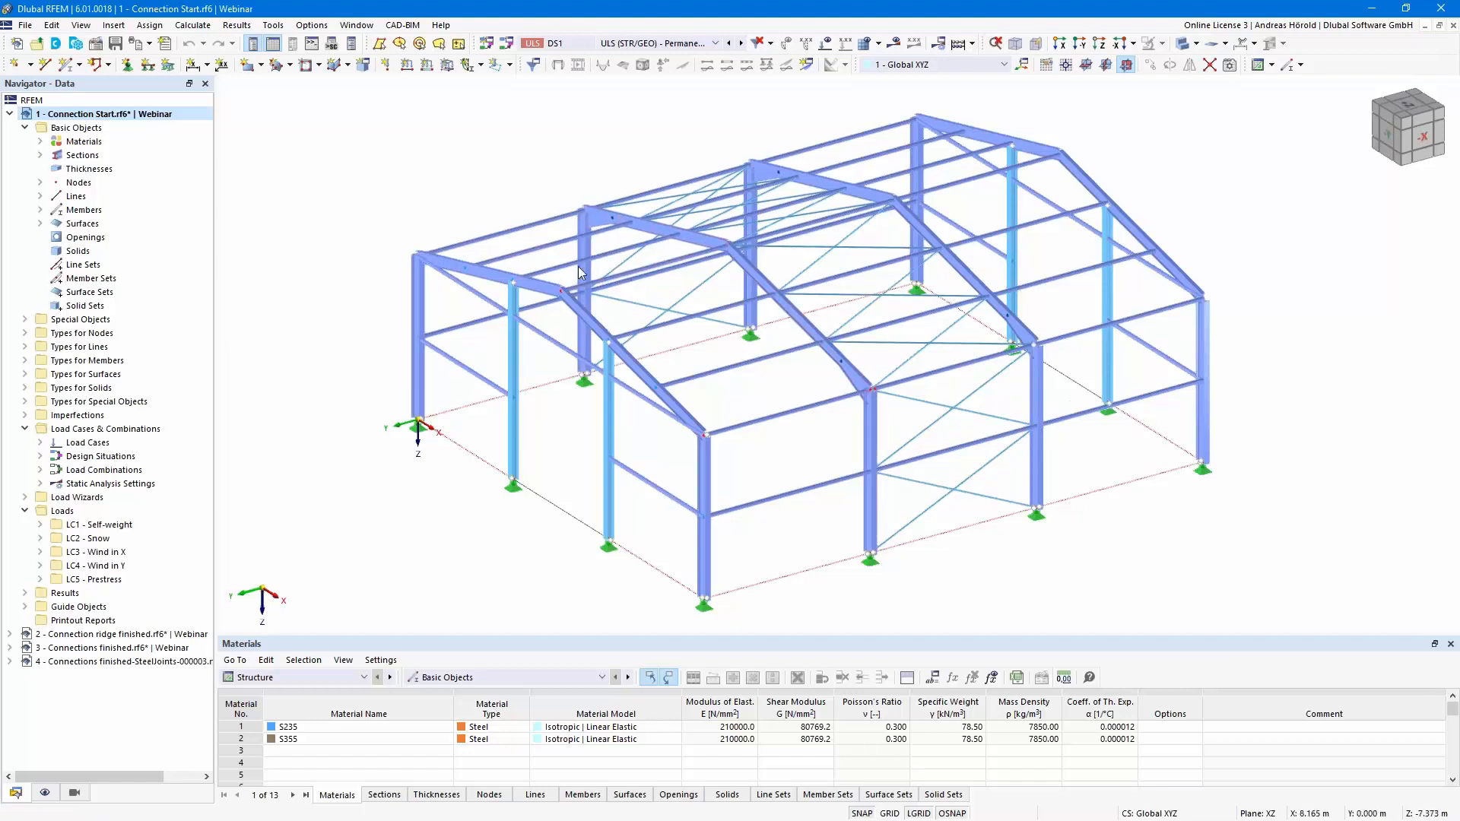
# Activate the Steel Joints add-on in the model's base data and check the national annexes for load combinations and steel joints.
pyautogui.click(96, 45)
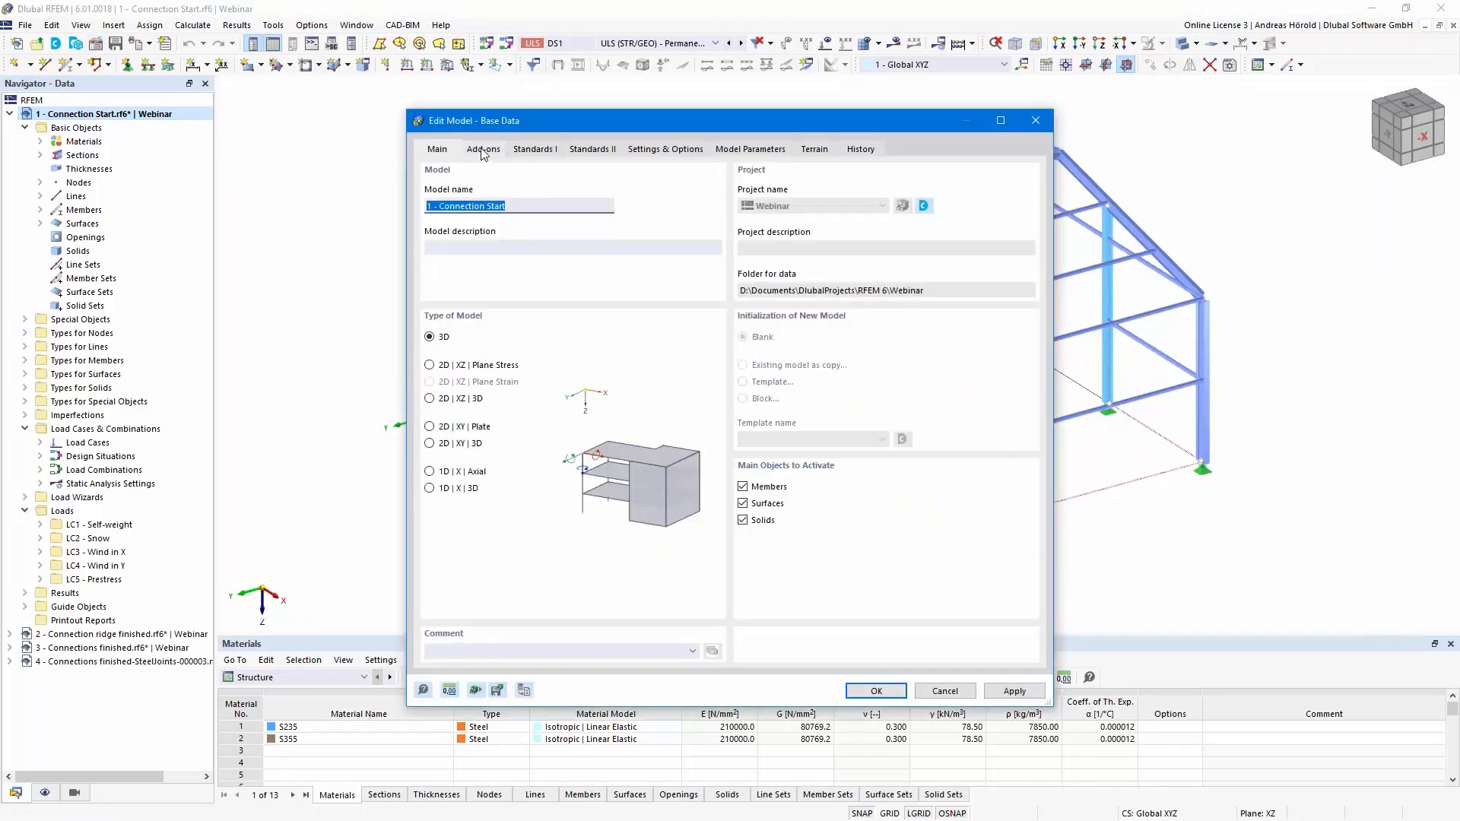
pyautogui.click(482, 150)
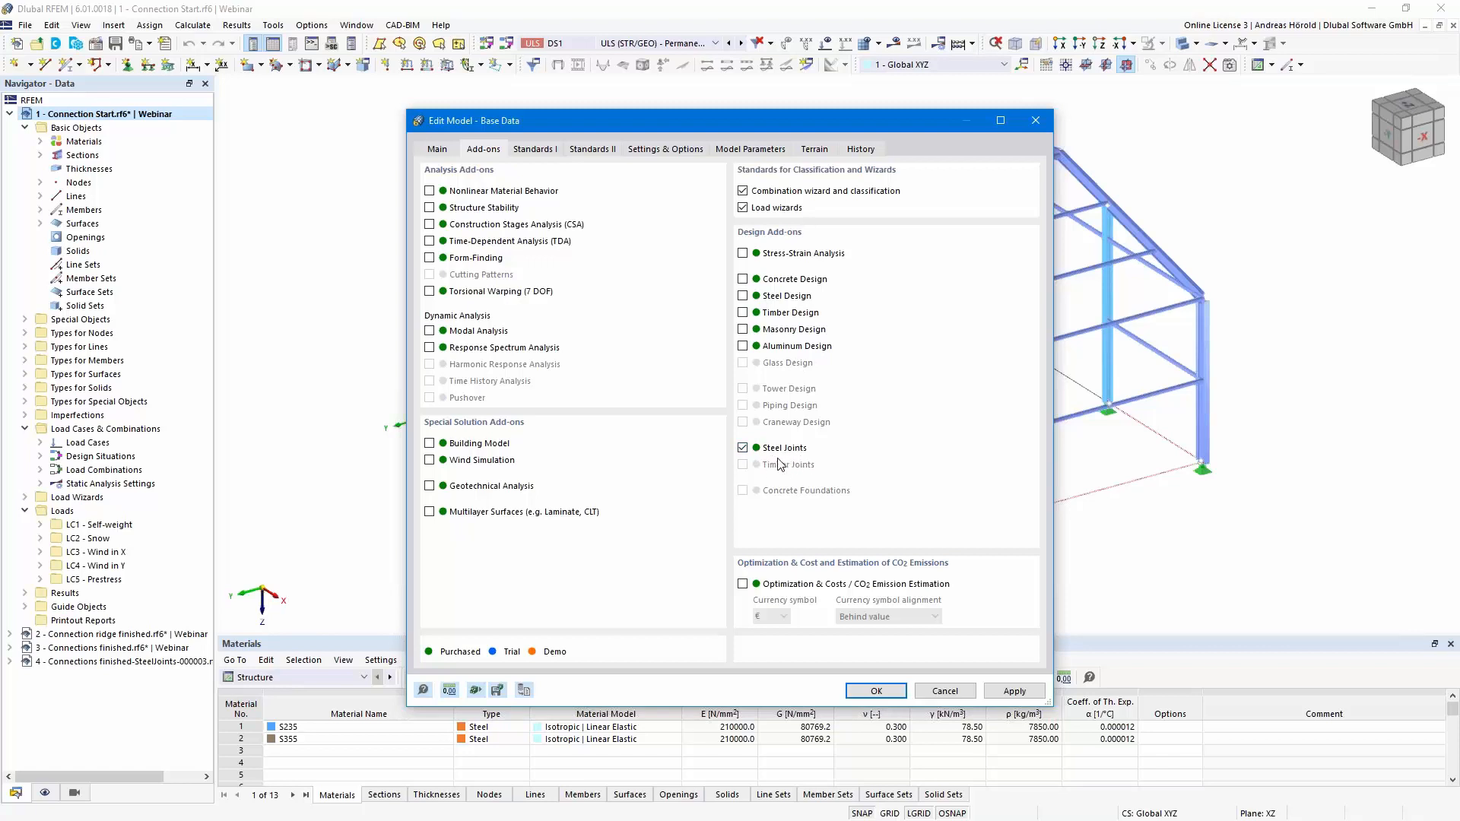
pyautogui.click(535, 149)
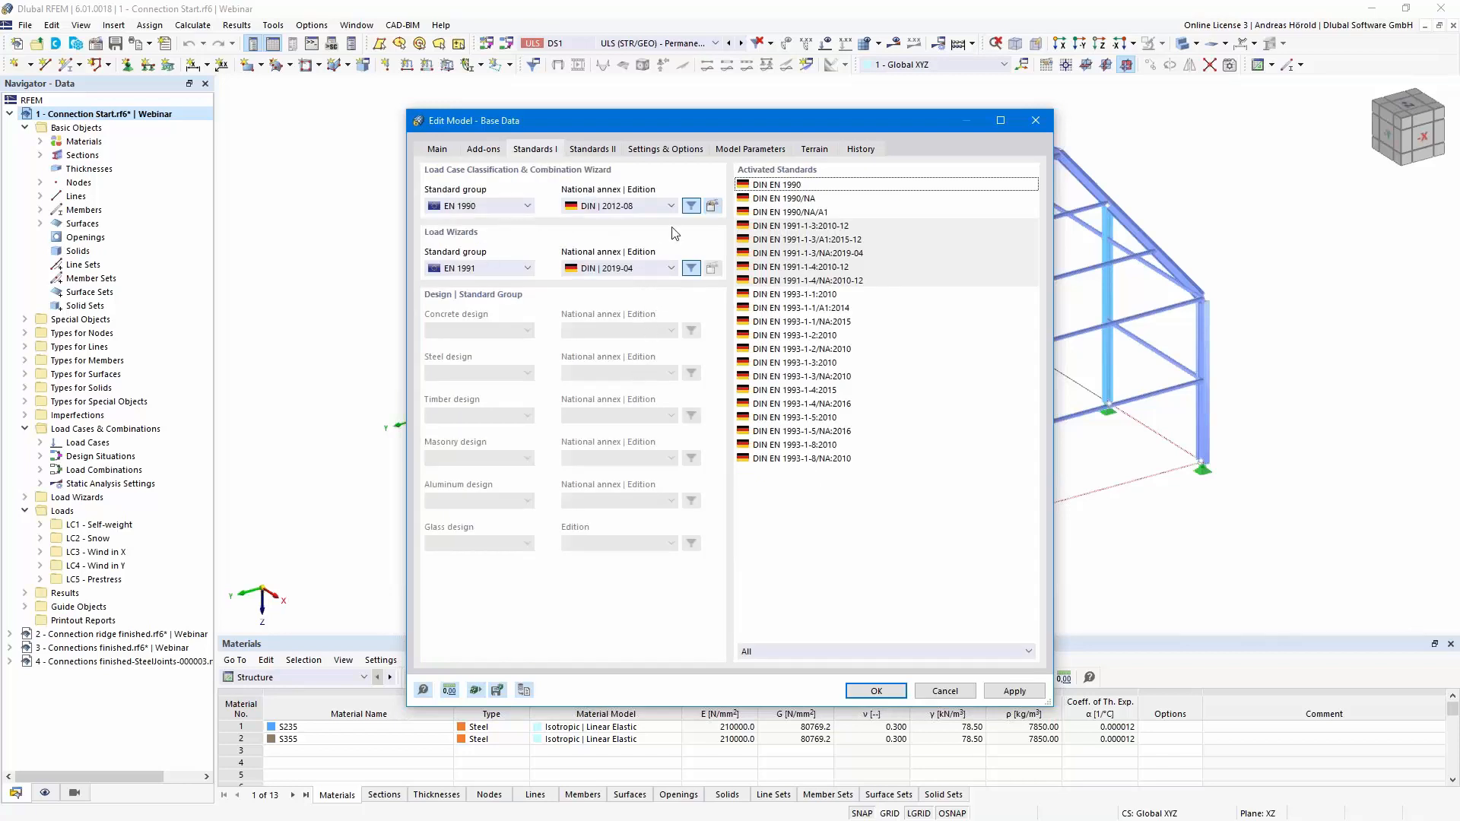
pyautogui.click(671, 206)
pyautogui.click(670, 207)
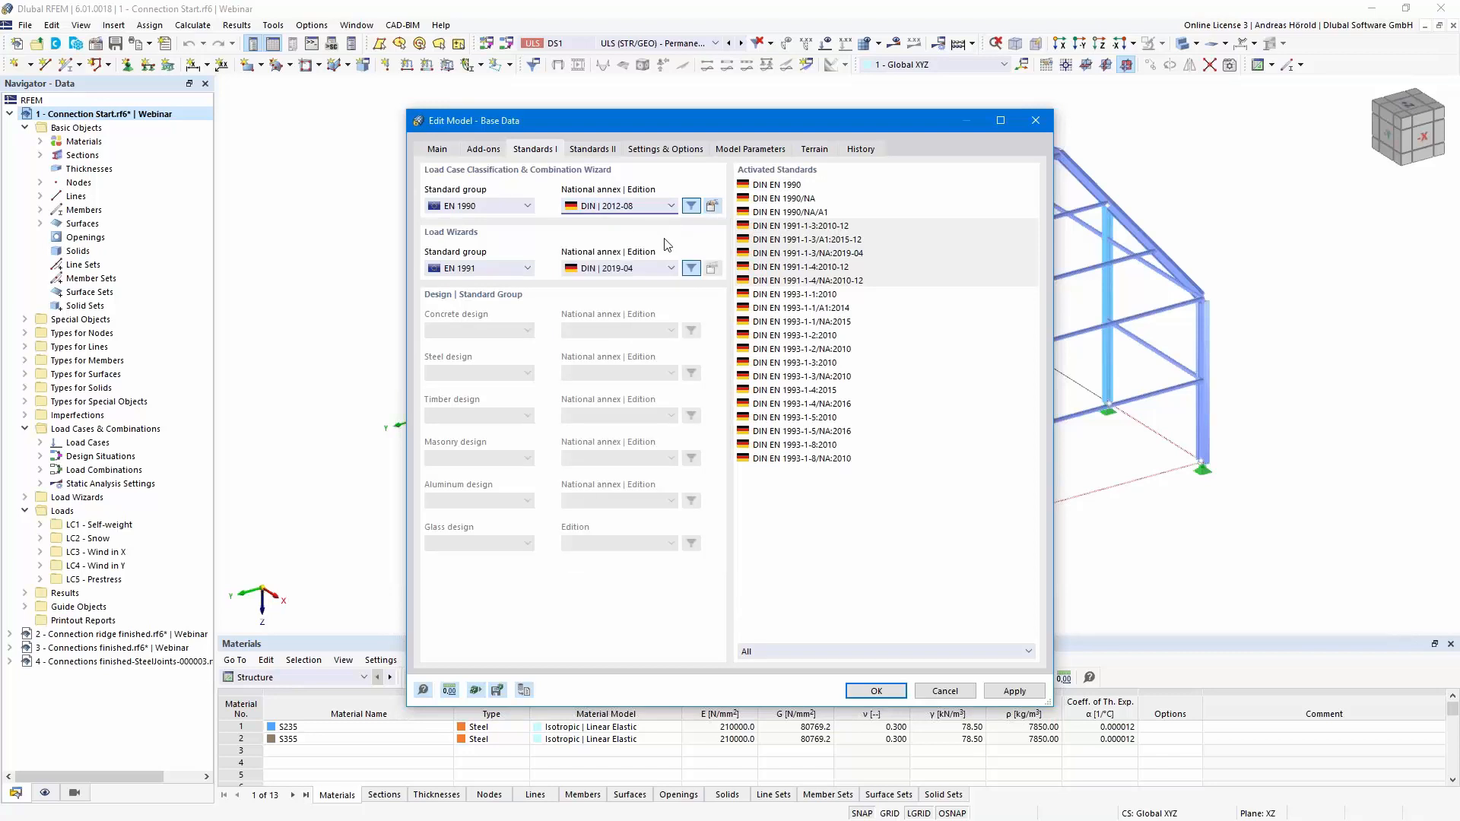
pyautogui.click(595, 151)
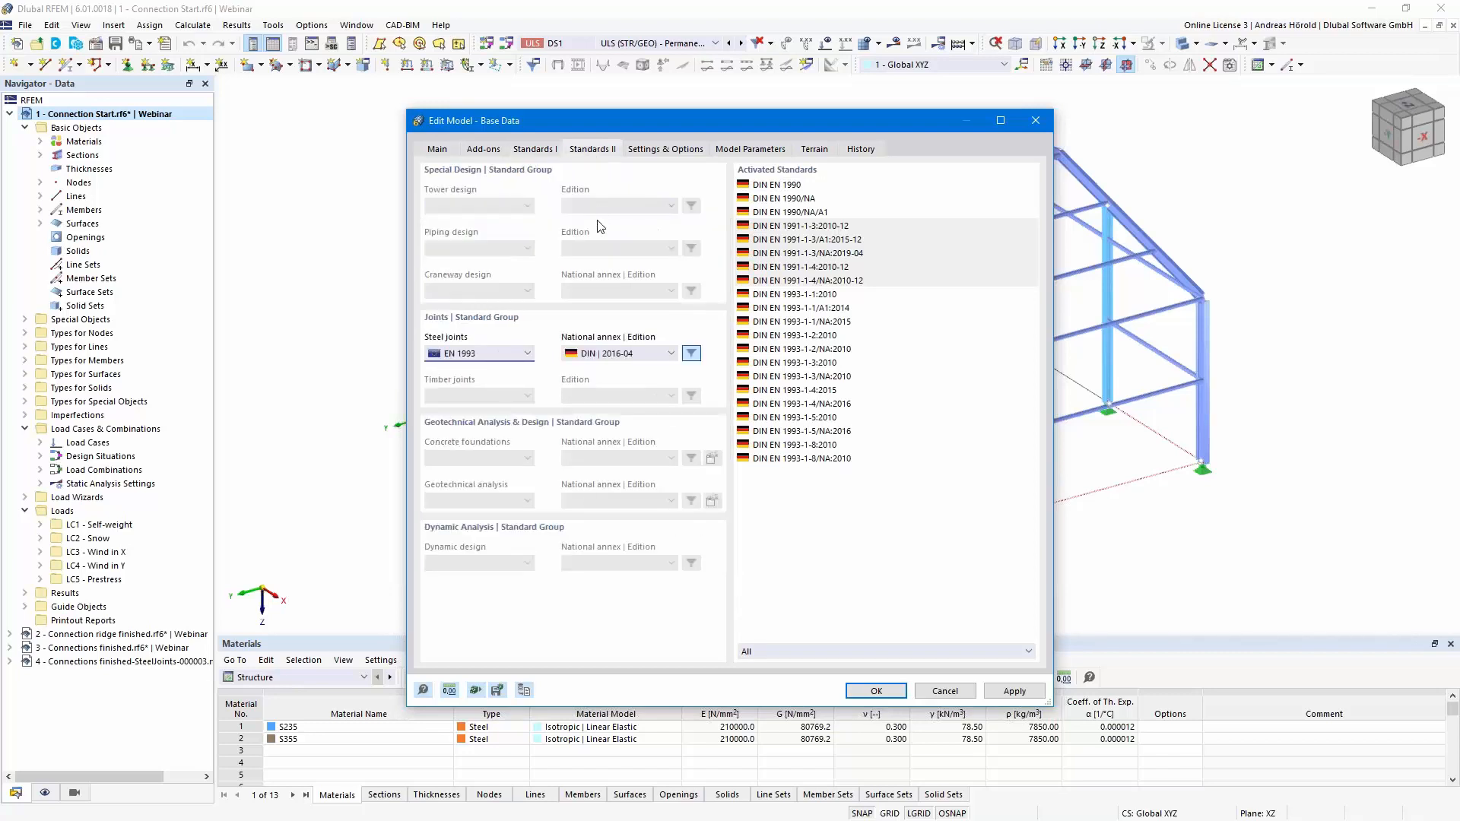
pyautogui.click(672, 355)
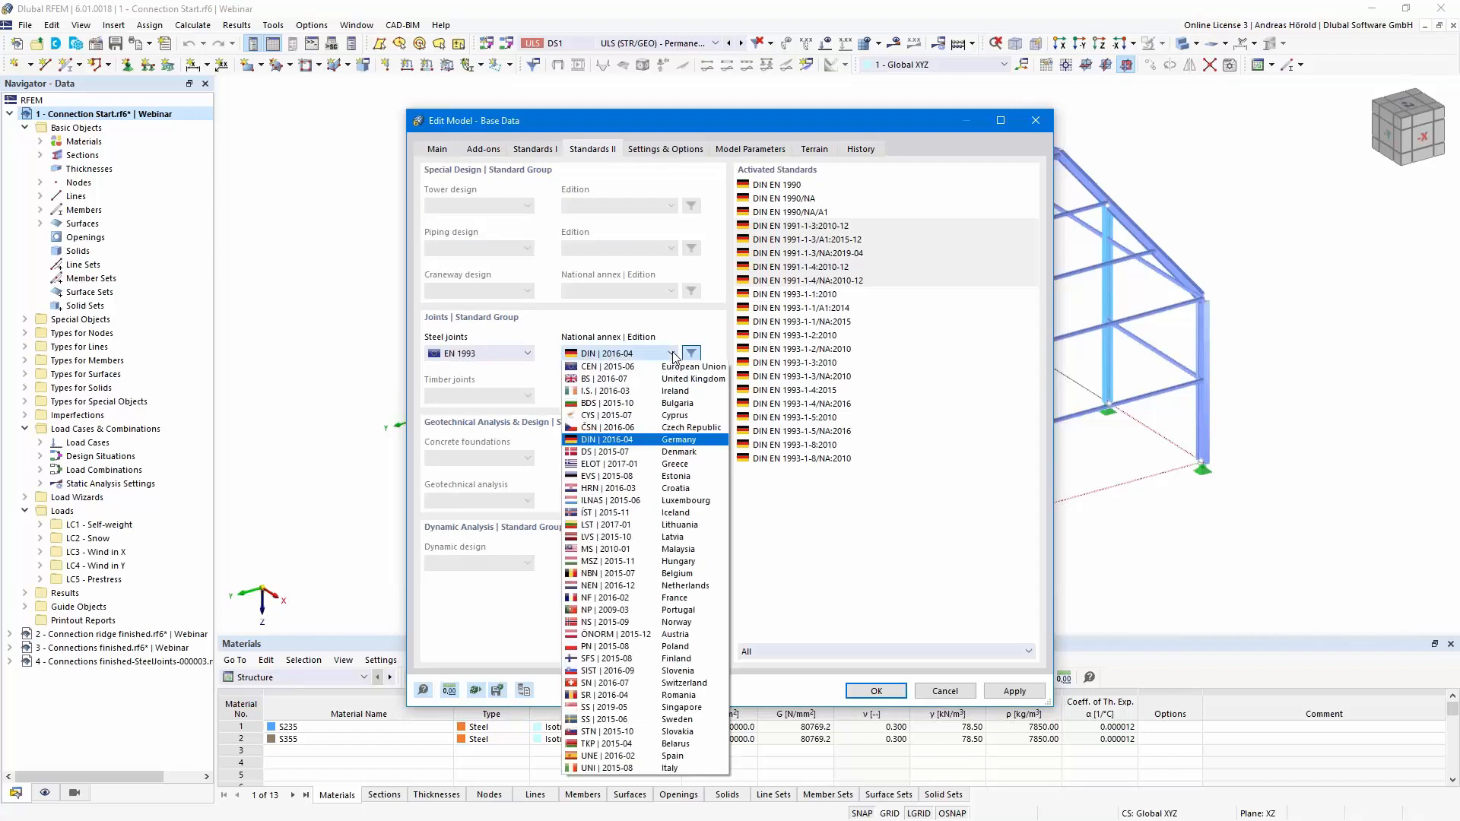
pyautogui.click(672, 354)
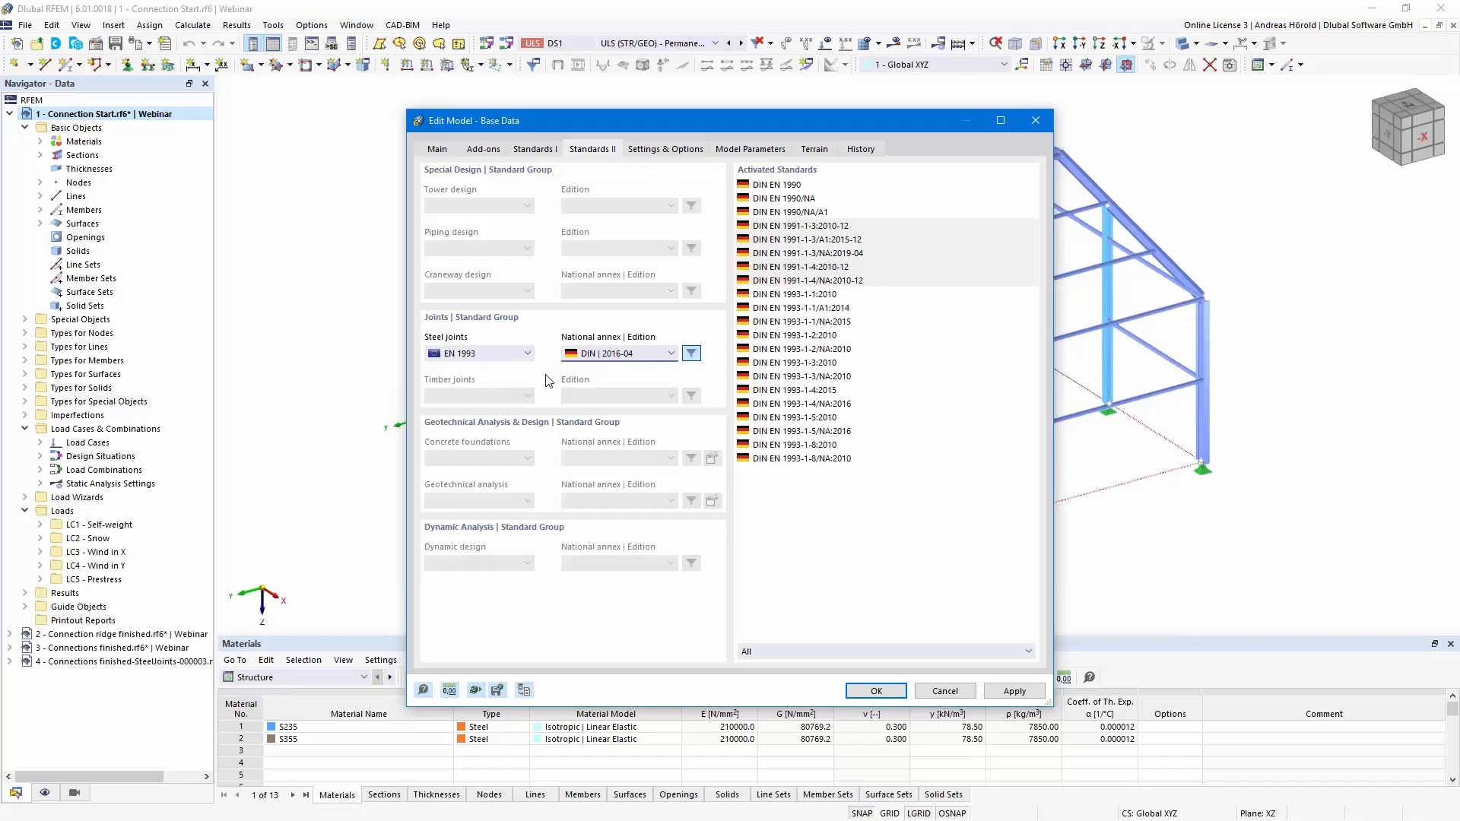
pyautogui.click(876, 691)
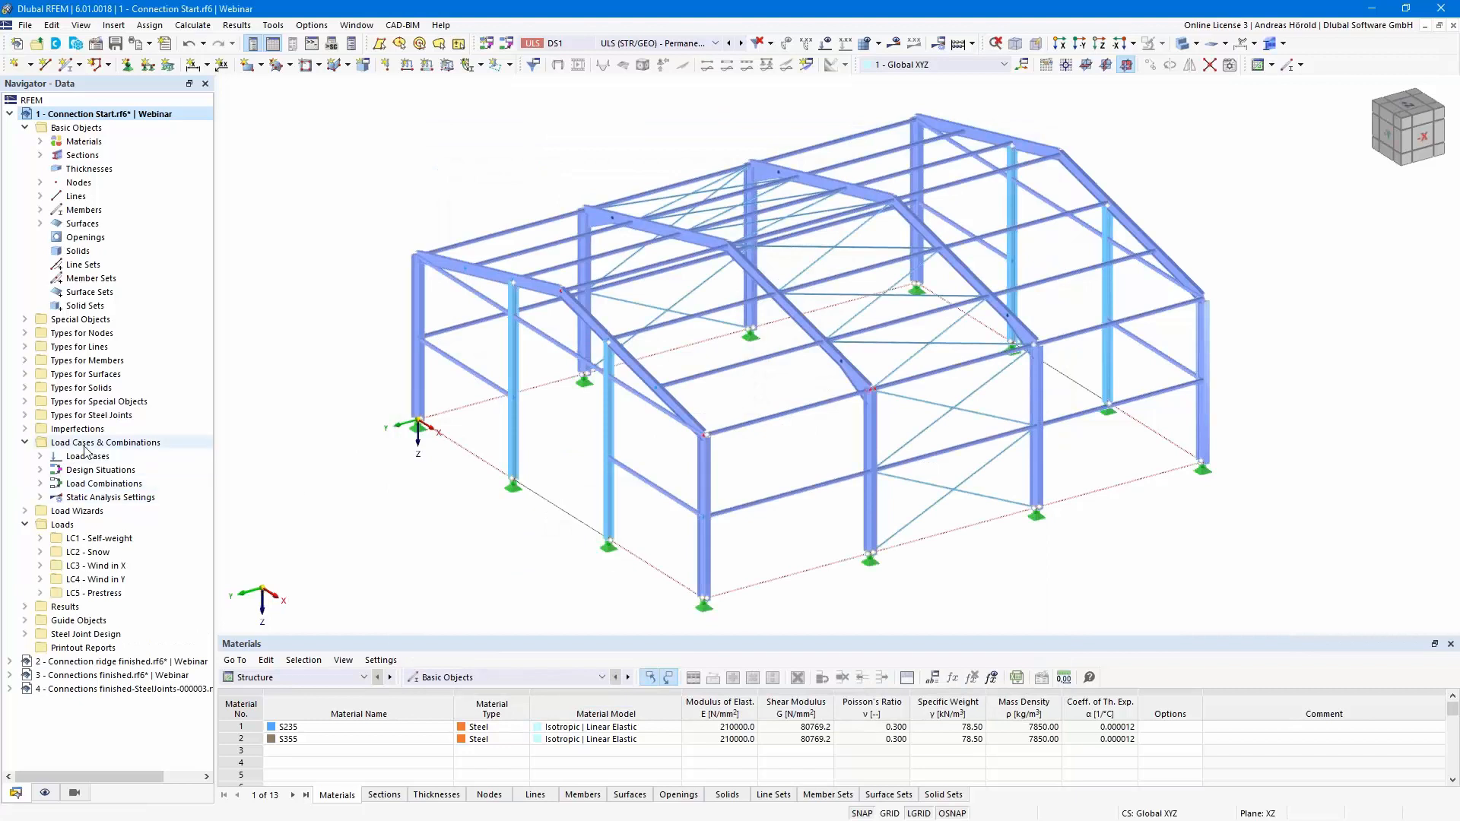
# Examine the steel joint entries, which design situations are activated for Steel Joints, and the load combinations assigned to DS1.
pyautogui.click(25, 415)
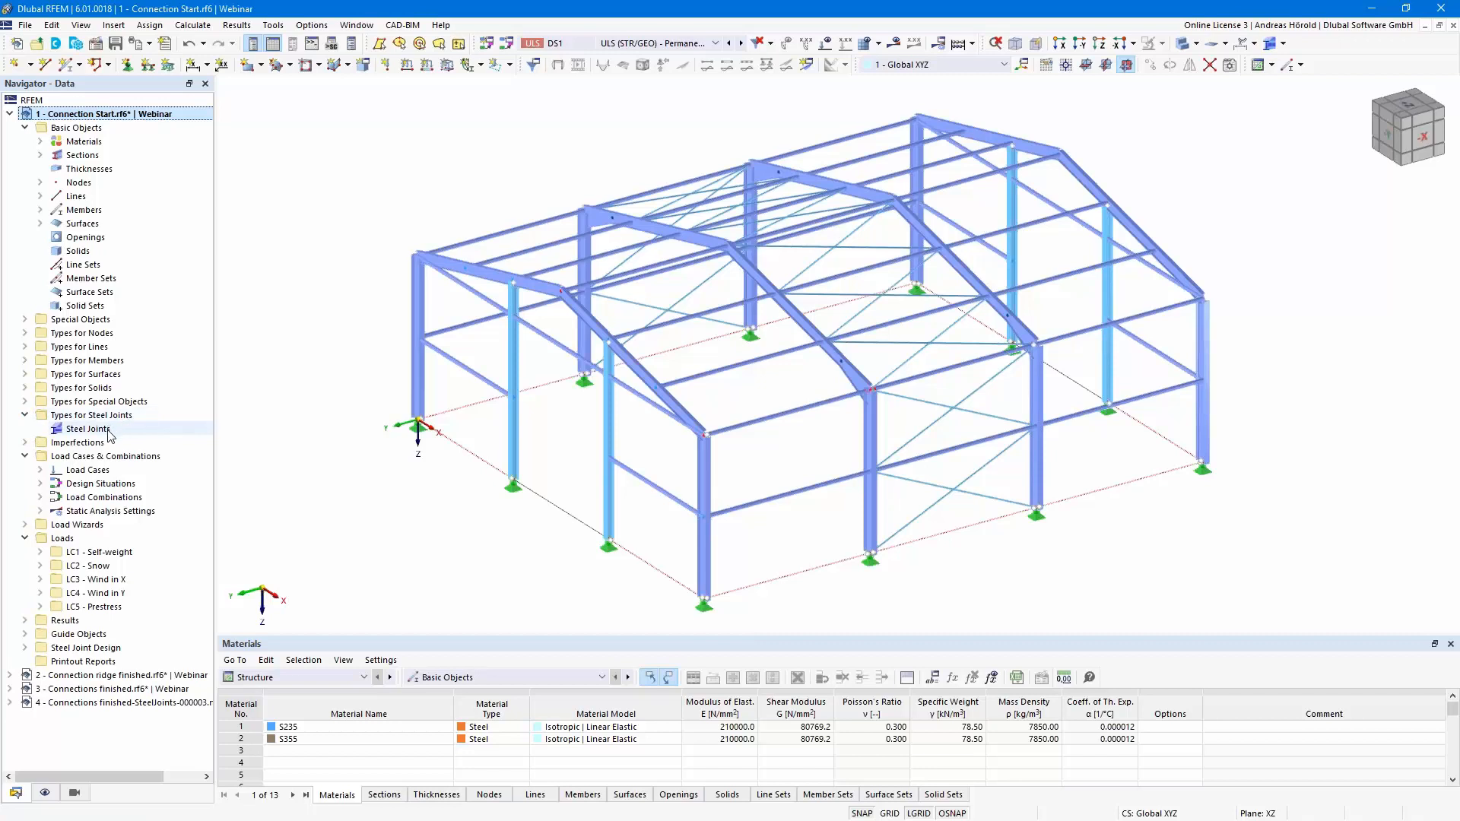
pyautogui.click(25, 648)
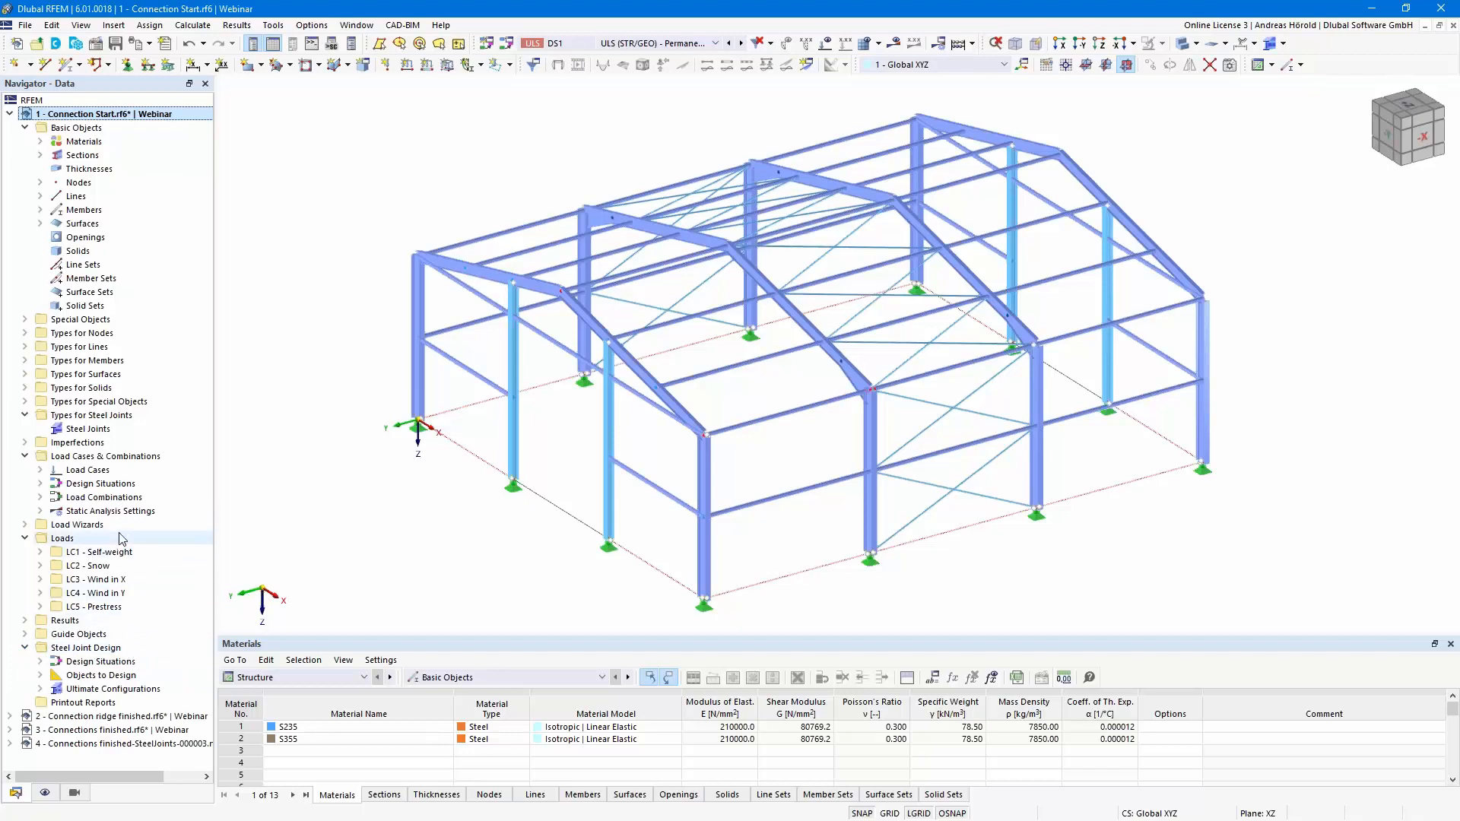
pyautogui.doubleClick(100, 487)
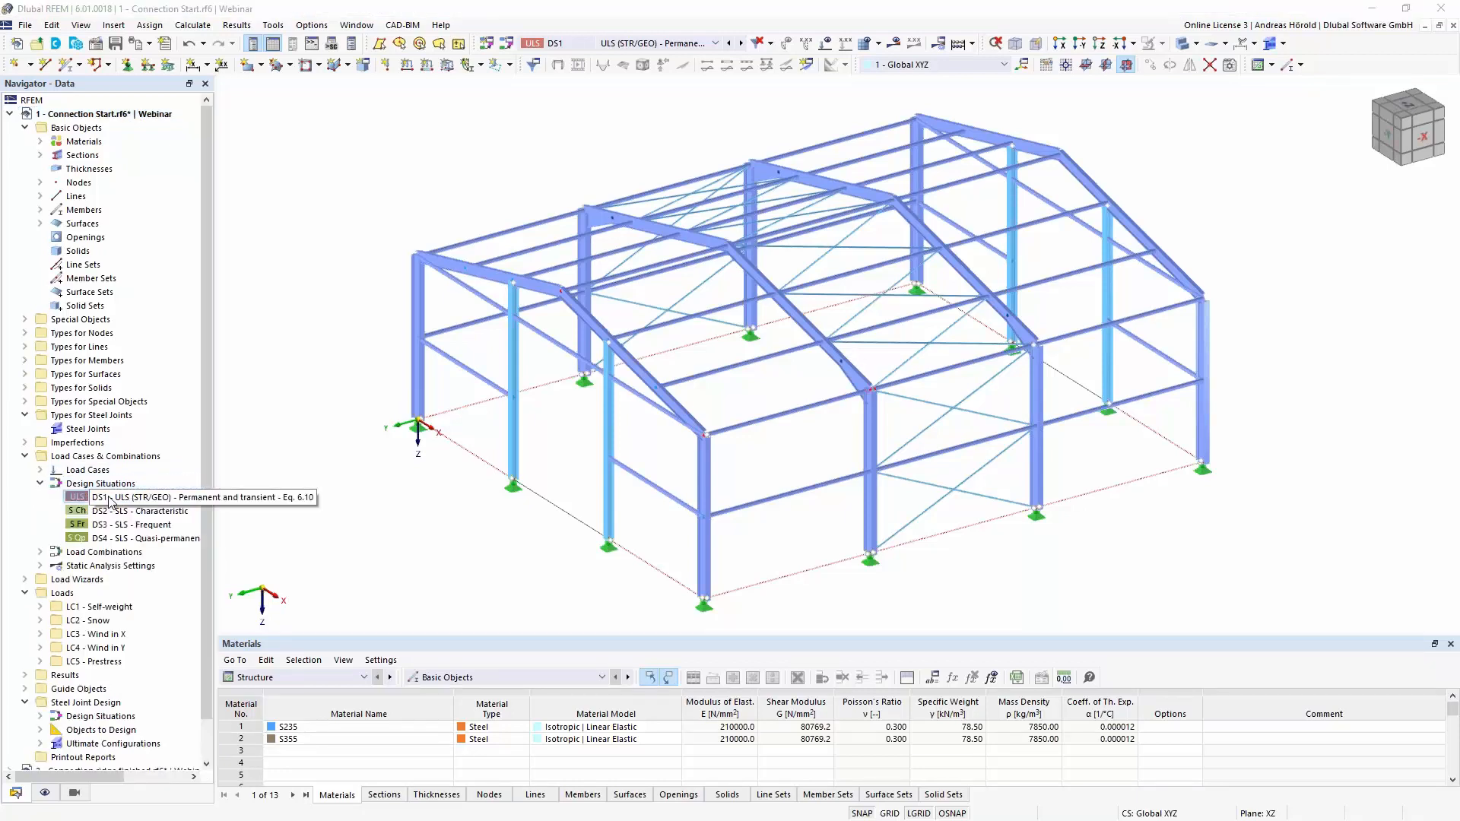
pyautogui.doubleClick(110, 499)
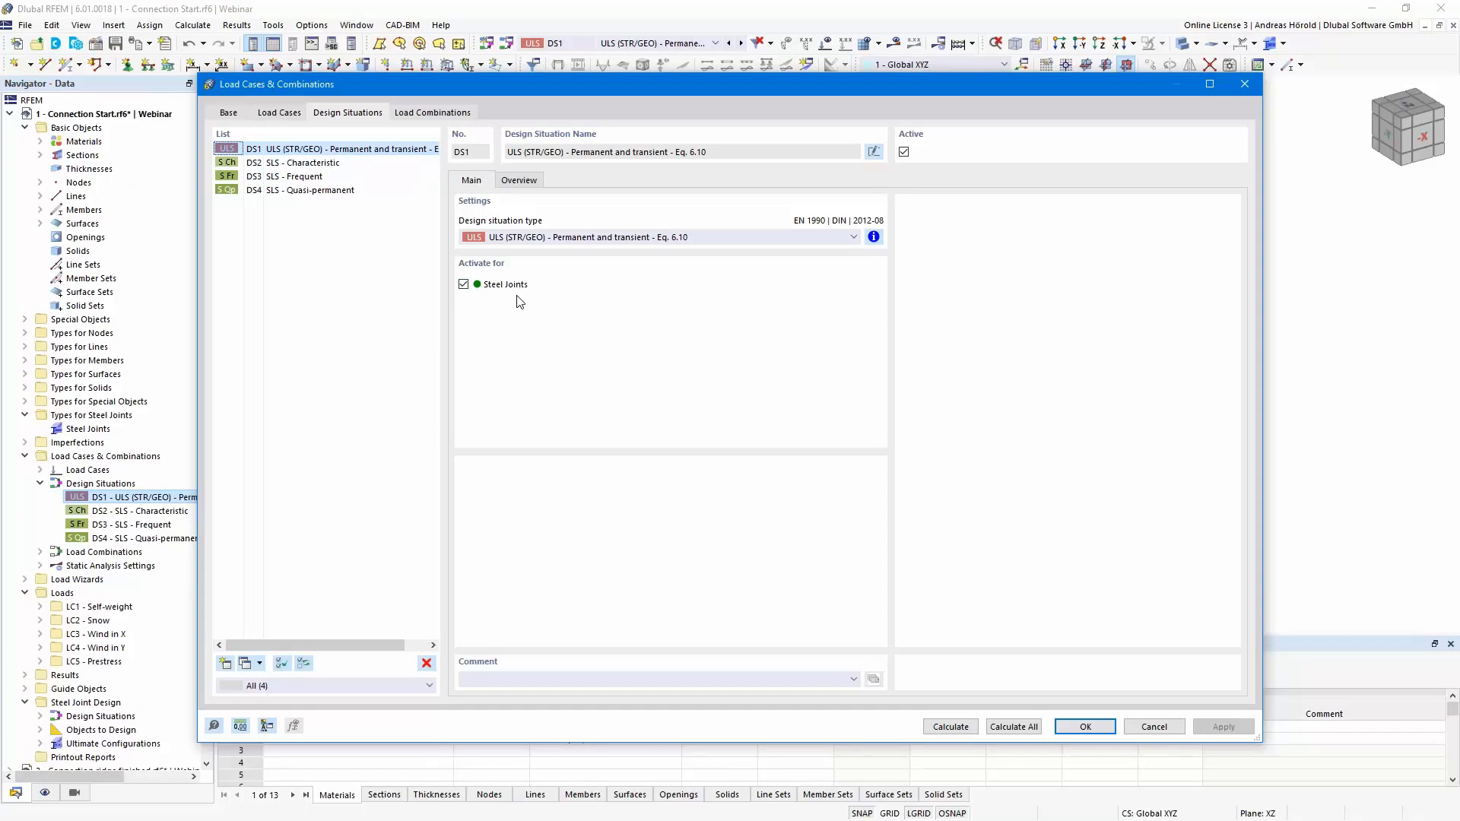
pyautogui.click(295, 165)
pyautogui.click(295, 177)
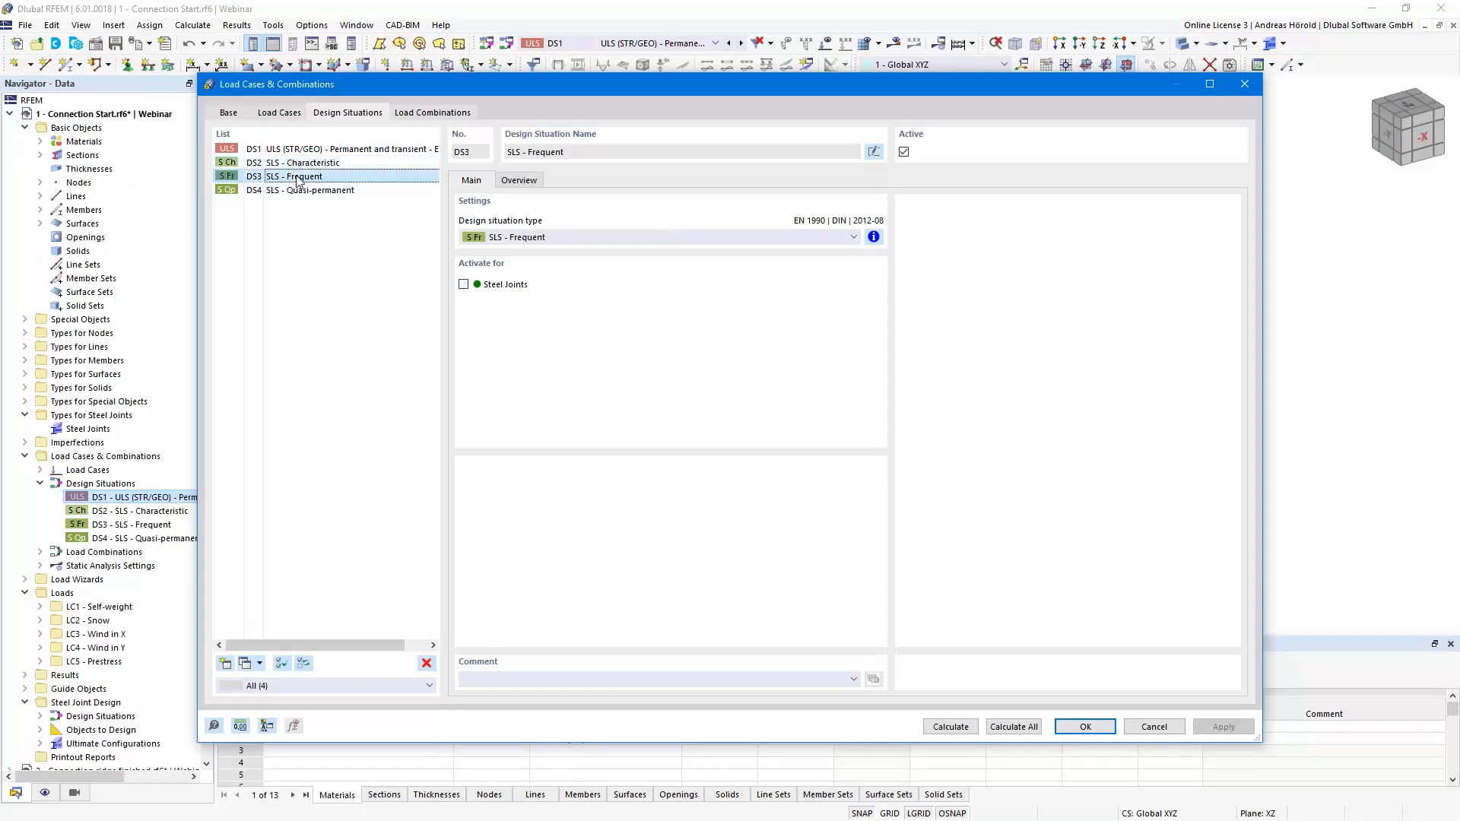
pyautogui.click(296, 192)
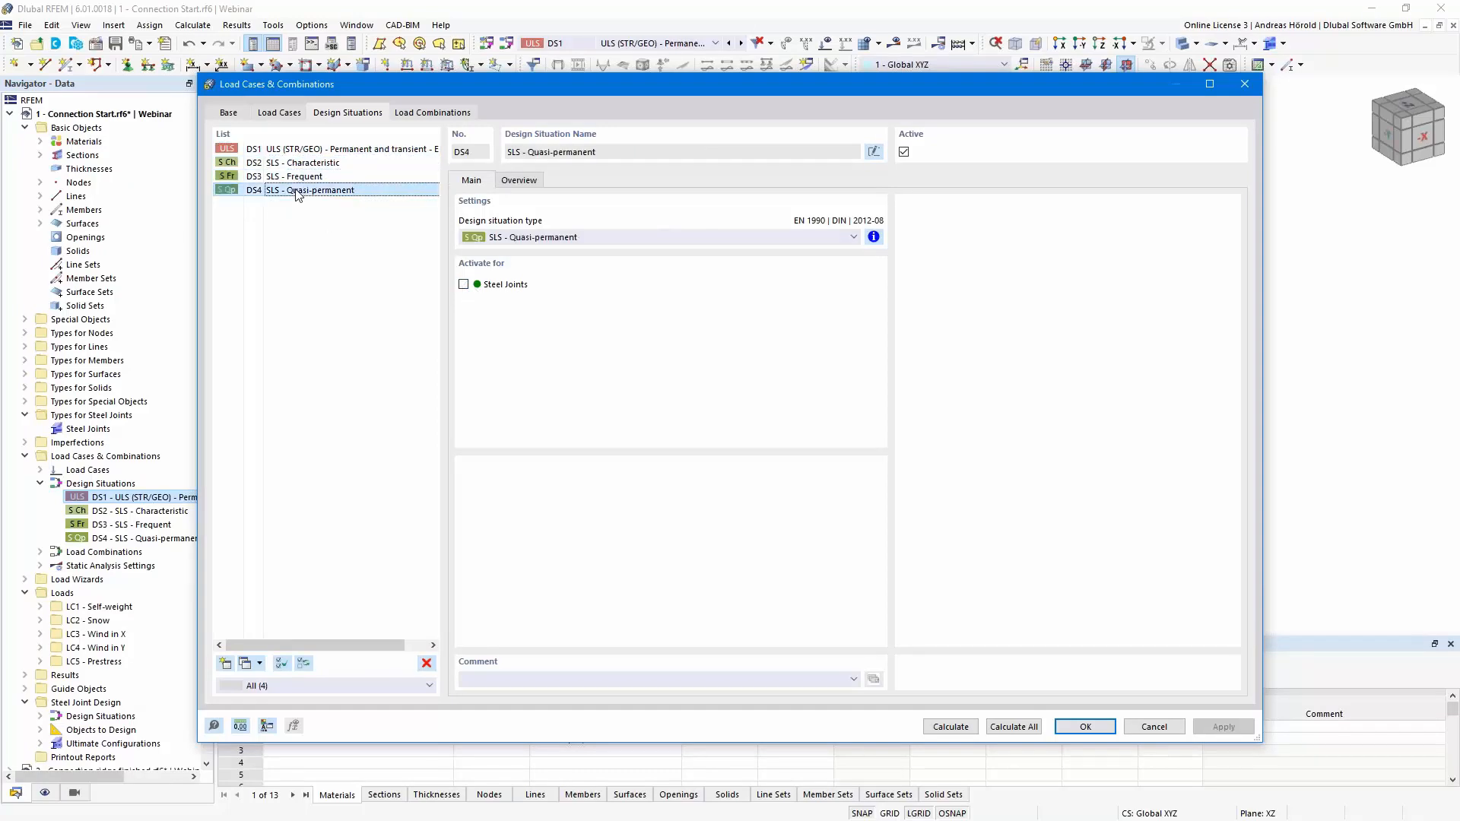
pyautogui.click(305, 150)
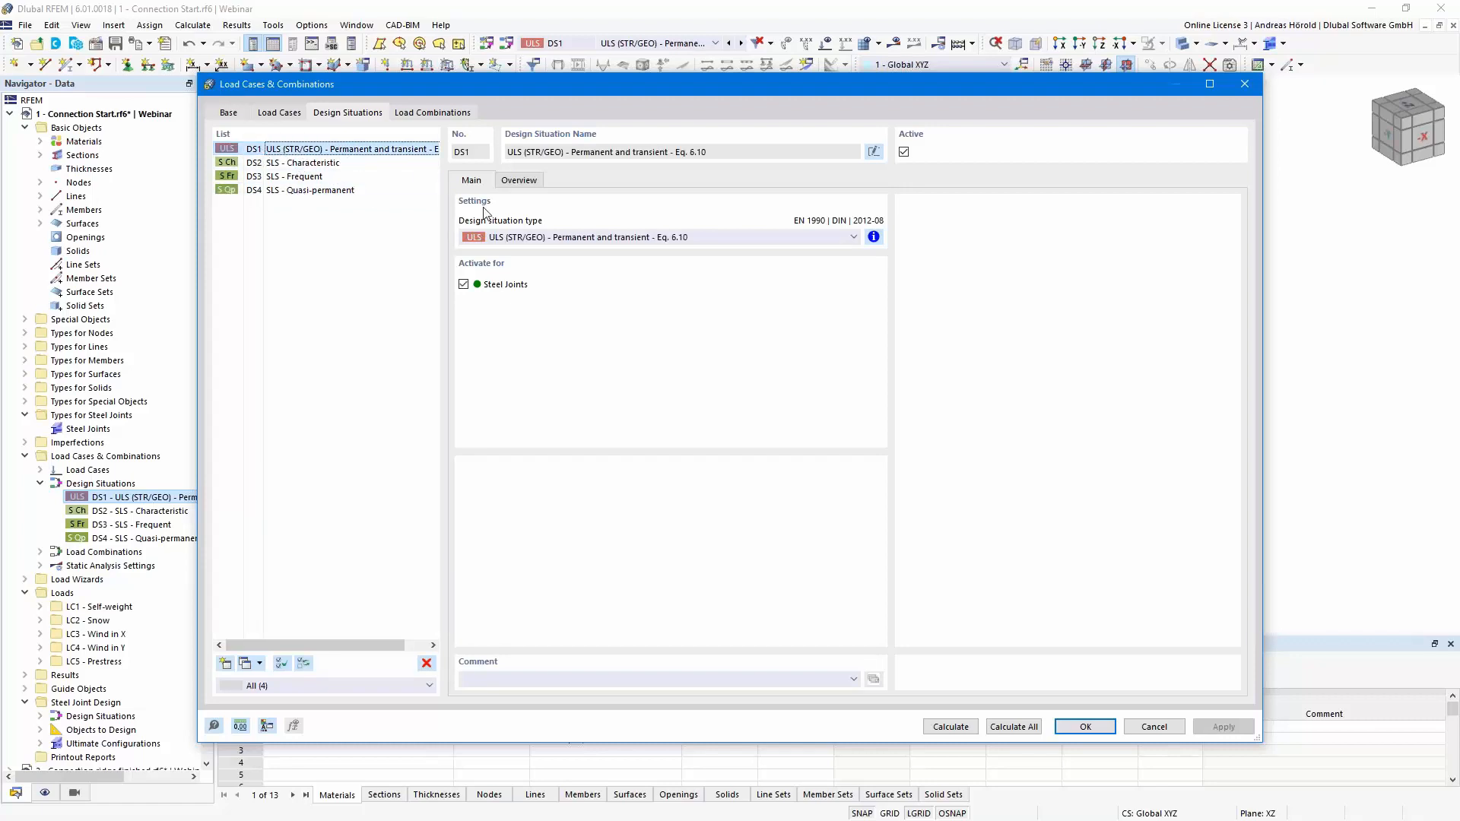
pyautogui.click(518, 183)
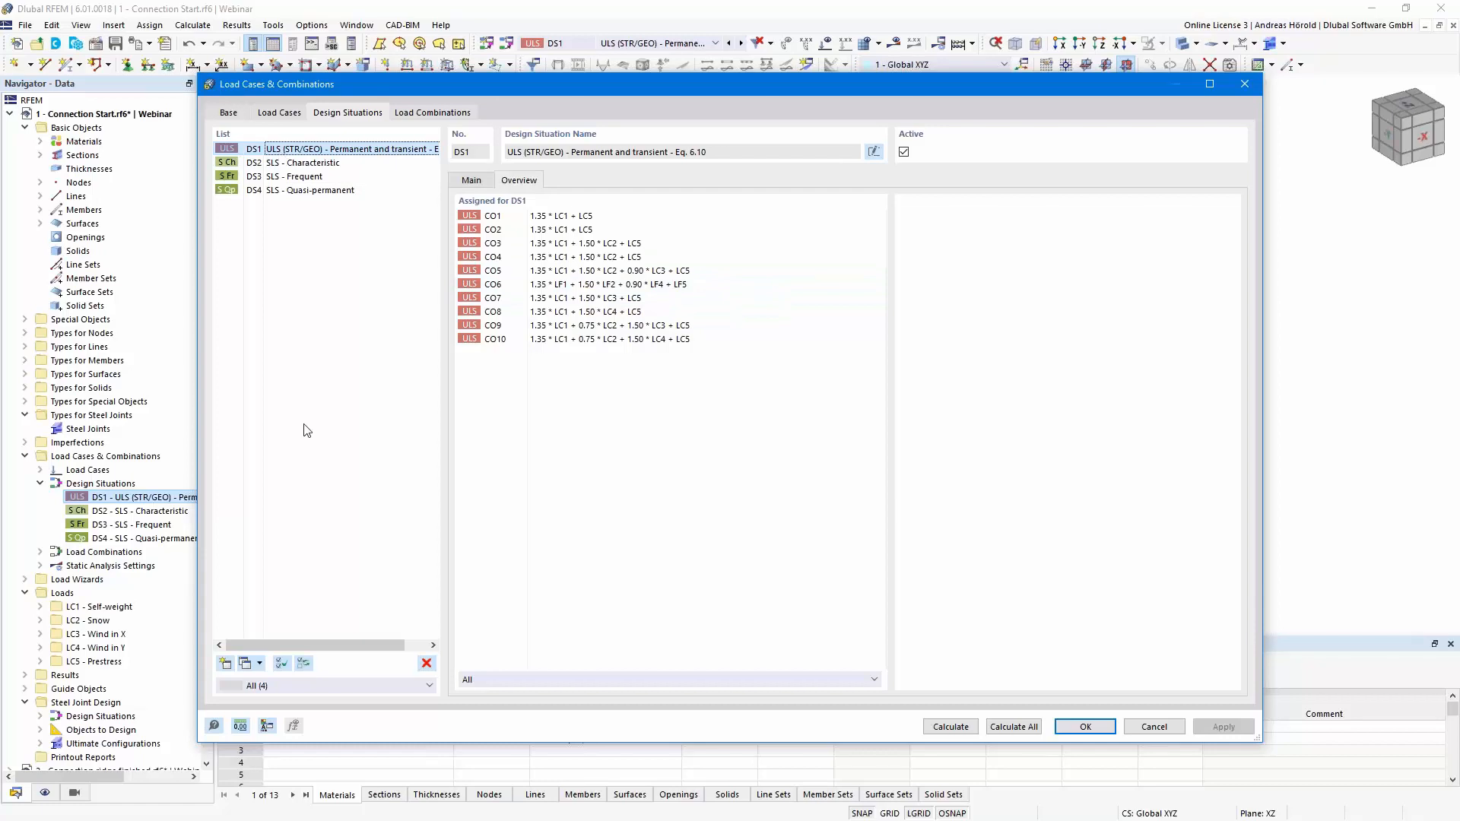
# Duplicate design situation DS1 and assign a copy of load combination CO6 to the duplicate.
pyautogui.click(243, 664)
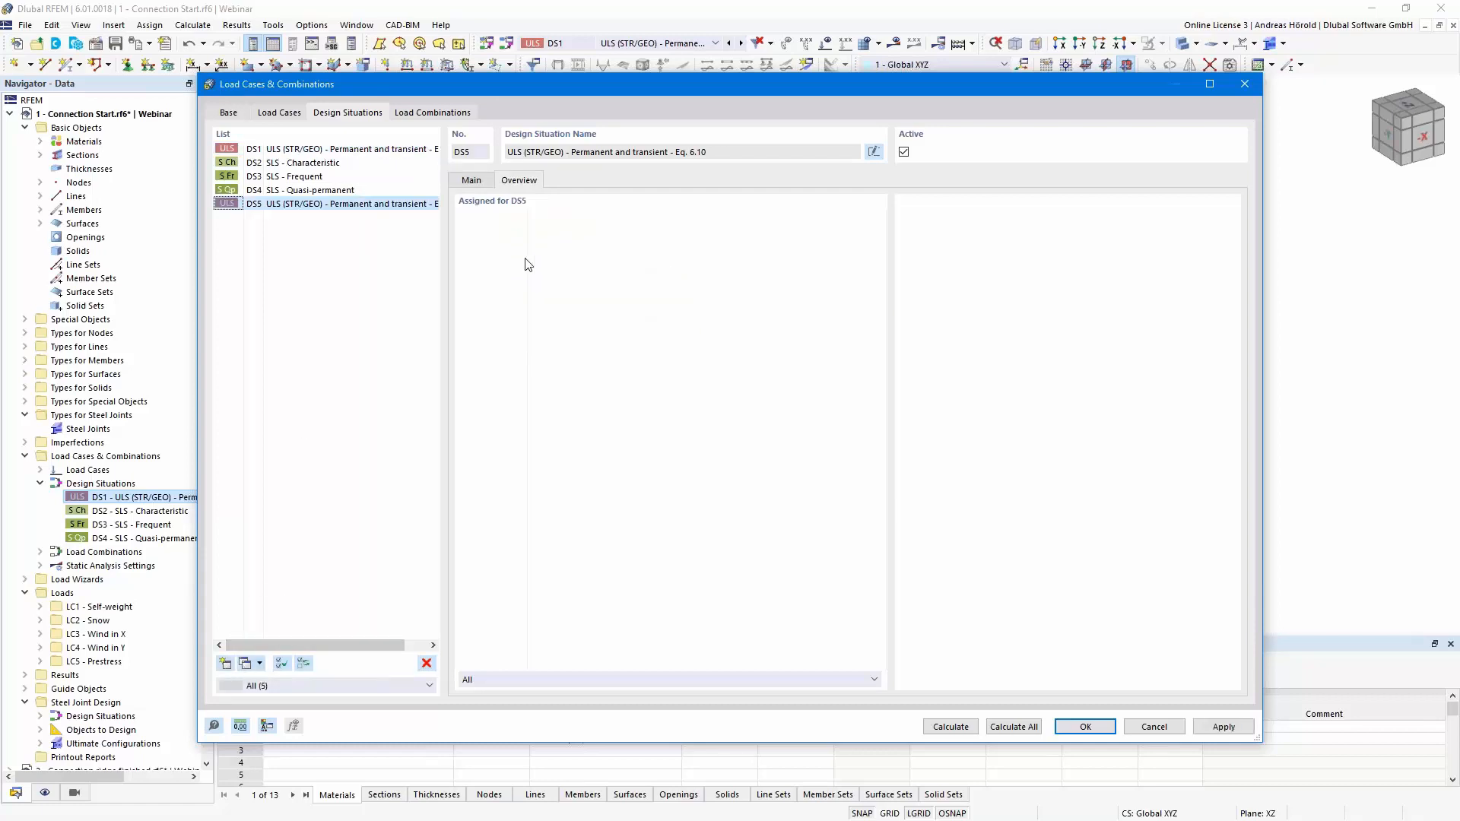
pyautogui.click(423, 115)
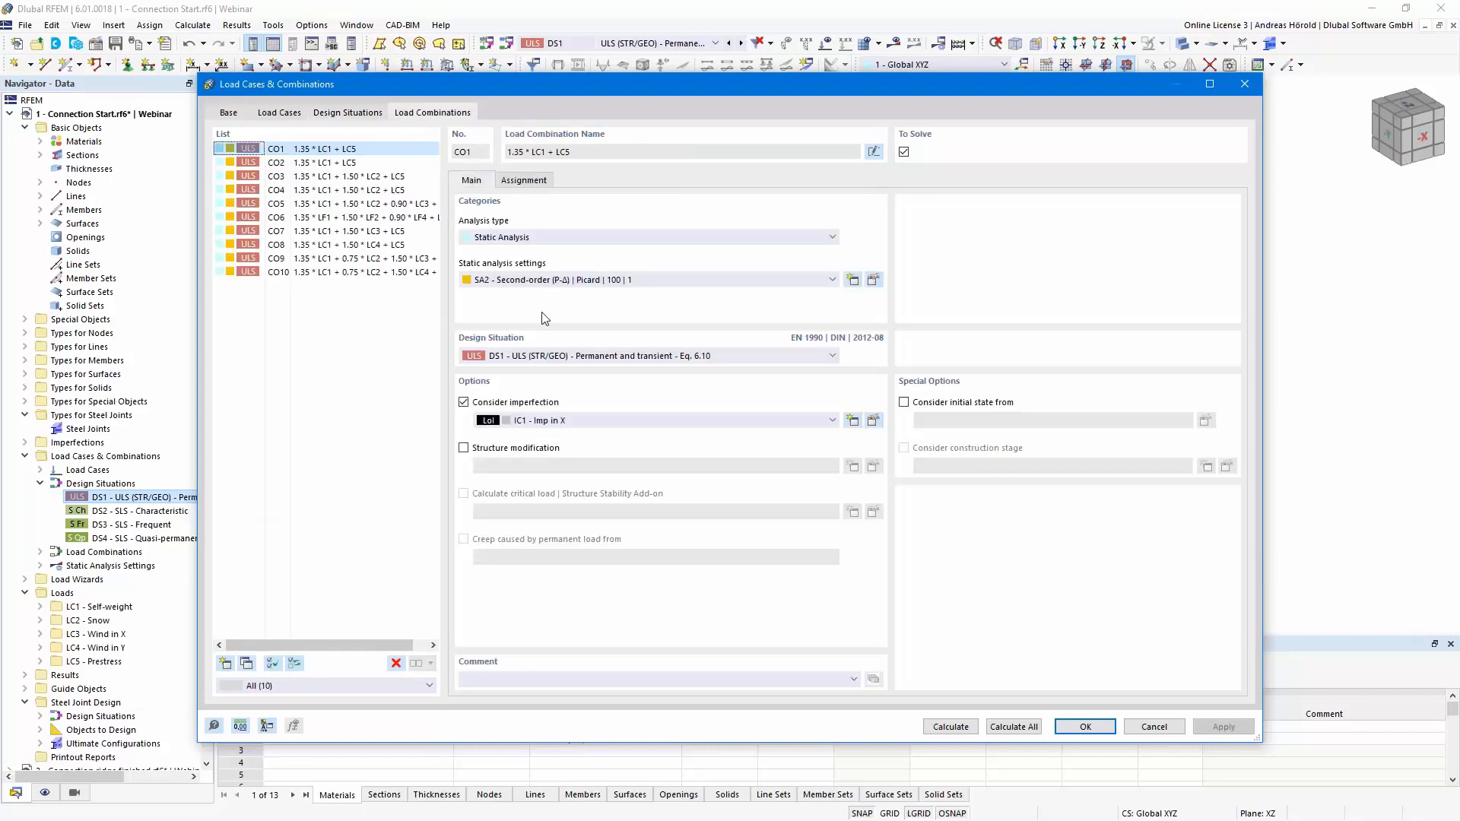
pyautogui.click(297, 219)
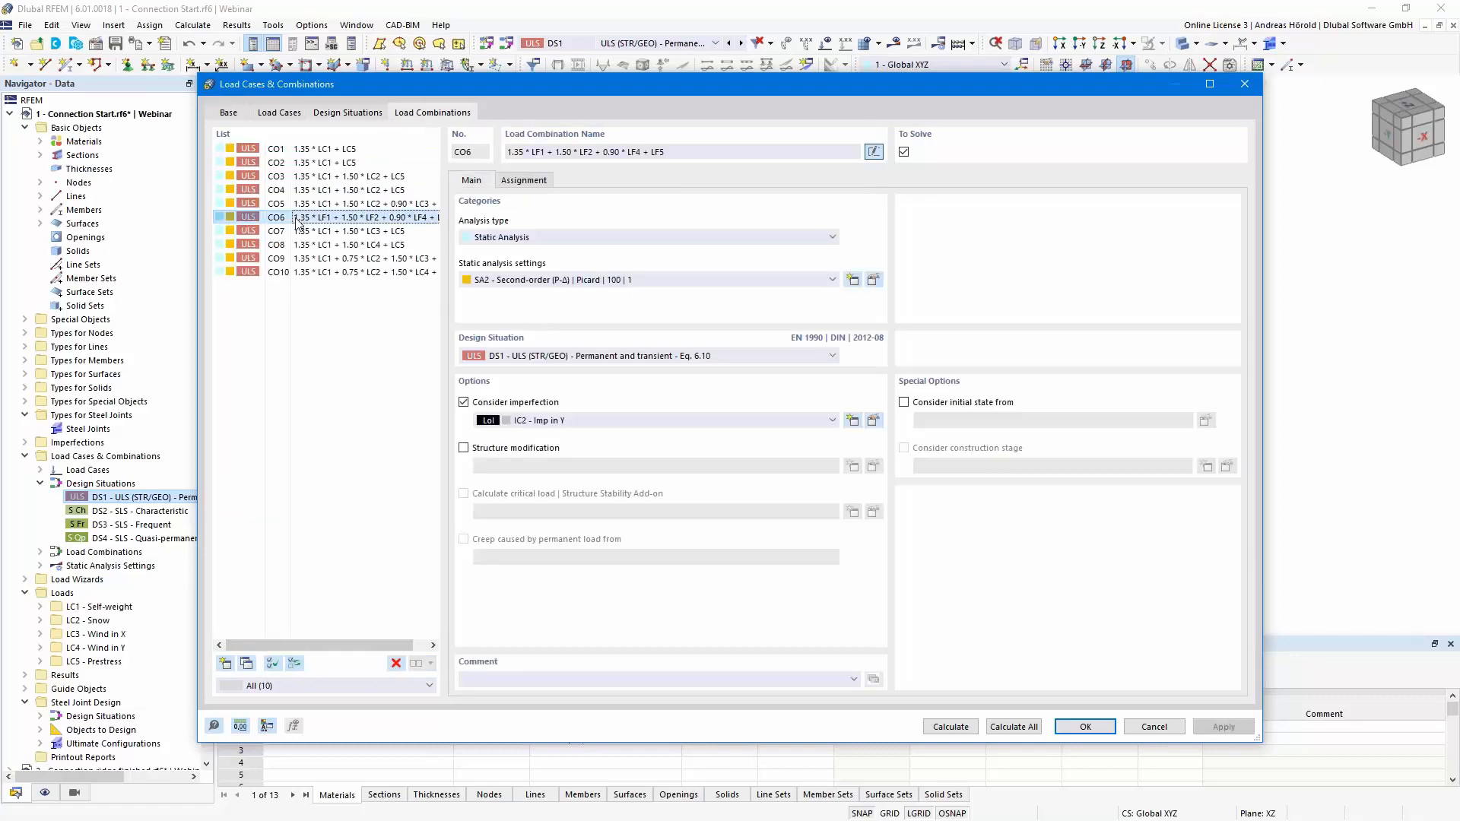
pyautogui.click(246, 665)
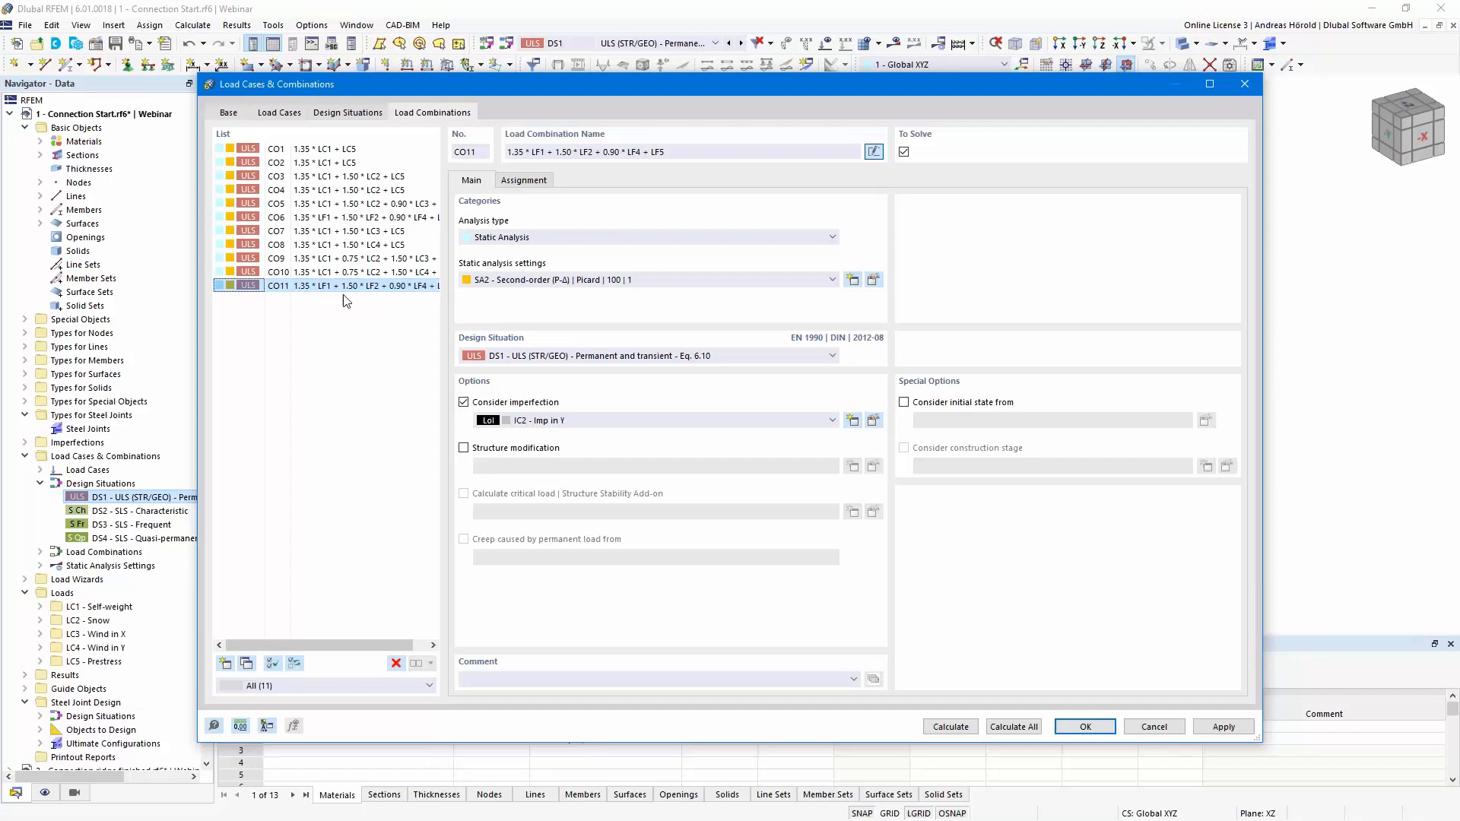
pyautogui.click(576, 357)
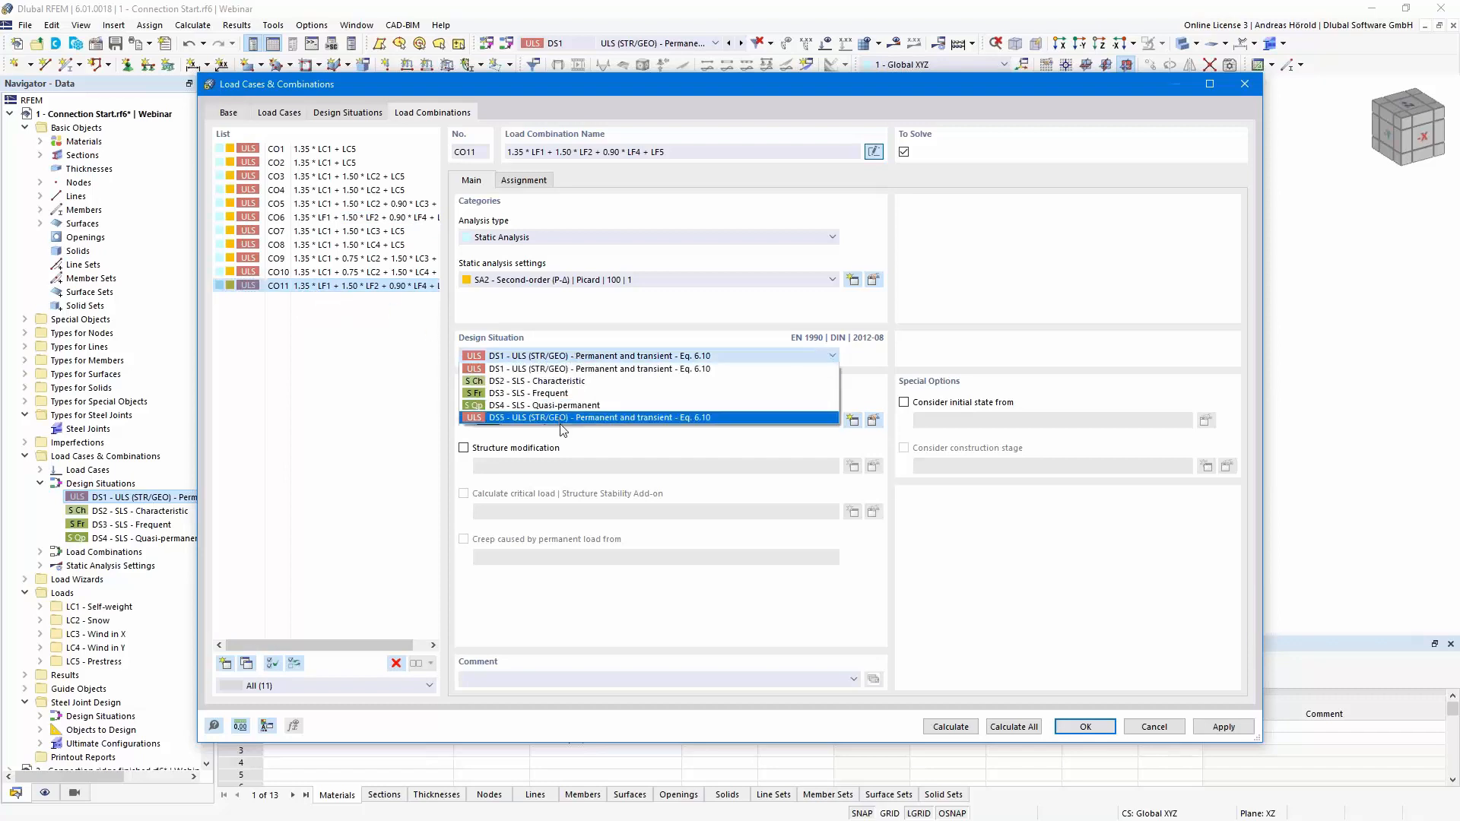
pyautogui.click(567, 418)
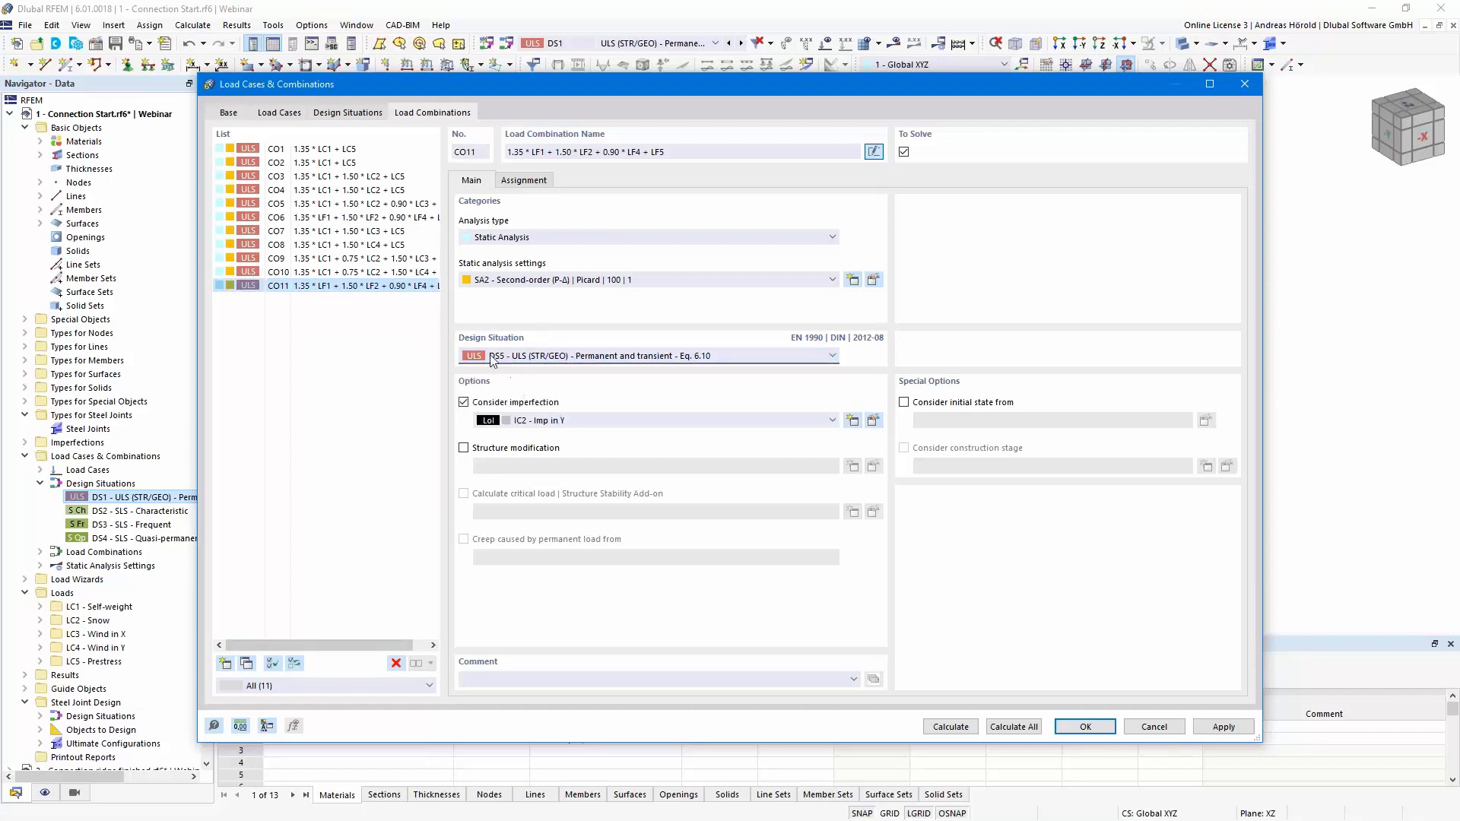
# Deactivate design situation DS1 for Steel Joints, discard all load case and combination changes, and recheck the DS1 settings.
pyautogui.click(342, 114)
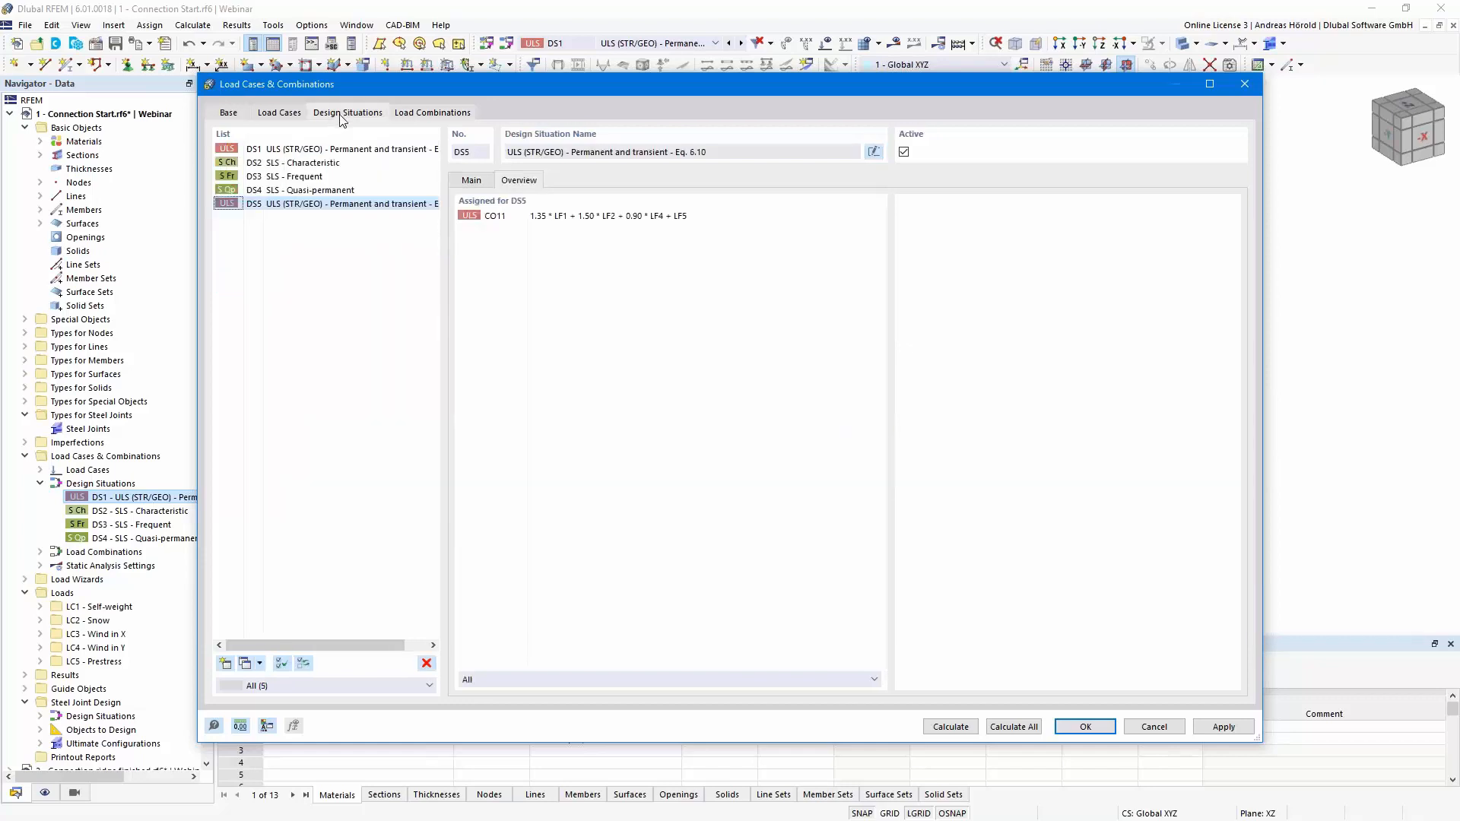
pyautogui.click(470, 180)
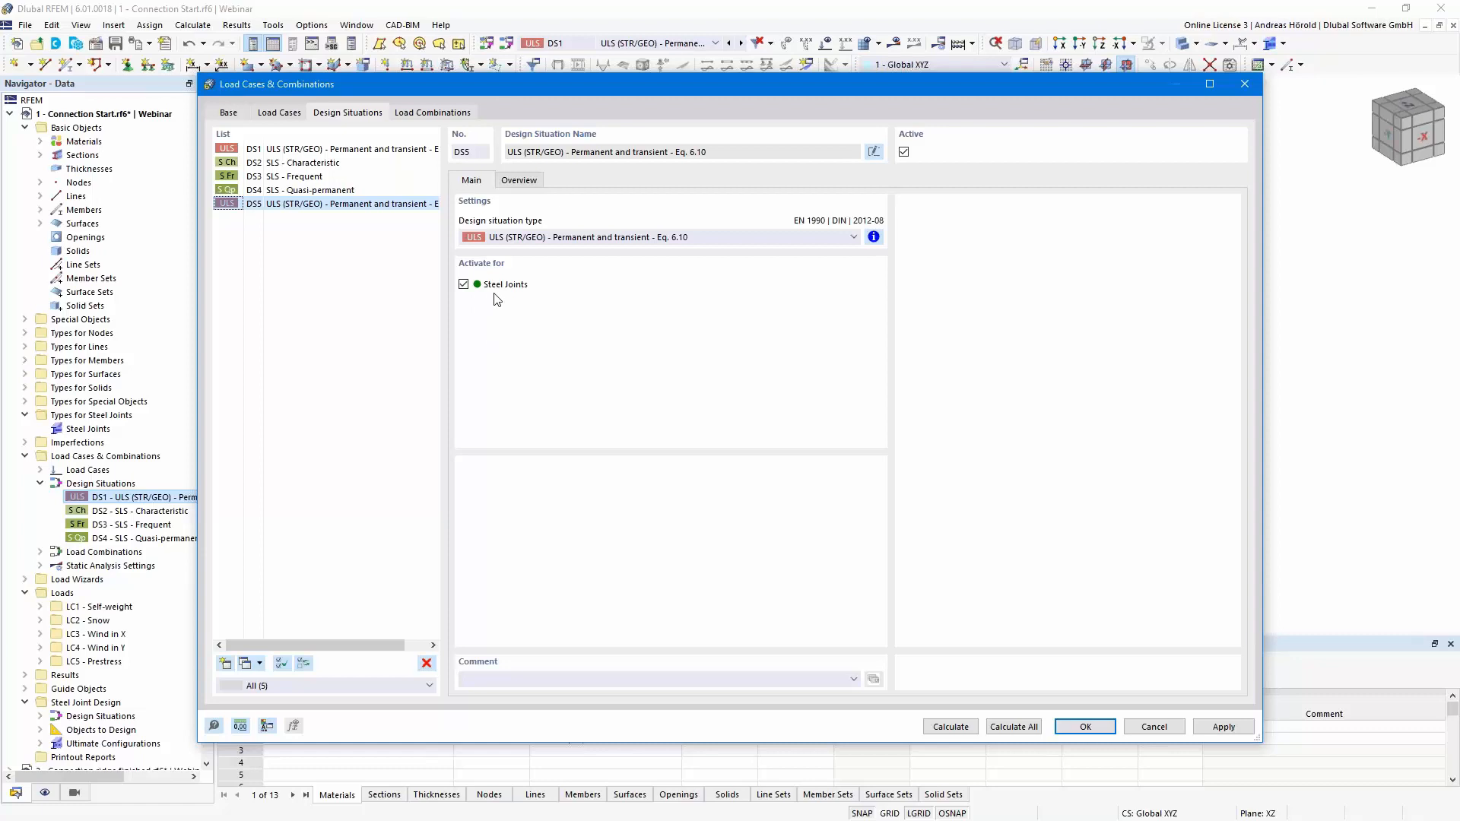
pyautogui.click(336, 152)
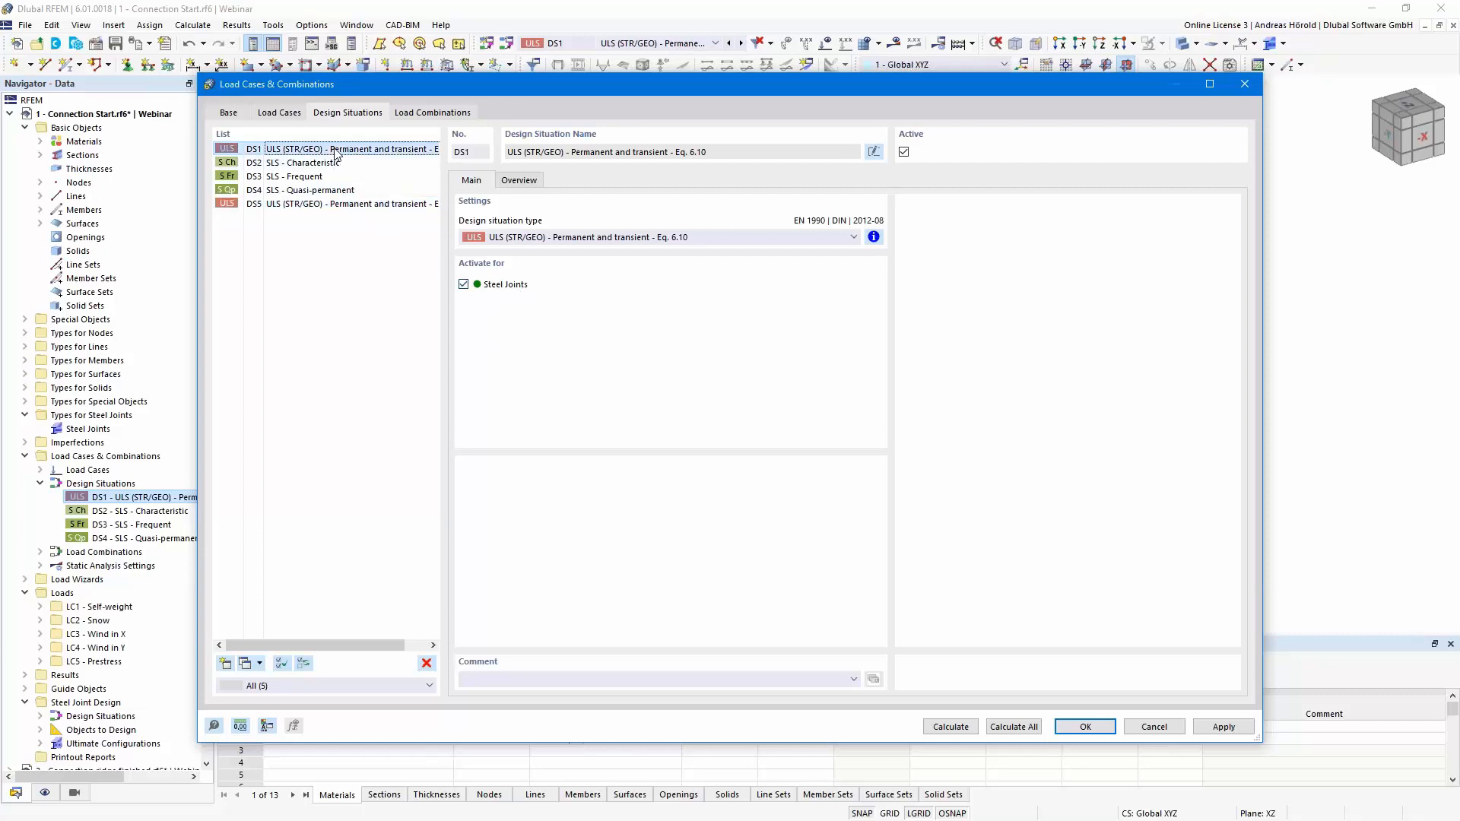
pyautogui.click(463, 285)
pyautogui.click(1154, 727)
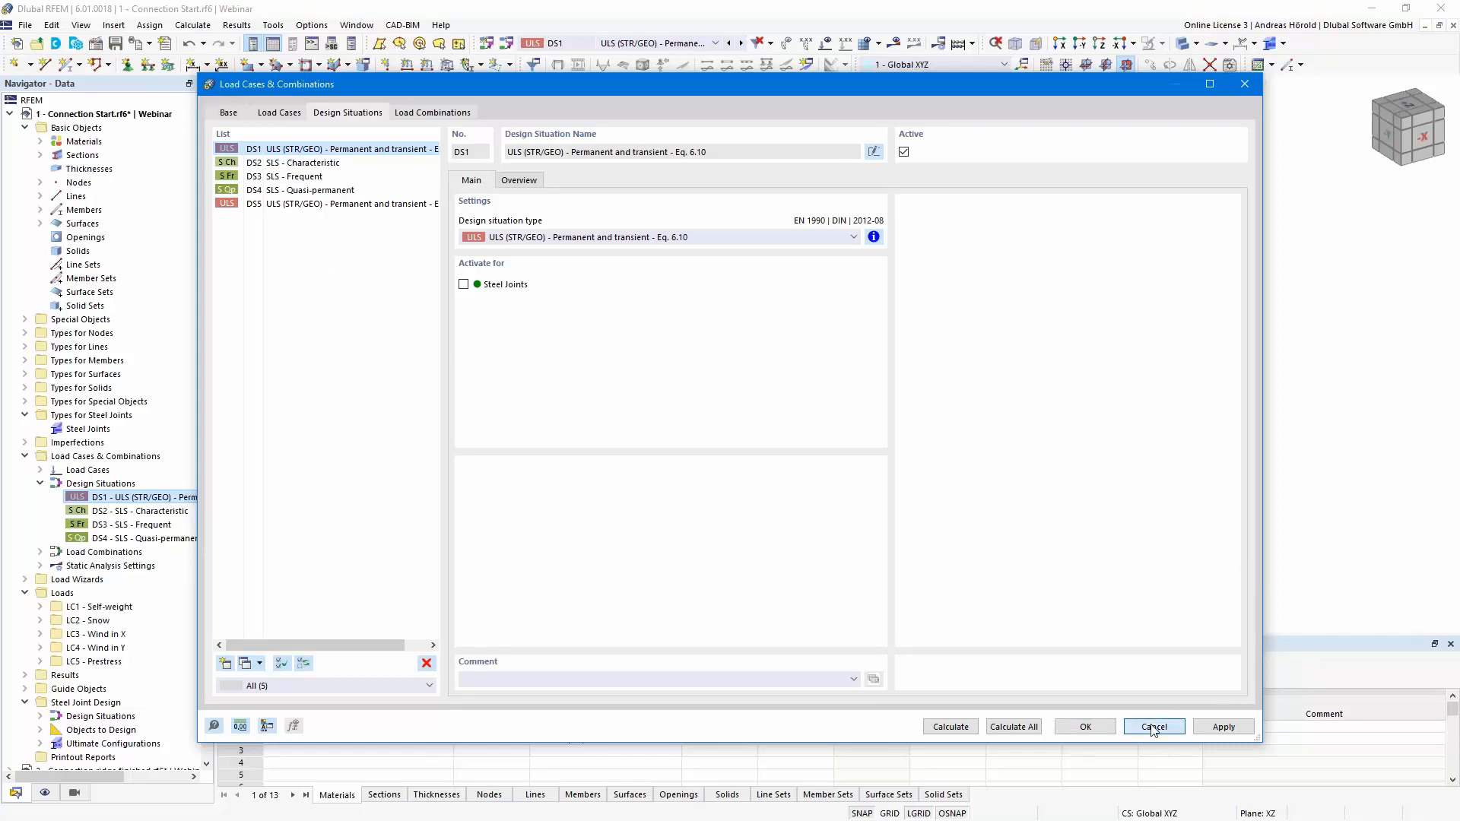
pyautogui.doubleClick(148, 500)
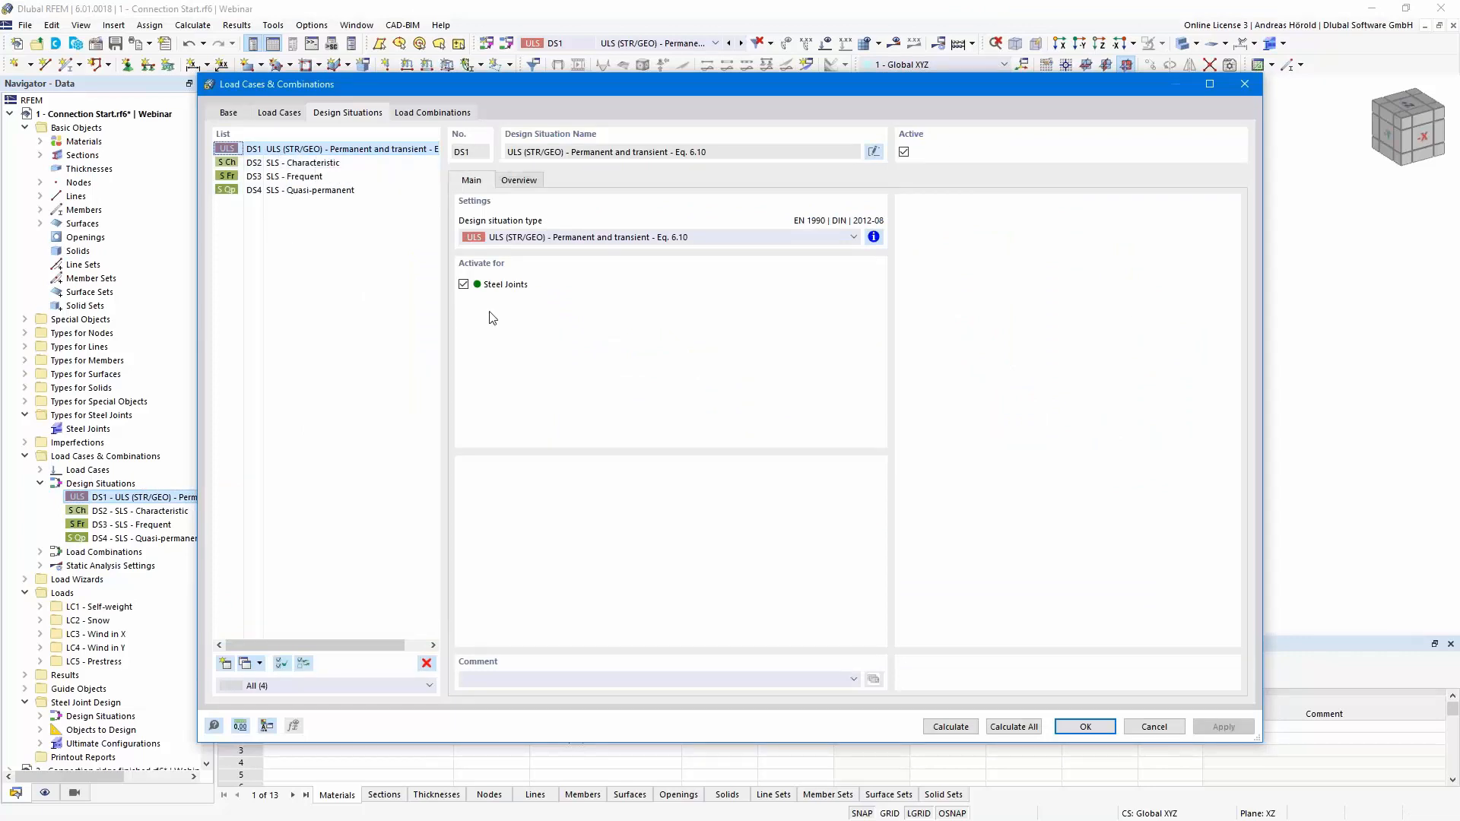
pyautogui.click(1155, 730)
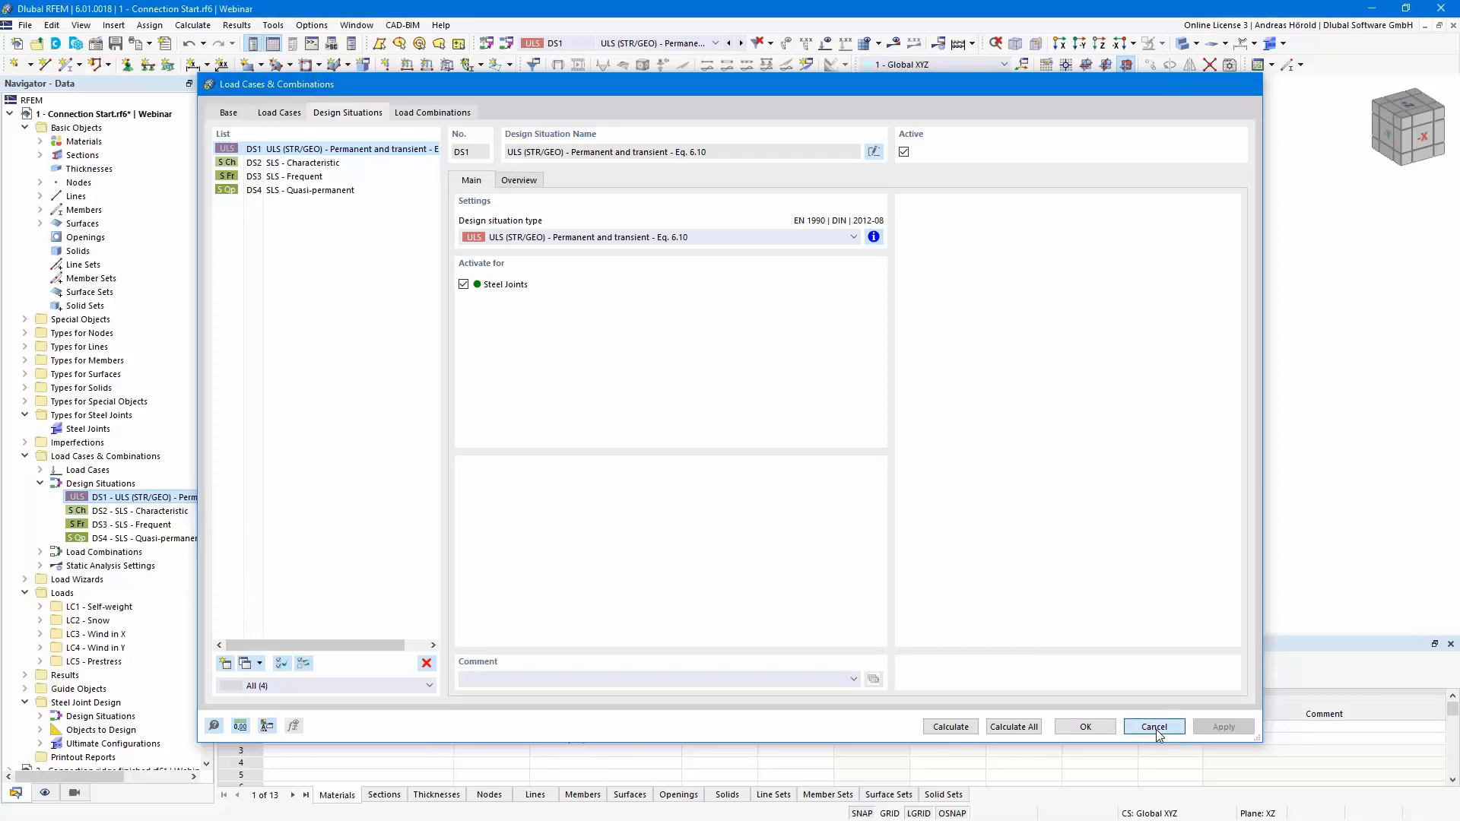
# Create a new steel joint and assign it to node 21 at the ridge of the second frame.
pyautogui.rightClick(83, 431)
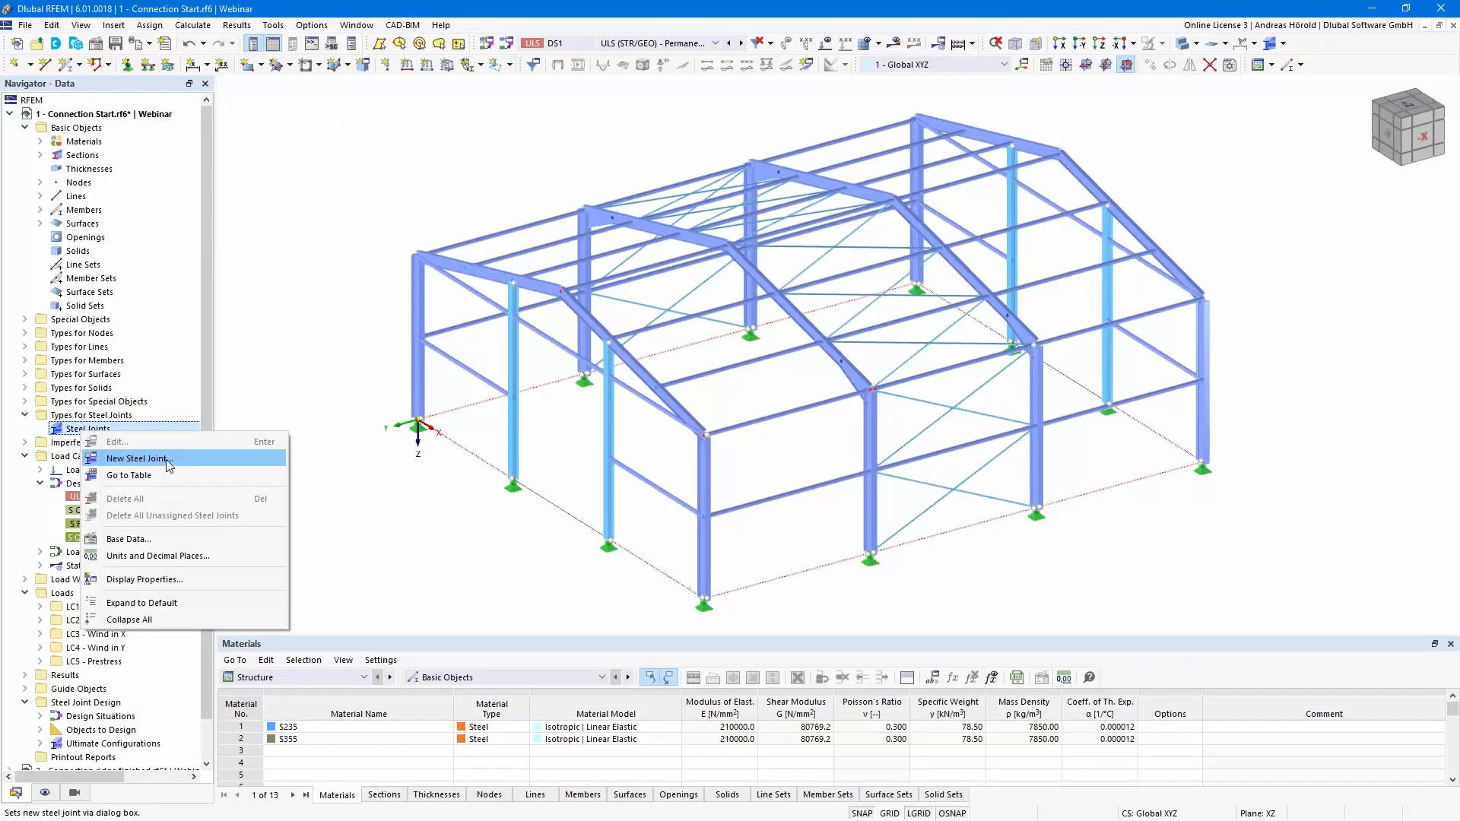
pyautogui.click(172, 459)
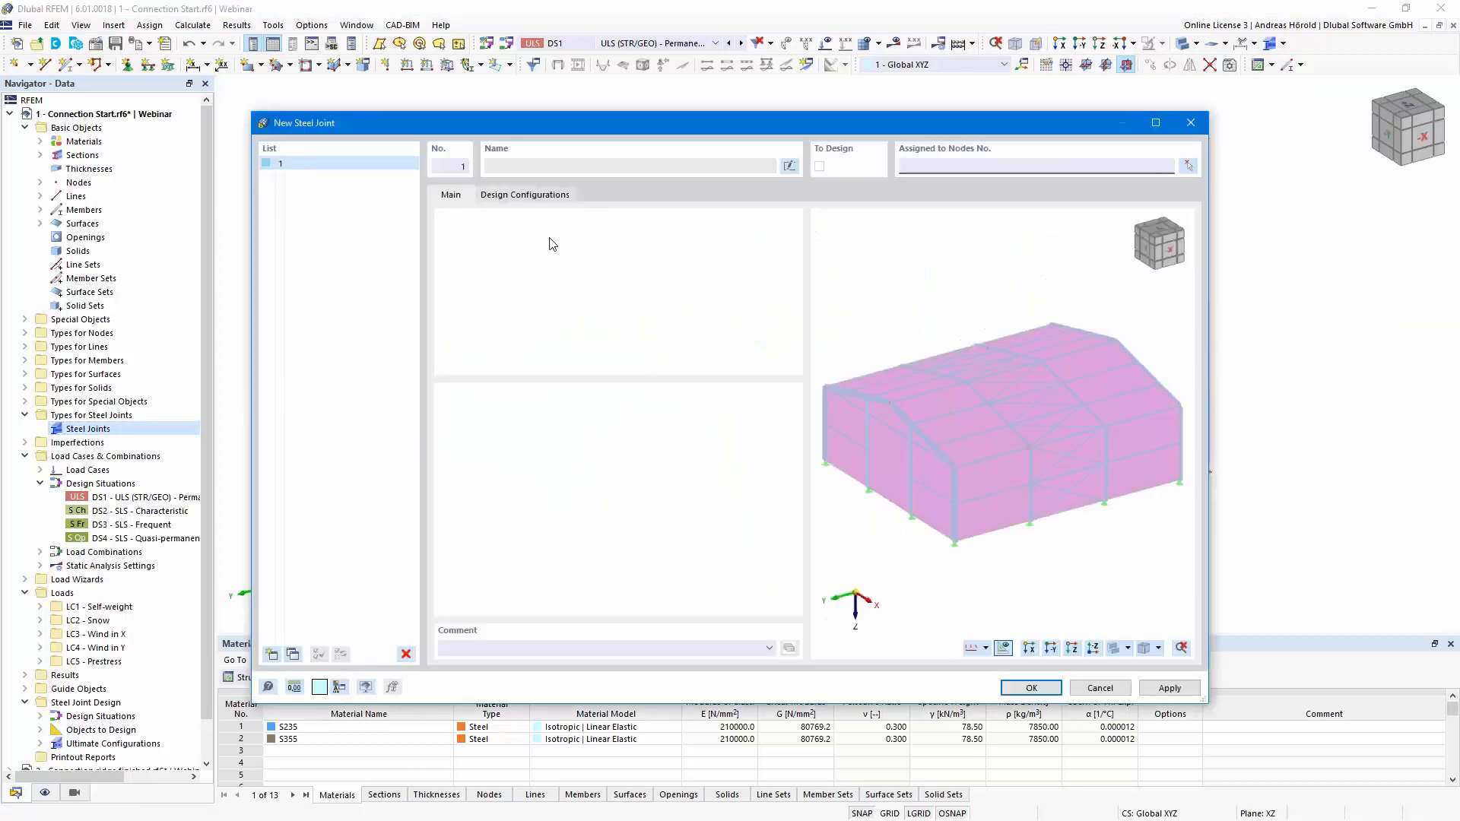
pyautogui.click(1188, 168)
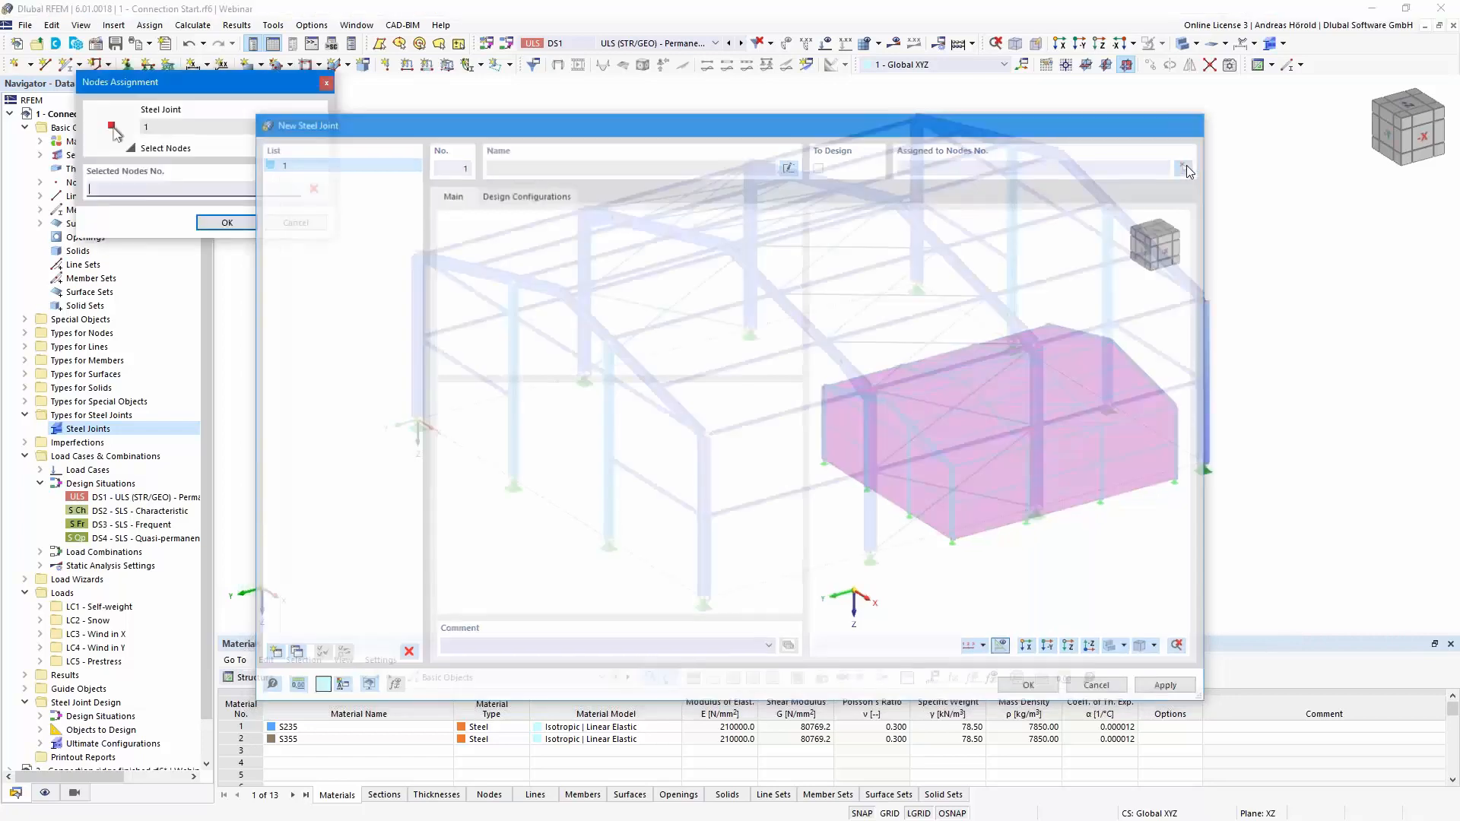
pyautogui.keyDown('ctrl'); pyautogui.moveTo(727, 333); pyautogui.dragTo(761, 323, button='middle'); pyautogui.keyUp('ctrl')
pyautogui.click(735, 251)
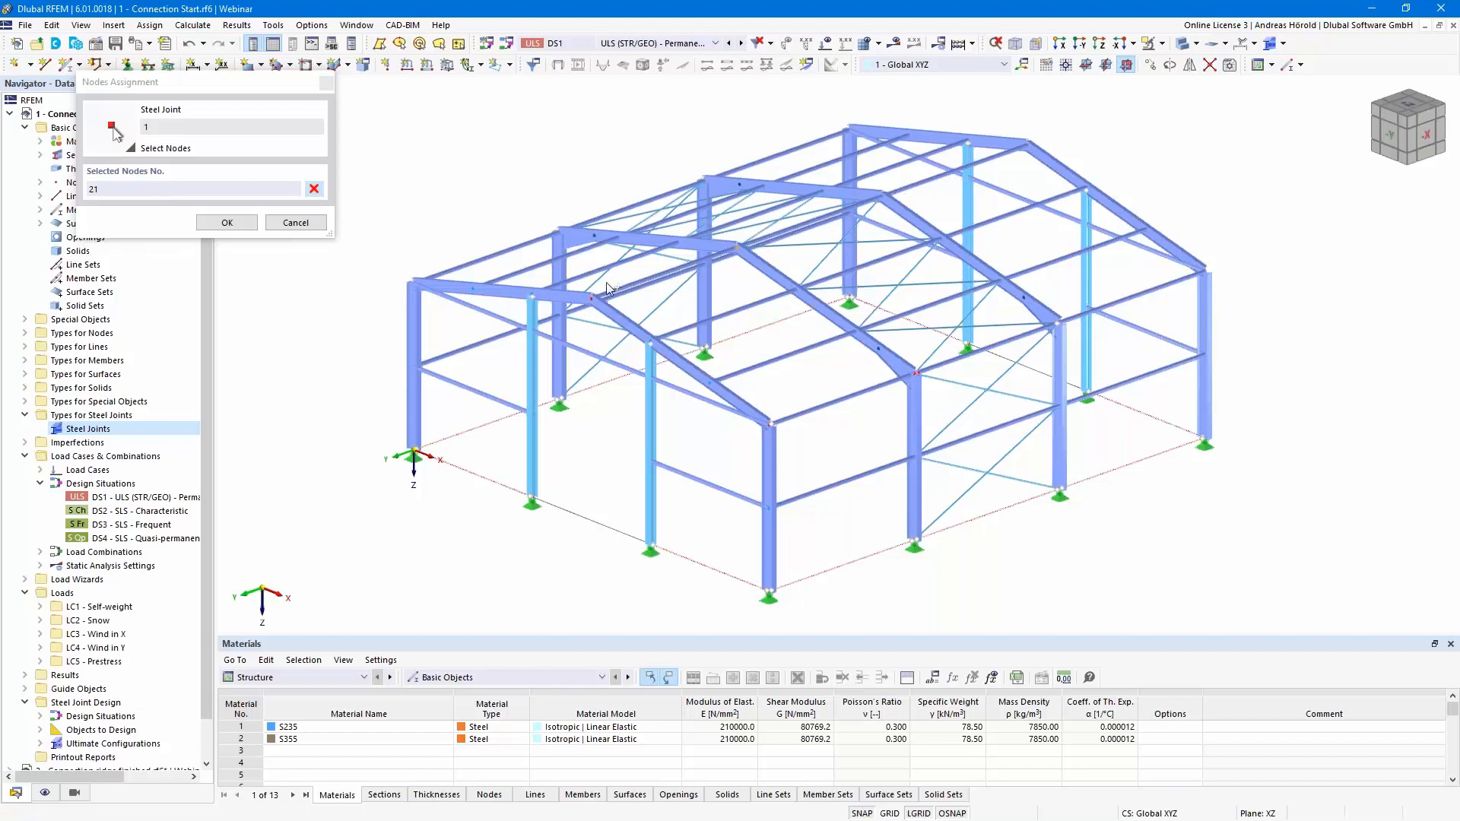
pyautogui.click(226, 223)
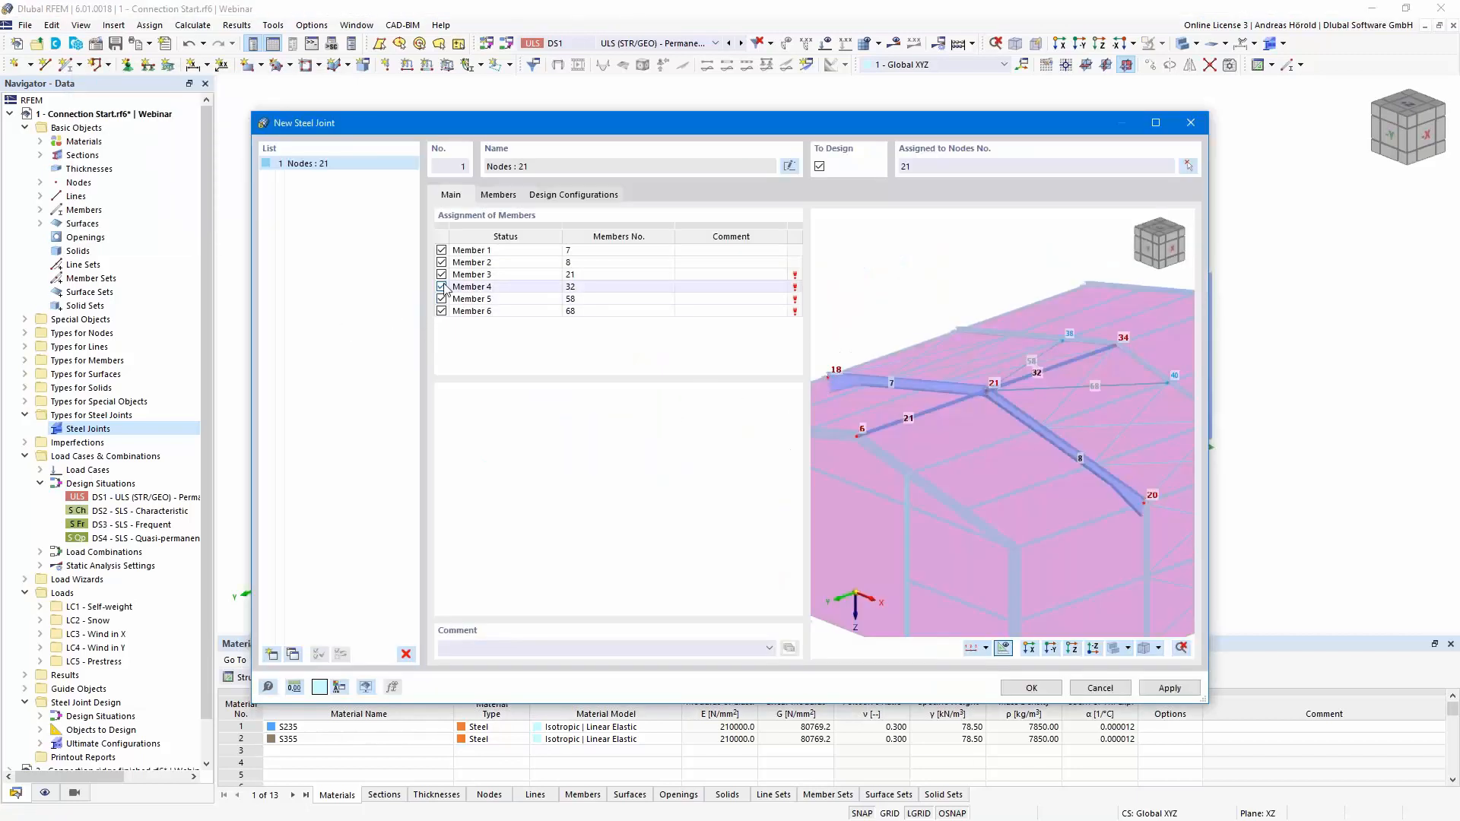
# Exclude members 21, 32, 58 and 68 from the joint so it connects only rafter members 7 and 8.
pyautogui.click(441, 275)
pyautogui.click(441, 287)
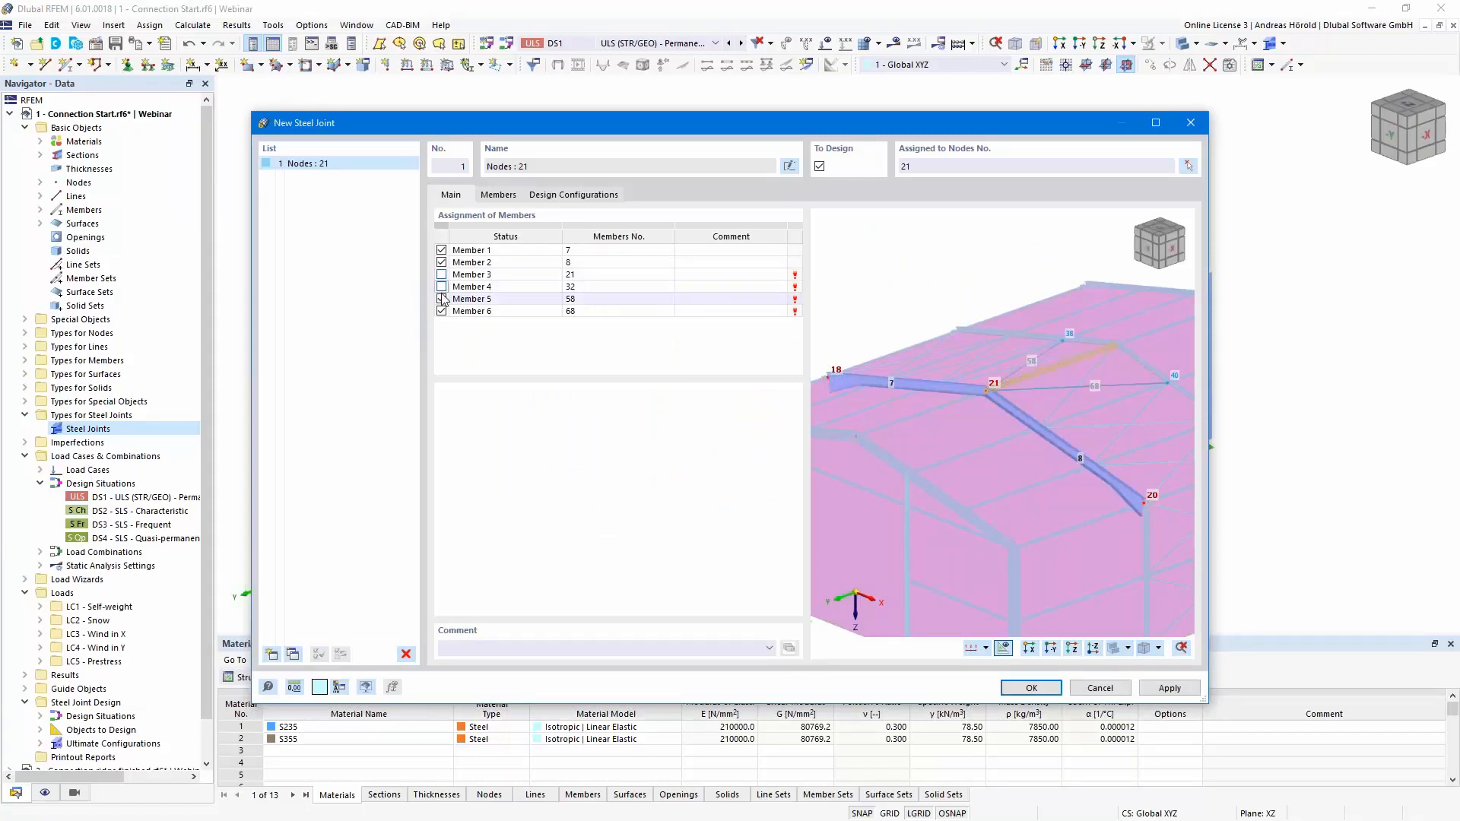
pyautogui.click(442, 299)
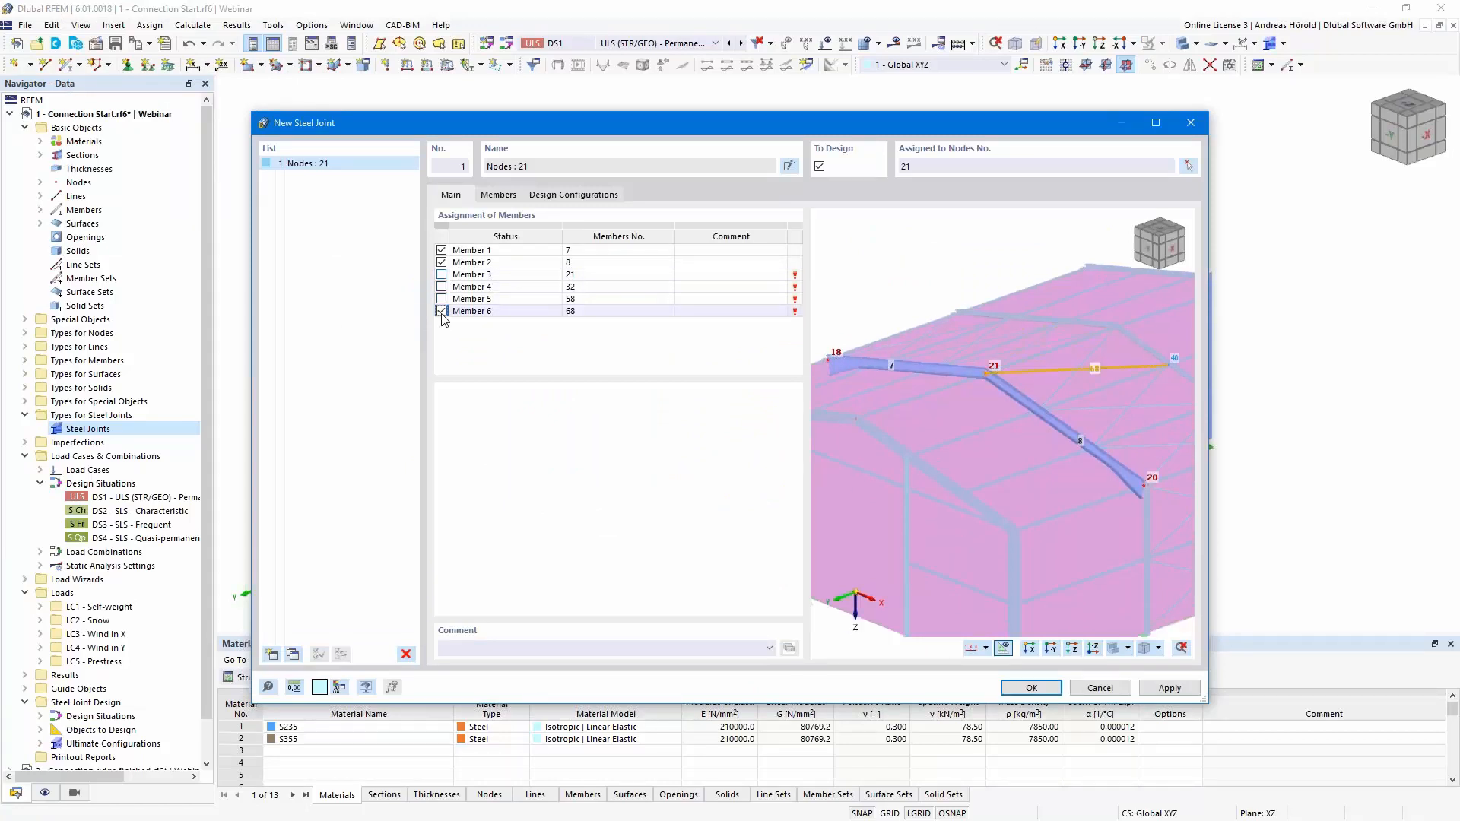
pyautogui.click(442, 311)
pyautogui.click(515, 263)
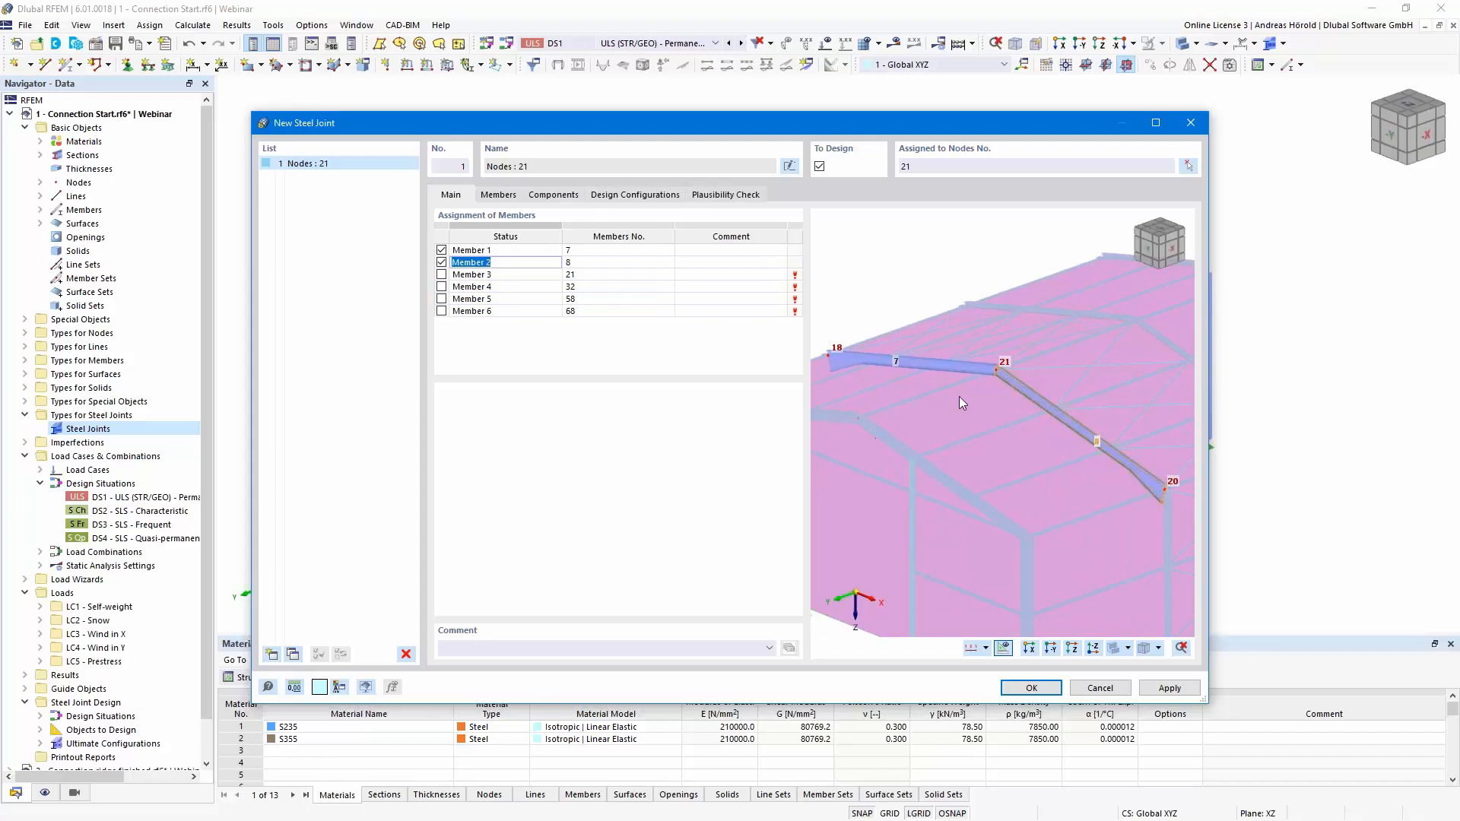
pyautogui.scroll(1, 974, 394)
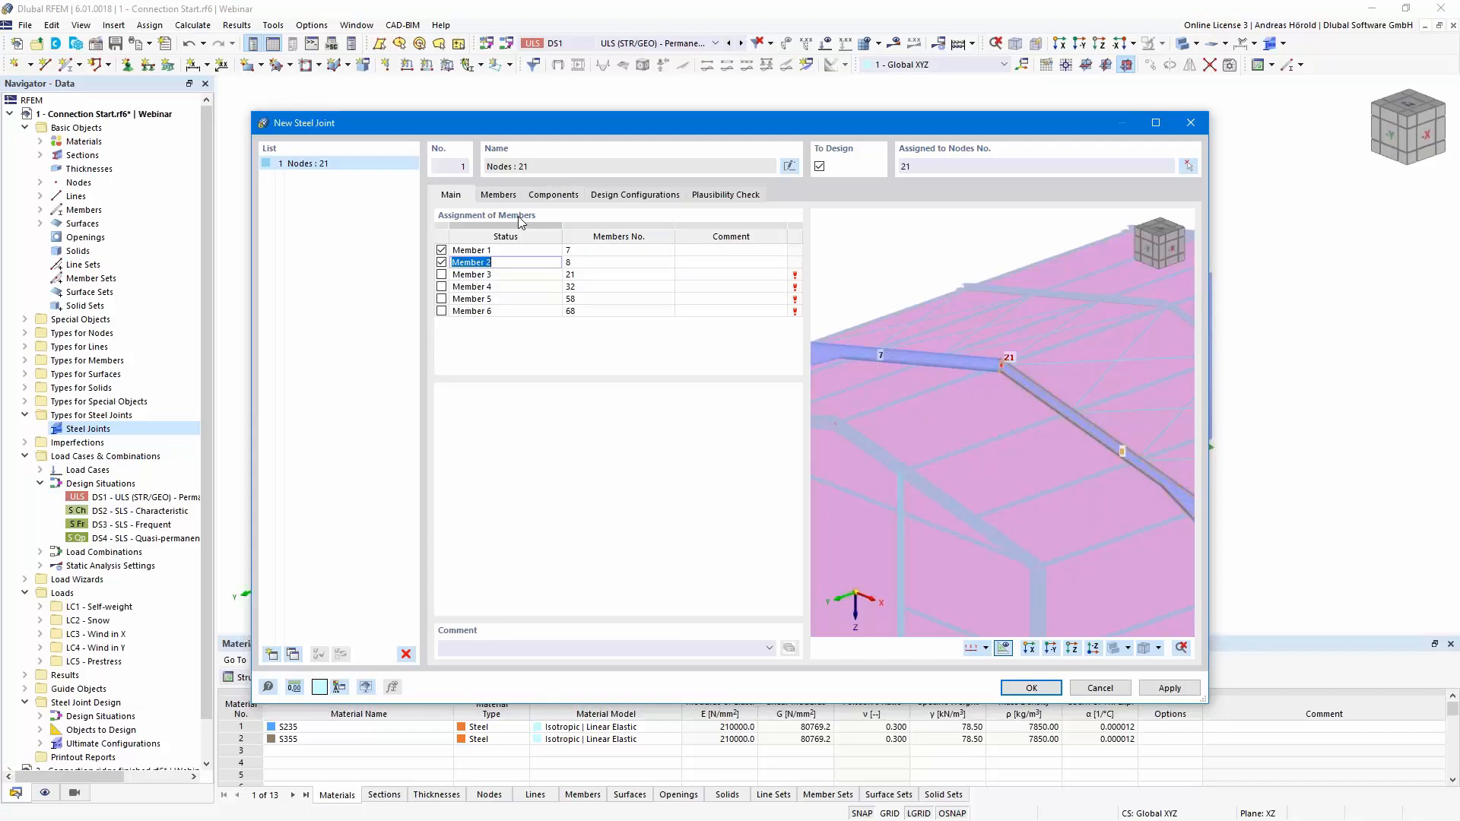
# Check the support, material and section settings of the joint members, and browse the component types available for the joint.
pyautogui.click(496, 196)
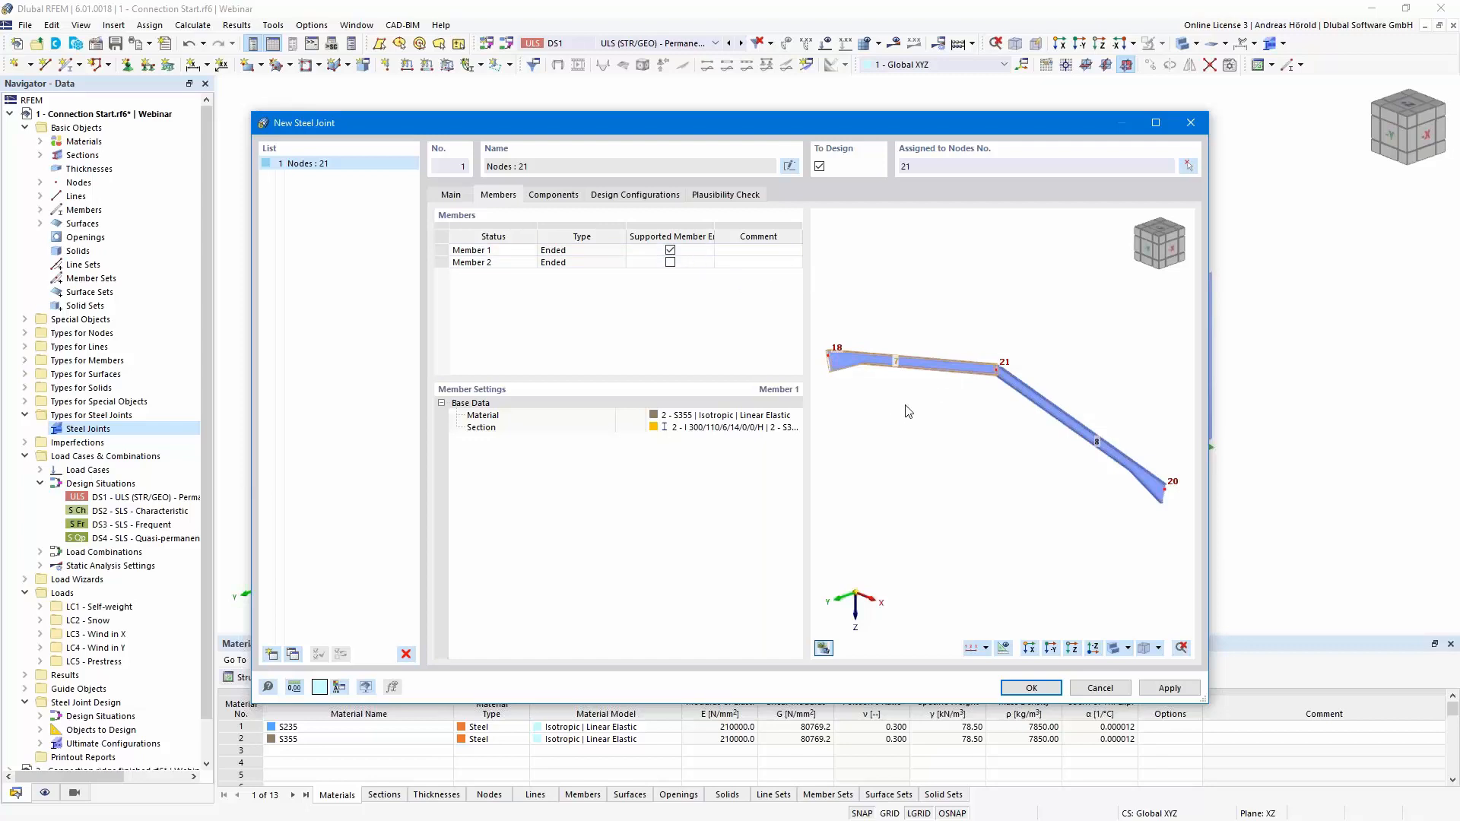
pyautogui.moveTo(962, 450)
pyautogui.keyDown('ctrl'); pyautogui.mouseDown(button='middle')
pyautogui.moveTo(988, 427)
pyautogui.moveTo(969, 439)
pyautogui.mouseUp(button='middle'); pyautogui.keyUp('ctrl')
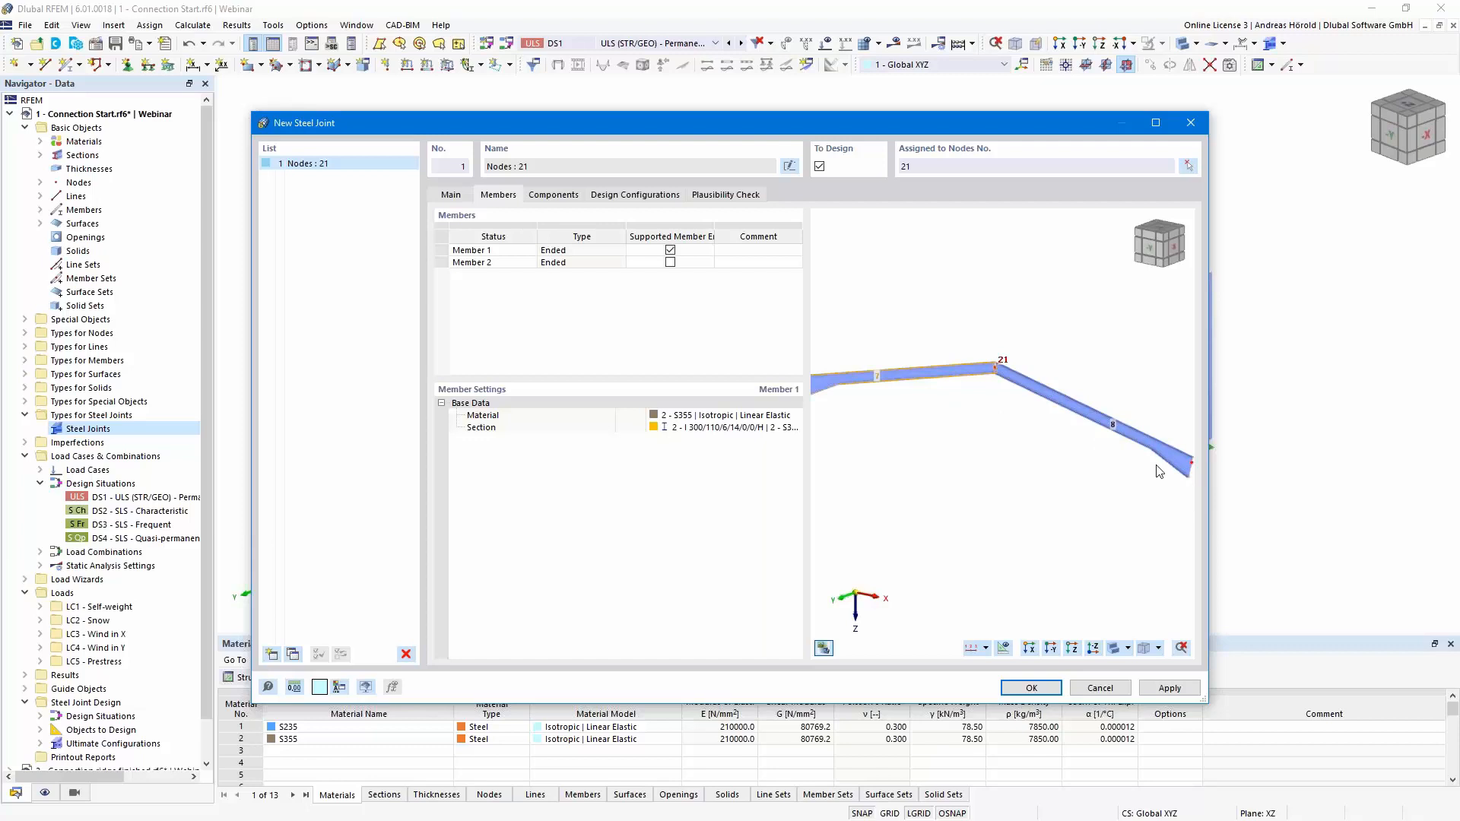
pyautogui.scroll(5, 987, 417)
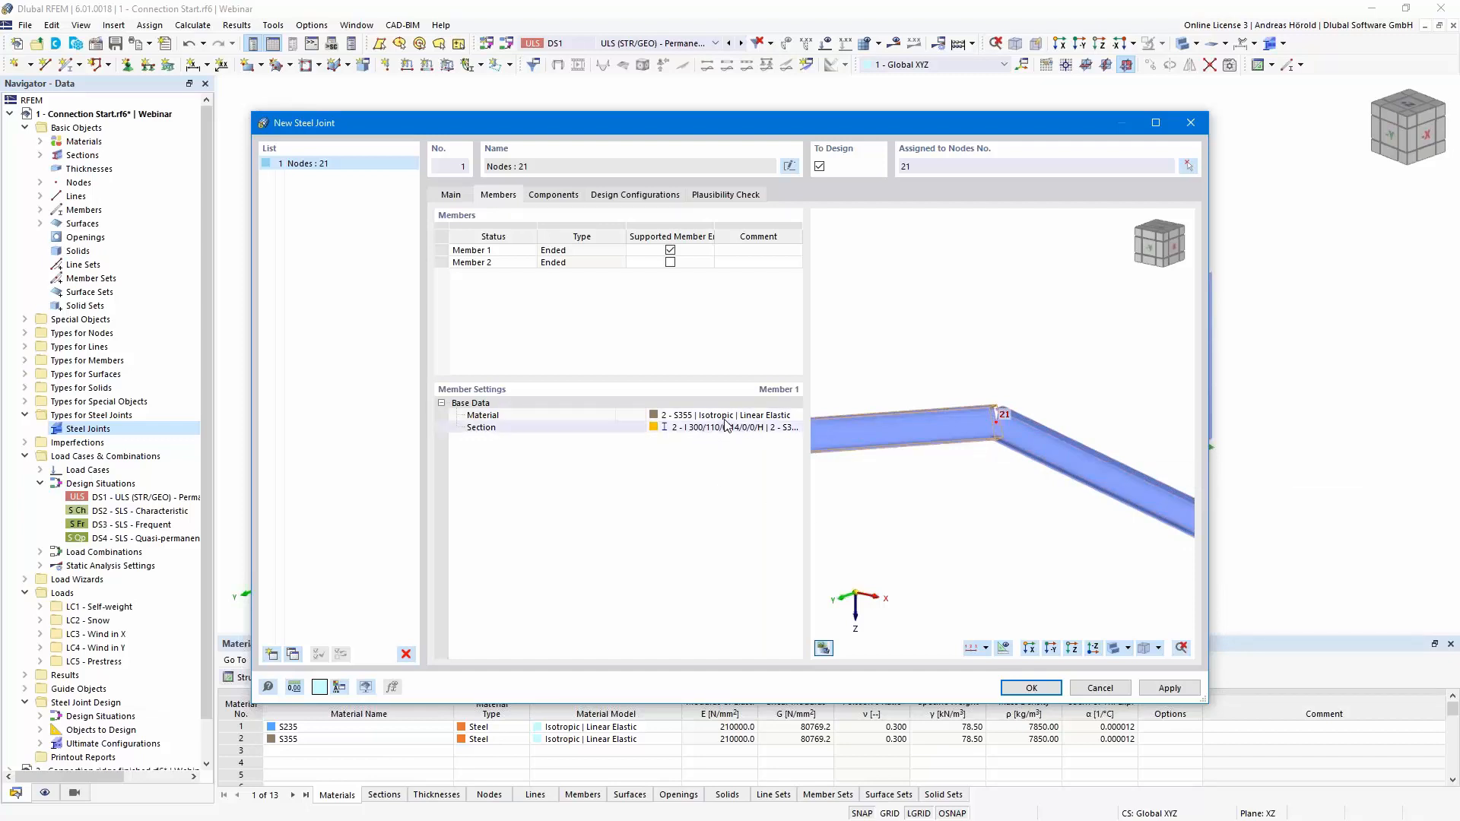
pyautogui.click(558, 195)
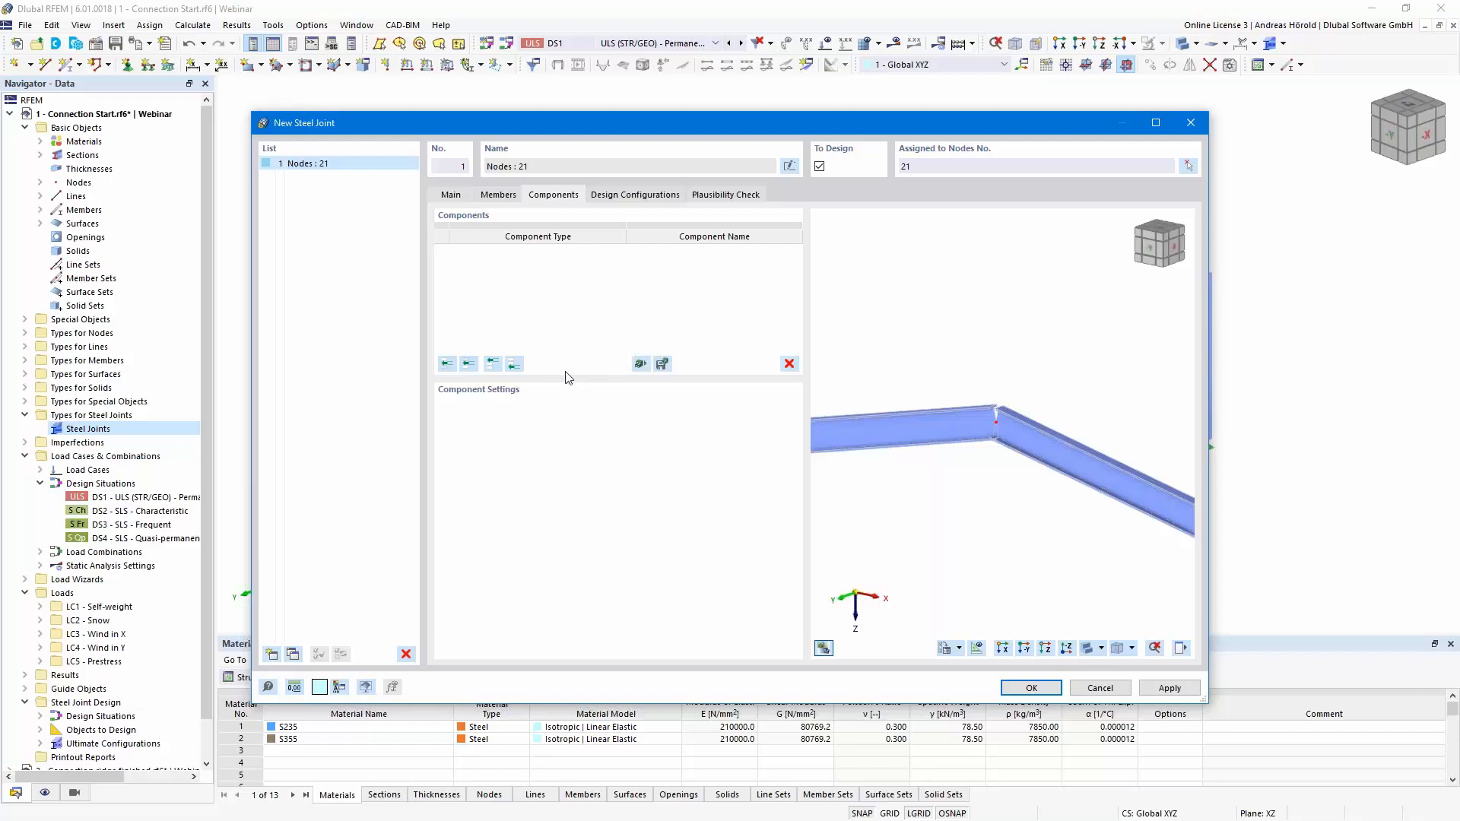
pyautogui.click(513, 365)
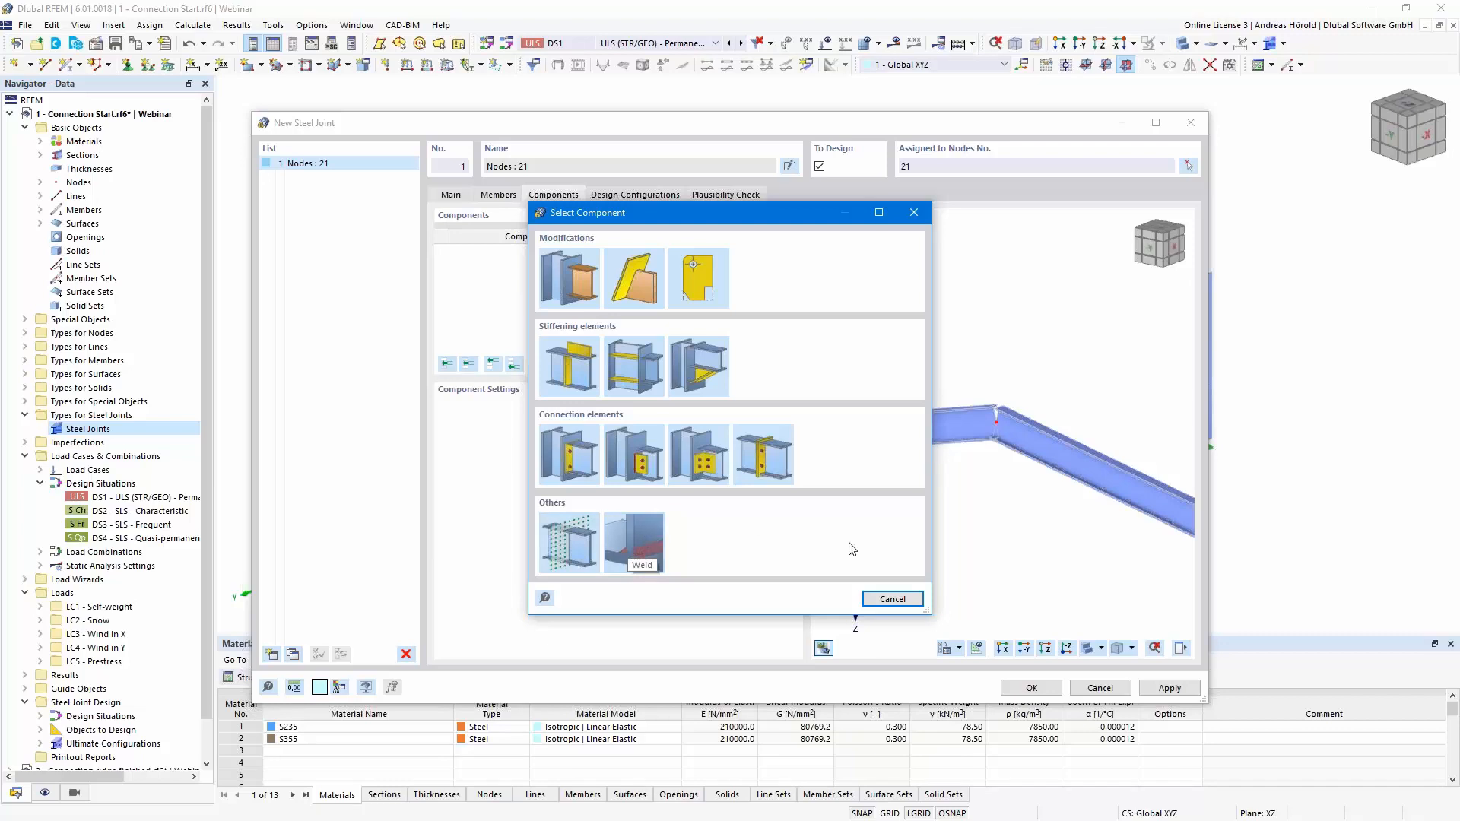
pyautogui.click(892, 600)
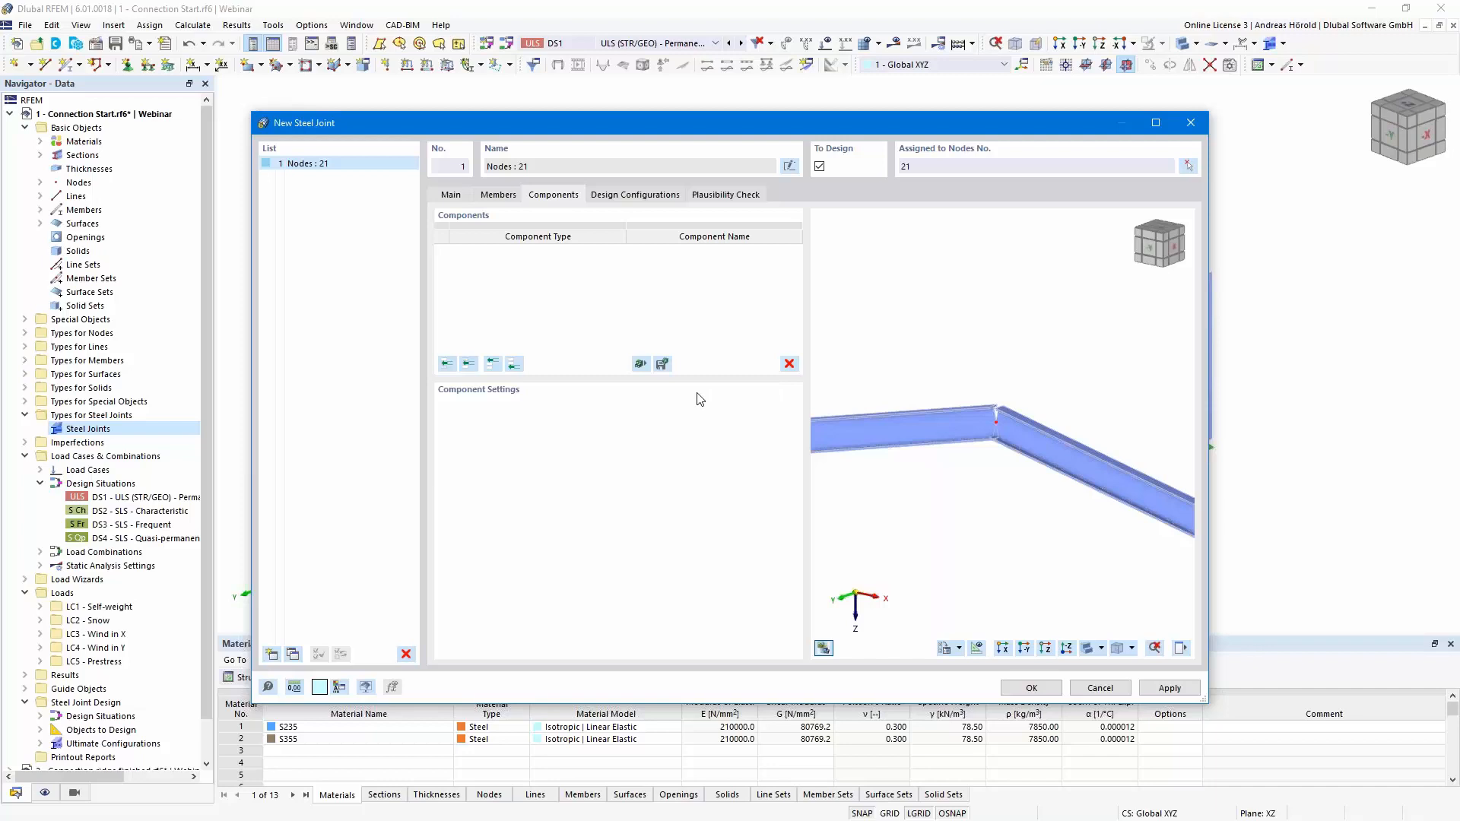
# Browse the steel joint template categories, including the user-defined one, with their beam, column, cross, K, T and X joint subcategories.
pyautogui.click(641, 365)
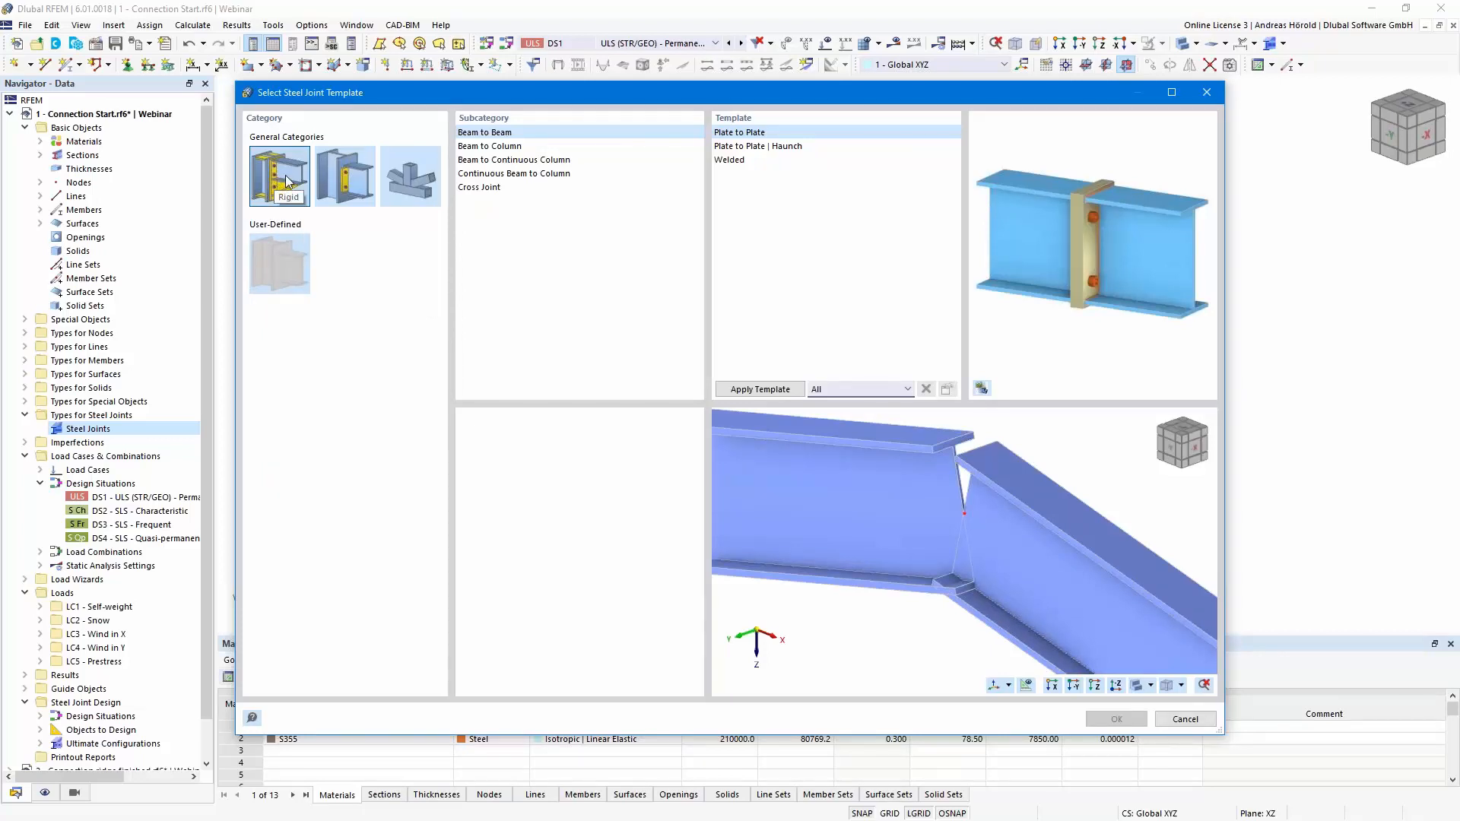
pyautogui.click(354, 183)
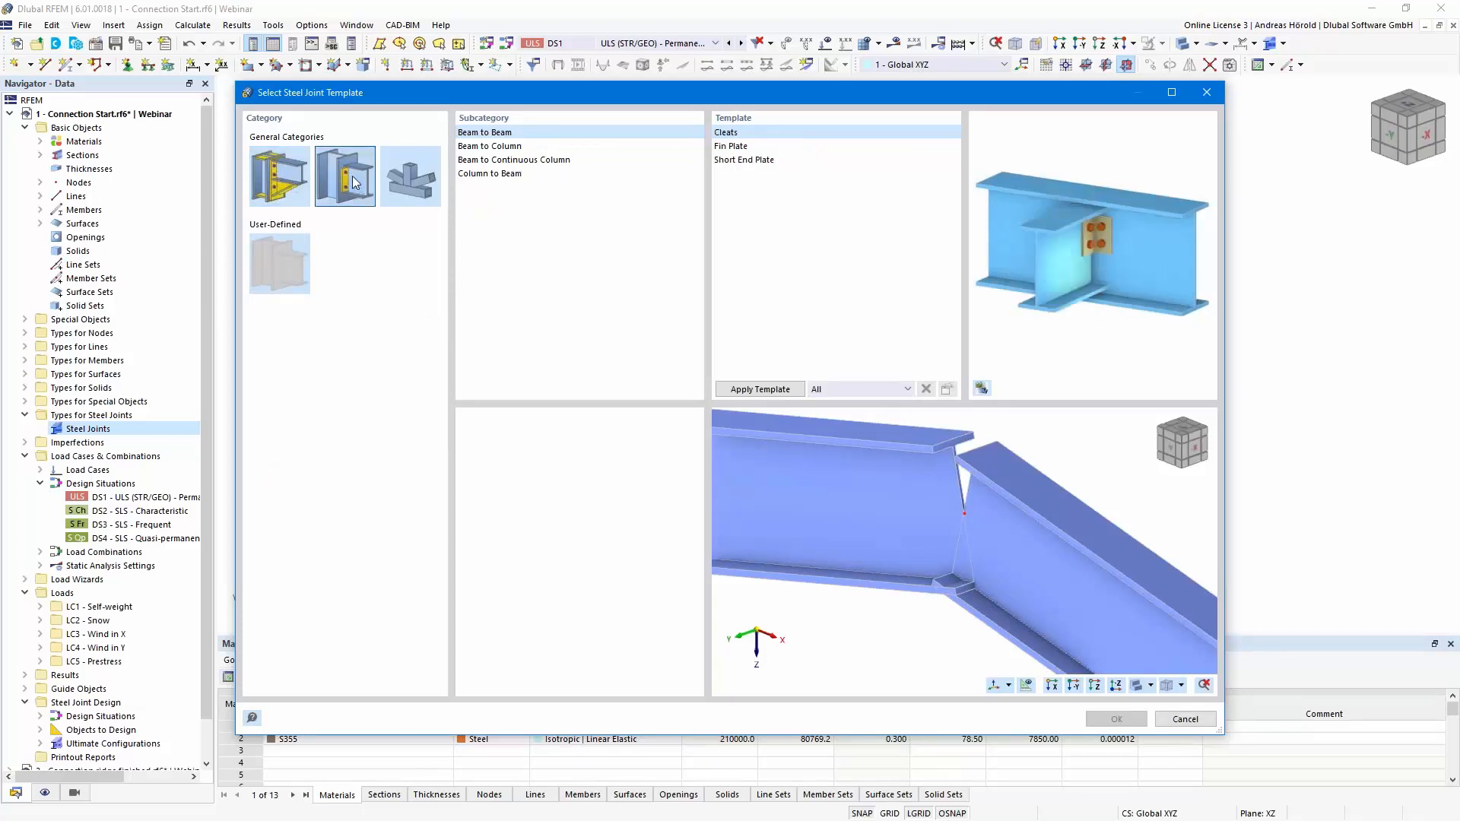
pyautogui.click(416, 184)
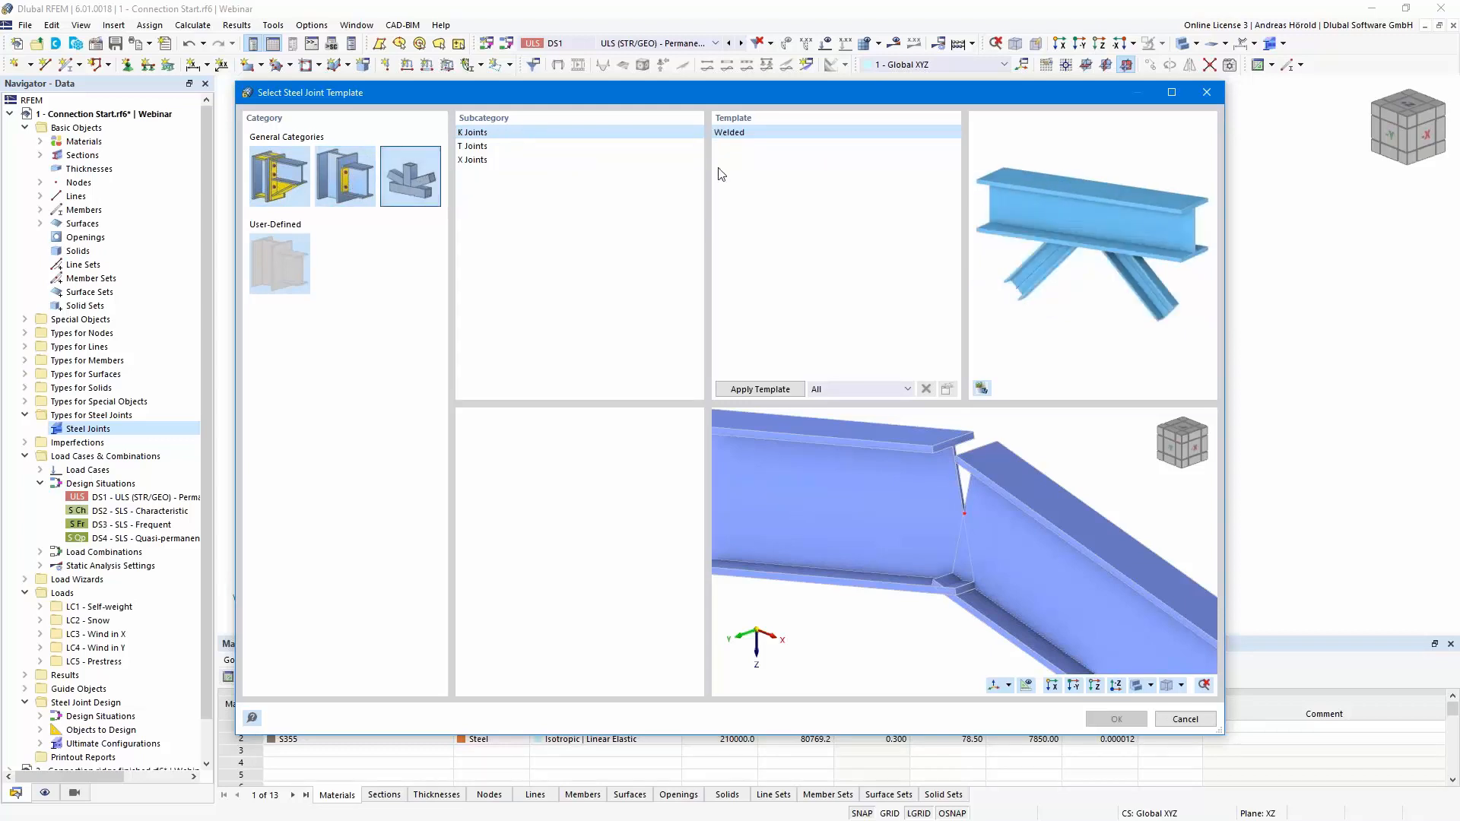
pyautogui.click(486, 147)
pyautogui.click(482, 161)
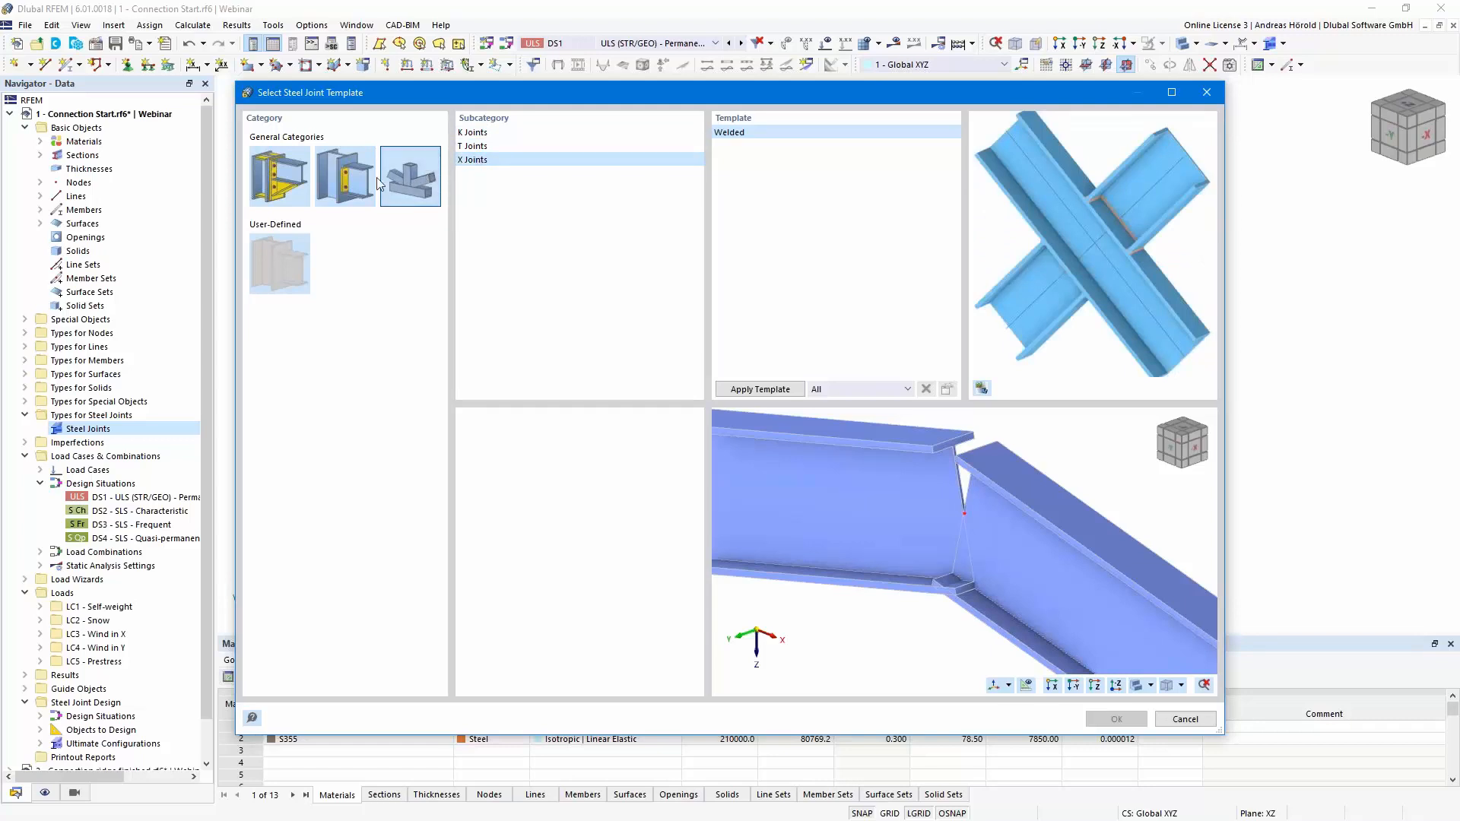
pyautogui.click(278, 259)
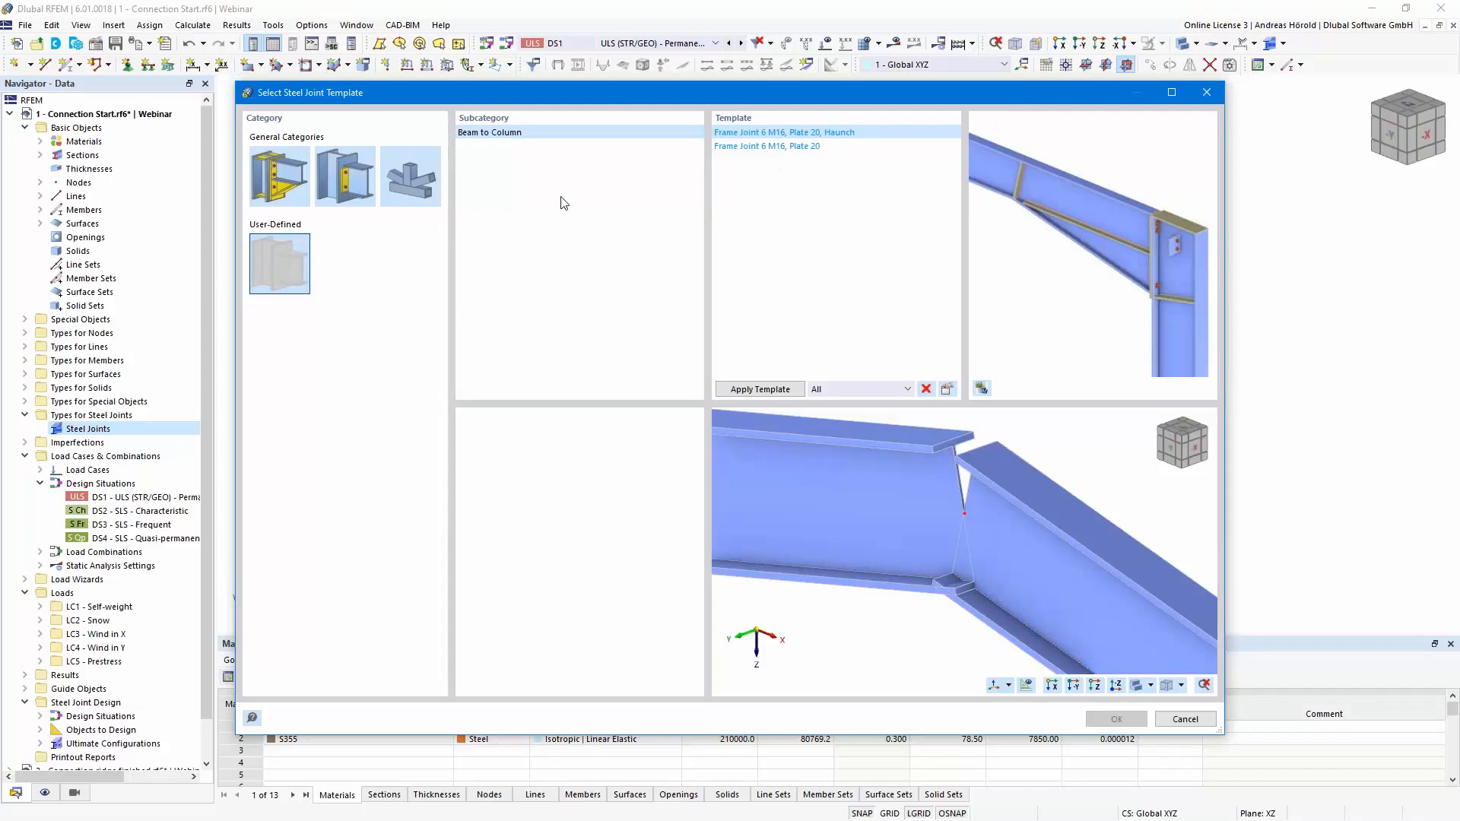
pyautogui.click(272, 176)
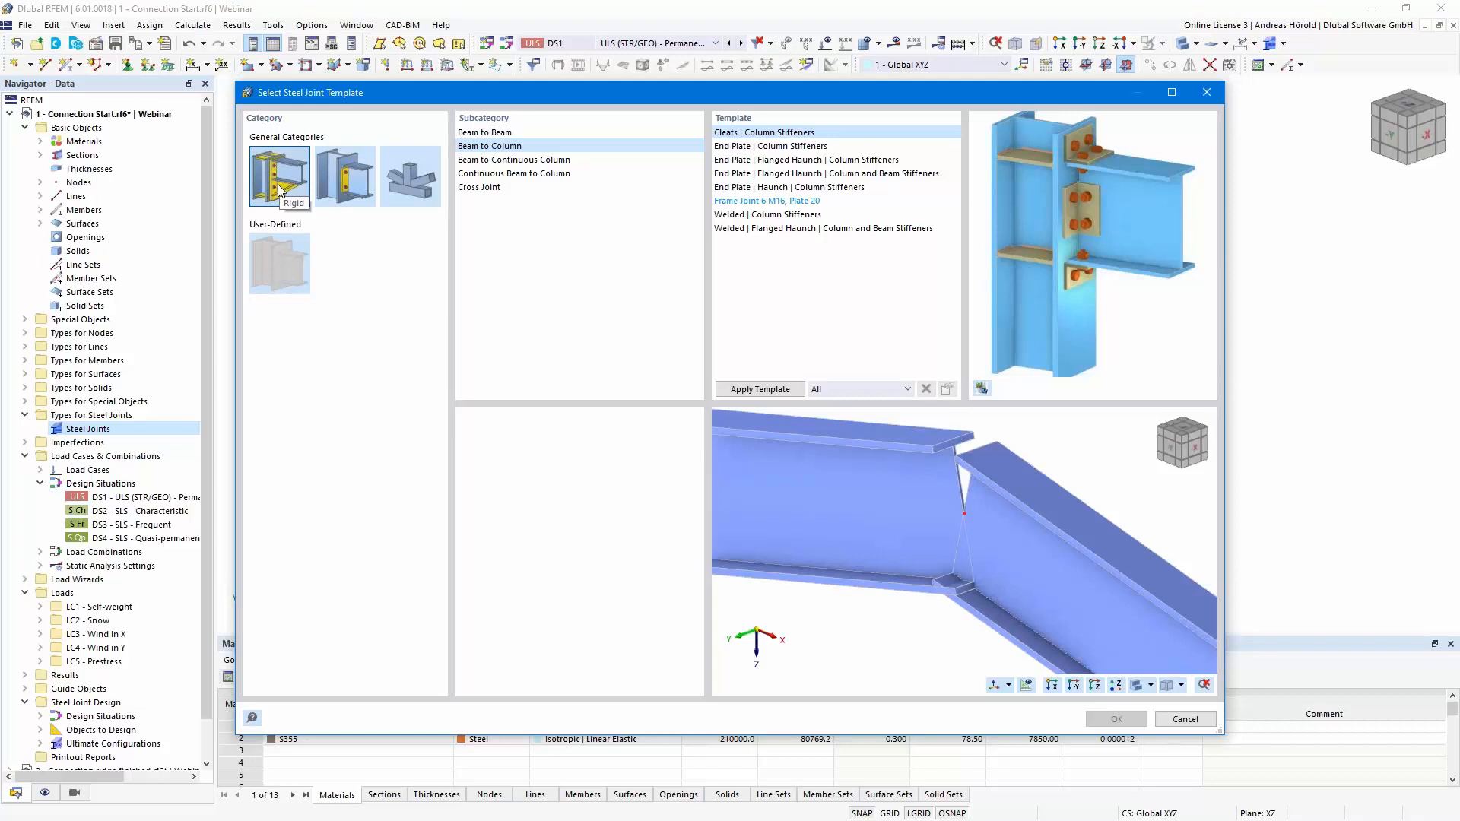
pyautogui.click(527, 160)
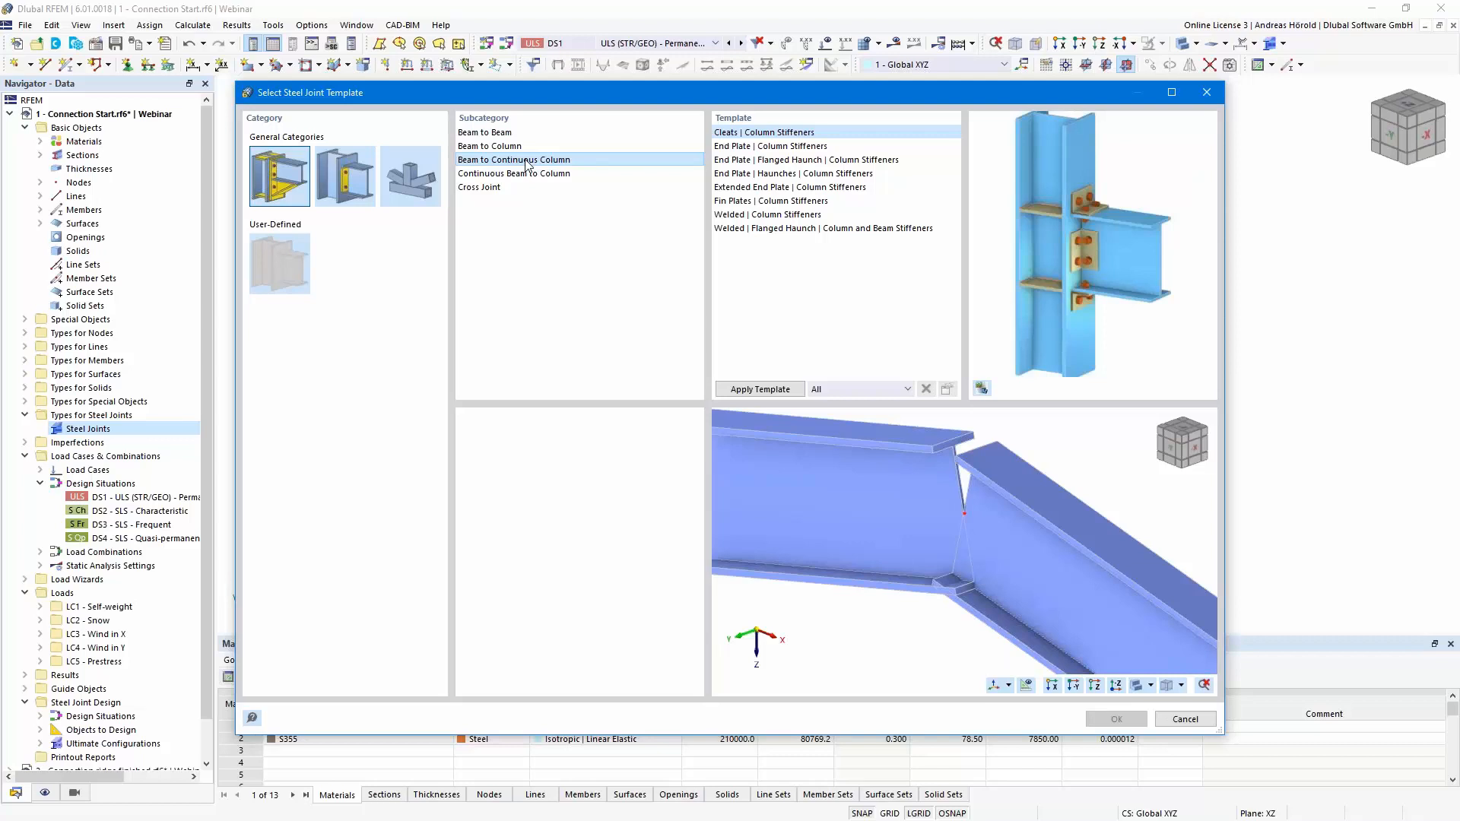
pyautogui.click(530, 174)
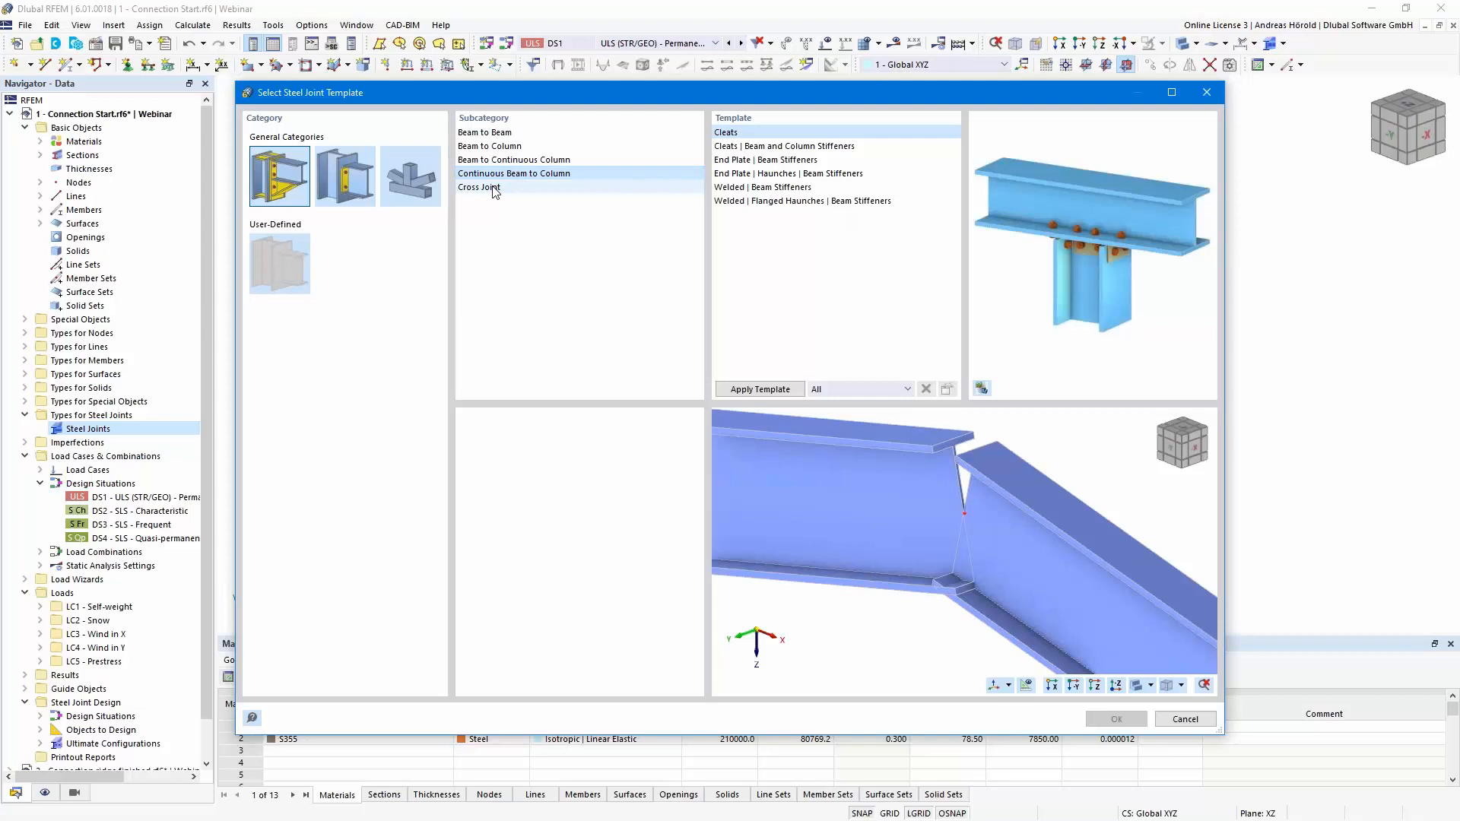
pyautogui.click(494, 188)
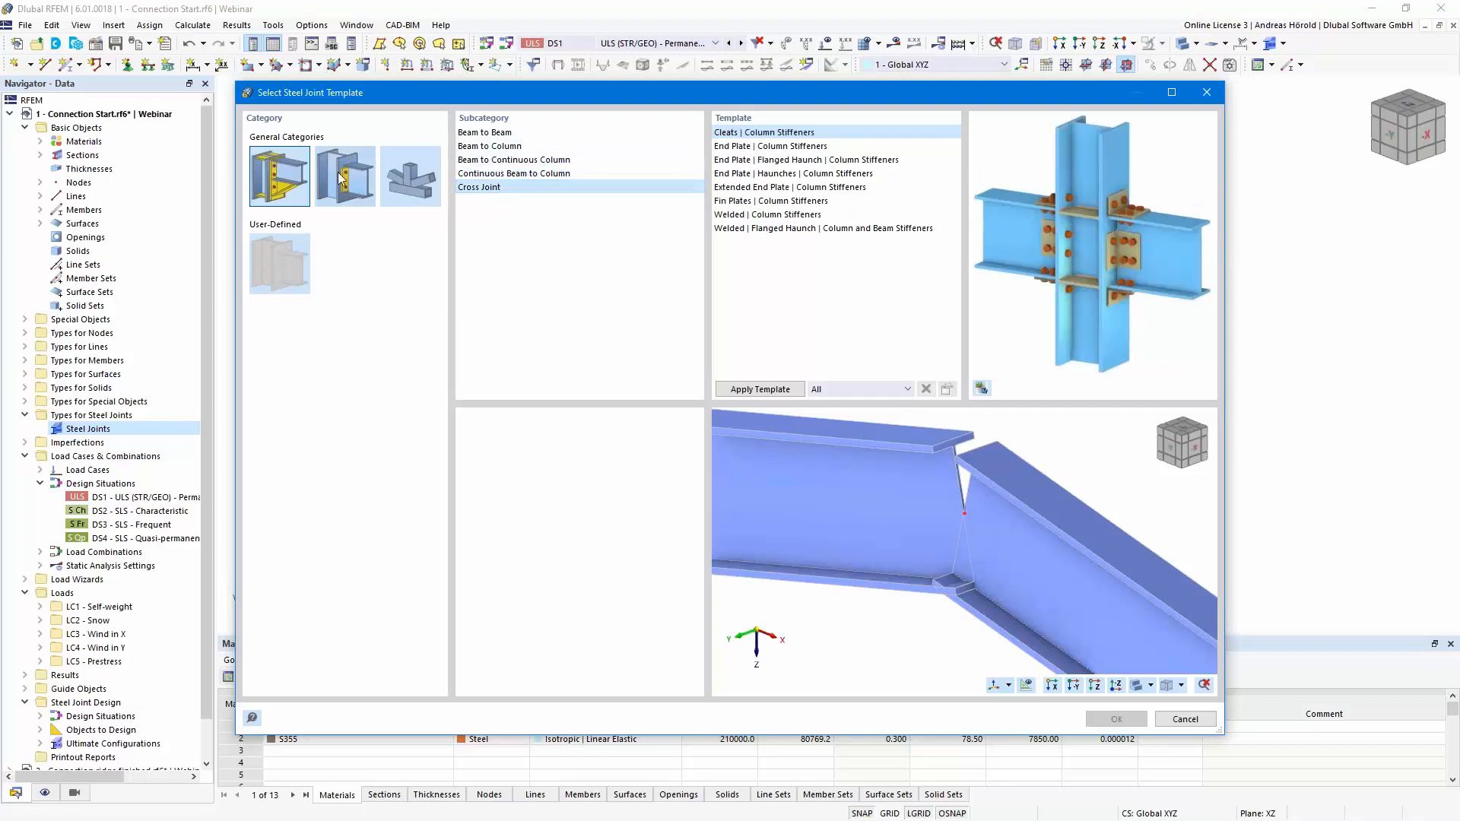
pyautogui.click(341, 178)
pyautogui.click(488, 148)
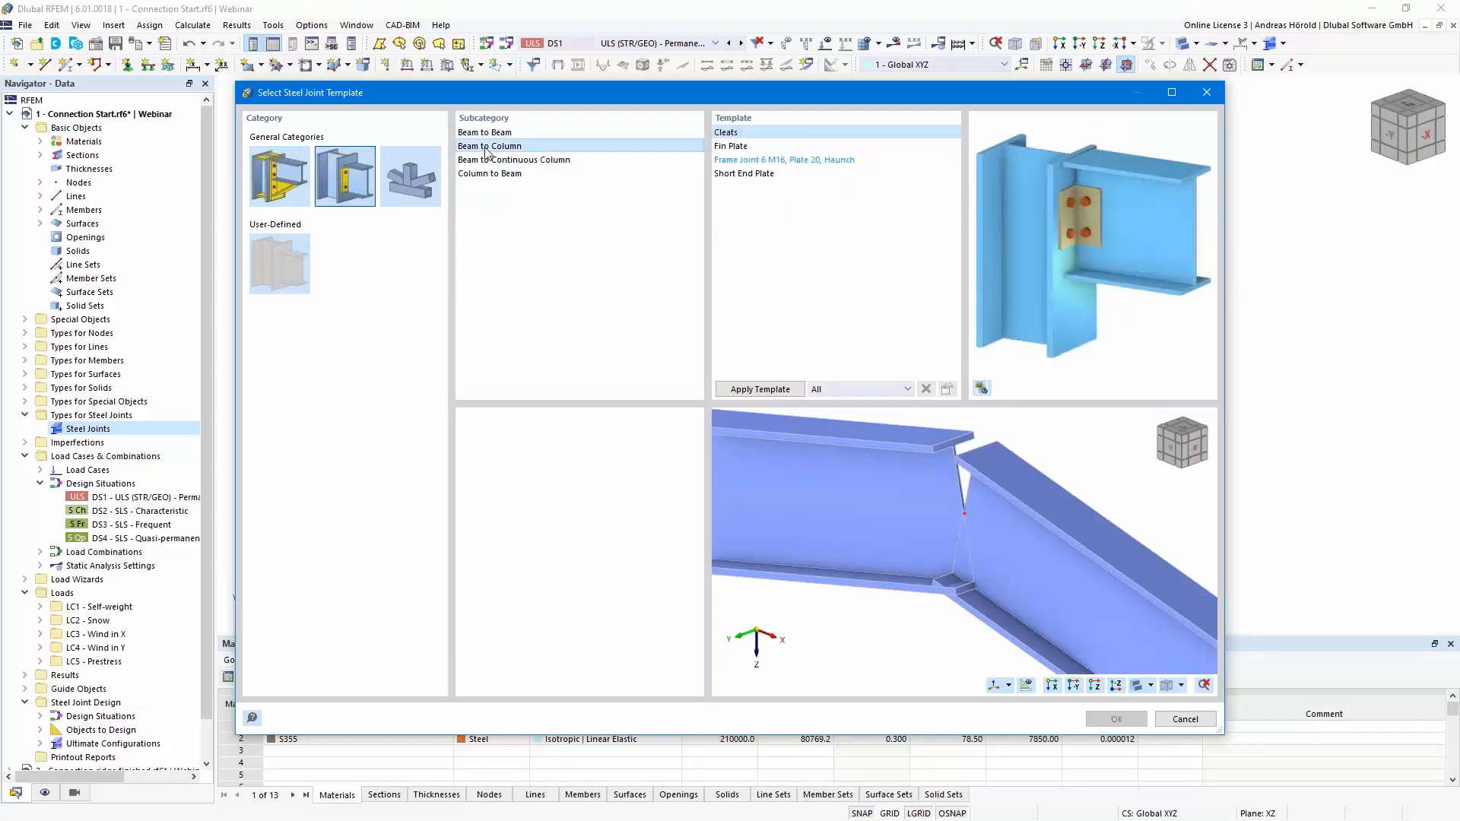
pyautogui.click(488, 159)
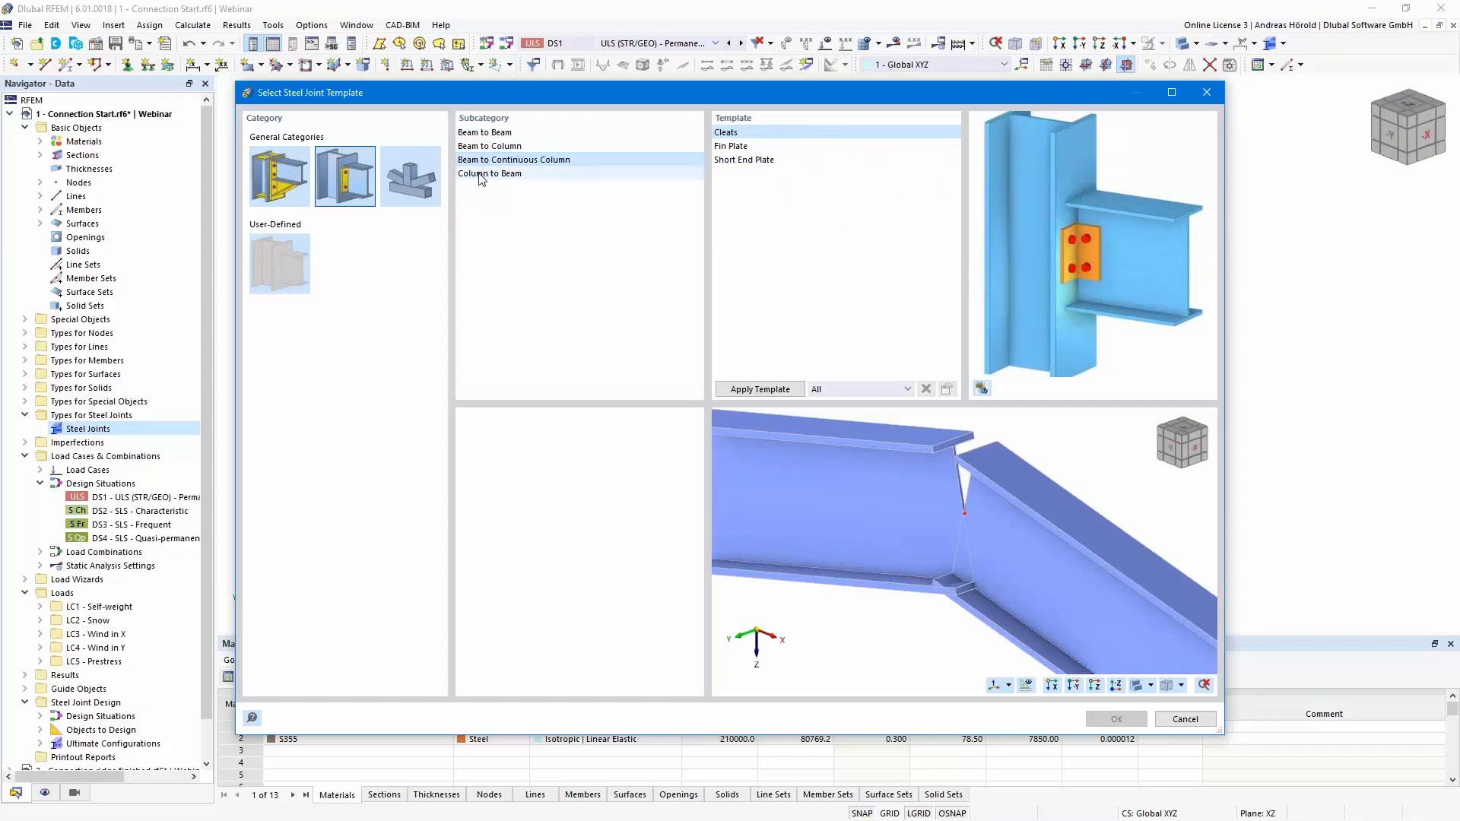
pyautogui.click(480, 175)
# Apply the rigid Beam to Beam template Plate to Plate to the ridge joint.
pyautogui.click(283, 178)
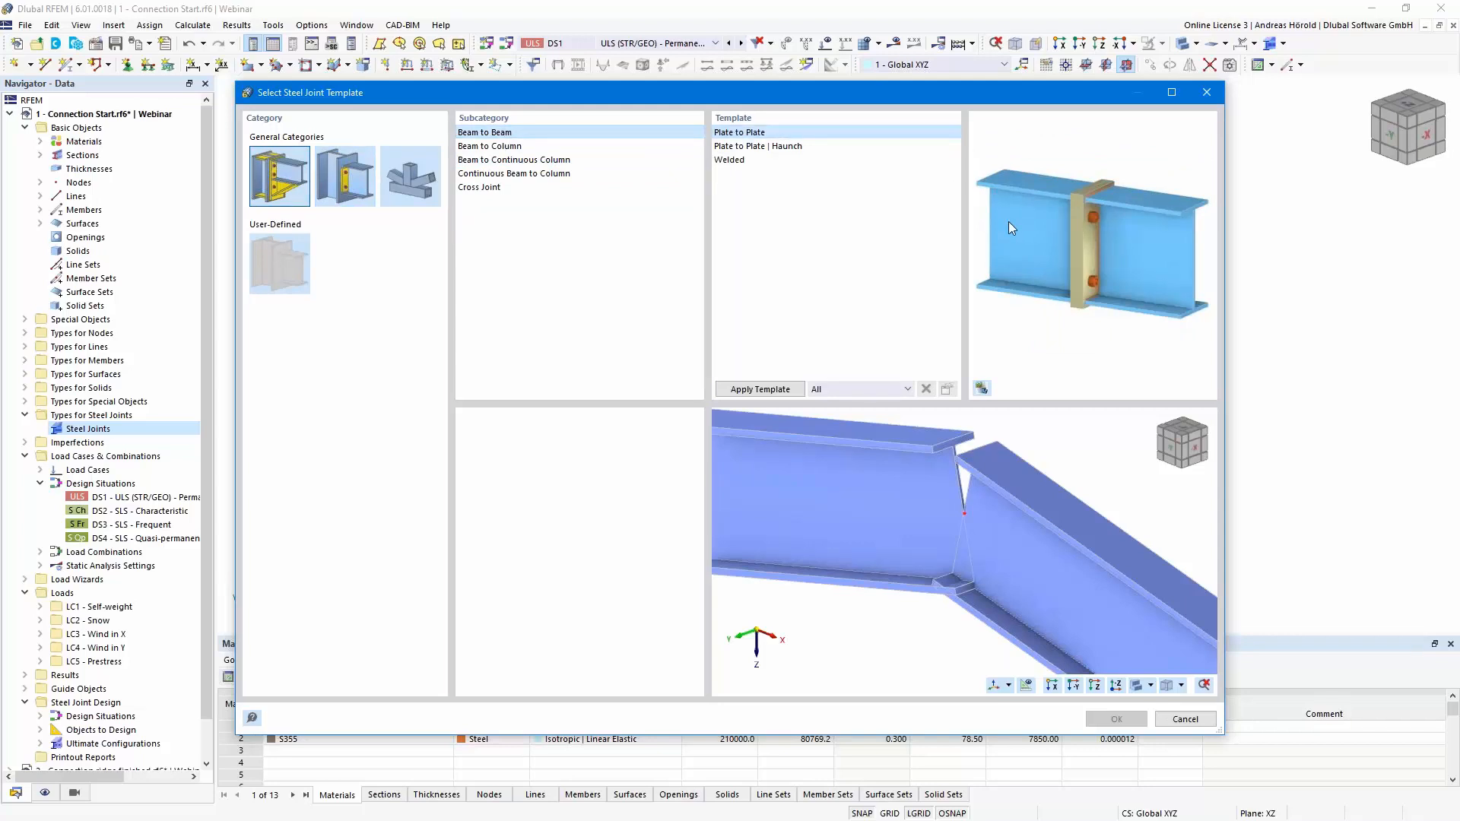
pyautogui.click(758, 388)
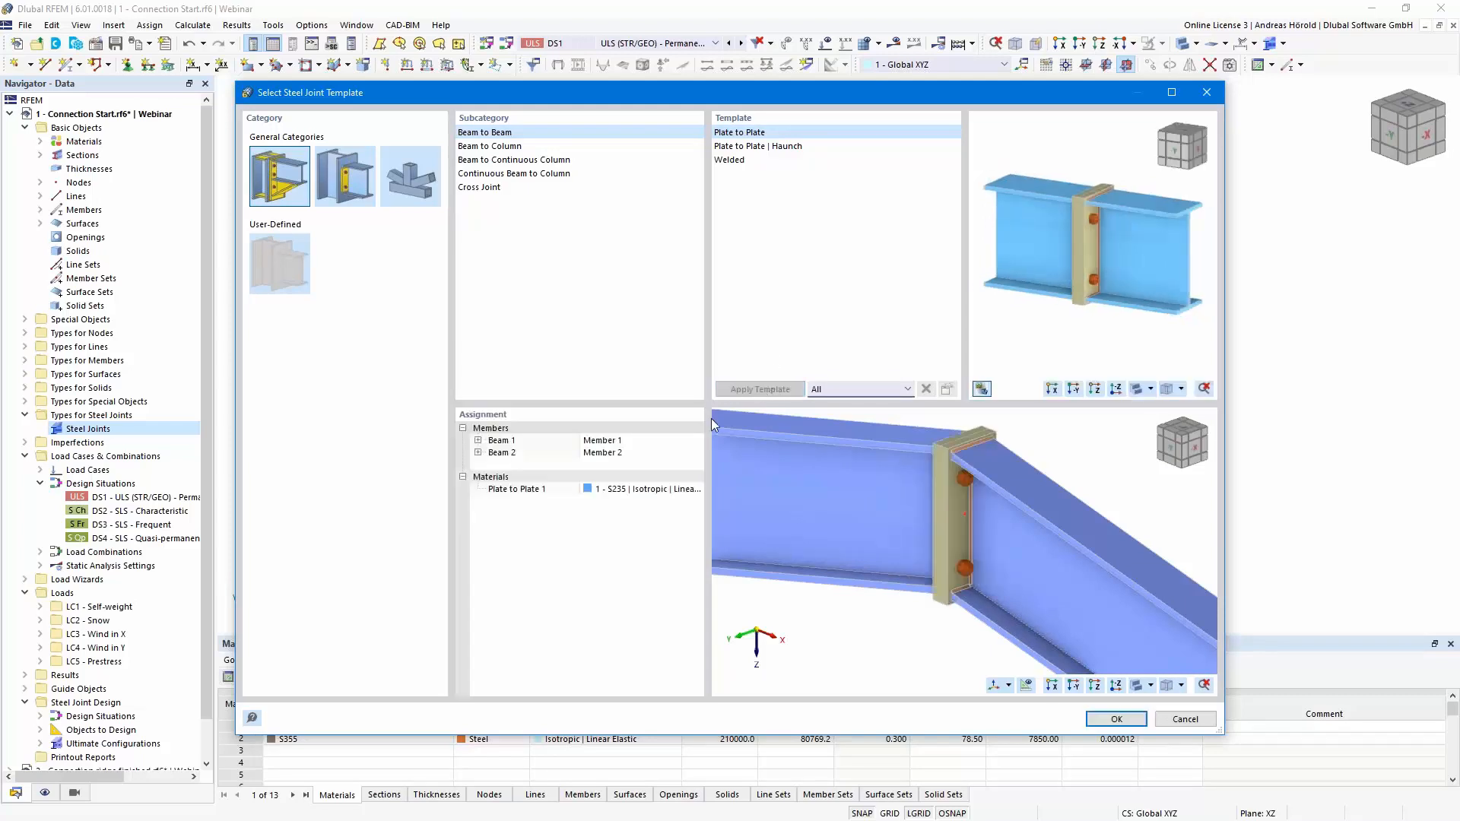
# Examine which materials can be assigned to the template's Plate to Plate component.
pyautogui.click(676, 493)
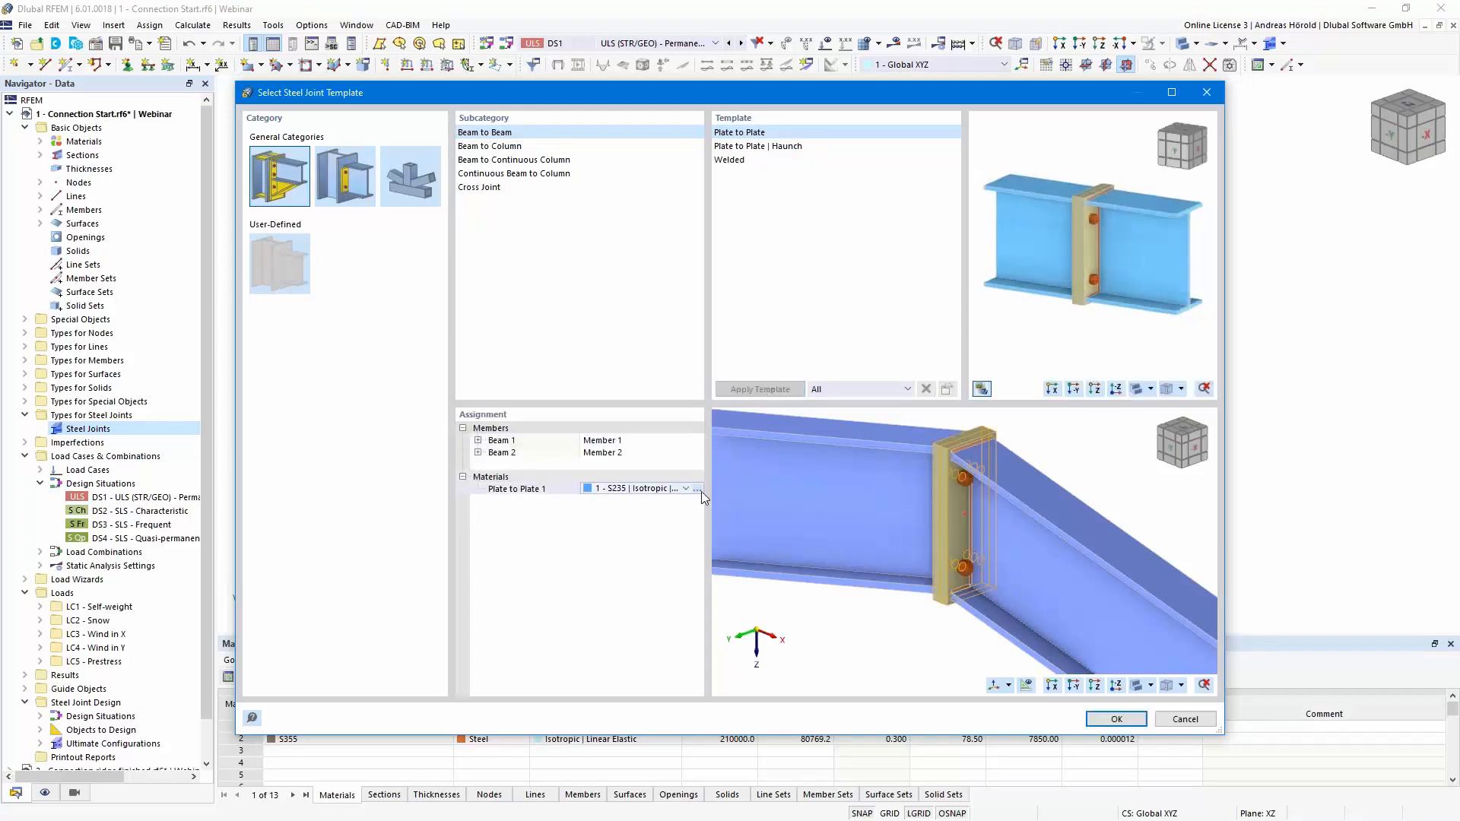
pyautogui.click(686, 488)
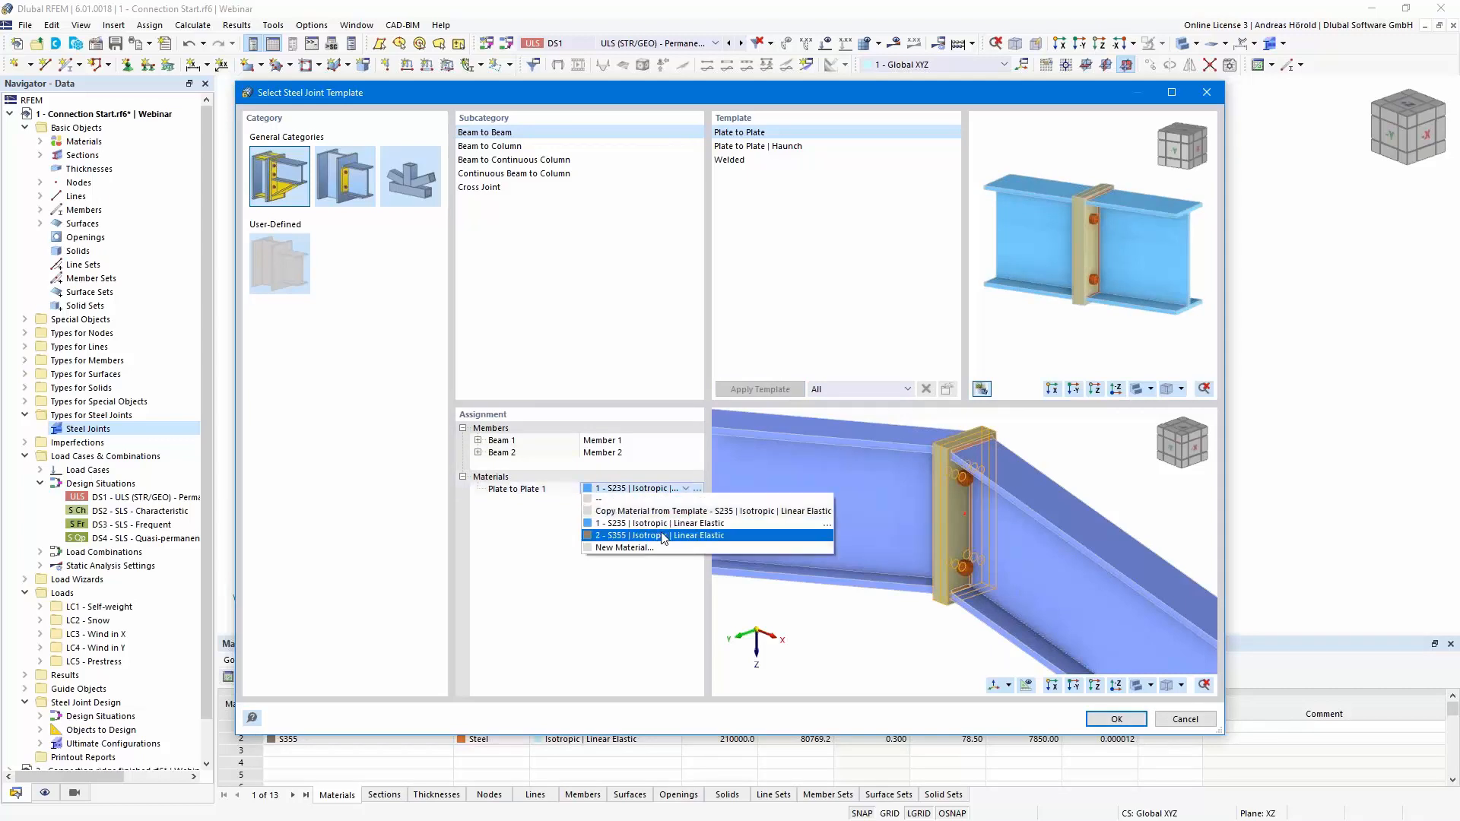
pyautogui.press('Escape')
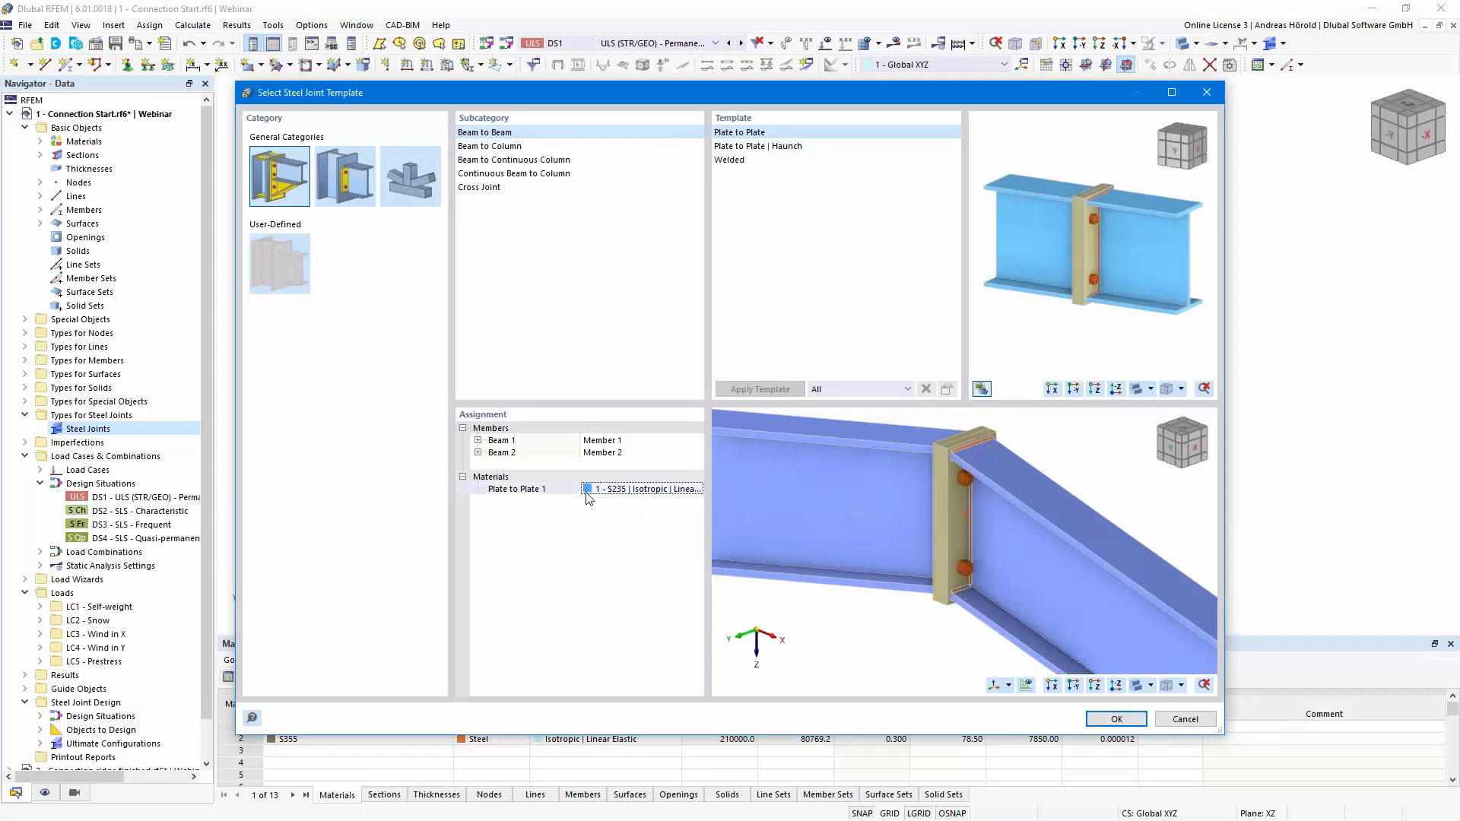
pyautogui.click(688, 493)
pyautogui.click(686, 489)
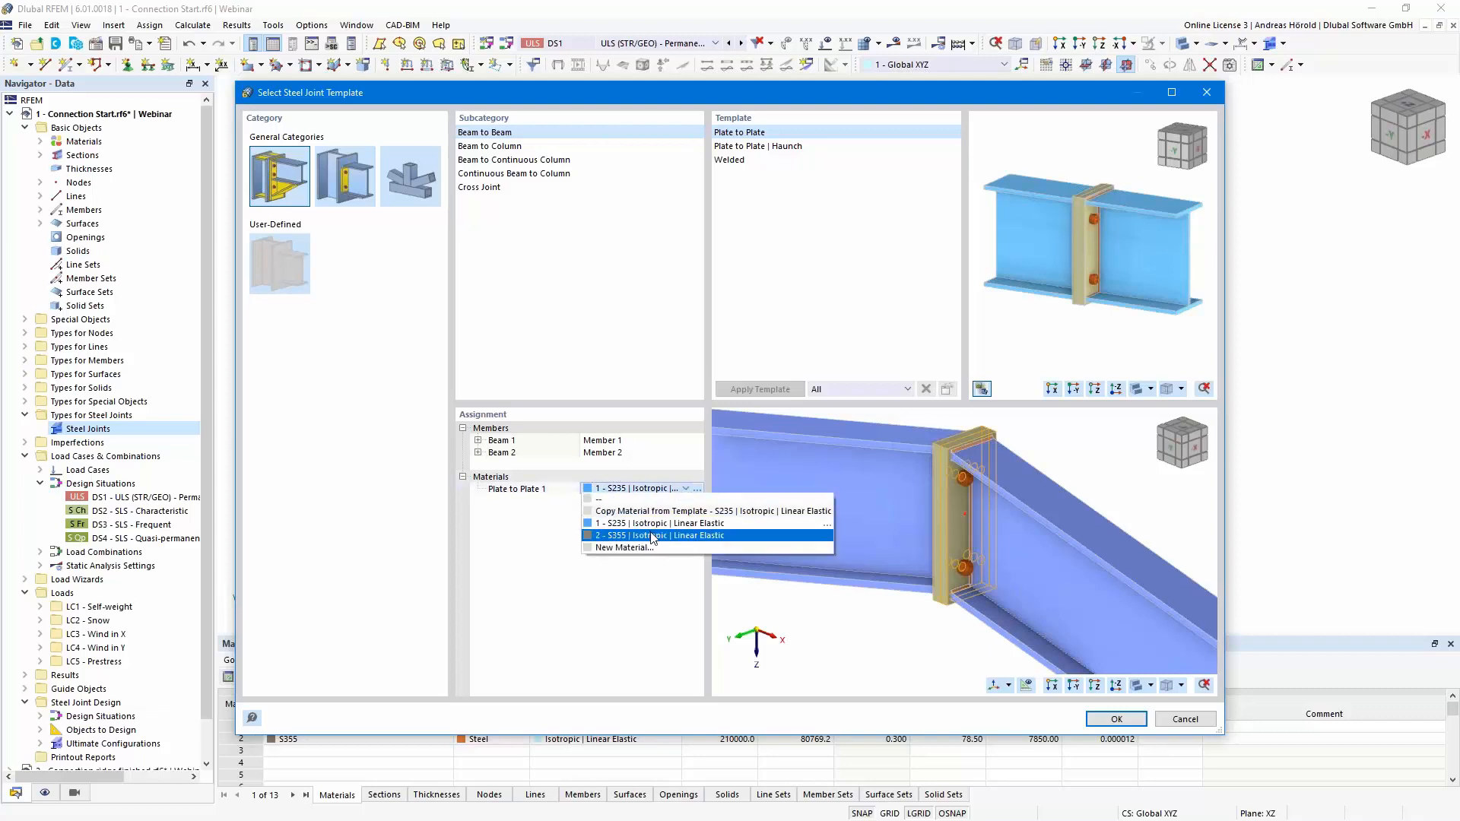
pyautogui.press('Escape')
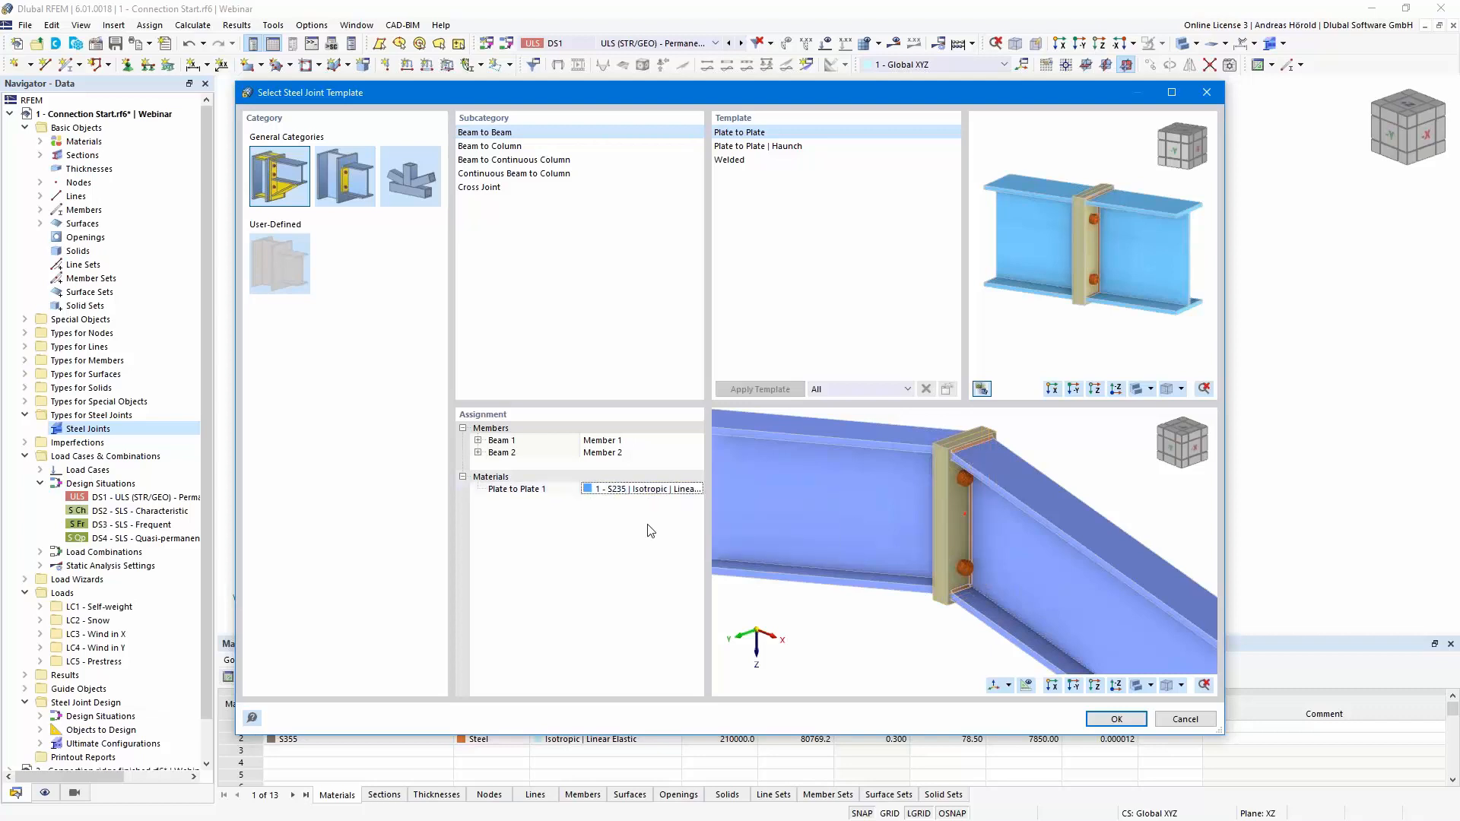
pyautogui.click(653, 491)
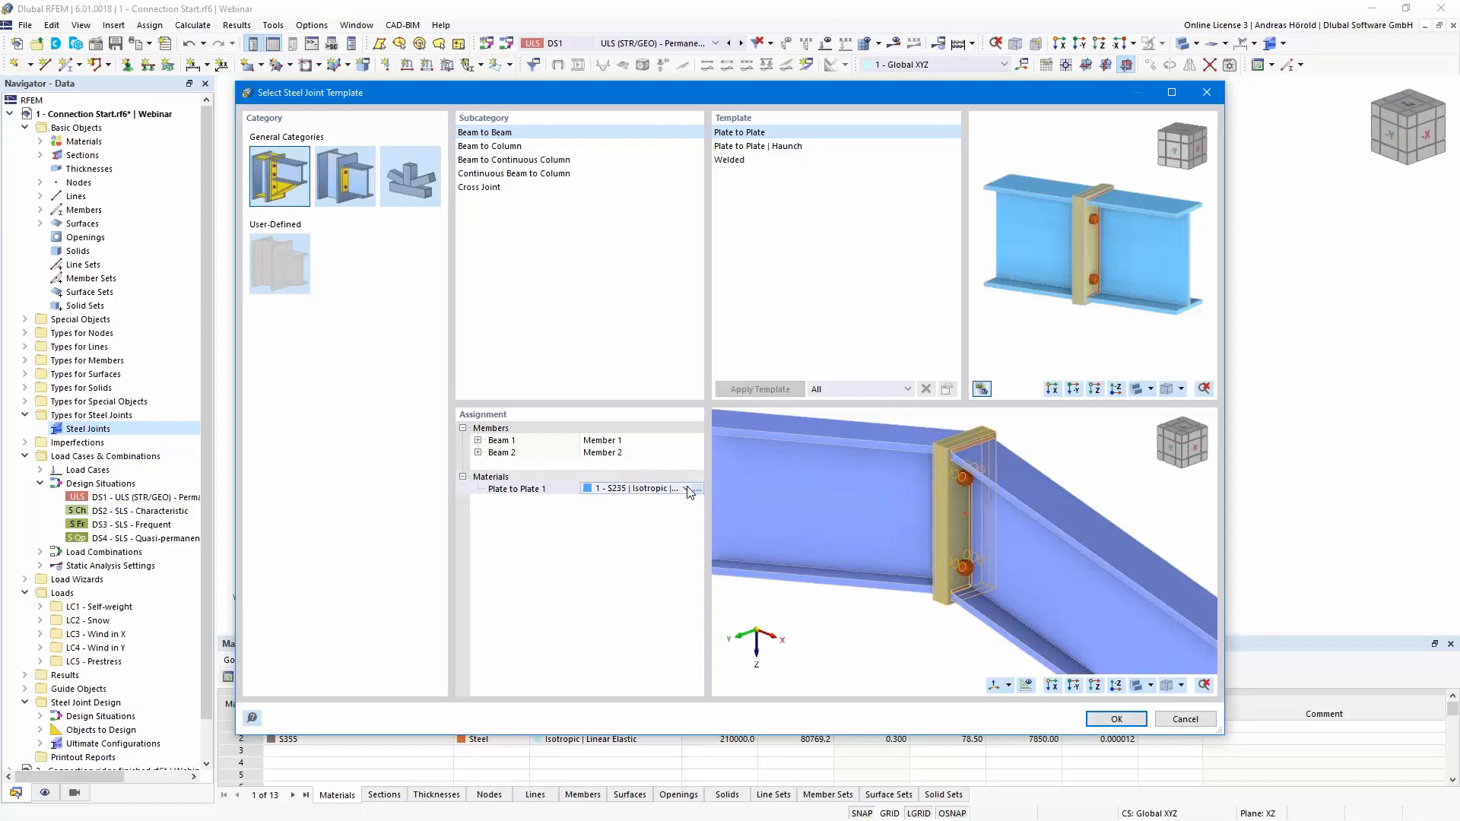
pyautogui.click(687, 489)
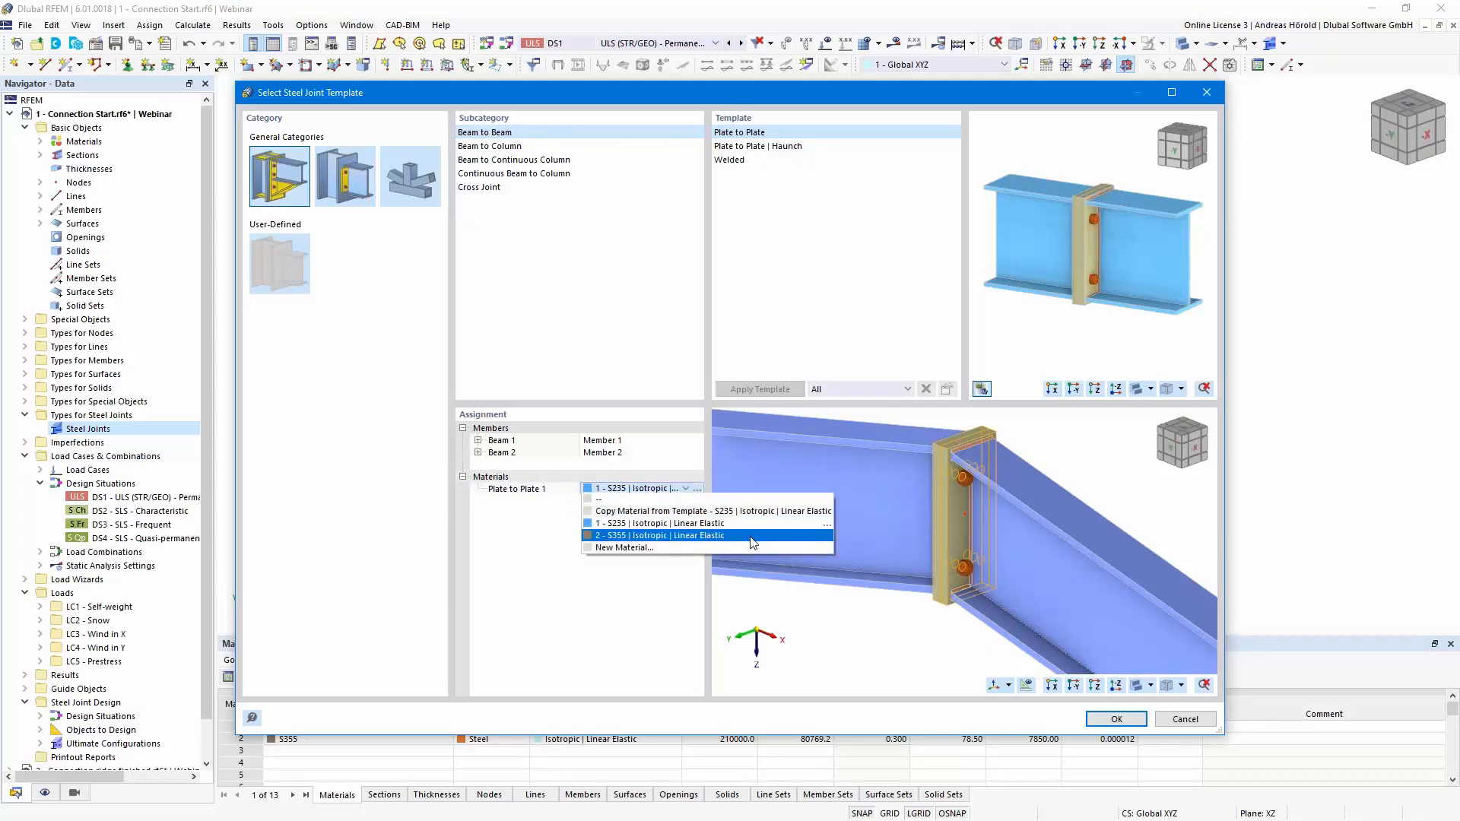
pyautogui.press('Escape')
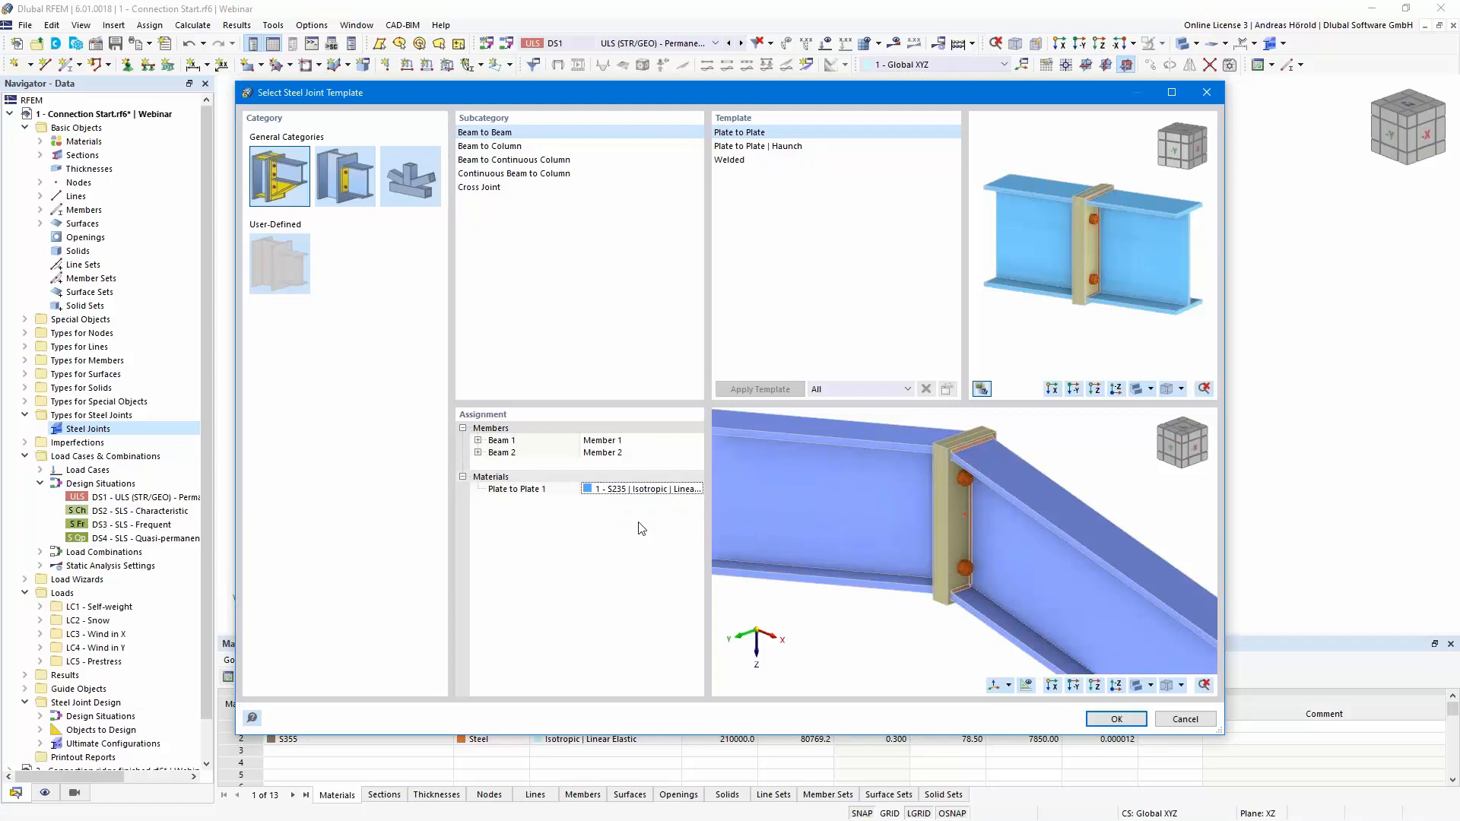
# Insert the Plate to Plate template into the joint and check its connected members and plate settings.
pyautogui.click(1115, 719)
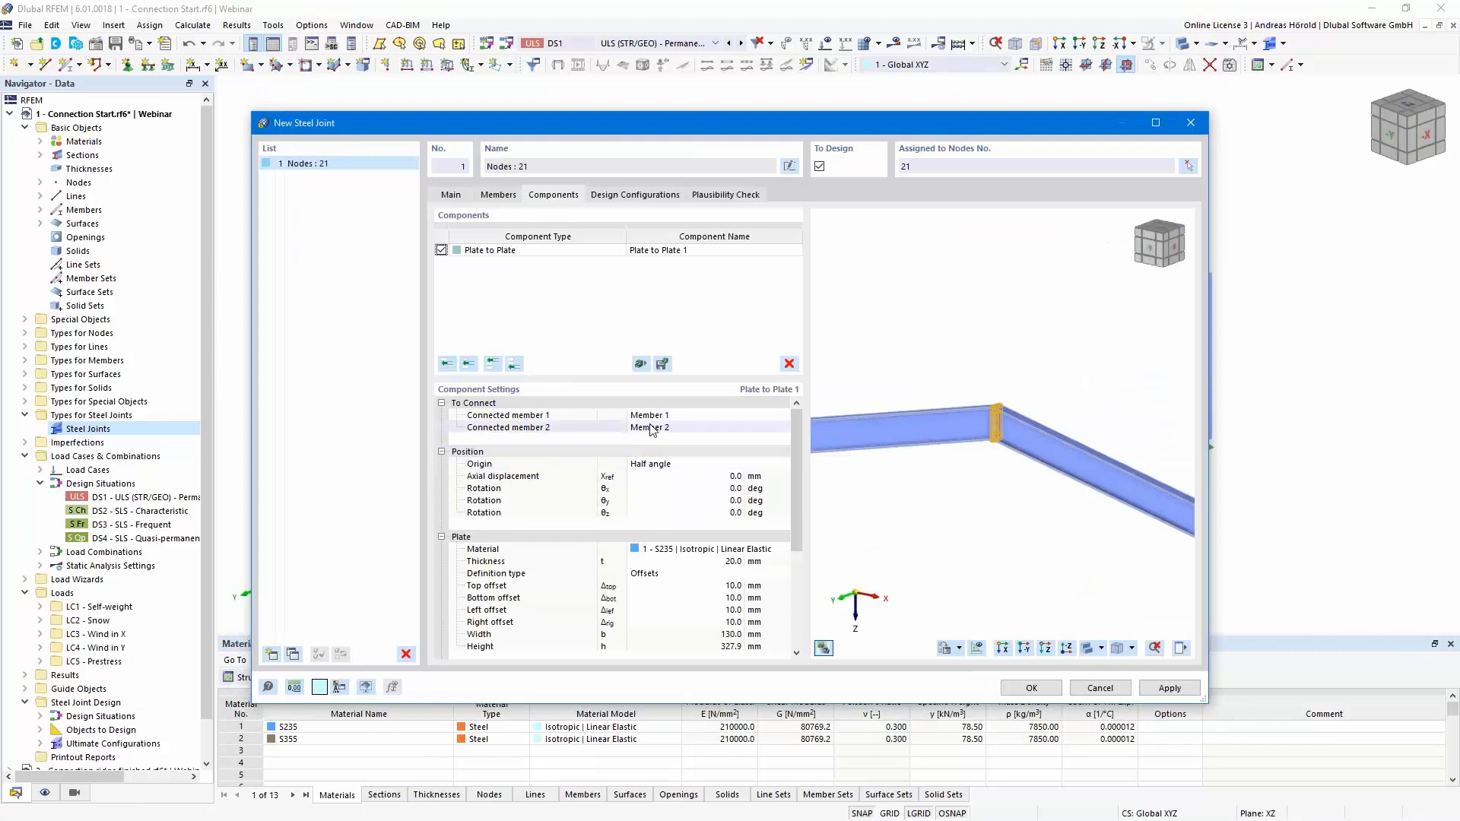
pyautogui.click(689, 416)
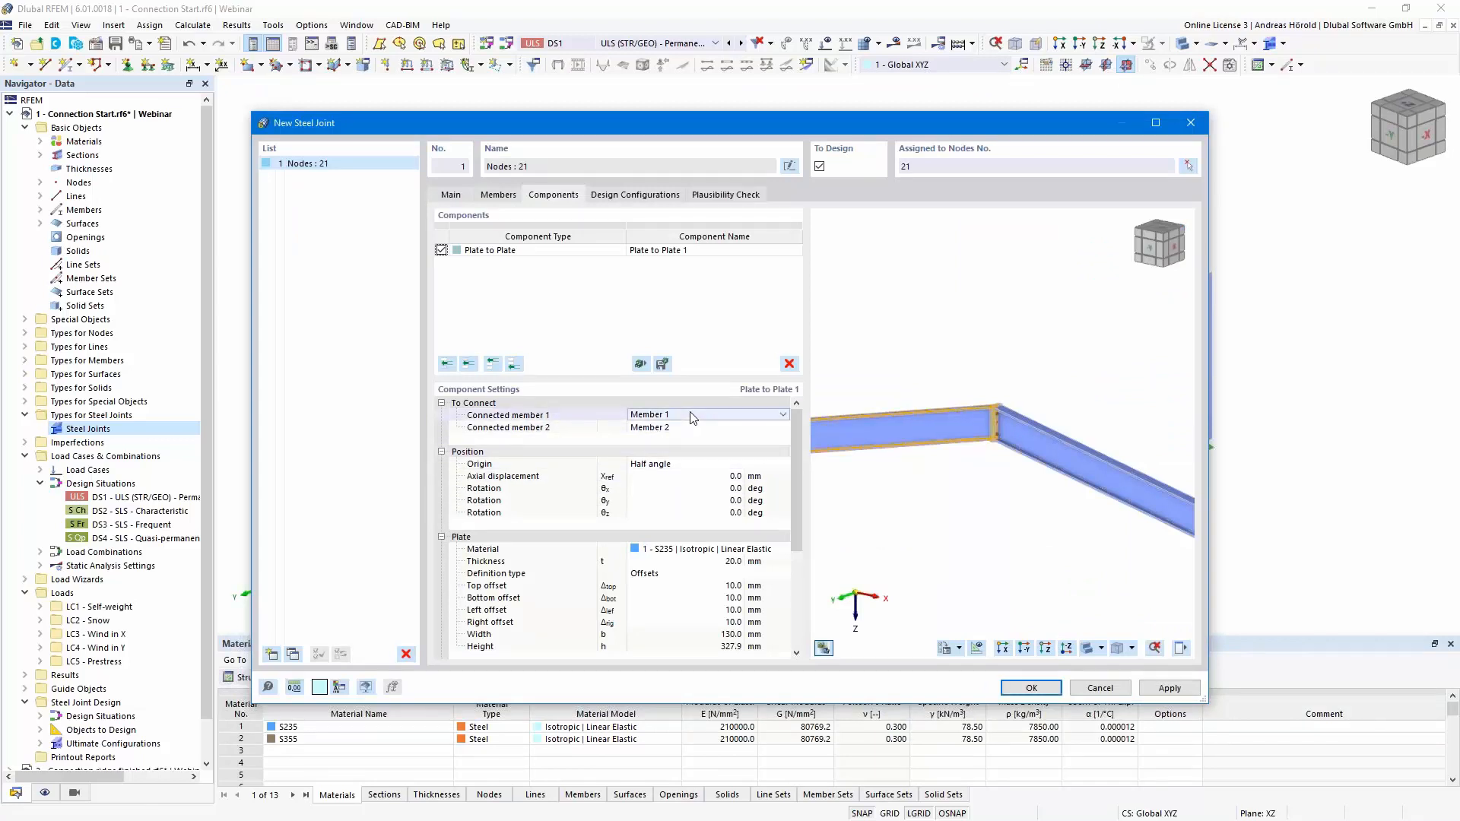
pyautogui.click(689, 428)
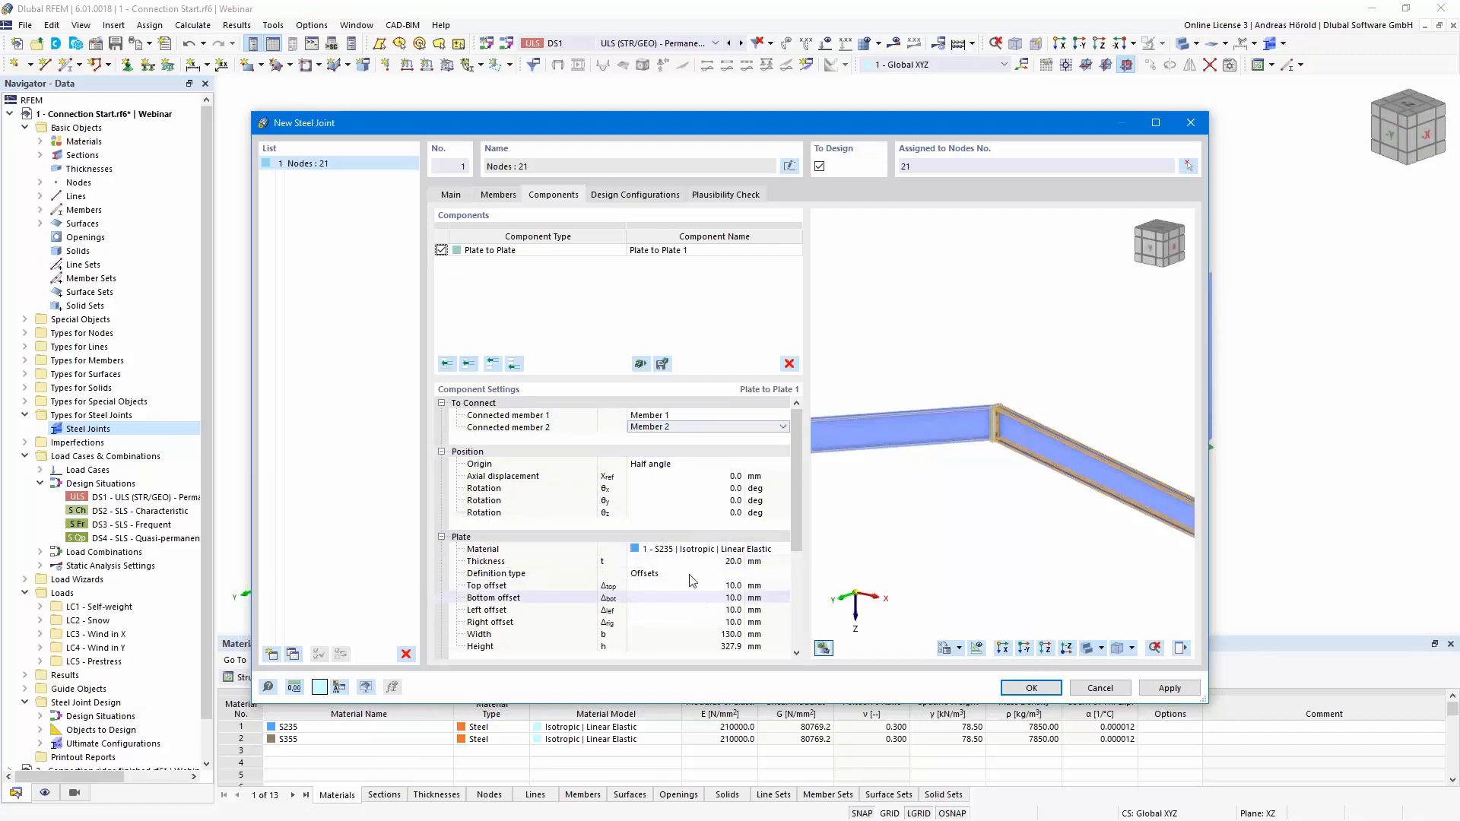
pyautogui.scroll(-1, 679, 551)
pyautogui.scroll(1, 679, 550)
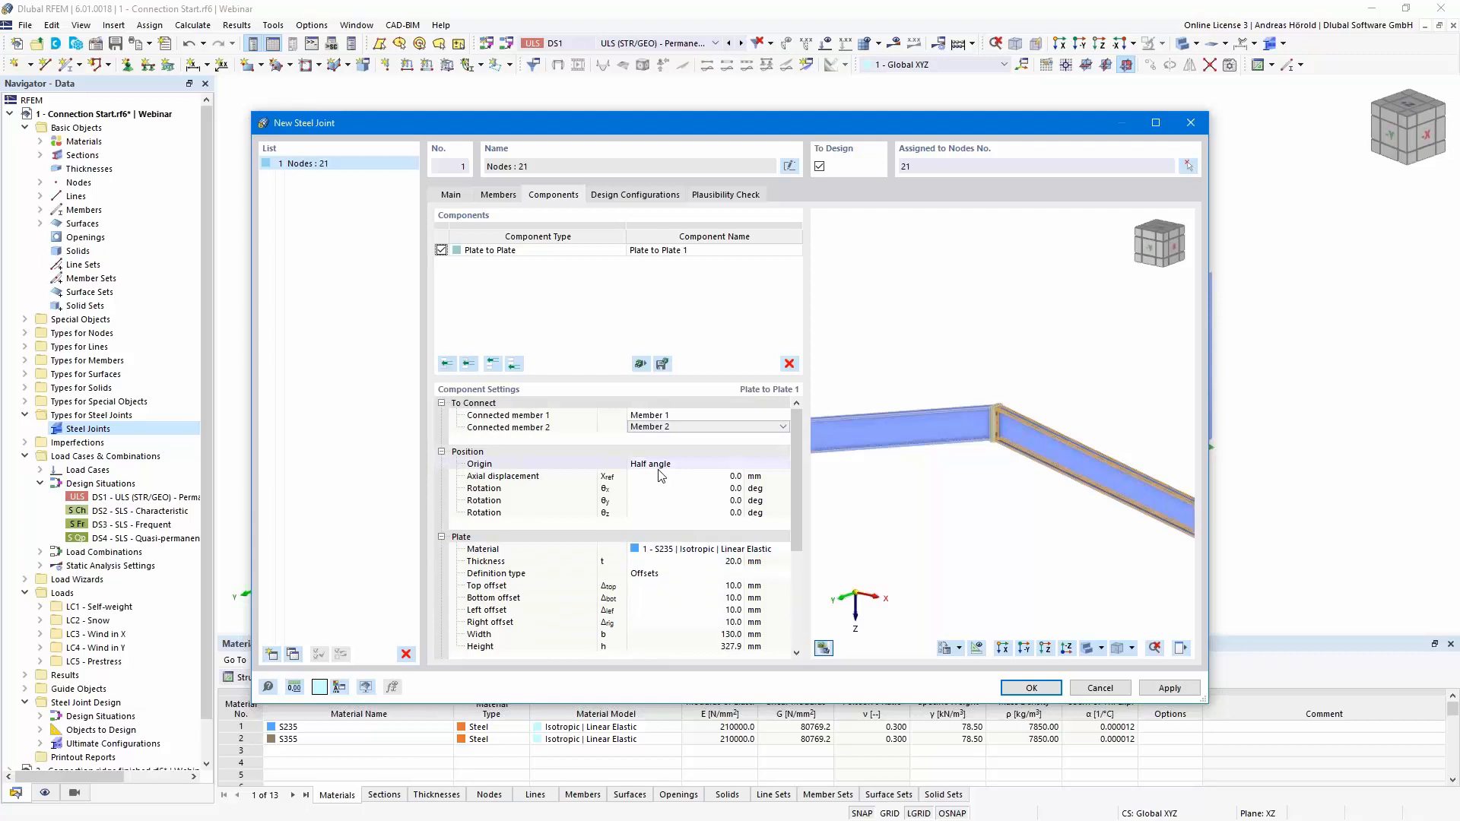
# Try the Perpendicular origin for the plate position and return the origin to Half angle.
pyautogui.scroll(5, 944, 454)
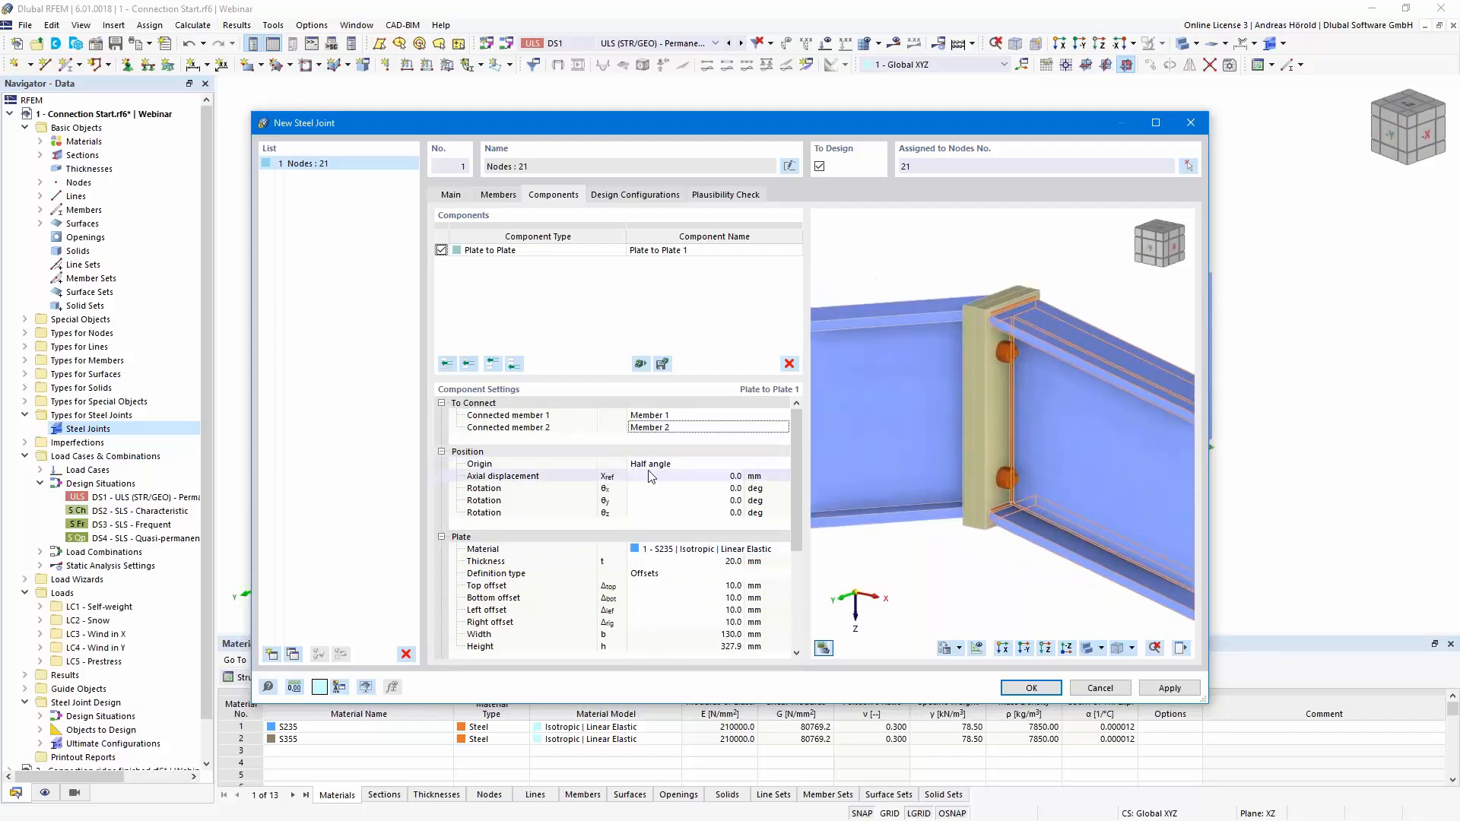
pyautogui.keyDown('ctrl'); pyautogui.moveTo(995, 567); pyautogui.dragTo(956, 538, button='middle'); pyautogui.keyUp('ctrl')
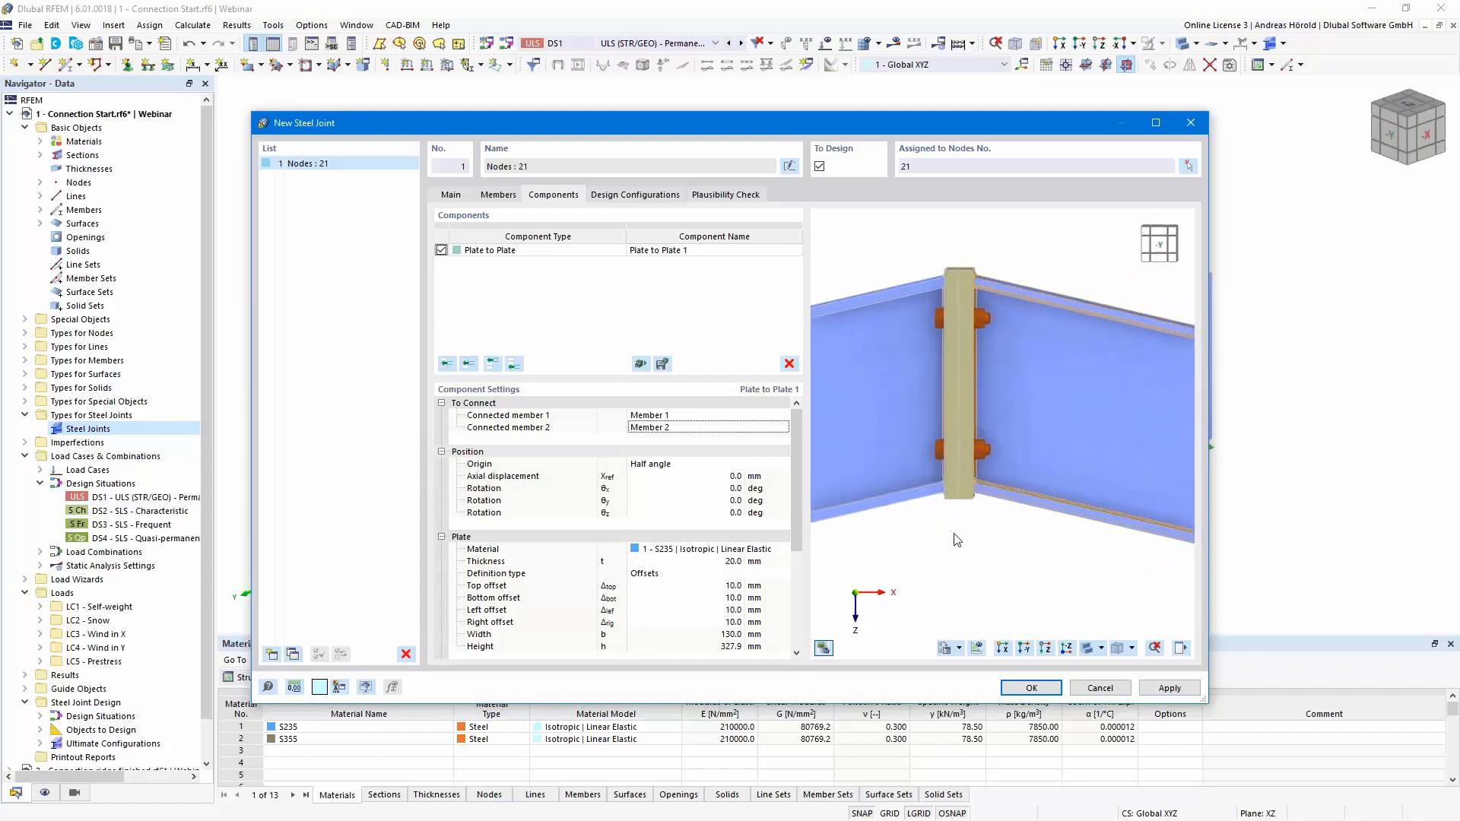
pyautogui.click(672, 471)
pyautogui.click(783, 464)
pyautogui.press('Escape')
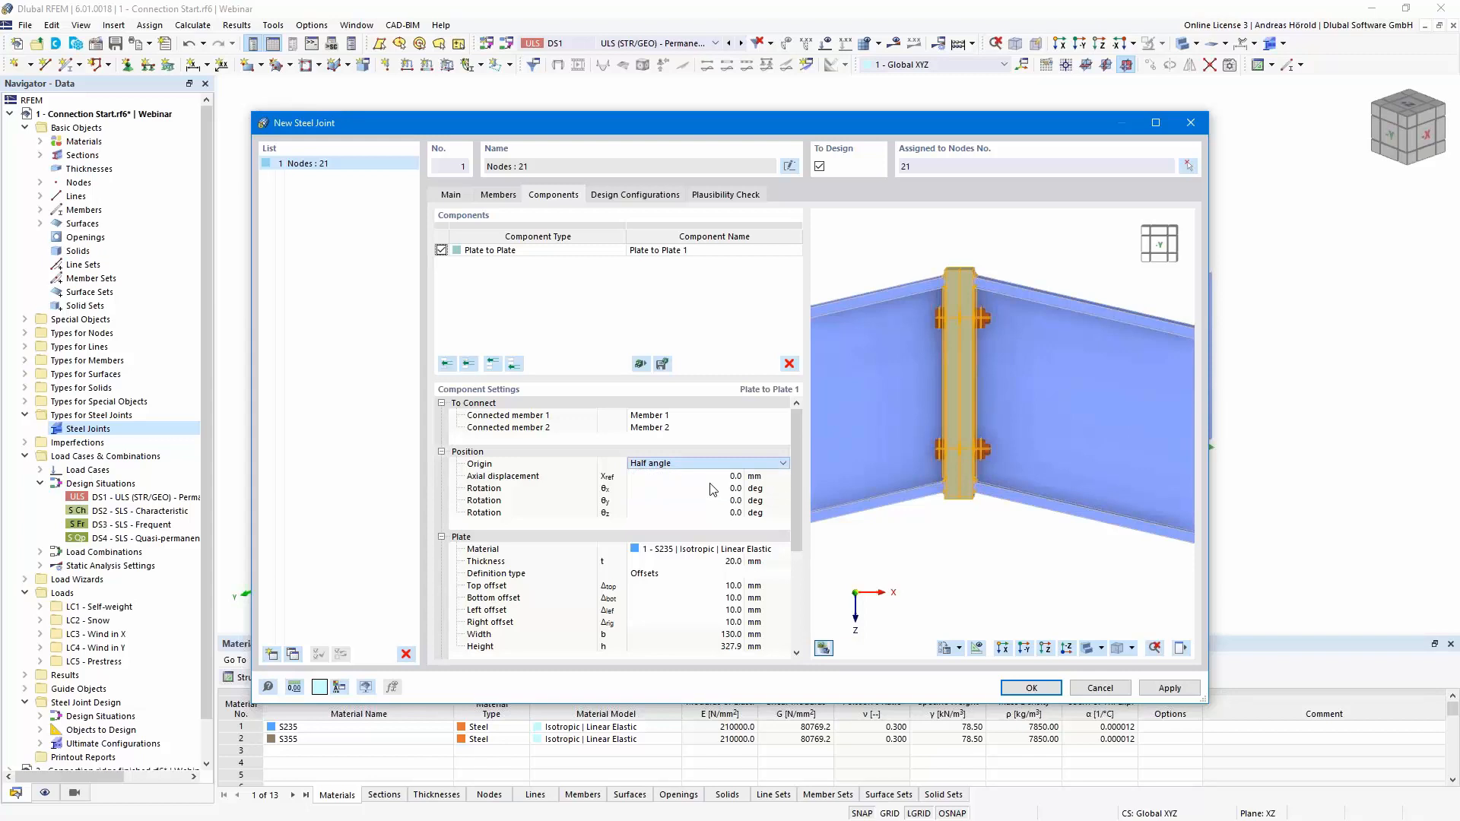
pyautogui.press('Down')
pyautogui.click(784, 463)
pyautogui.click(707, 477)
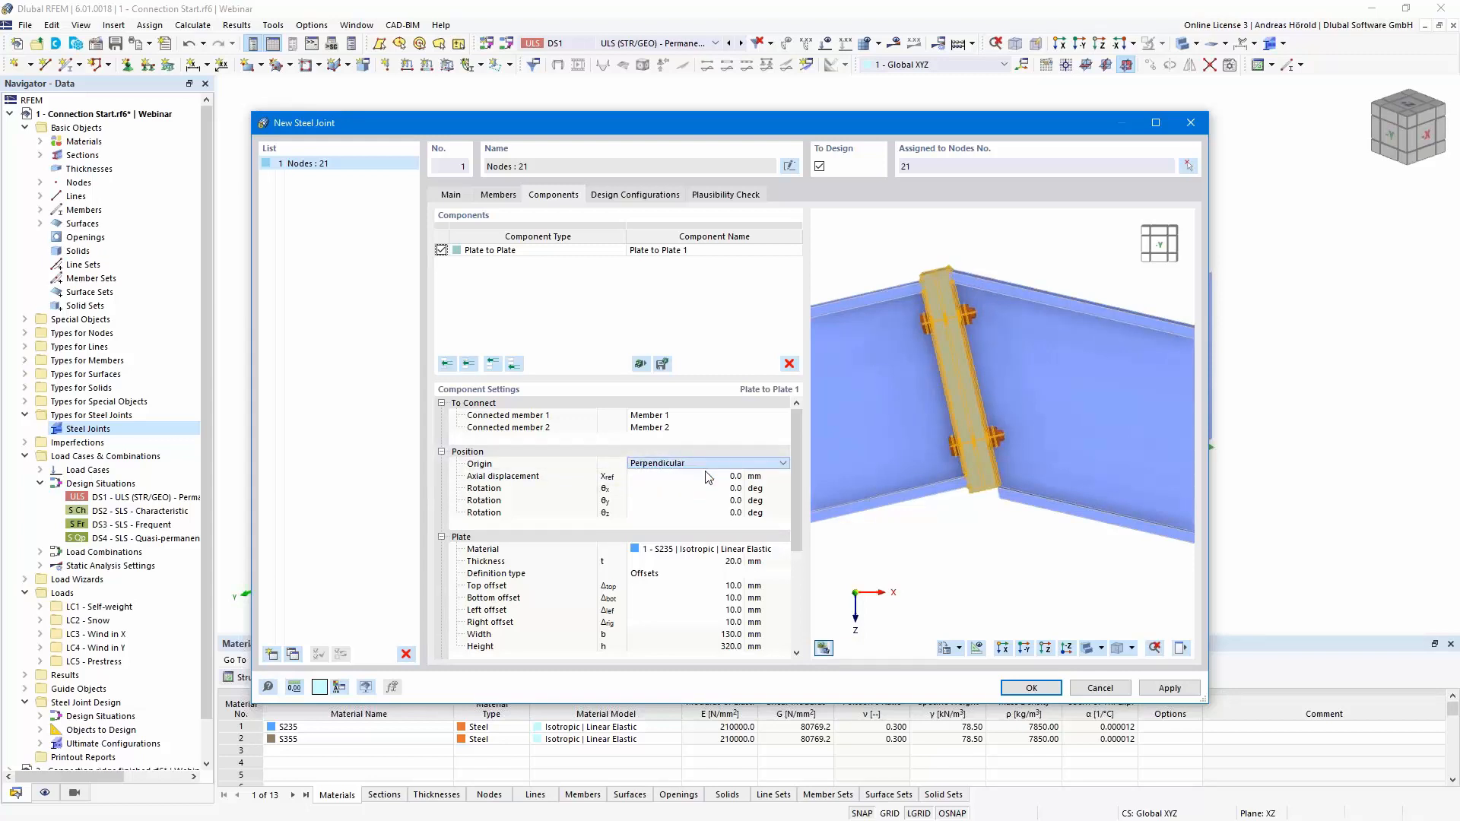
pyautogui.press('Up')
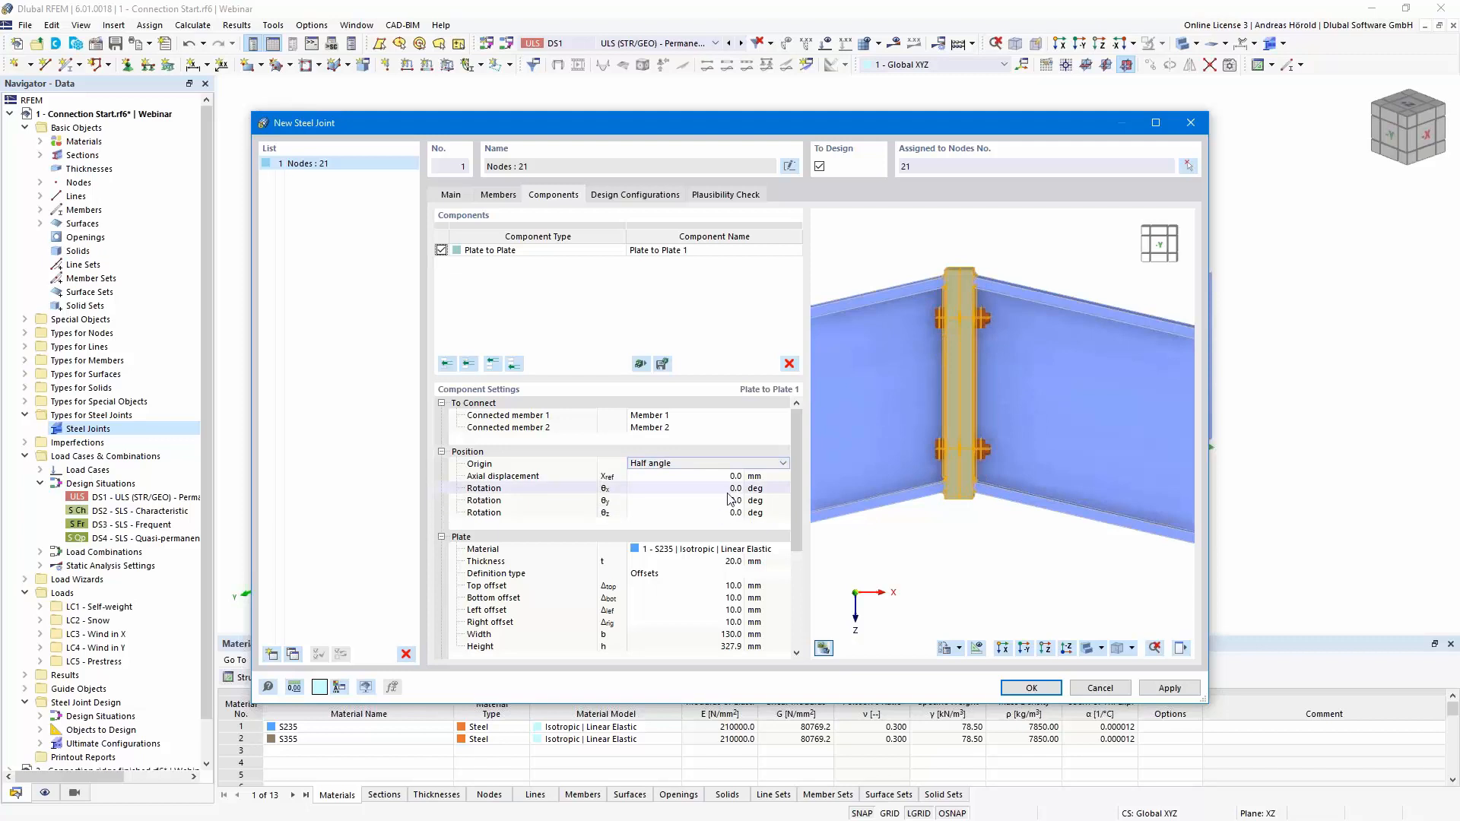
# Assign material 2 - S355 to the connection plate.
pyautogui.scroll(-1, 723, 500)
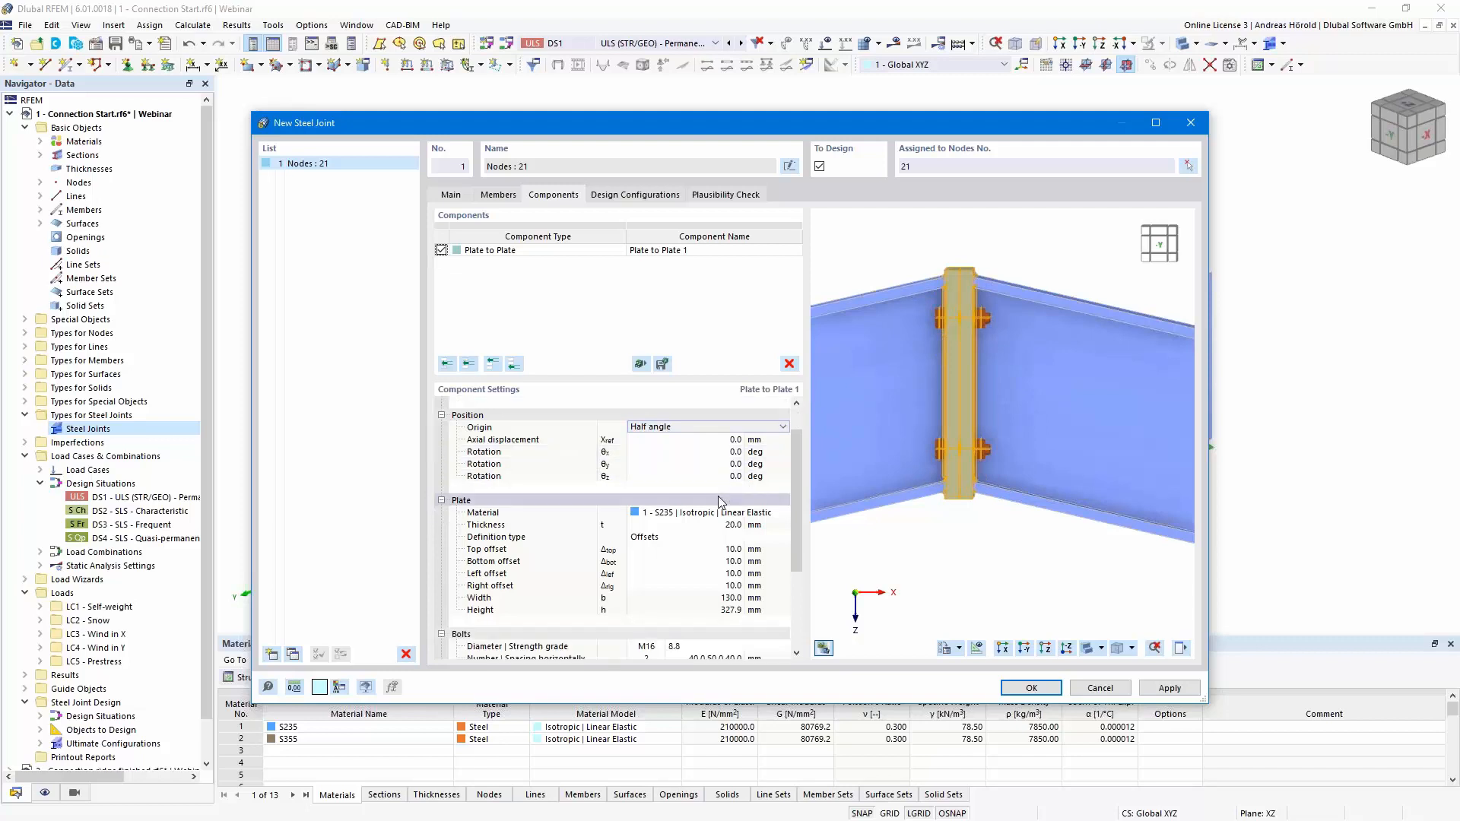
pyautogui.scroll(-1, 718, 496)
pyautogui.click(727, 478)
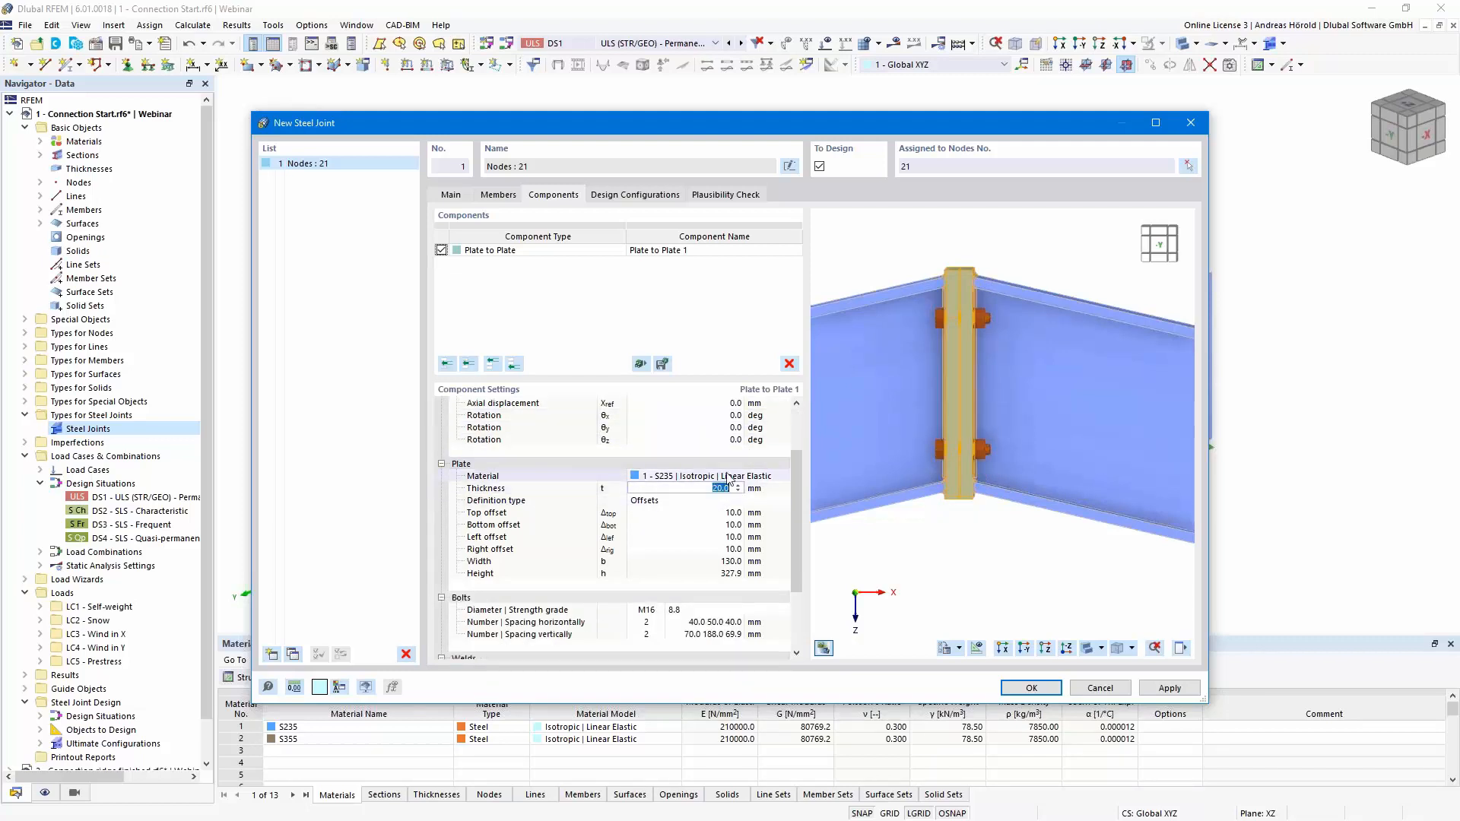
pyautogui.click(727, 477)
pyautogui.click(700, 488)
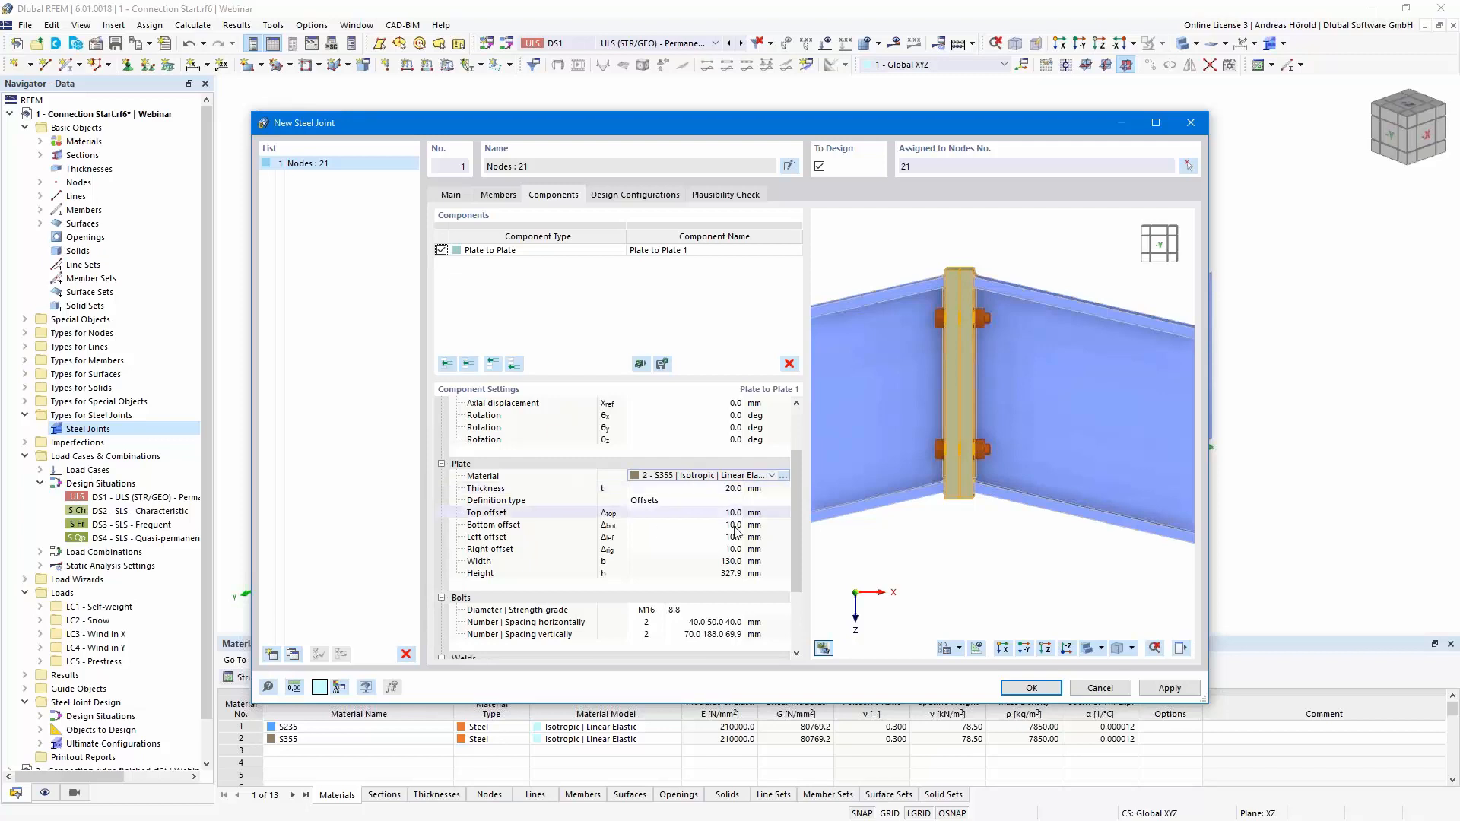
# Try defining the plate by Dimensions and position, and switch the definition type back to Offsets.
pyautogui.click(709, 504)
pyautogui.click(709, 505)
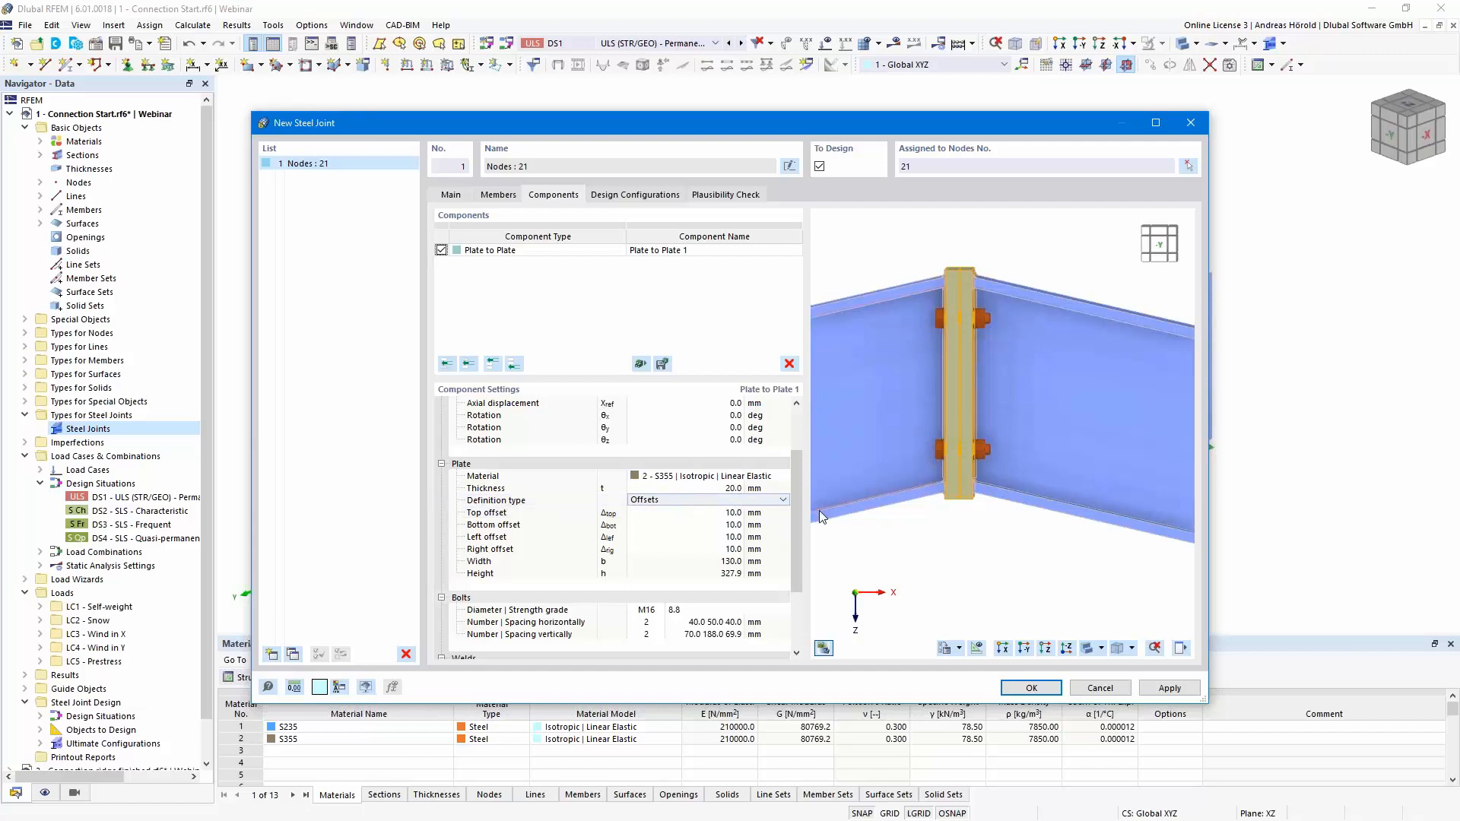
pyautogui.click(782, 500)
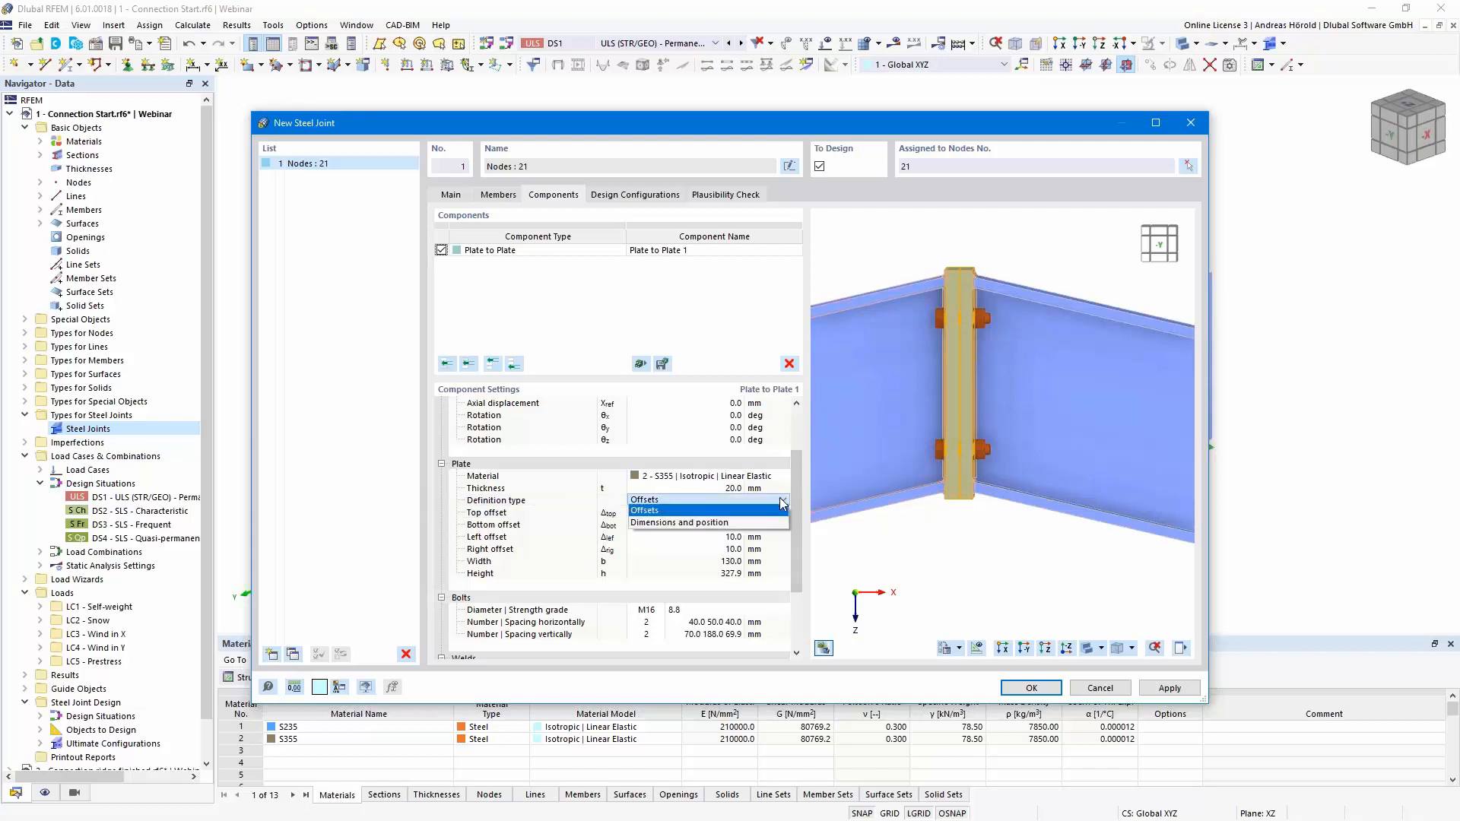
pyautogui.click(745, 522)
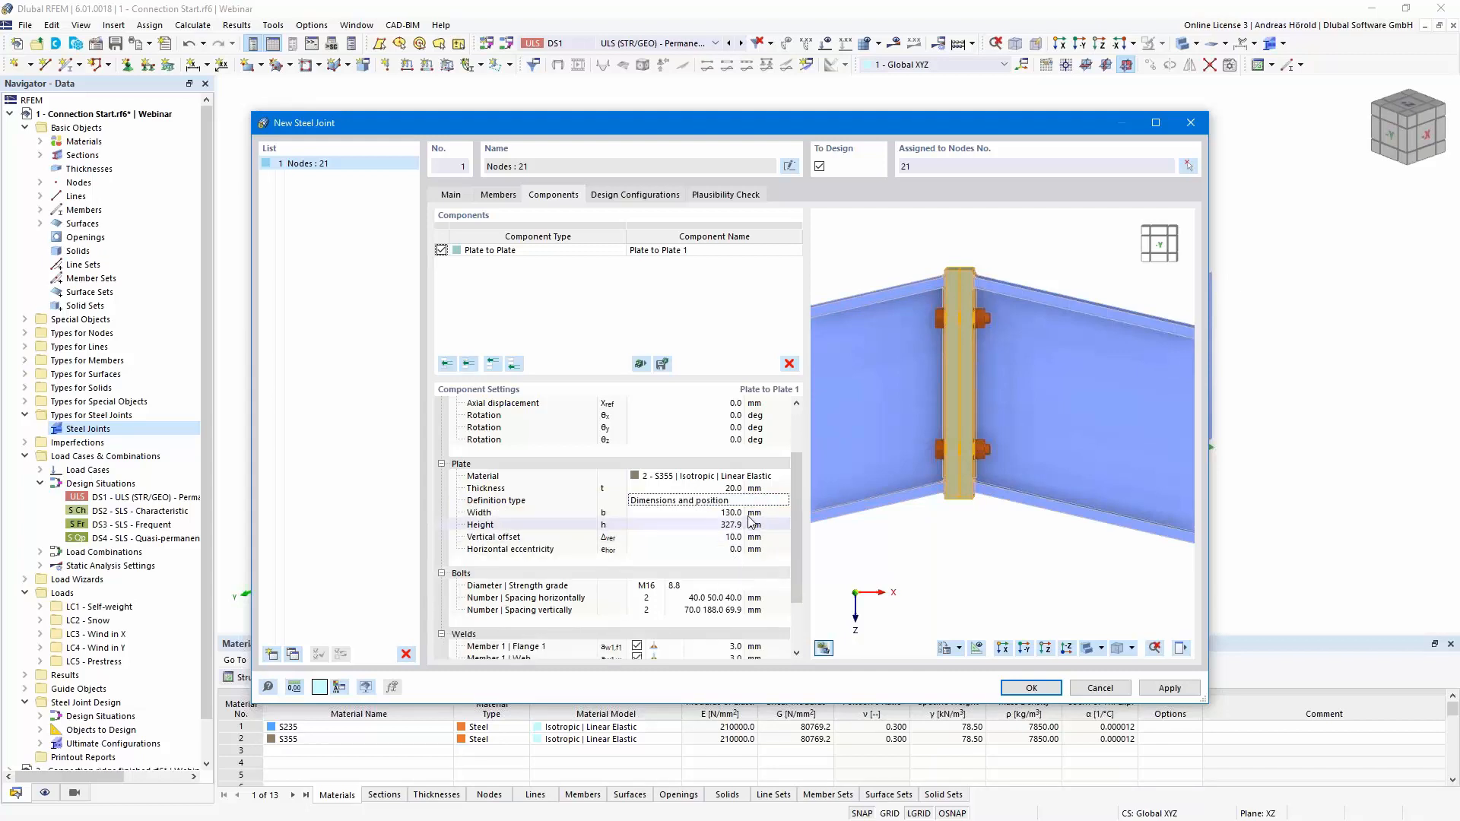
pyautogui.click(759, 507)
pyautogui.click(757, 502)
pyautogui.click(753, 515)
# Set the plate's top offset to -13 mm and inspect its upper edge between the beam flanges.
pyautogui.click(732, 515)
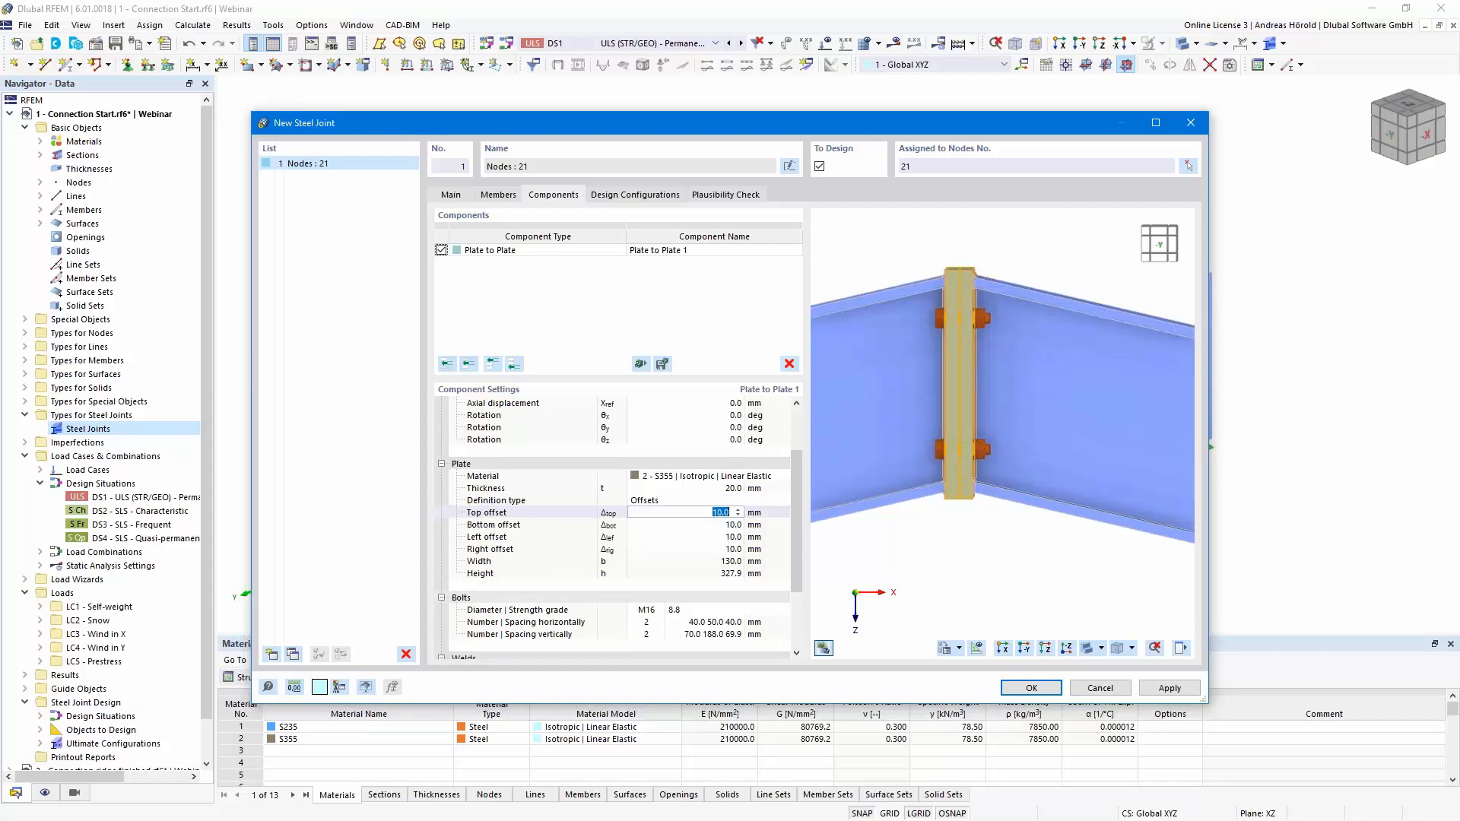
pyautogui.write('-')
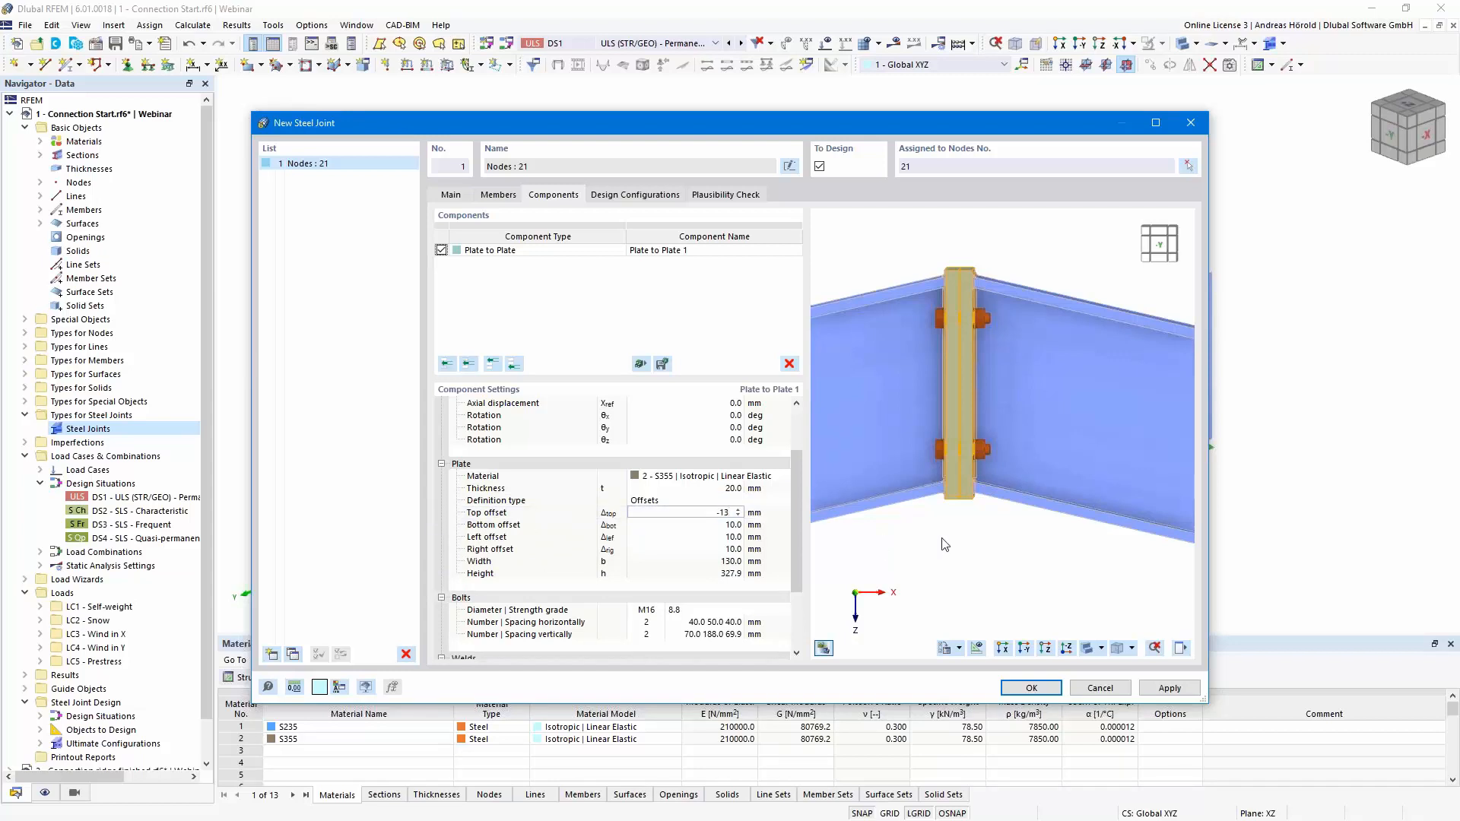
pyautogui.write('13')
pyautogui.press('Return')
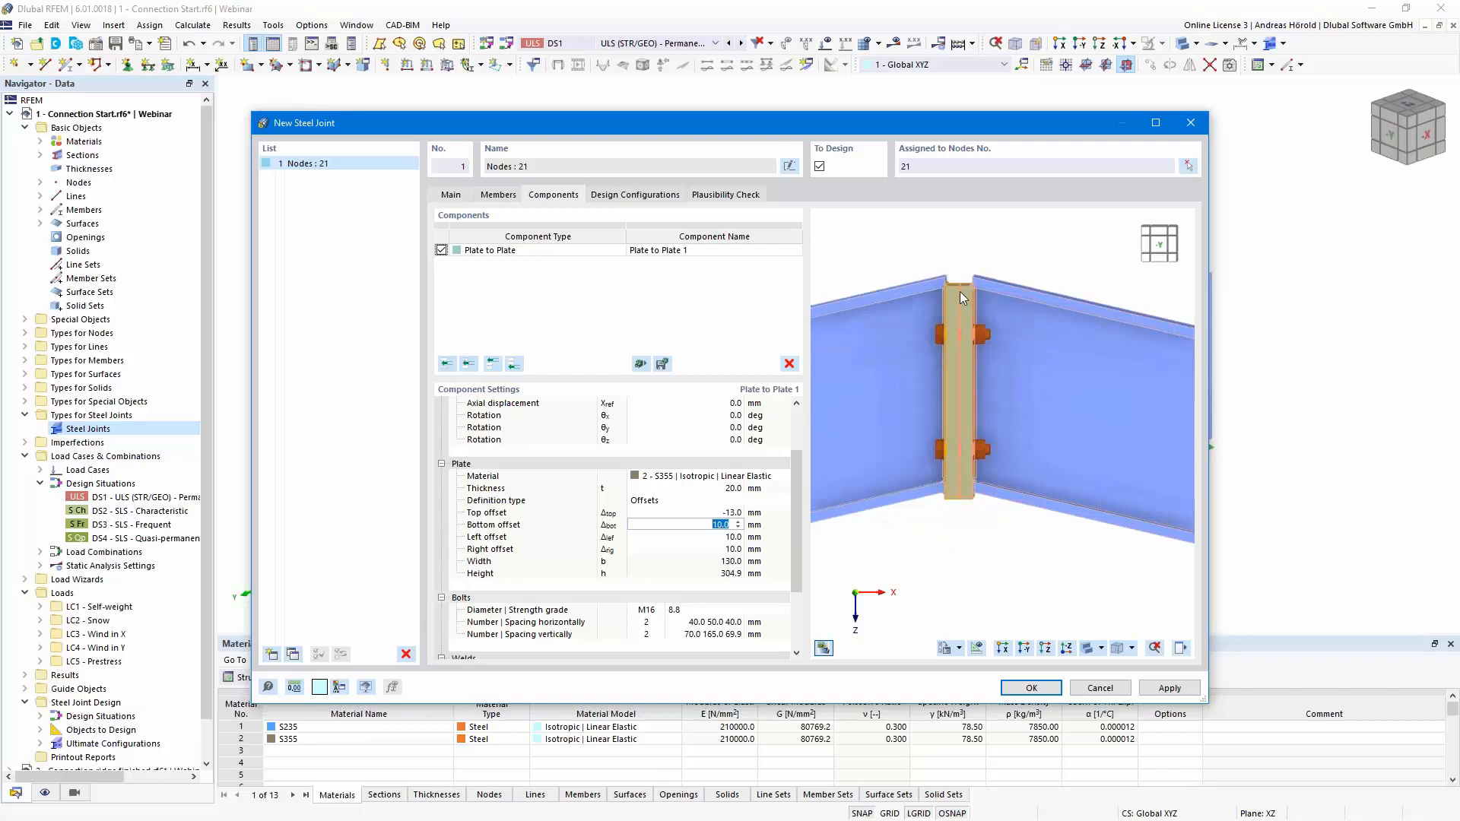
pyautogui.scroll(5, 960, 291)
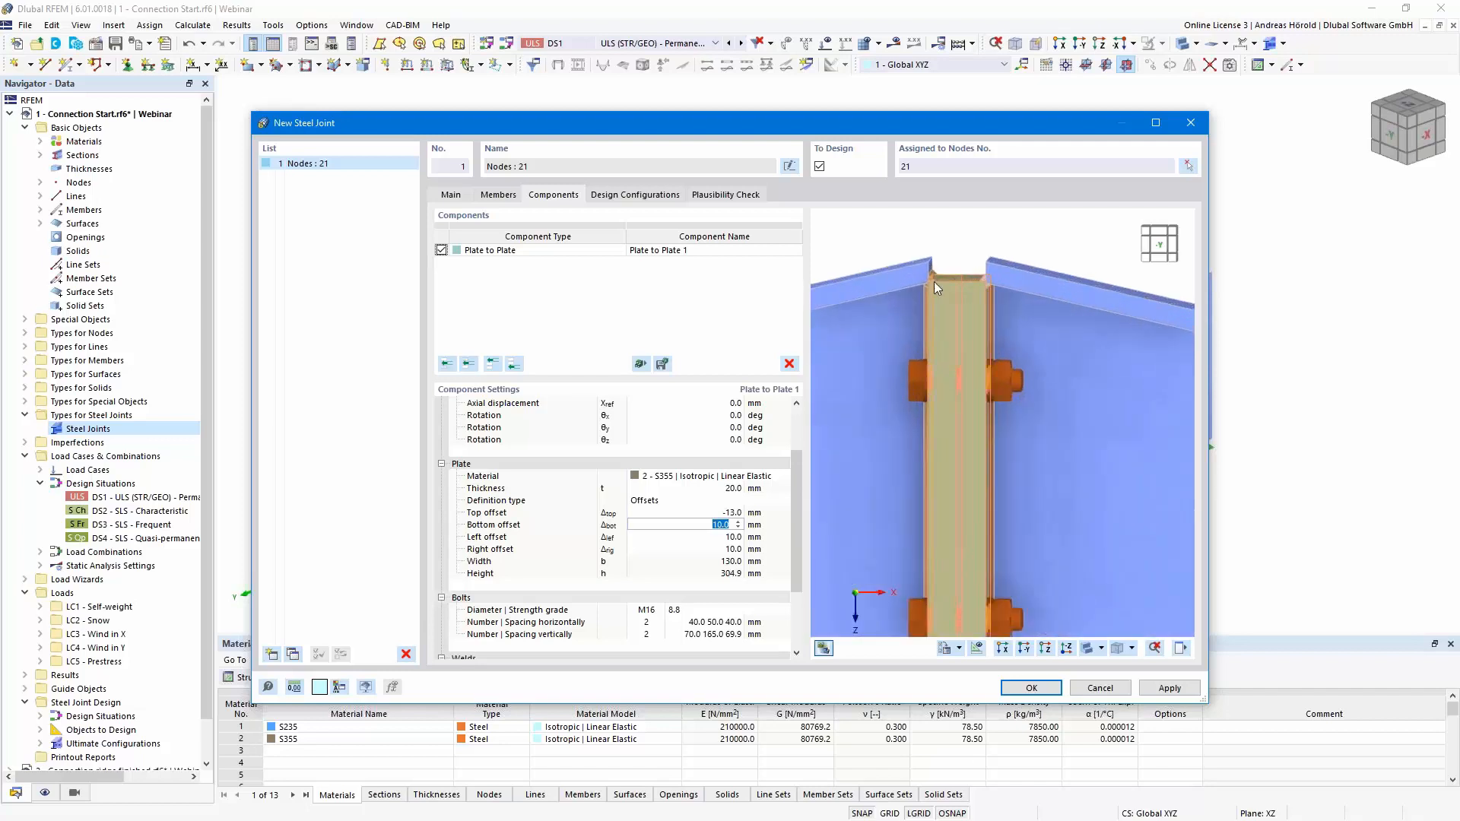
pyautogui.scroll(-1, 945, 294)
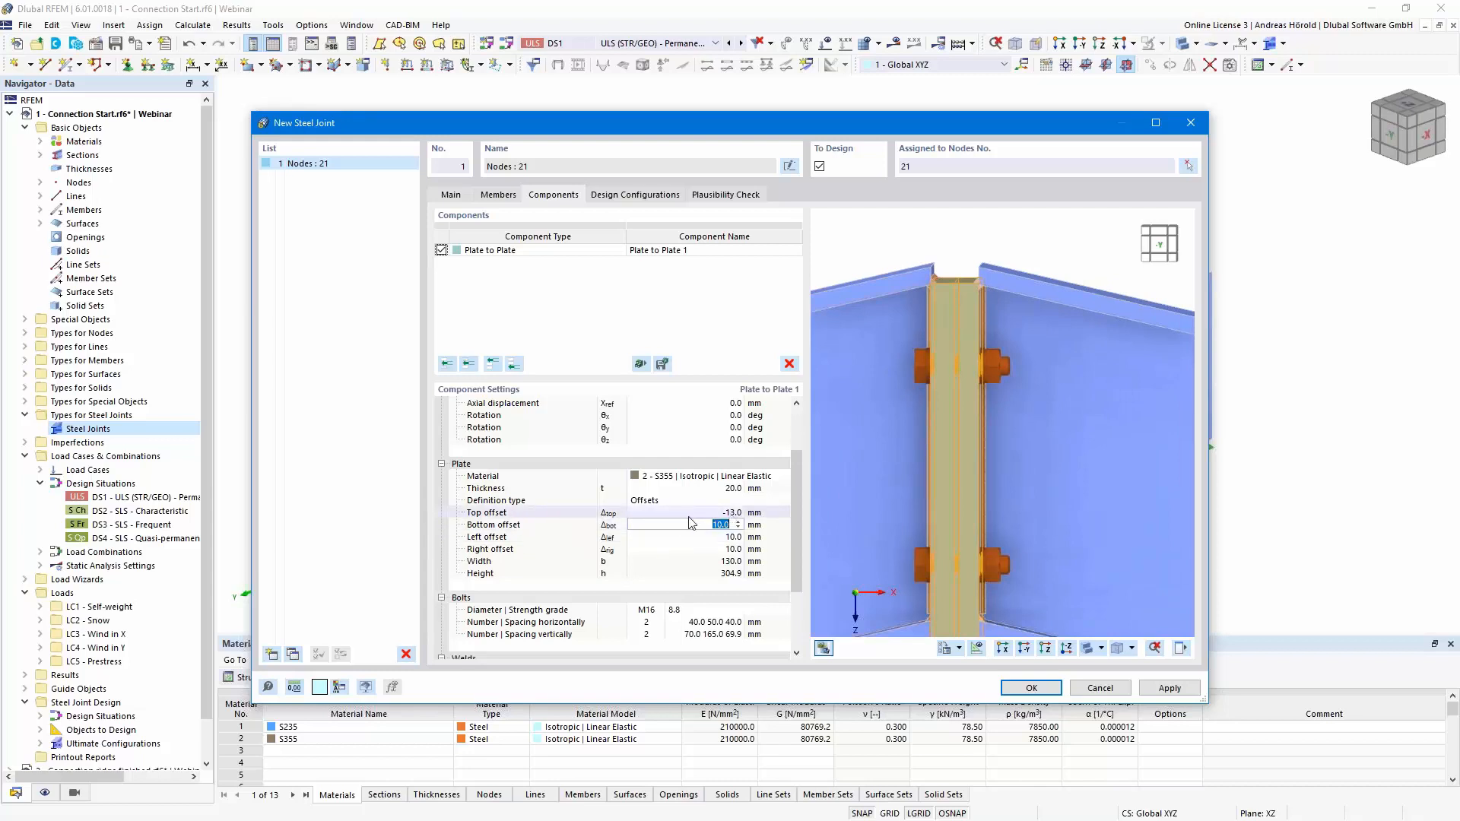
pyautogui.scroll(-2, 992, 290)
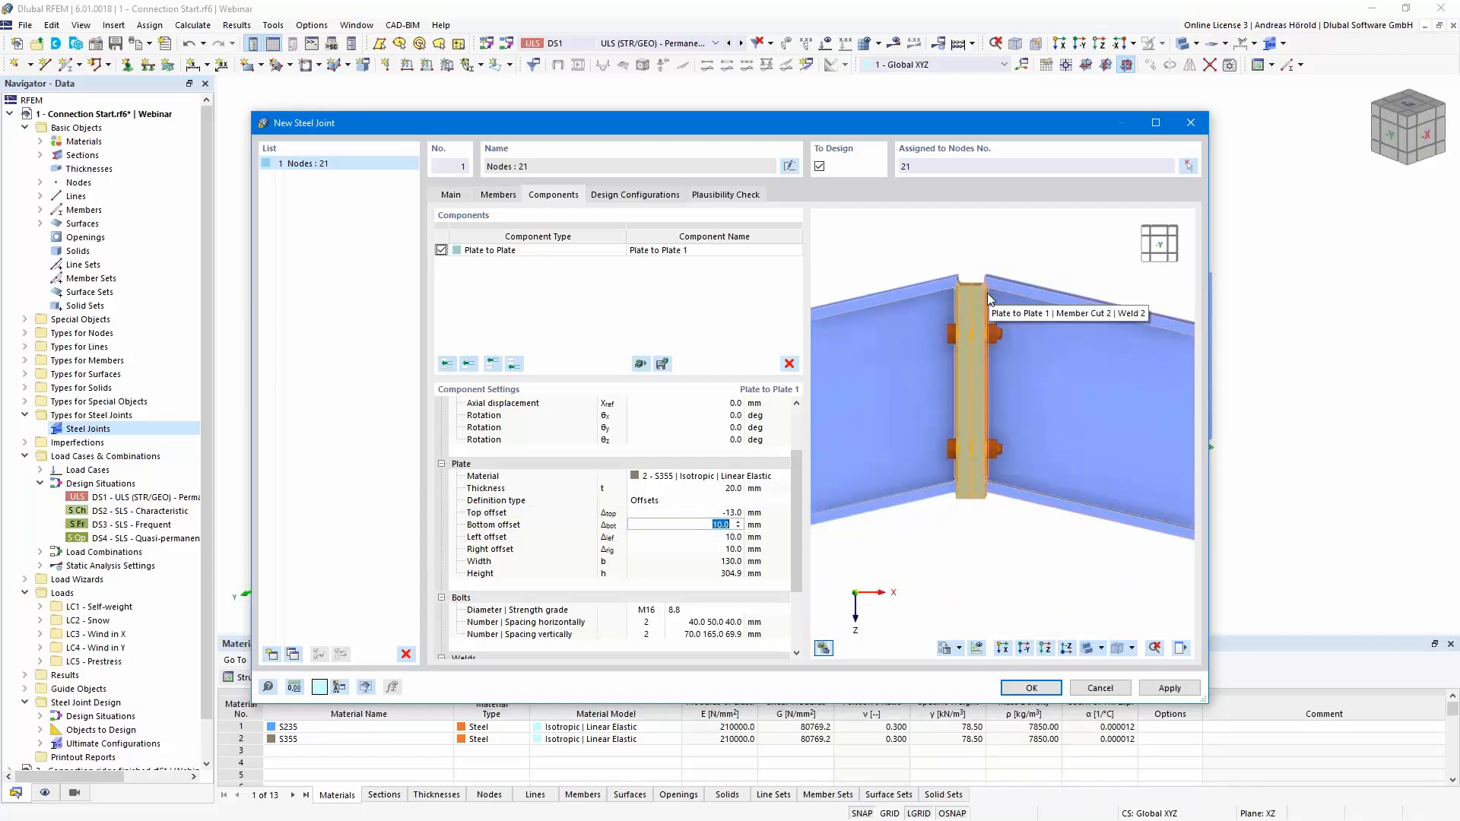
pyautogui.click(987, 293)
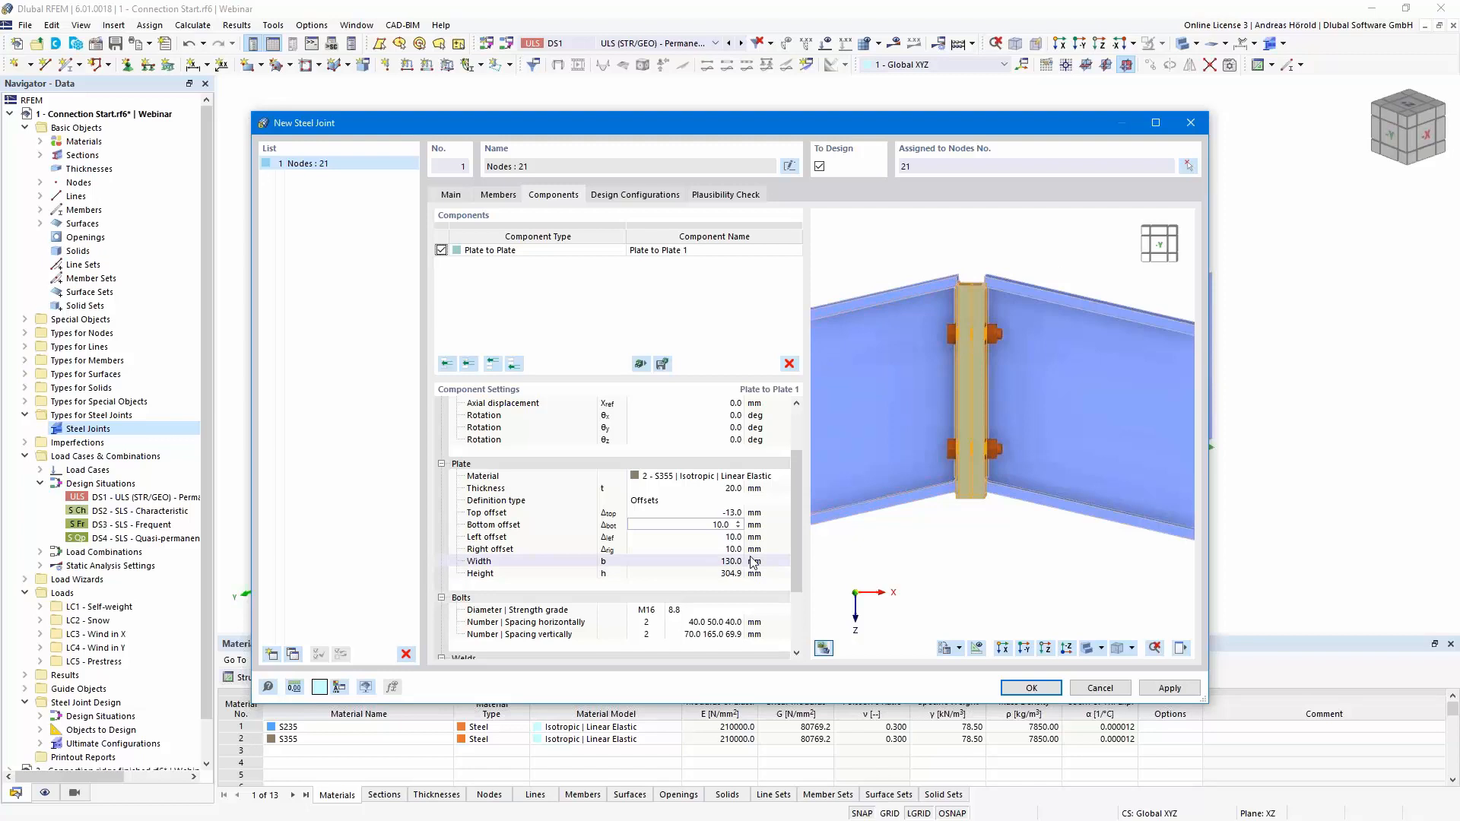
# Set the plate's bottom offset to 20 mm and inspect its lower edge at the bottom flange.
pyautogui.doubleClick(715, 524)
pyautogui.write('20')
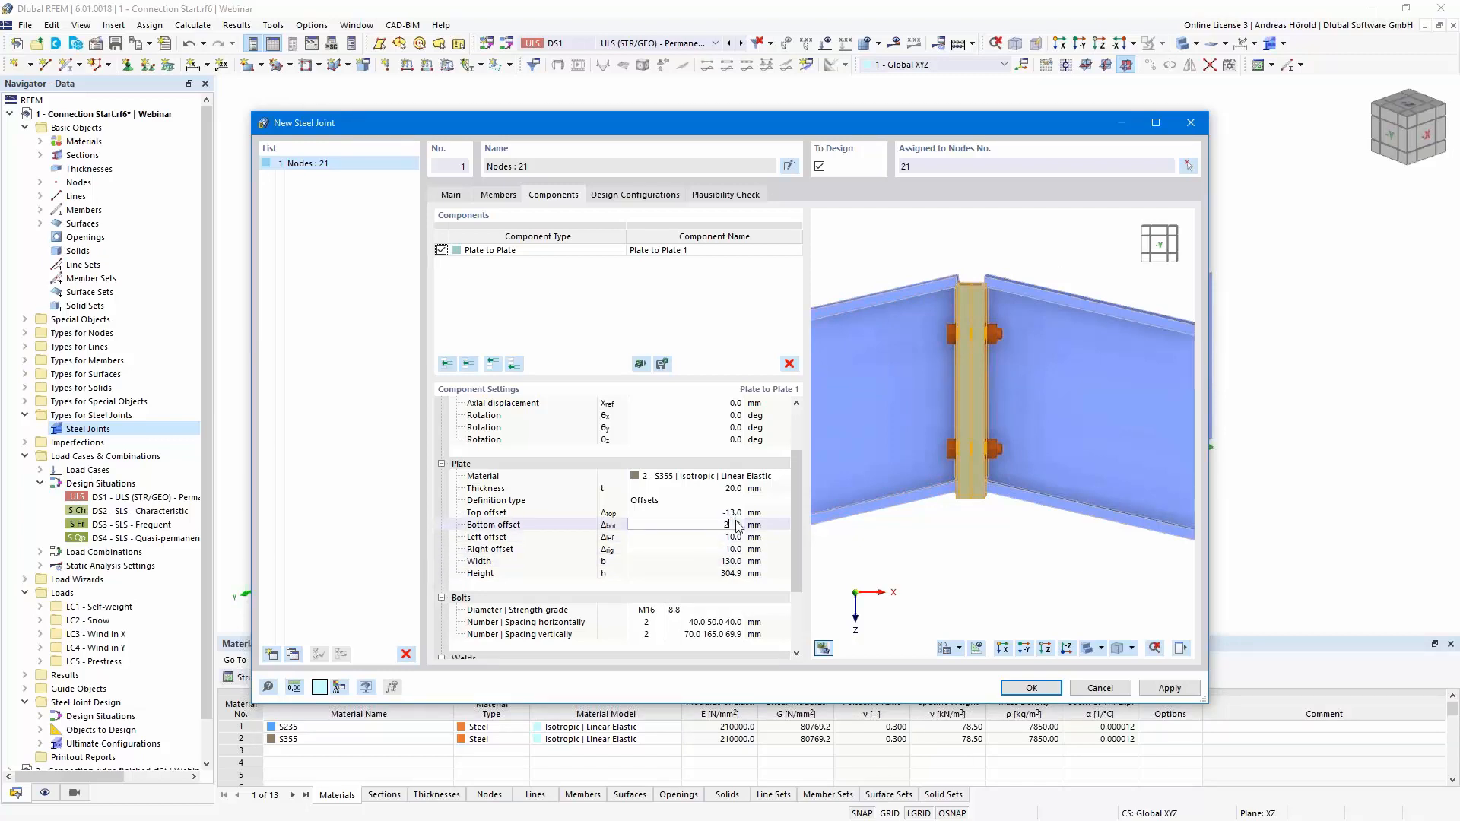
pyautogui.press('Tab')
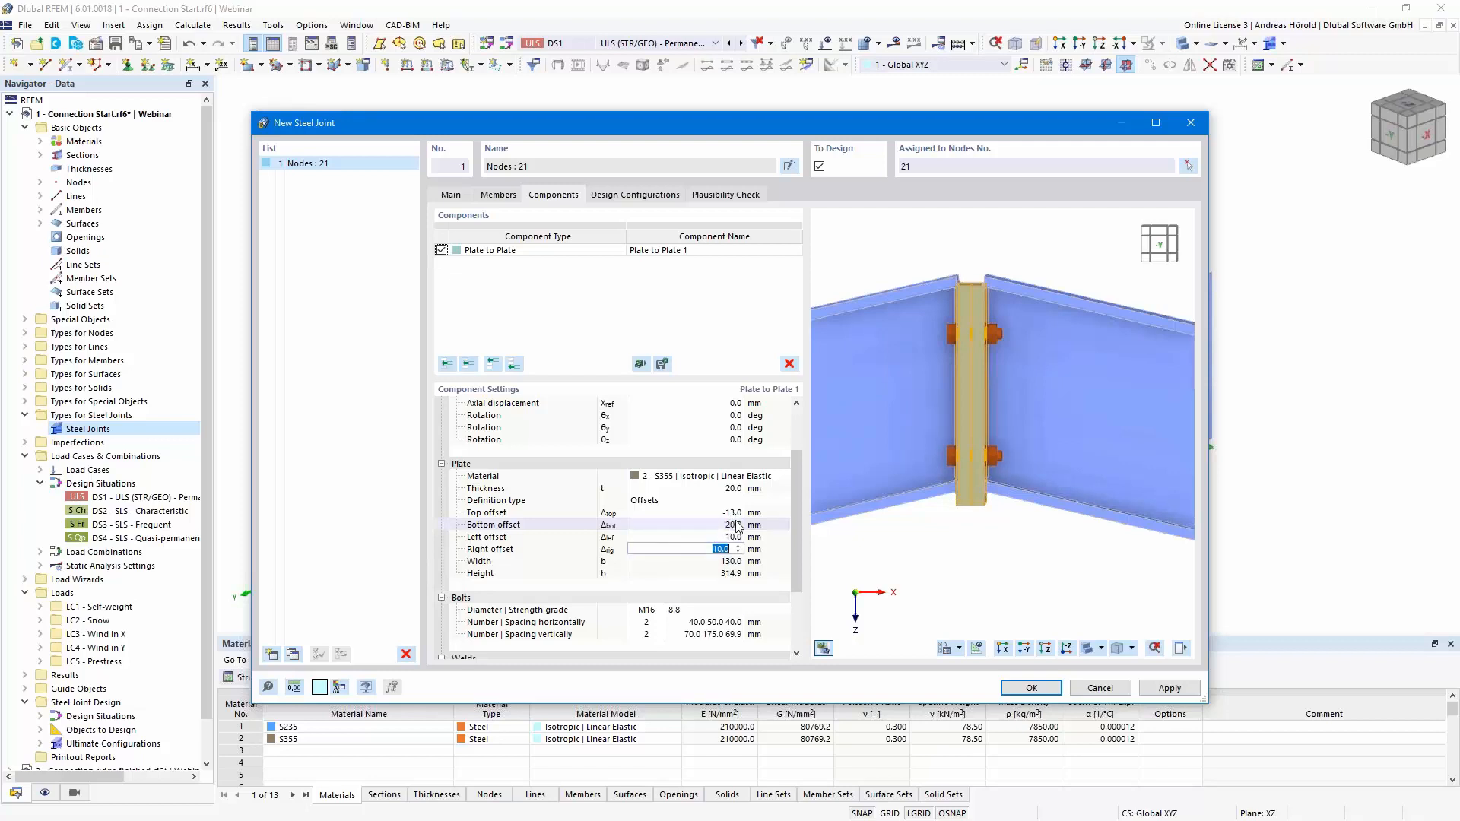
pyautogui.scroll(-2, 942, 571)
pyautogui.scroll(-1, 1056, 552)
pyautogui.keyDown('ctrl'); pyautogui.moveTo(1055, 552); pyautogui.dragTo(899, 551, button='middle'); pyautogui.keyUp('ctrl')
pyautogui.scroll(5, 978, 511)
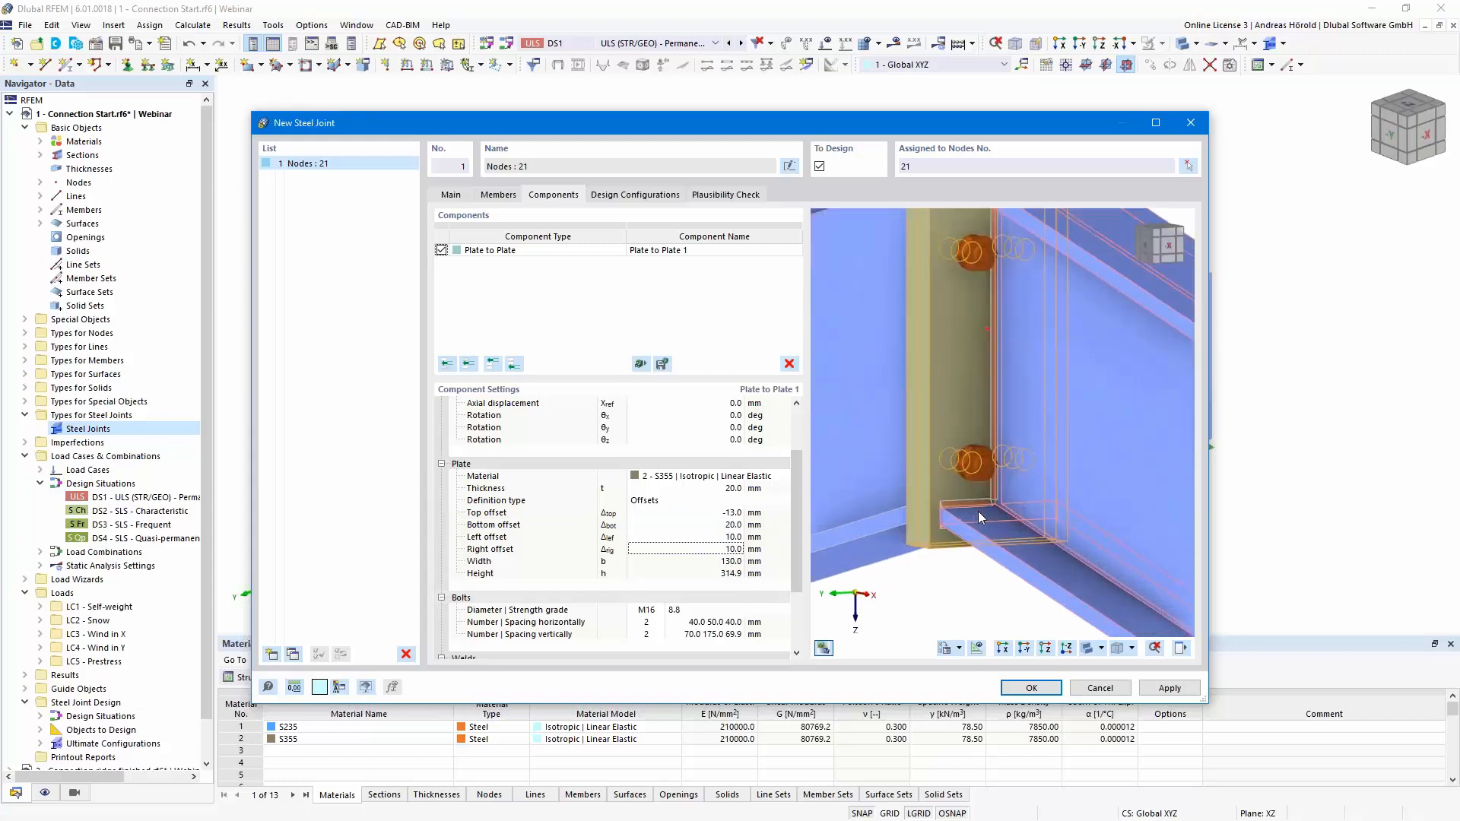
pyautogui.scroll(-4, 907, 521)
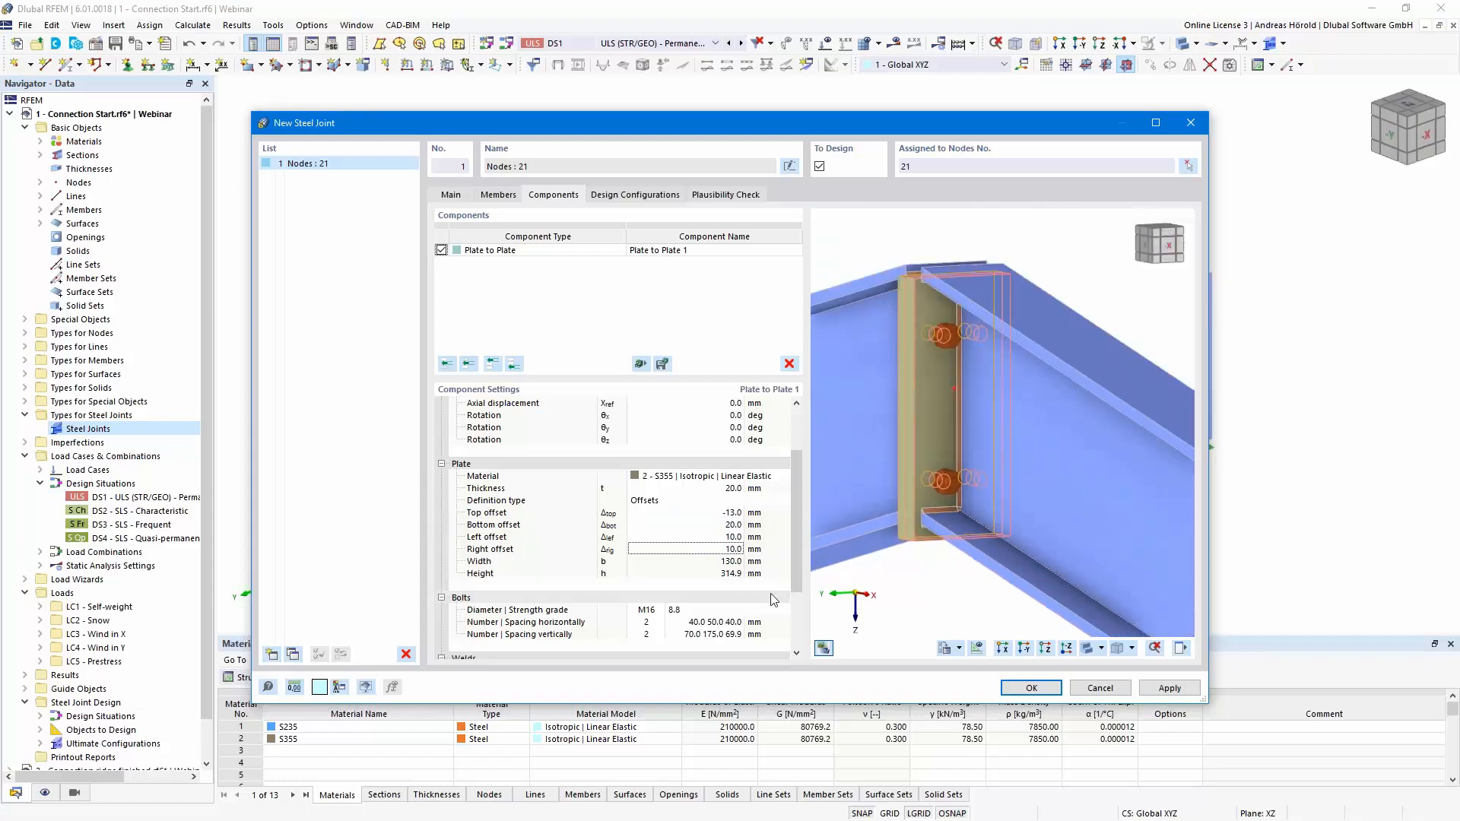
# Keep the M16 bolt diameter and set the bolts' strength grade to 10.9.
pyautogui.click(683, 574)
pyautogui.scroll(-3, 669, 548)
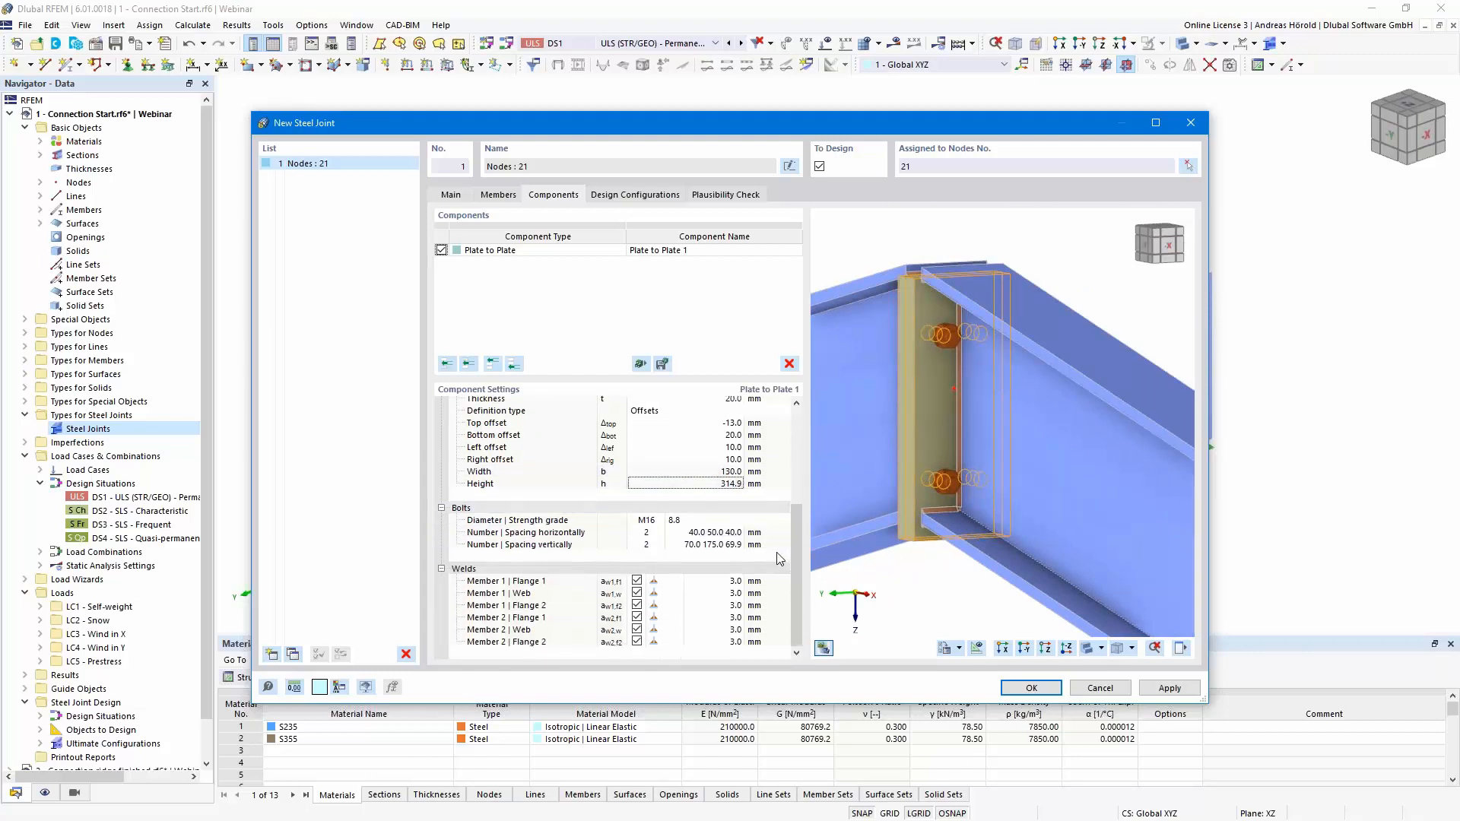
pyautogui.click(661, 522)
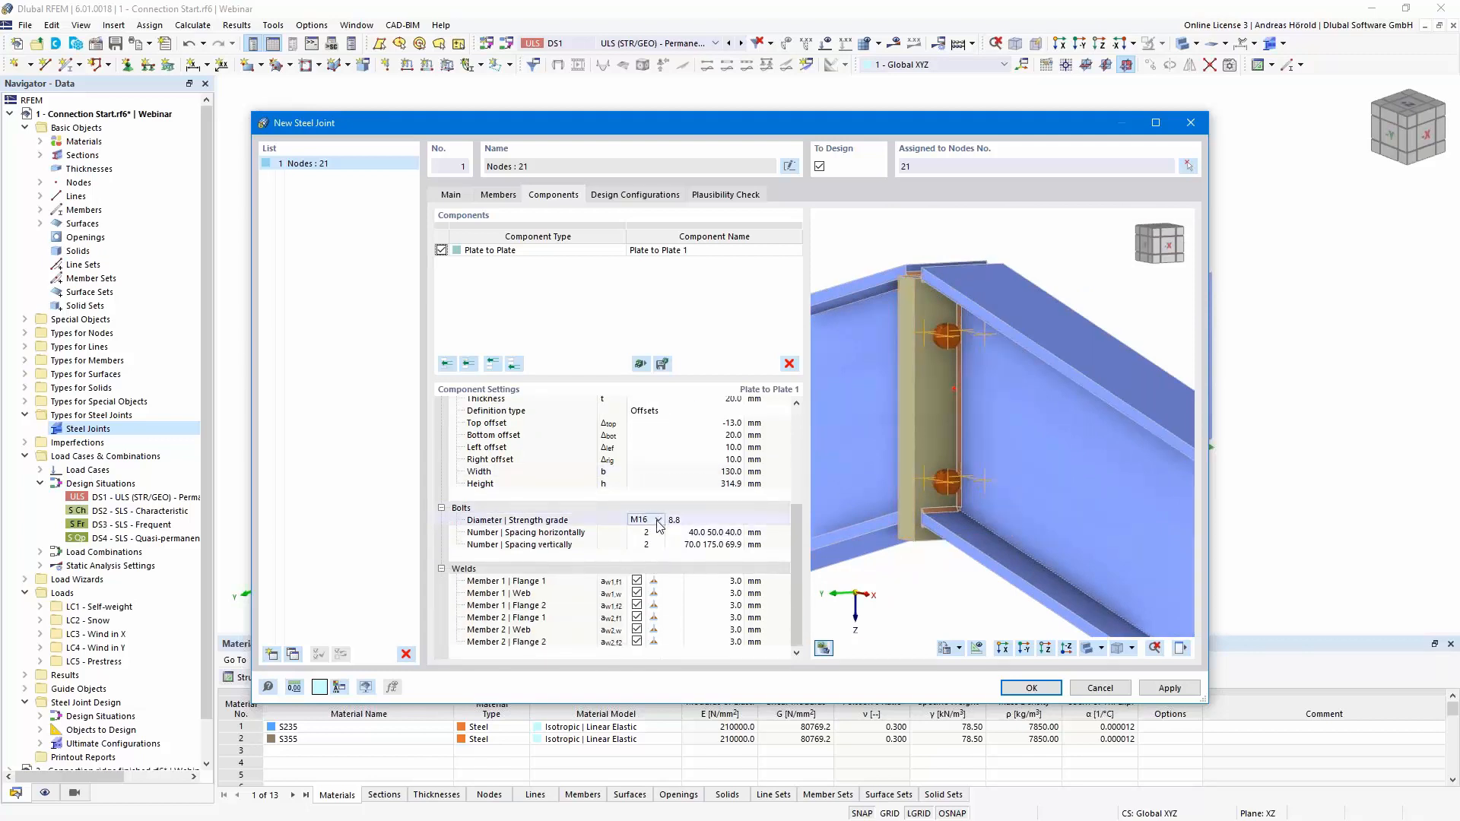
pyautogui.click(659, 522)
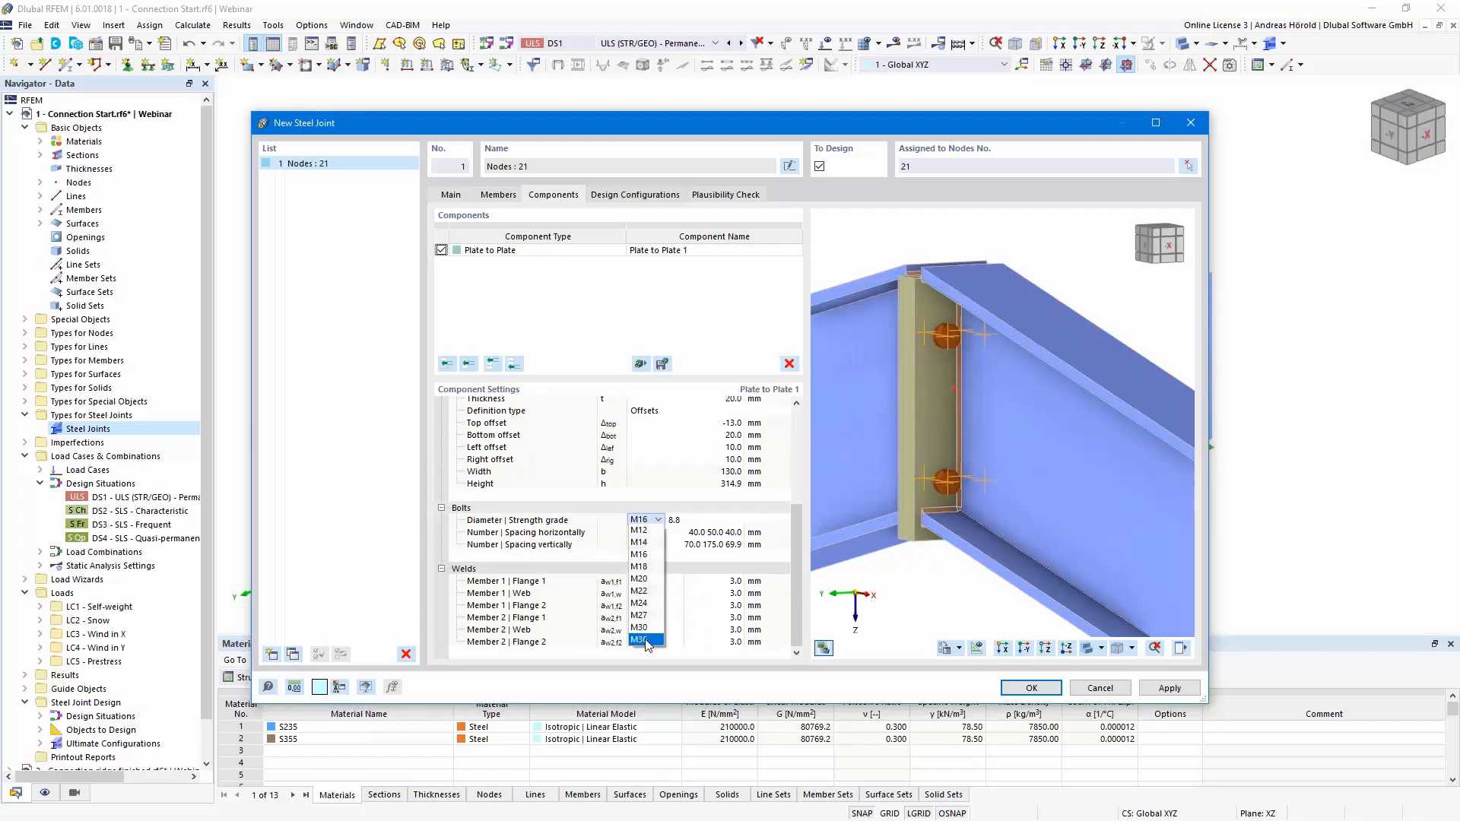
pyautogui.click(647, 559)
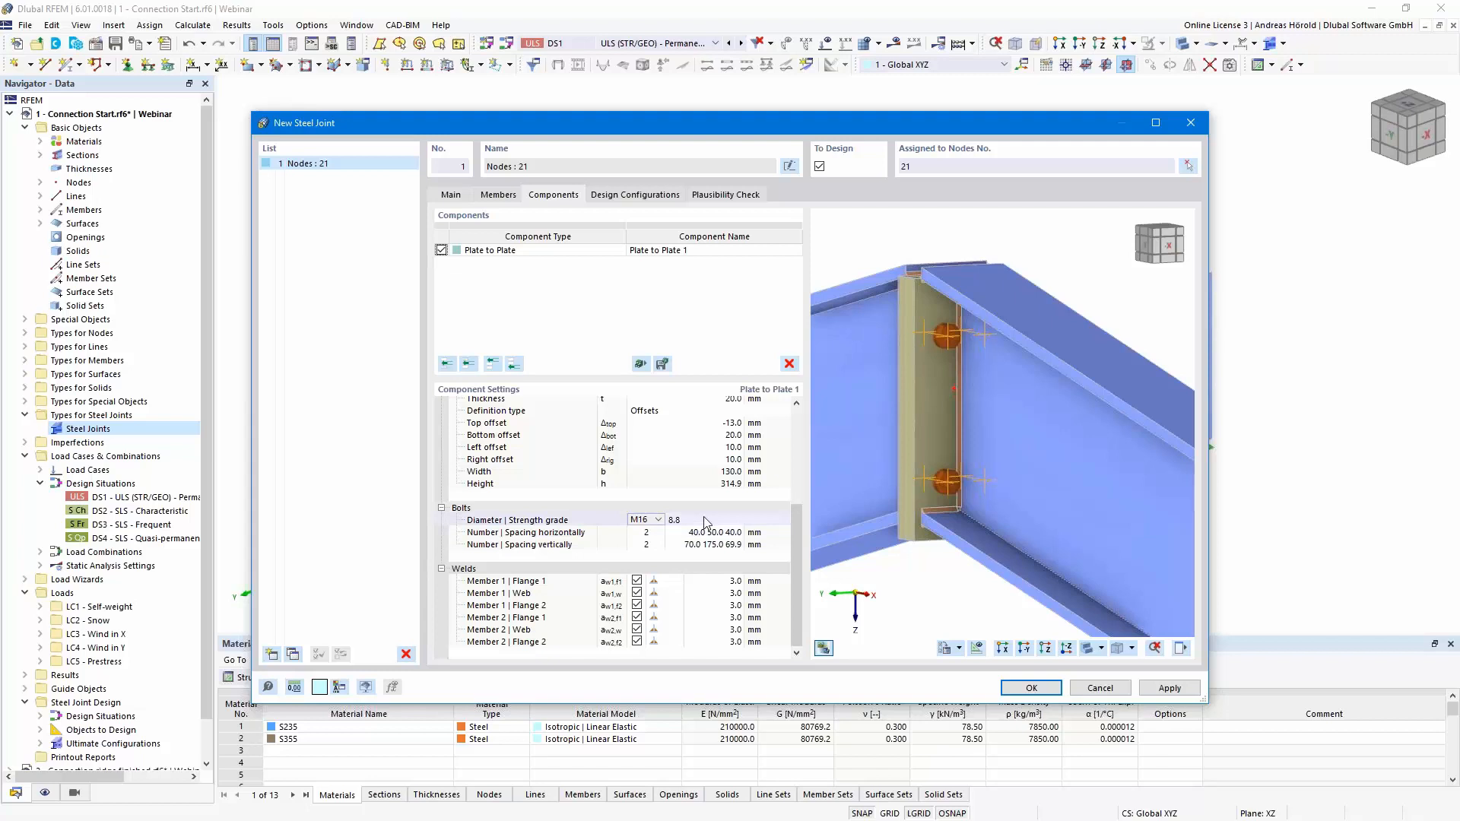
pyautogui.click(714, 520)
pyautogui.click(783, 520)
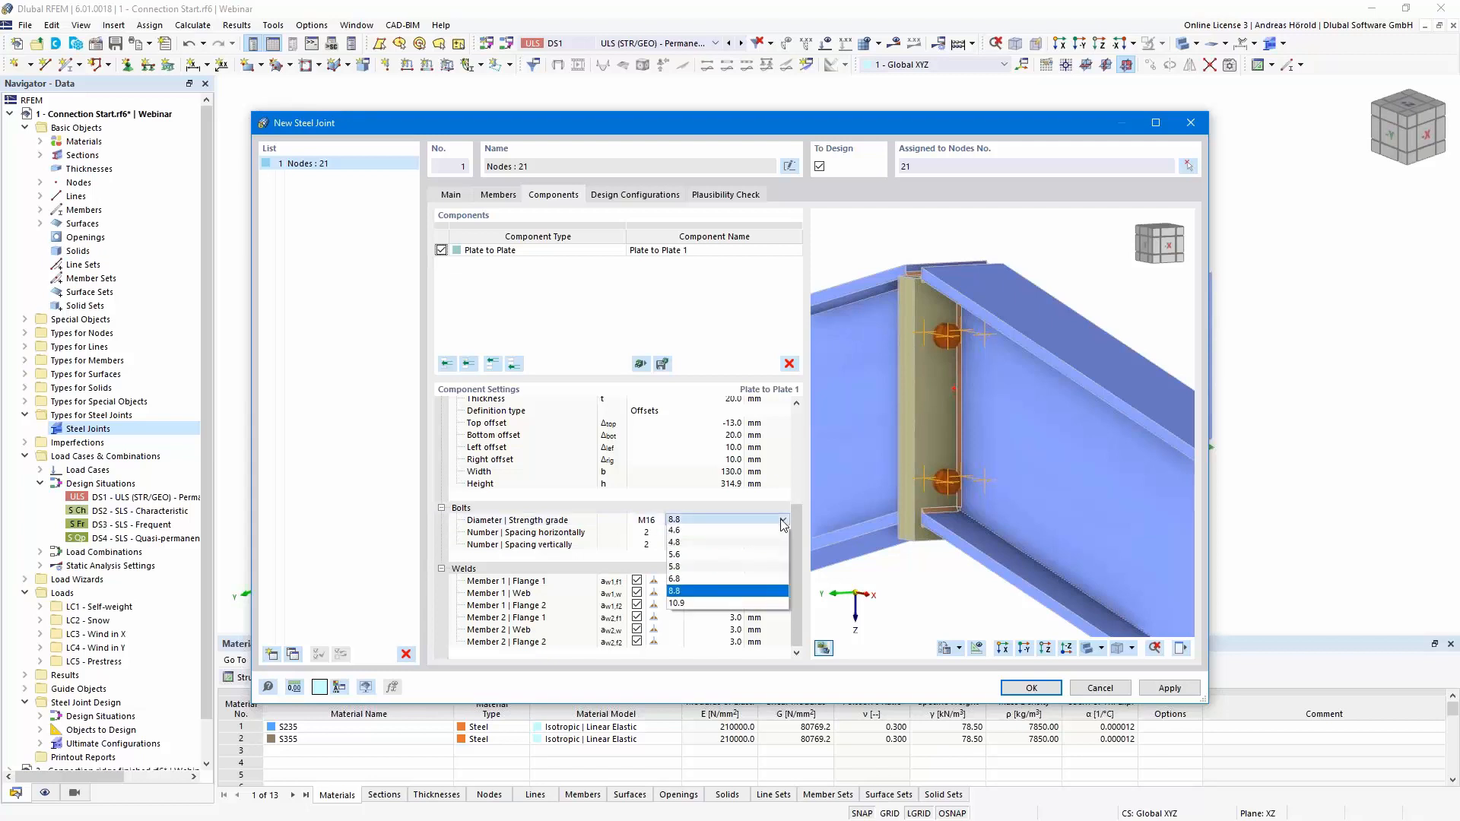
pyautogui.click(726, 604)
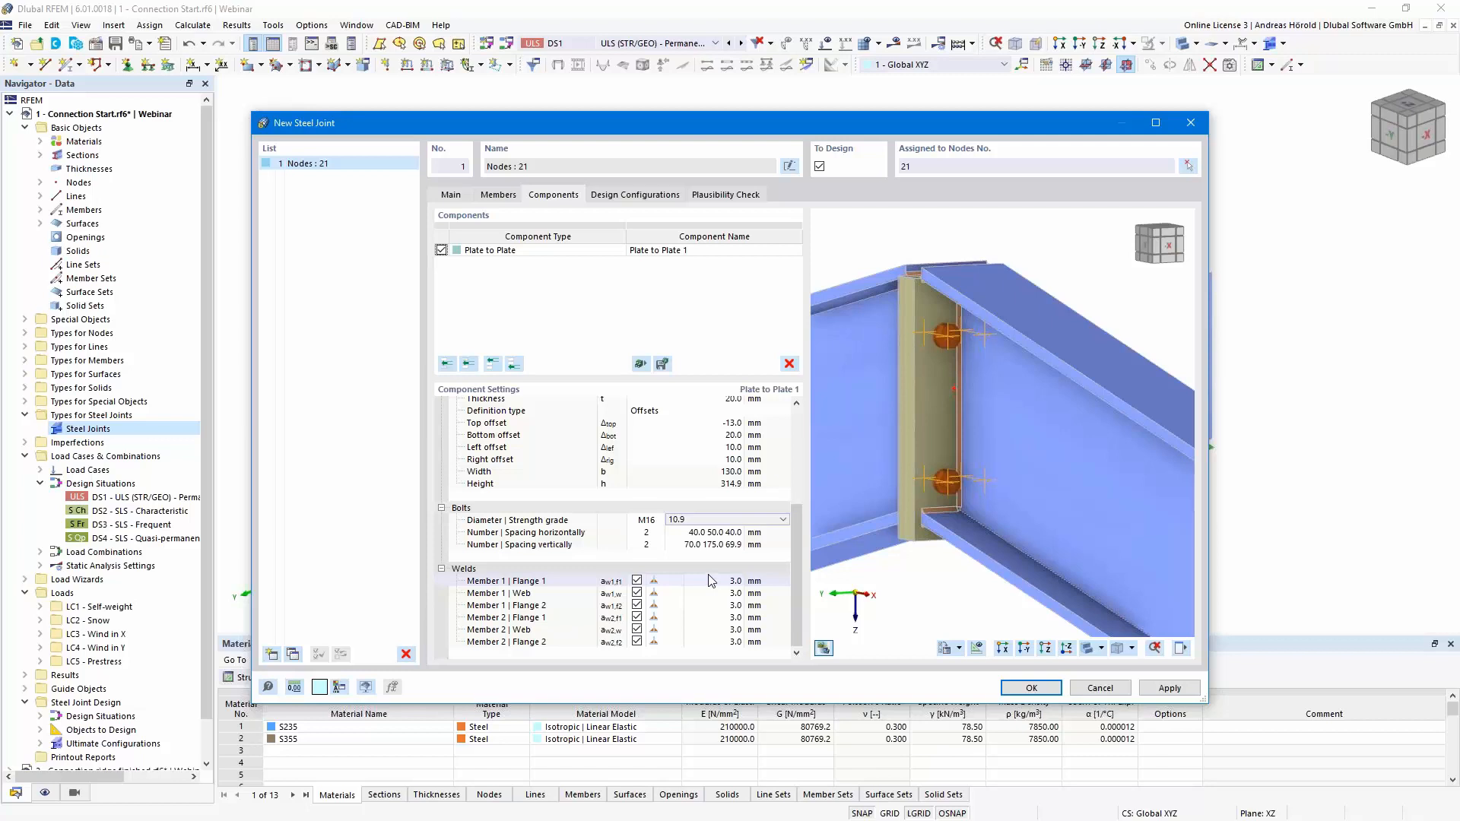
# Set the horizontal bolt spacing to 25 and 80 mm, and arrange three bolts vertically with spacing 62, 125 and 50 mm.
pyautogui.click(695, 534)
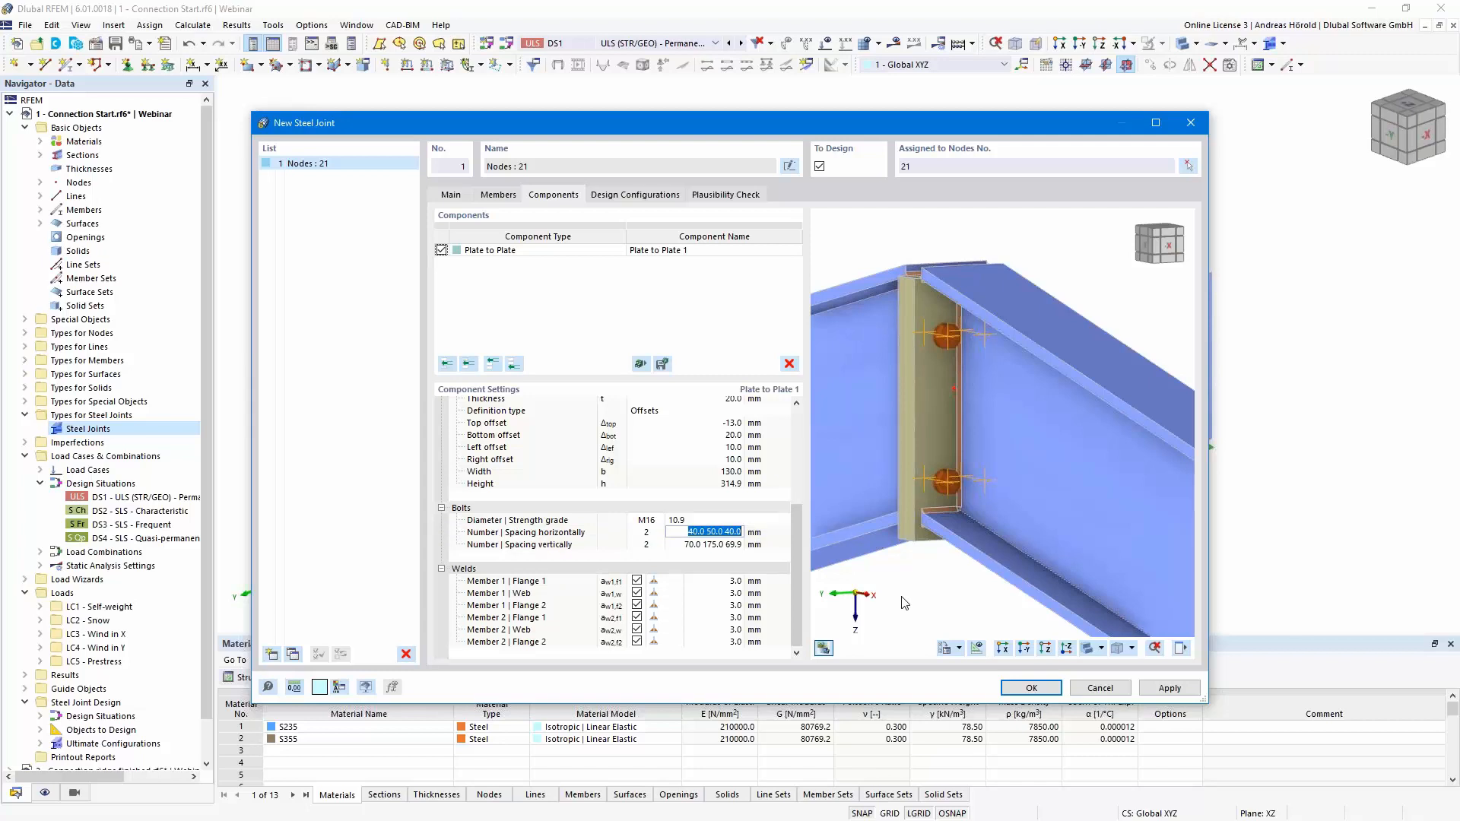
pyautogui.write('25 80')
pyautogui.press('Tab')
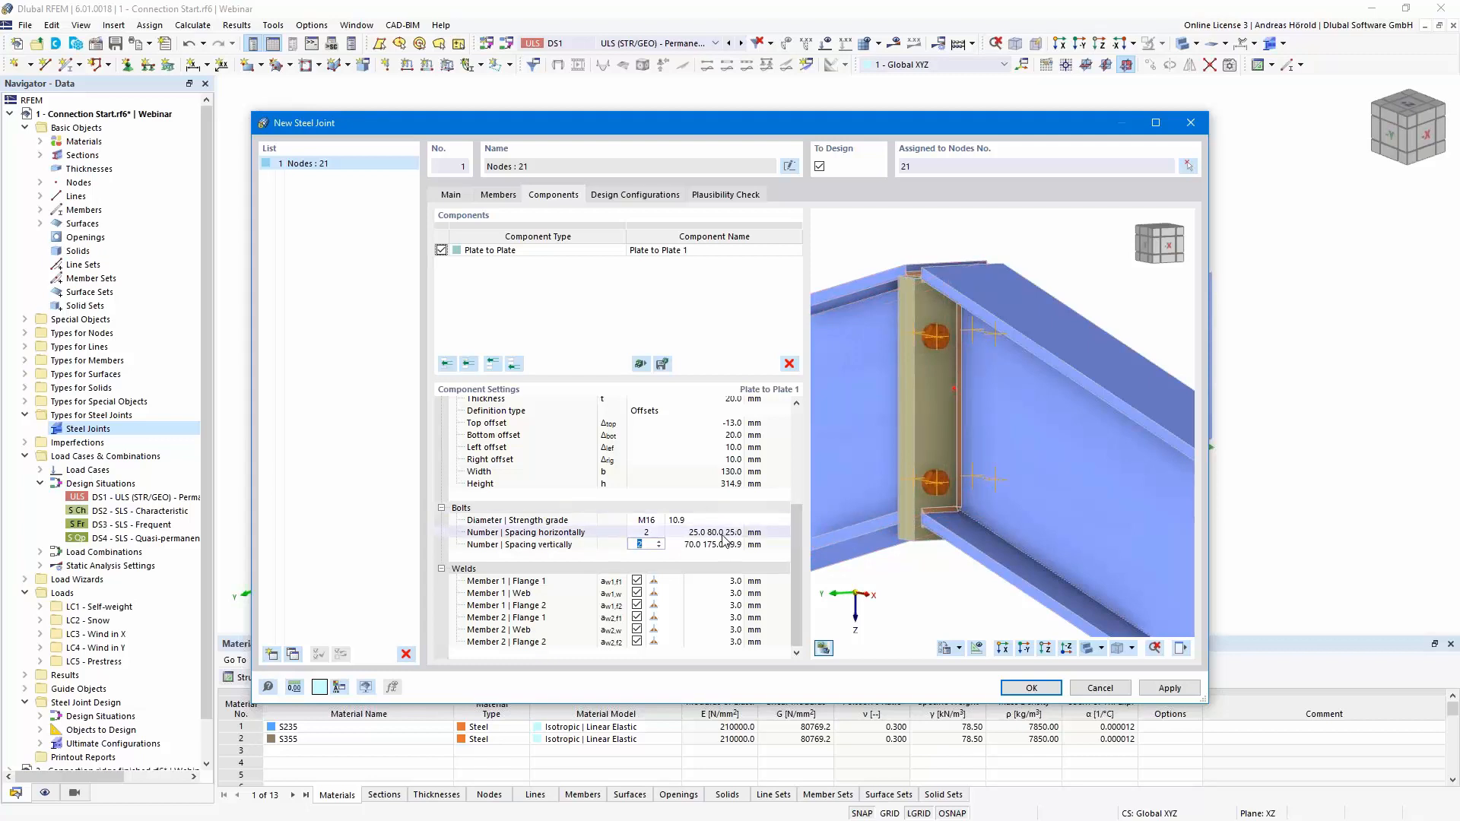
pyautogui.click(658, 540)
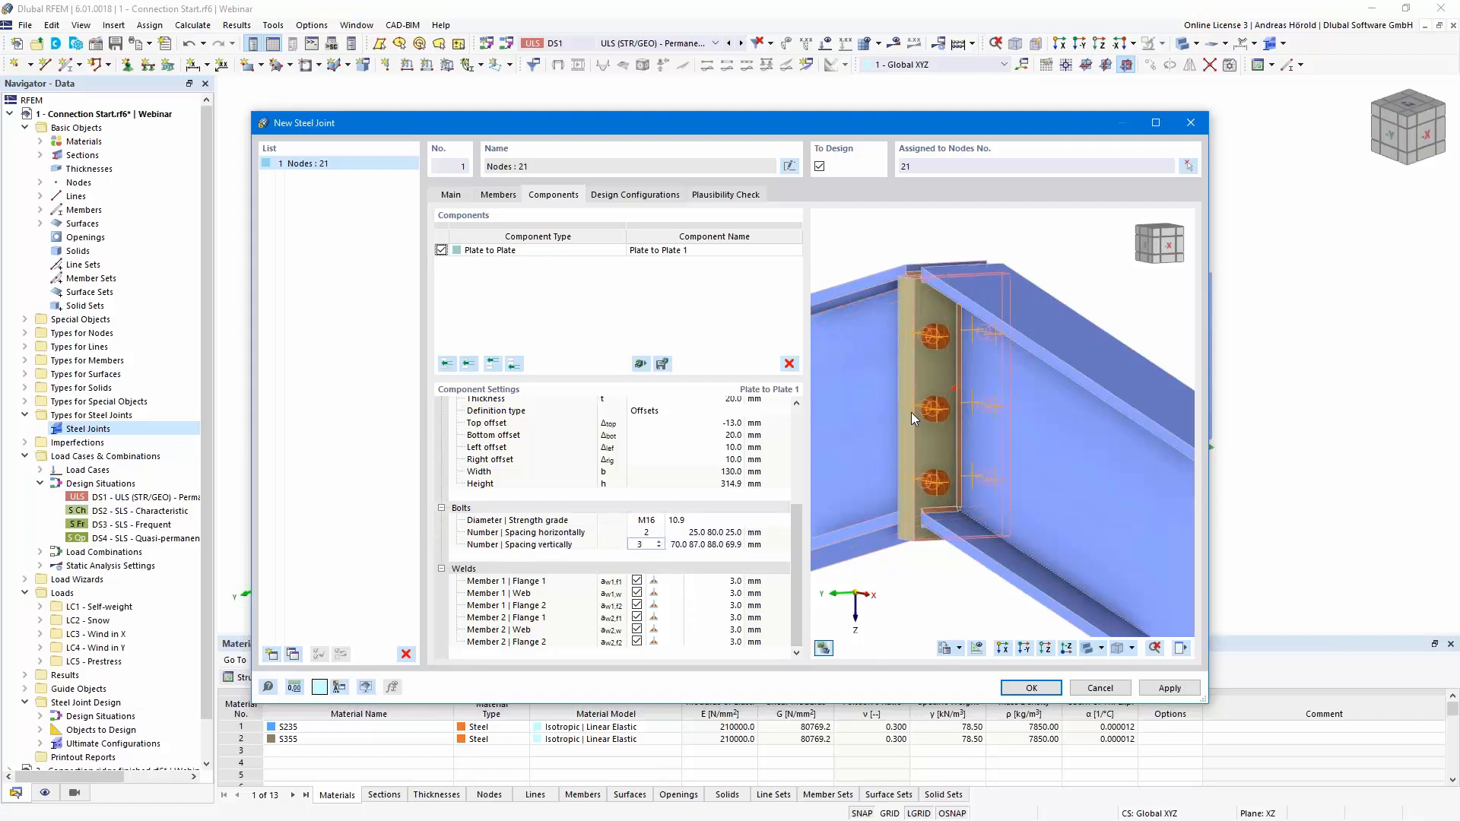
pyautogui.click(690, 544)
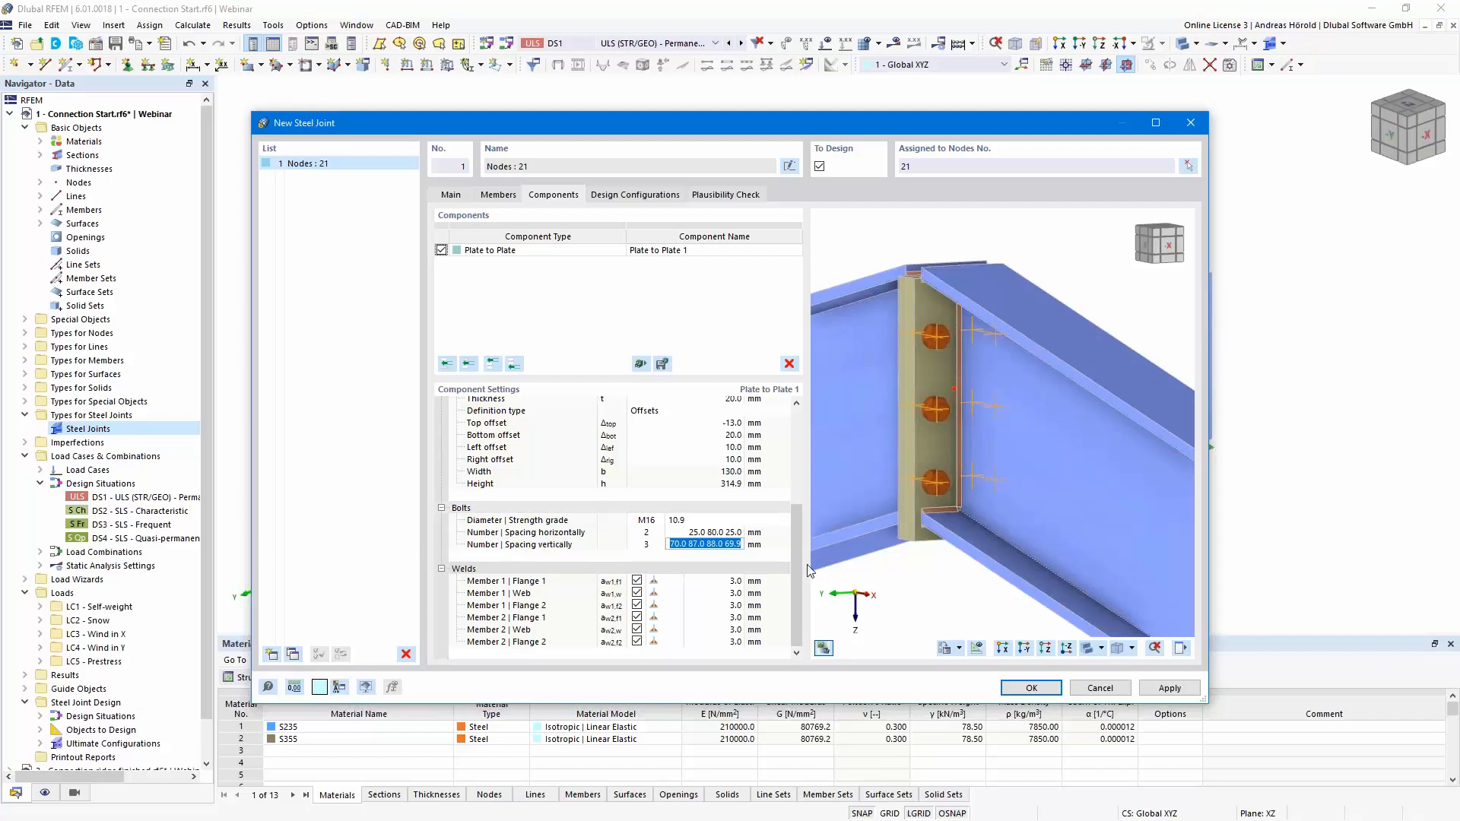
pyautogui.write('62 125 50')
pyautogui.press('Return')
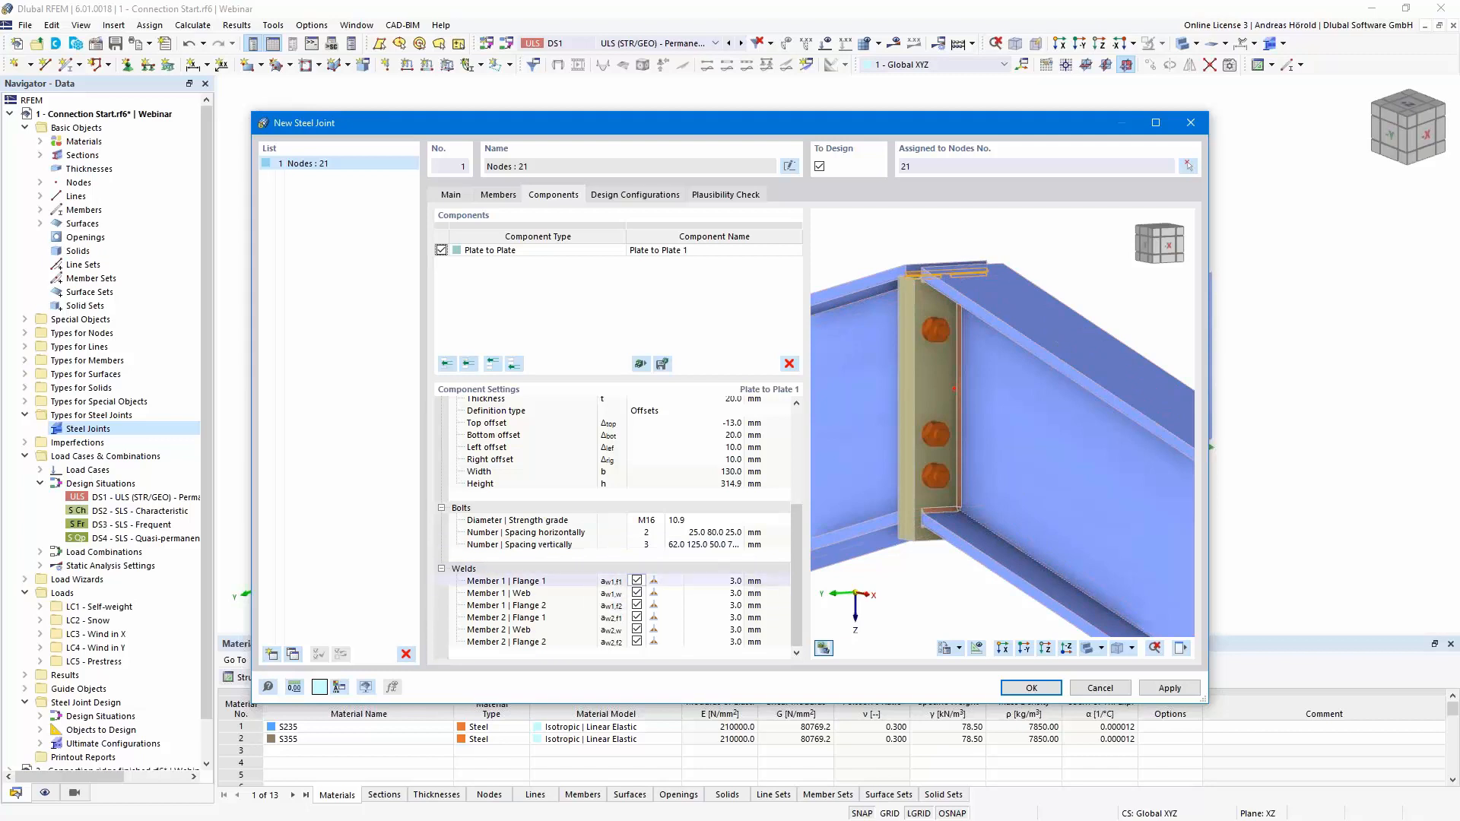
# Set the Member 1 weld sizes to 9 mm for Flange 1, 5 mm for the web and 8 mm for Flange 2.
pyautogui.click(732, 583)
pyautogui.click(733, 583)
pyautogui.write('9')
pyautogui.press('Return')
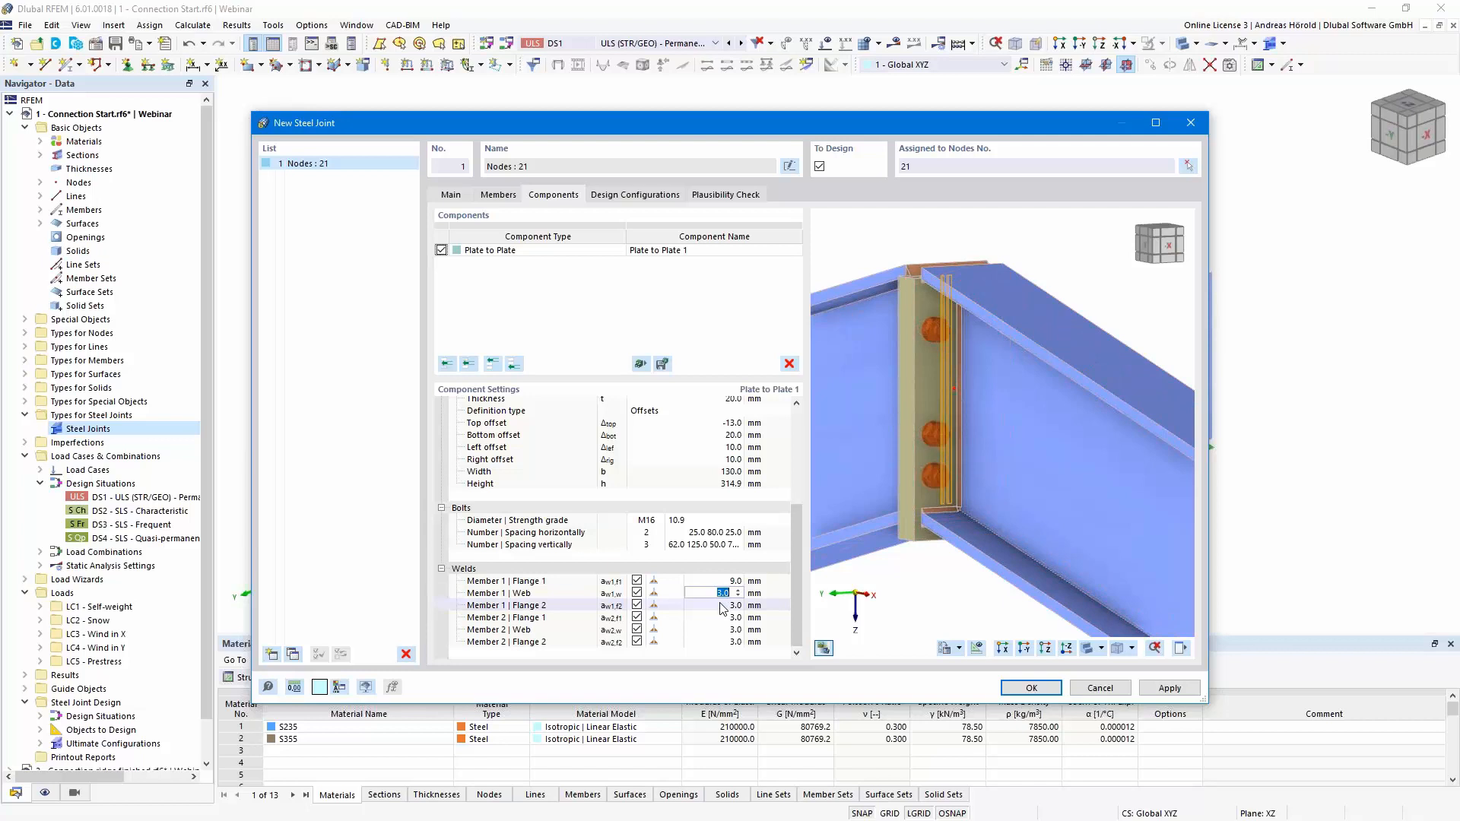
pyautogui.write('5')
pyautogui.click(728, 605)
pyautogui.write('8')
pyautogui.click(722, 617)
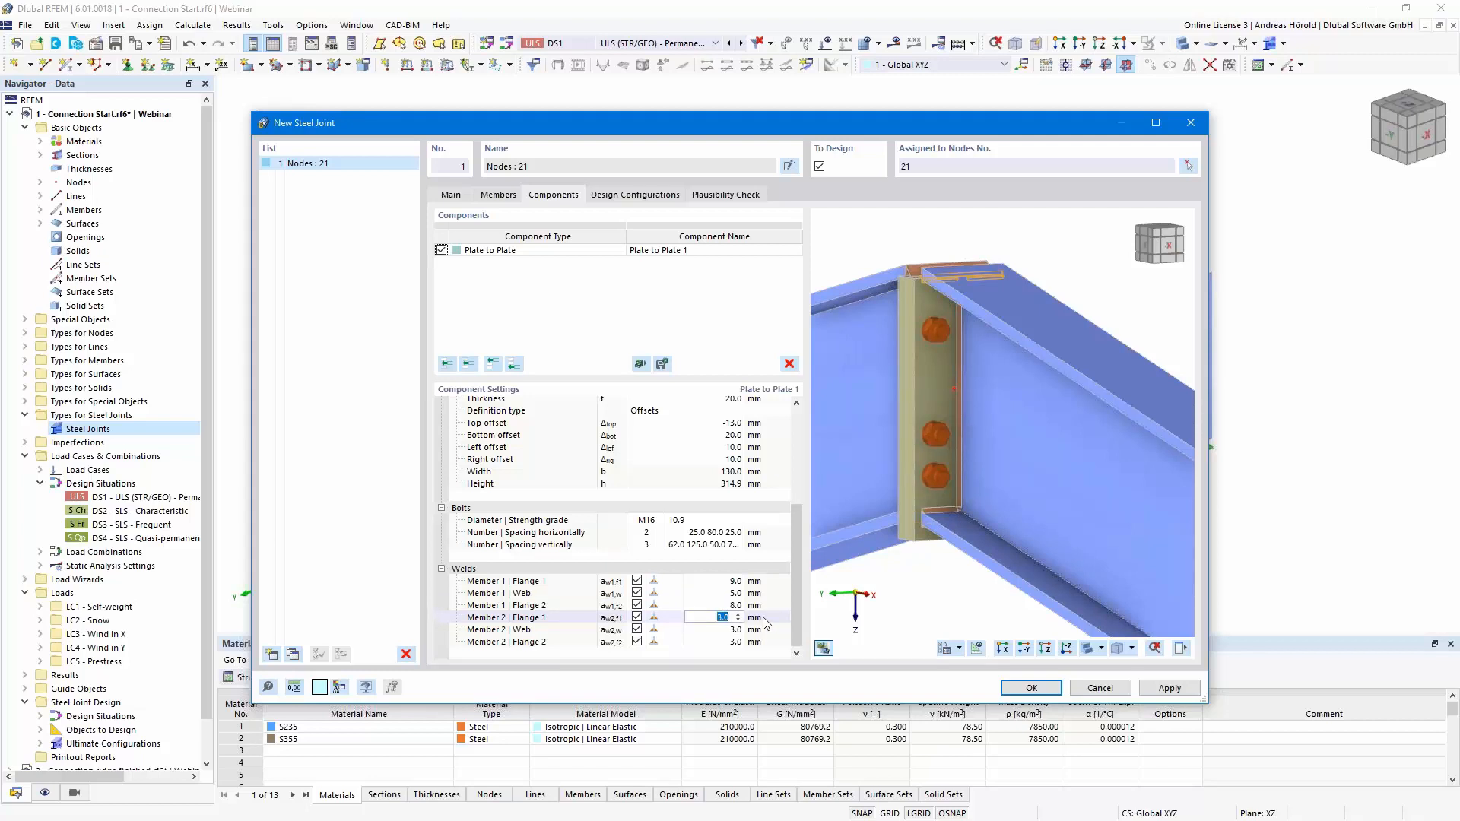
# Set the Member 2 weld sizes to 9 mm for Flange 1, 5 mm for the web and 8 mm for Flange 2.
pyautogui.write('9')
pyautogui.press('Tab')
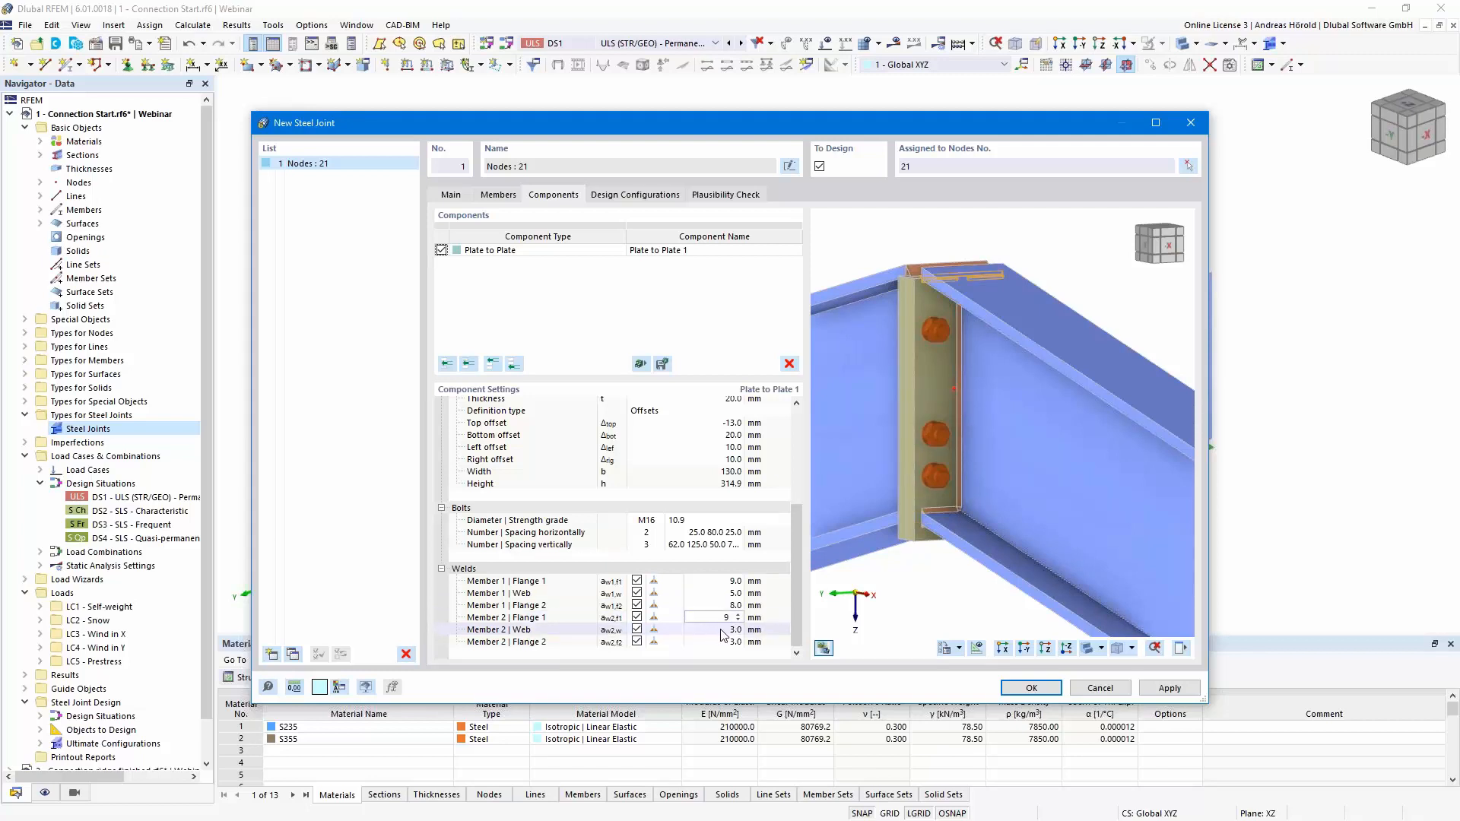
pyautogui.write('5')
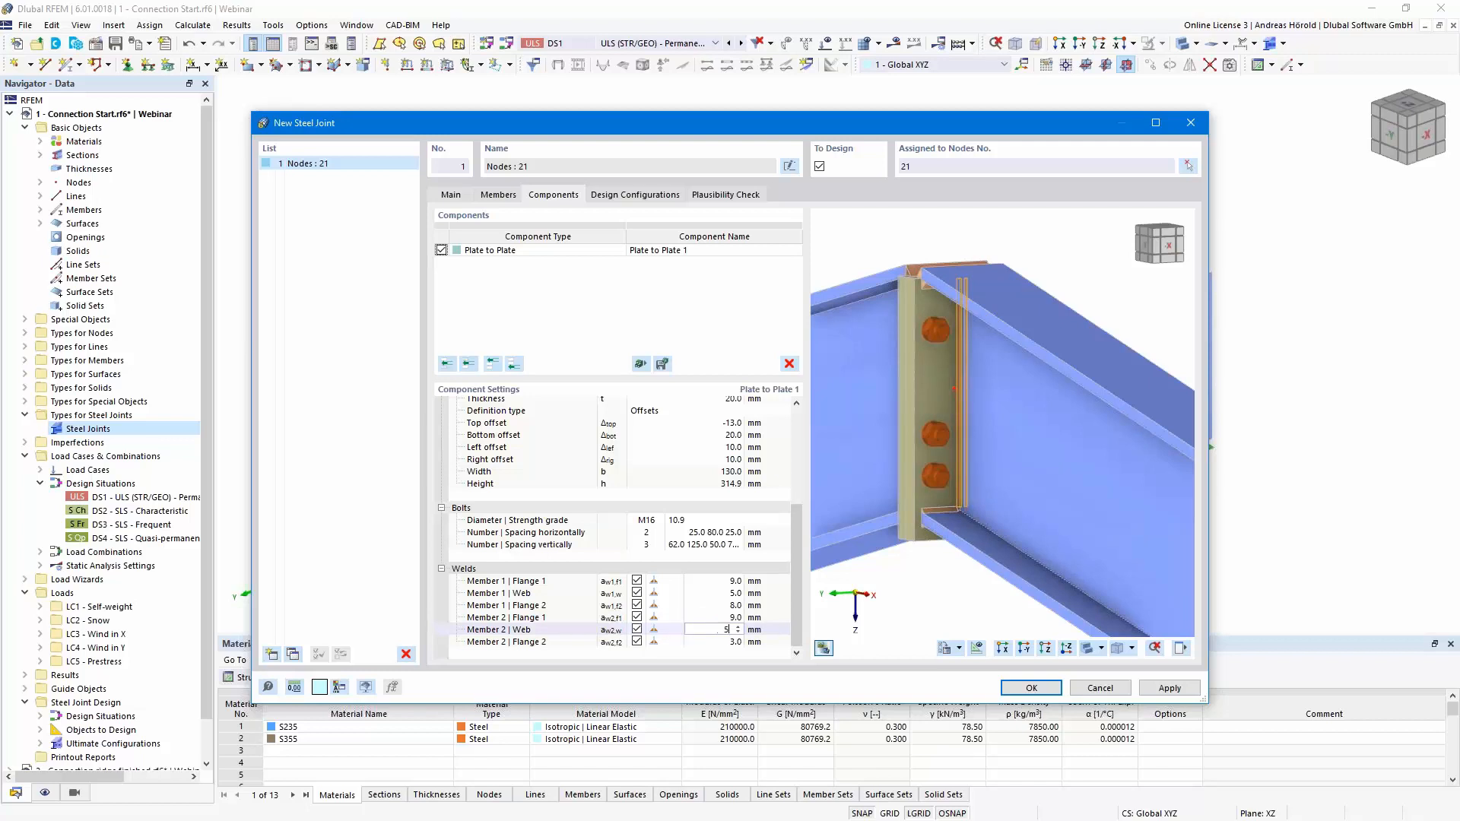
pyautogui.click(730, 642)
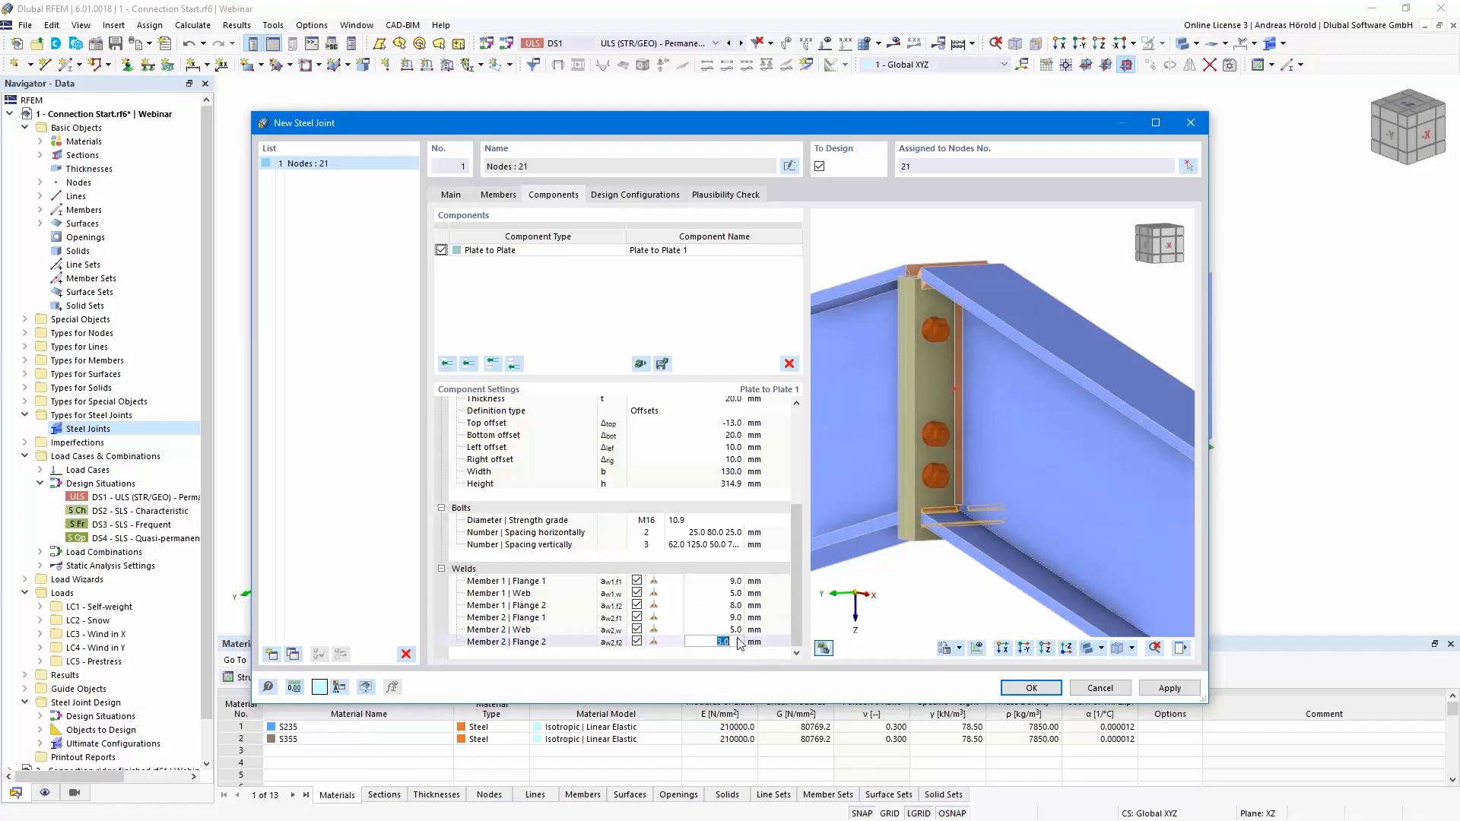
pyautogui.press('BackSpace')
pyautogui.write('8')
pyautogui.click(721, 629)
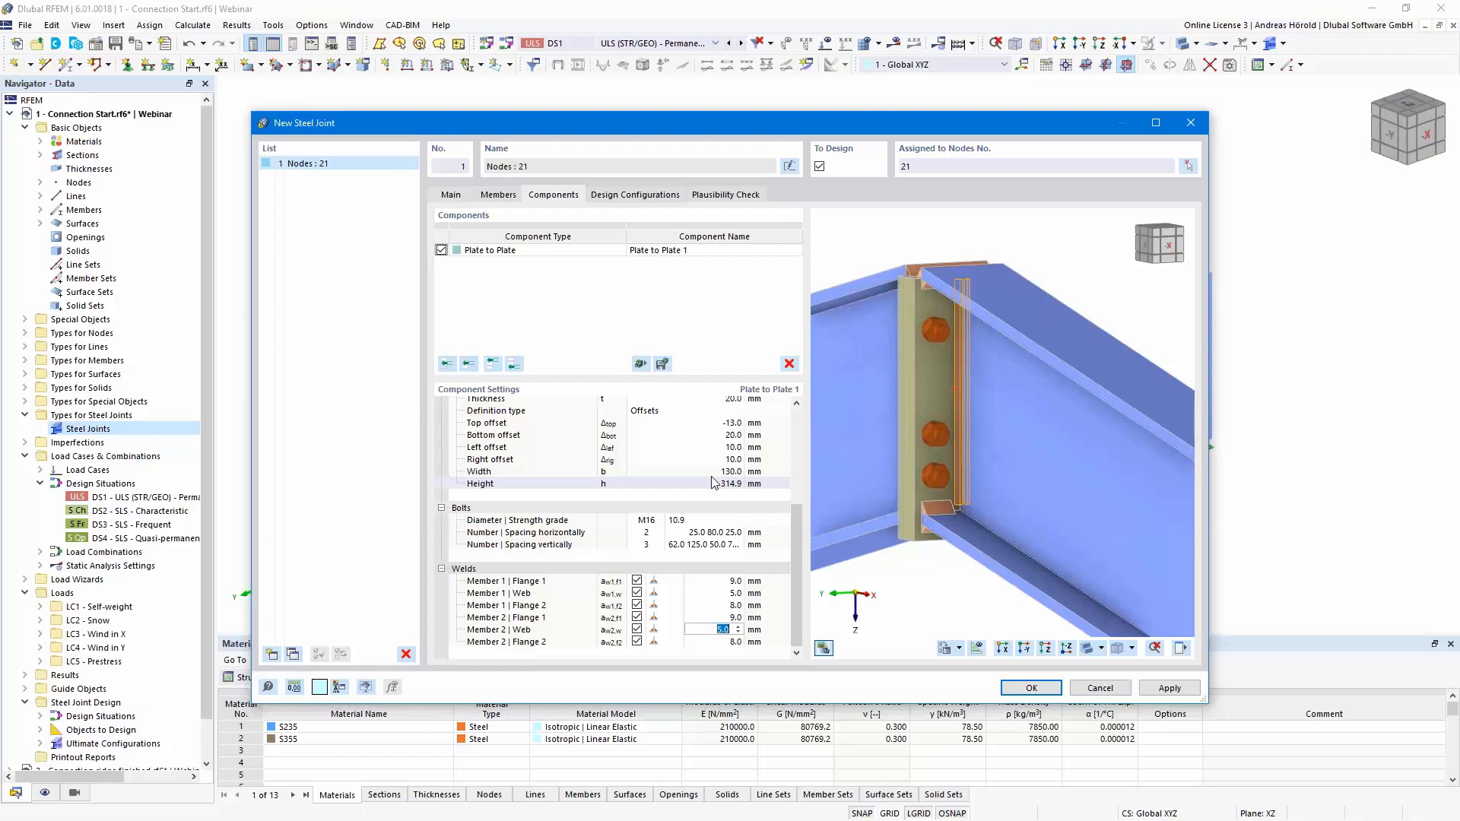
# Enable the buckling analysis in the joint's default ultimate configuration and review its plastic strain limit and mesh parameters.
pyautogui.click(636, 196)
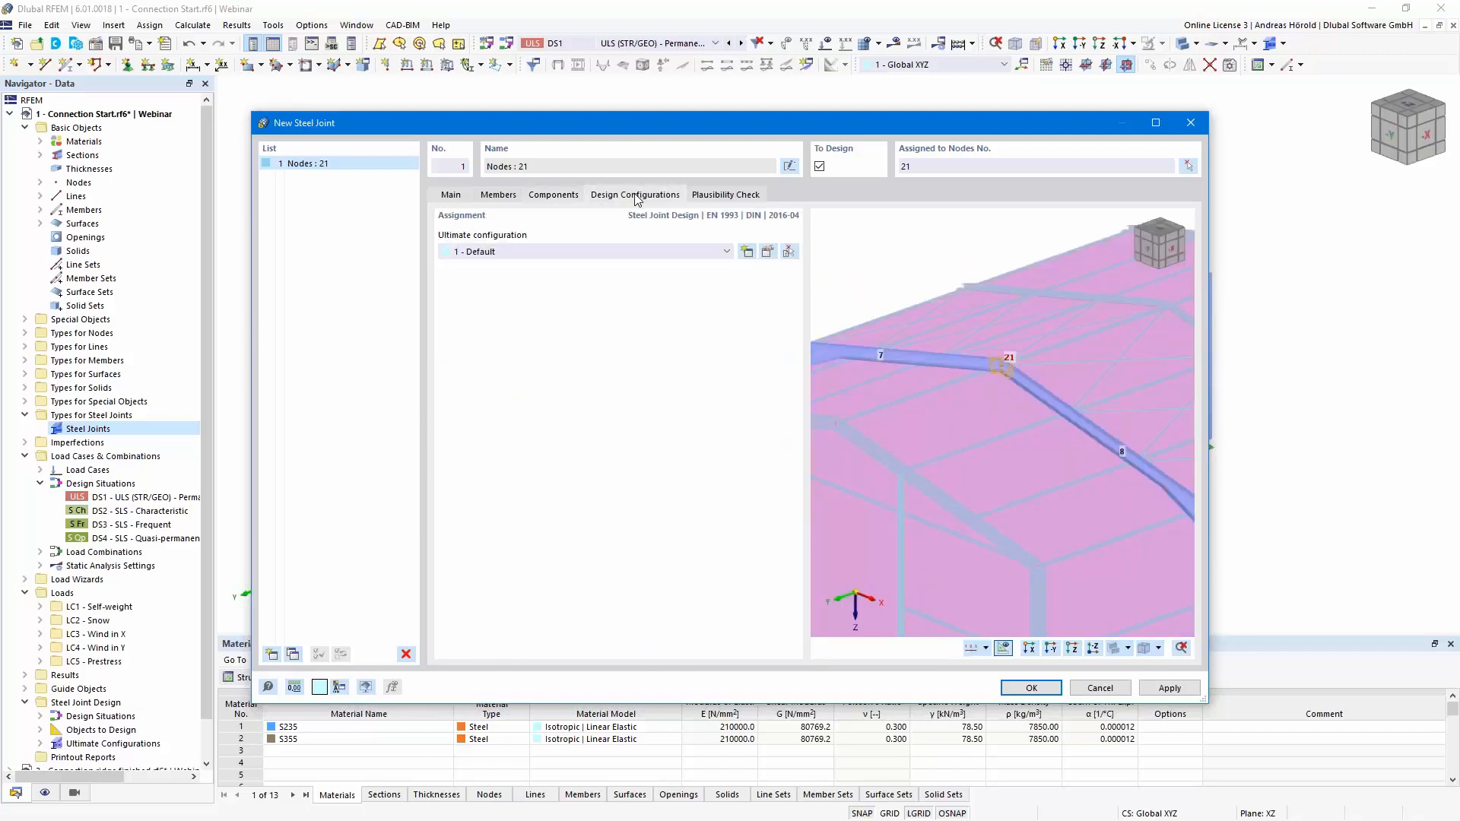
pyautogui.click(768, 252)
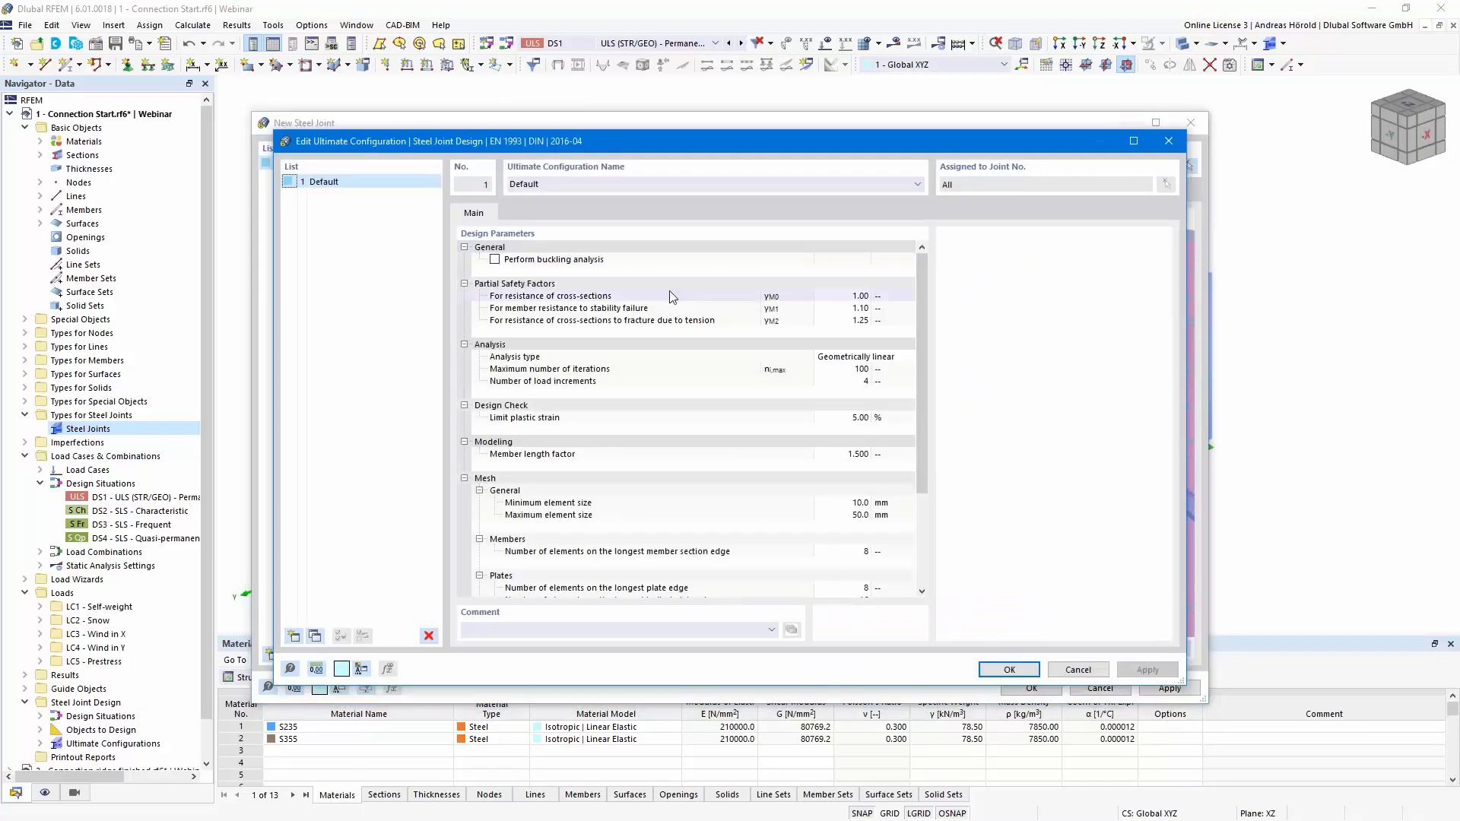
pyautogui.click(495, 260)
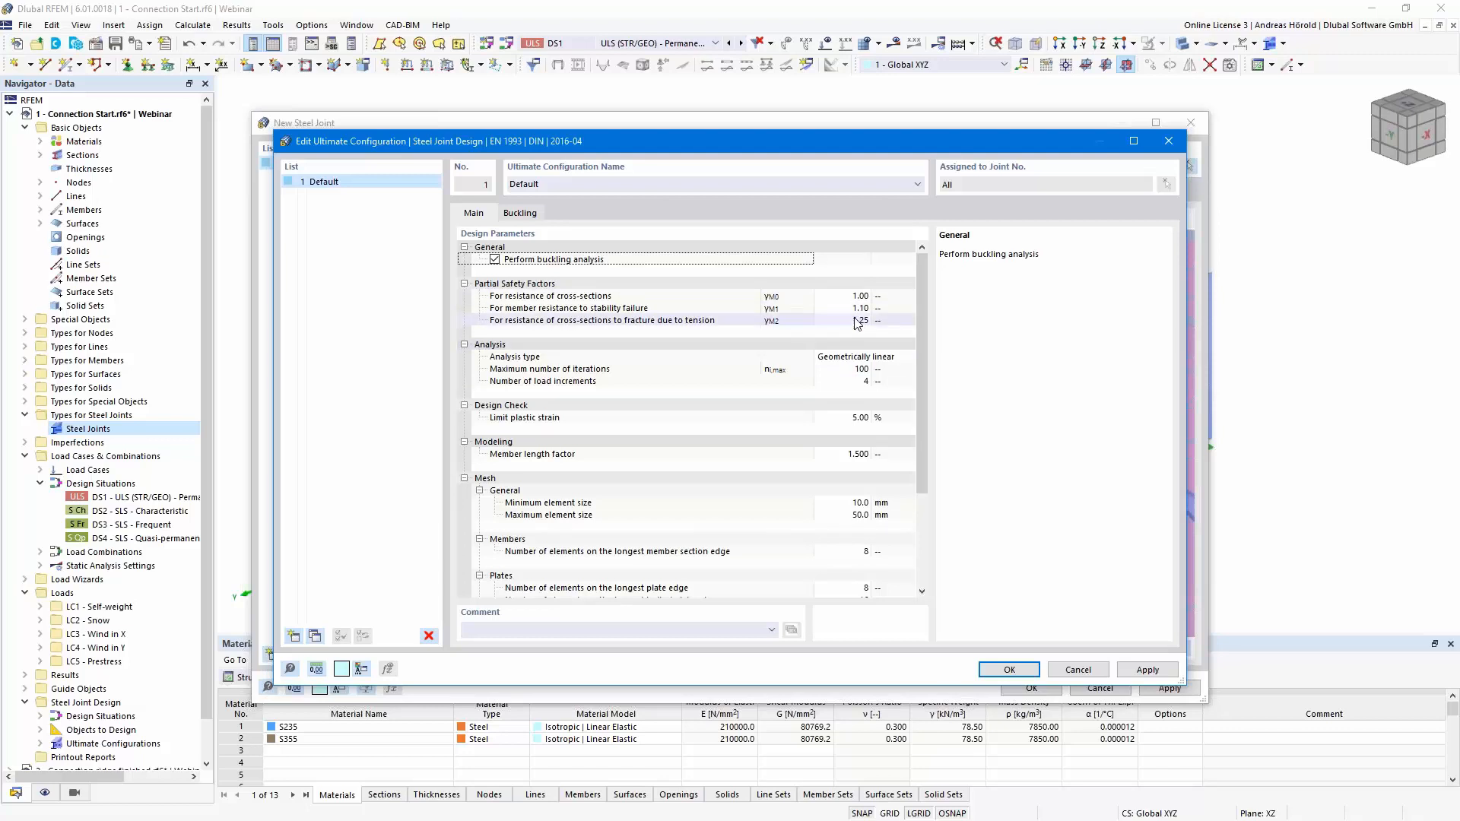
pyautogui.click(856, 420)
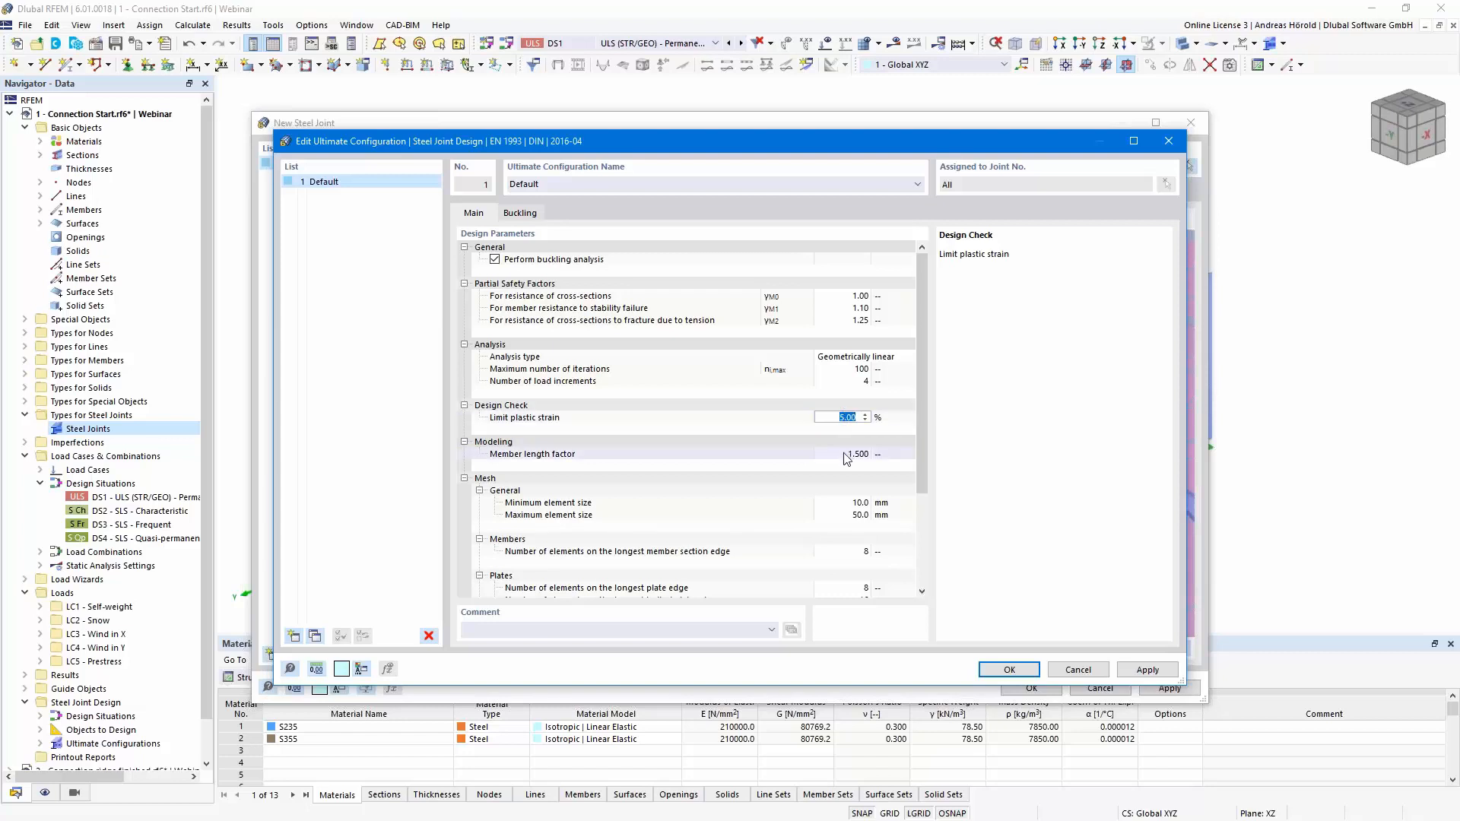
pyautogui.scroll(-3, 844, 476)
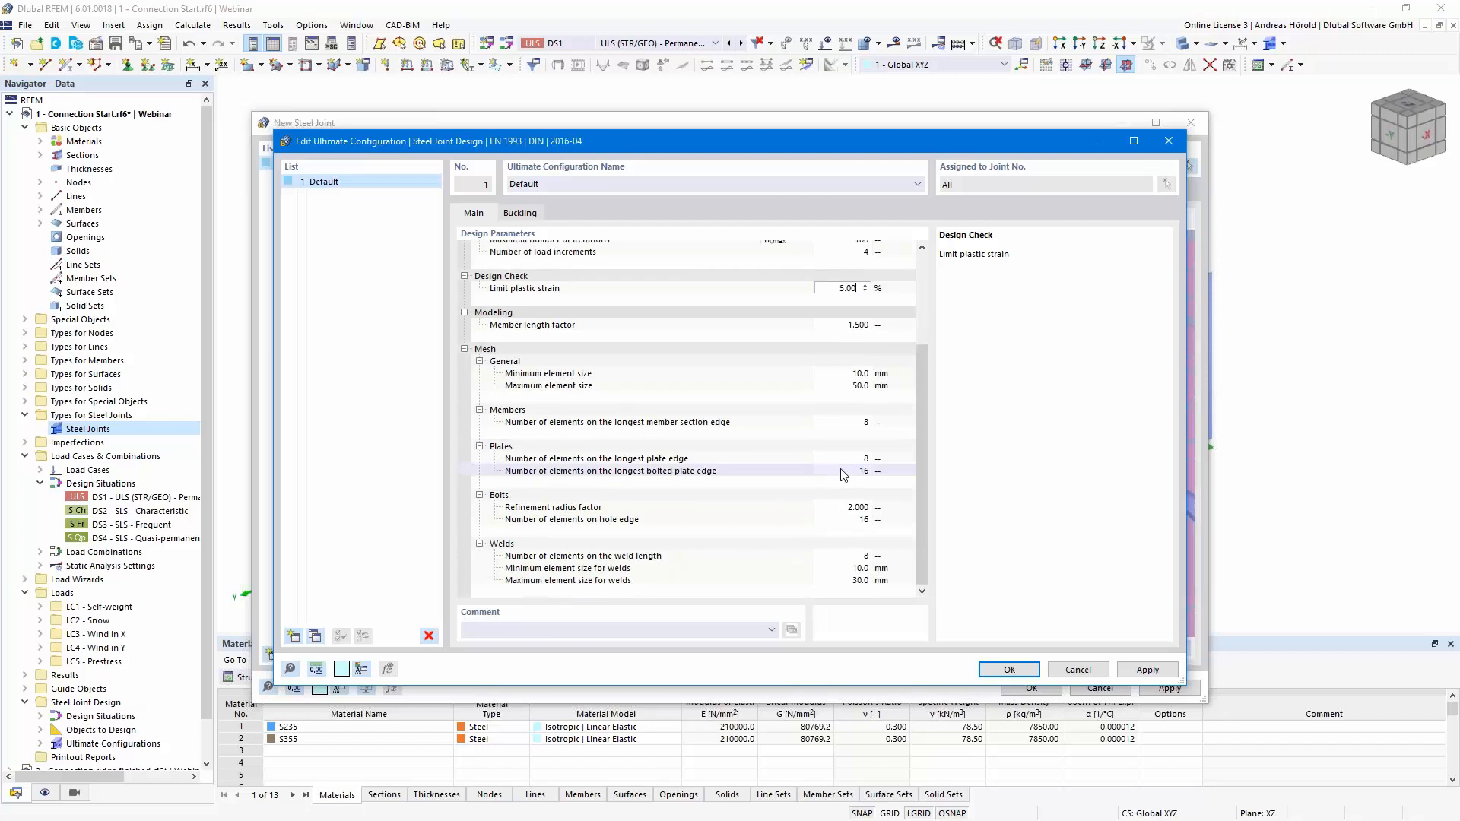
pyautogui.scroll(3, 836, 524)
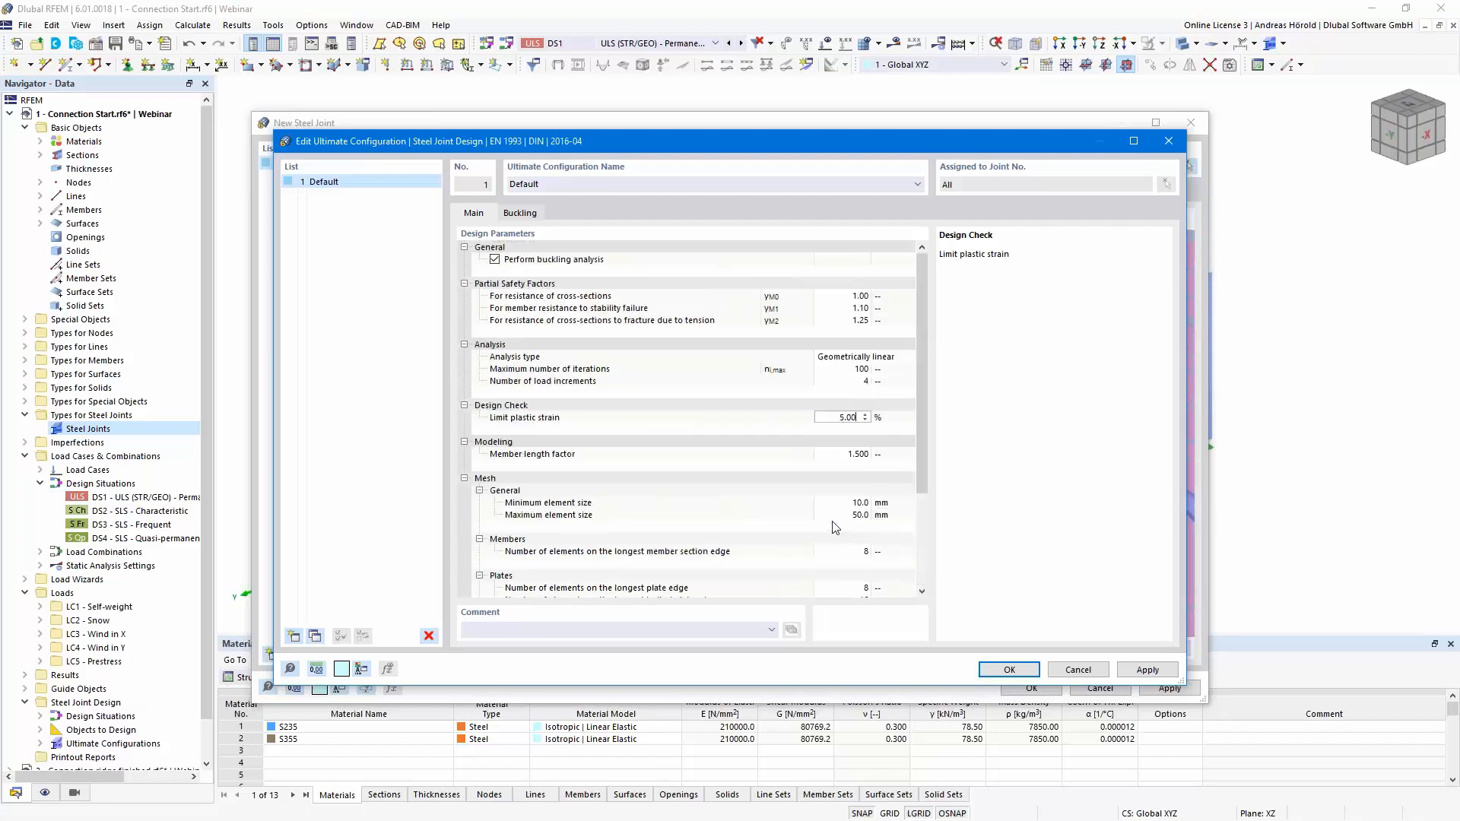
# Keep 4 lowest eigenvalues and a limit load factor of 15 in the buckling parameters, and confirm the ultimate configuration.
pyautogui.click(517, 215)
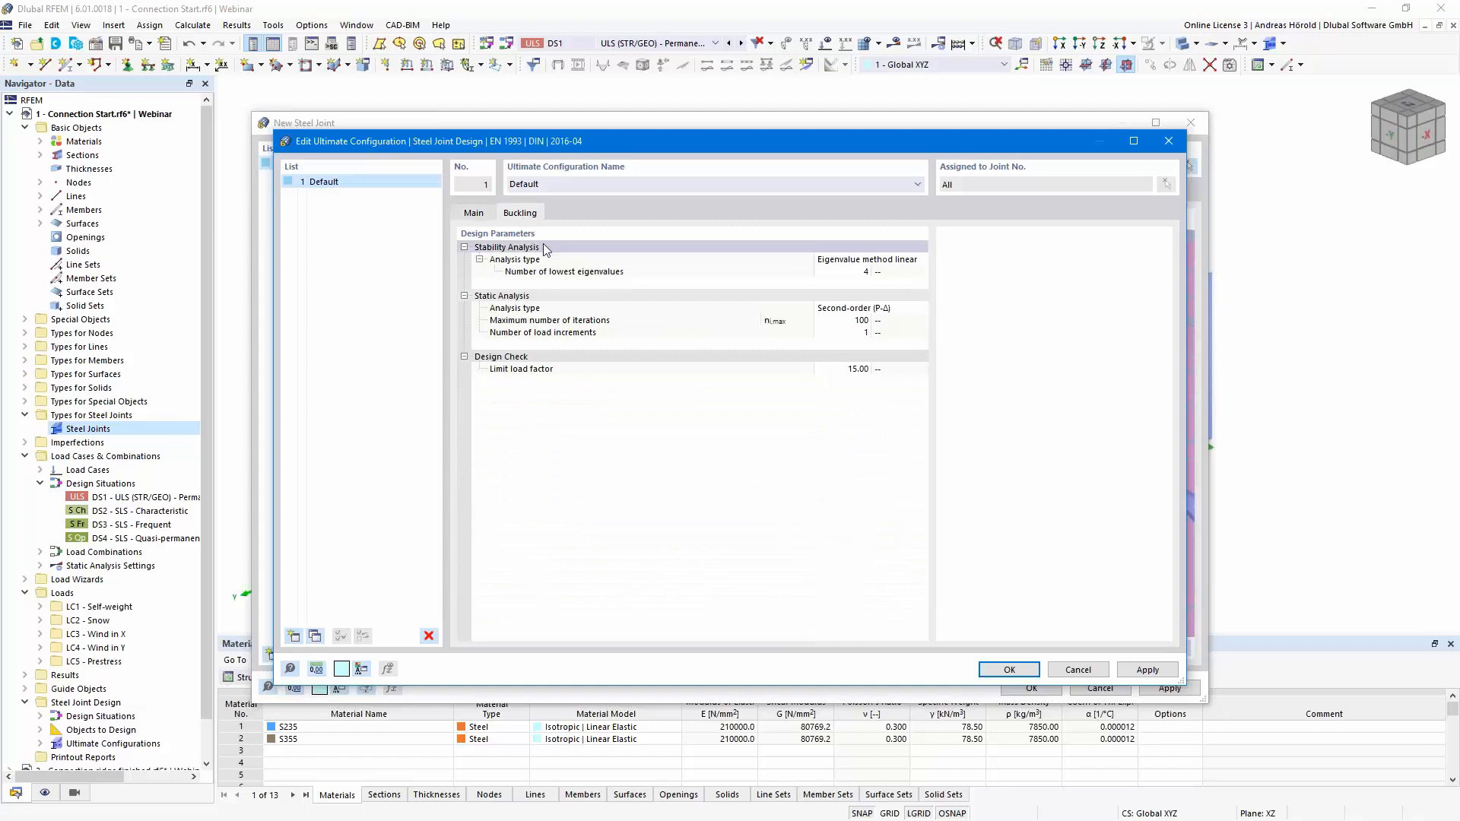
pyautogui.click(867, 273)
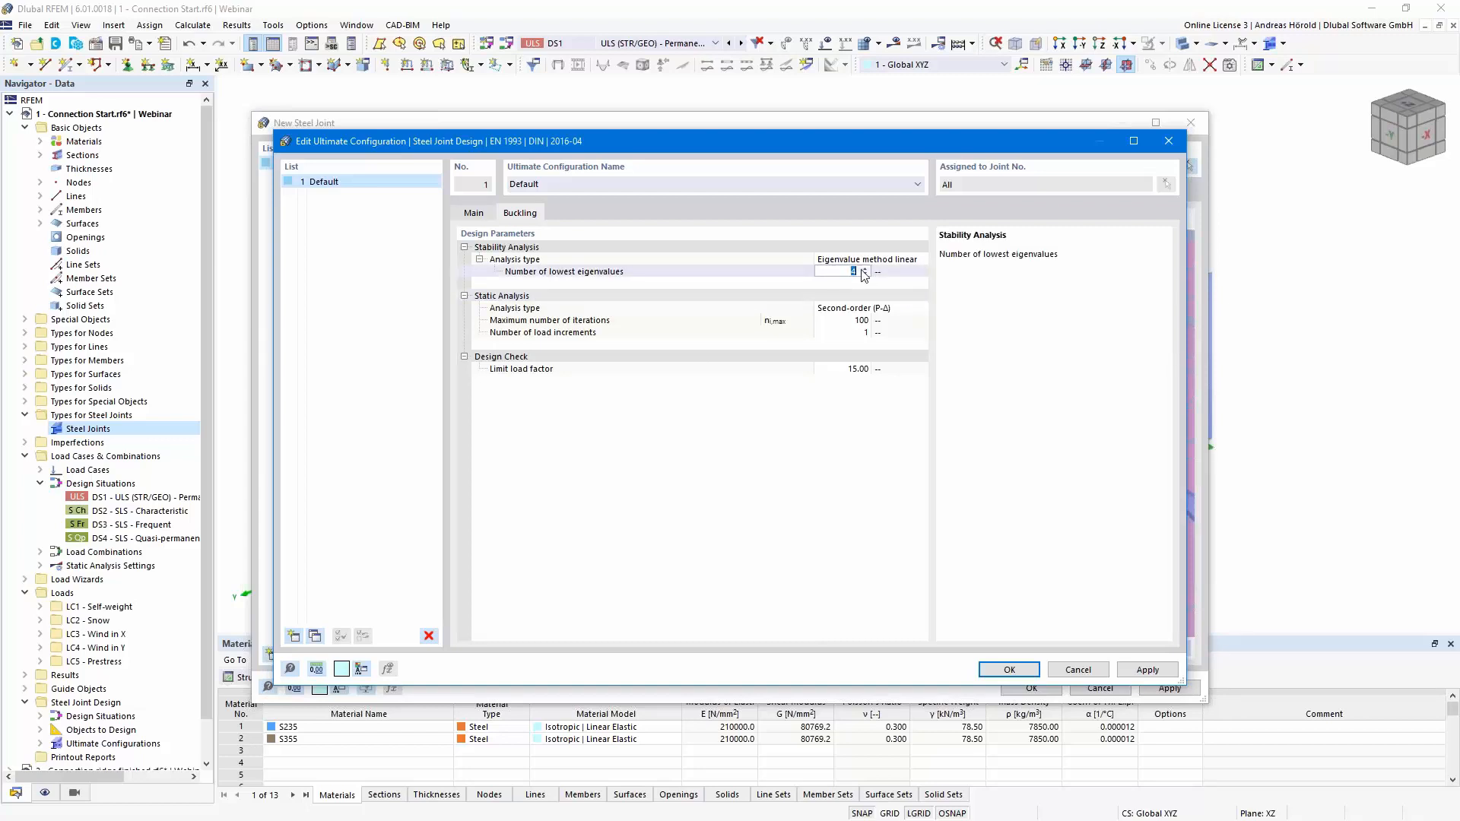
pyautogui.click(865, 269)
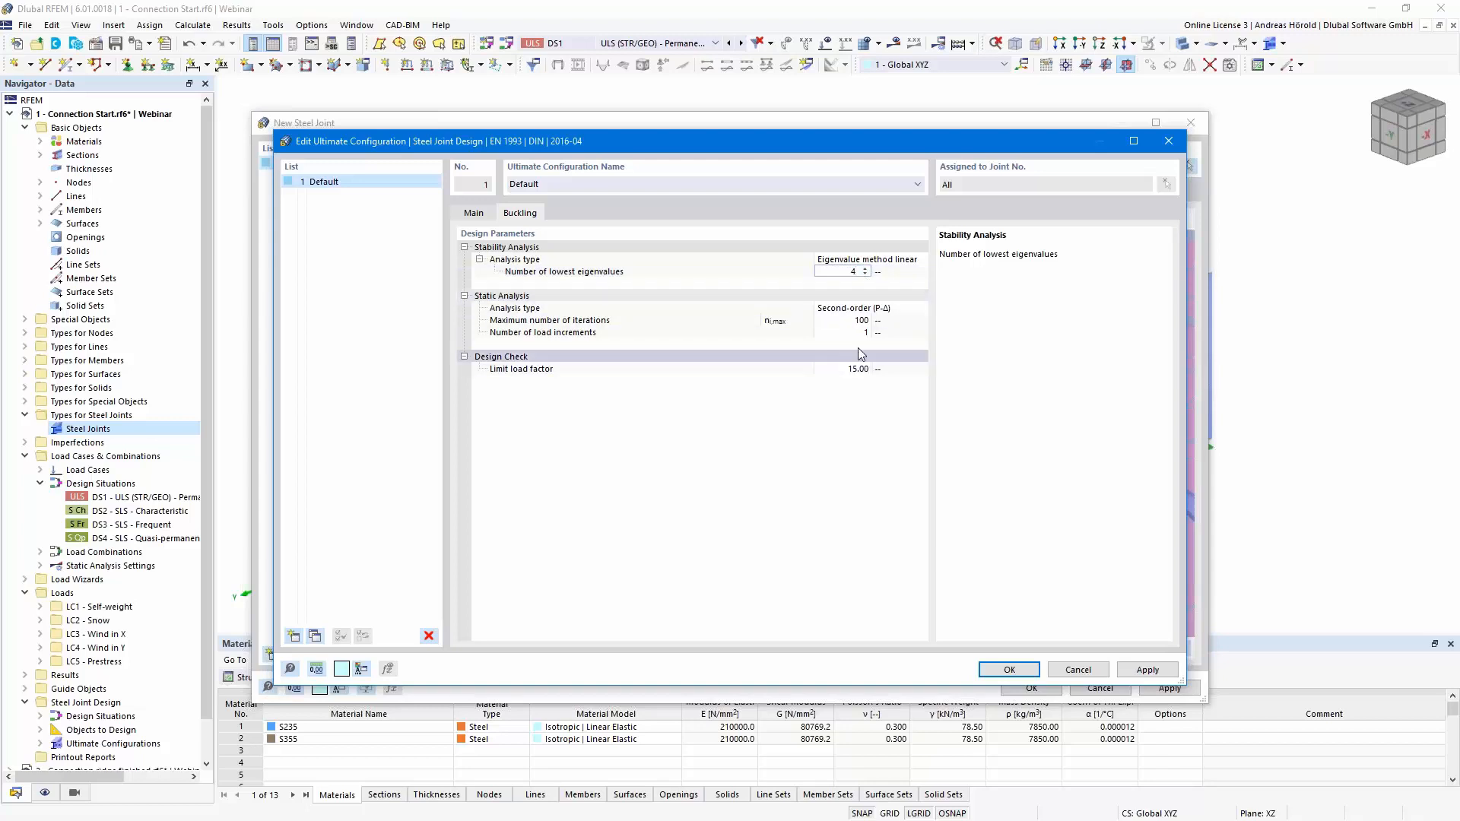
pyautogui.click(850, 369)
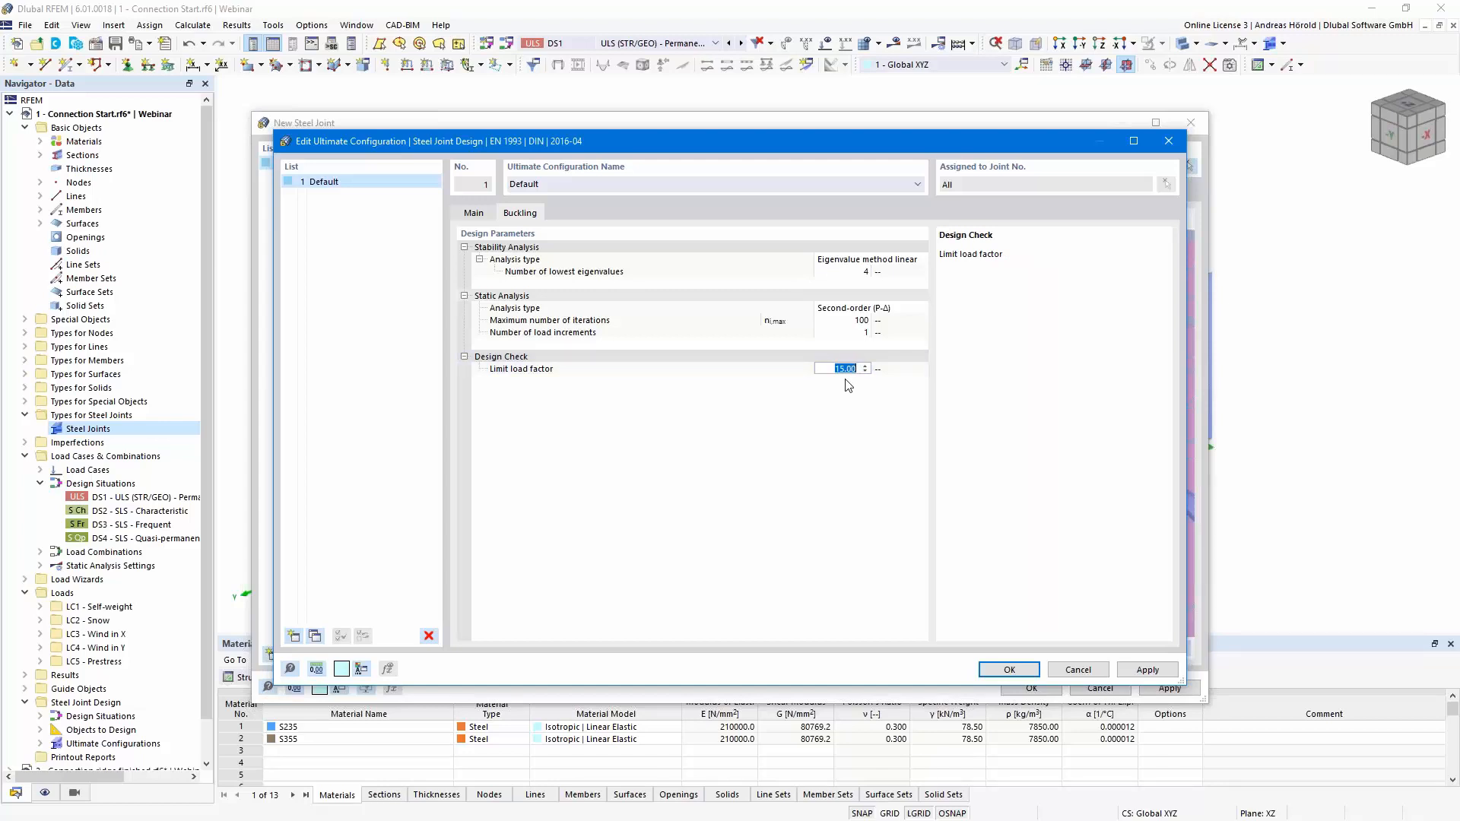
pyautogui.click(1007, 670)
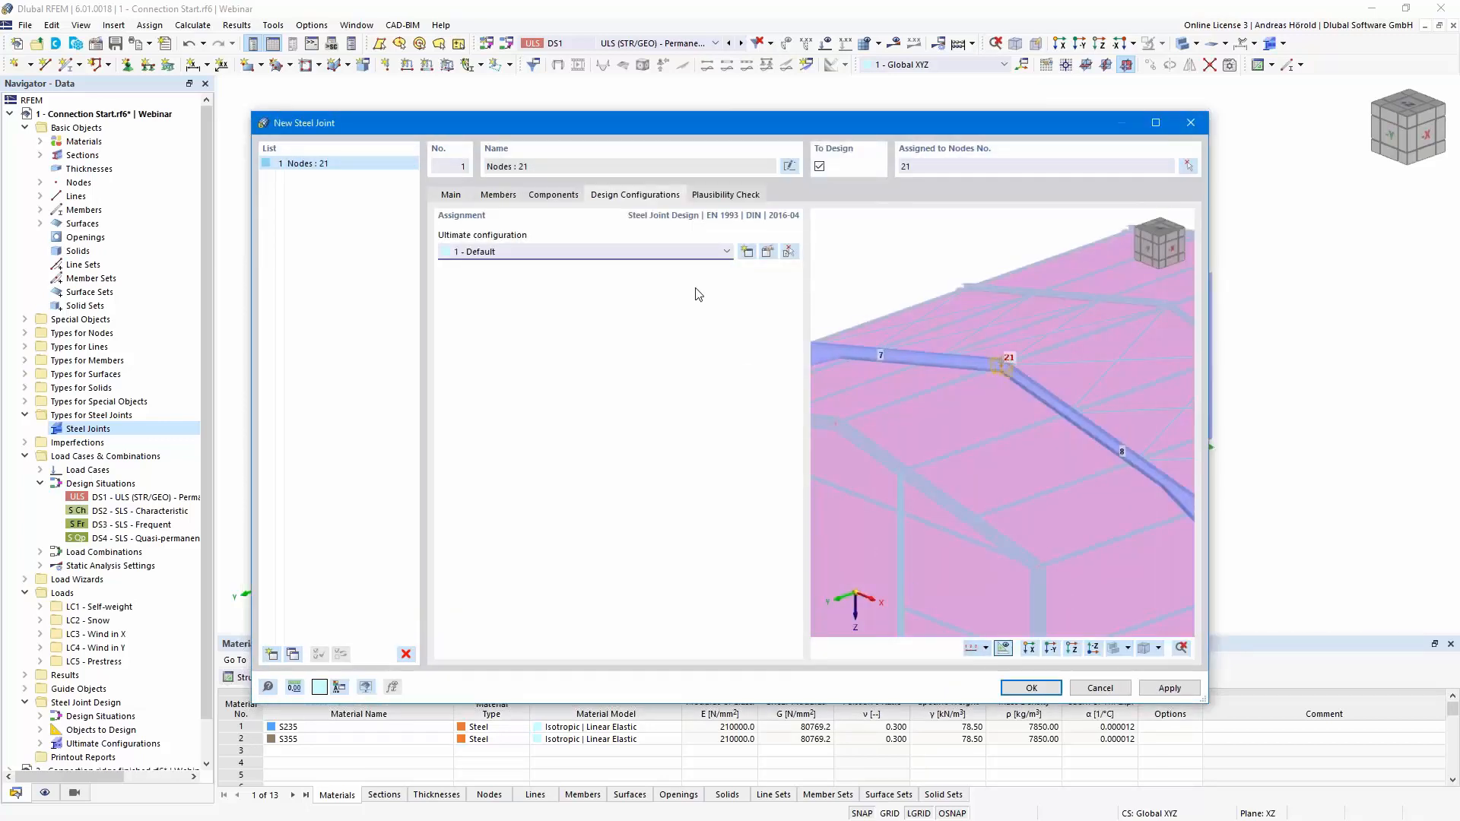
# Review the plausibility check and the 3D preview of the joint at node 21, and confirm the new steel joint.
pyautogui.click(715, 196)
pyautogui.scroll(-4, 892, 418)
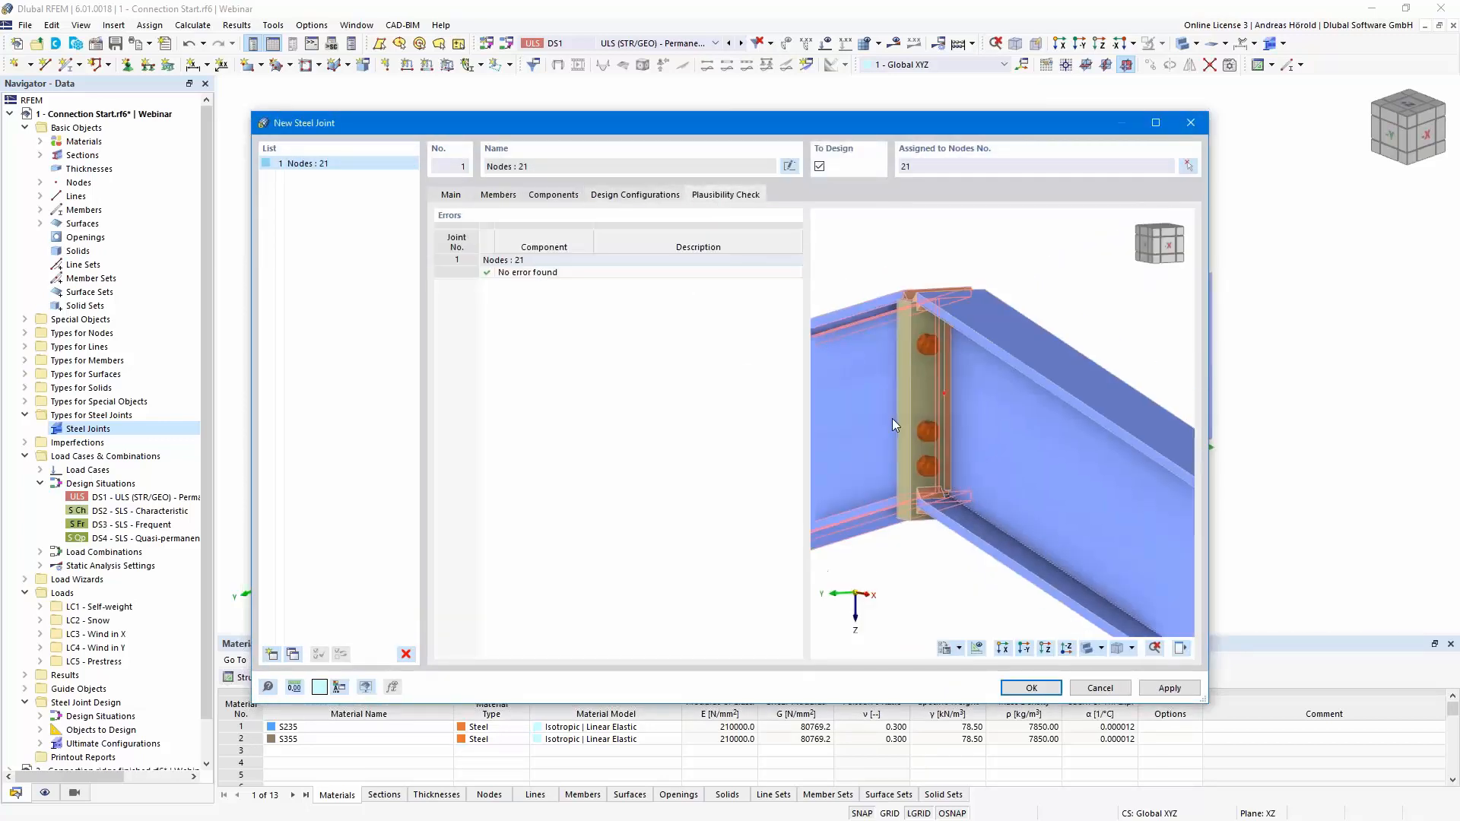
pyautogui.moveTo(892, 418); pyautogui.dragTo(984, 419, button='middle')
pyautogui.scroll(-1, 985, 419)
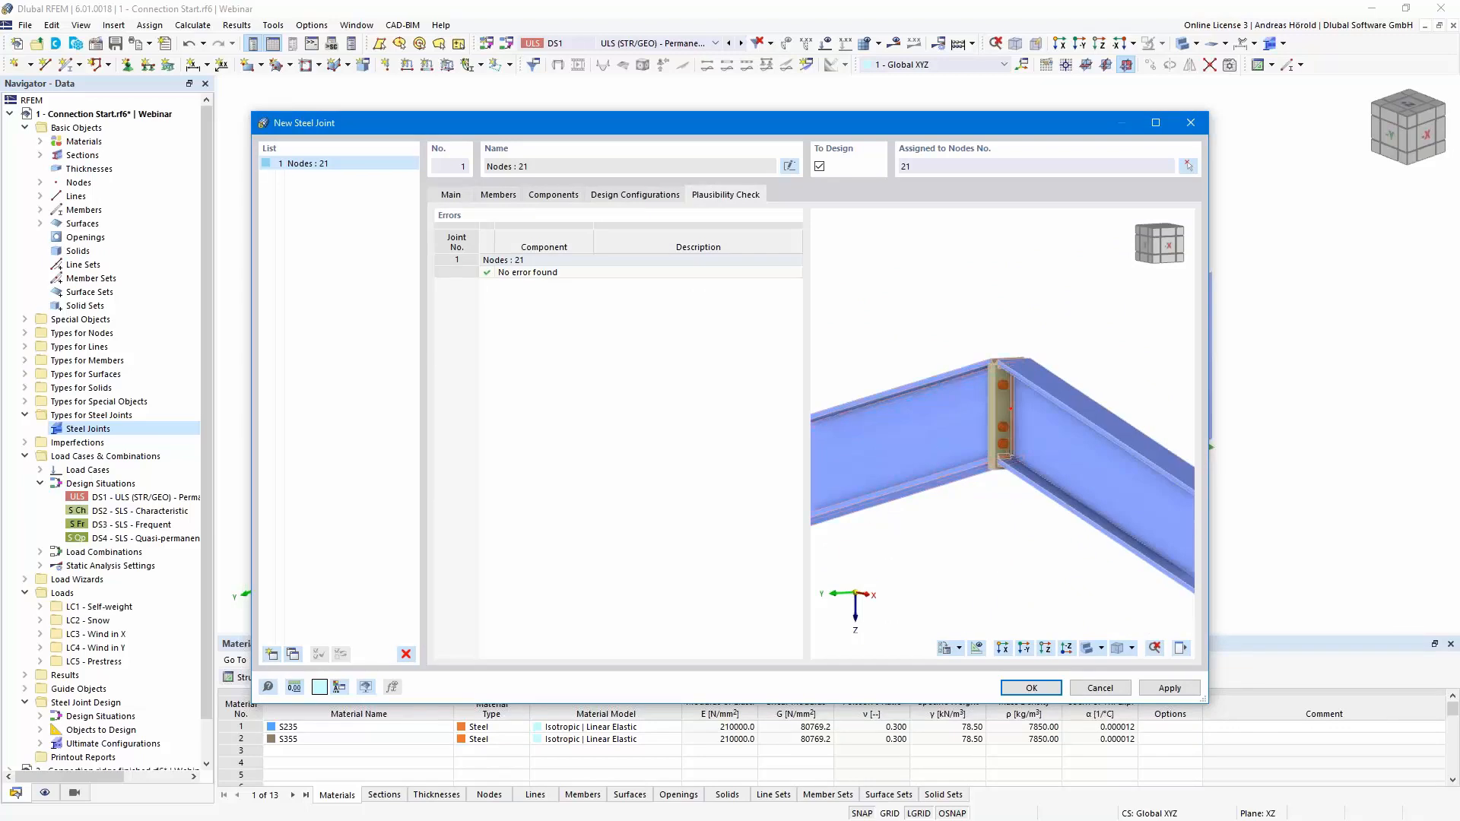
pyautogui.click(1032, 689)
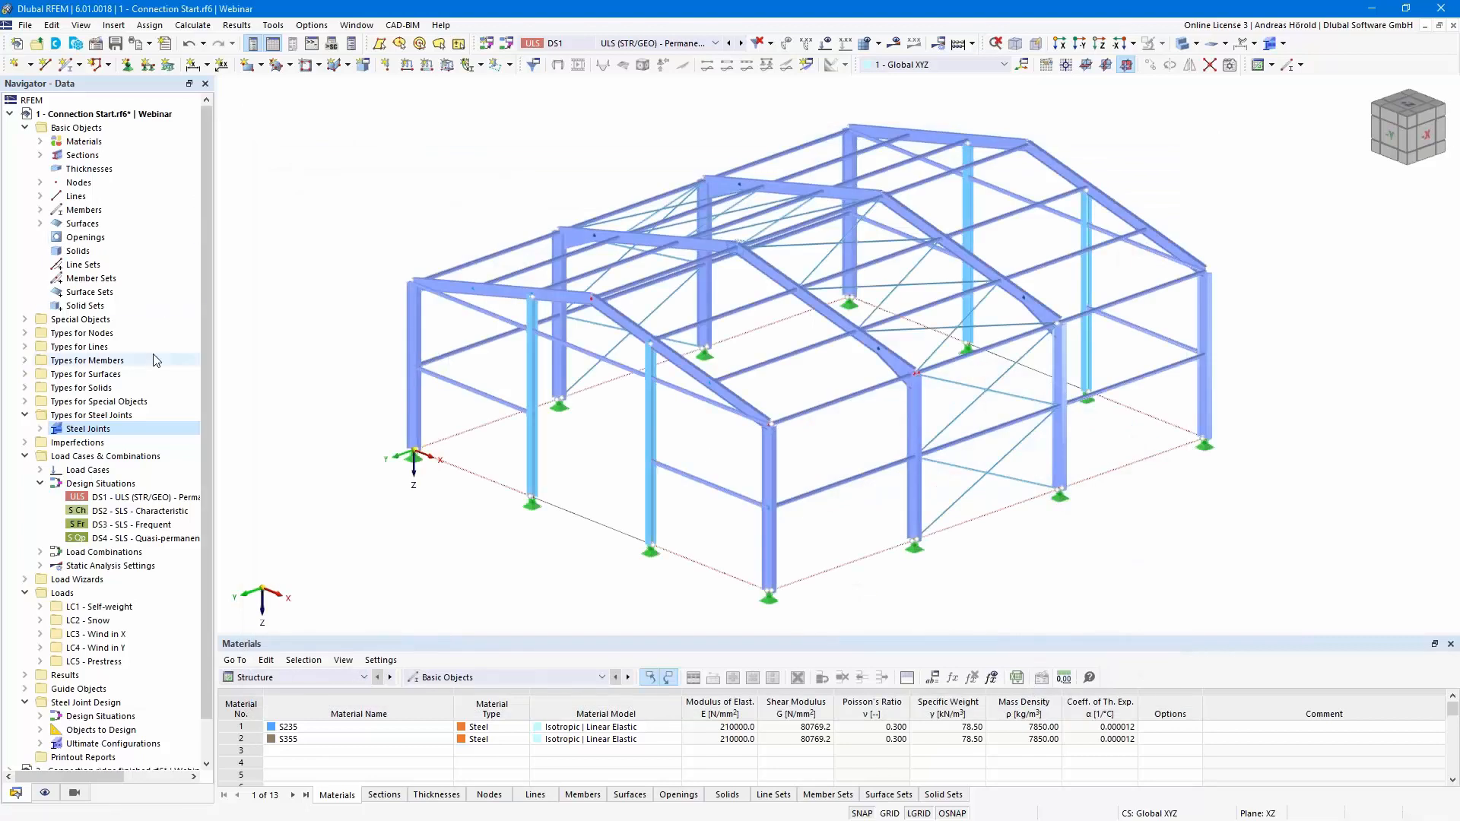
# Switch to the model "2 - Connection ridge finished.rf6" and inspect the coloured design check ratios at the ridge joint.
pyautogui.scroll(-1, 127, 395)
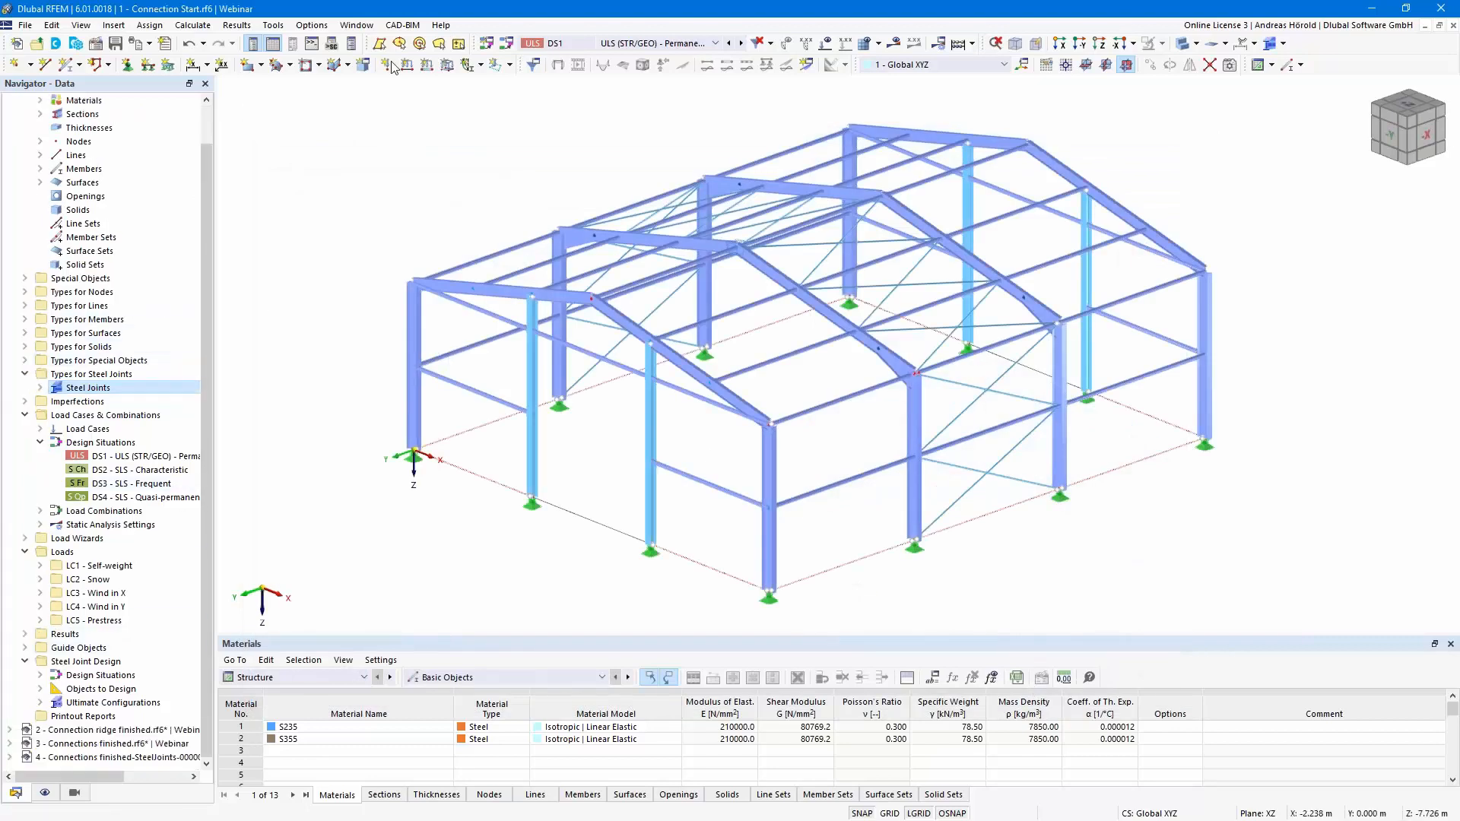
pyautogui.click(358, 26)
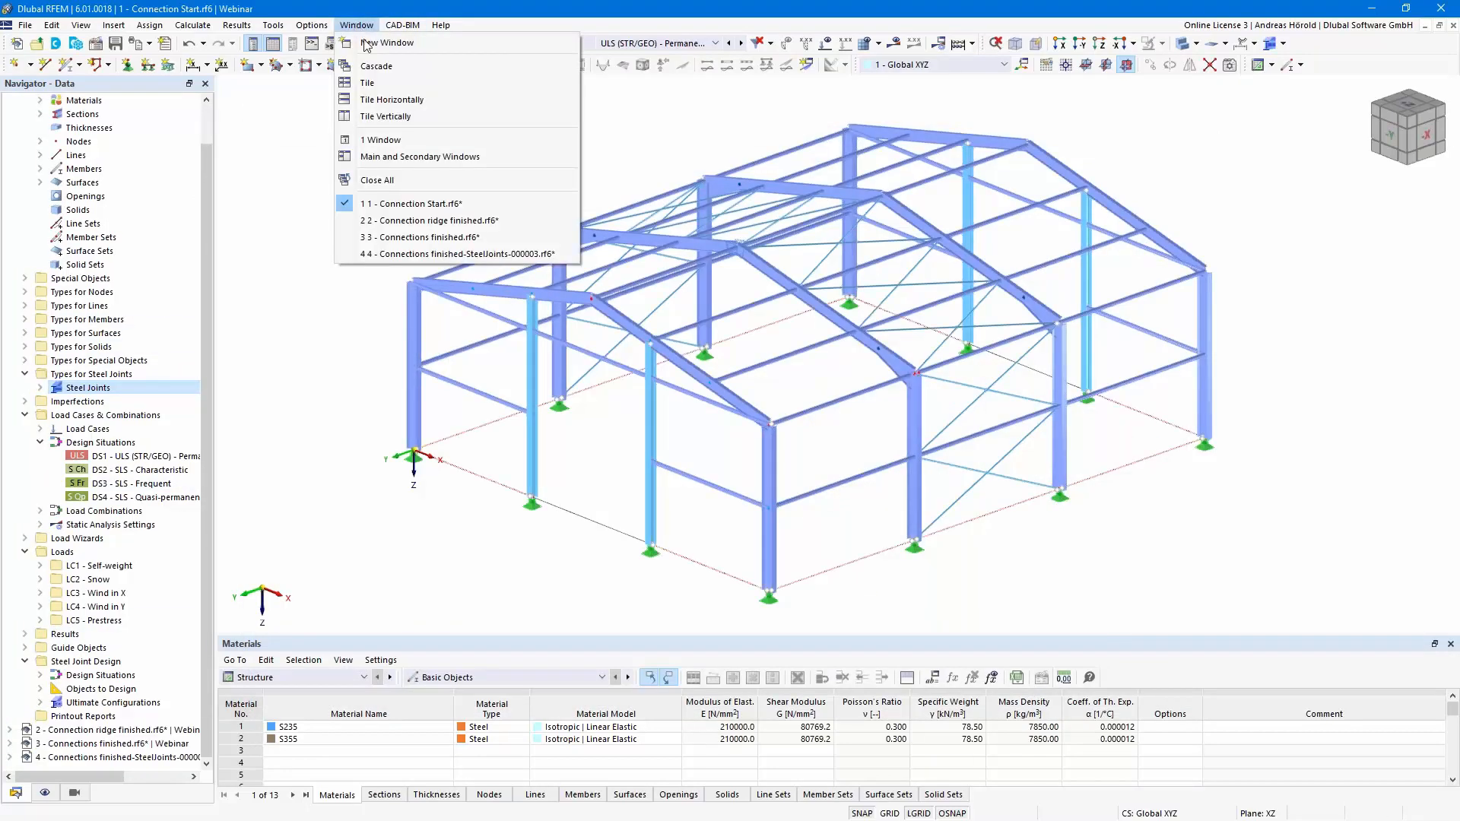
pyautogui.click(432, 222)
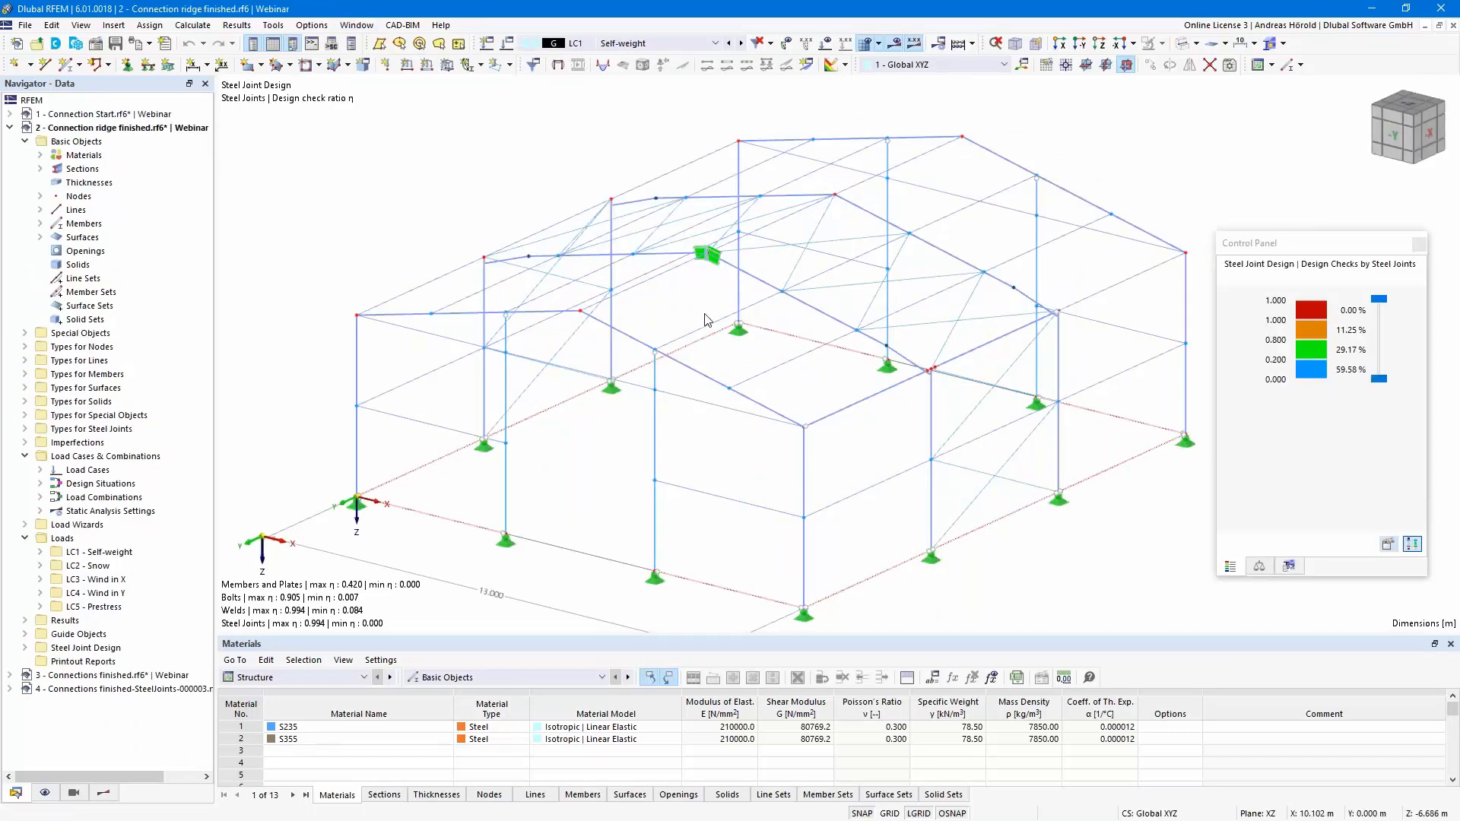
pyautogui.scroll(5, 707, 316)
pyautogui.moveTo(694, 286); pyautogui.dragTo(720, 386, button='middle')
pyautogui.scroll(10, 742, 365)
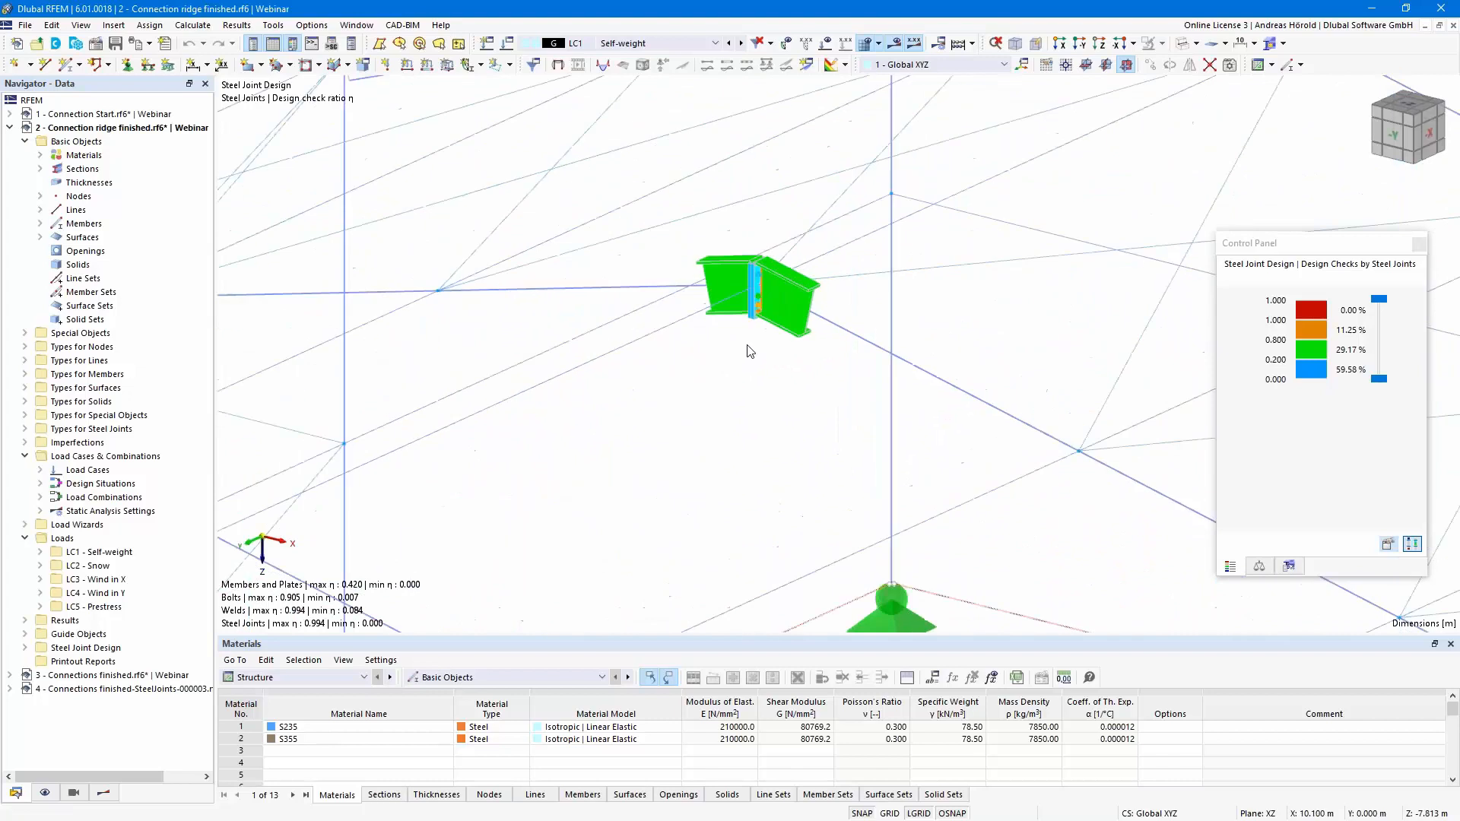
pyautogui.scroll(-4, 745, 447)
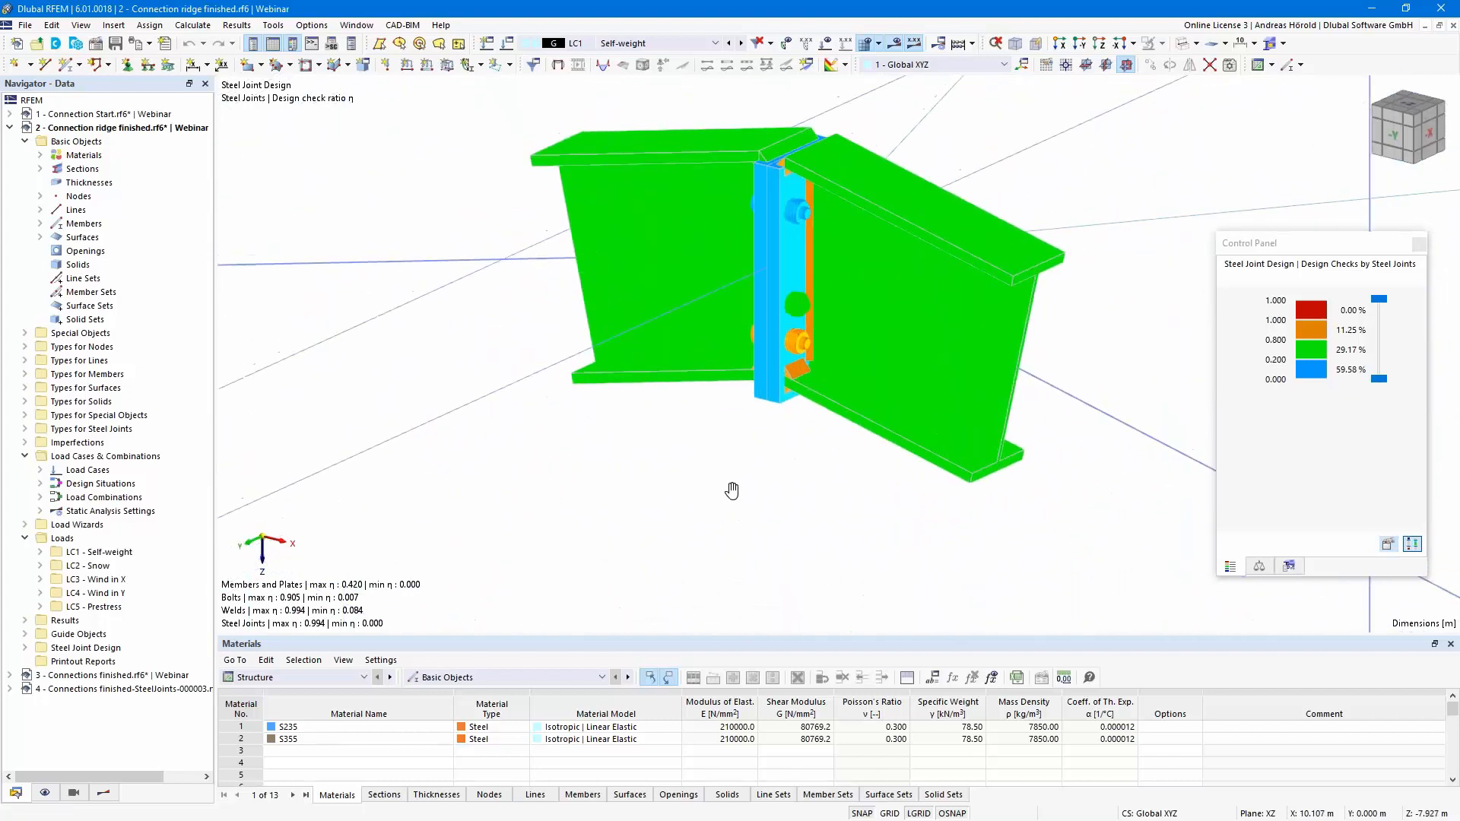
# Show the Steel Joint Design results table with design ratios by joint and enlarge the table area.
pyautogui.click(318, 674)
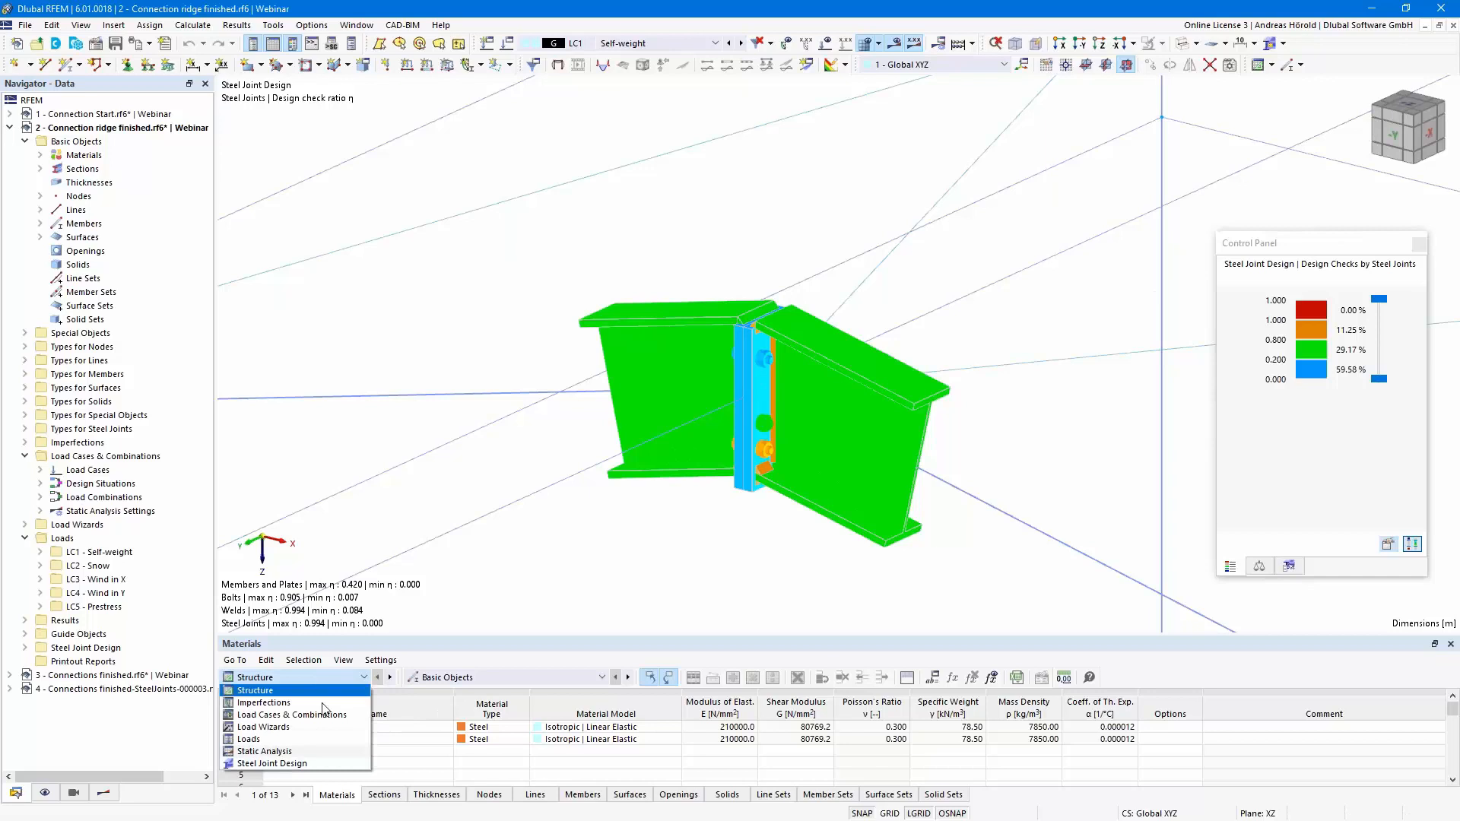
pyautogui.click(318, 764)
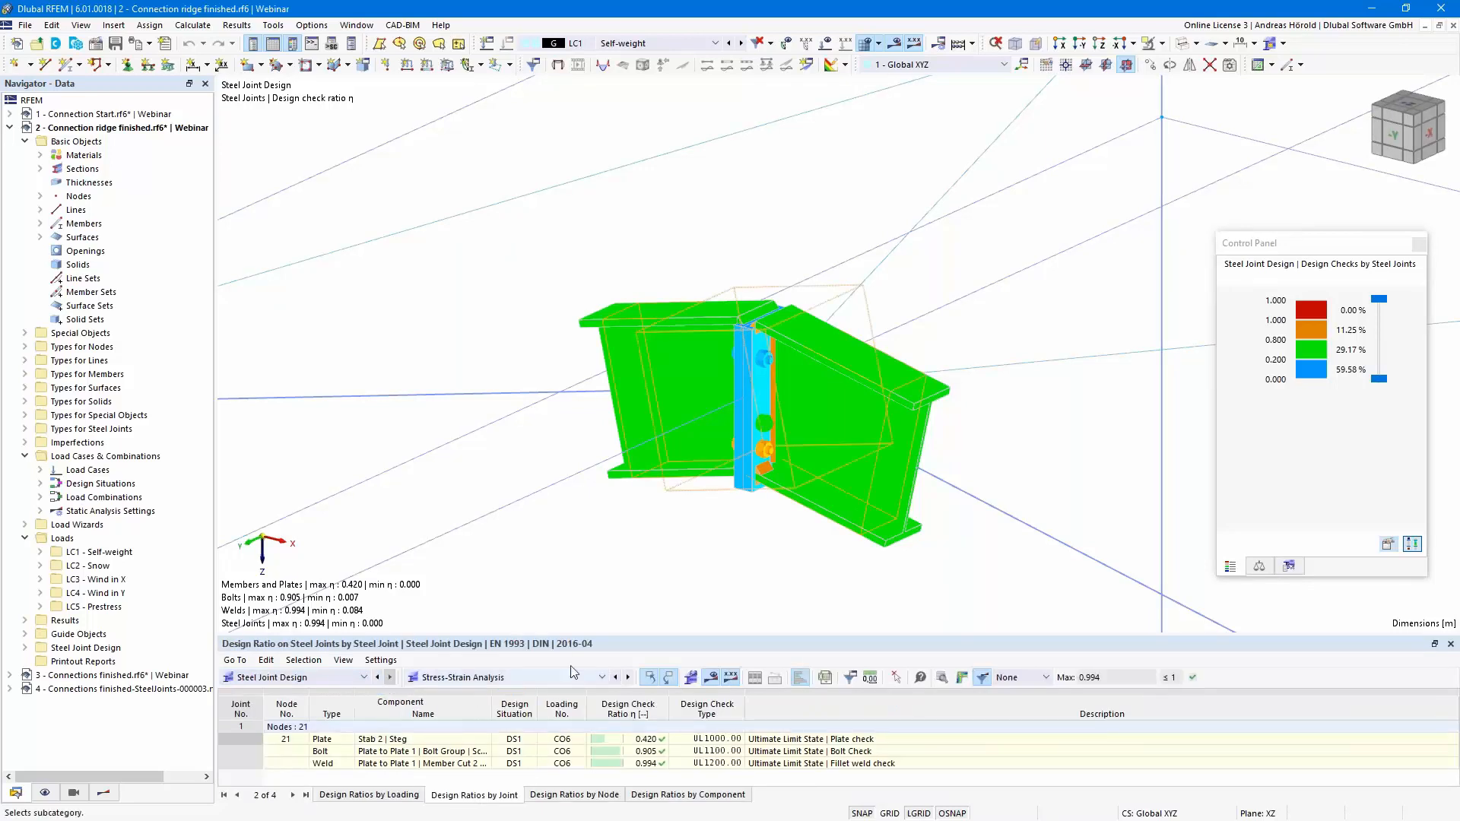
pyautogui.moveTo(595, 635); pyautogui.dragTo(594, 536)
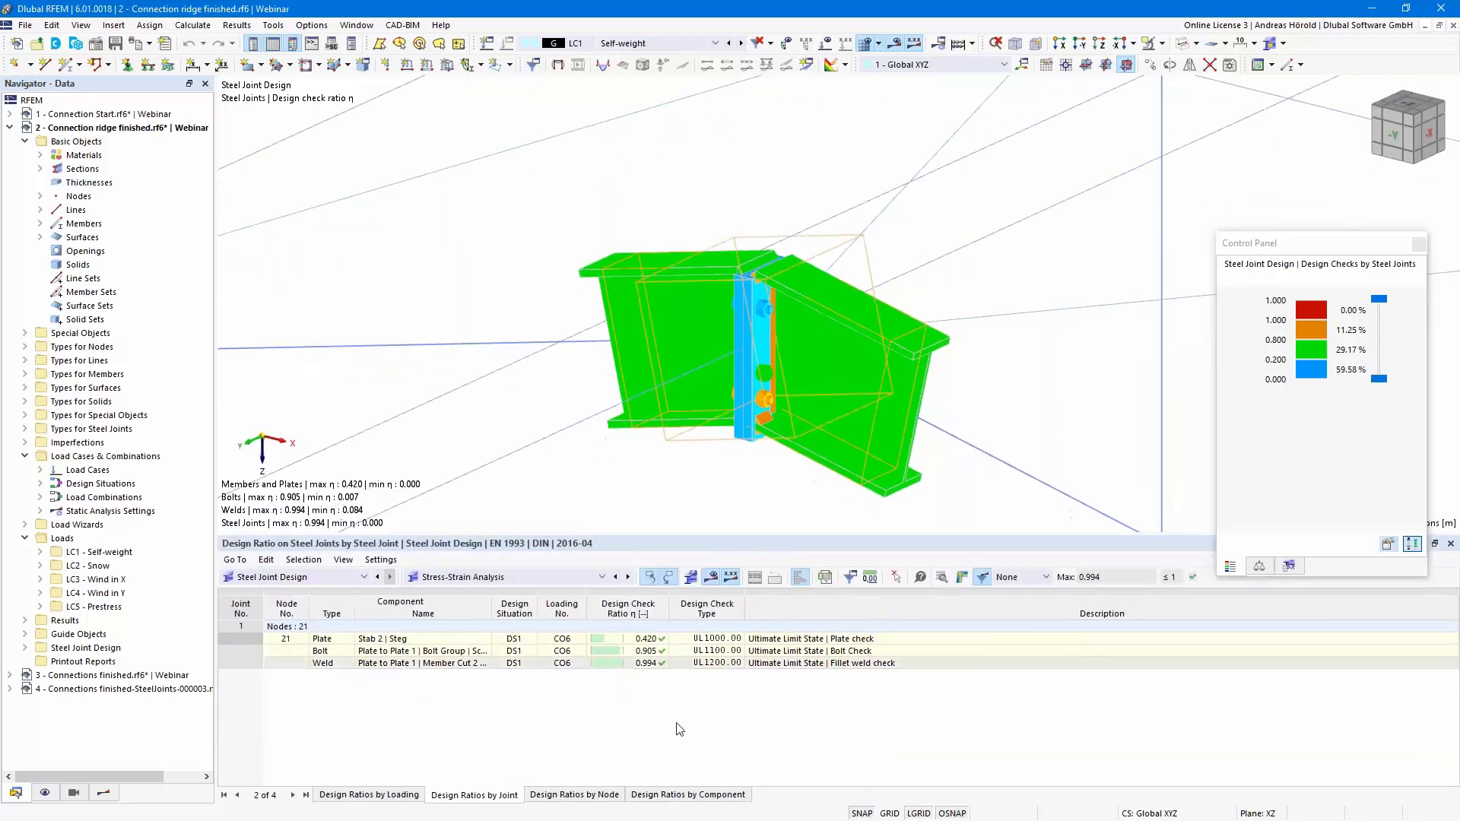
# Open the design check details of the fillet weld check UL1200 and review its formulas.
pyautogui.click(651, 663)
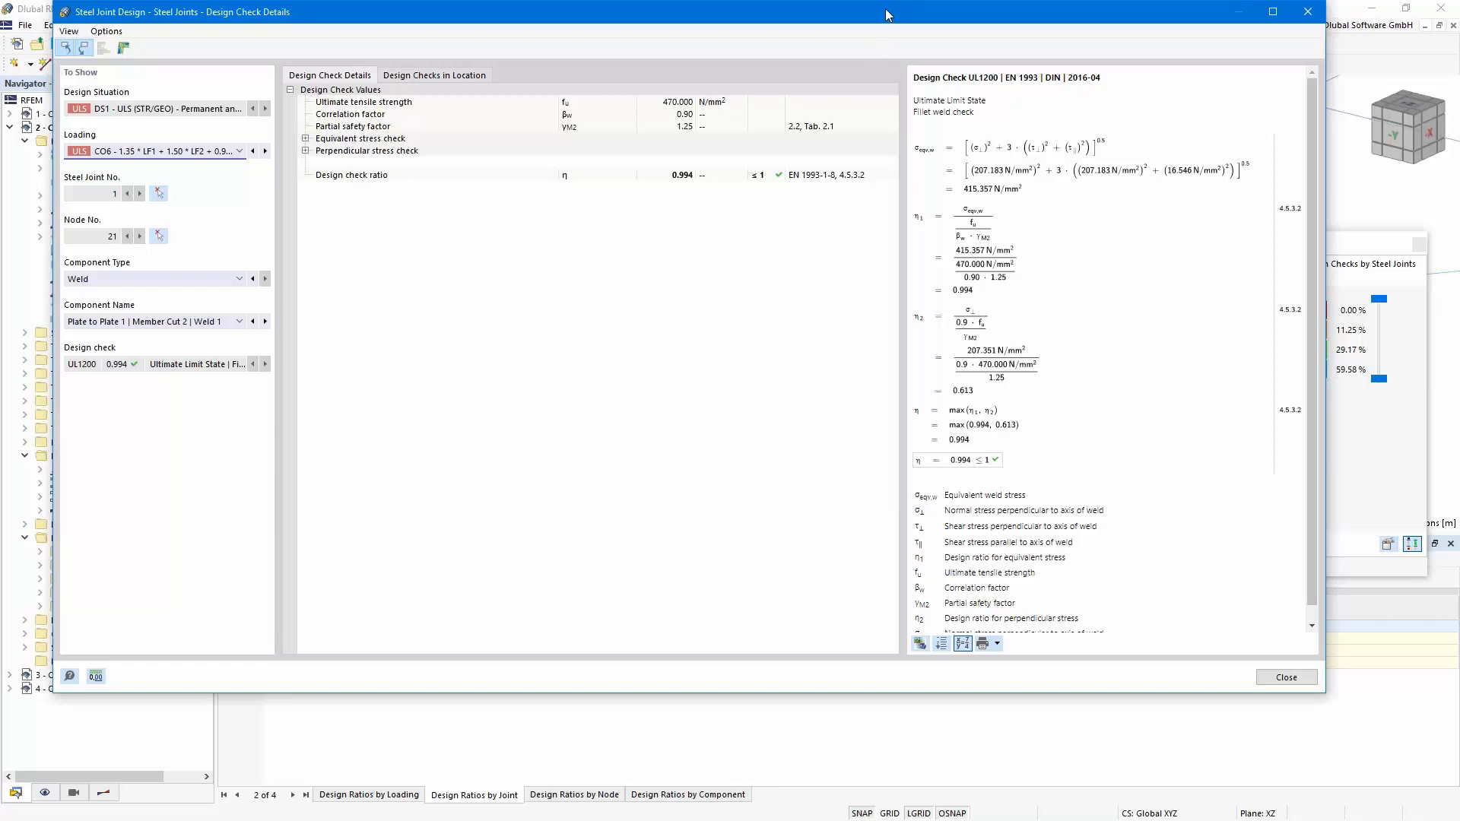
pyautogui.scroll(-1, 1130, 218)
pyautogui.scroll(1, 1129, 224)
# Open the graphical results in the steel joint and examine the plastic strains, bolt forces and member end forces.
pyautogui.click(124, 48)
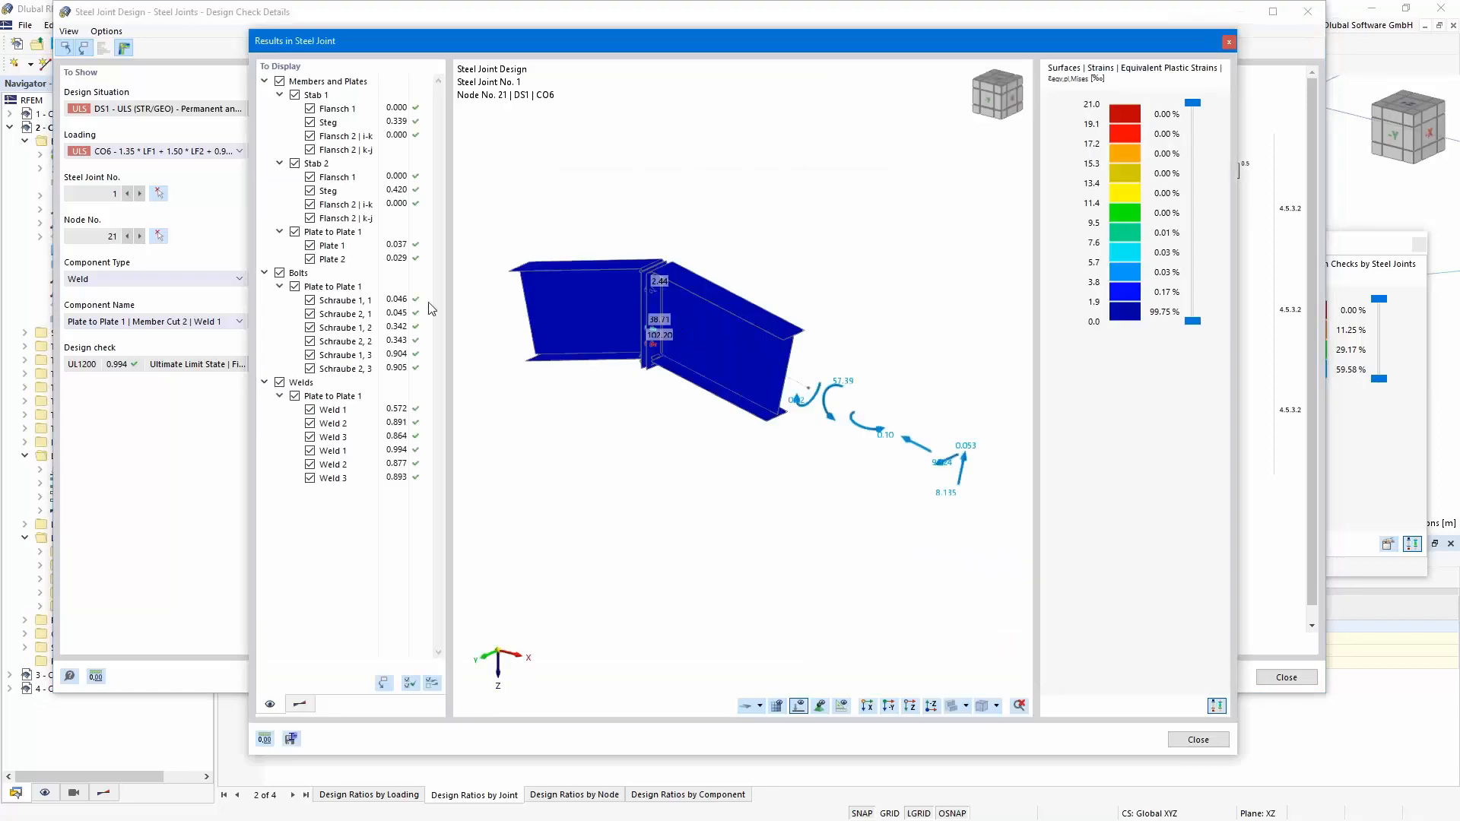
pyautogui.scroll(2, 629, 405)
pyautogui.moveTo(629, 405); pyautogui.dragTo(666, 433, button='middle')
pyautogui.scroll(-2, 662, 430)
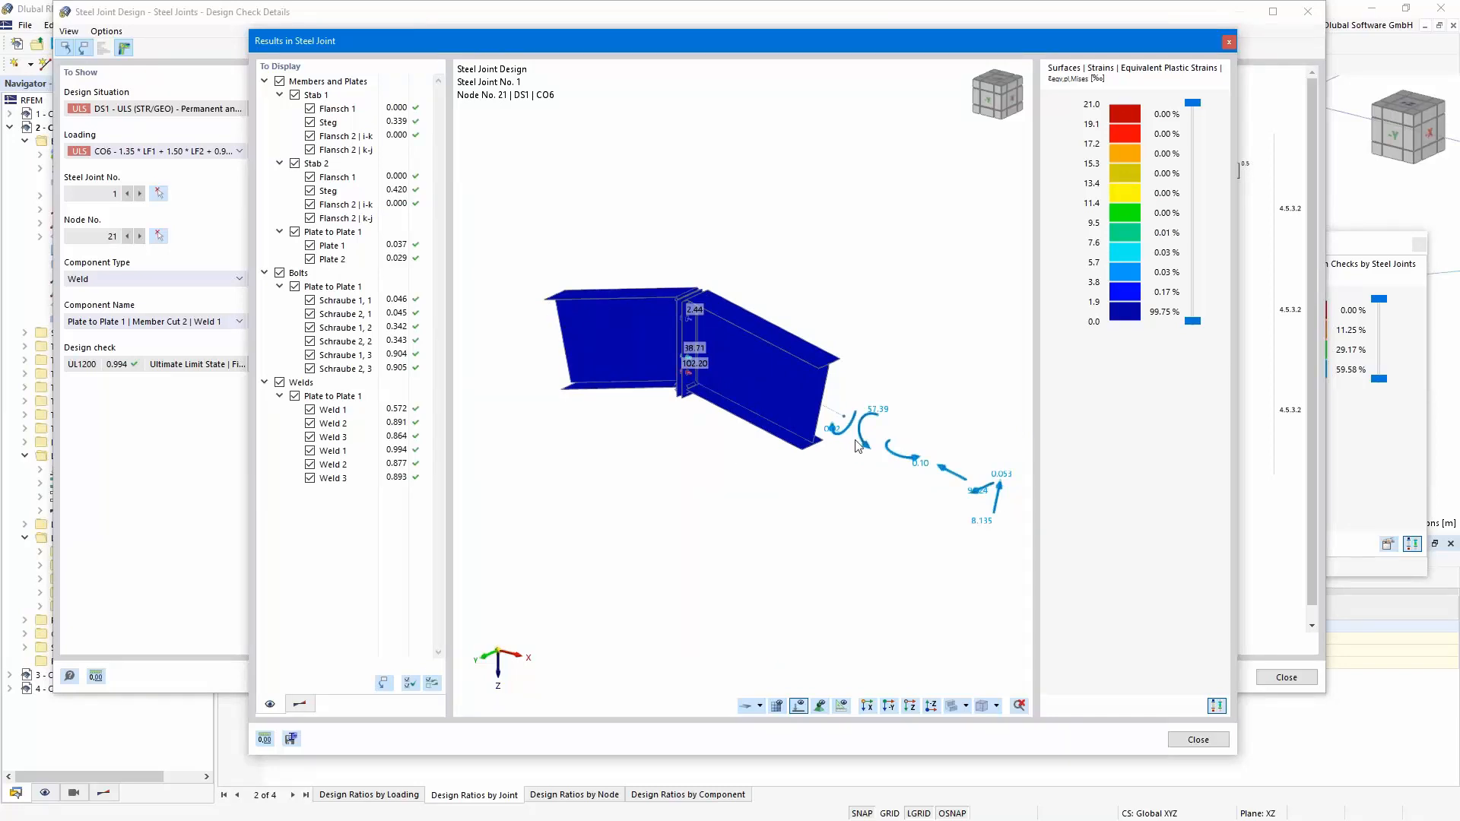
pyautogui.scroll(1, 838, 422)
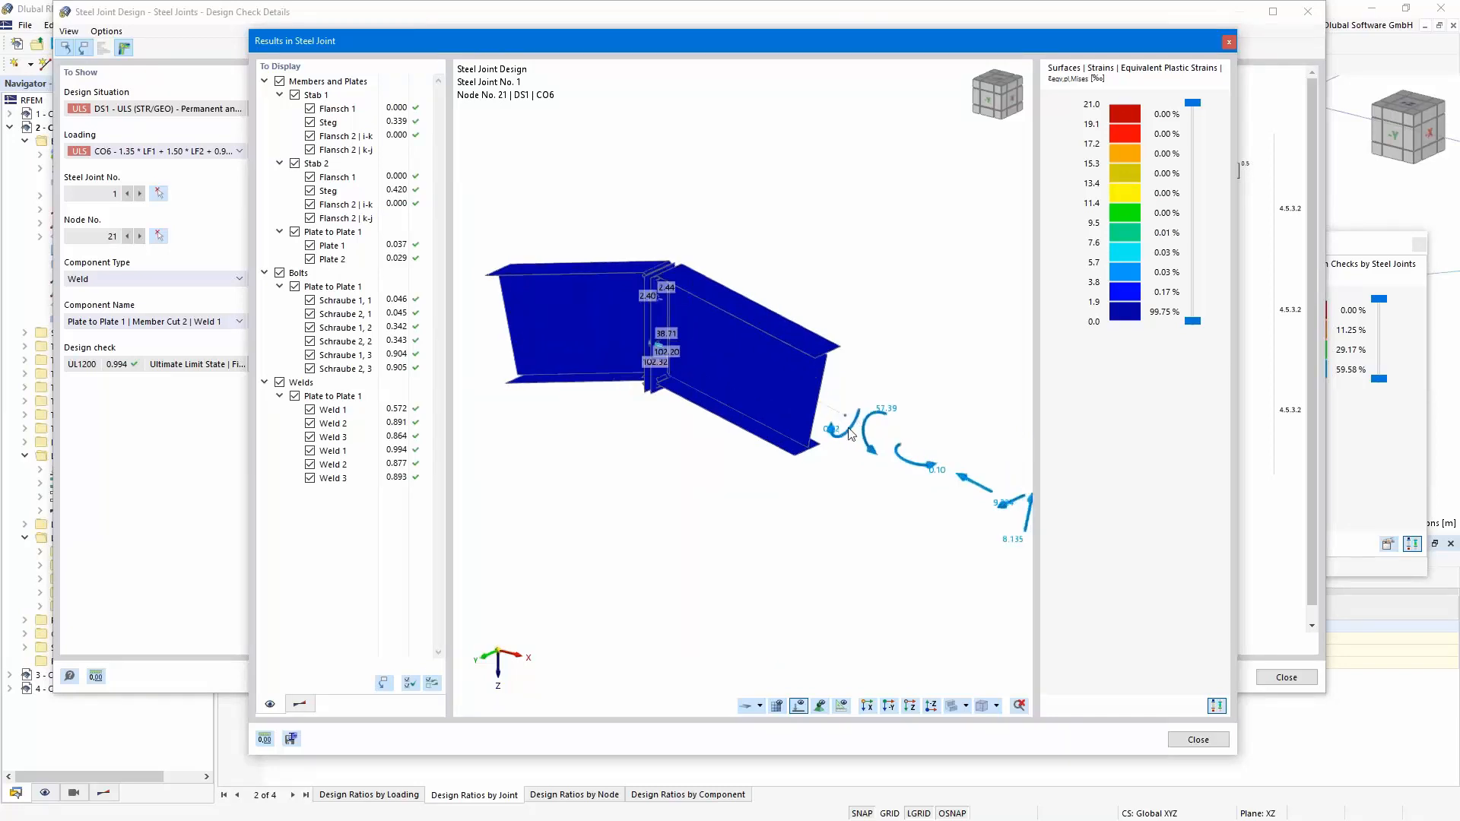
pyautogui.scroll(1, 953, 484)
pyautogui.moveTo(953, 484); pyautogui.dragTo(864, 441, button='middle')
pyautogui.scroll(-1, 862, 441)
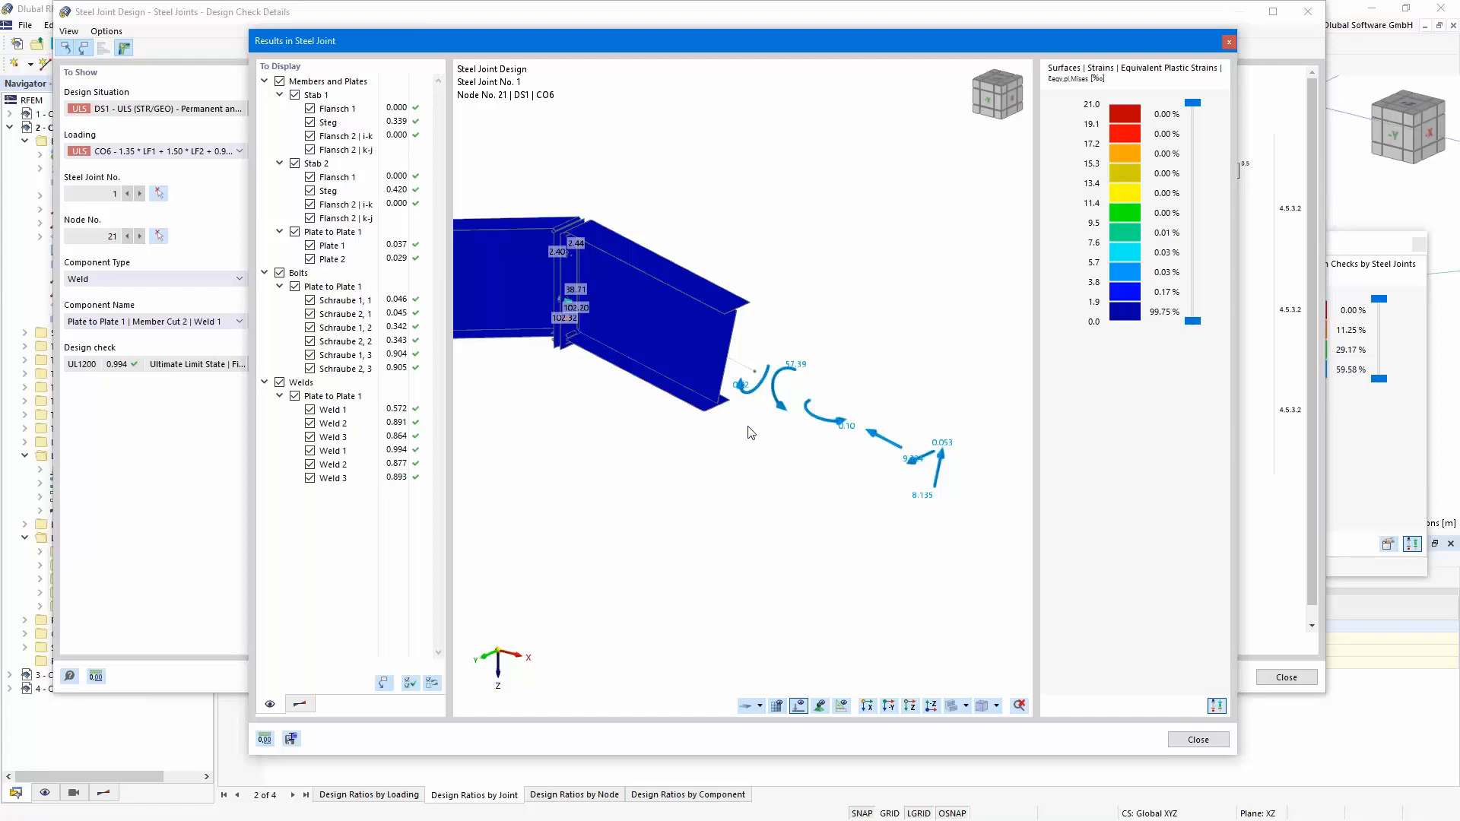
pyautogui.scroll(-1, 547, 463)
pyautogui.moveTo(545, 463); pyautogui.dragTo(632, 471, button='middle')
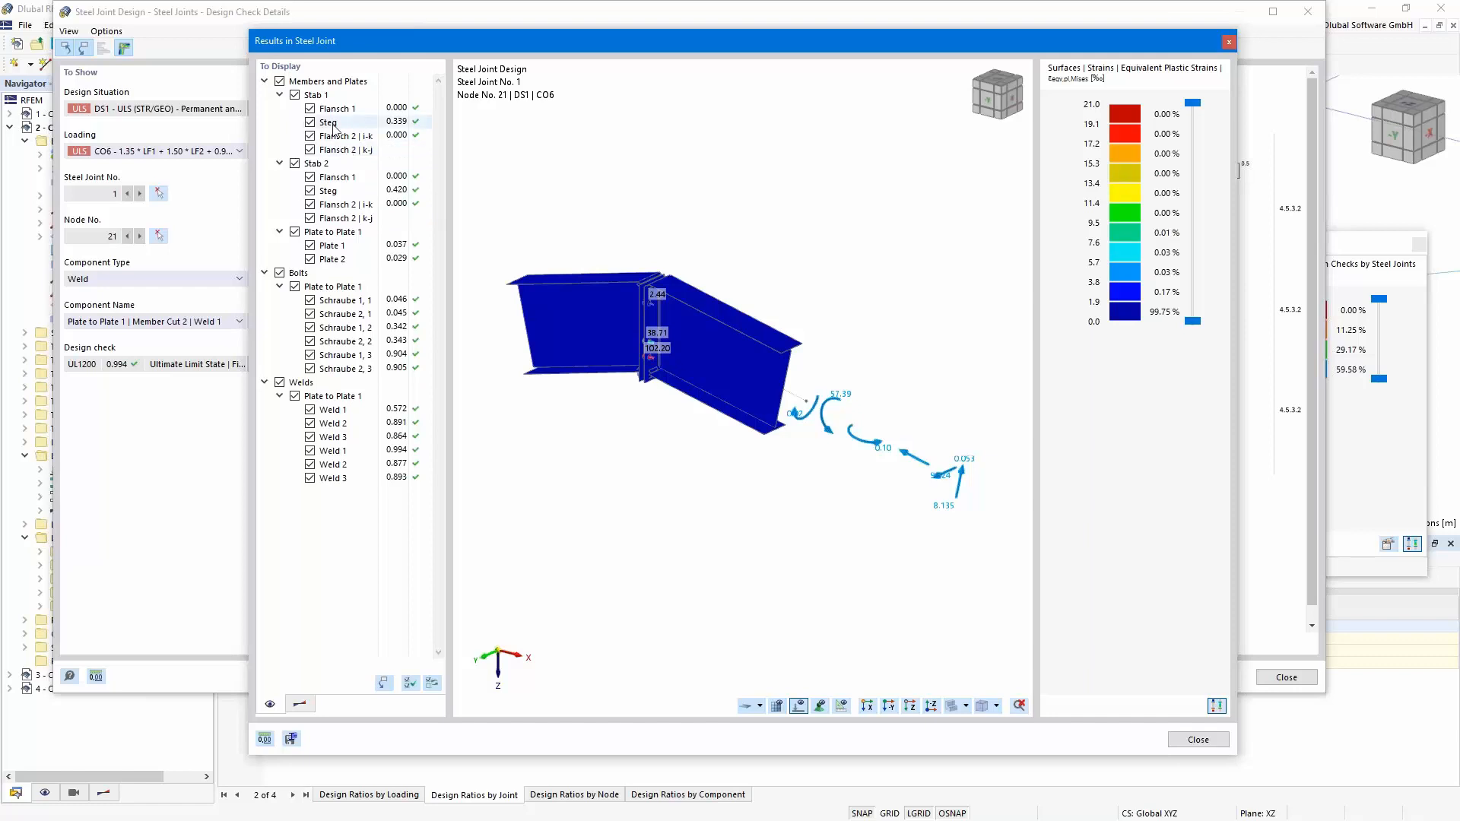
# Hide the members and plates and the bolts to inspect the weld results alone, and close the joint results.
pyautogui.click(280, 81)
pyautogui.scroll(5, 613, 323)
pyautogui.scroll(4, 776, 391)
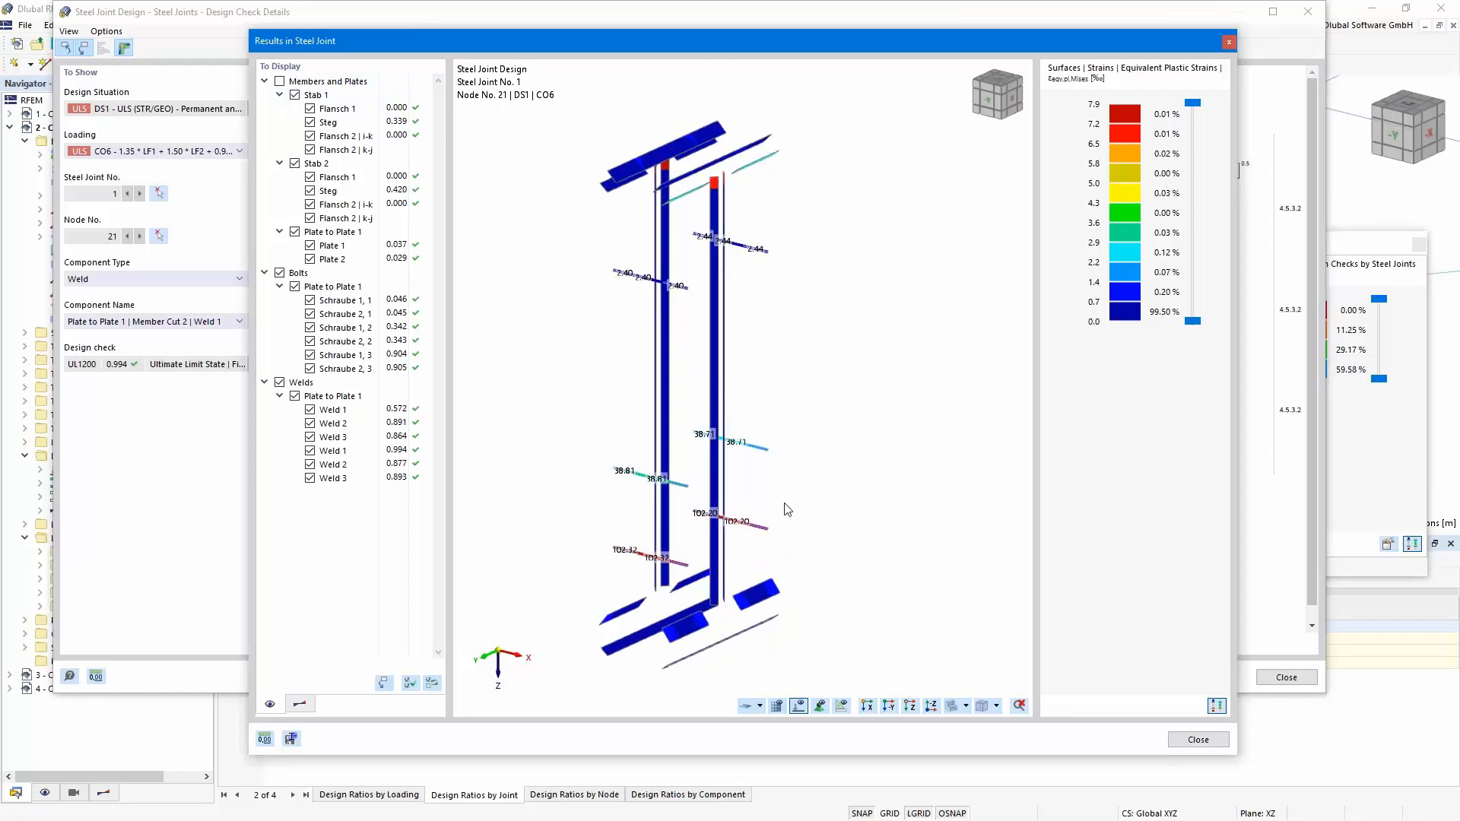
pyautogui.click(281, 274)
pyautogui.keyDown('ctrl'); pyautogui.moveTo(854, 347); pyautogui.dragTo(808, 353, button='middle'); pyautogui.keyUp('ctrl')
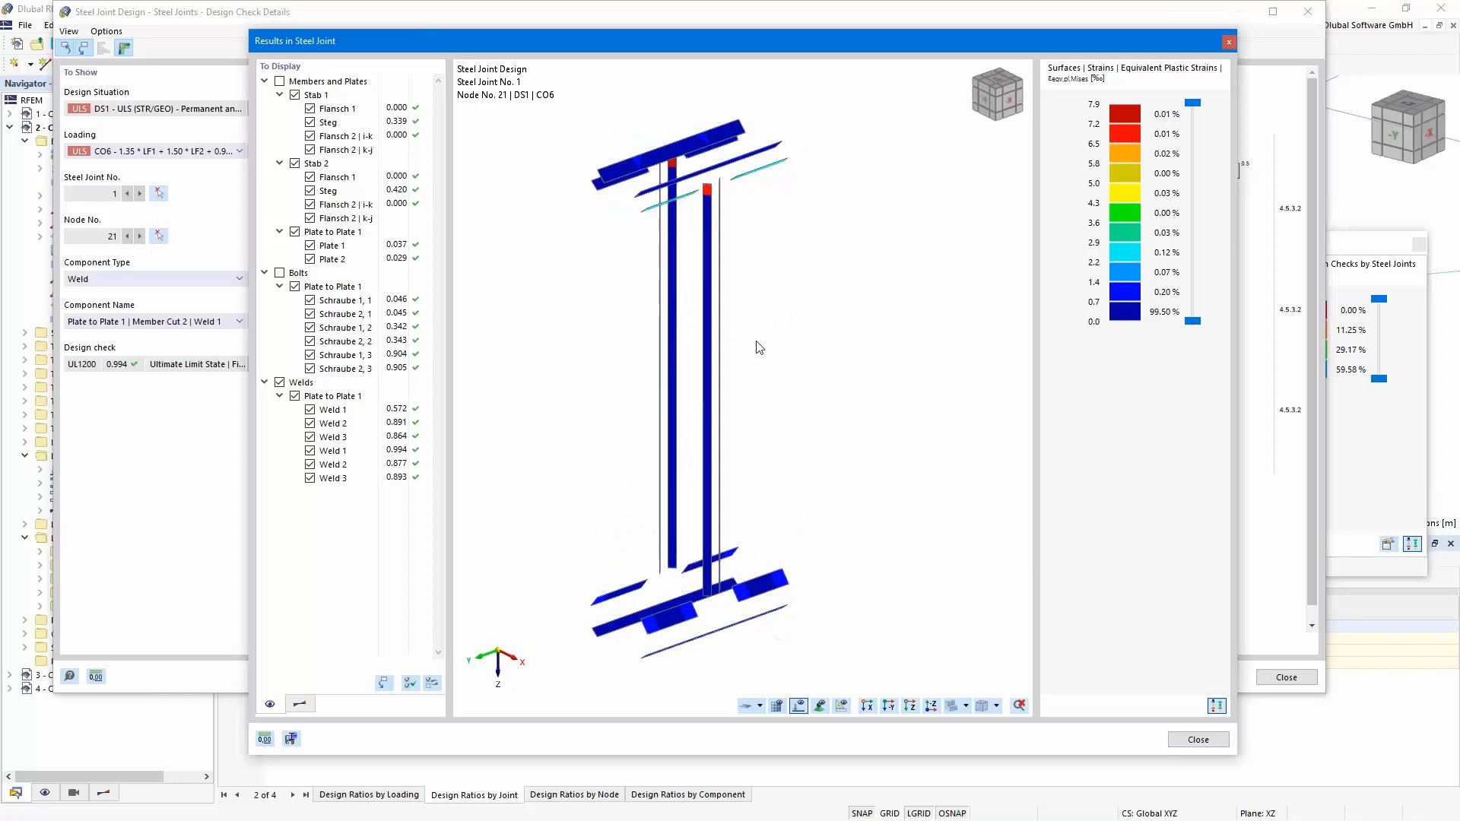
pyautogui.click(1229, 43)
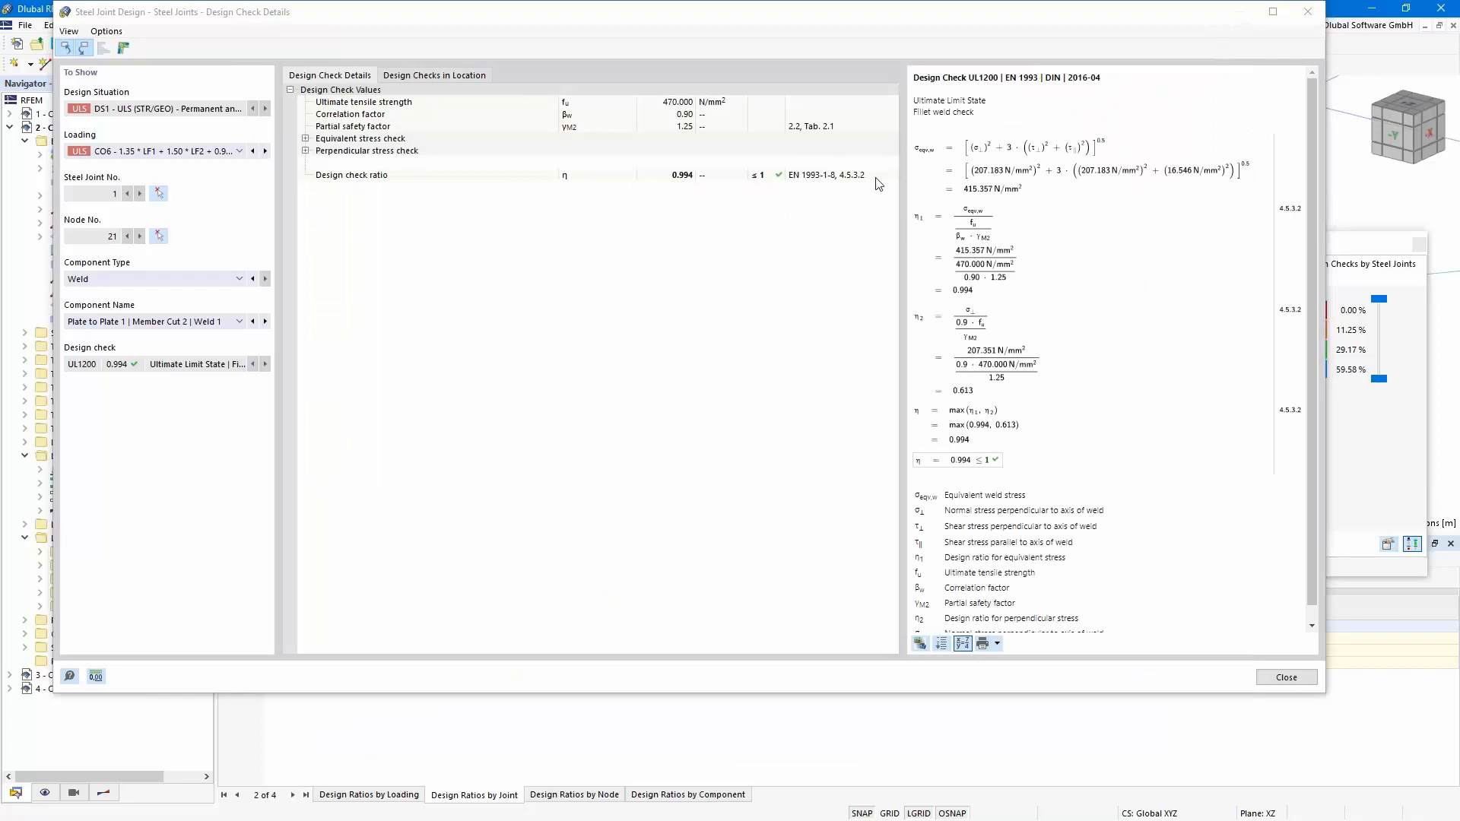
# Close the design check details and shrink the results table to give the model view more height.
pyautogui.click(1308, 13)
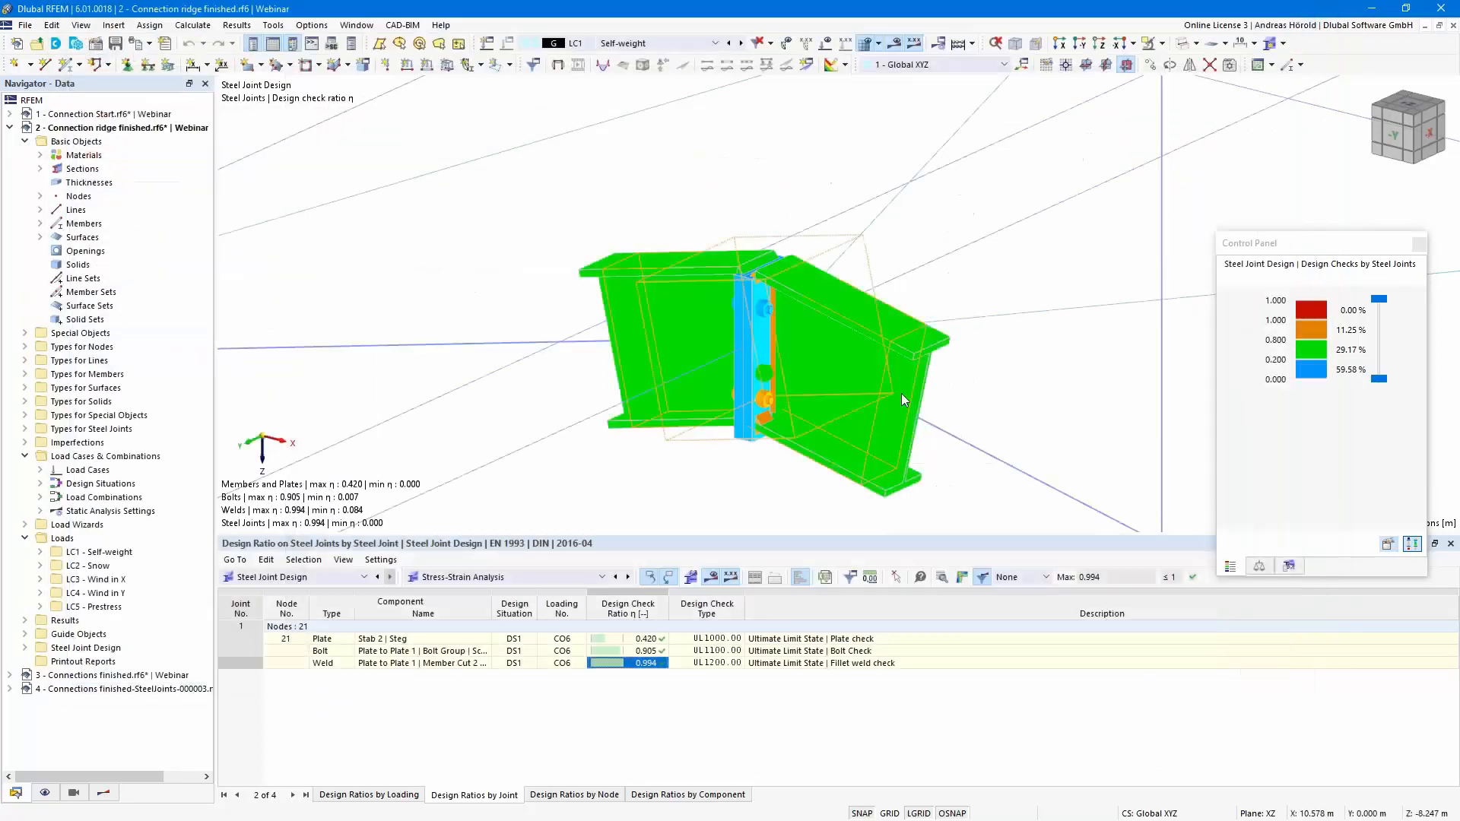
pyautogui.scroll(-1, 805, 399)
pyautogui.moveTo(805, 398); pyautogui.dragTo(847, 294, button='middle')
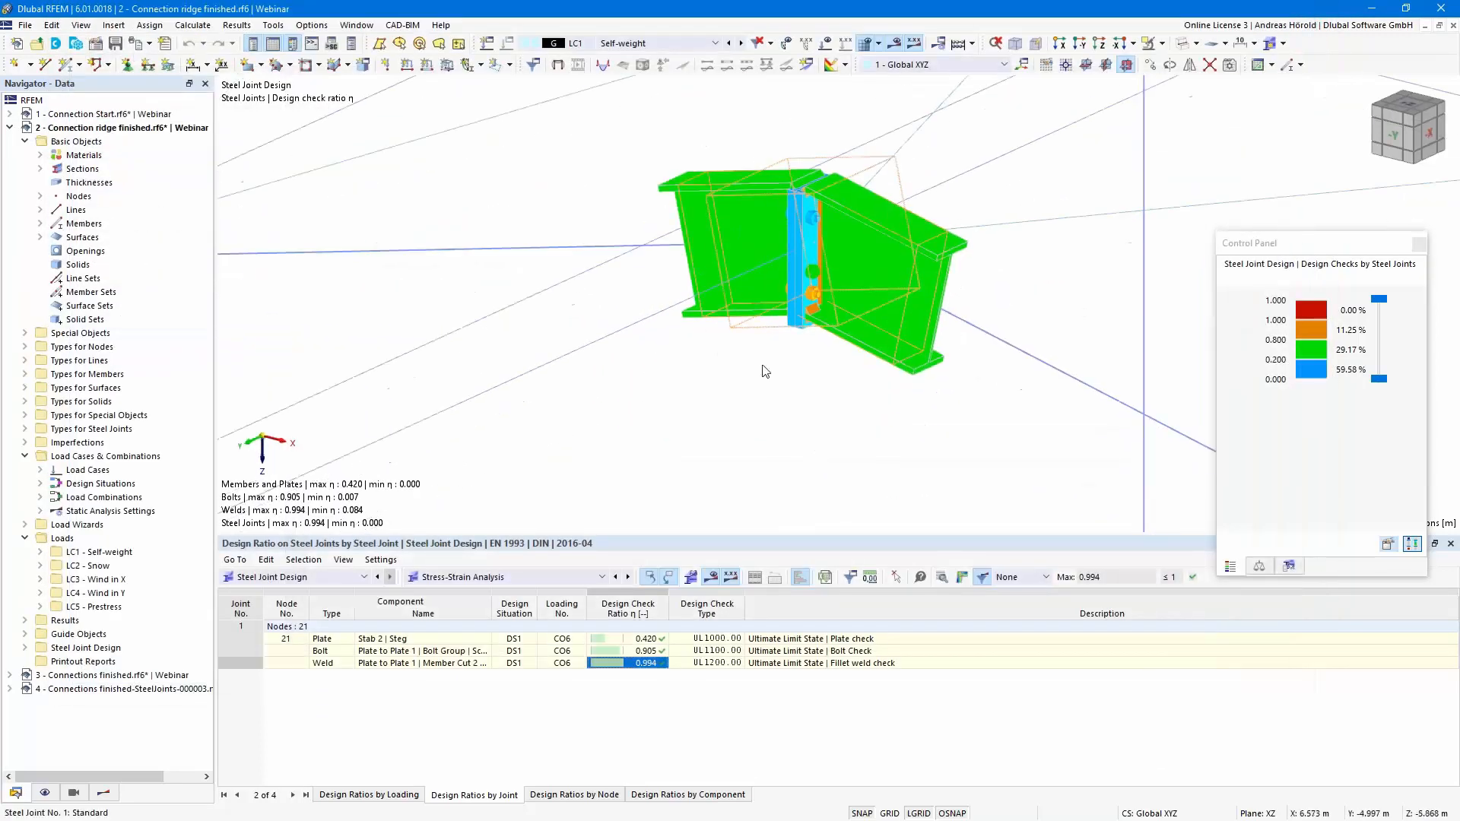
pyautogui.moveTo(733, 533); pyautogui.dragTo(732, 619)
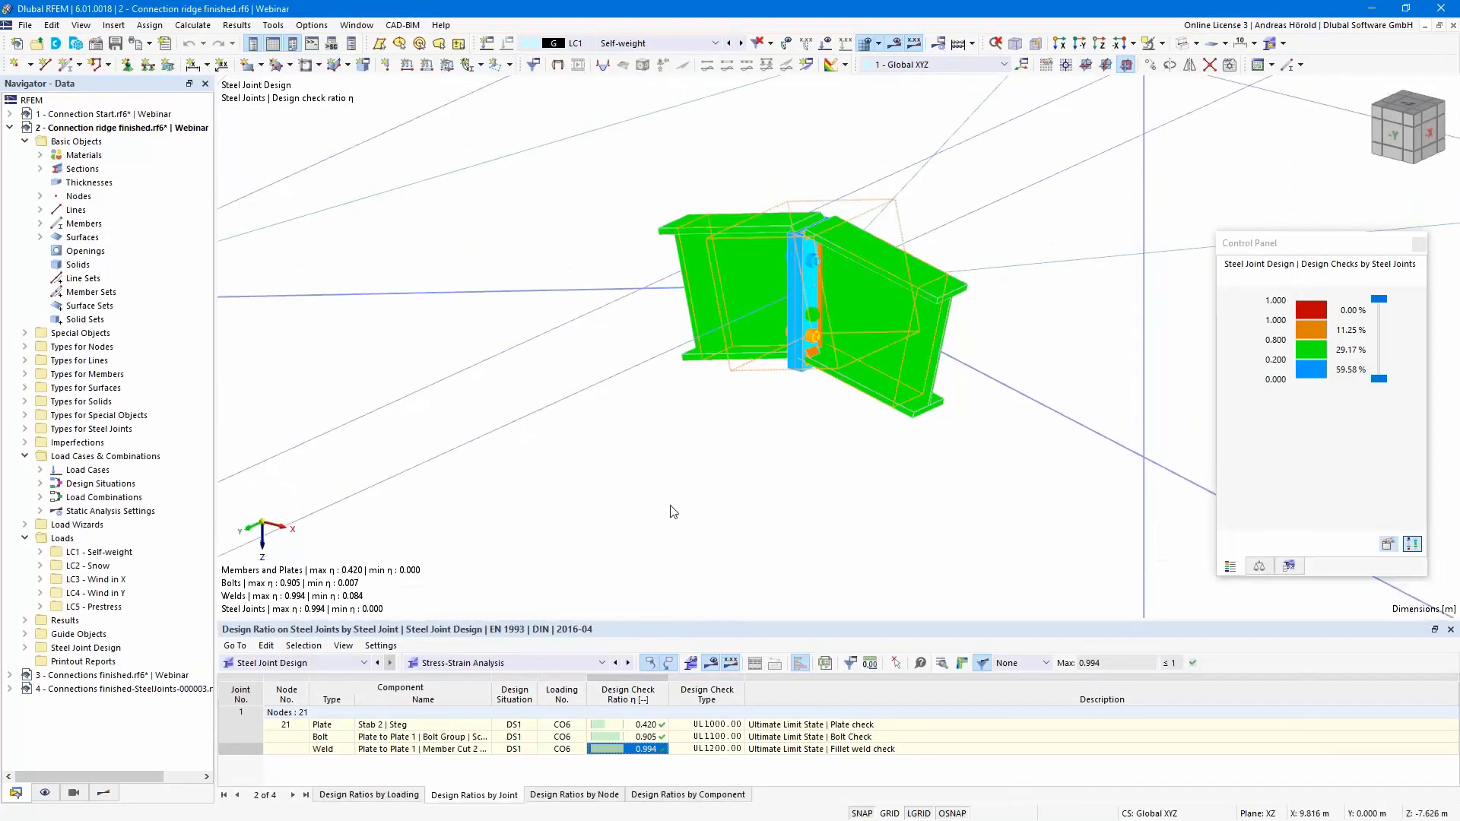
pyautogui.scroll(-2, 673, 505)
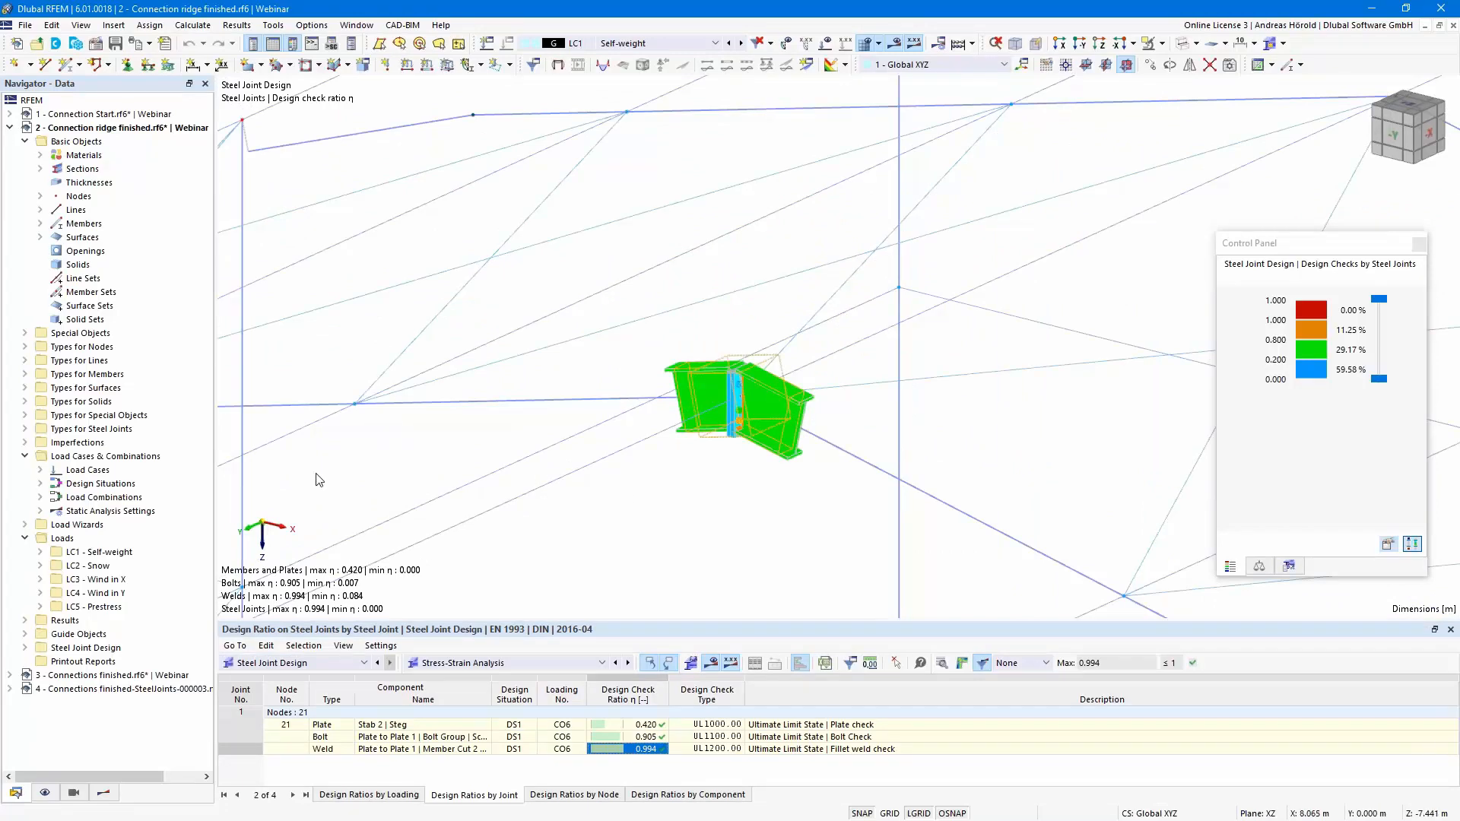
# Create a new steel joint and assign it to the frame corner node 18.
pyautogui.click(25, 429)
pyautogui.click(40, 443)
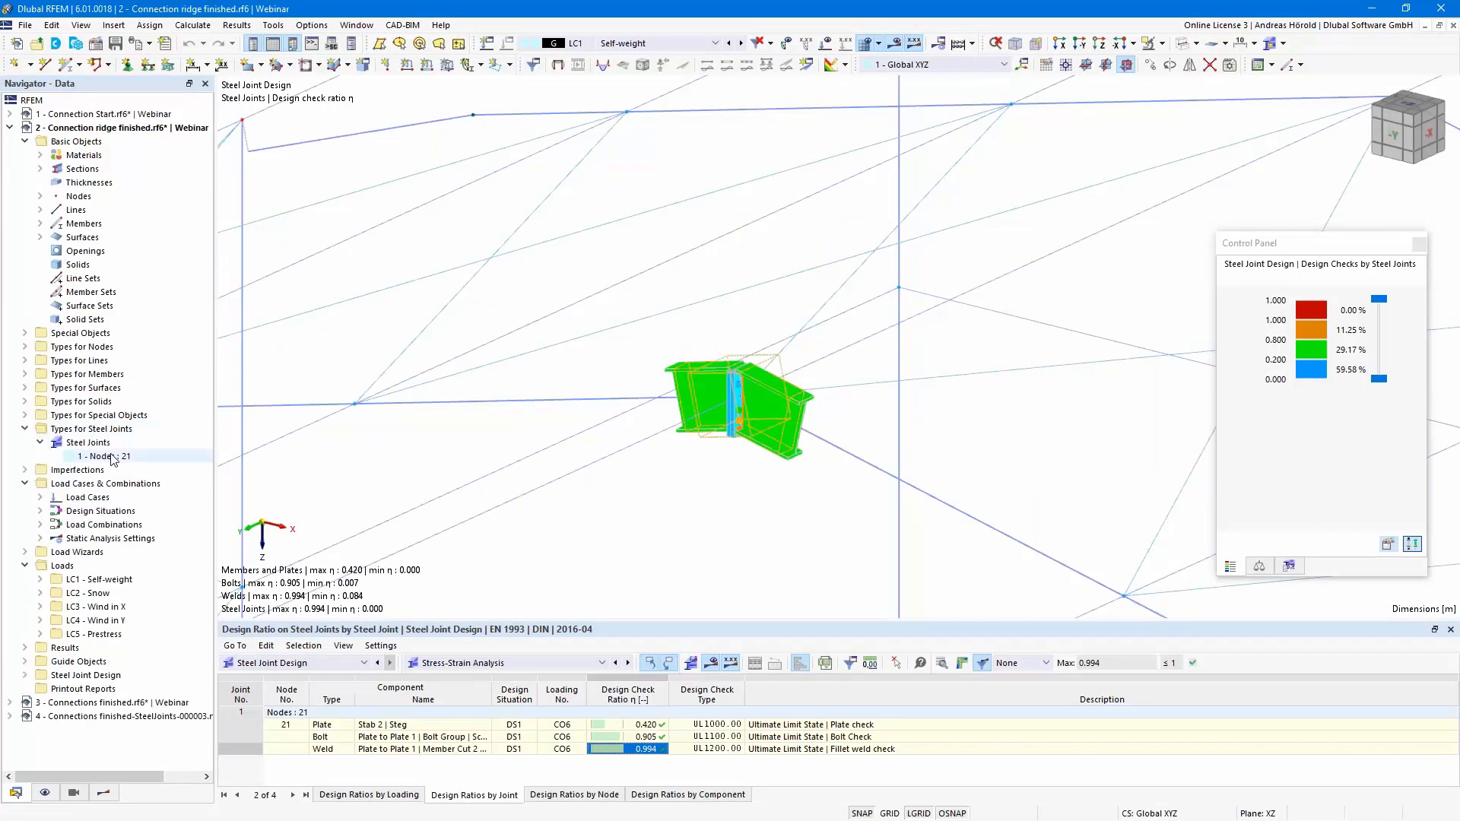
pyautogui.rightClick(105, 444)
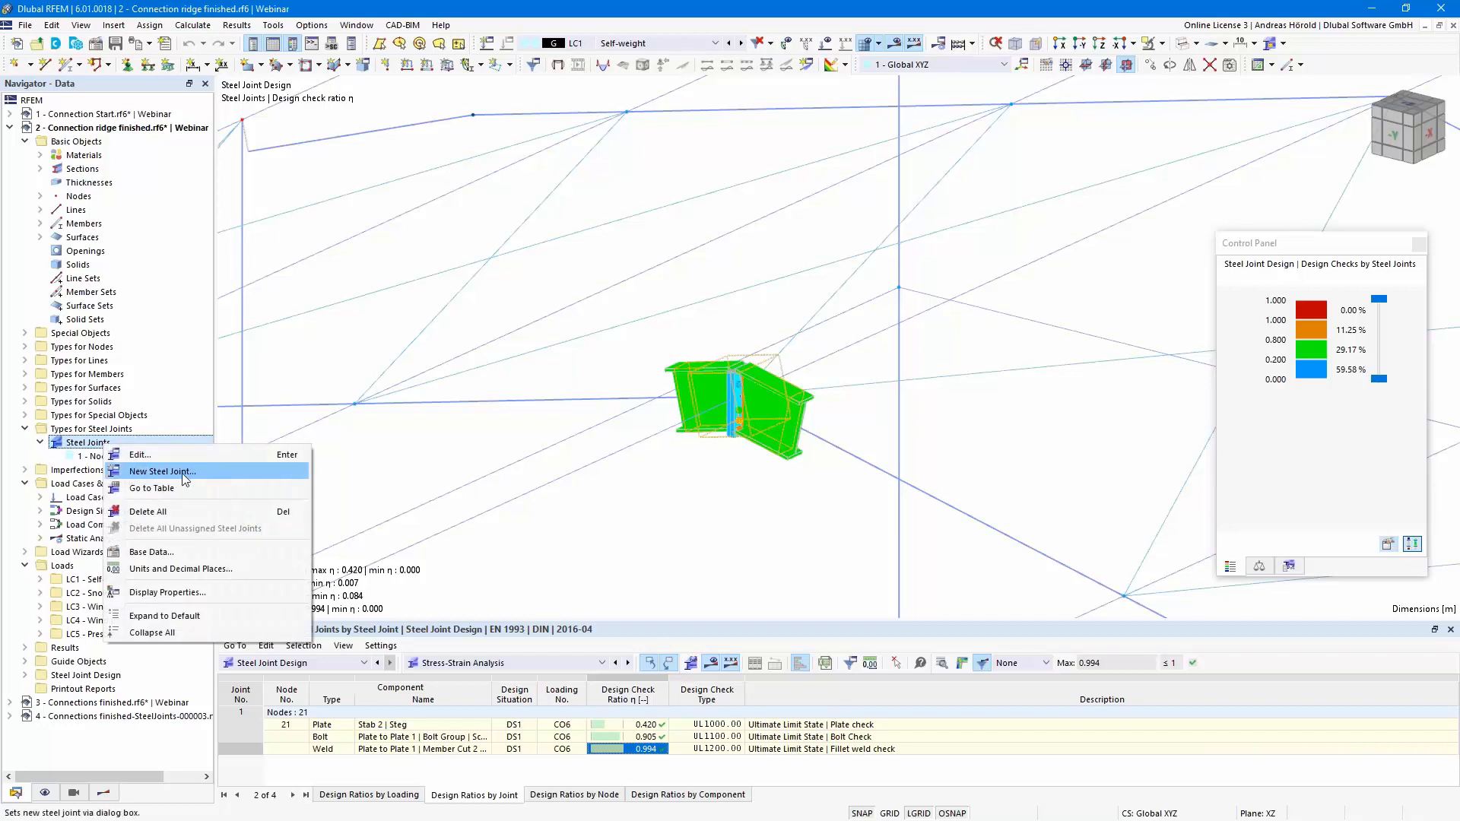
pyautogui.click(188, 472)
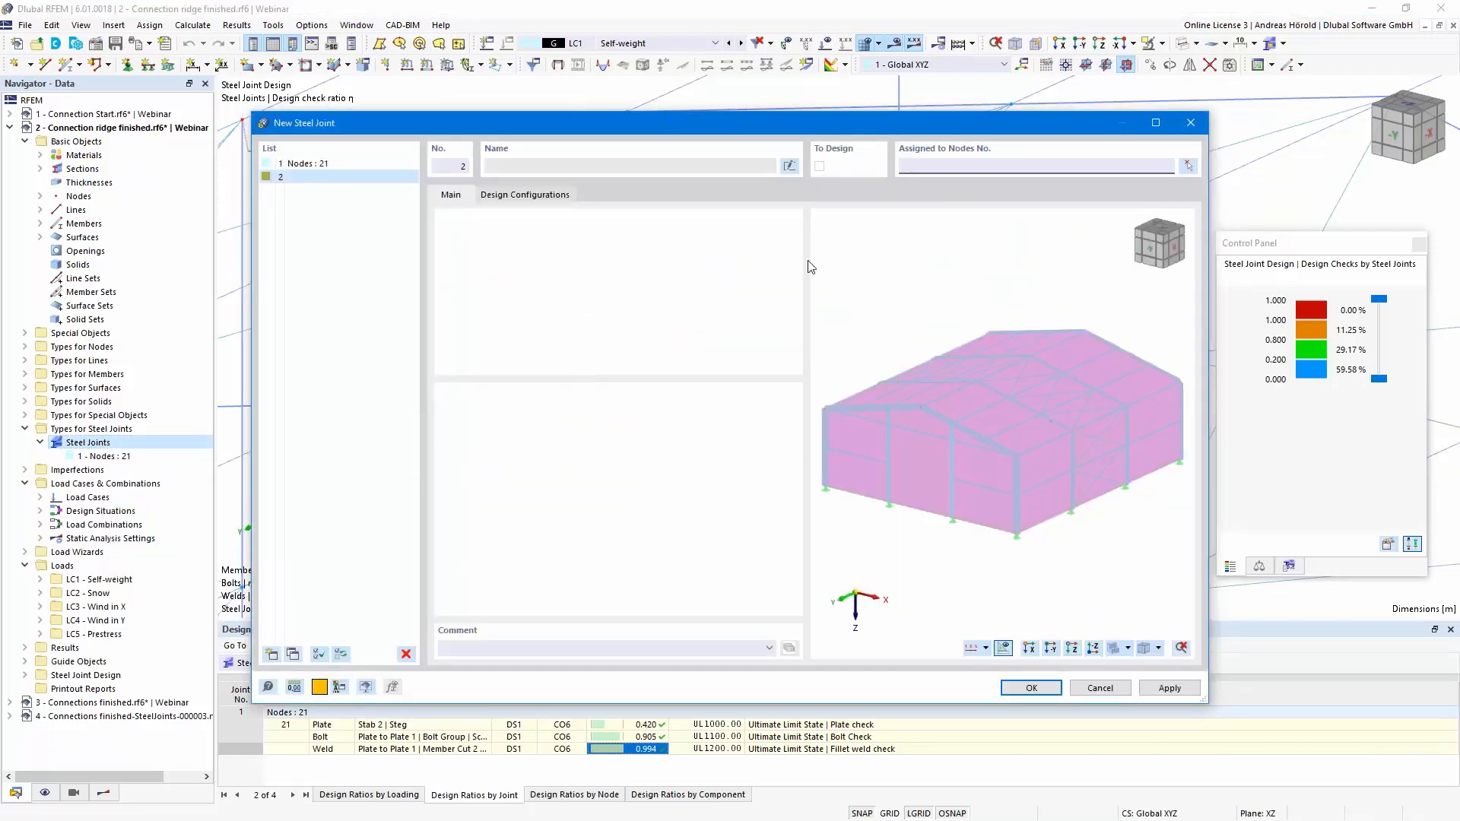
pyautogui.click(1188, 165)
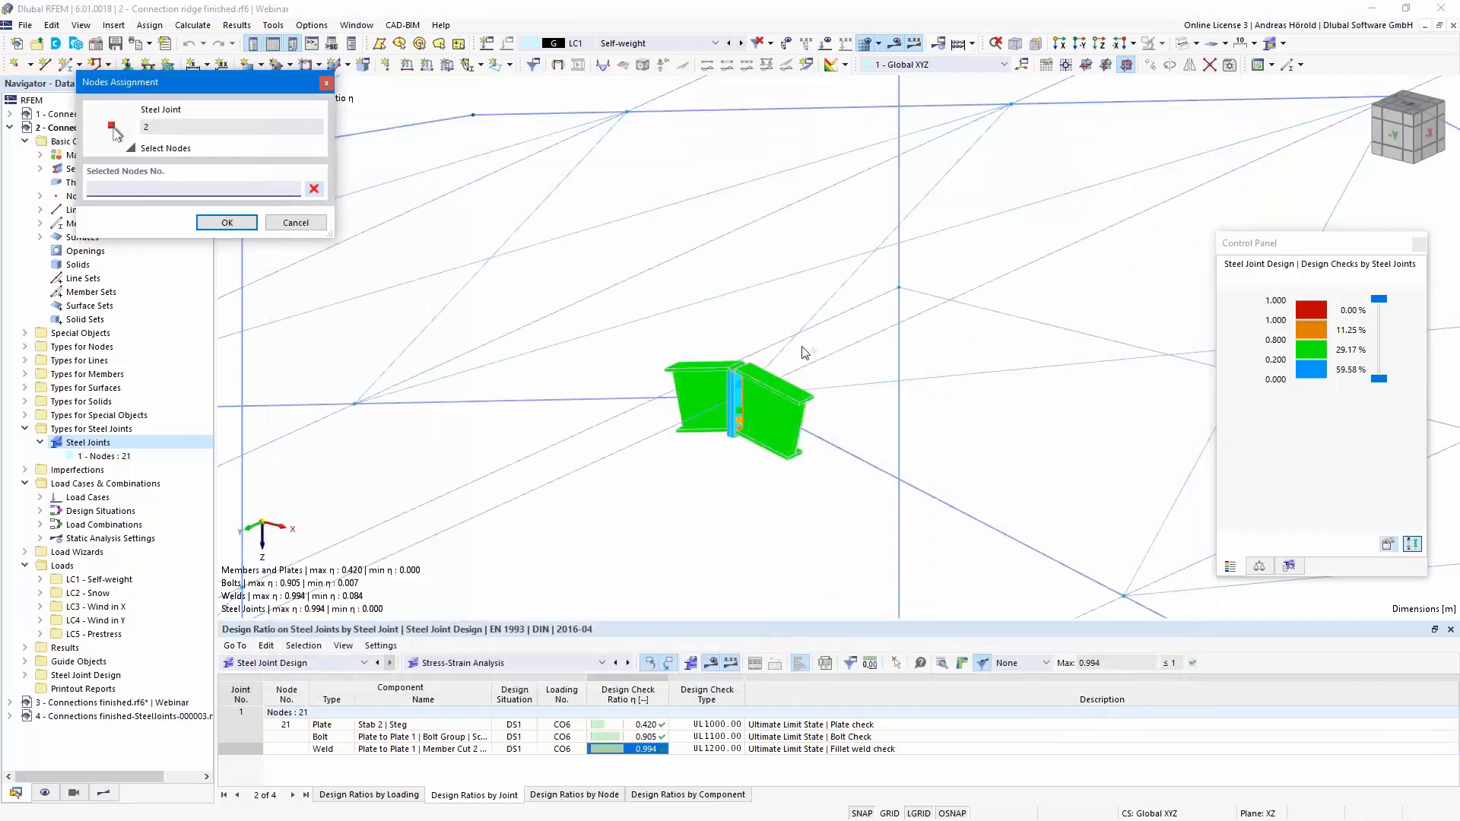
pyautogui.scroll(-5, 805, 352)
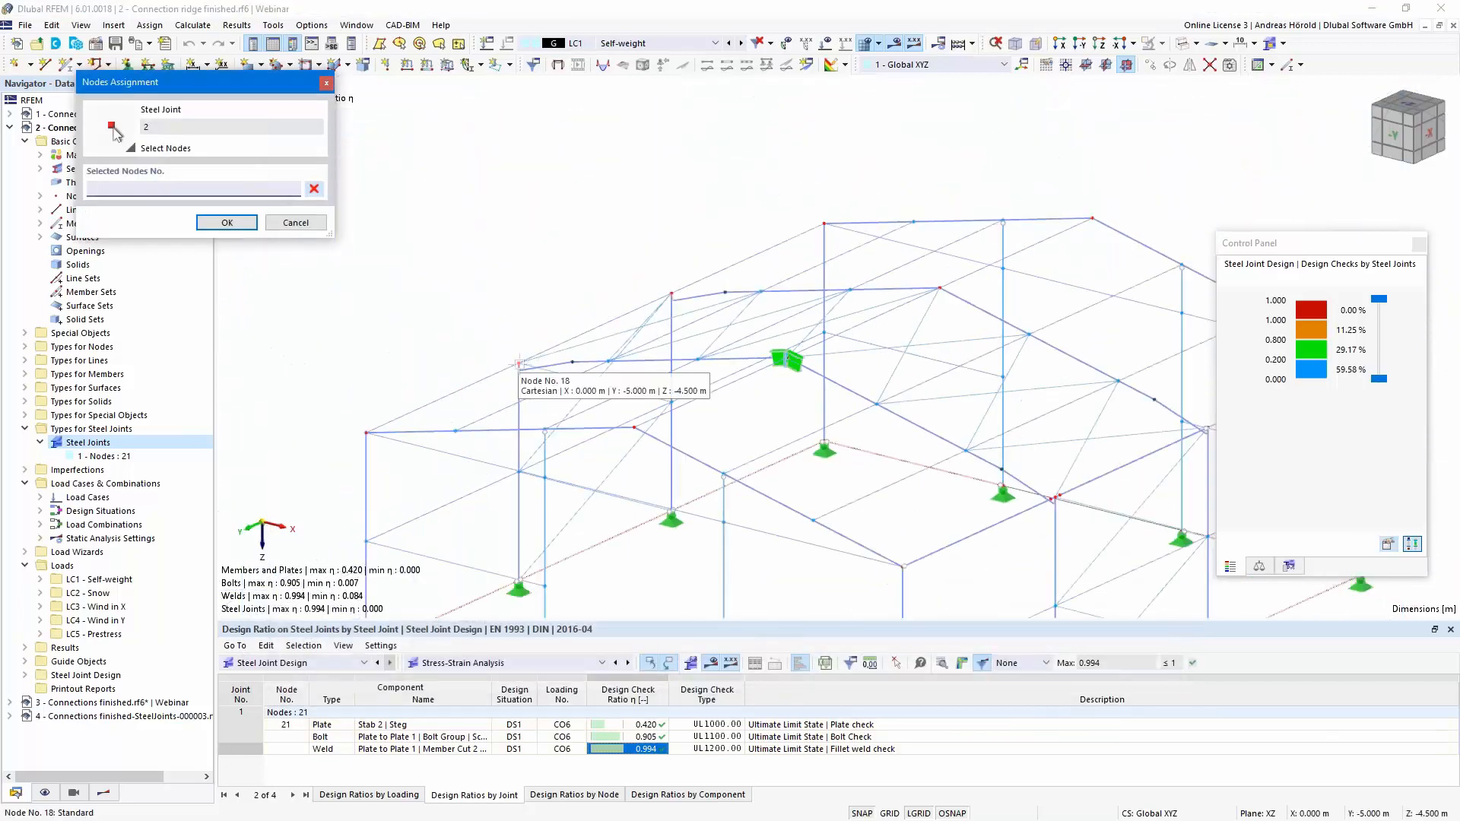
pyautogui.click(519, 364)
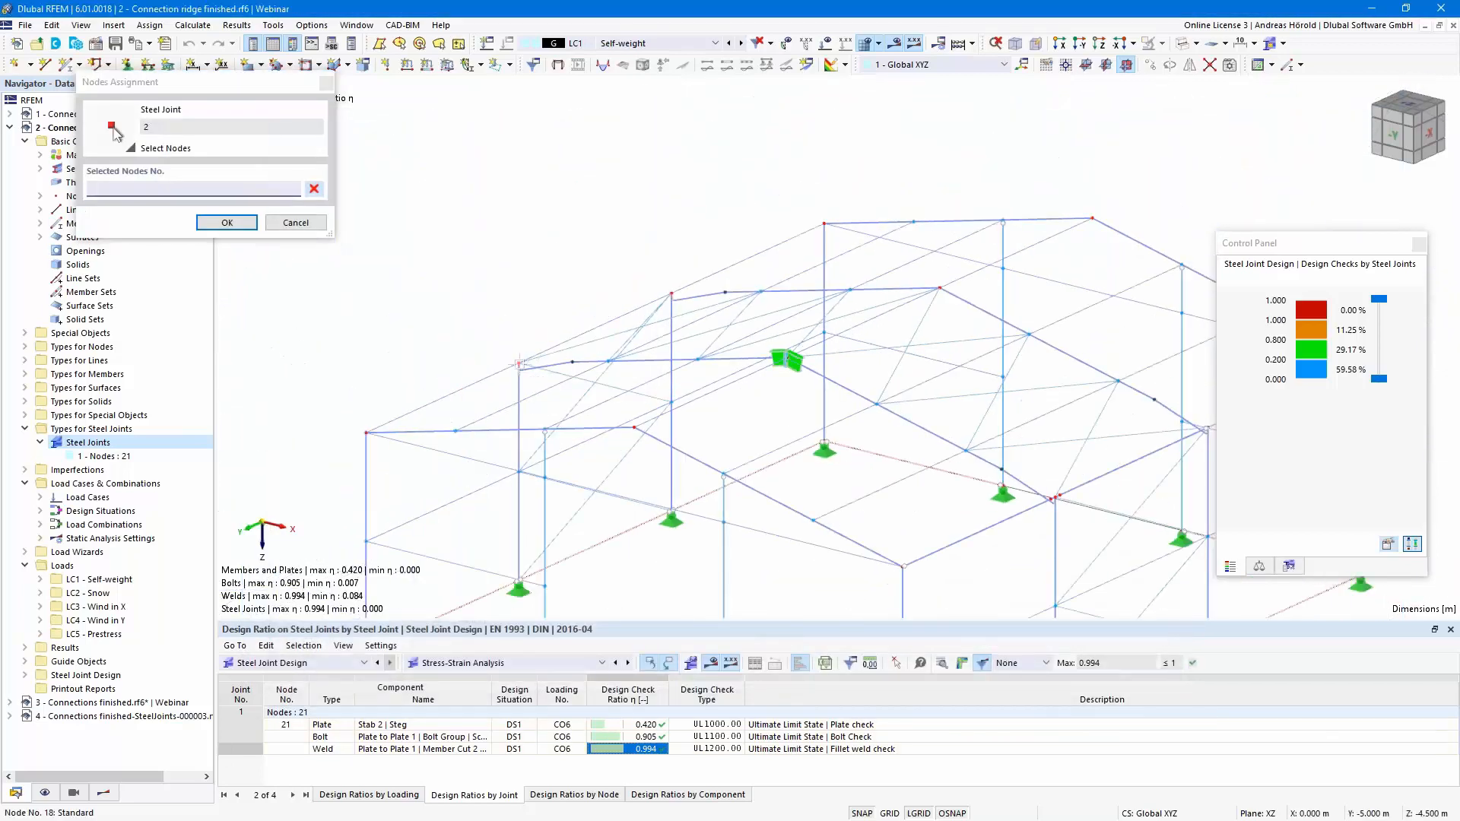
pyautogui.click(225, 223)
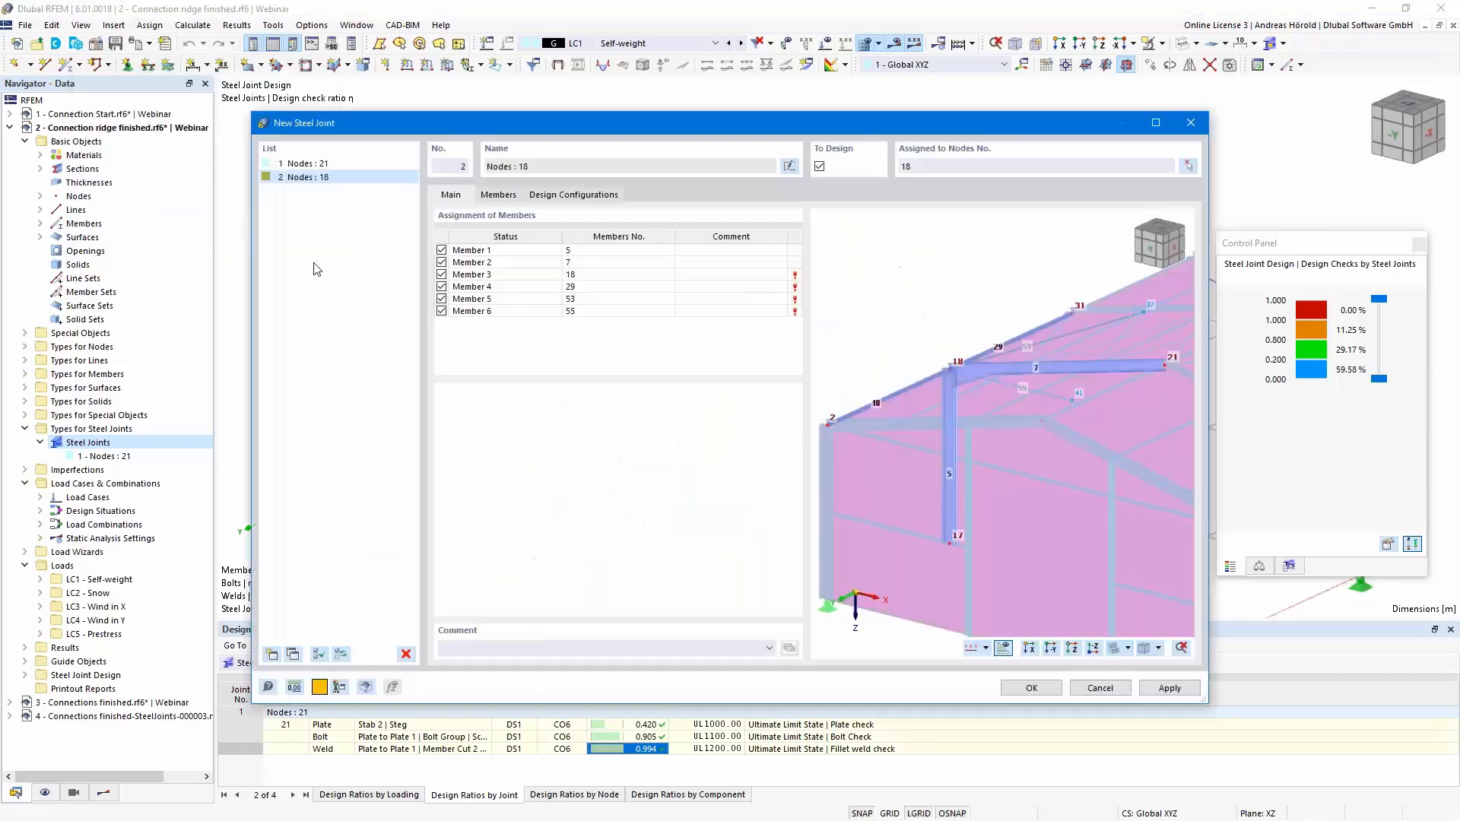
# Exclude members 18, 29, 53 and 55 from the joint so only column member 5 and rafter member 7 are included.
pyautogui.click(441, 287)
pyautogui.click(442, 274)
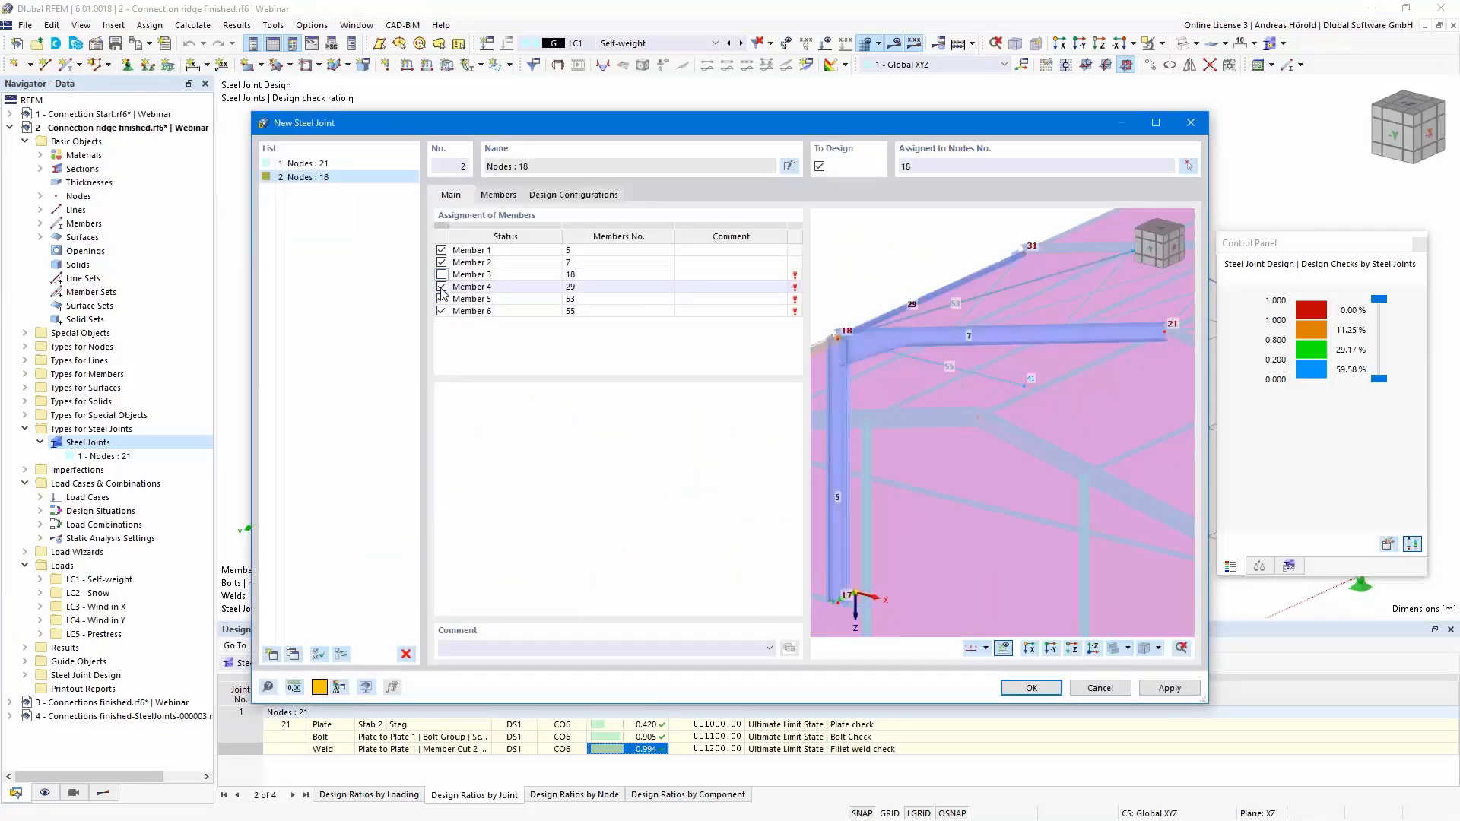
pyautogui.click(441, 300)
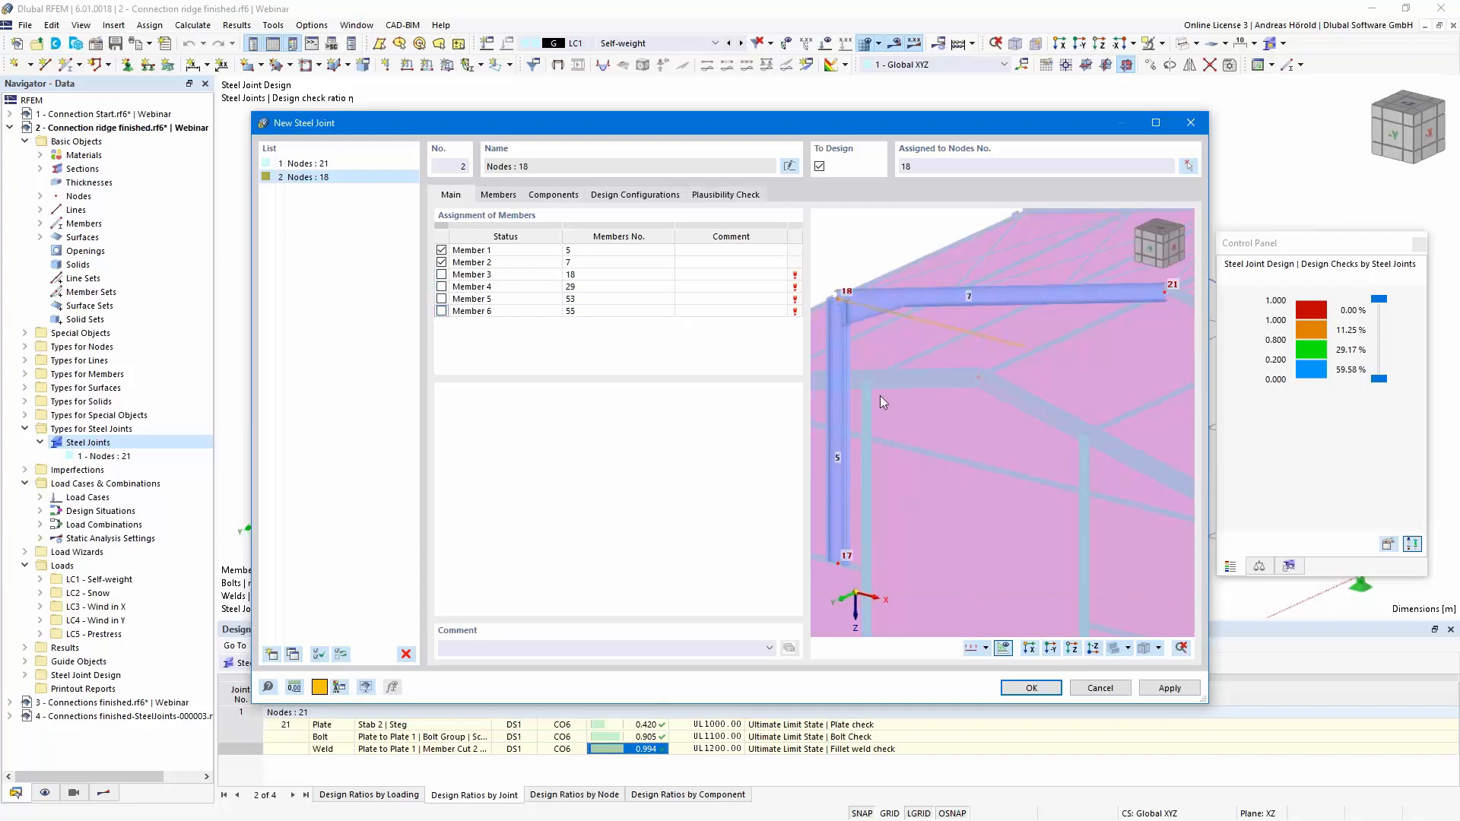
# Highlight rafter member 7 in the preview and review the types and supported ends of the joint's members.
pyautogui.click(586, 263)
pyautogui.scroll(2, 890, 344)
pyautogui.moveTo(1065, 447); pyautogui.dragTo(1086, 485, button='middle')
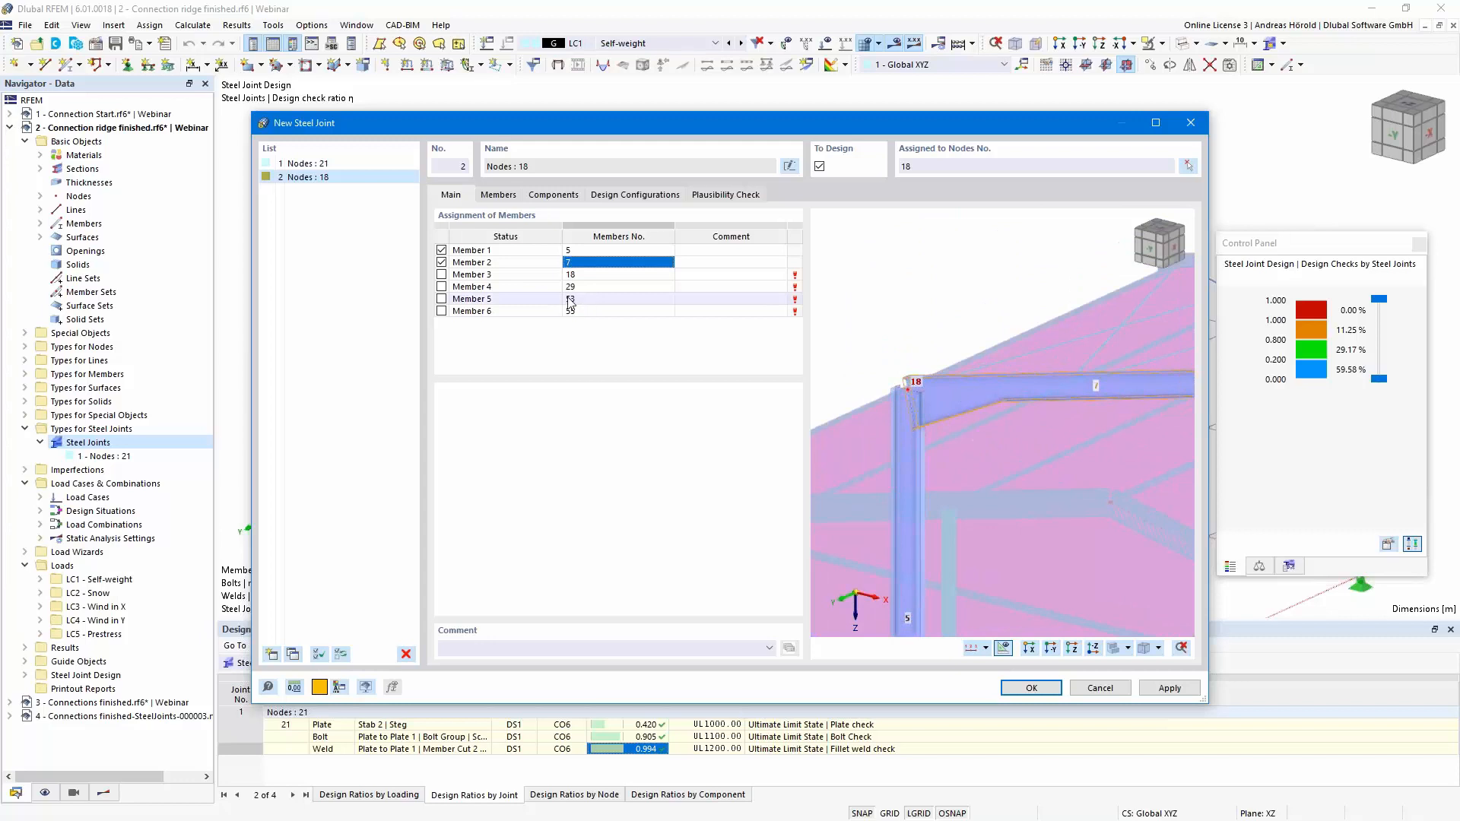
pyautogui.click(502, 196)
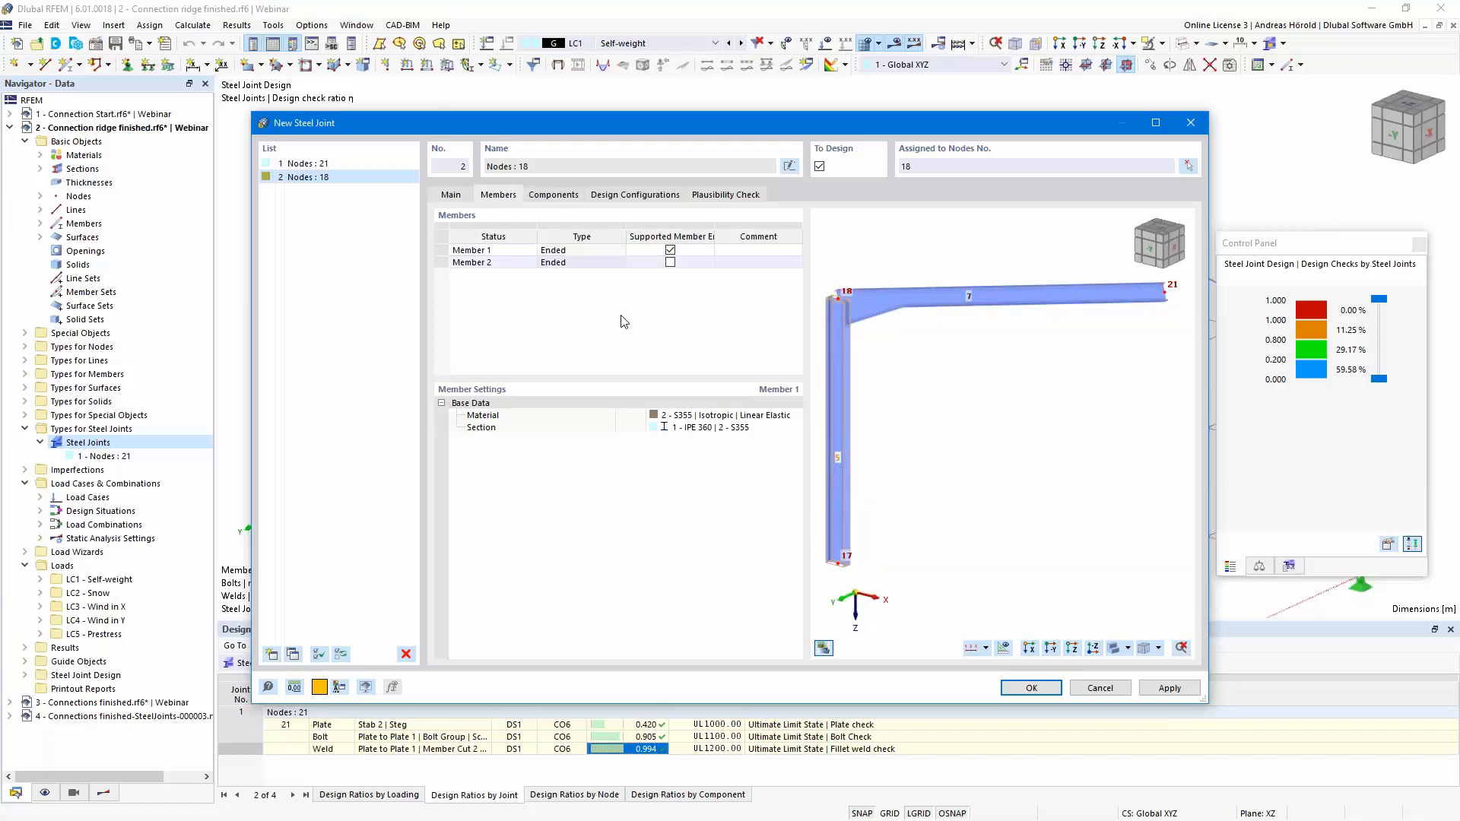
# Add a Member Cut component that cuts Member 2 by Member 1, and show the joint in side view.
pyautogui.click(551, 196)
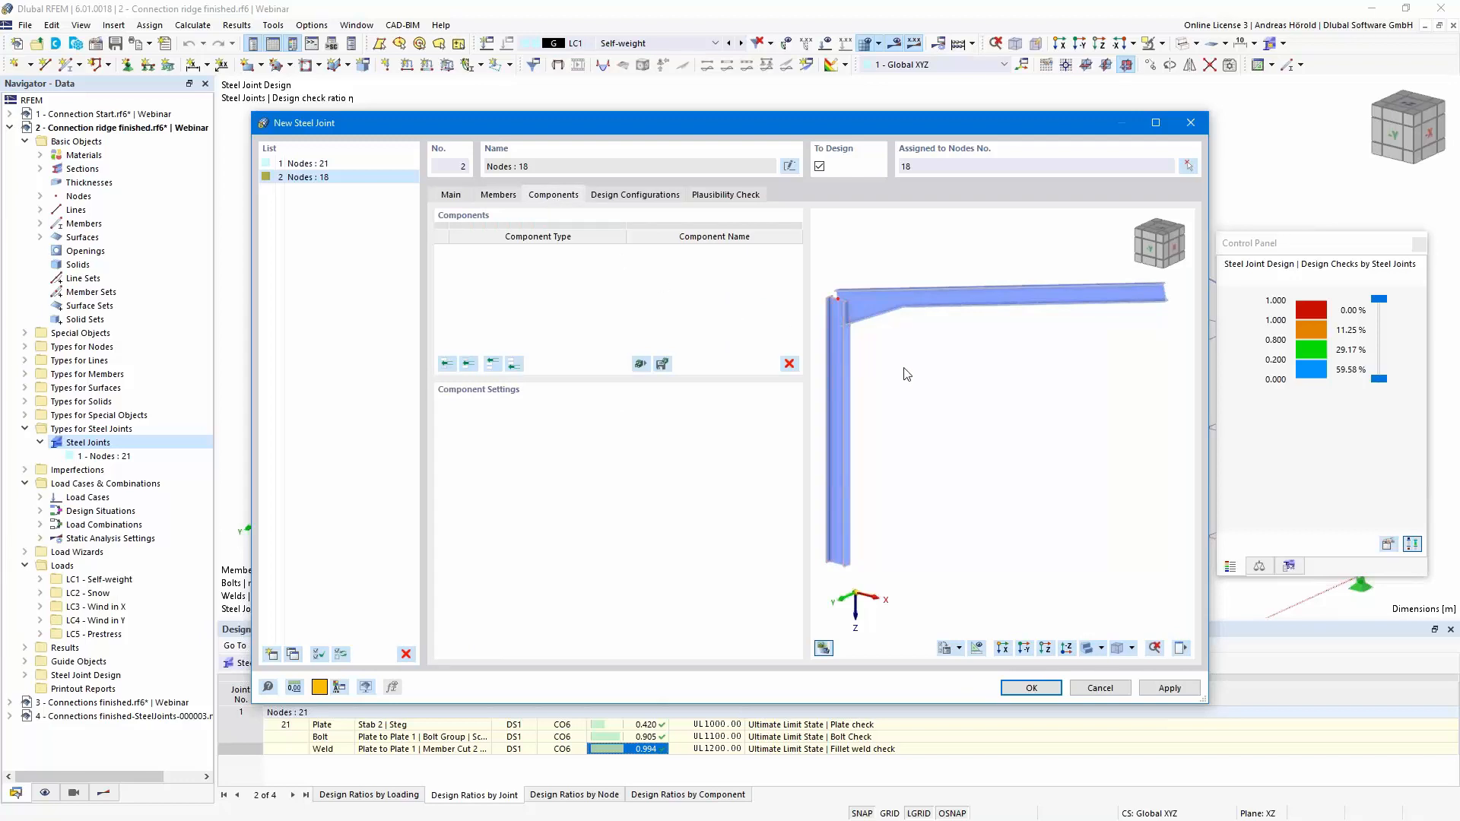
pyautogui.scroll(3, 988, 440)
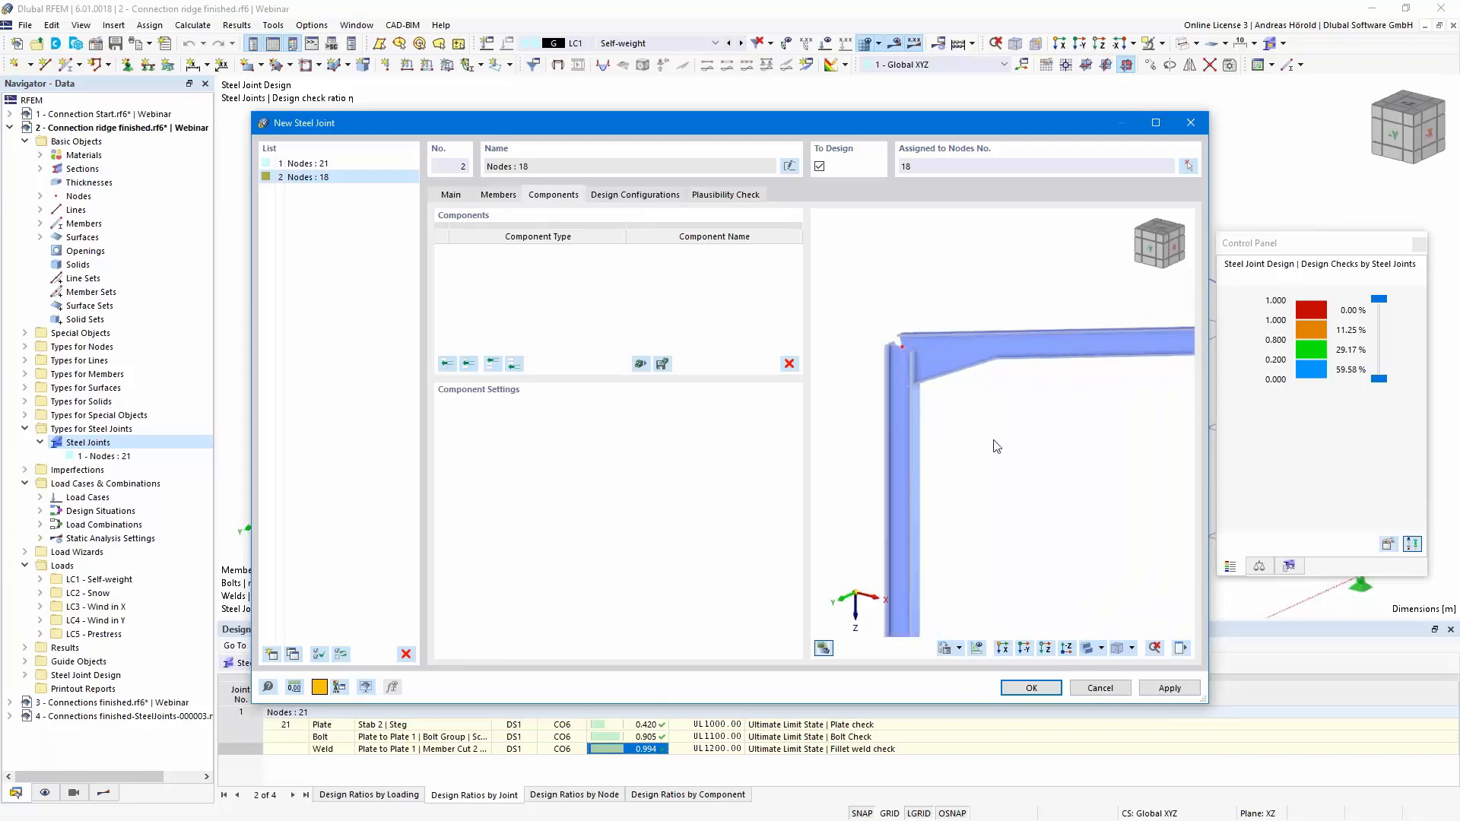
pyautogui.scroll(4, 996, 446)
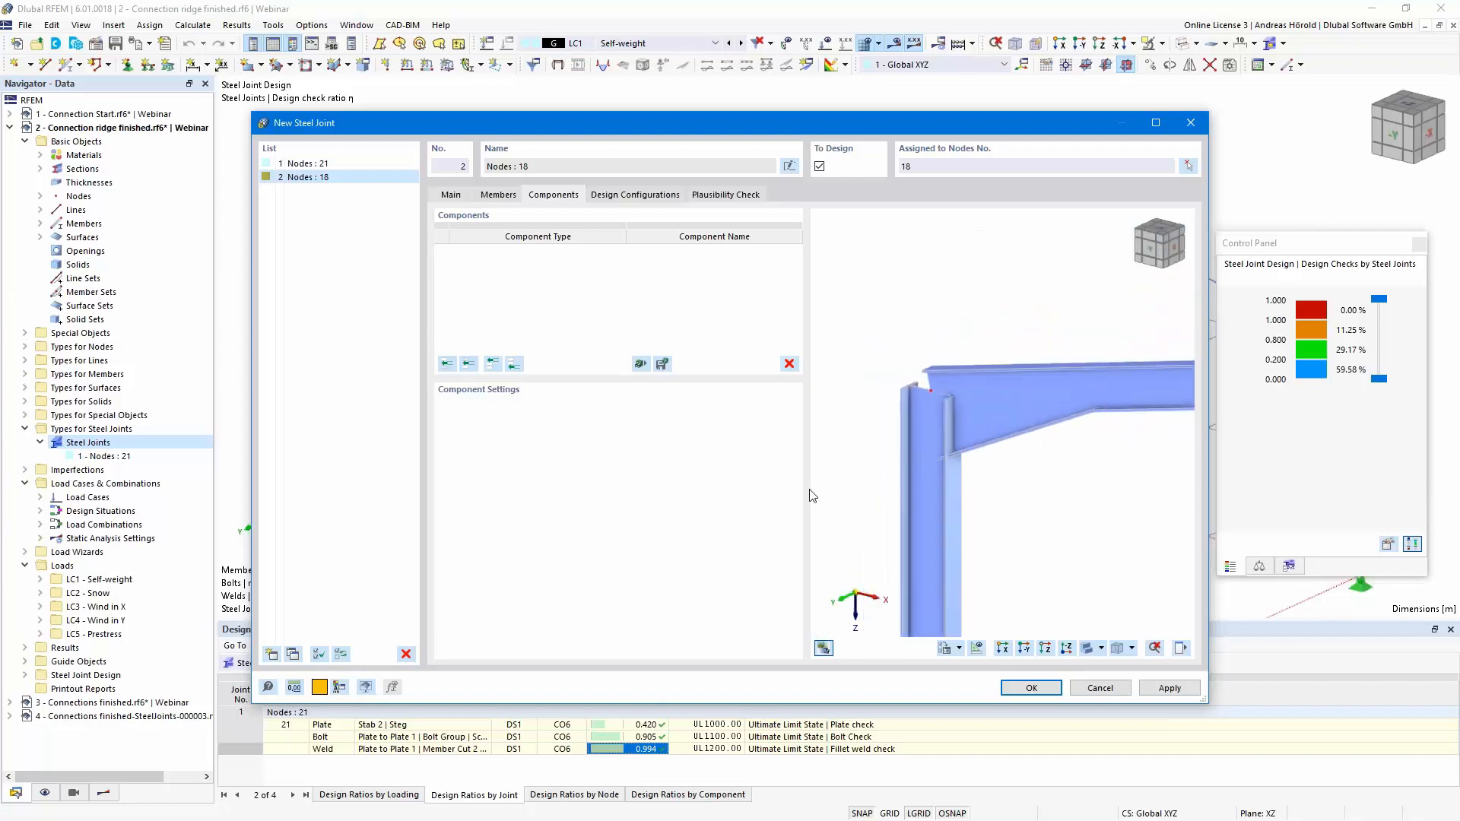
pyautogui.click(513, 367)
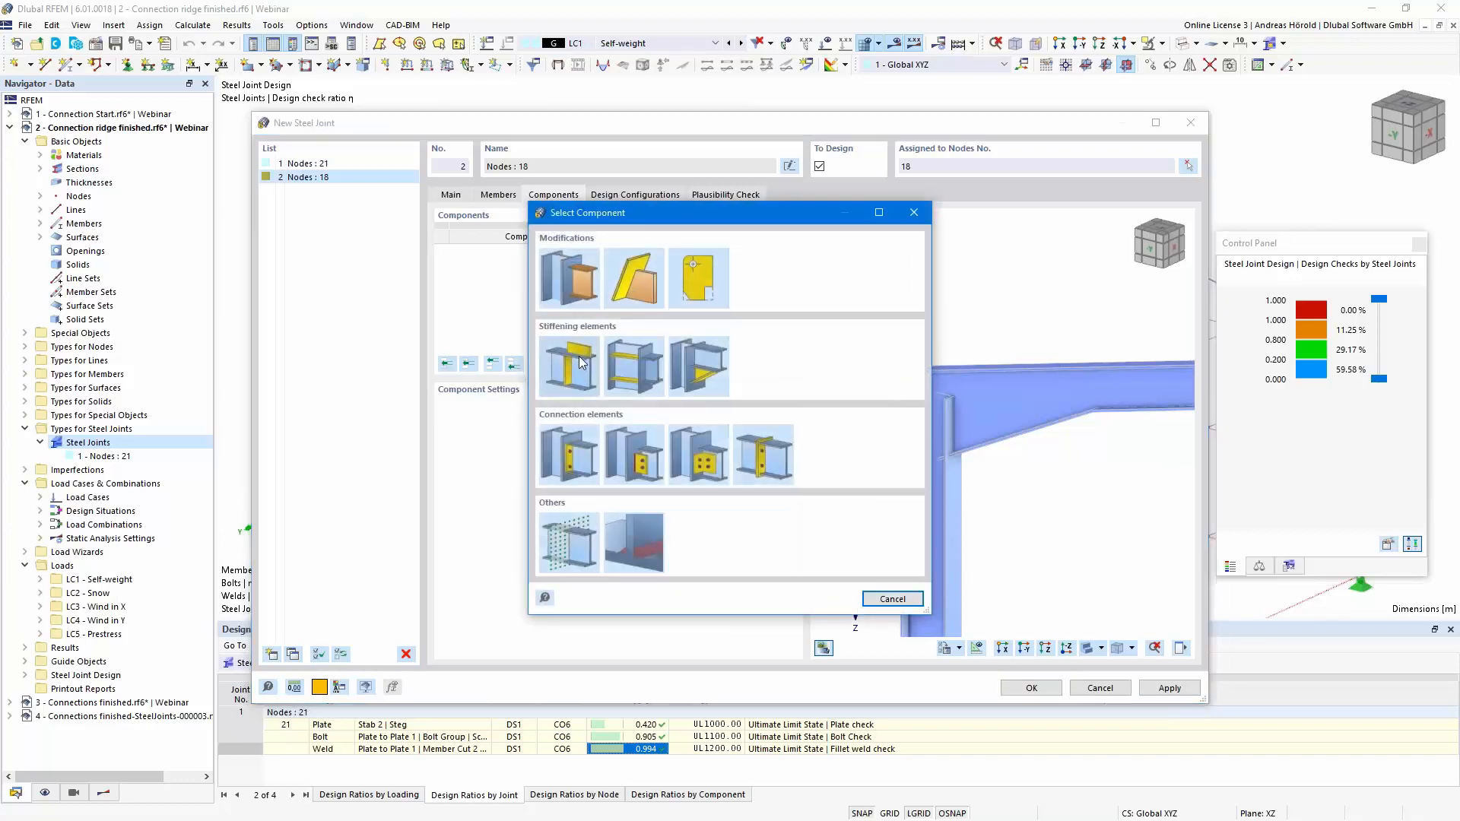
pyautogui.click(566, 264)
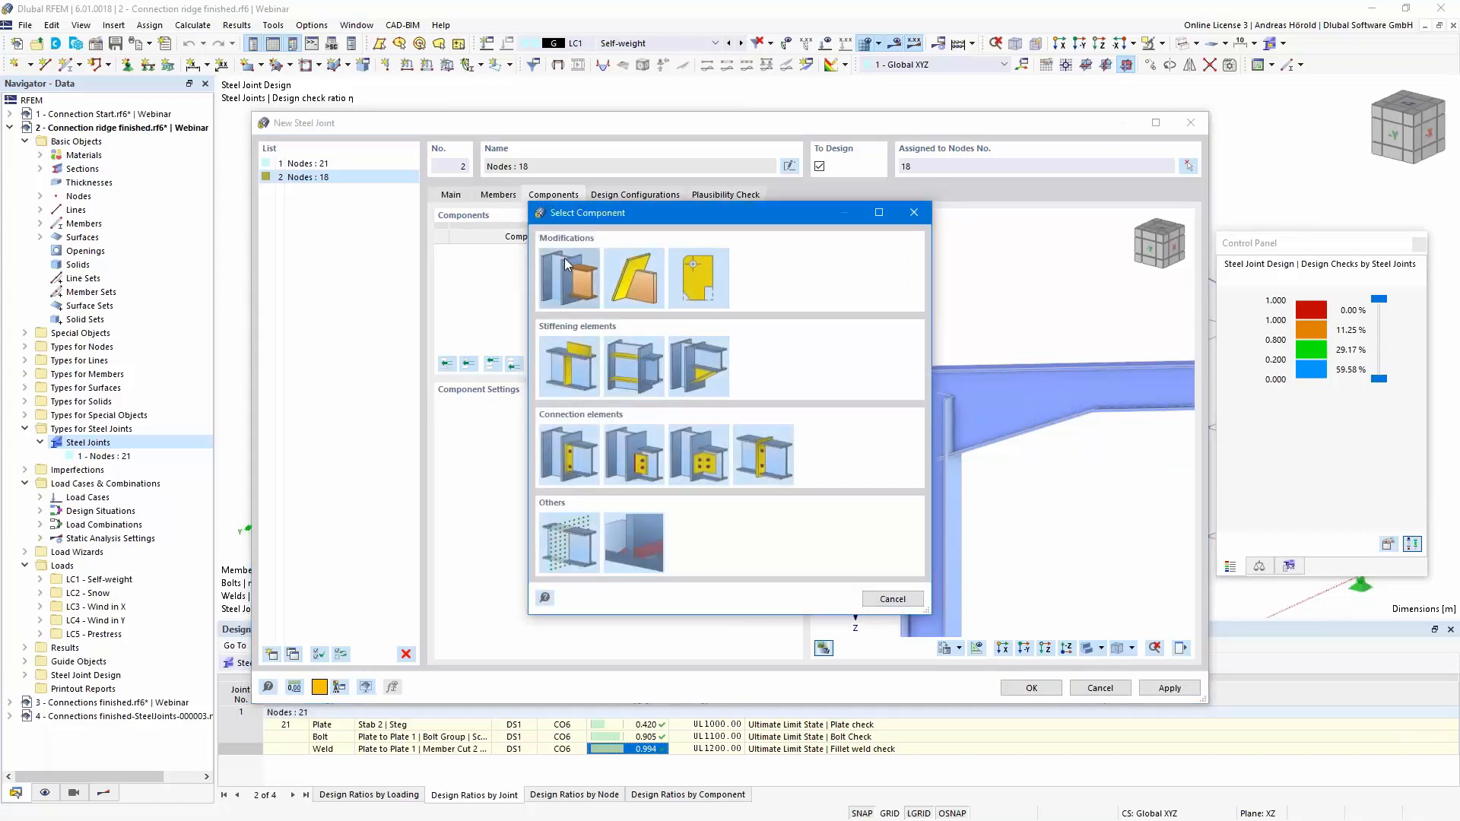
pyautogui.click(1024, 650)
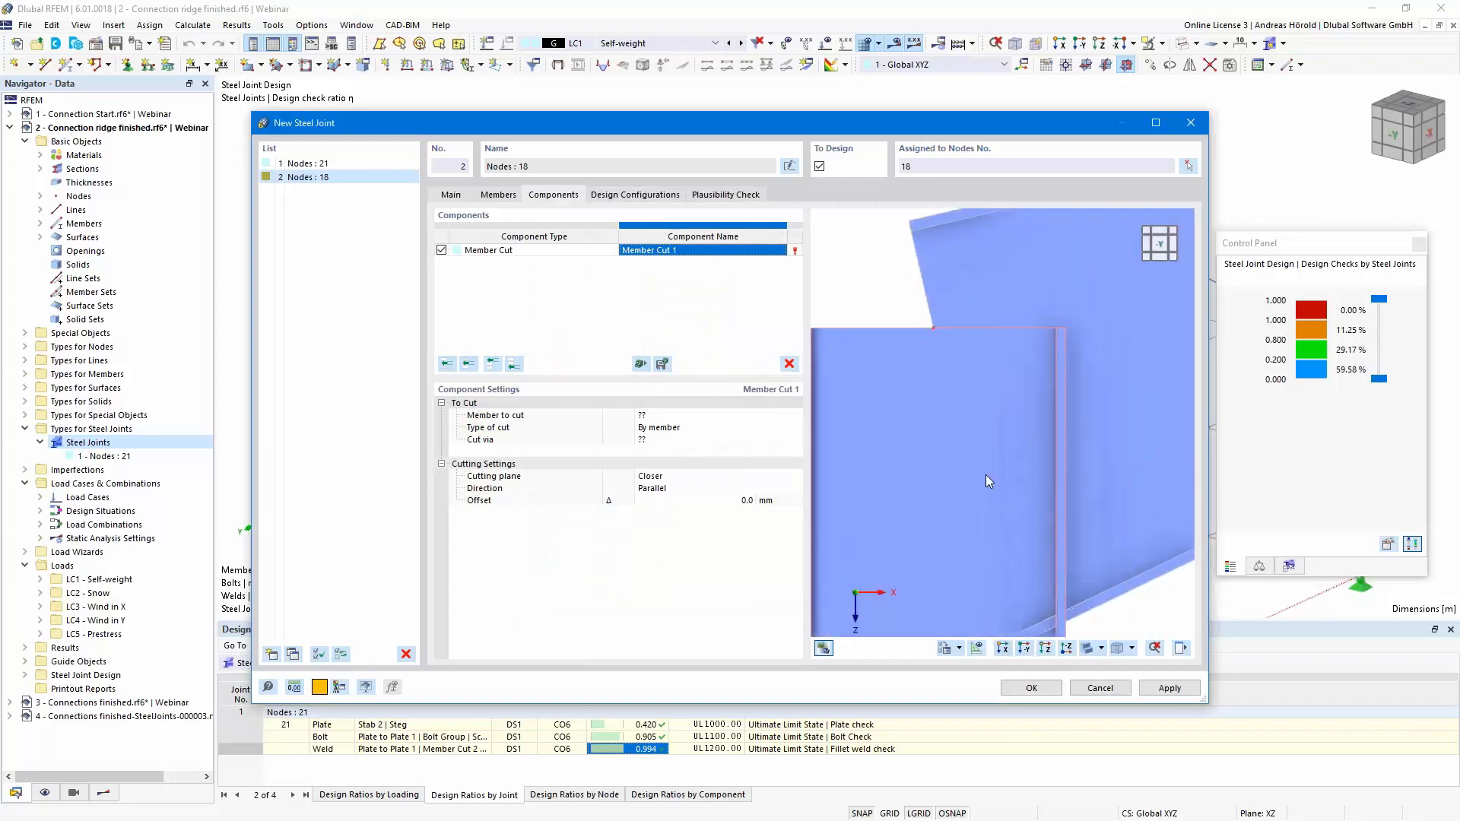
pyautogui.scroll(-1, 986, 475)
pyautogui.moveTo(996, 485); pyautogui.dragTo(964, 441, button='middle')
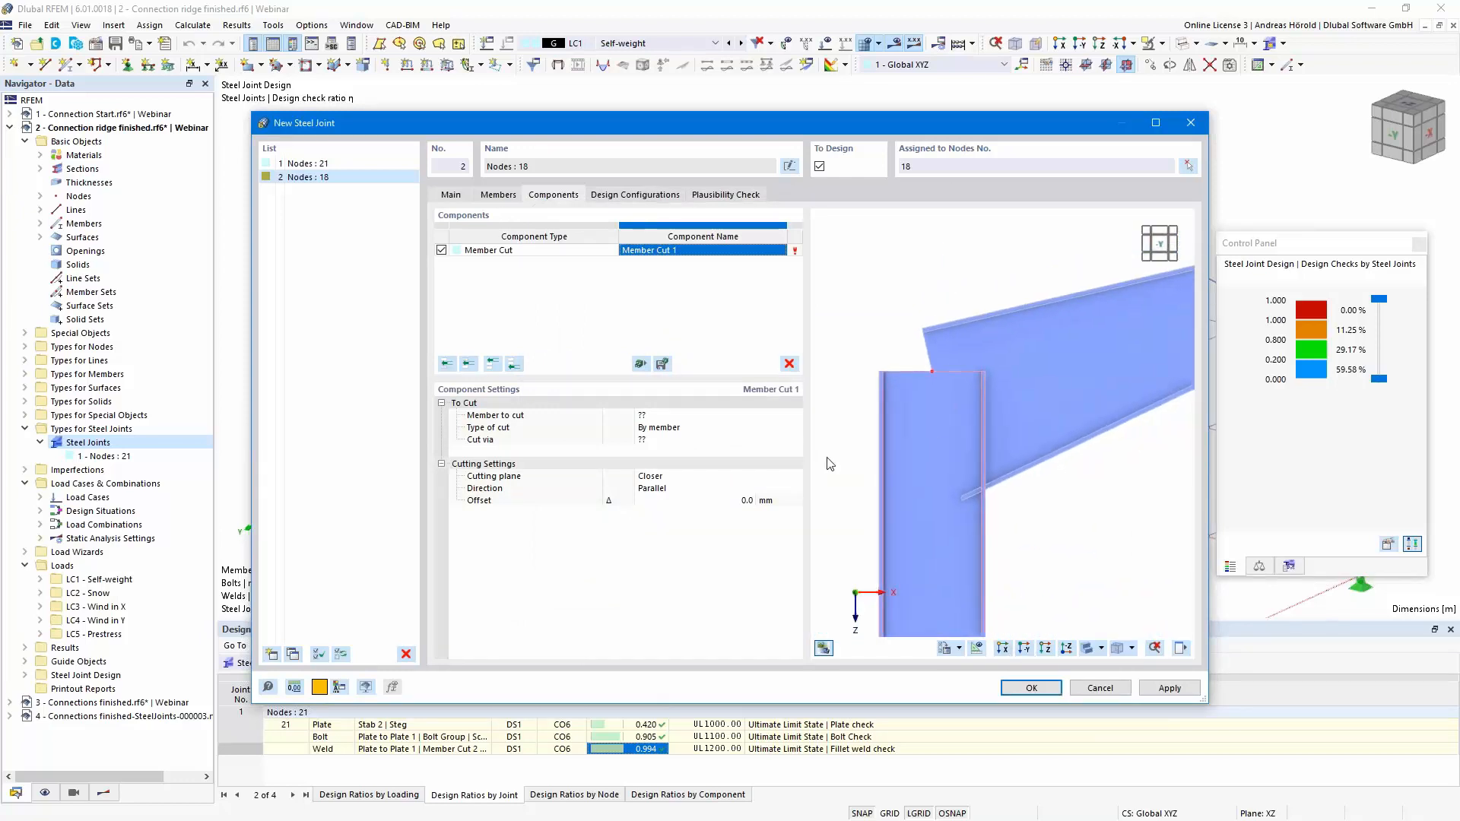
pyautogui.click(672, 416)
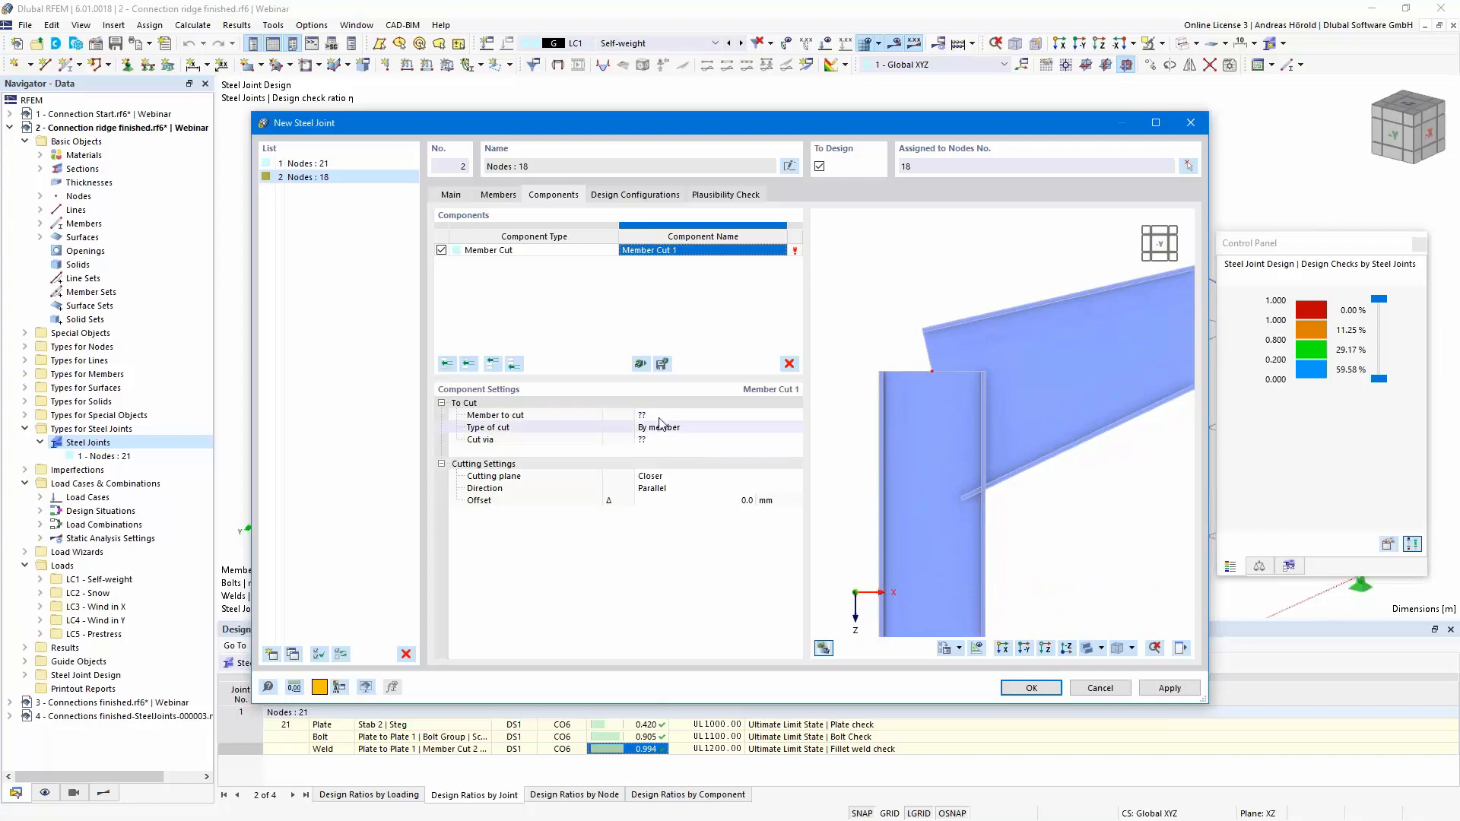
pyautogui.click(796, 414)
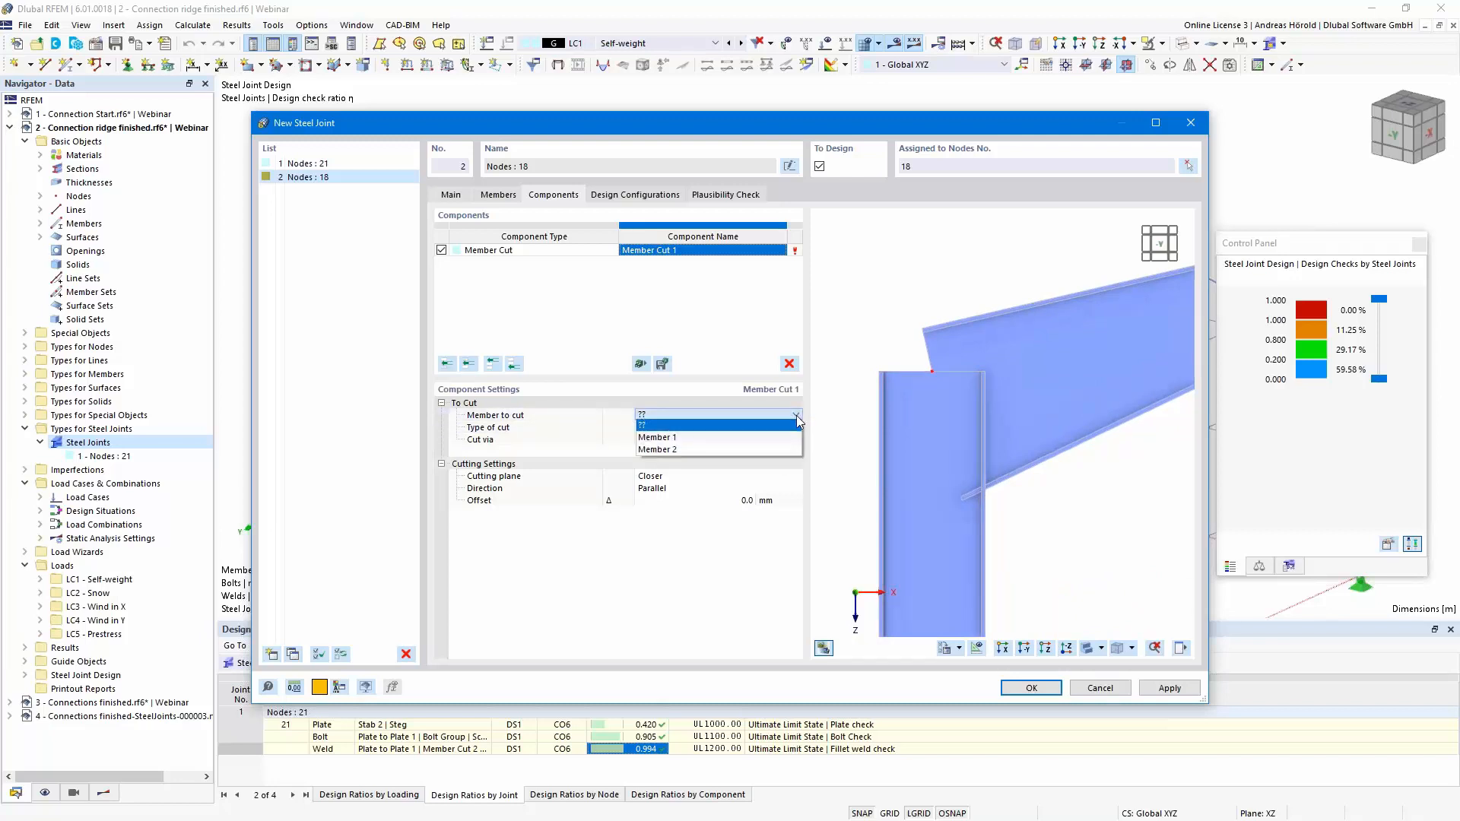
pyautogui.click(701, 452)
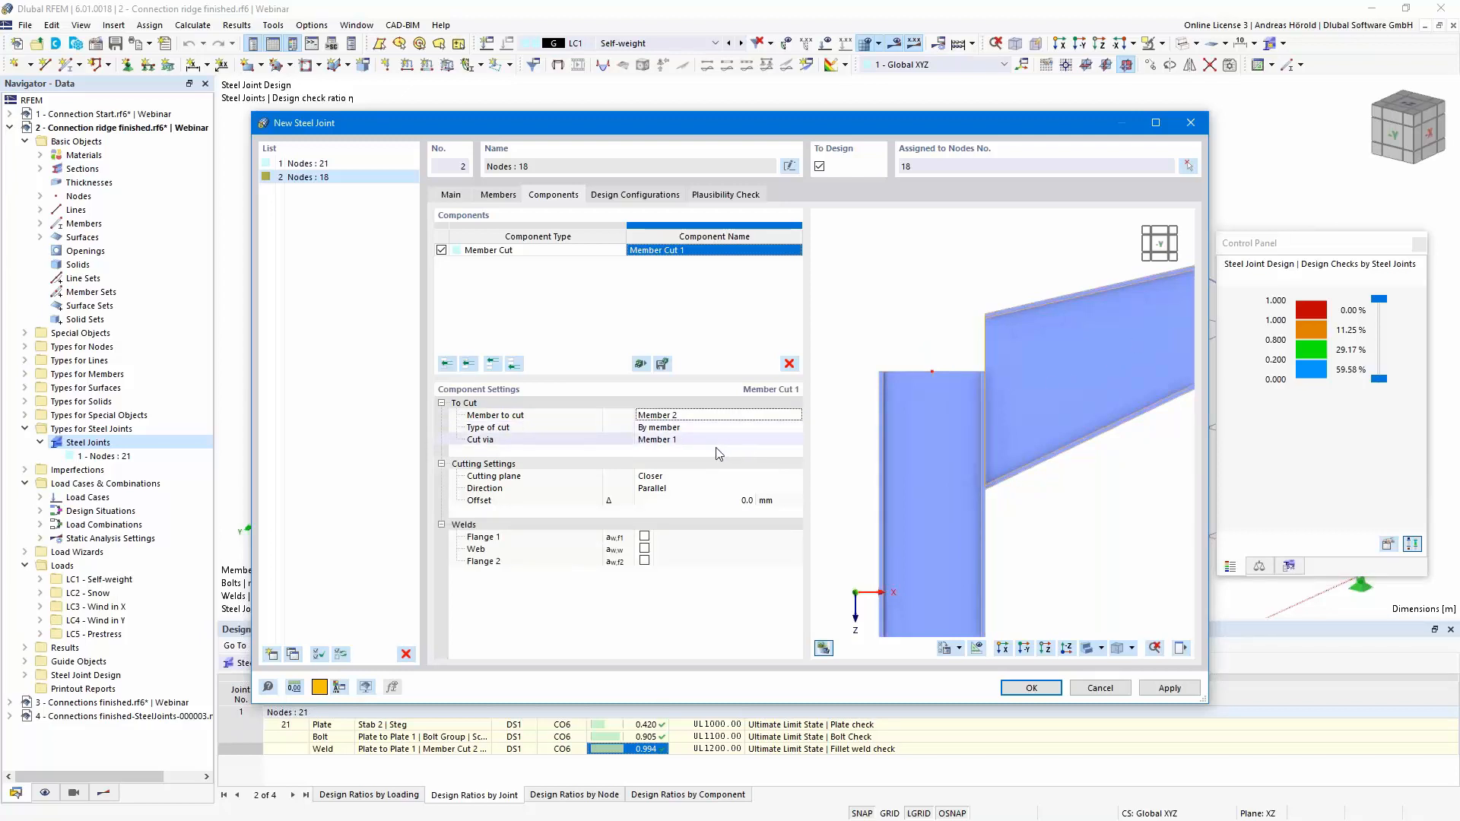
# Keep the first member cut's cutting plane at Closer and activate its welds on Flange 1, Web and Flange 2.
pyautogui.click(694, 477)
pyautogui.click(797, 476)
pyautogui.click(799, 475)
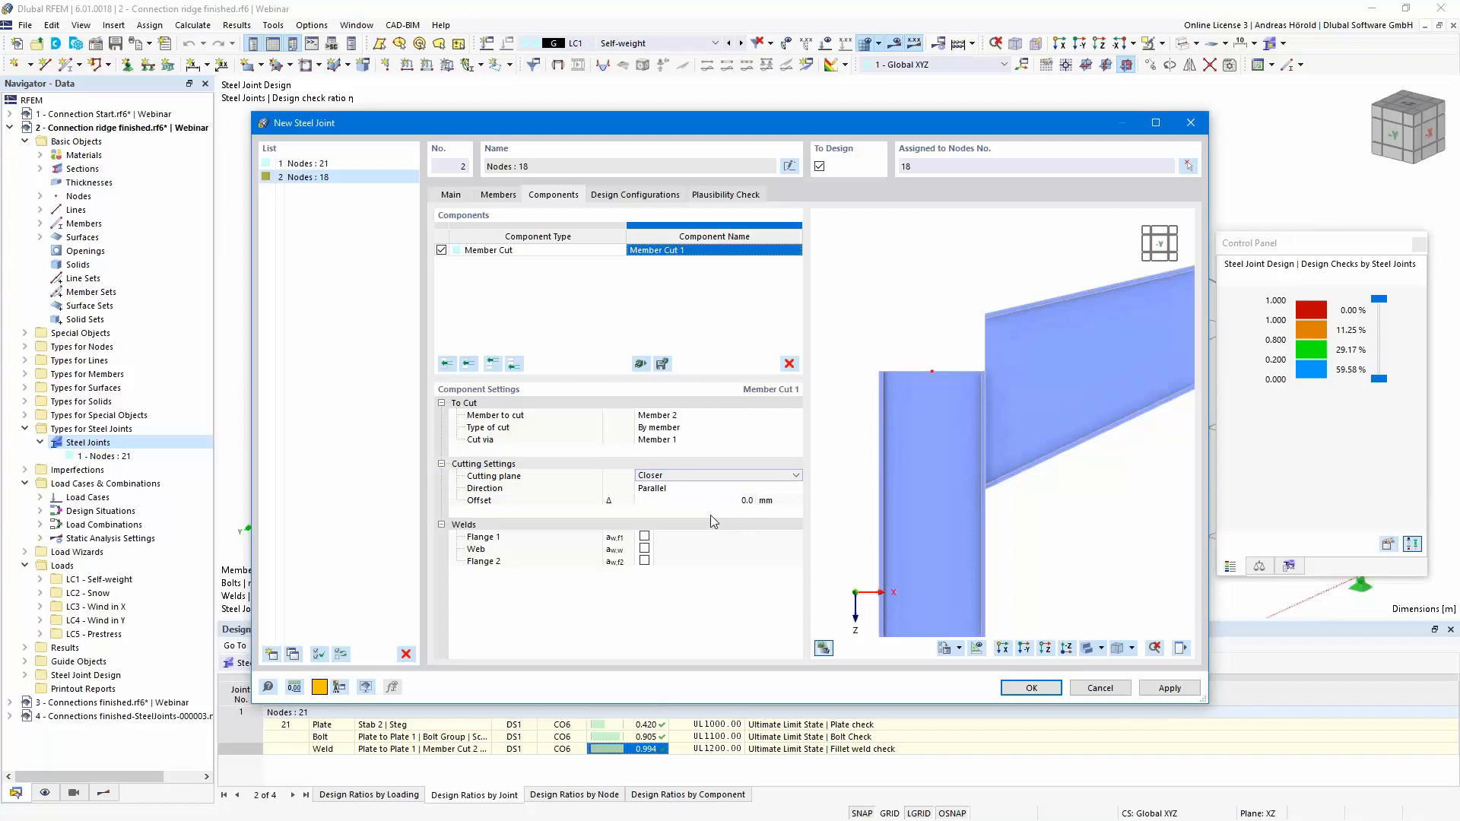
pyautogui.click(644, 537)
pyautogui.click(644, 548)
pyautogui.click(644, 561)
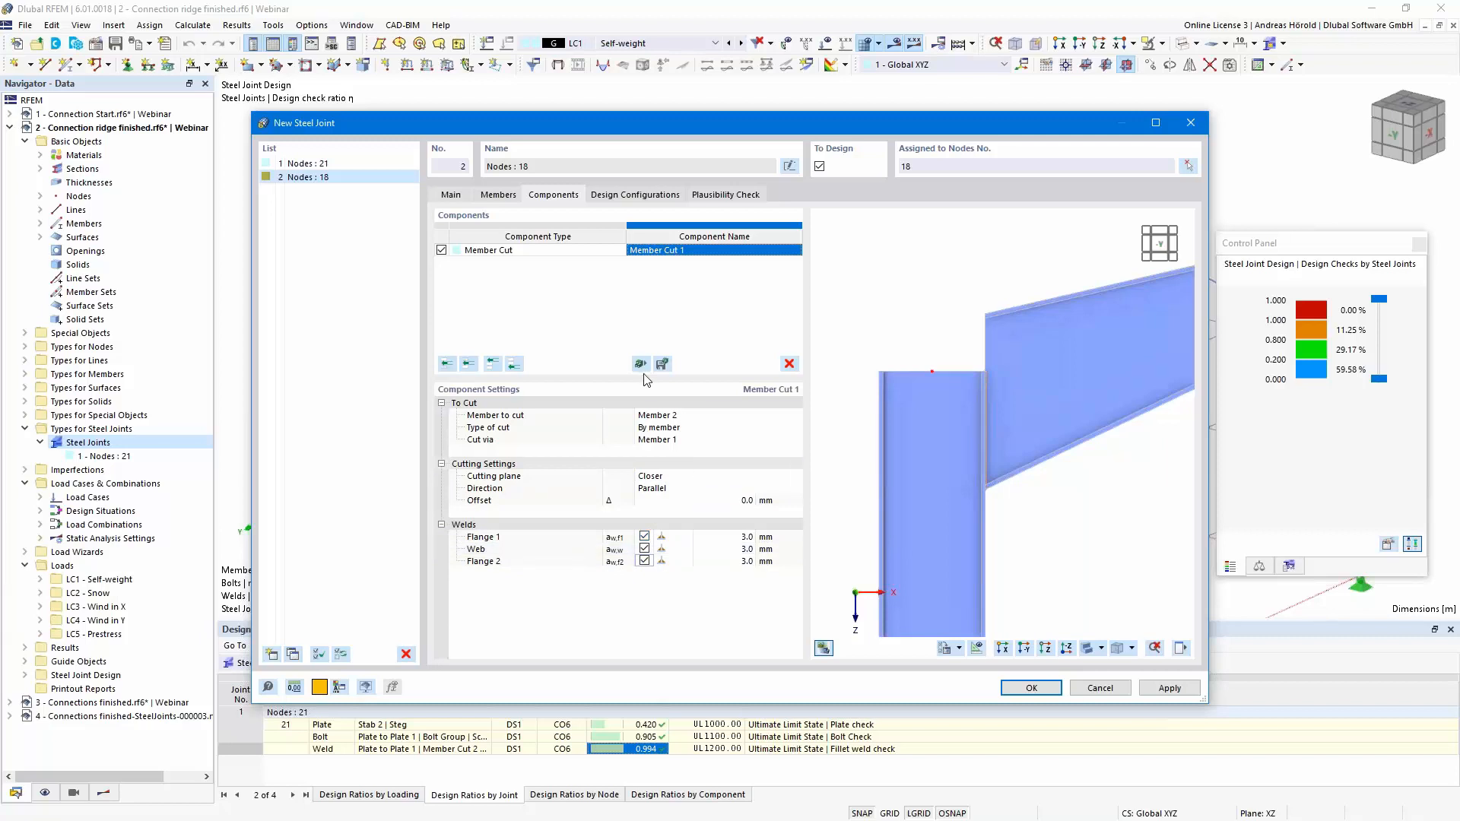
# Add a second Member Cut that cuts Member 1 by Member 2, with the cutting plane set to Farther.
pyautogui.click(514, 366)
pyautogui.click(573, 290)
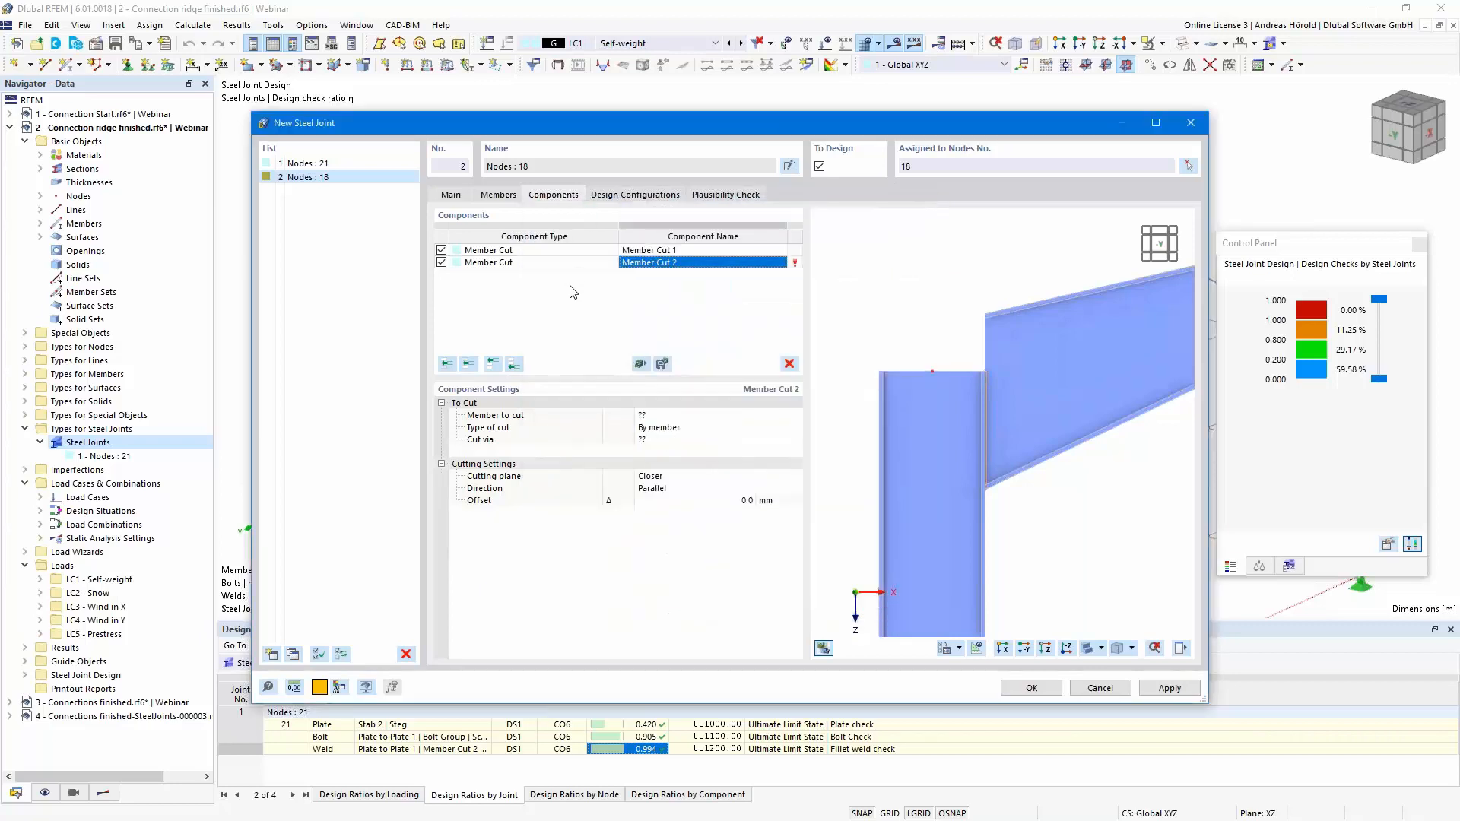
pyautogui.click(761, 415)
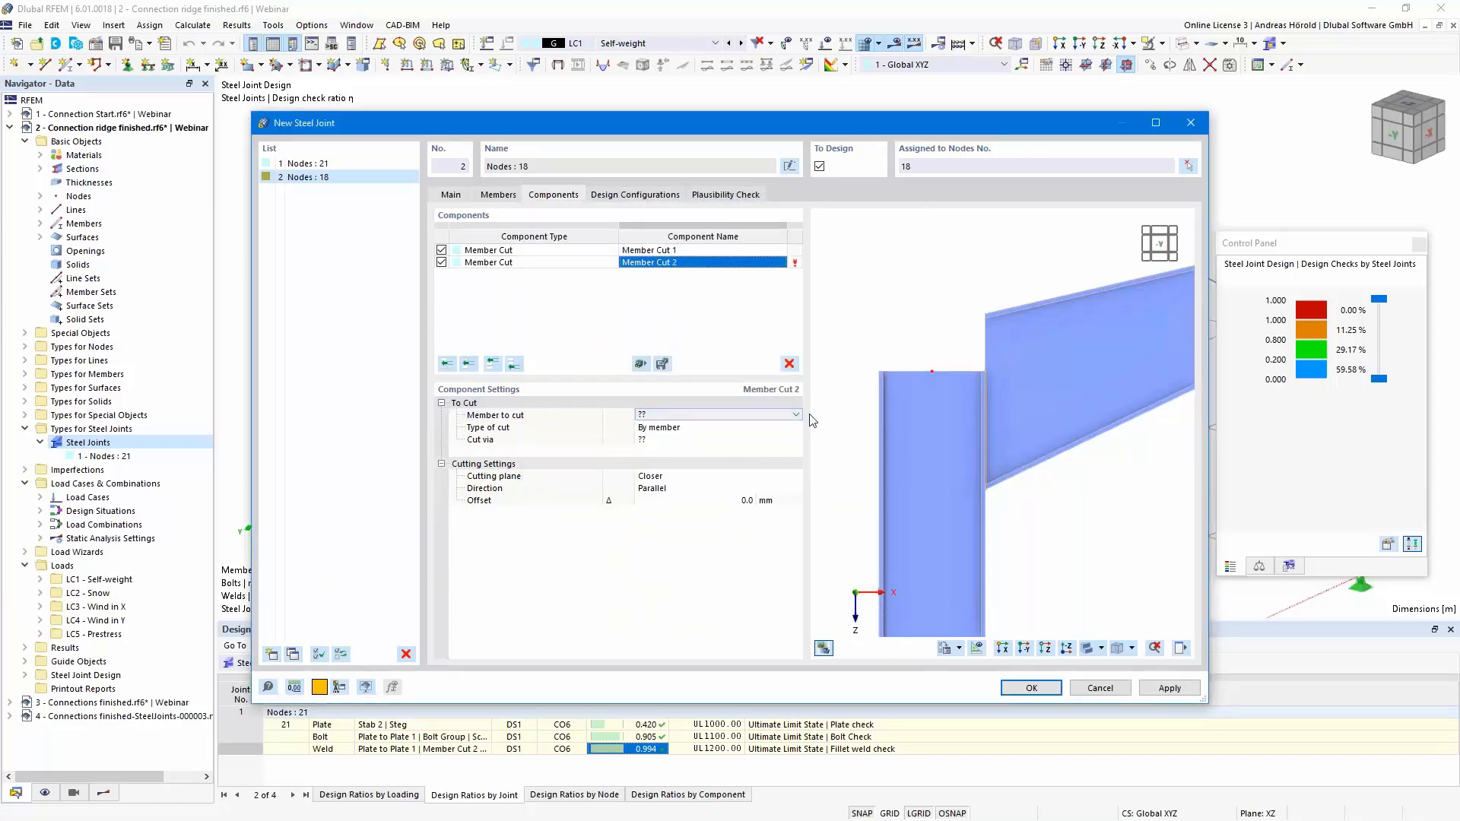
pyautogui.click(785, 415)
pyautogui.click(734, 438)
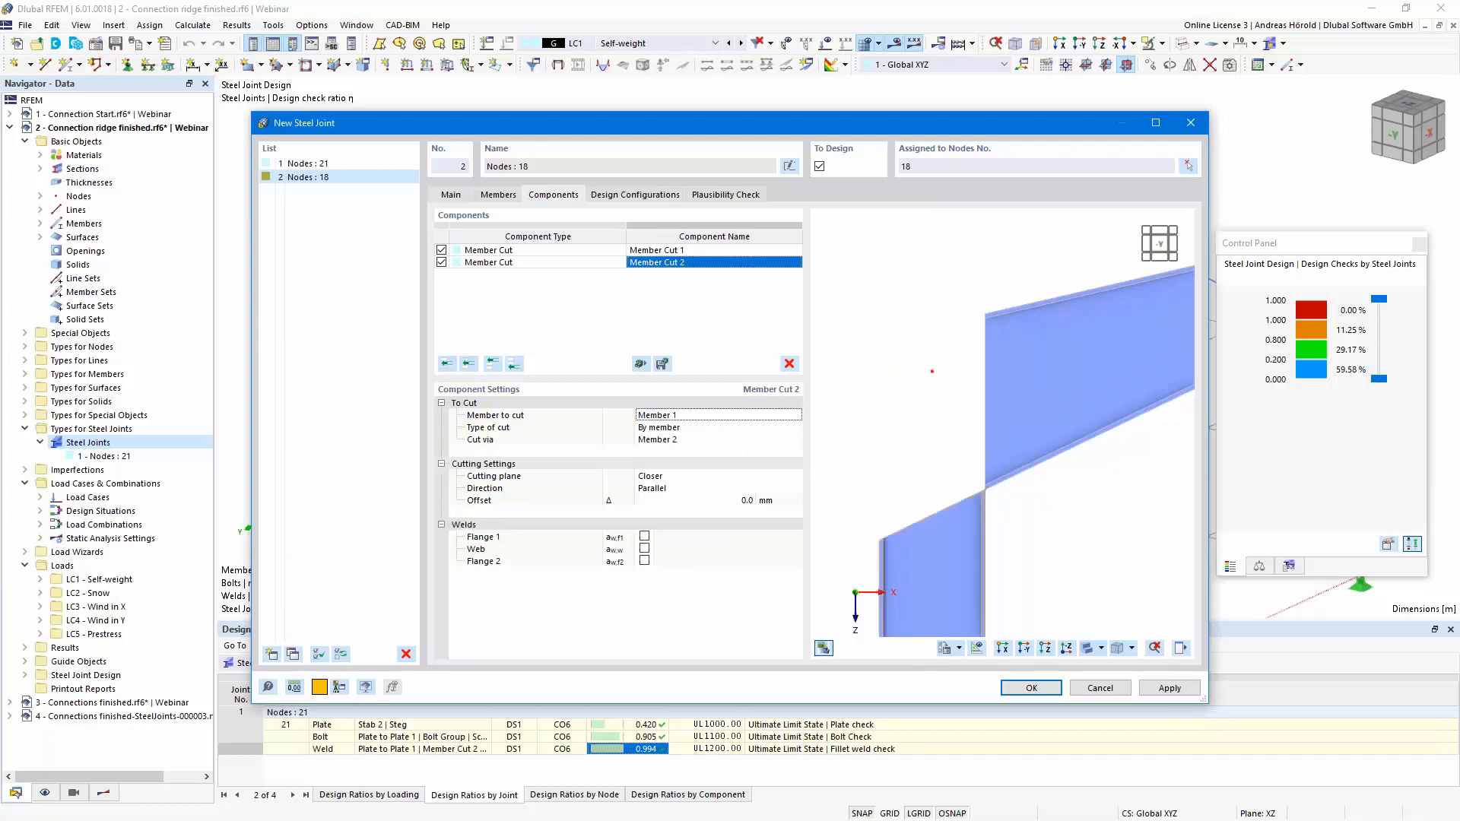
pyautogui.click(750, 476)
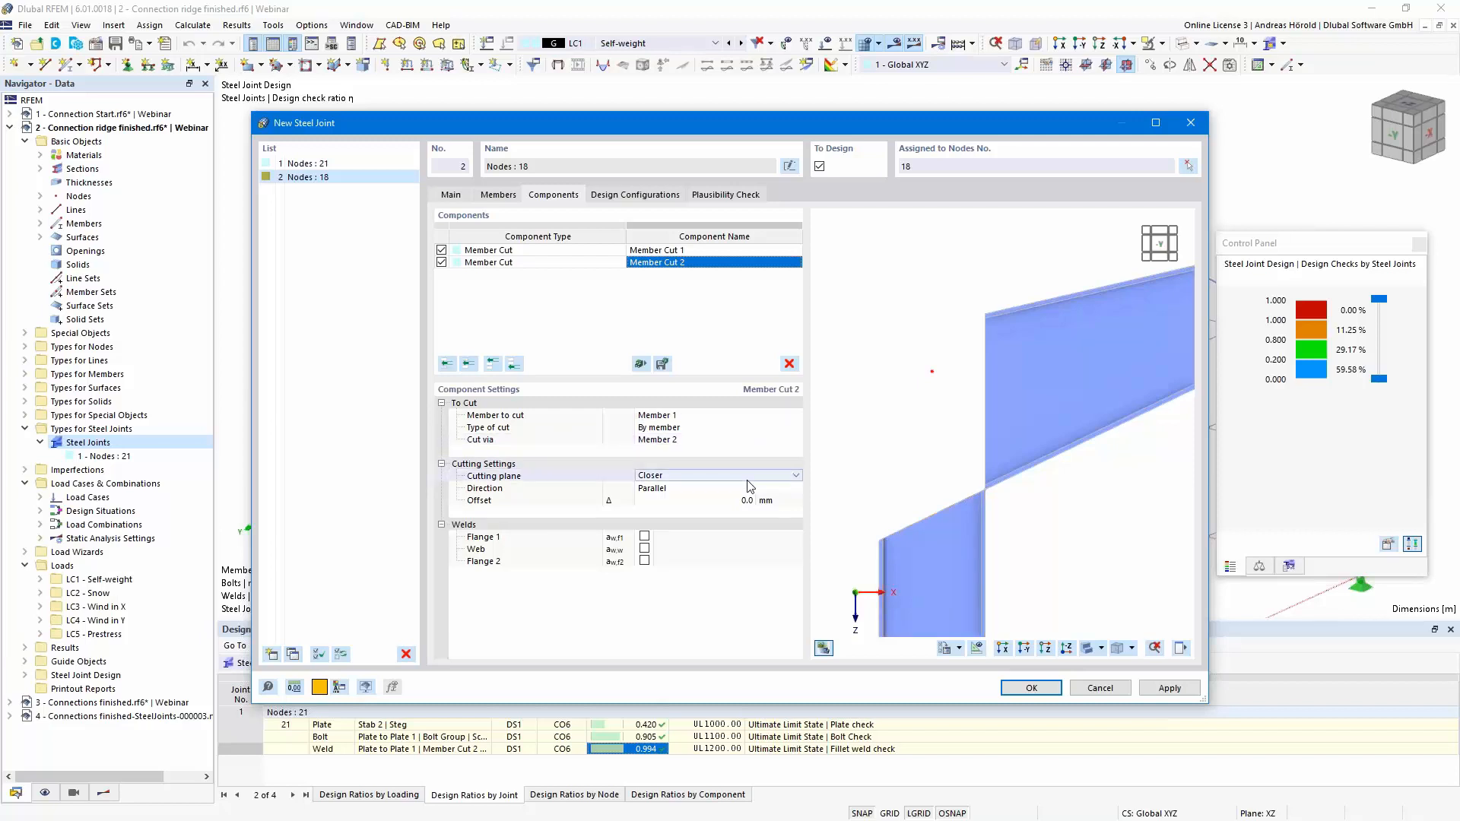
pyautogui.click(796, 475)
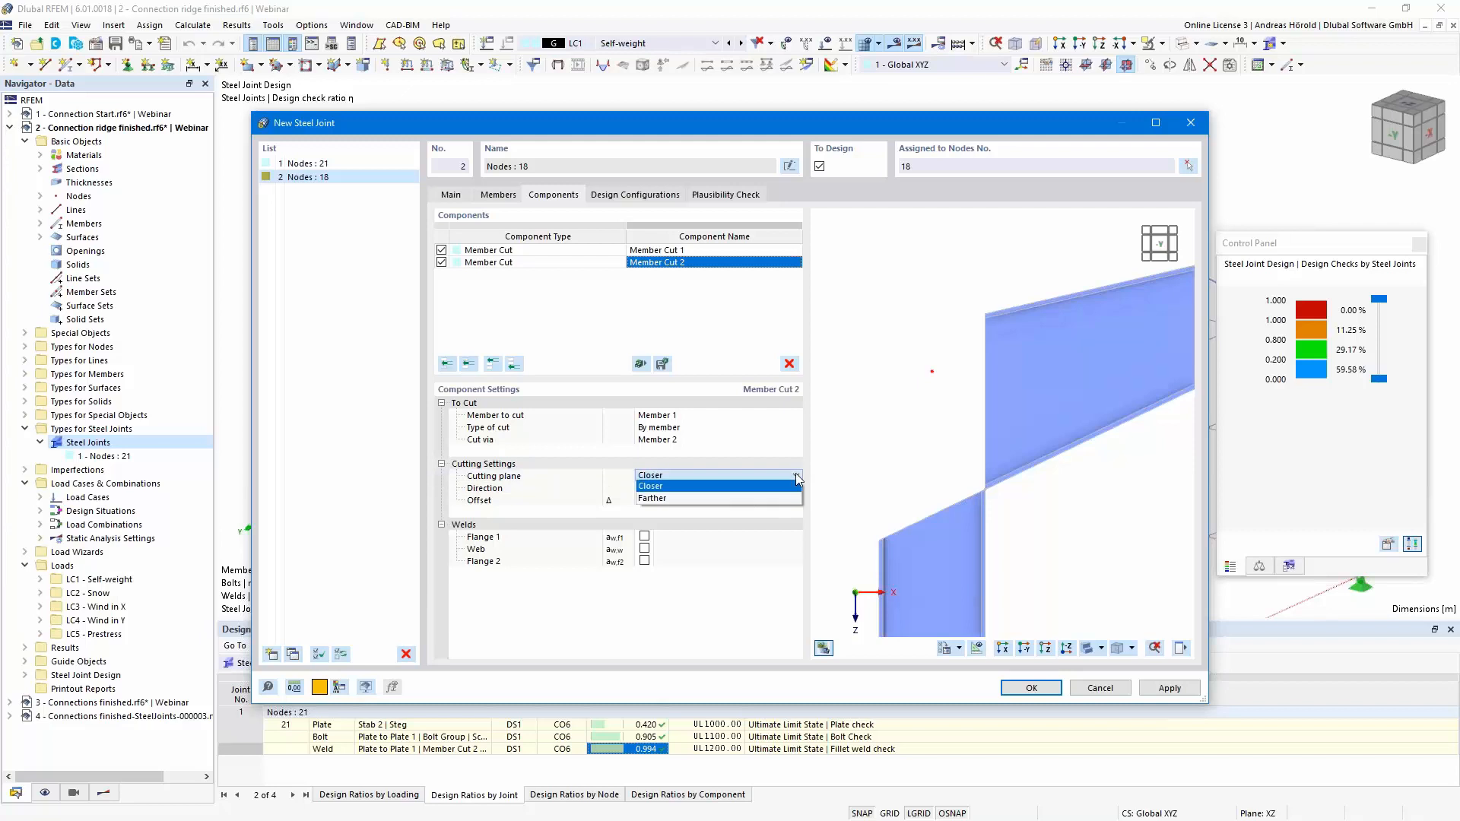
pyautogui.click(755, 497)
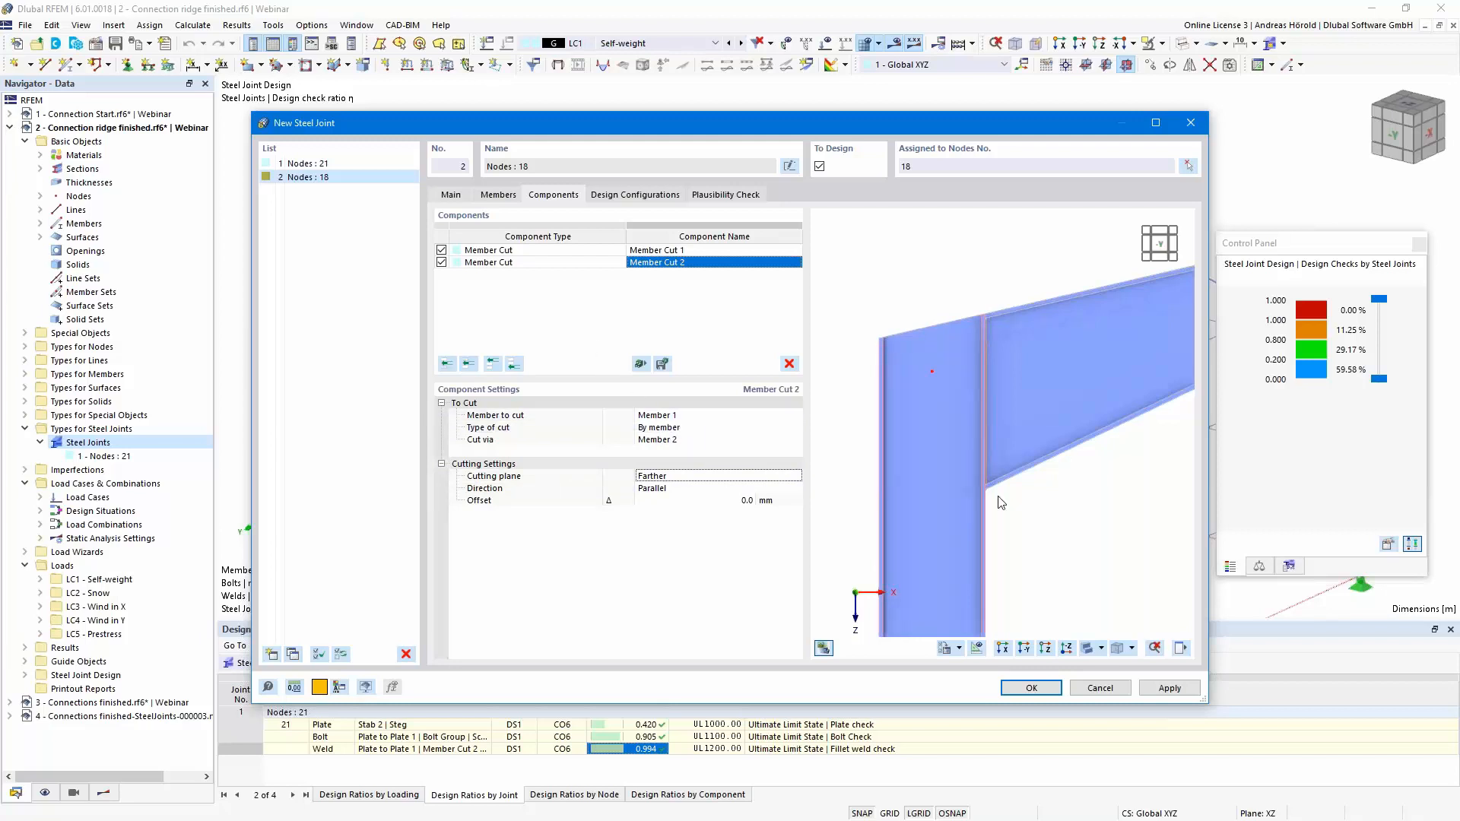
# Add a Stiffener component that stiffens Member 1 with Member 2 as reference member and plate material S355.
pyautogui.click(514, 364)
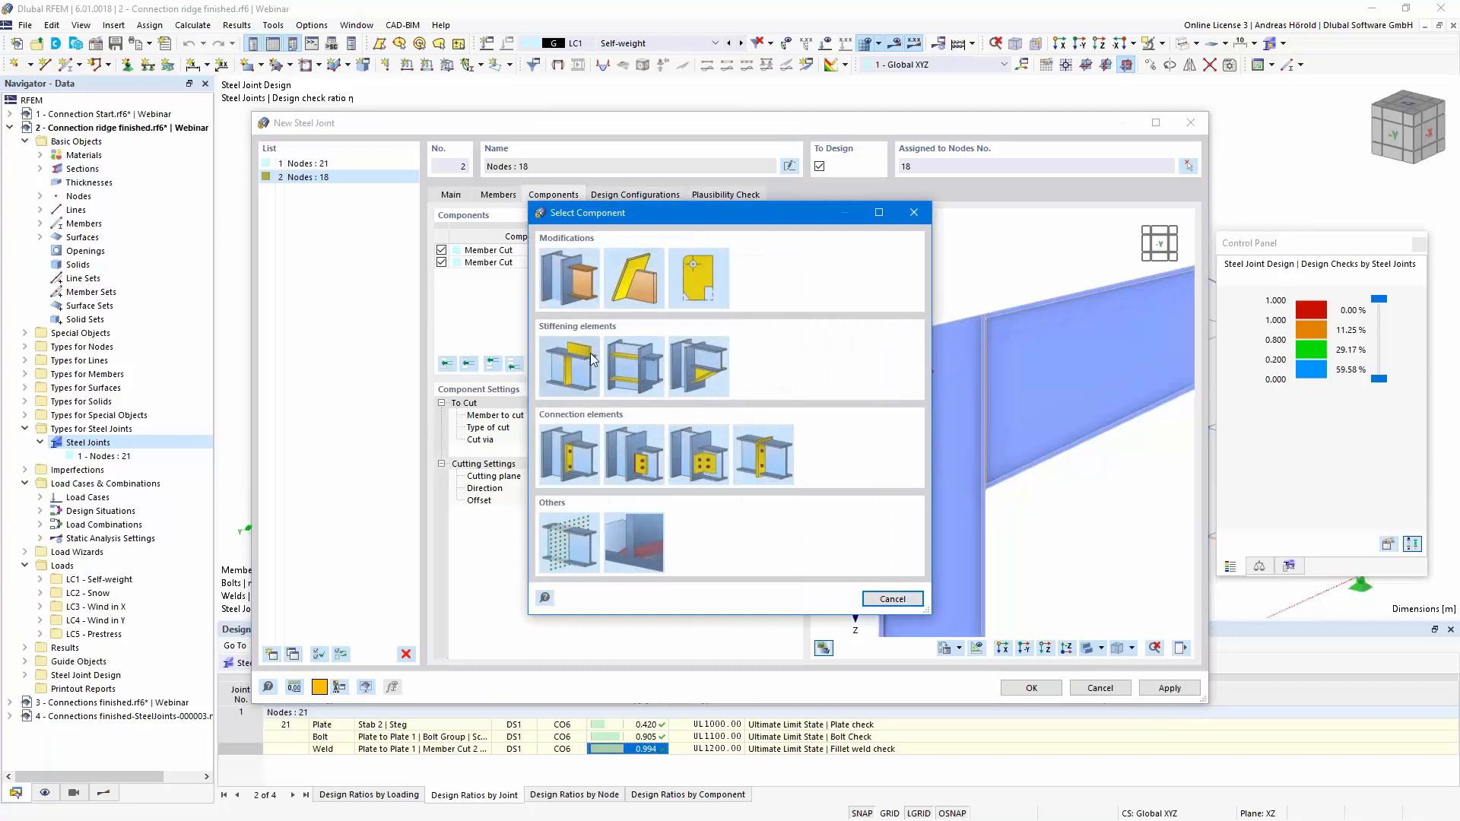
pyautogui.click(633, 366)
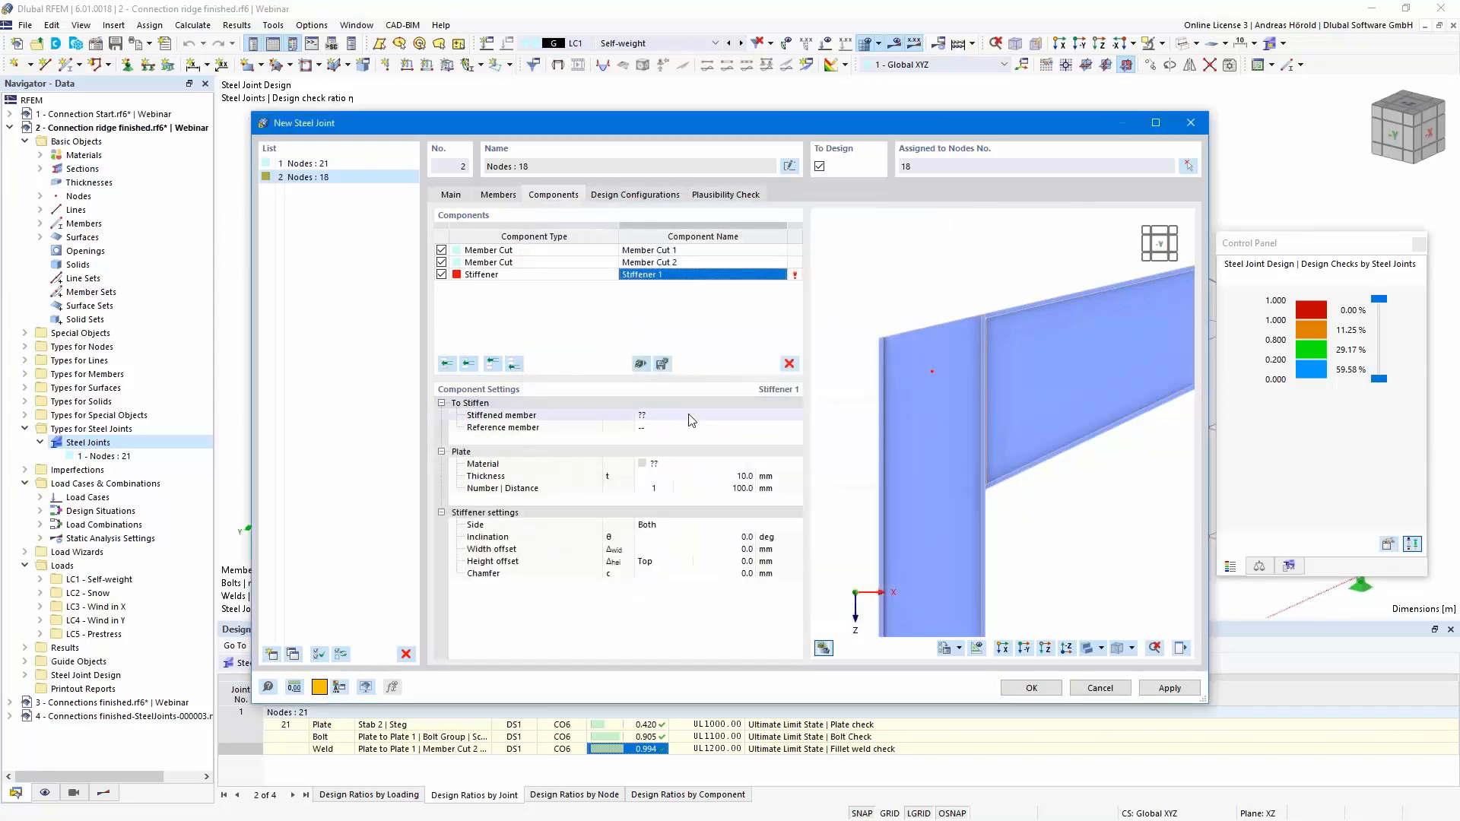
pyautogui.click(711, 416)
pyautogui.click(719, 415)
pyautogui.click(755, 438)
pyautogui.click(766, 428)
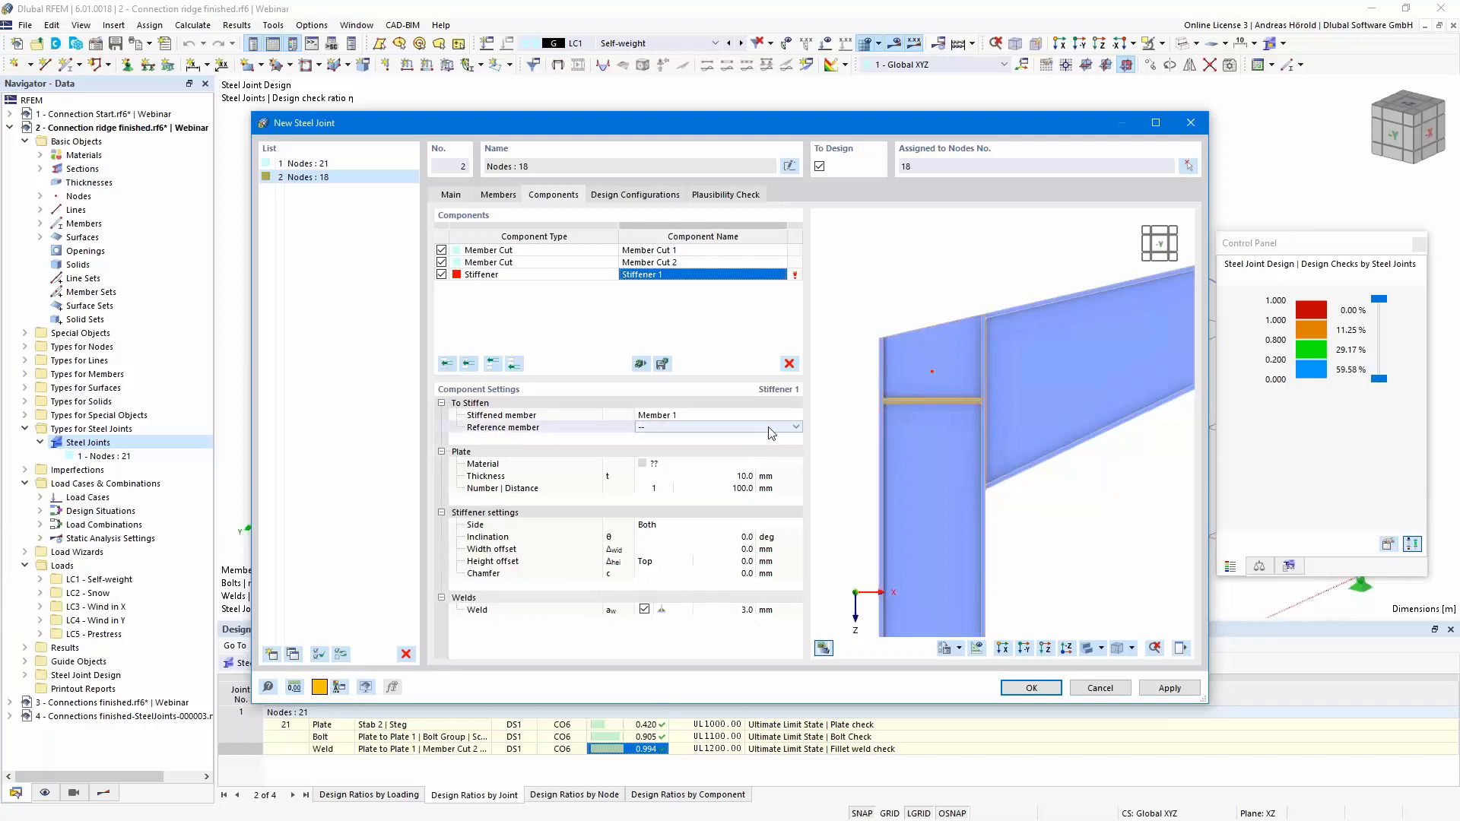
pyautogui.click(794, 426)
pyautogui.click(734, 440)
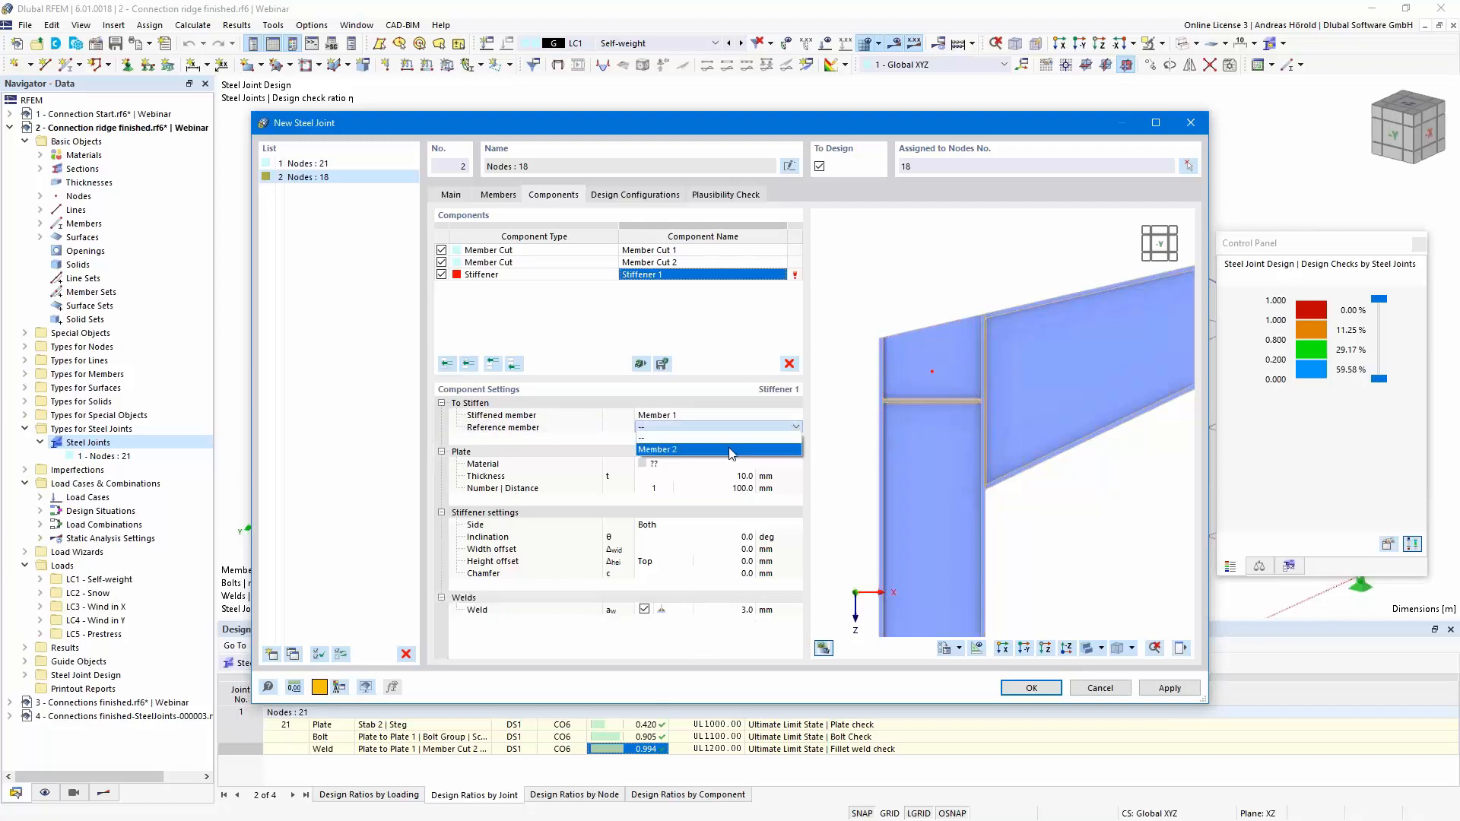
pyautogui.click(698, 464)
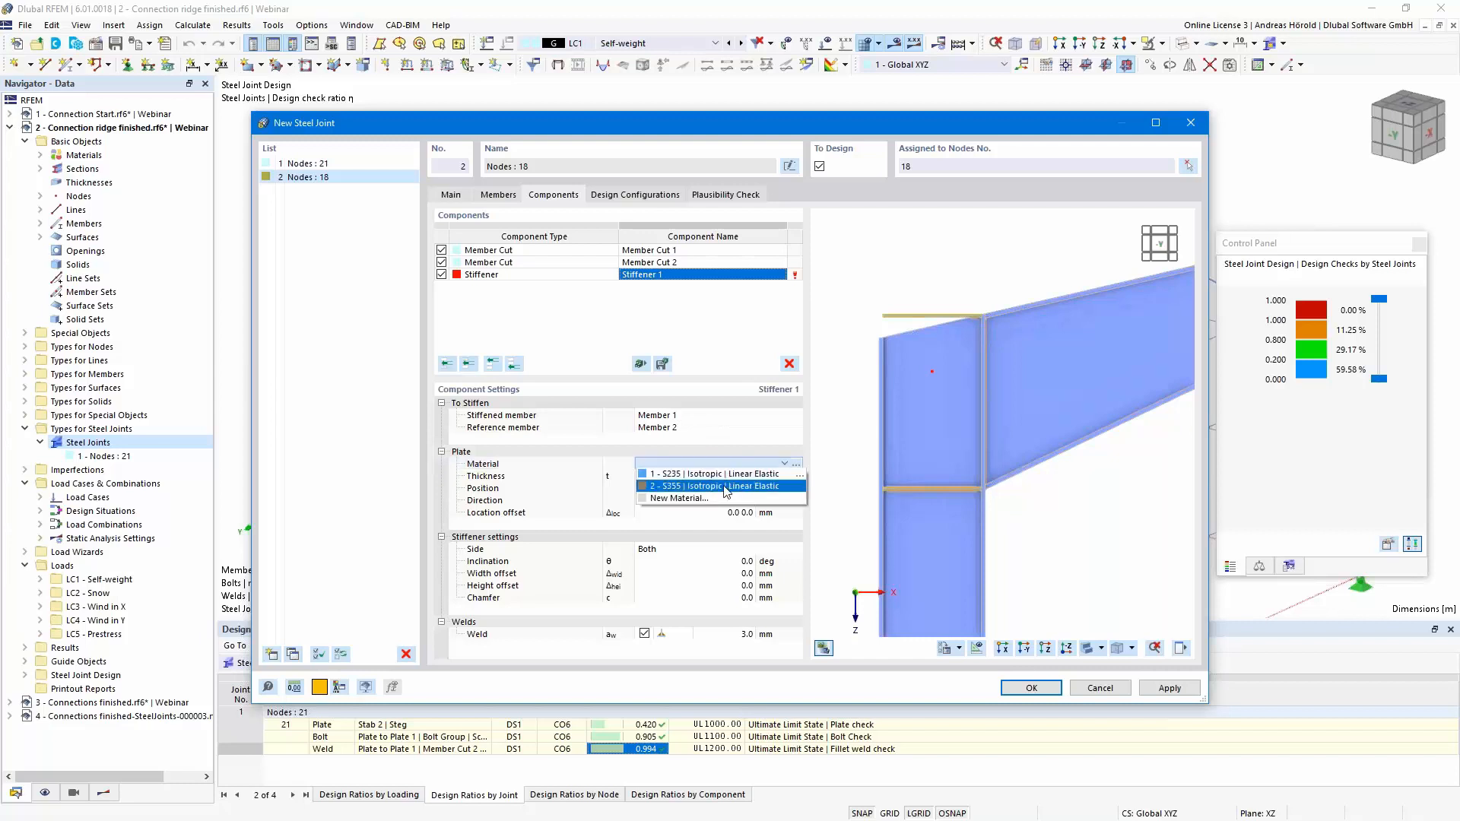
pyautogui.click(724, 491)
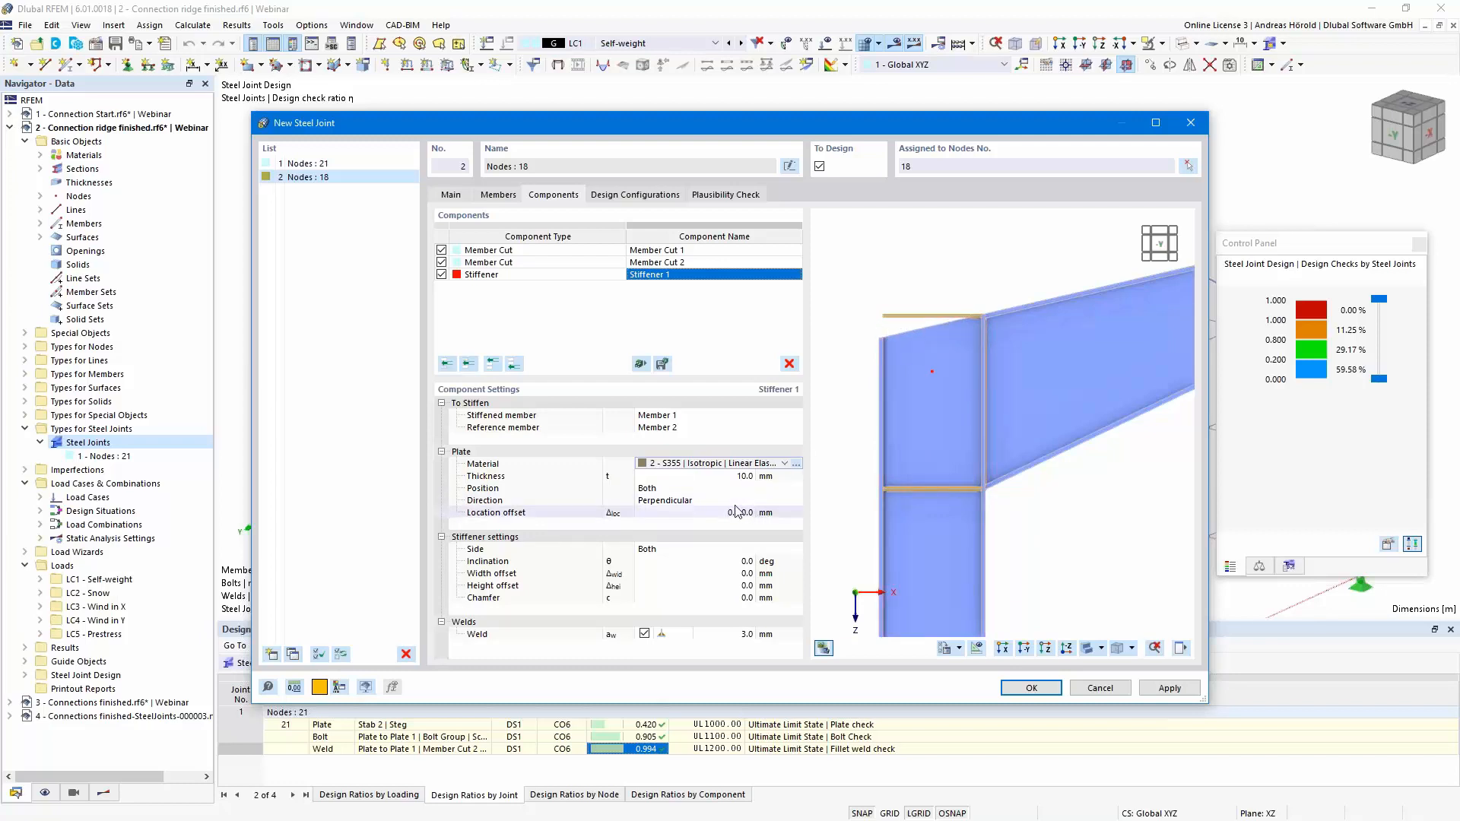
# Set the first stiffener's direction to Parallel and its position to Lower.
pyautogui.click(705, 502)
pyautogui.click(741, 504)
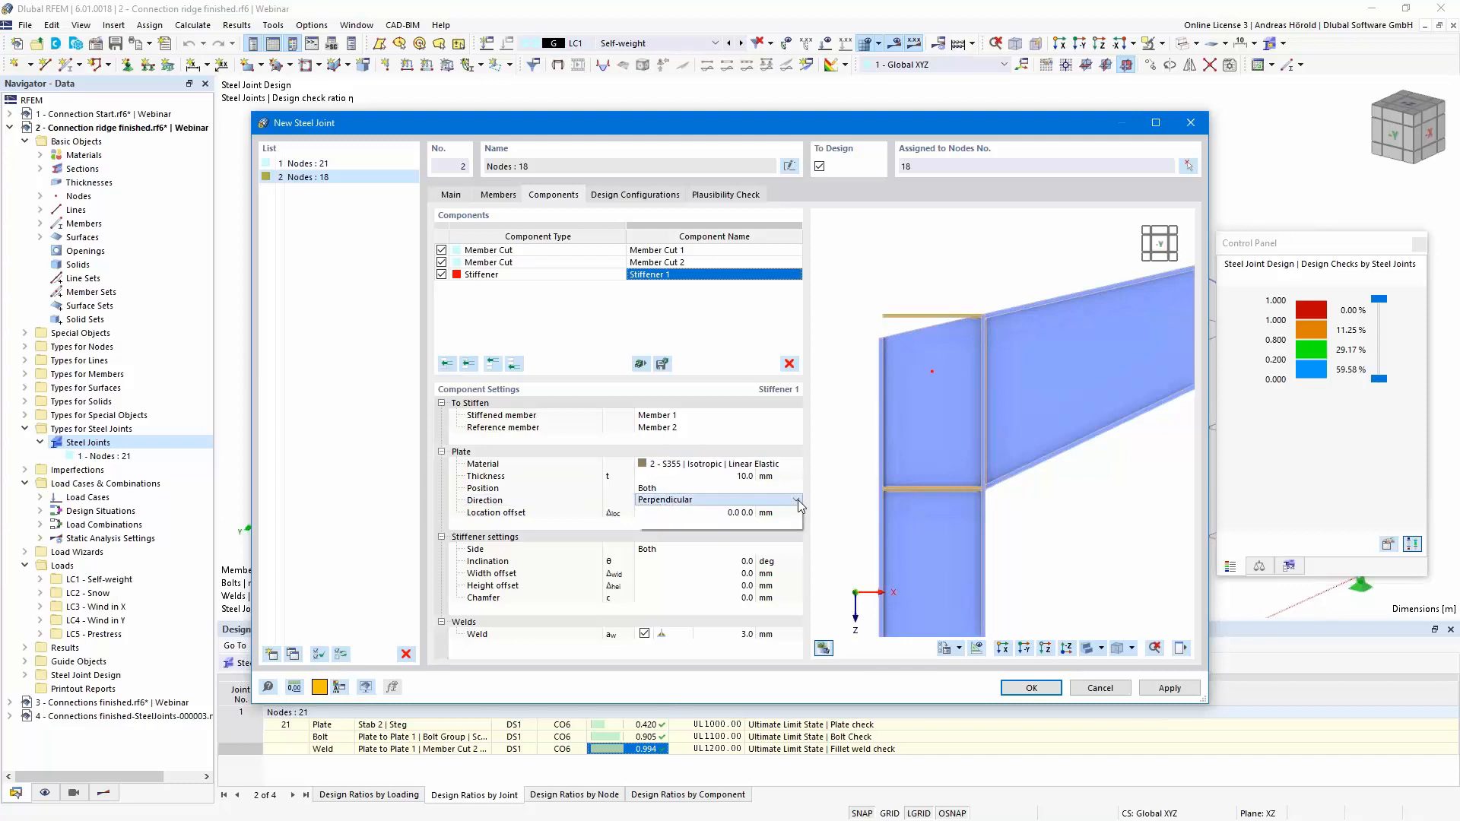
pyautogui.click(738, 521)
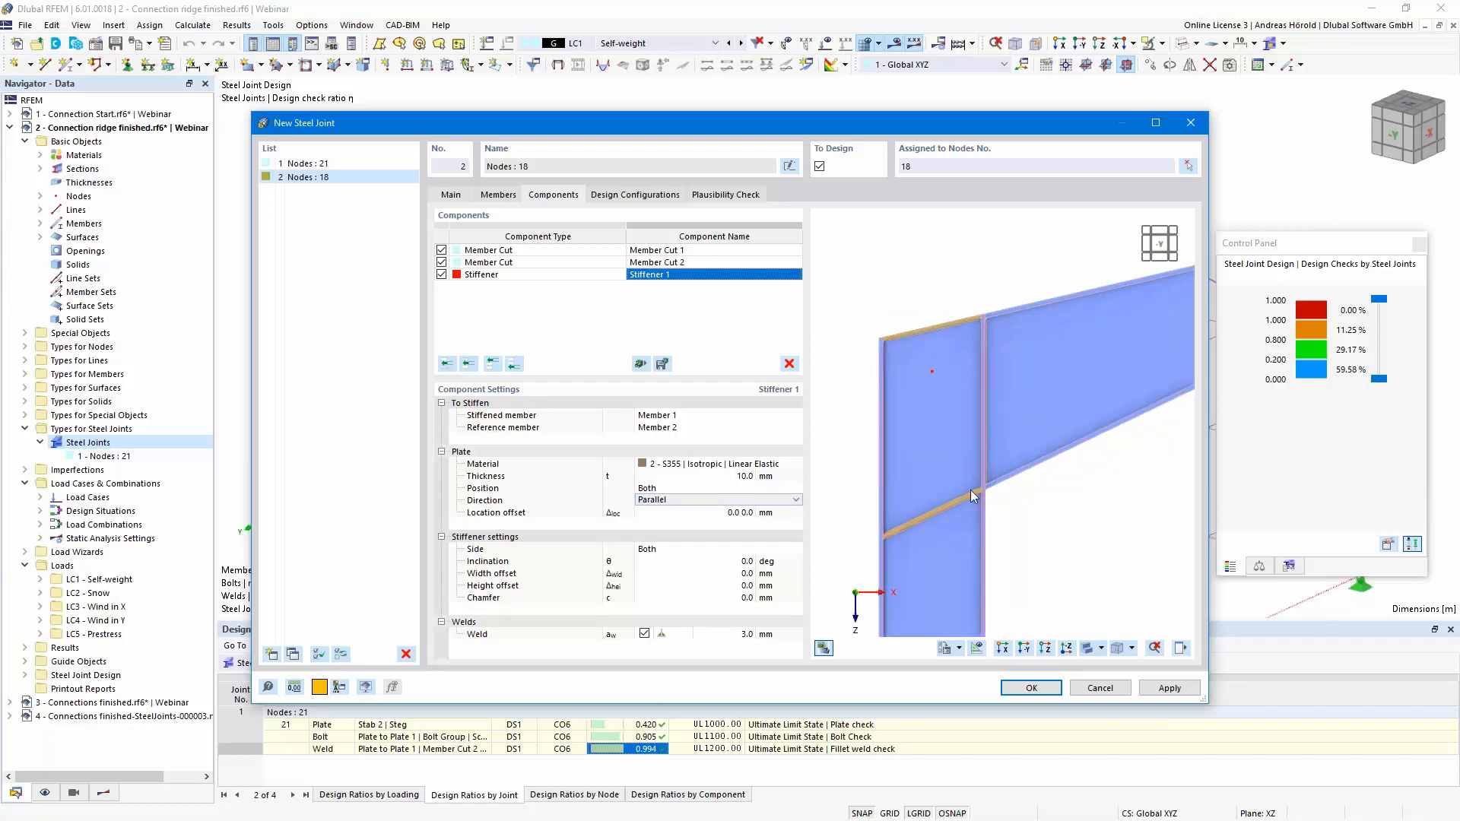
pyautogui.click(760, 488)
pyautogui.click(797, 488)
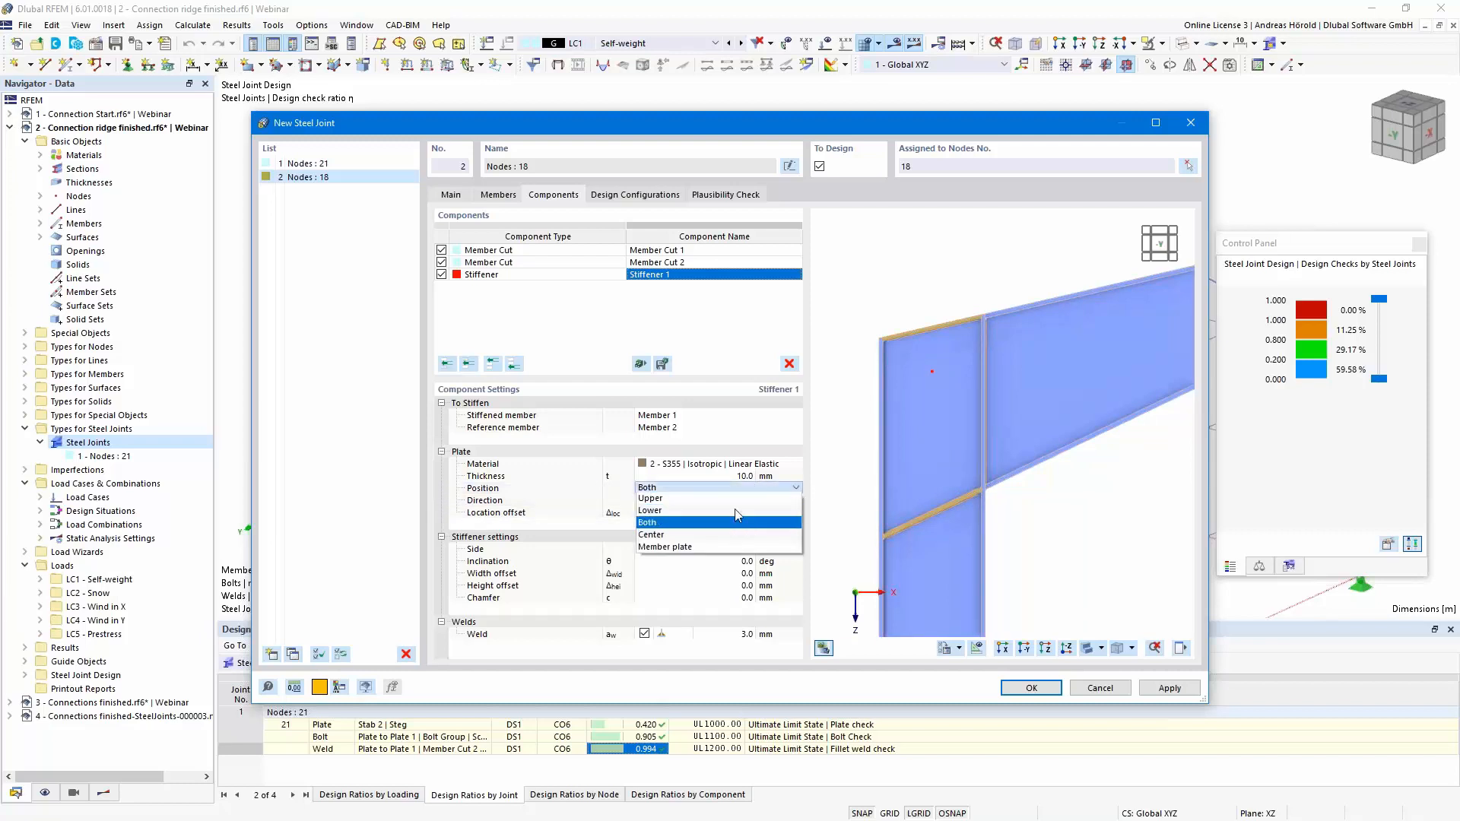
pyautogui.click(738, 514)
pyautogui.press('Down')
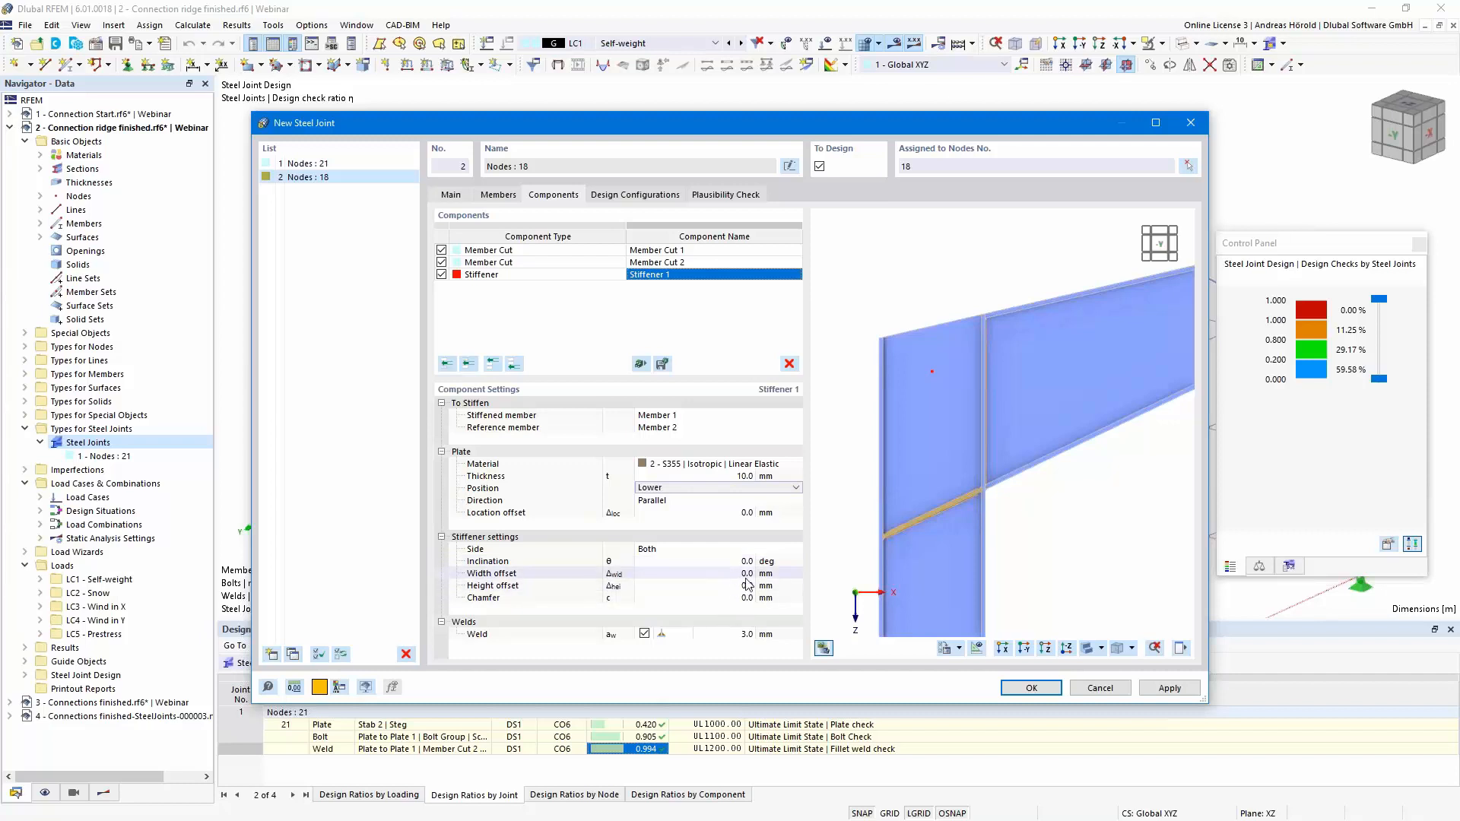
# Add a second Stiffener component on Member 1, with Member 2 as reference member and plate material S355.
pyautogui.click(514, 364)
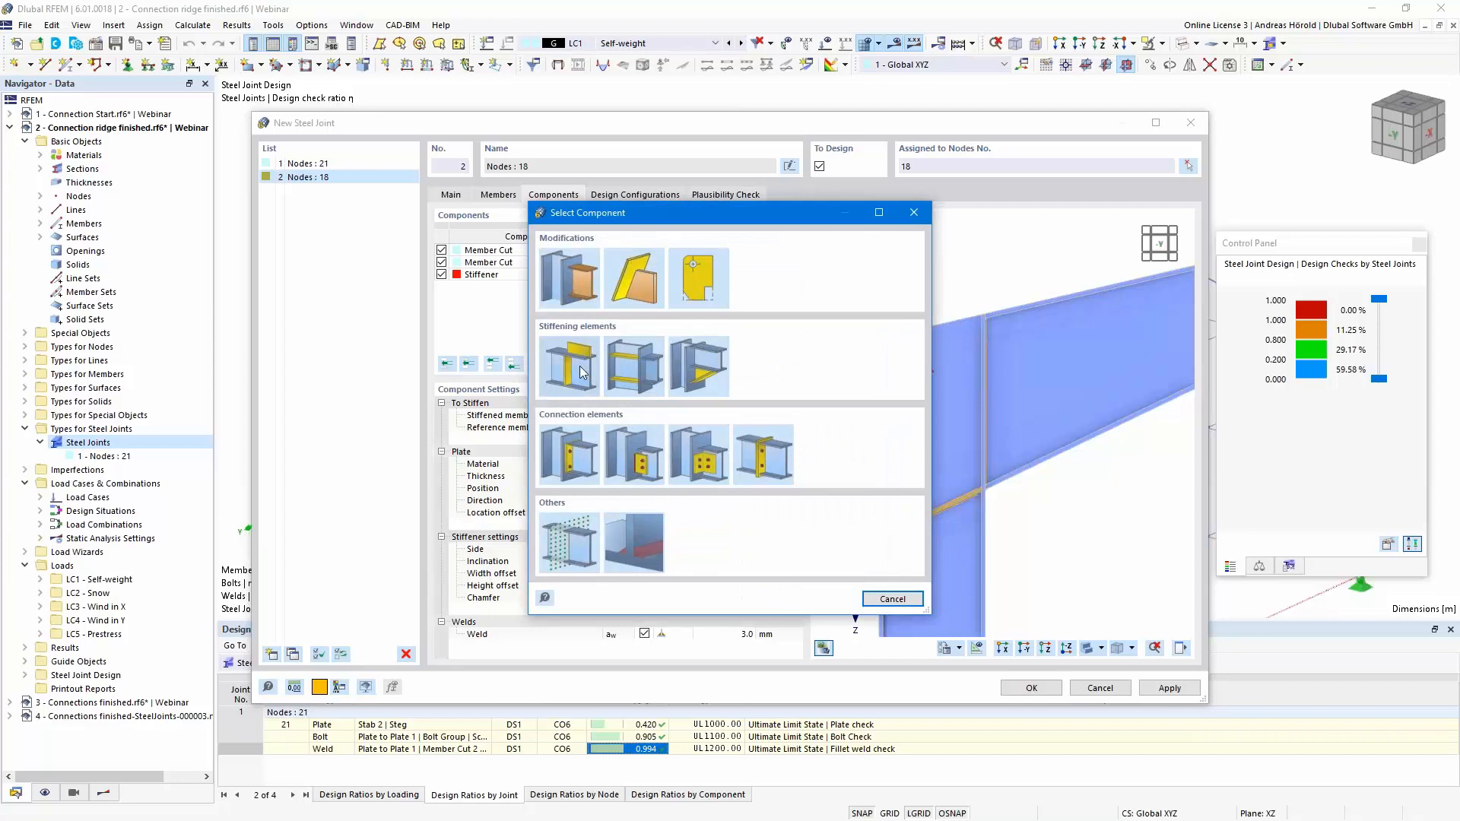
pyautogui.click(641, 374)
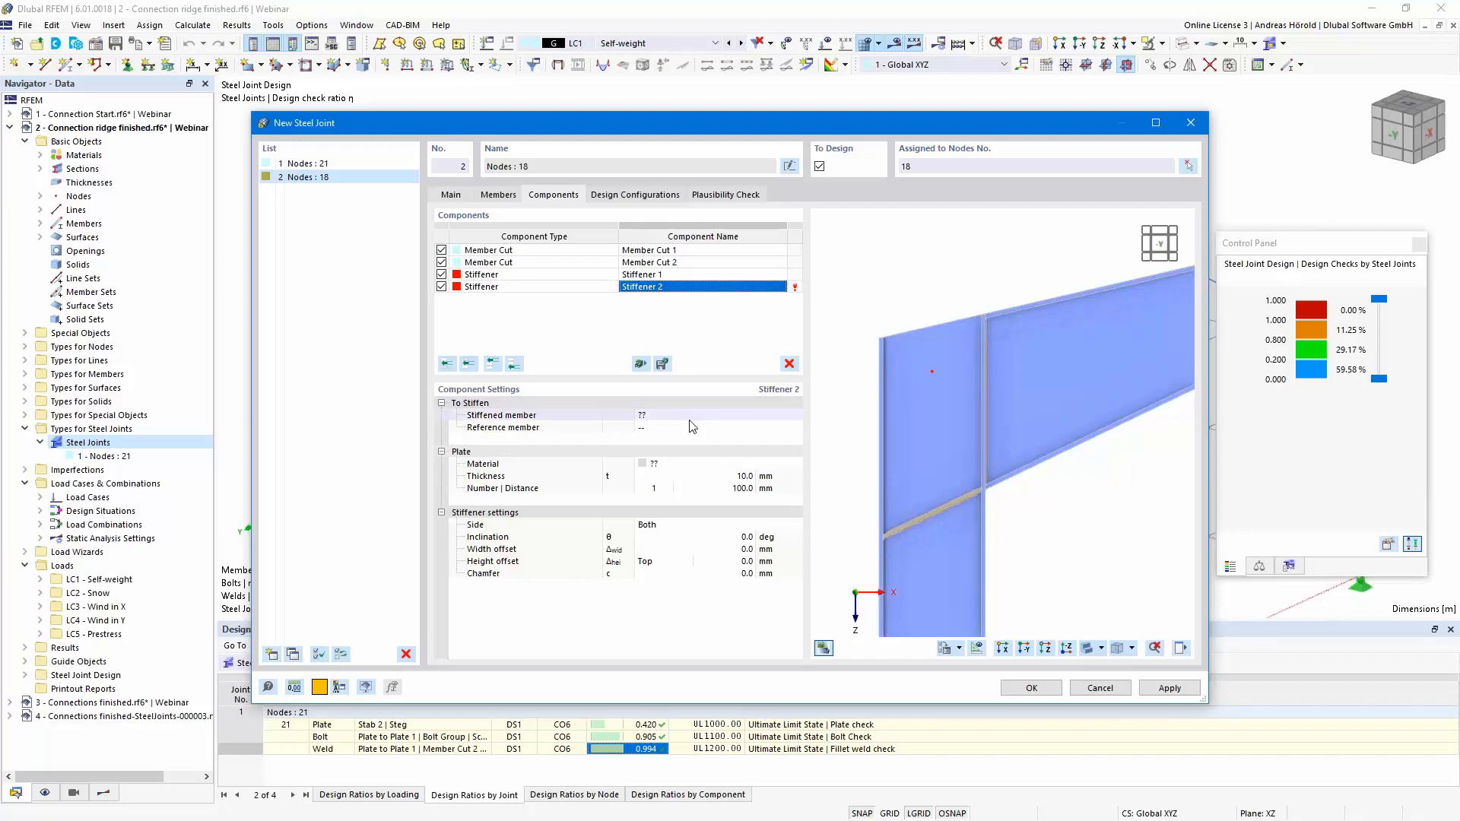
pyautogui.click(783, 416)
pyautogui.click(787, 416)
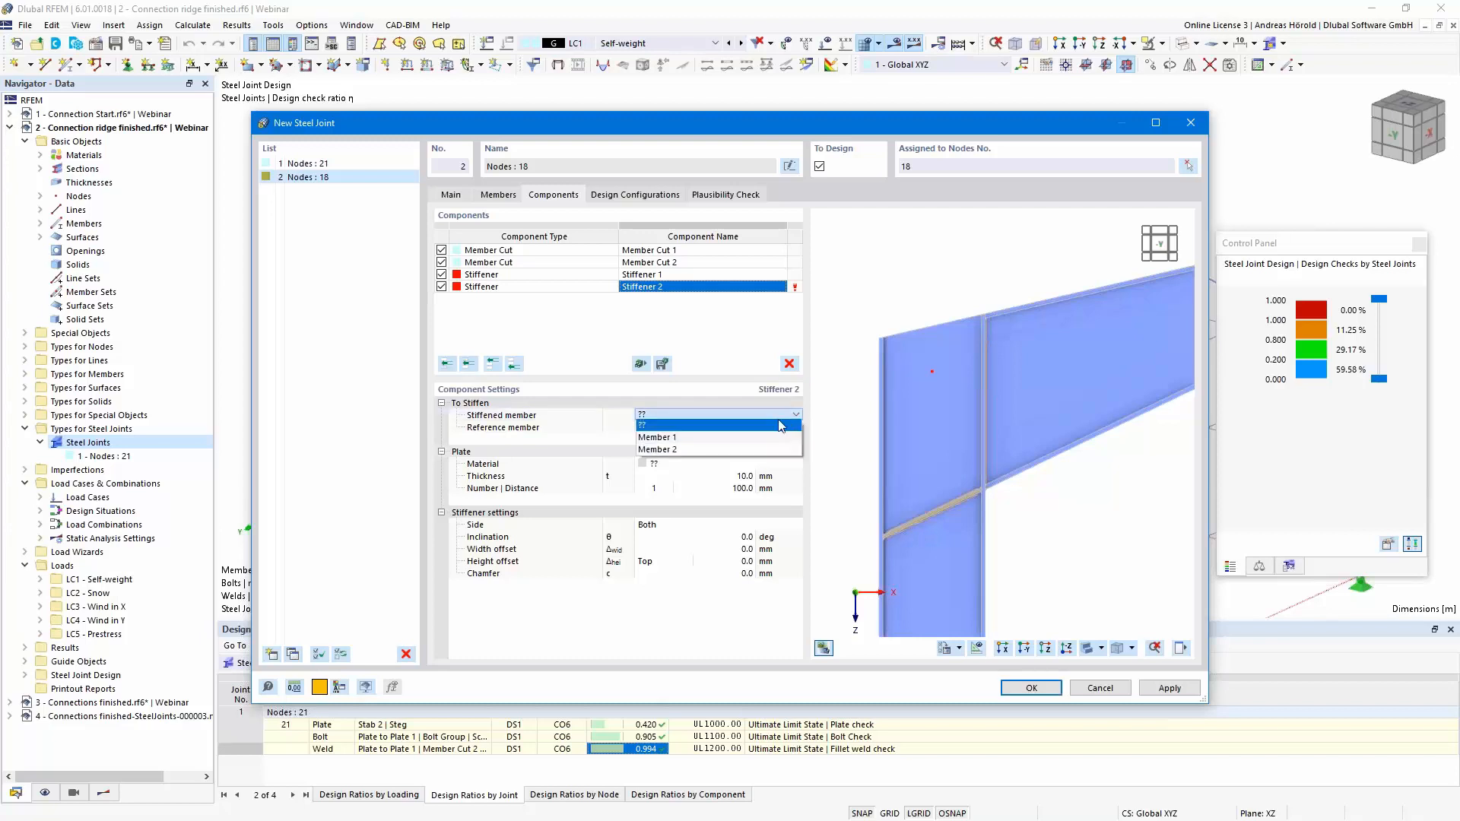
pyautogui.click(764, 437)
pyautogui.click(747, 429)
pyautogui.click(788, 429)
pyautogui.click(788, 437)
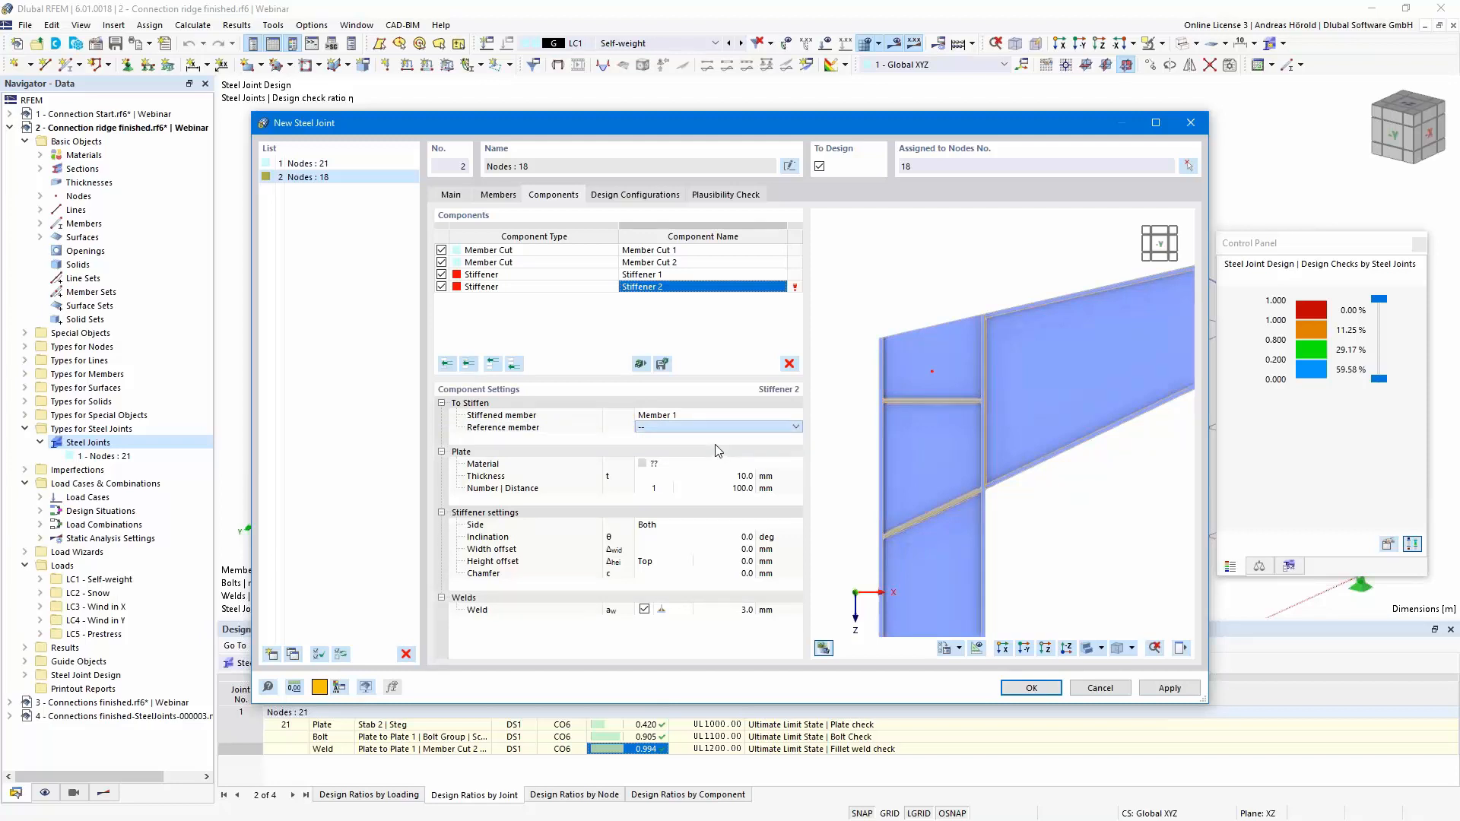
pyautogui.press('Down')
pyautogui.click(760, 463)
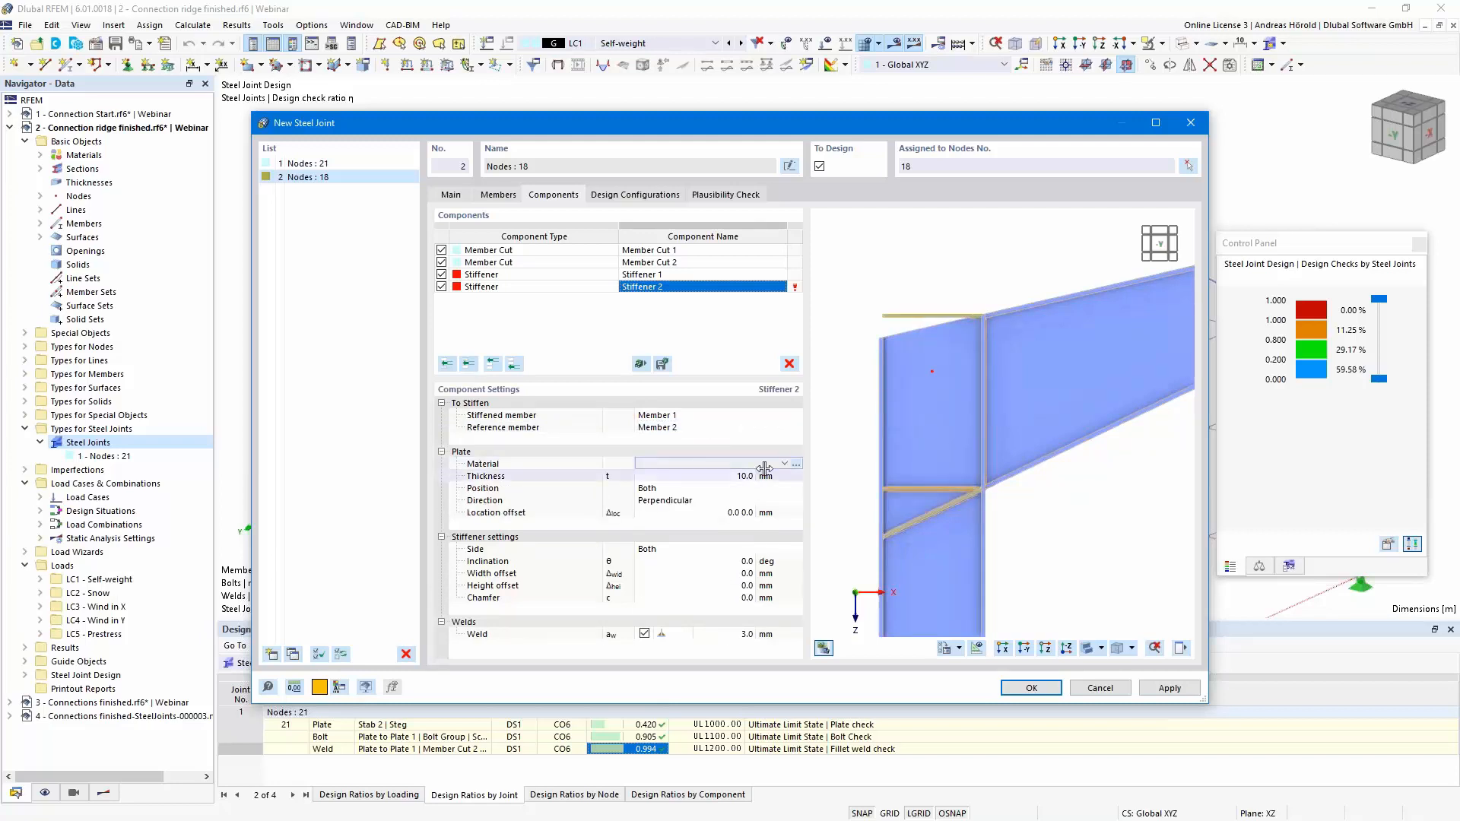
pyautogui.click(764, 465)
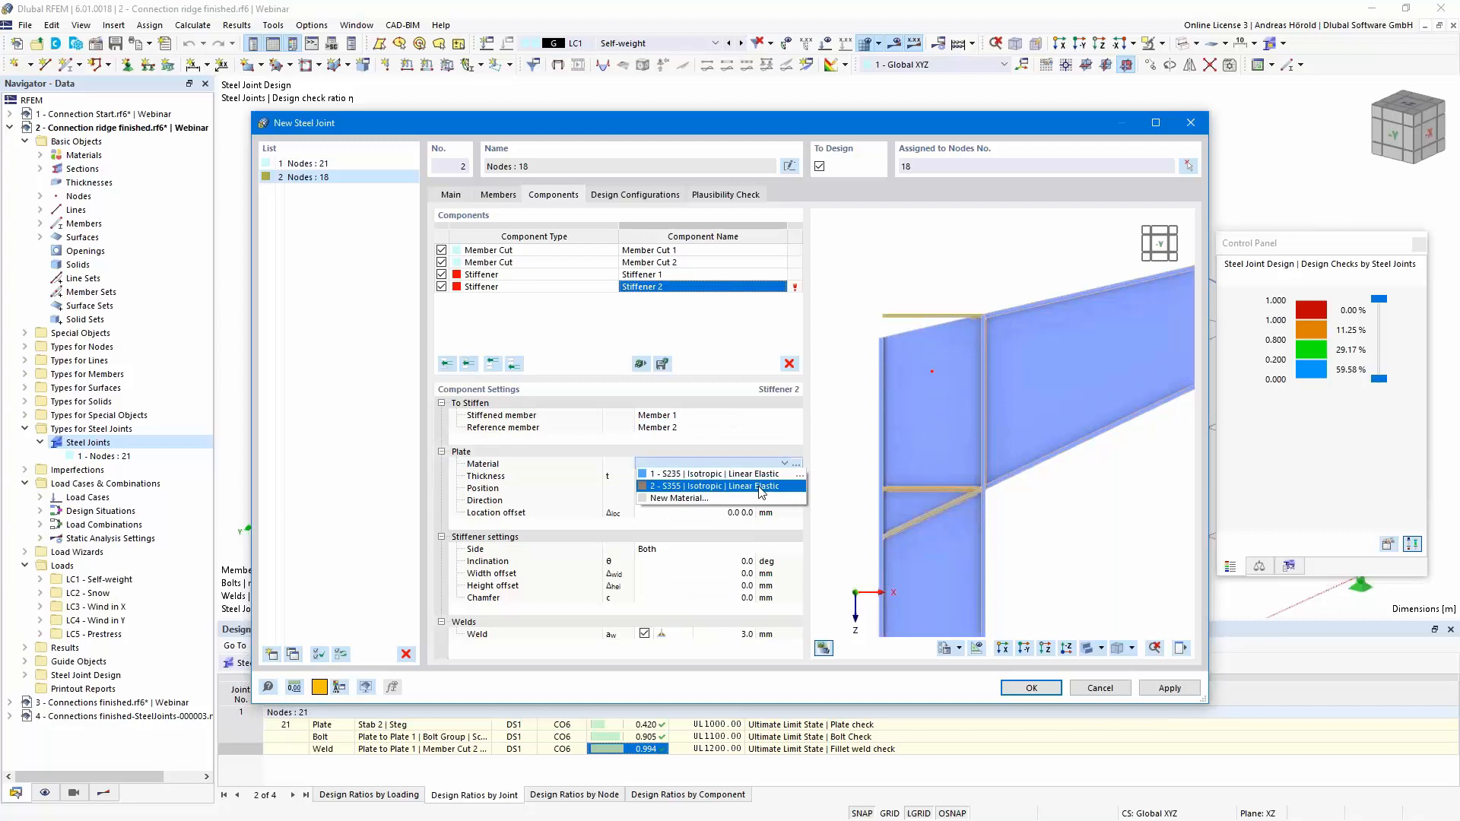
pyautogui.click(761, 492)
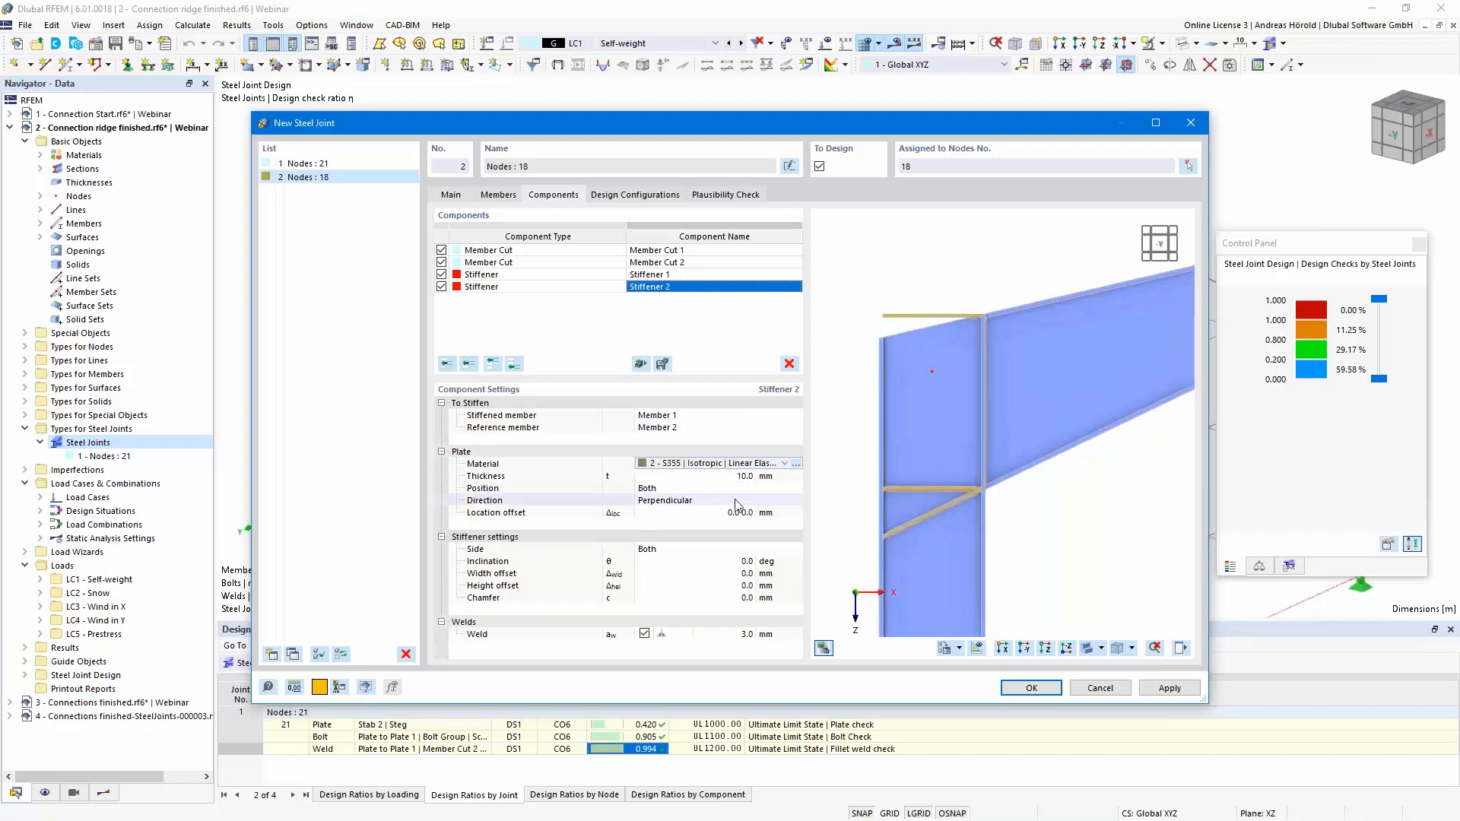
# Set the second stiffener's position to Upper, its direction to Parallel and its weld size to 4 mm.
pyautogui.click(693, 490)
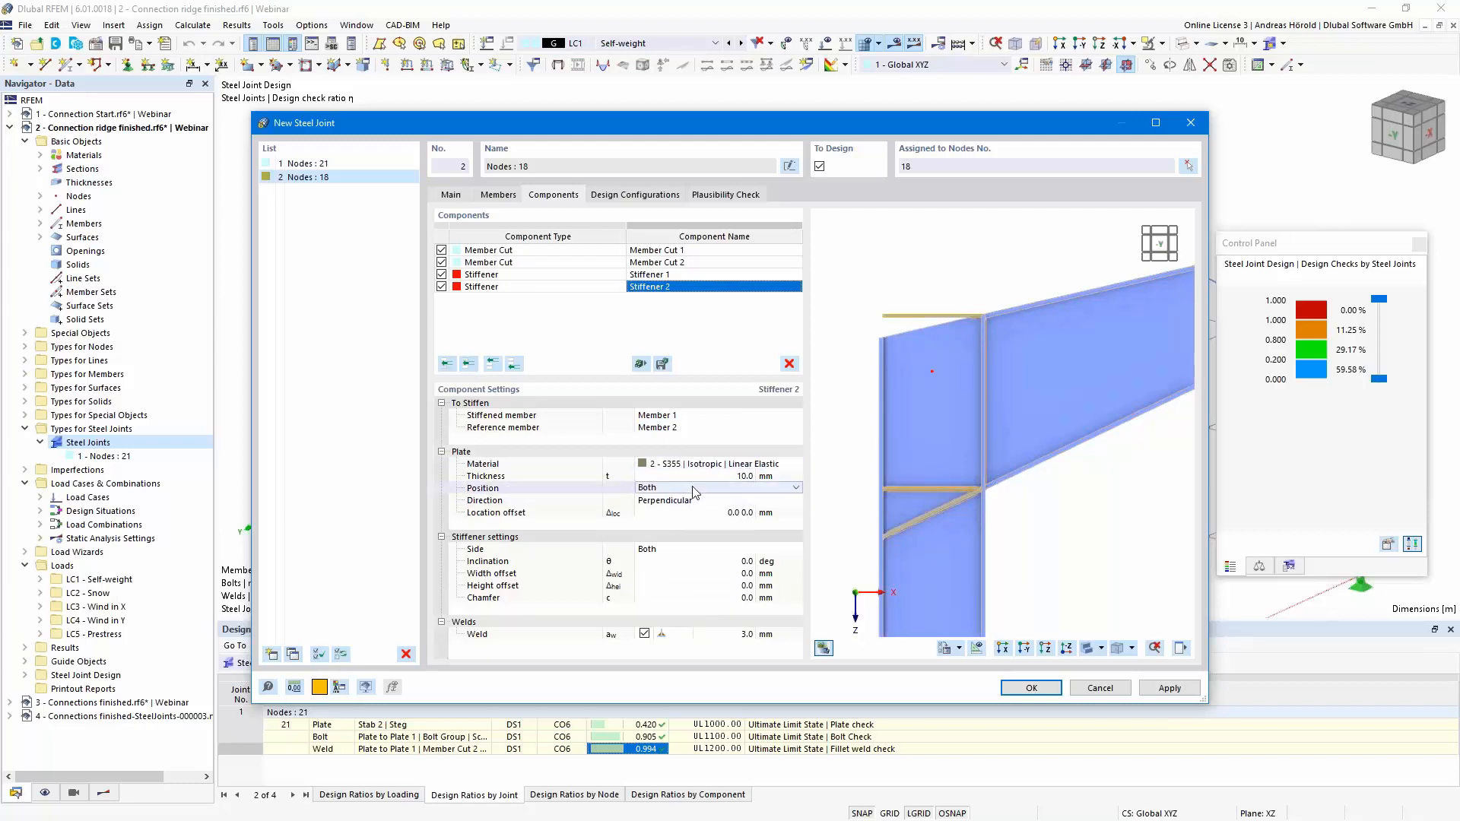
pyautogui.click(795, 490)
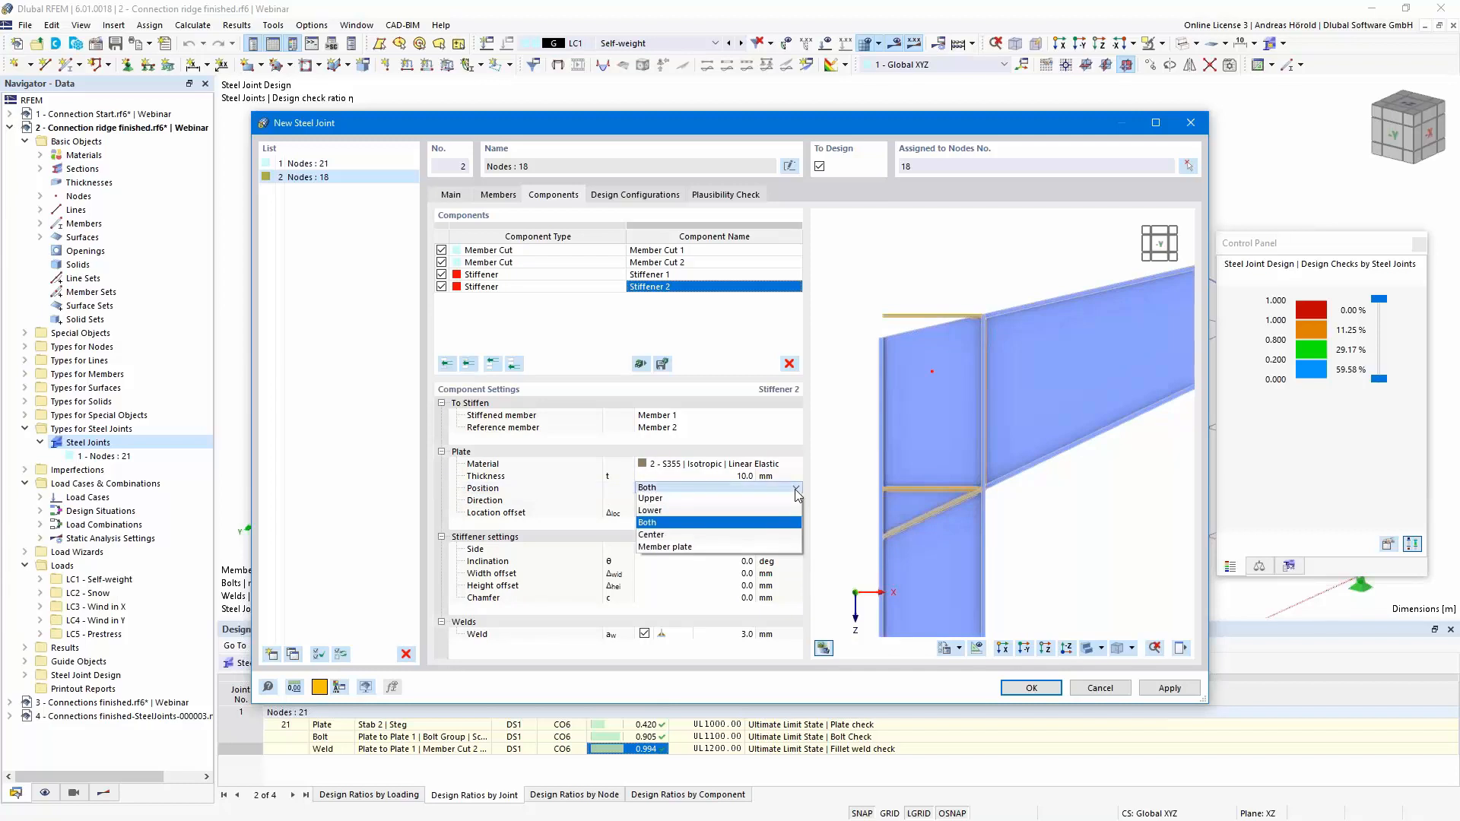
pyautogui.click(688, 490)
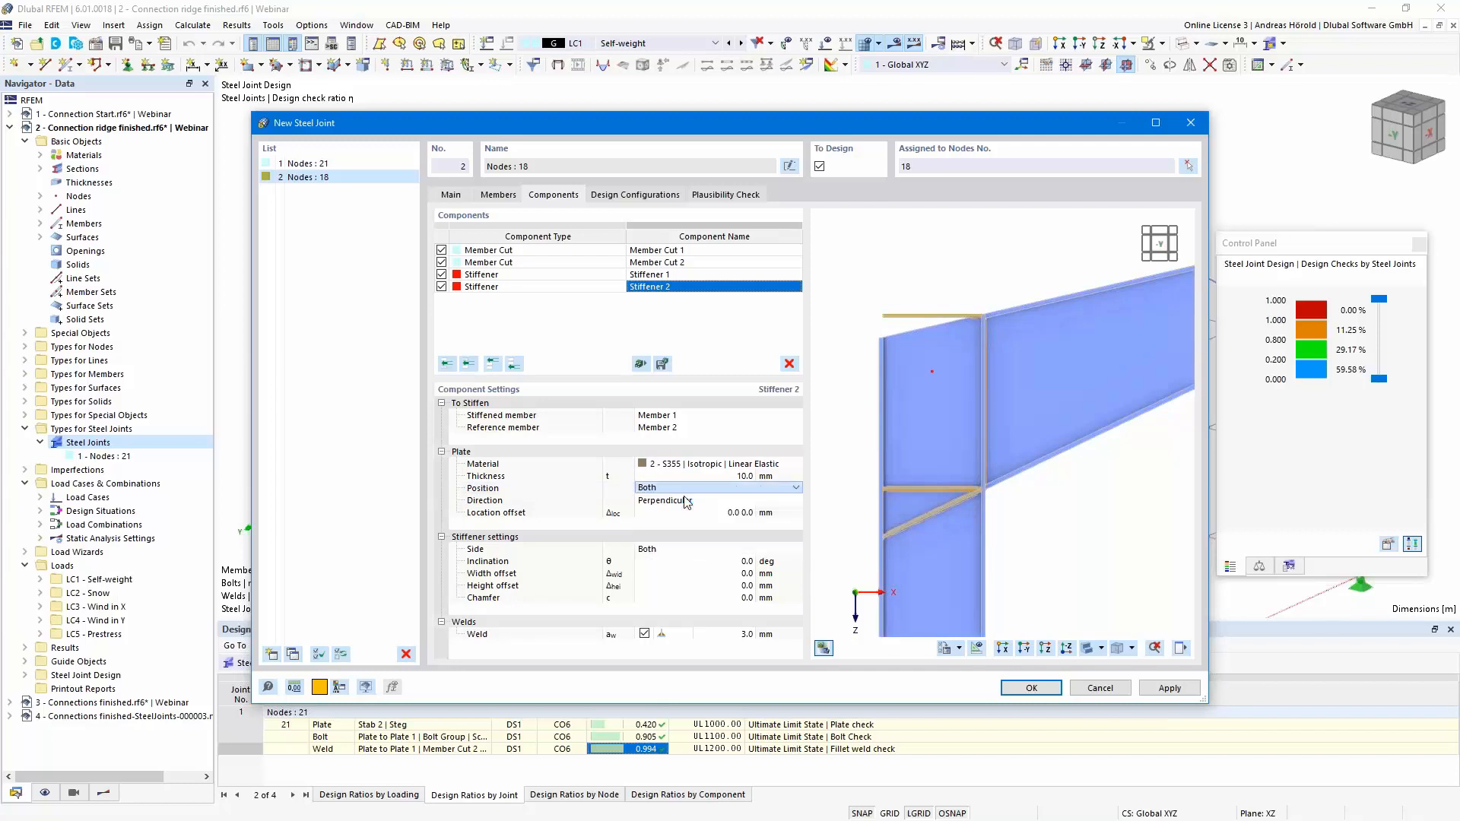
pyautogui.press('Up')
pyautogui.press('Up')
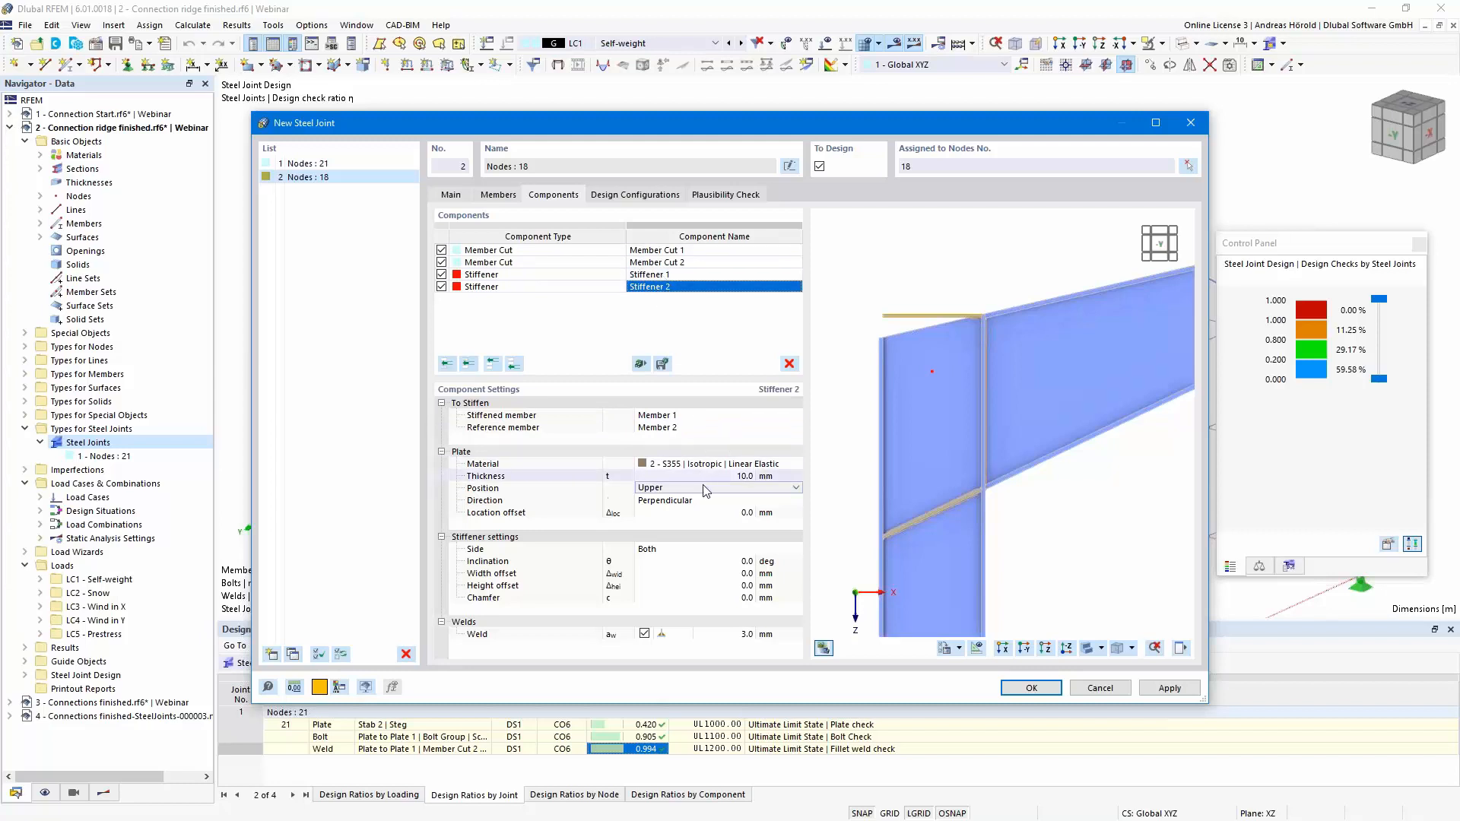
pyautogui.click(760, 502)
pyautogui.click(796, 500)
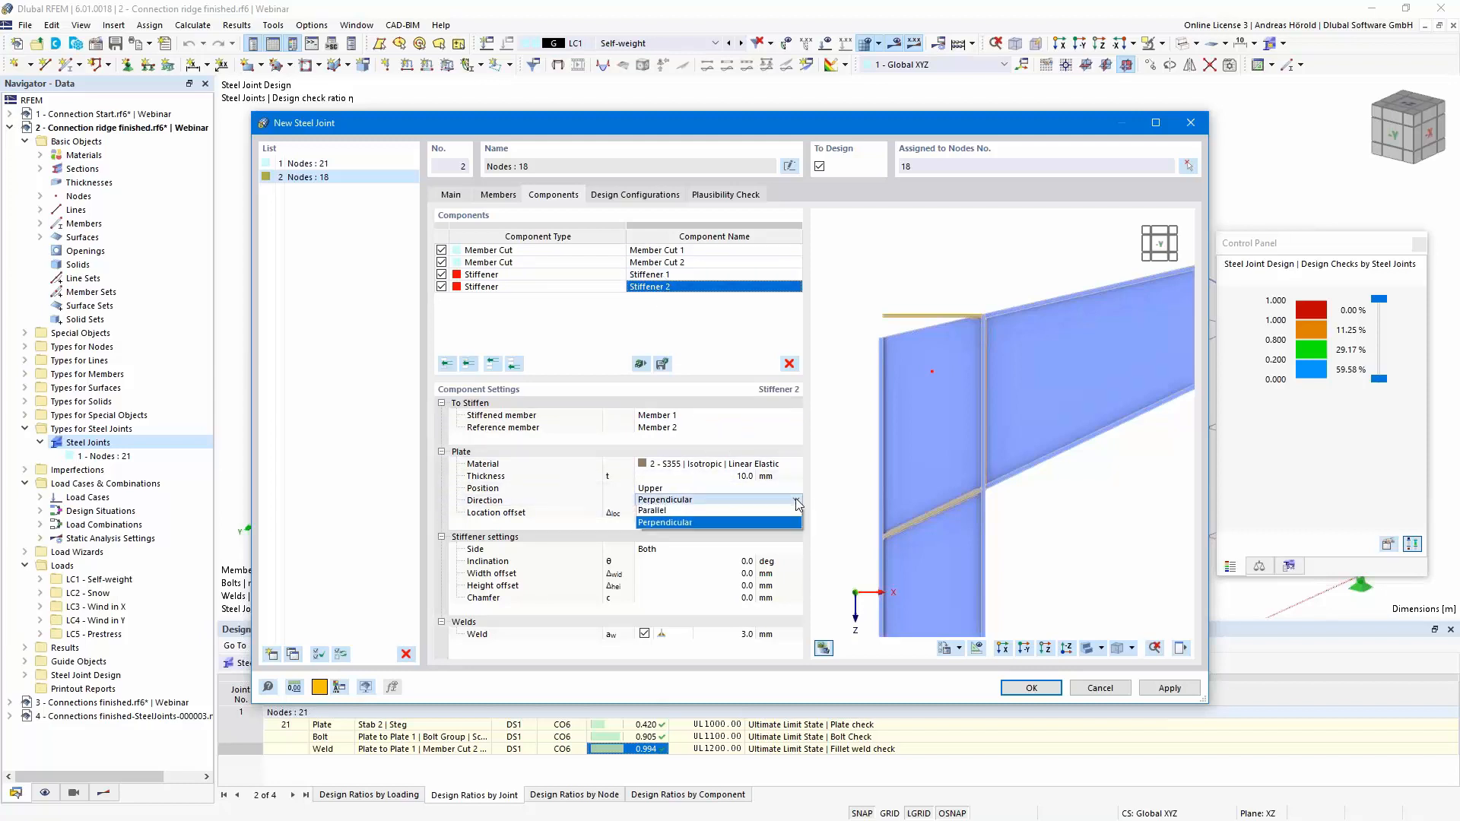
pyautogui.click(744, 511)
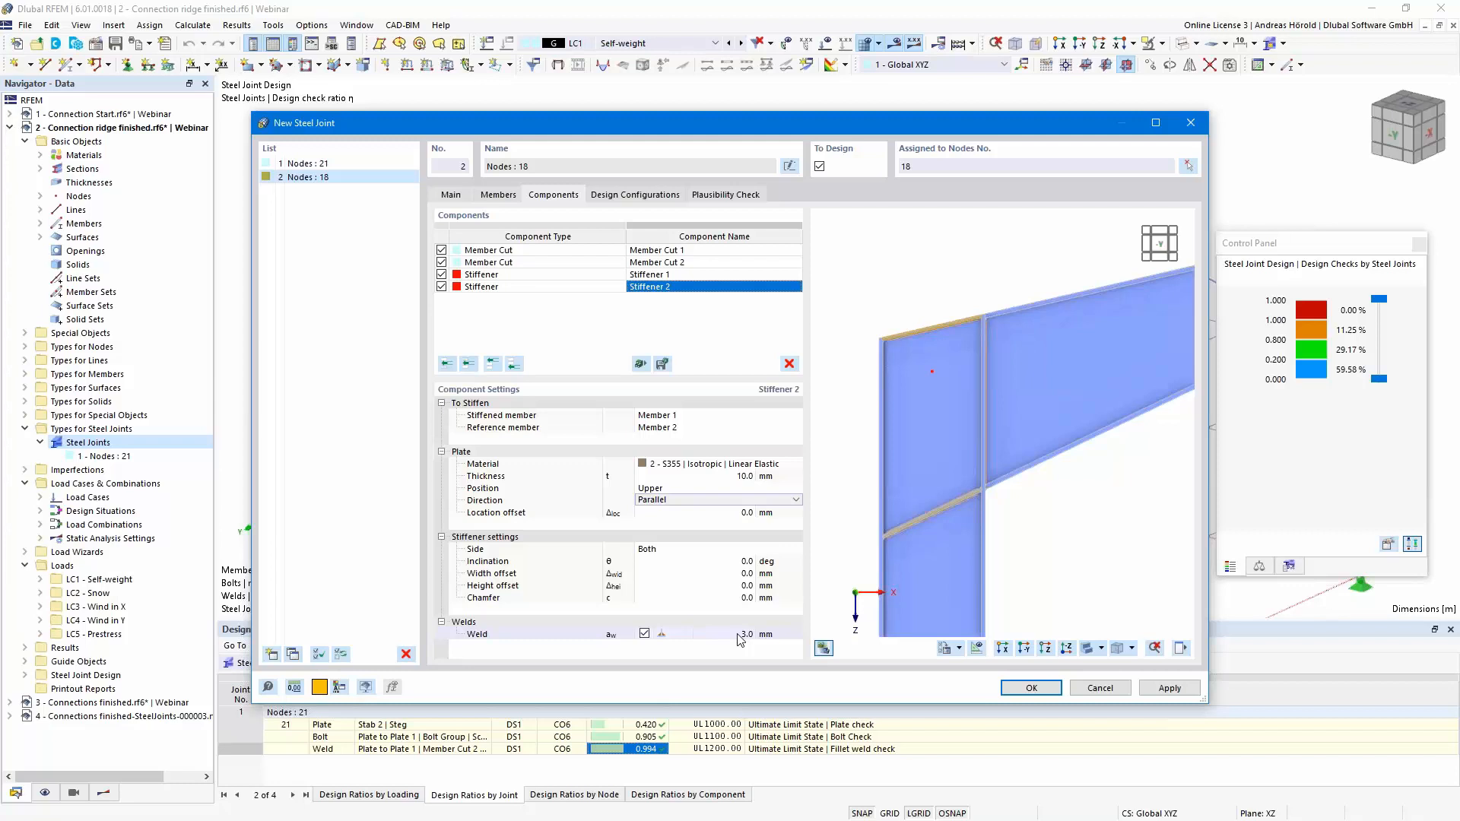
pyautogui.click(738, 636)
pyautogui.write('4')
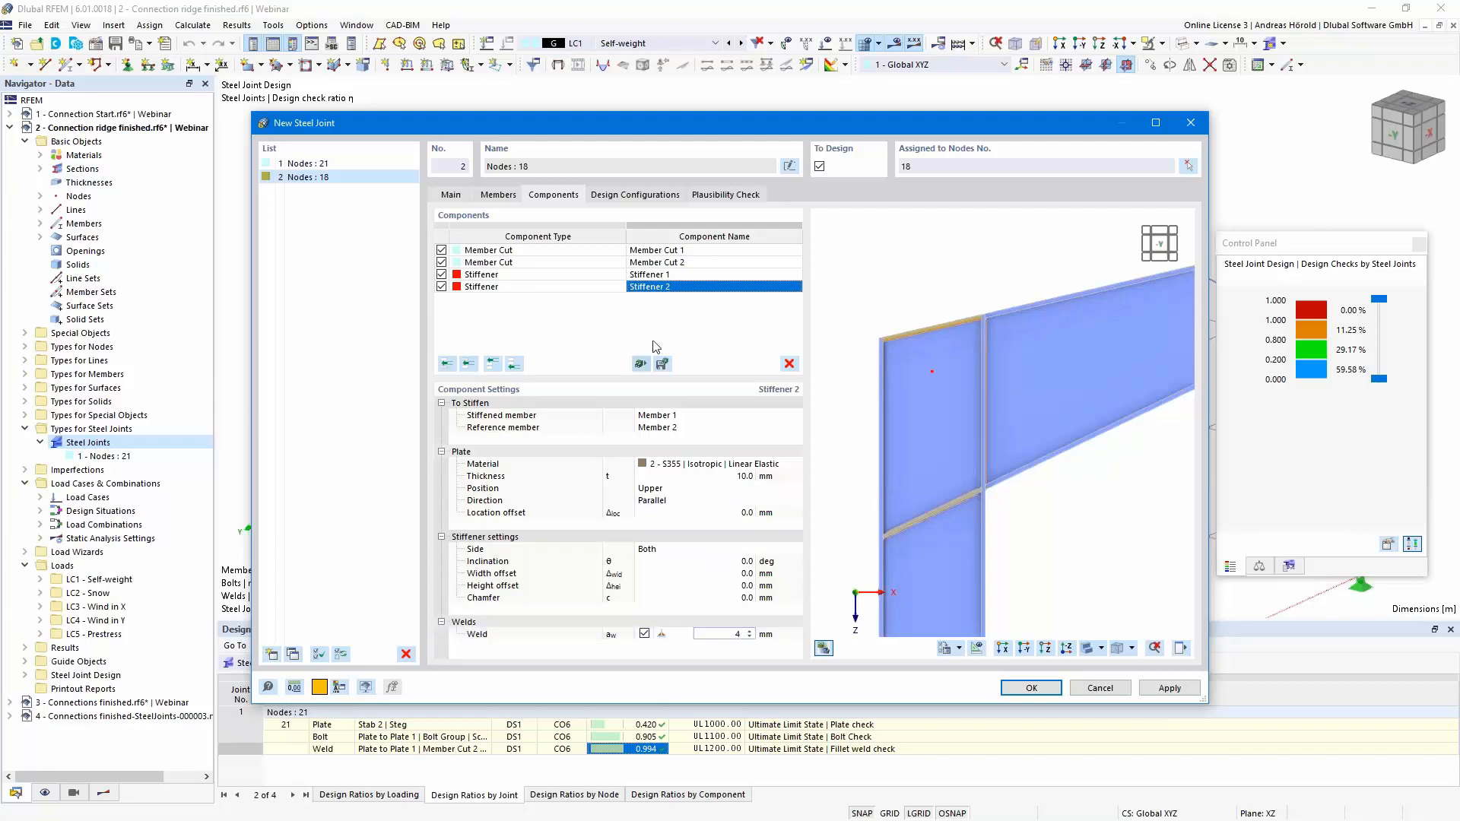
# Change the direction of Stiffener 1 to Perpendicular and view both stiffeners in the joint preview.
pyautogui.click(669, 276)
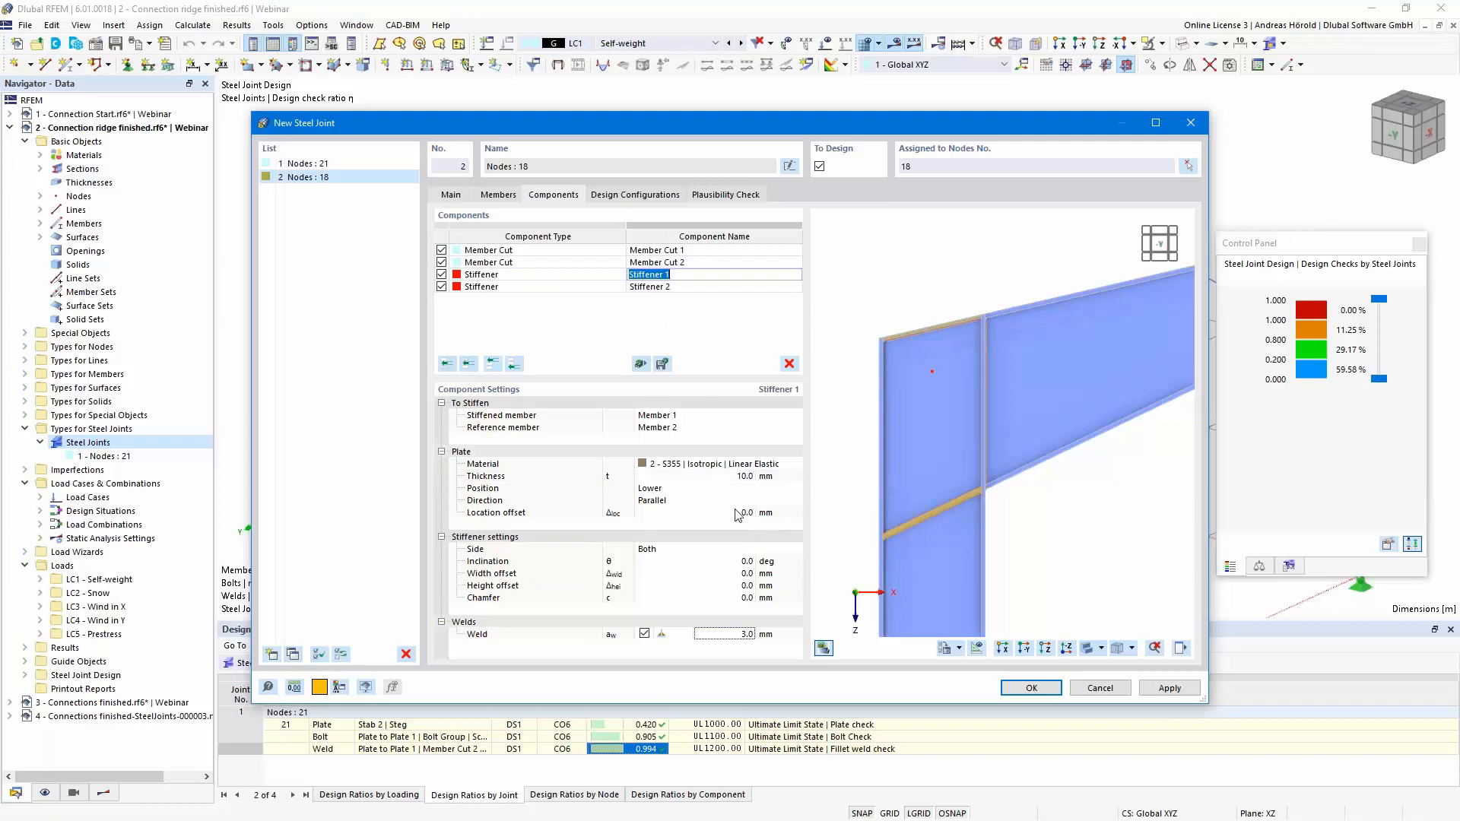
pyautogui.click(784, 502)
pyautogui.click(796, 499)
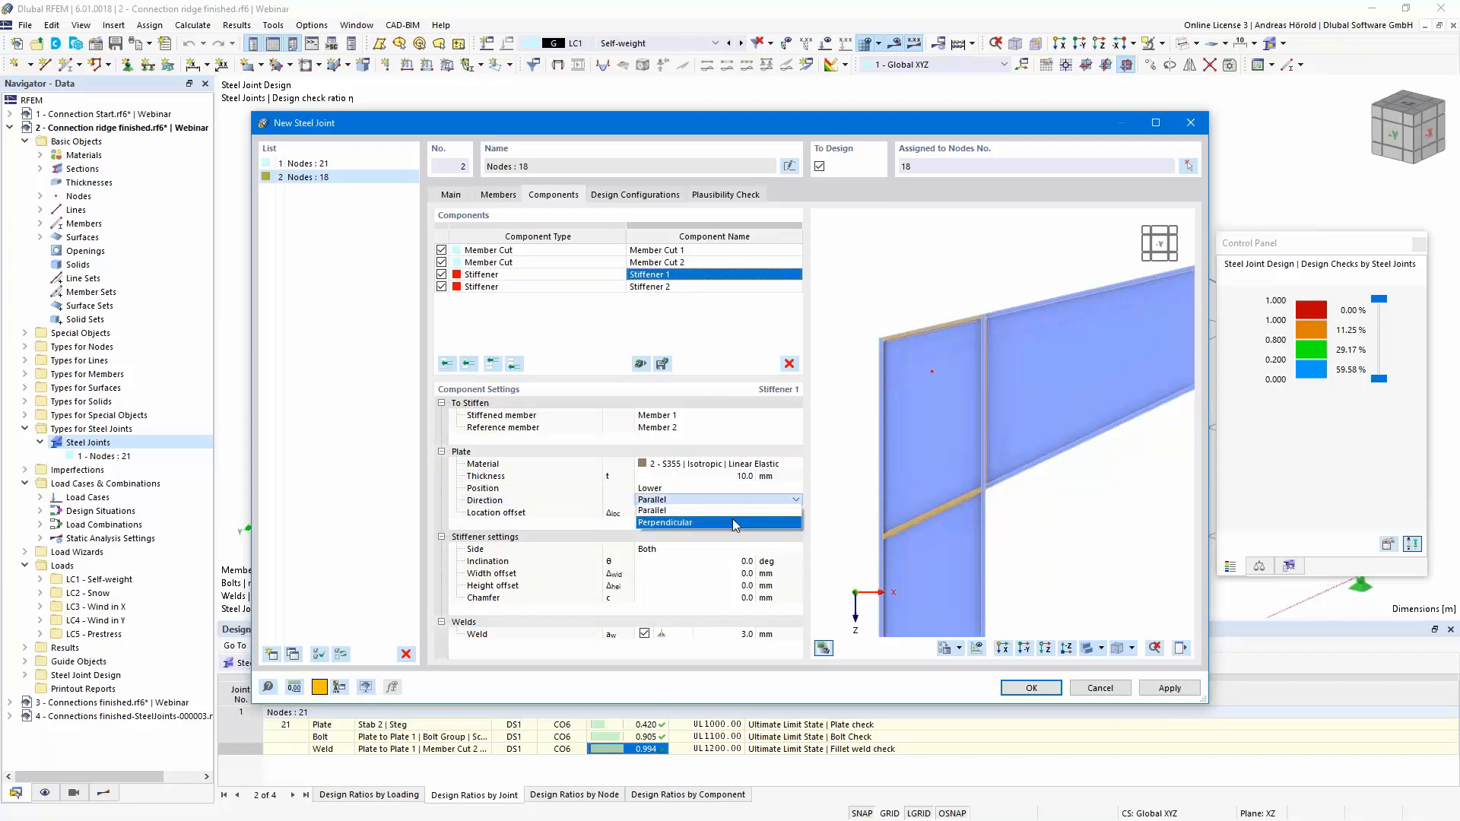
pyautogui.click(734, 524)
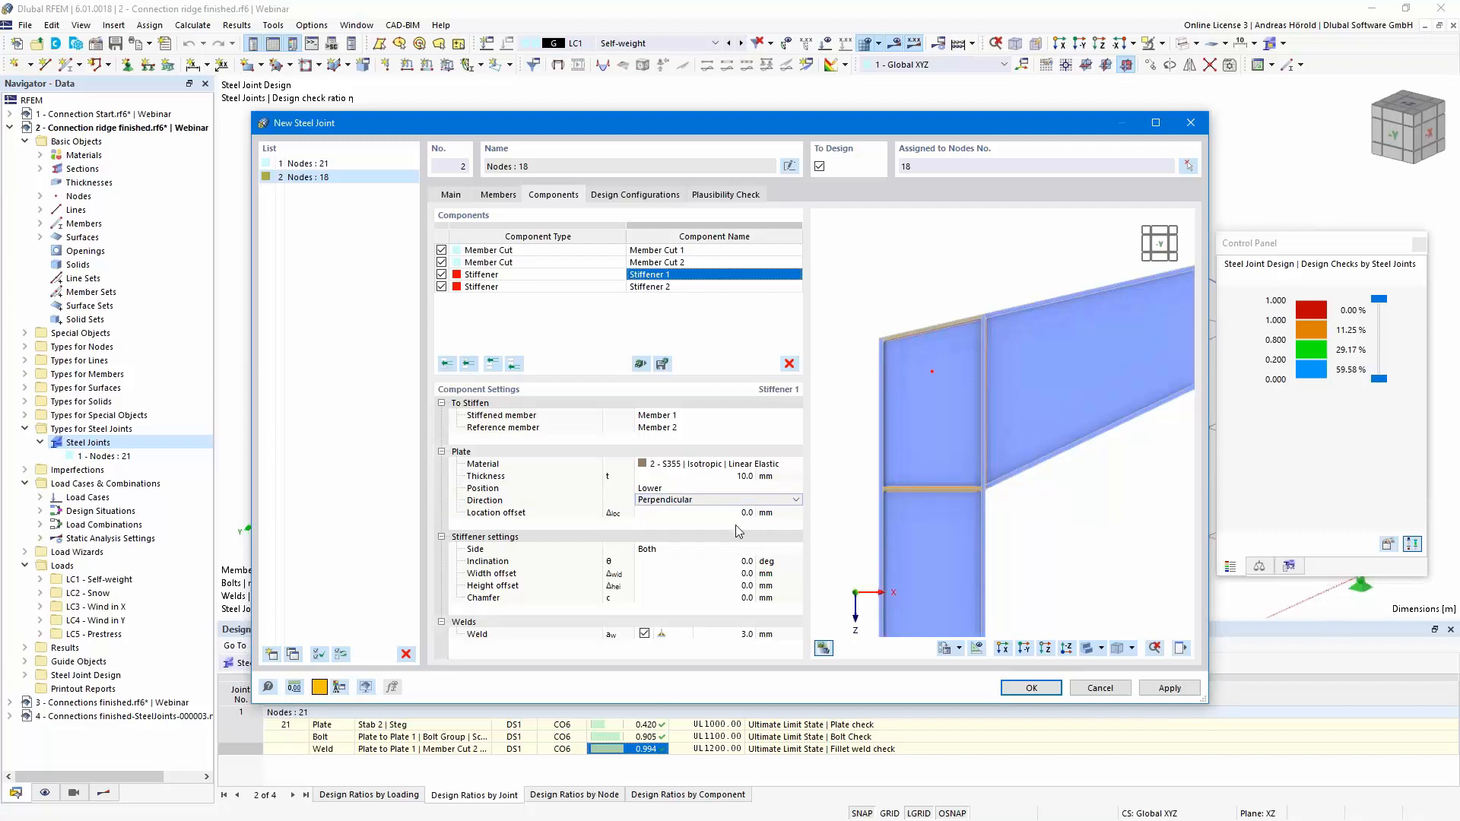
pyautogui.click(676, 287)
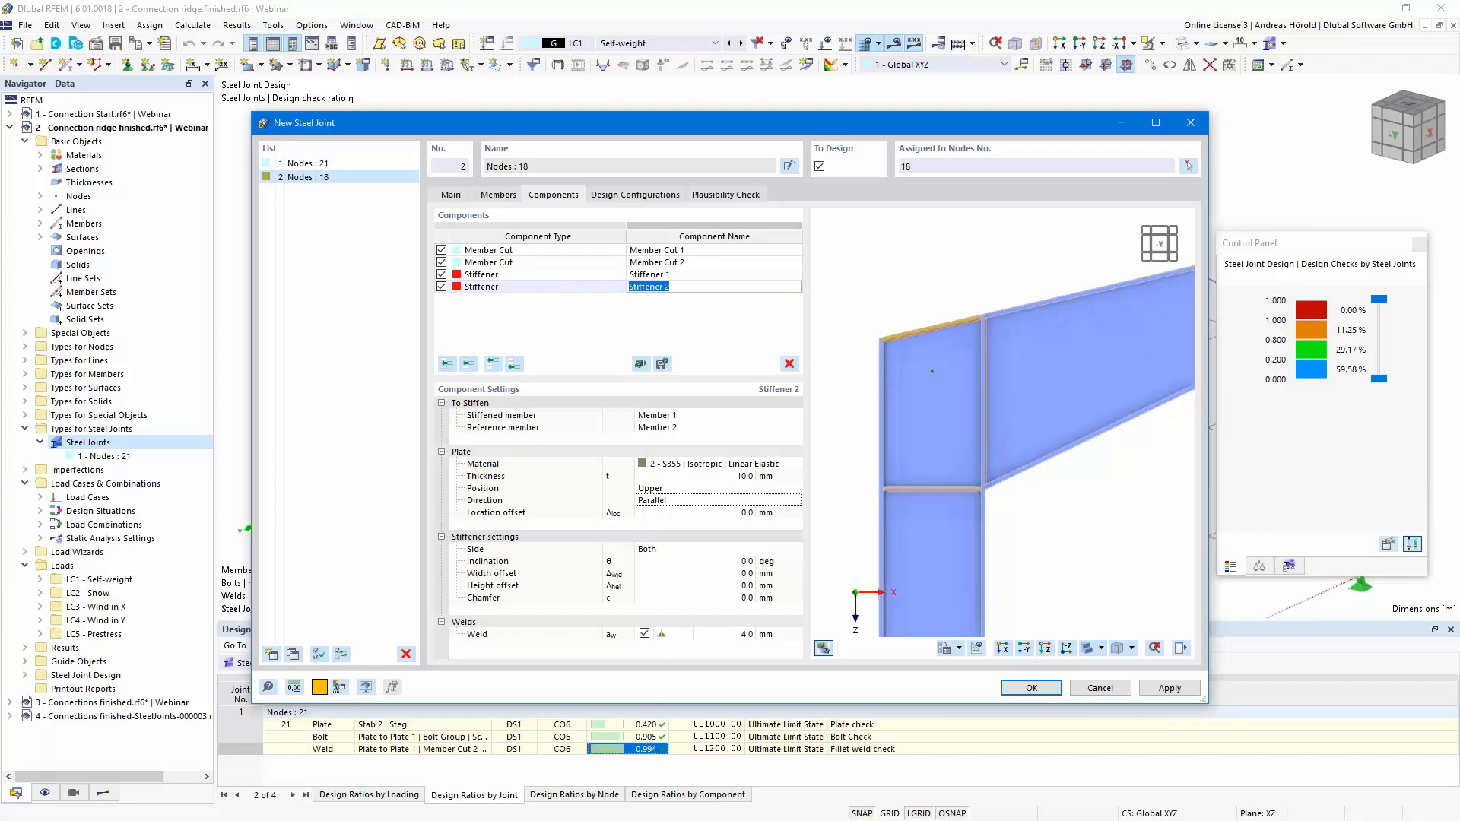
pyautogui.keyDown('ctrl'); pyautogui.moveTo(1073, 576); pyautogui.dragTo(1015, 557, button='middle'); pyautogui.keyUp('ctrl')
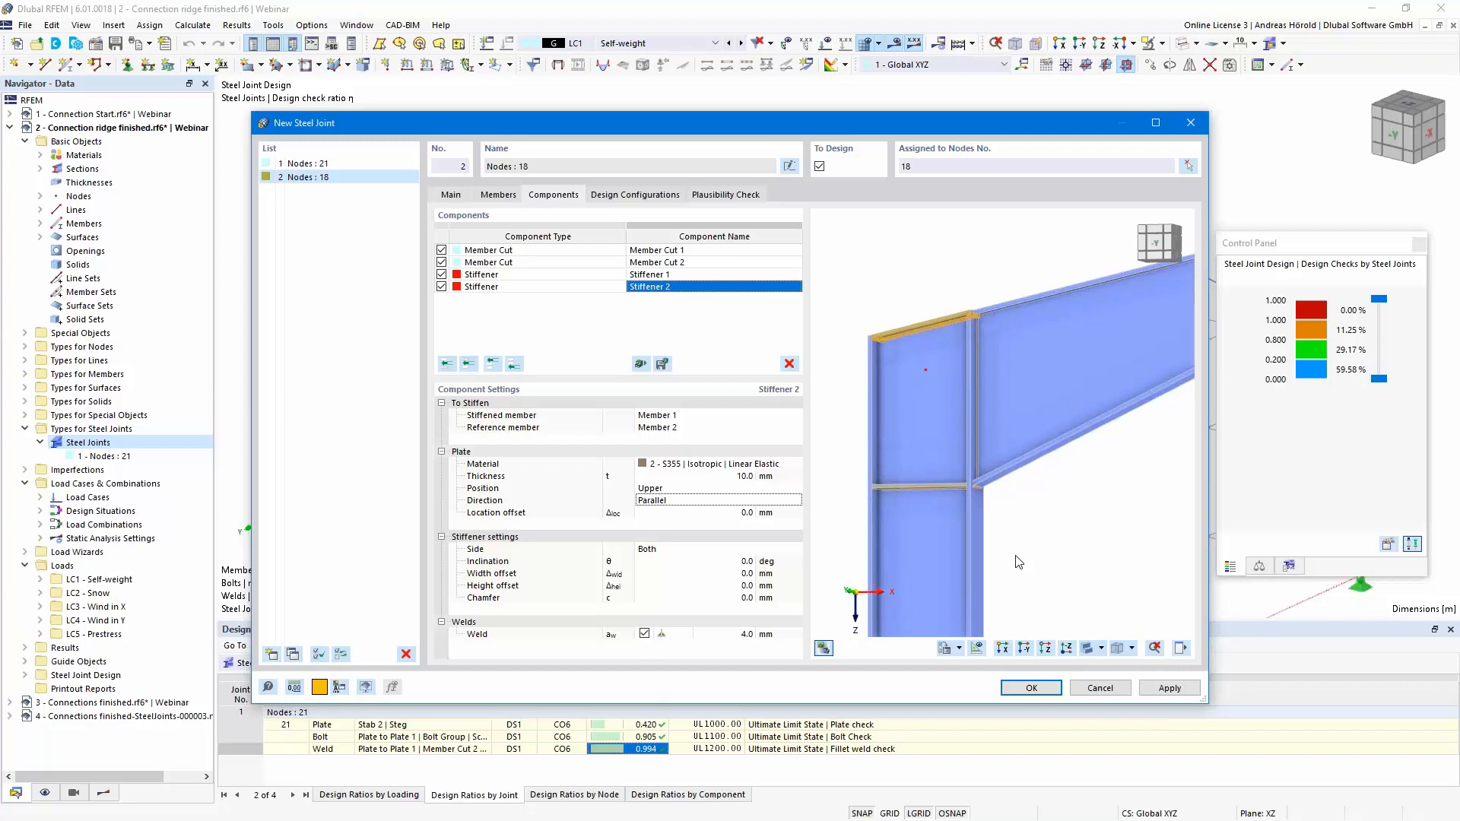
pyautogui.keyDown('ctrl'); pyautogui.moveTo(1031, 541); pyautogui.dragTo(1093, 523, button='middle'); pyautogui.keyUp('ctrl')
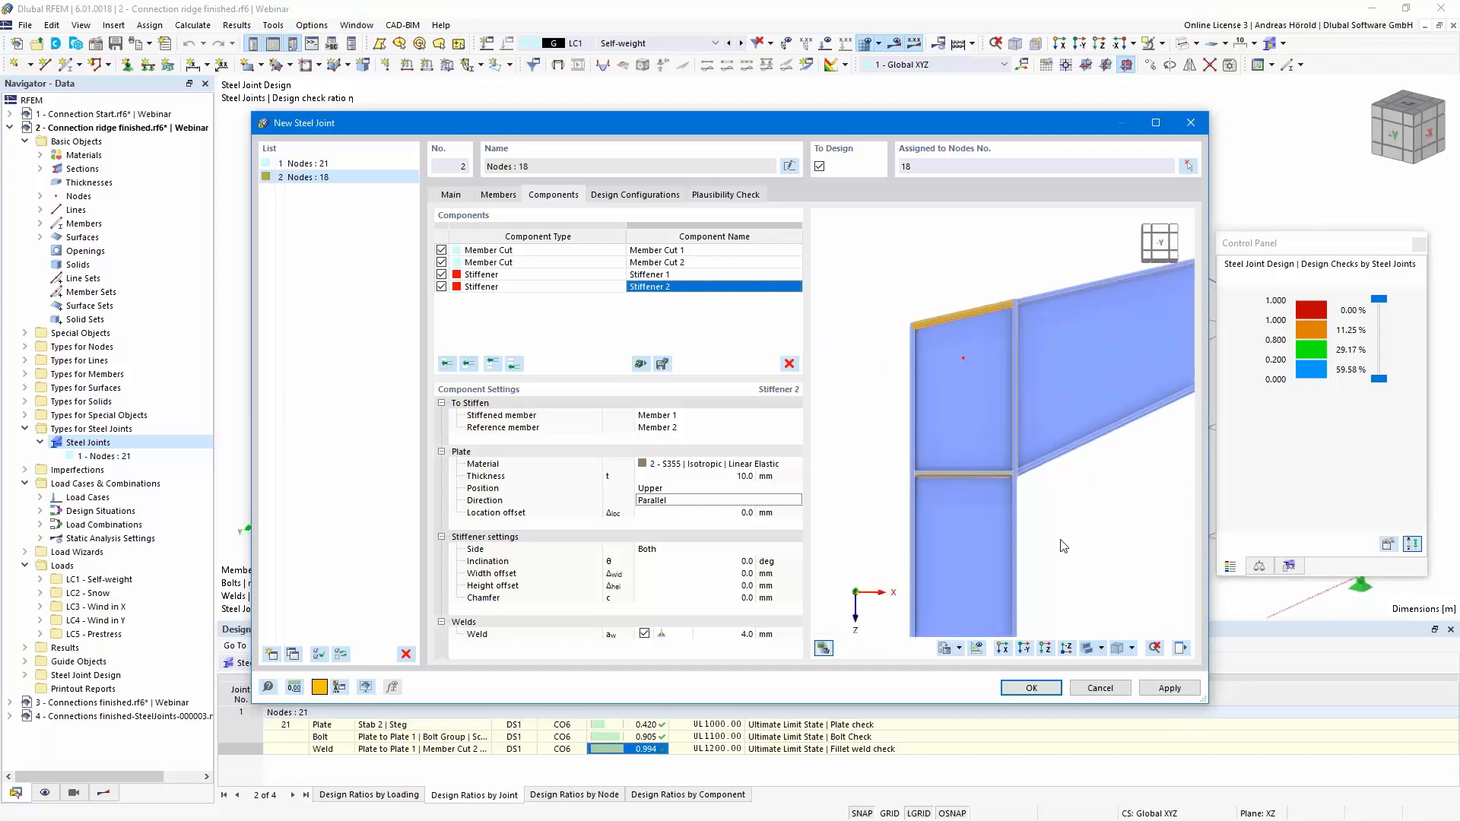
# Delete both stiffeners and both member cuts so that the joint's component list is empty.
pyautogui.click(791, 365)
pyautogui.click(791, 365)
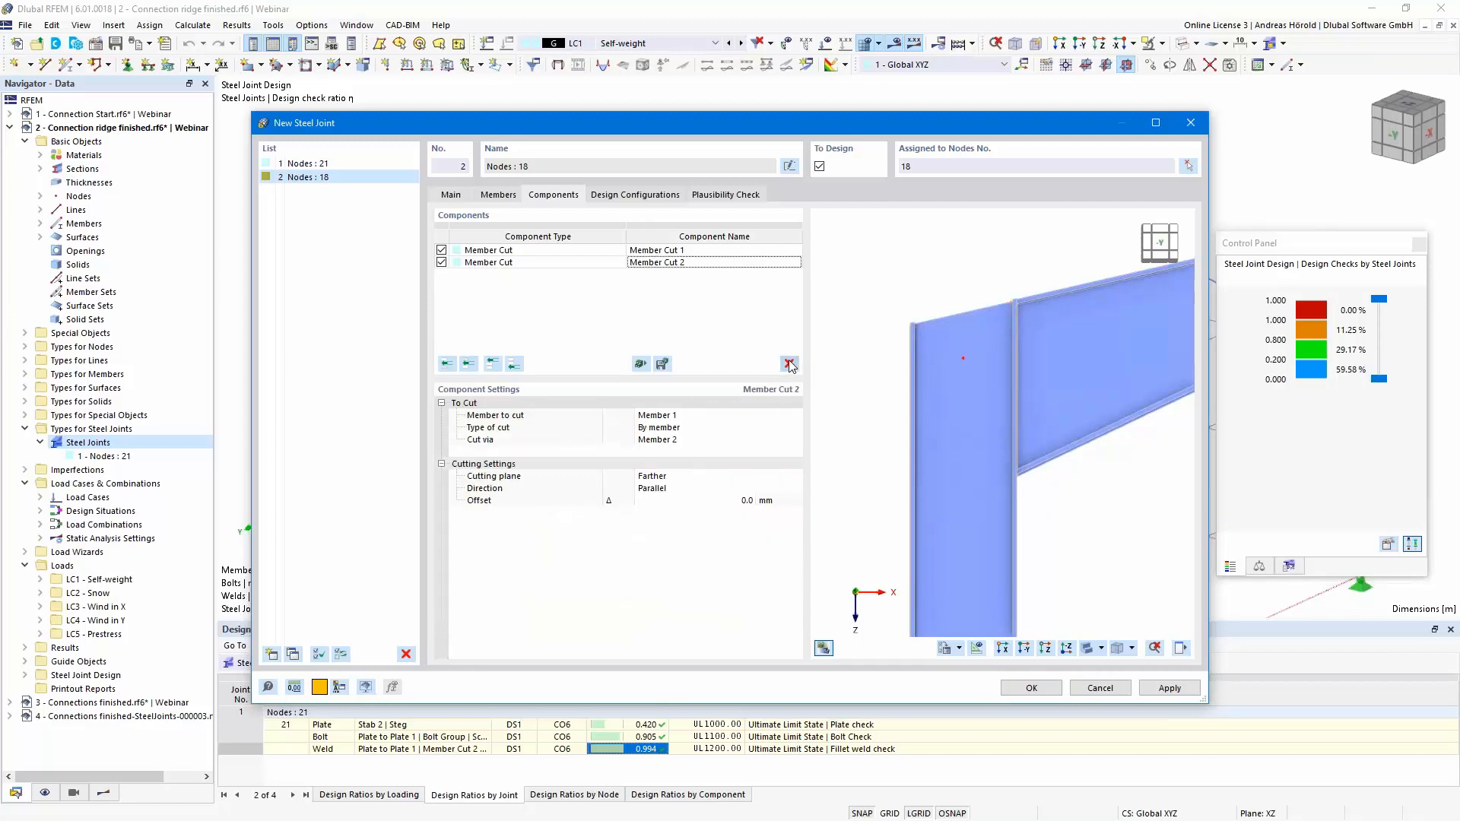
pyautogui.click(791, 365)
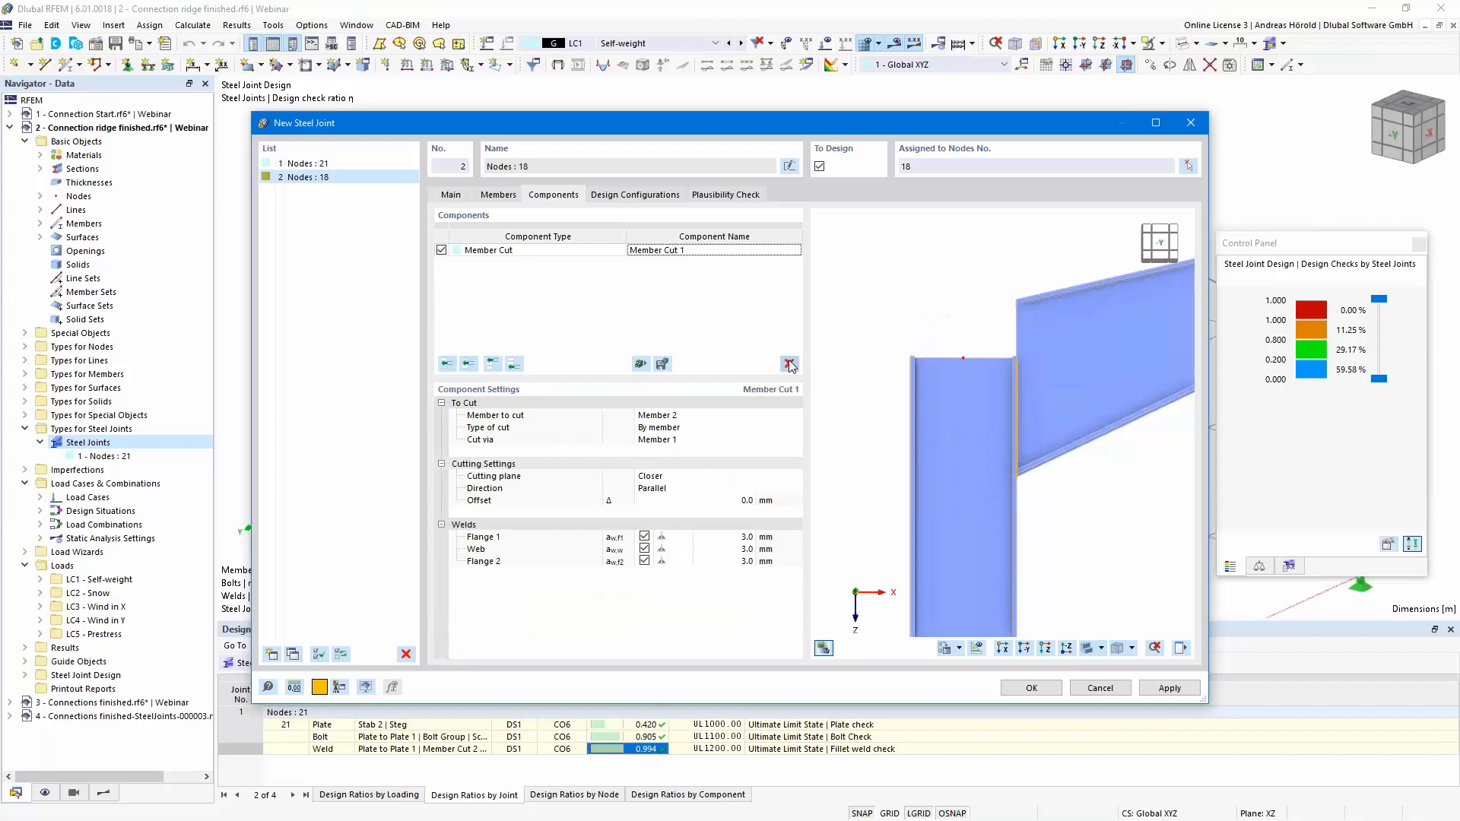
pyautogui.click(791, 365)
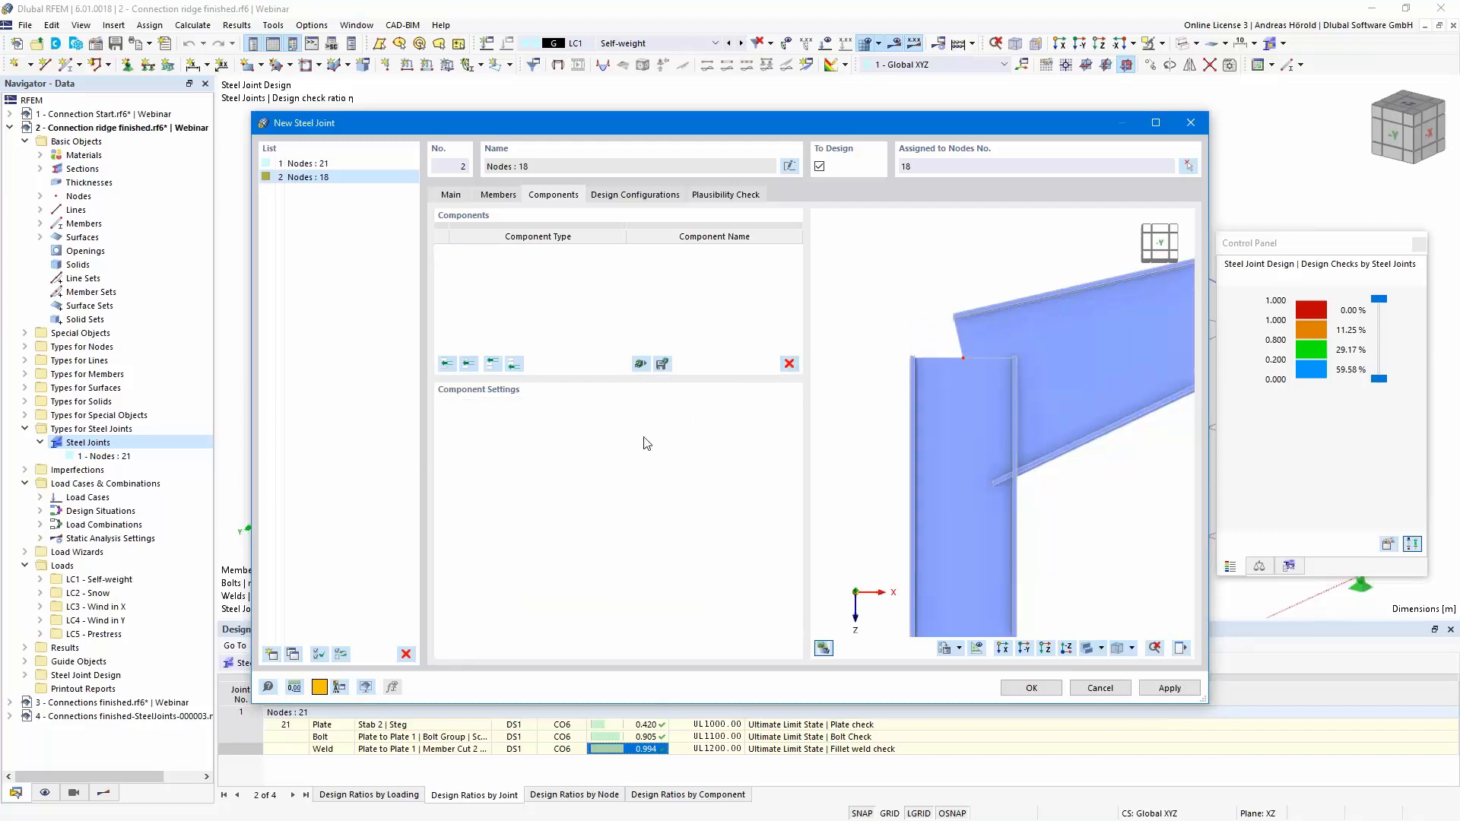
# Apply the beam-to-column joint template "End Plate | Column Stiffeners" to the joint.
pyautogui.click(640, 364)
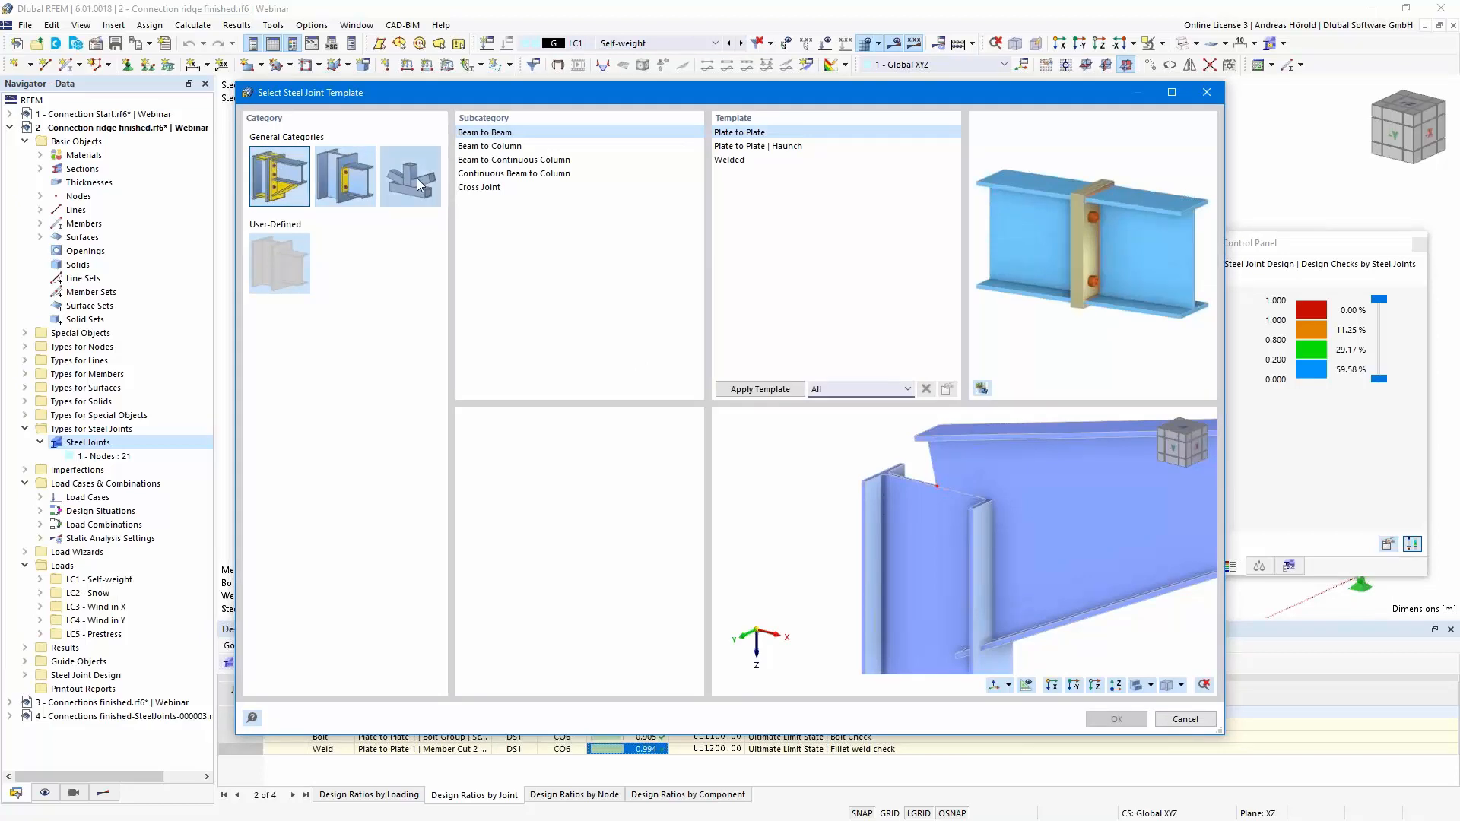
pyautogui.click(502, 149)
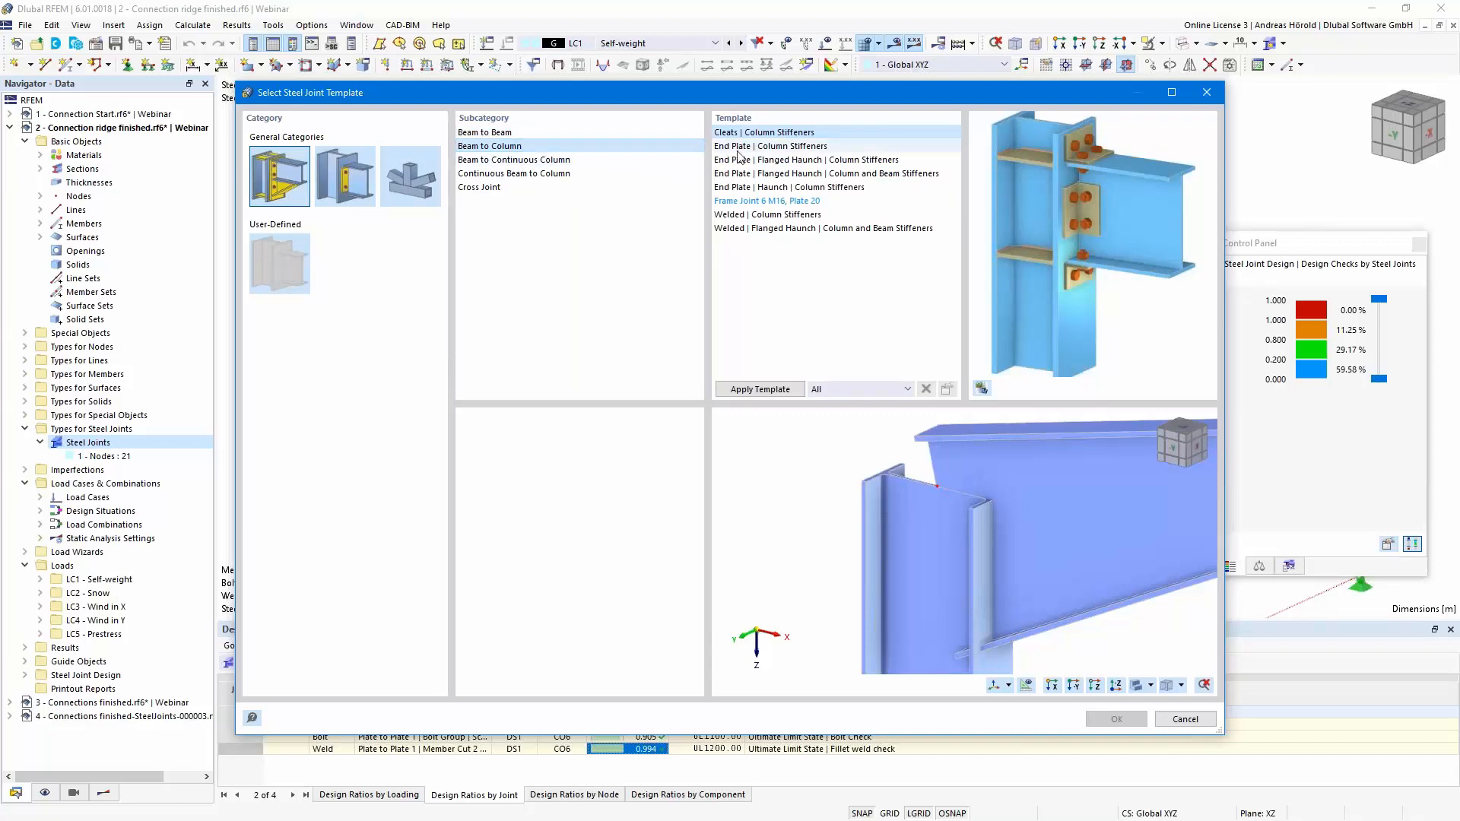
pyautogui.click(760, 147)
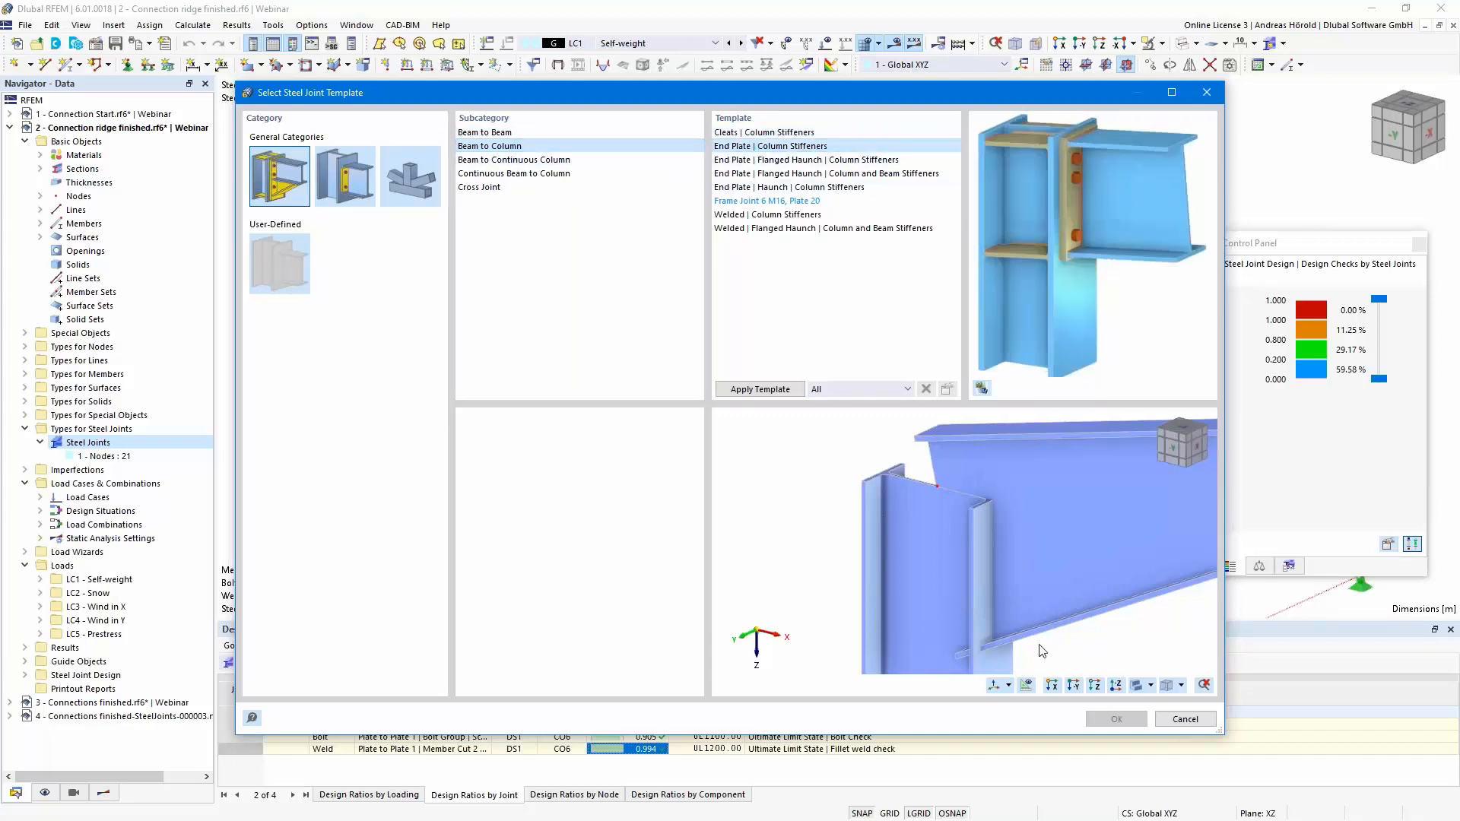
pyautogui.click(722, 389)
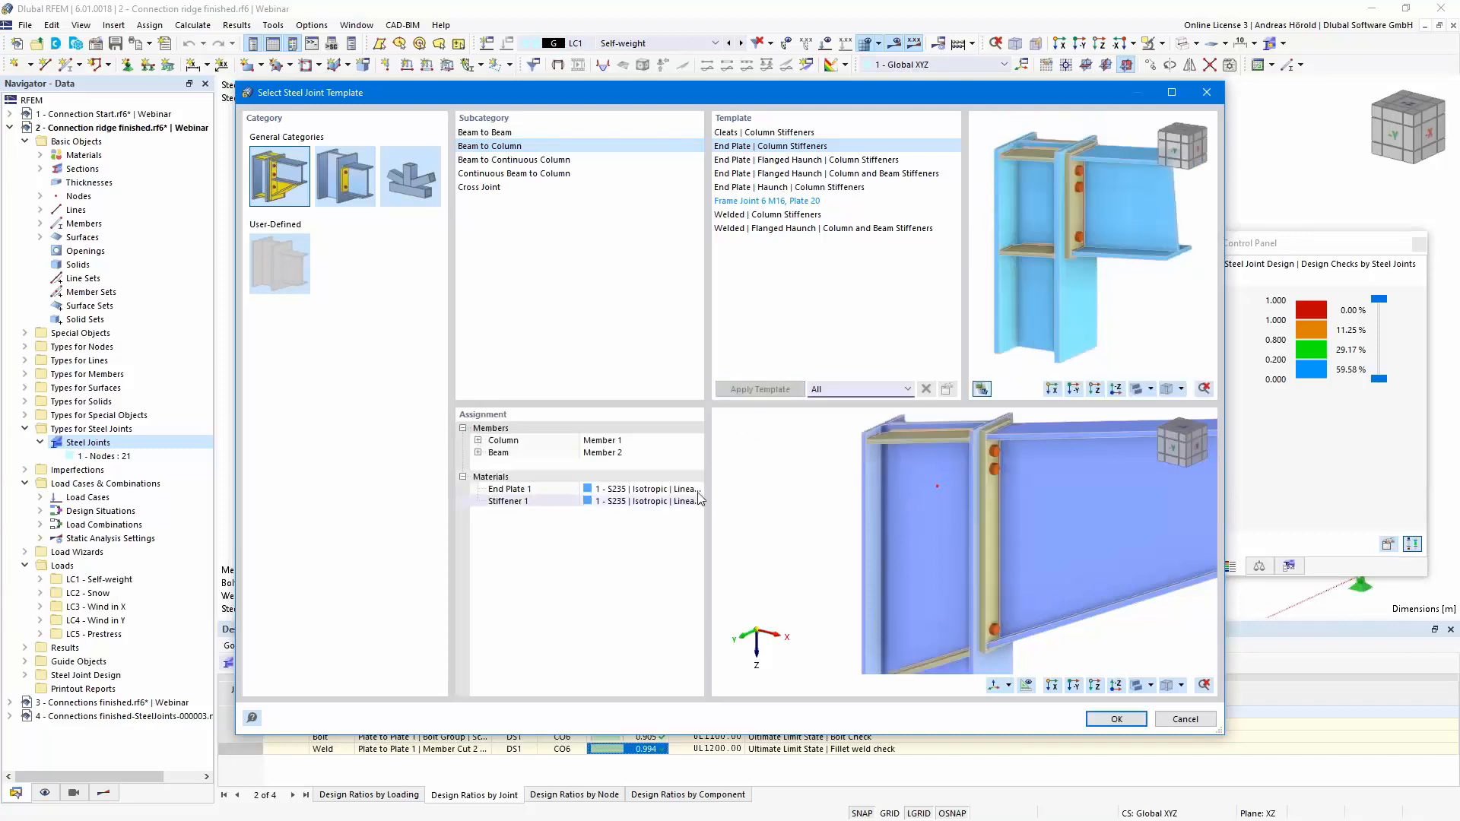
# Assign material S355 to the template's End Plate 1 and Stiffener 1 and accept the template.
pyautogui.click(695, 491)
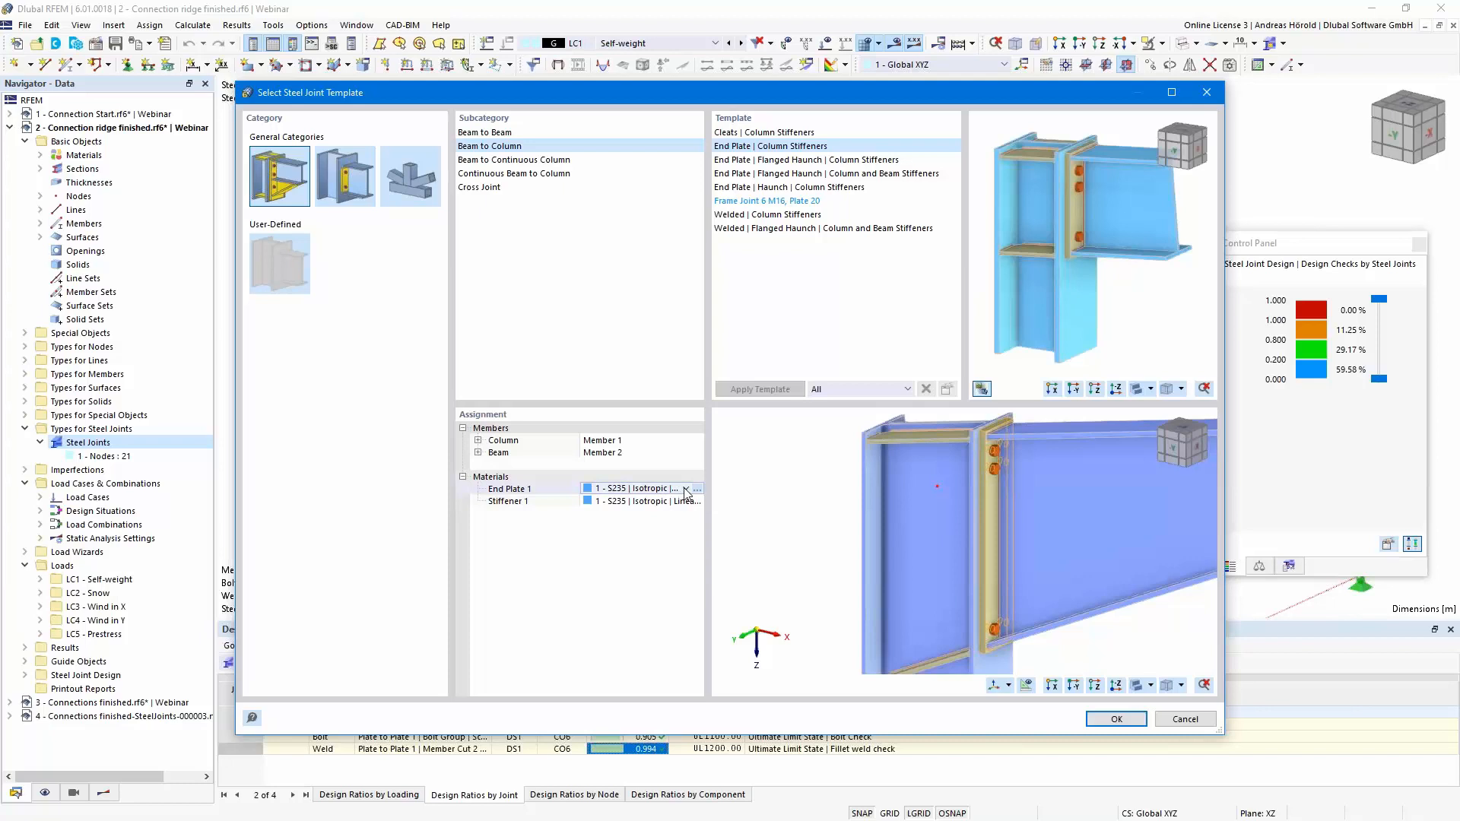
pyautogui.click(688, 490)
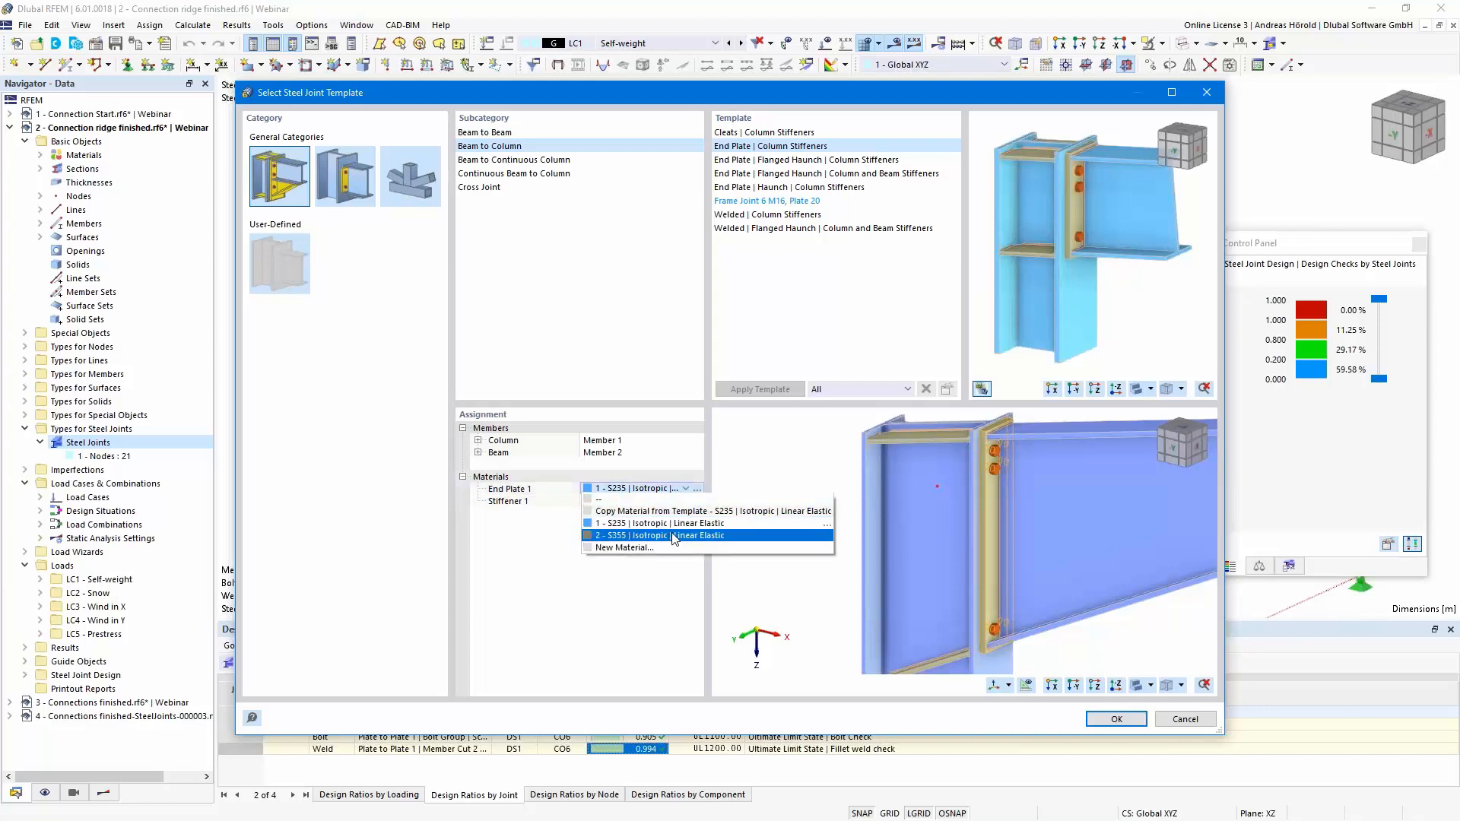
pyautogui.click(672, 536)
pyautogui.click(684, 501)
pyautogui.click(688, 503)
pyautogui.click(655, 552)
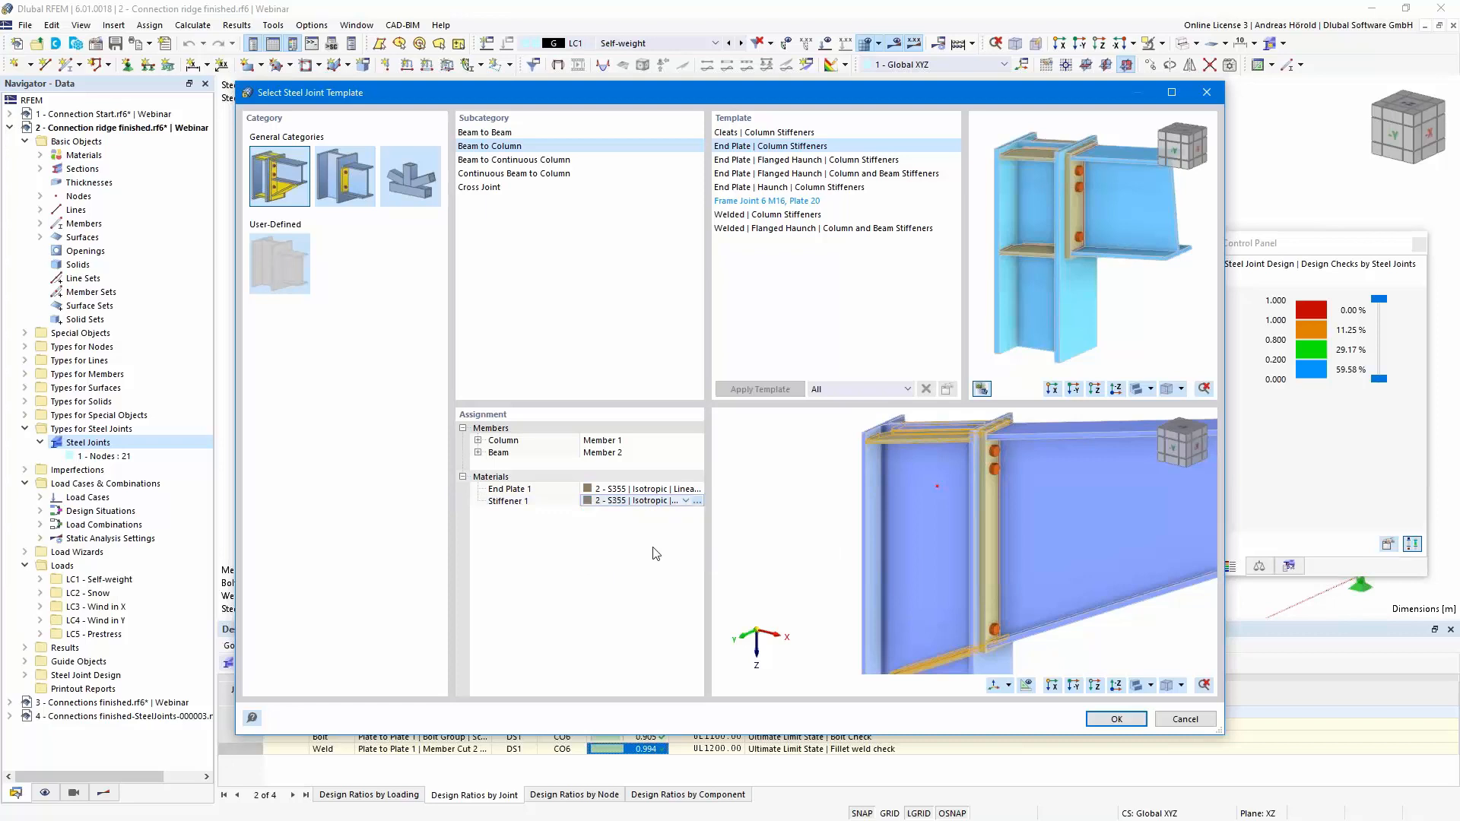
pyautogui.click(1108, 718)
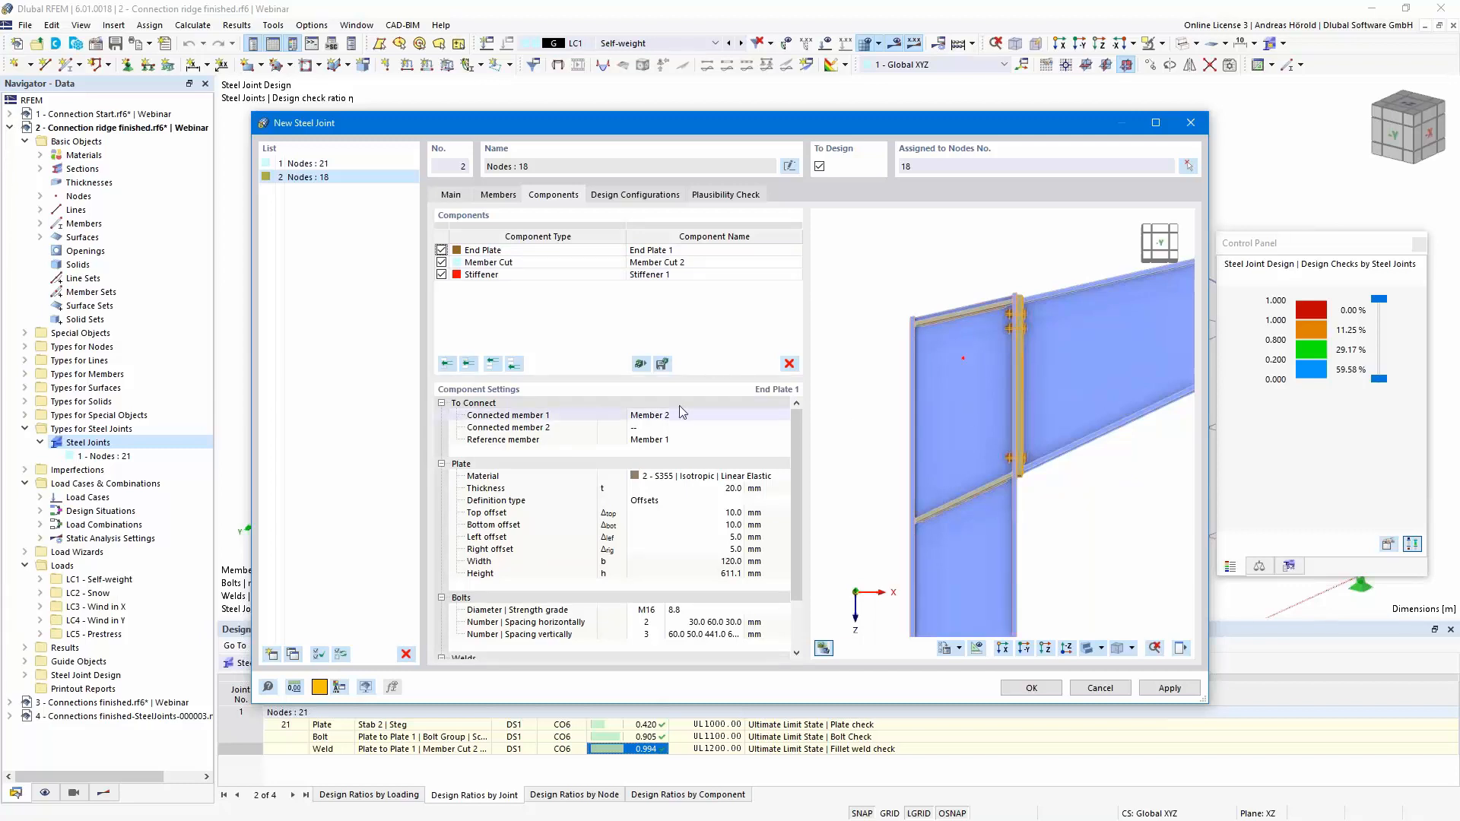
# Set the top offset of End Plate 1 to -13 mm.
pyautogui.click(564, 251)
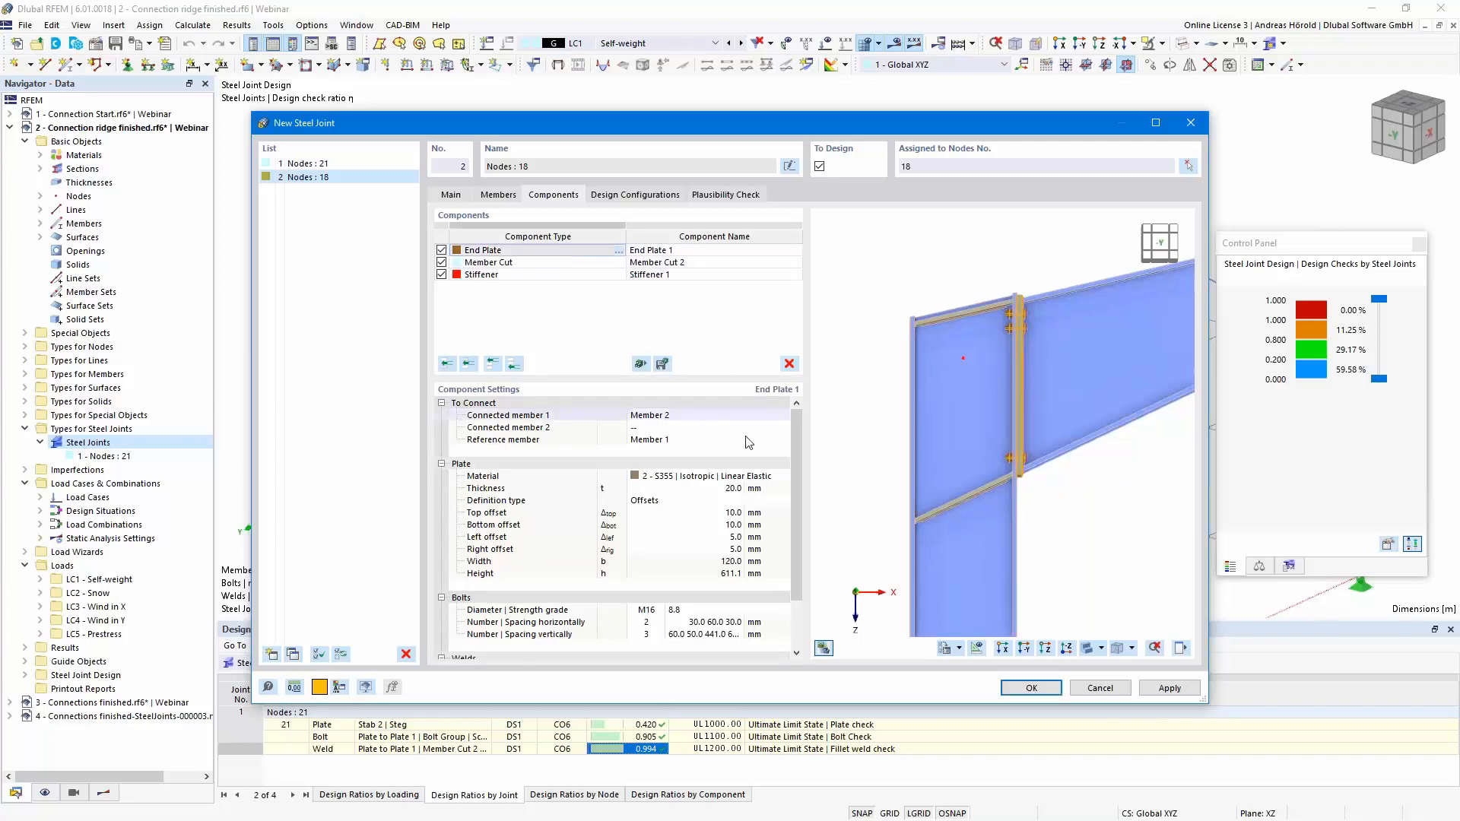
pyautogui.scroll(3, 992, 336)
pyautogui.moveTo(991, 336); pyautogui.dragTo(1016, 422, button='middle')
pyautogui.scroll(1, 996, 422)
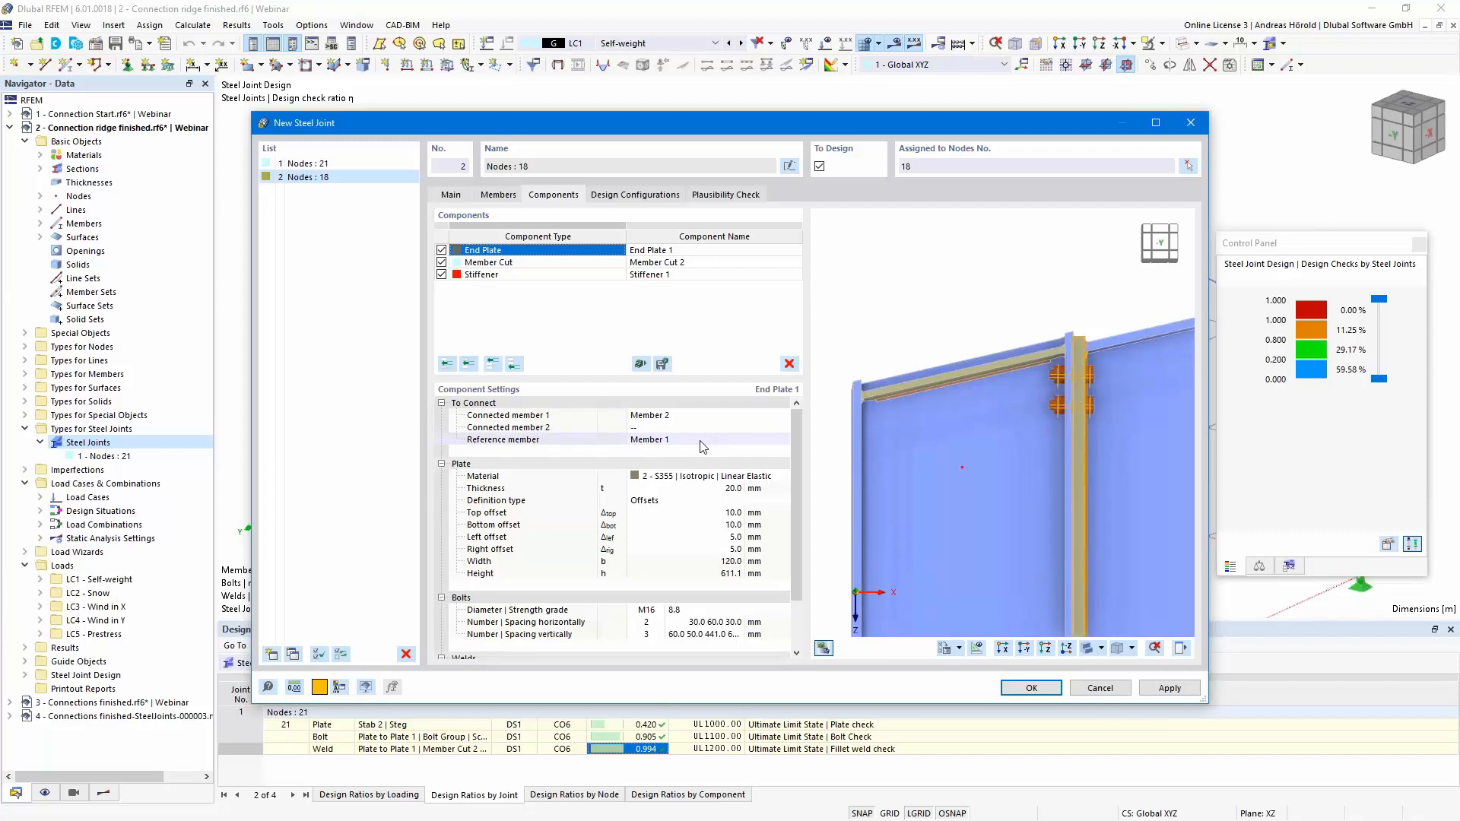
pyautogui.click(727, 513)
pyautogui.press('BackSpace')
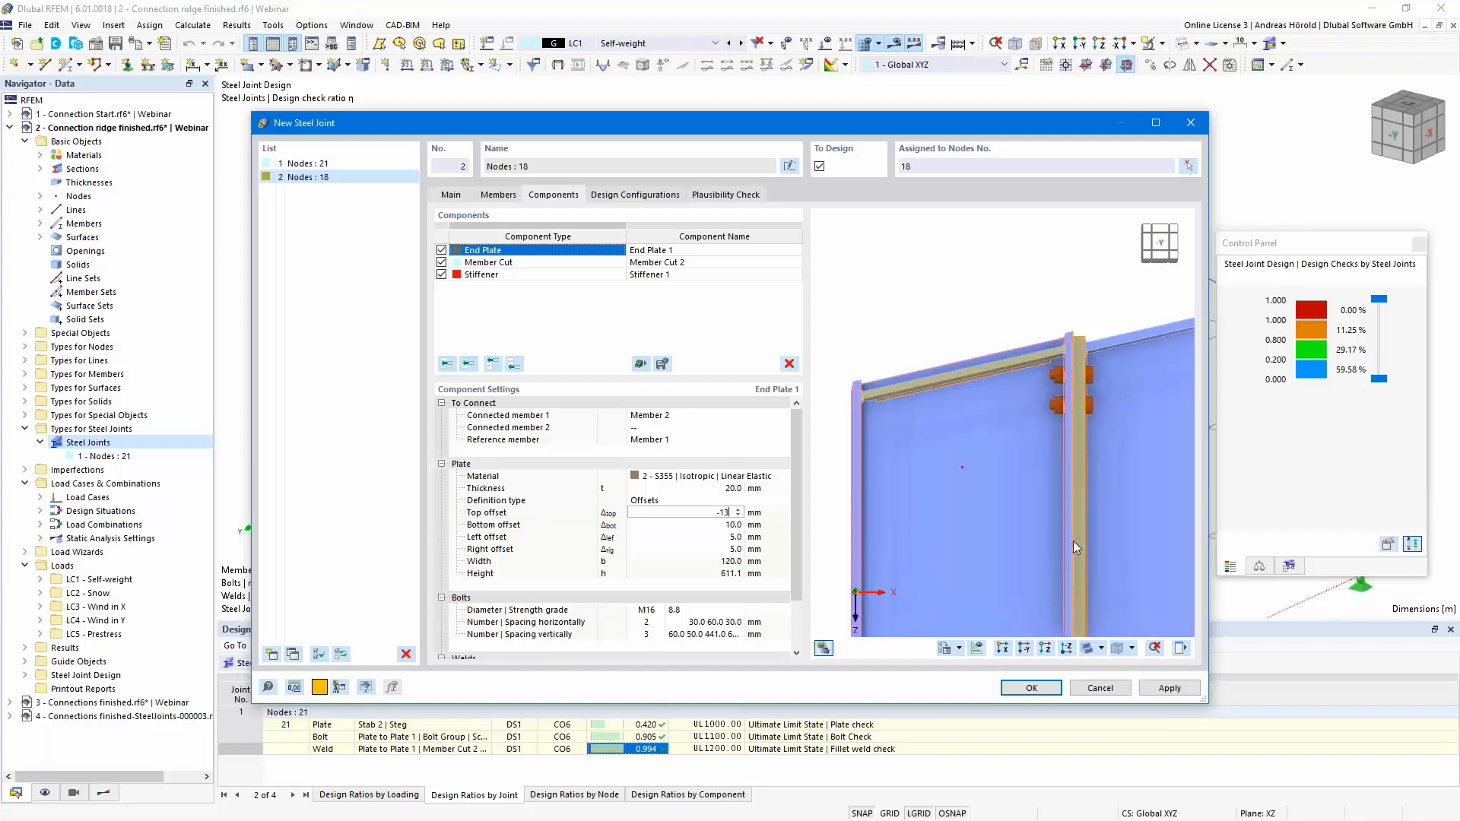
pyautogui.press('Tab')
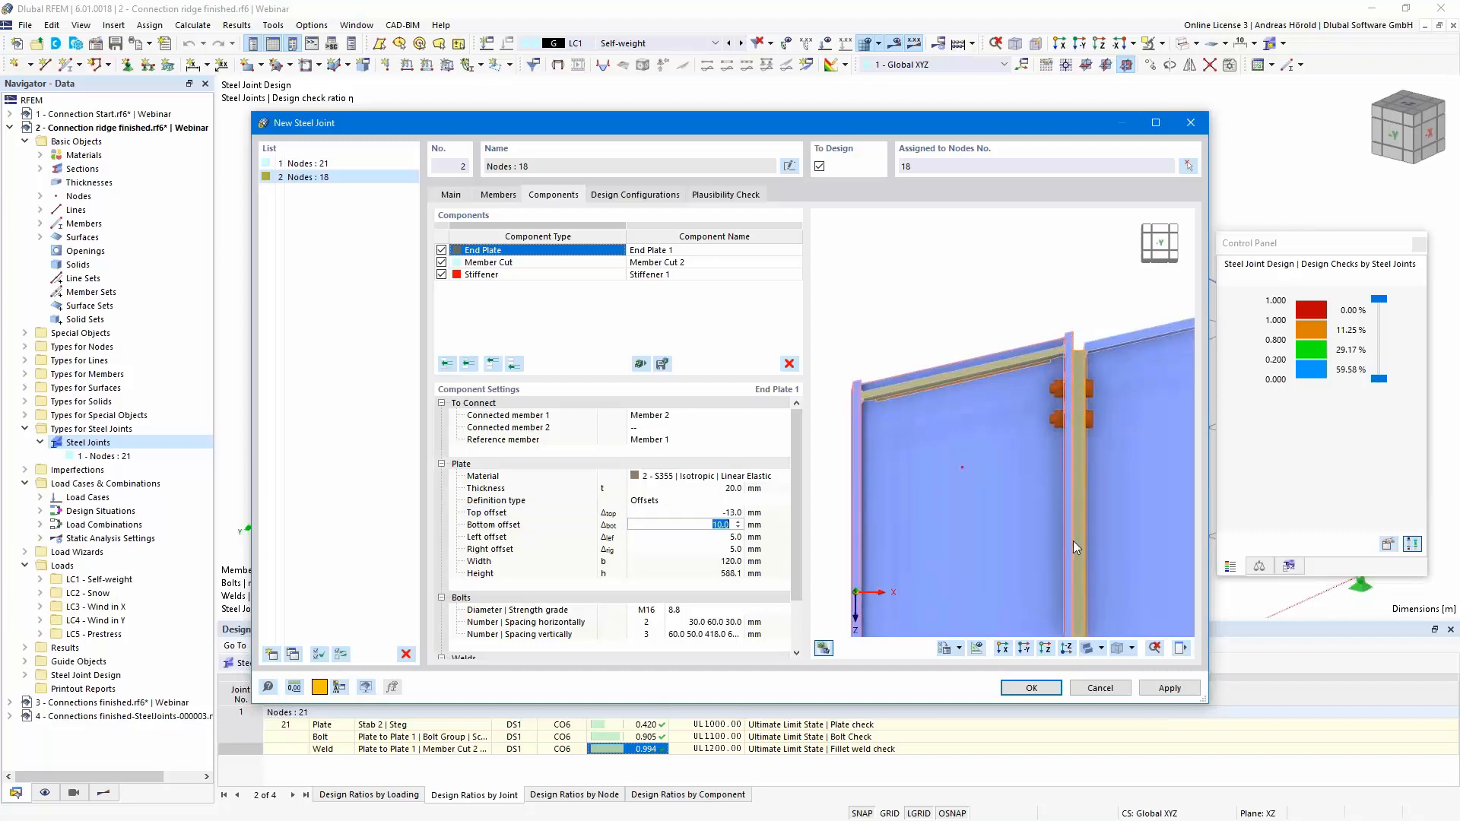
# Set the bottom offset of End Plate 1 to 15 mm.
pyautogui.scroll(-4, 1068, 497)
pyautogui.scroll(8, 1057, 509)
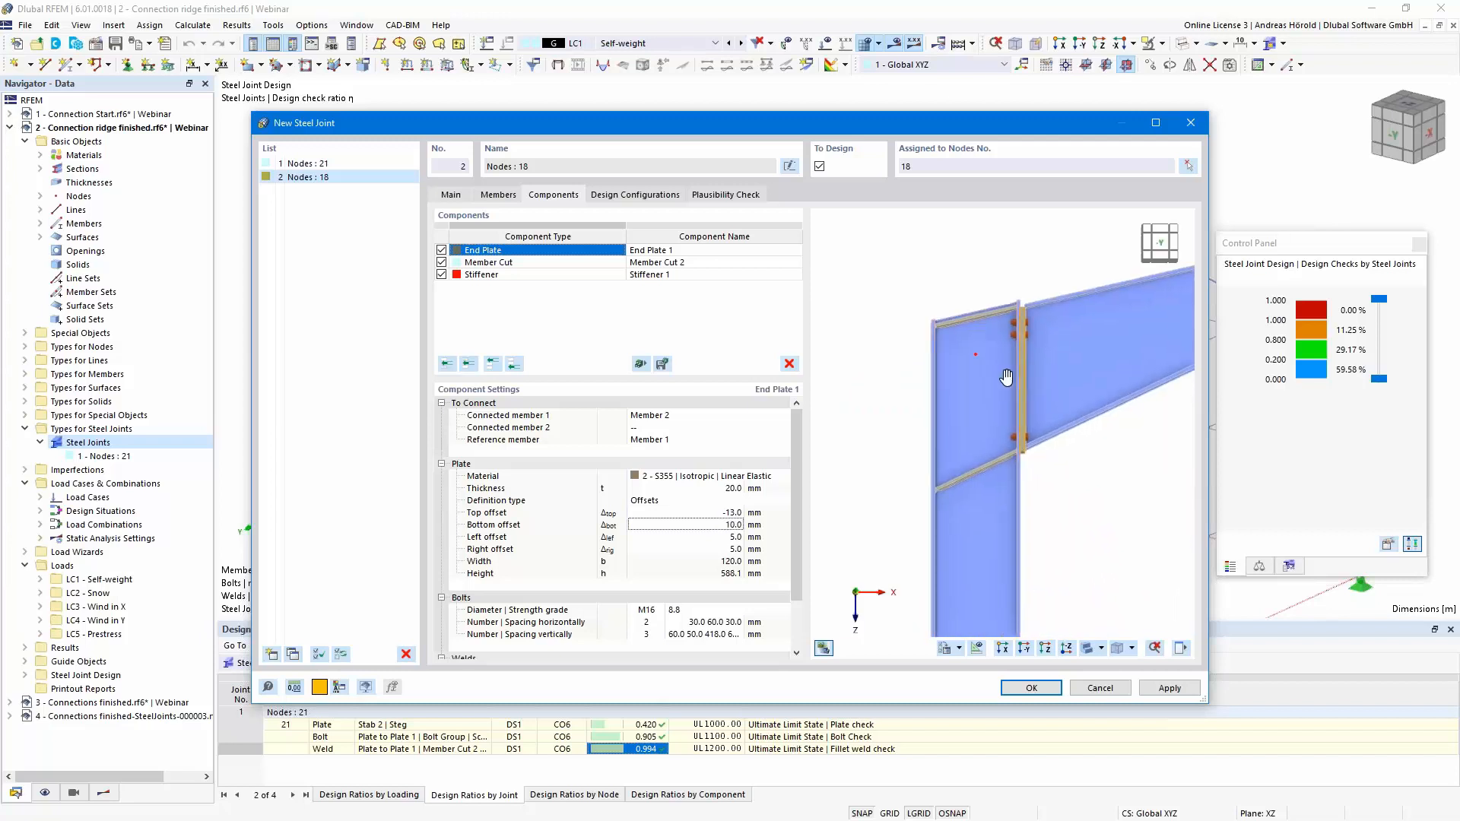
pyautogui.scroll(-3, 999, 434)
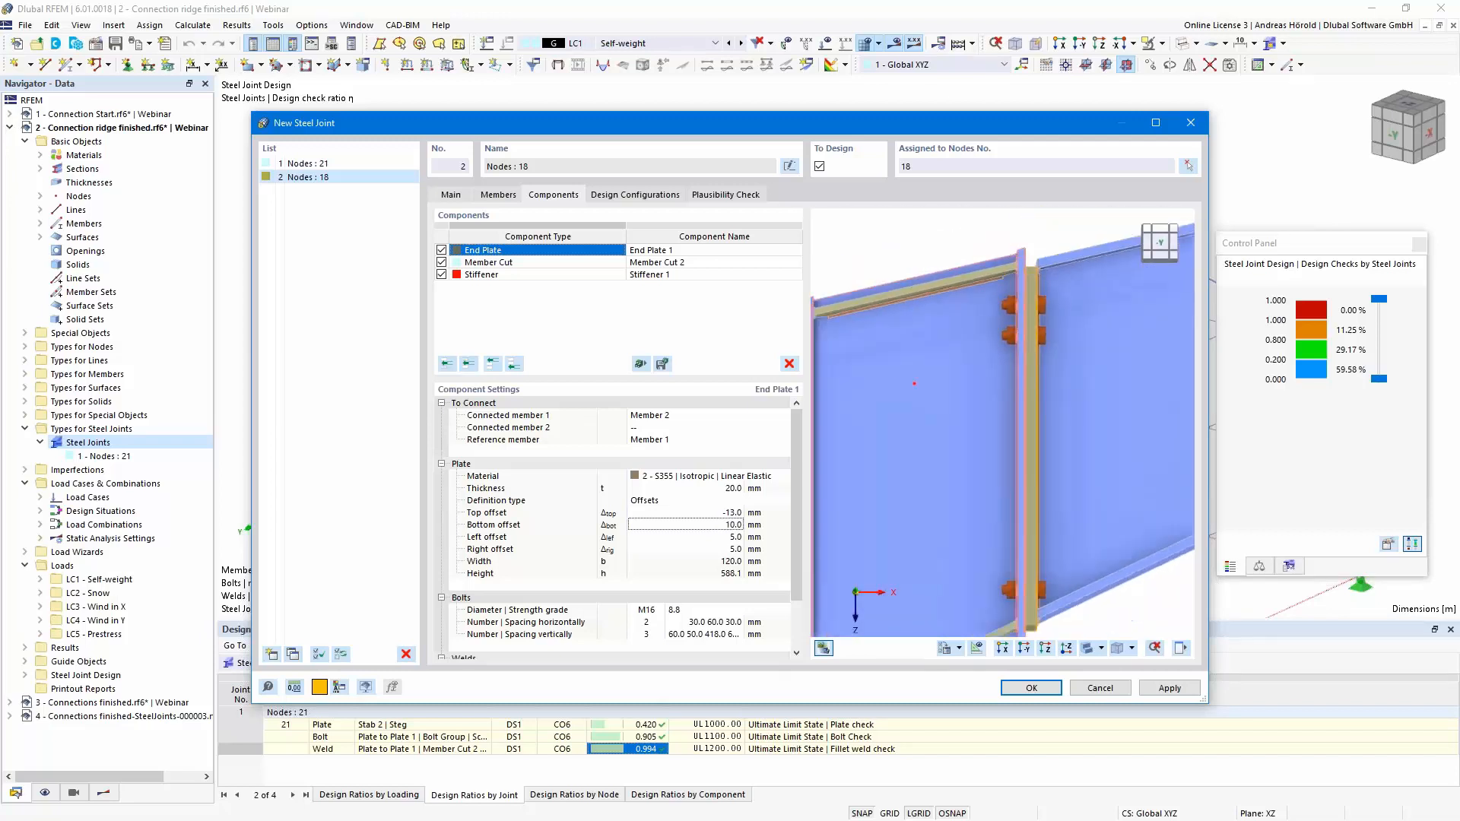
pyautogui.keyDown('ctrl'); pyautogui.moveTo(993, 413); pyautogui.dragTo(990, 449, button='middle'); pyautogui.keyUp('ctrl')
pyautogui.click(727, 524)
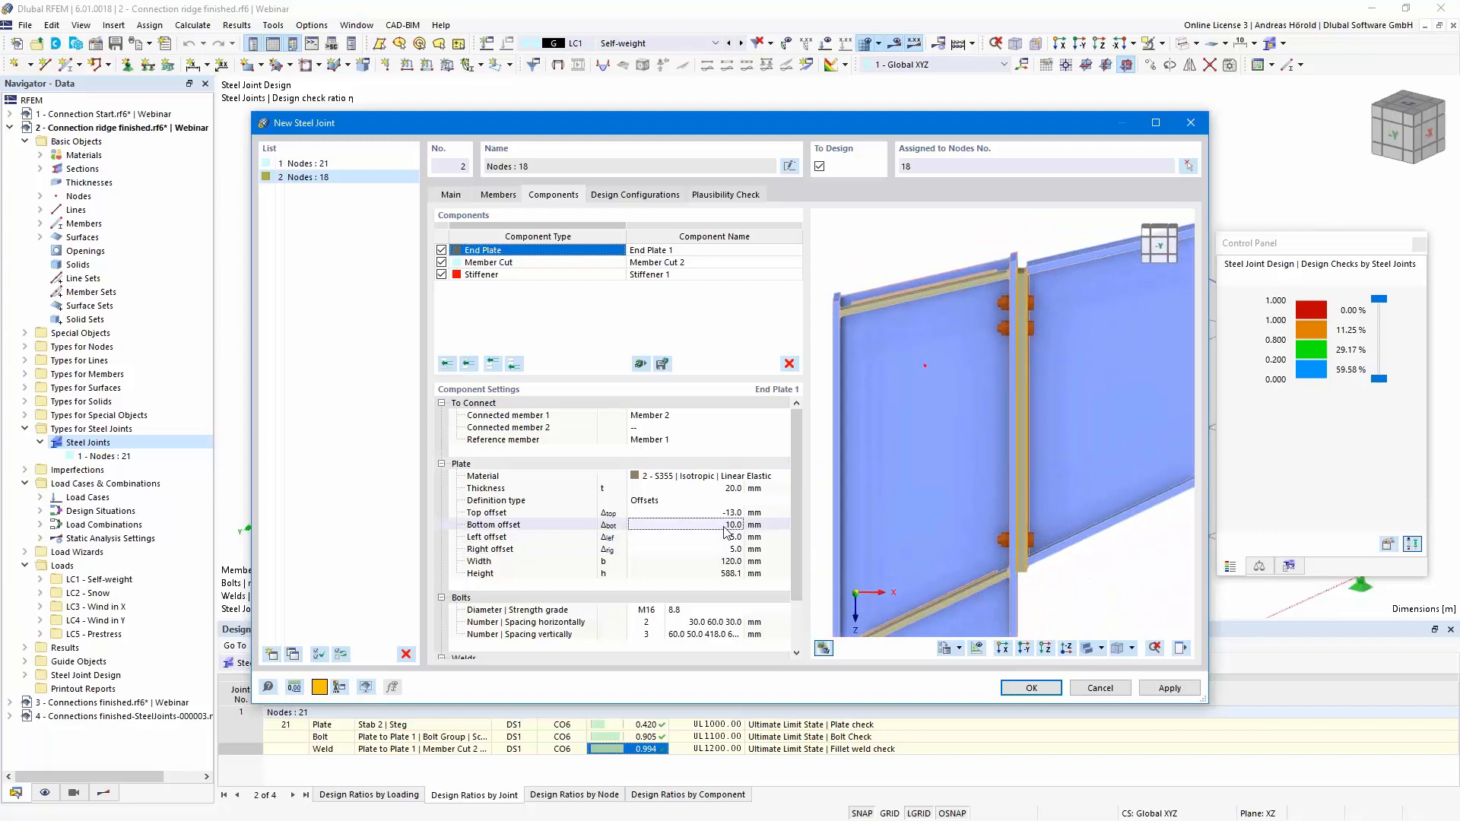
pyautogui.write('1')
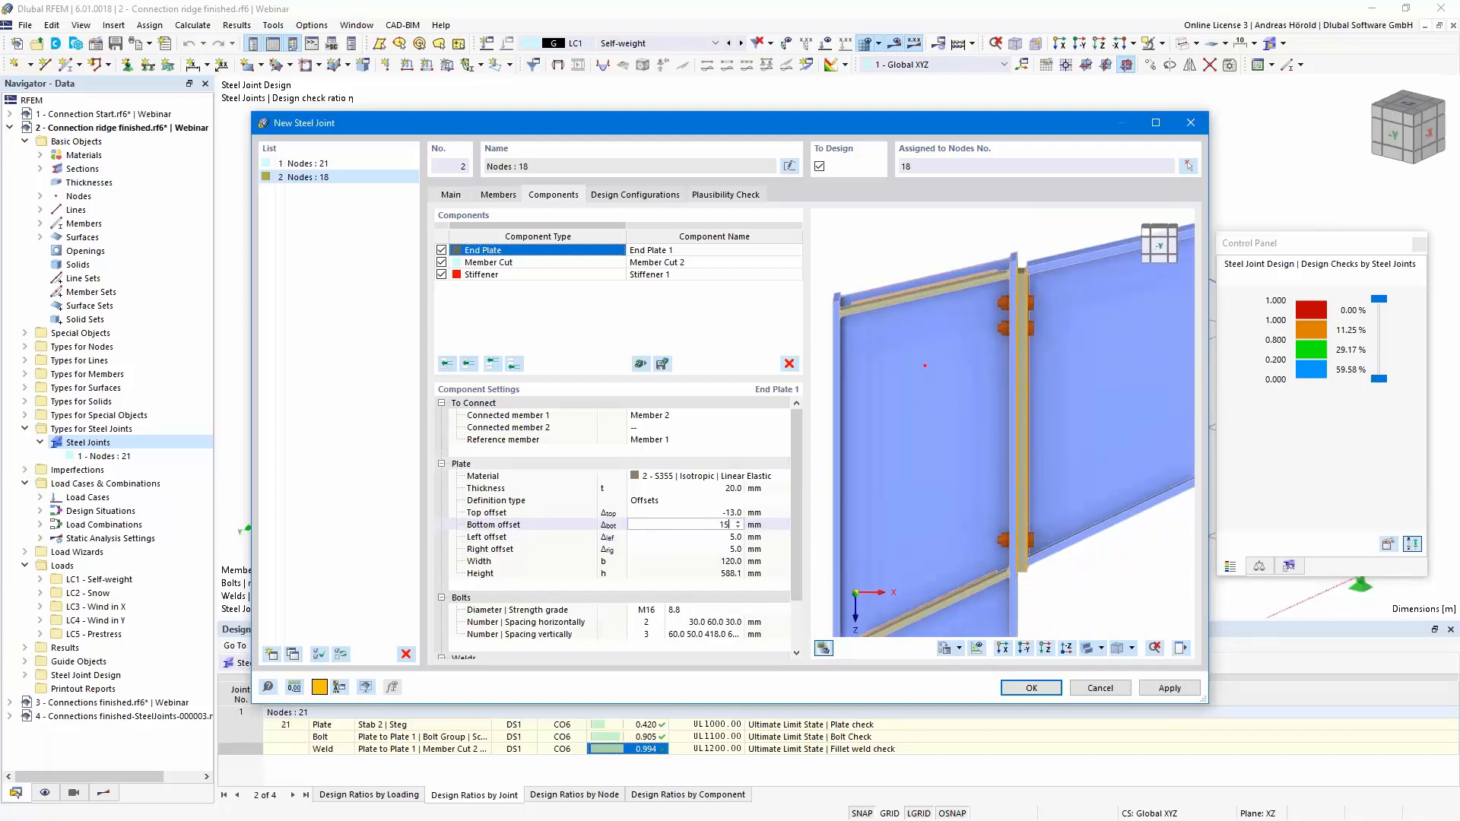
pyautogui.write('5')
pyautogui.press('Return')
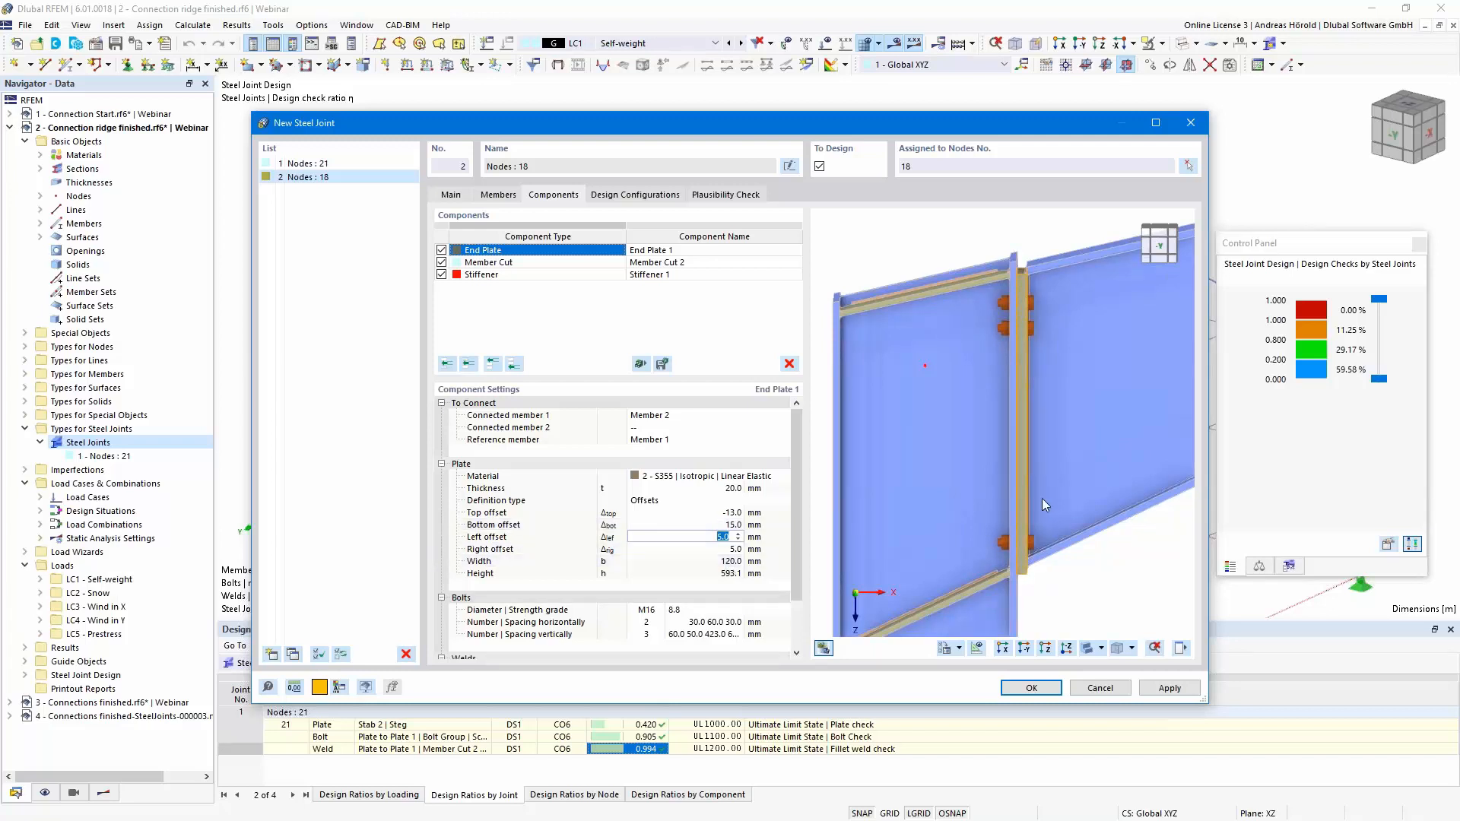
# Set the left and right offsets of End Plate 1 to 25 mm each.
pyautogui.keyDown('ctrl'); pyautogui.moveTo(1076, 515); pyautogui.dragTo(931, 494, button='middle'); pyautogui.keyUp('ctrl')
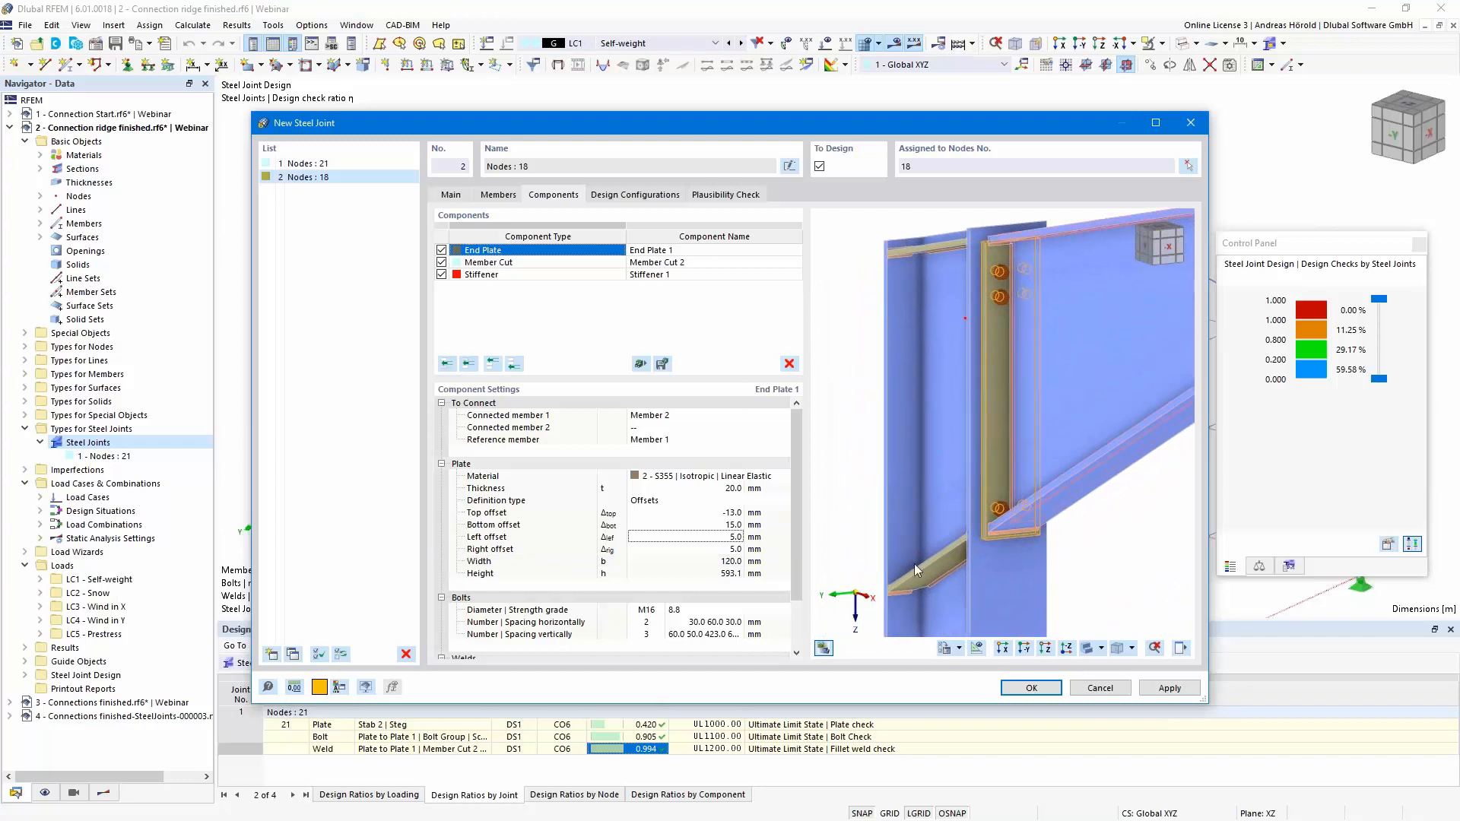
pyautogui.click(730, 537)
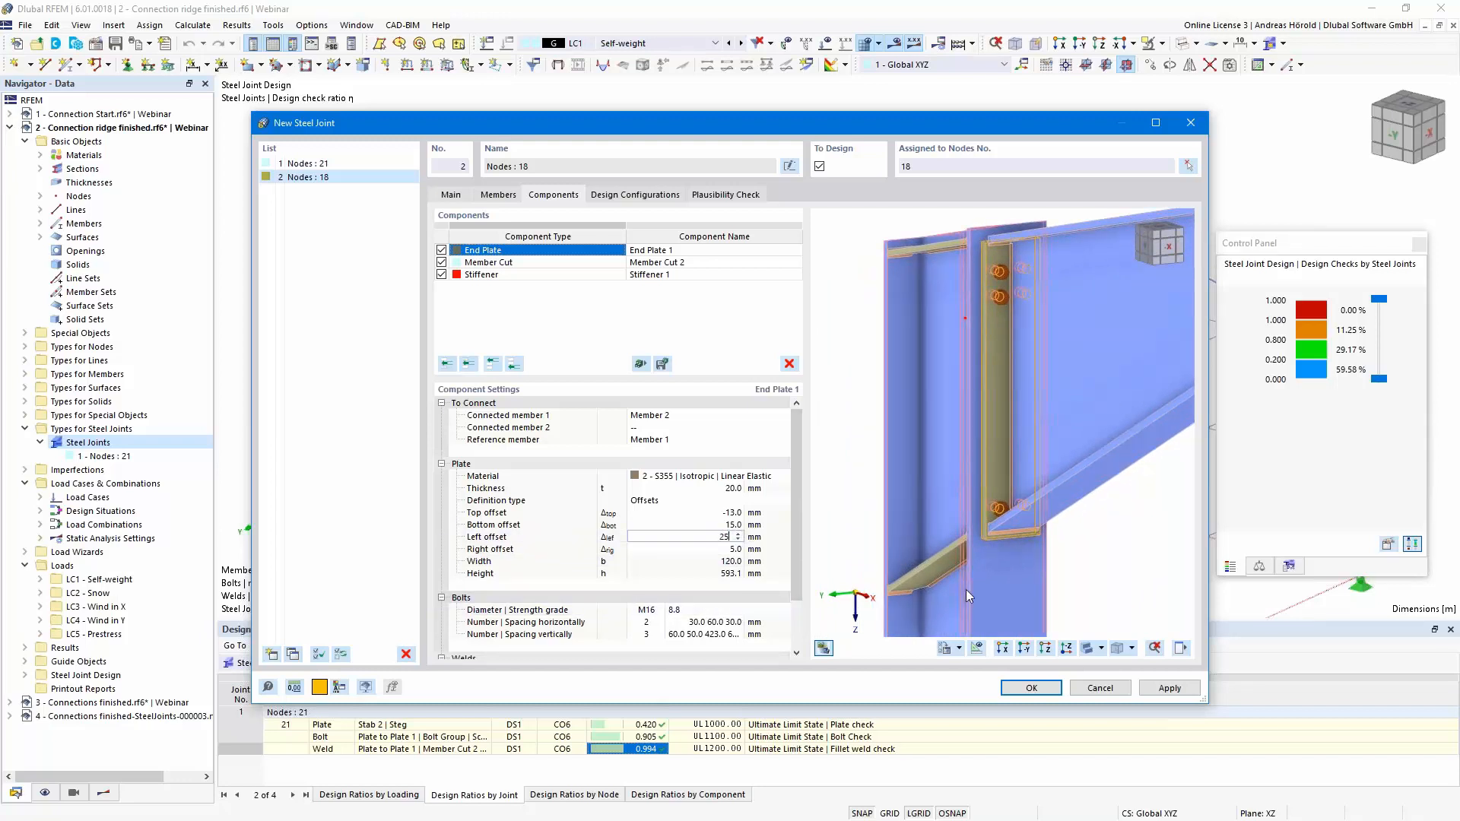
pyautogui.press('Tab')
pyautogui.write('2')
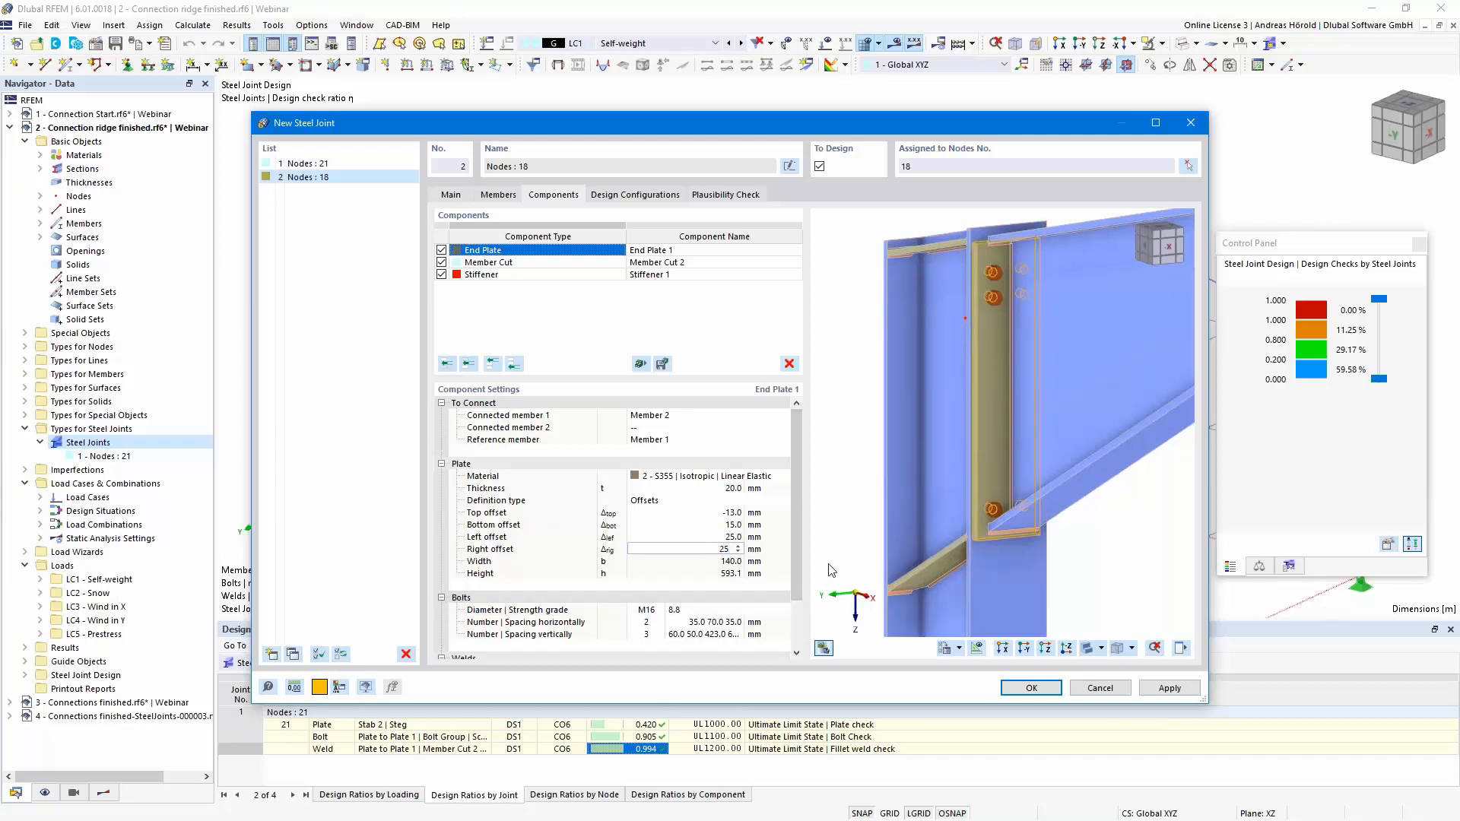
pyautogui.write('5')
pyautogui.press('Tab')
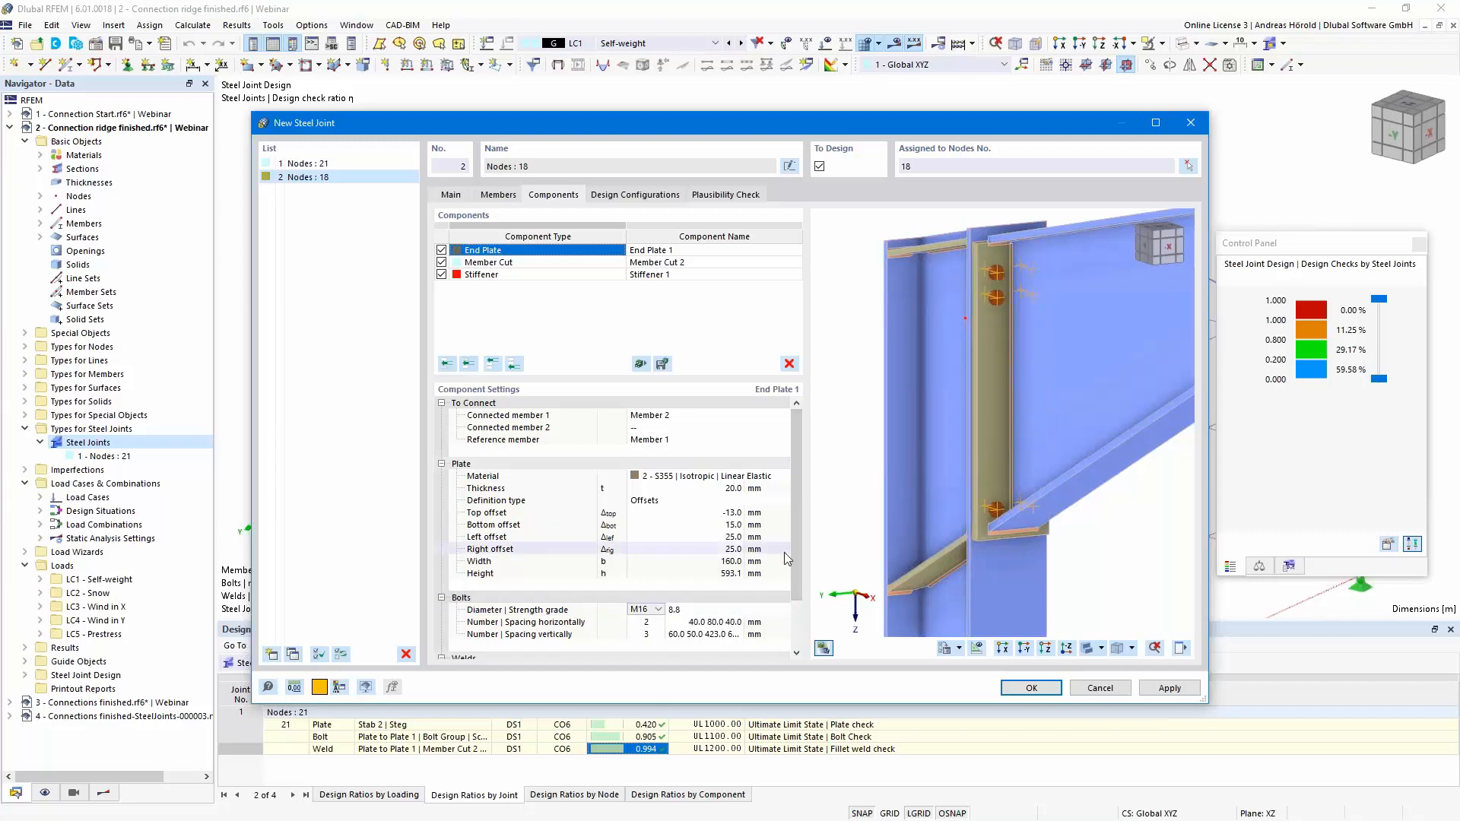
# Change the strength grade of the end plate's M16 bolts to 10.9.
pyautogui.scroll(-2, 647, 620)
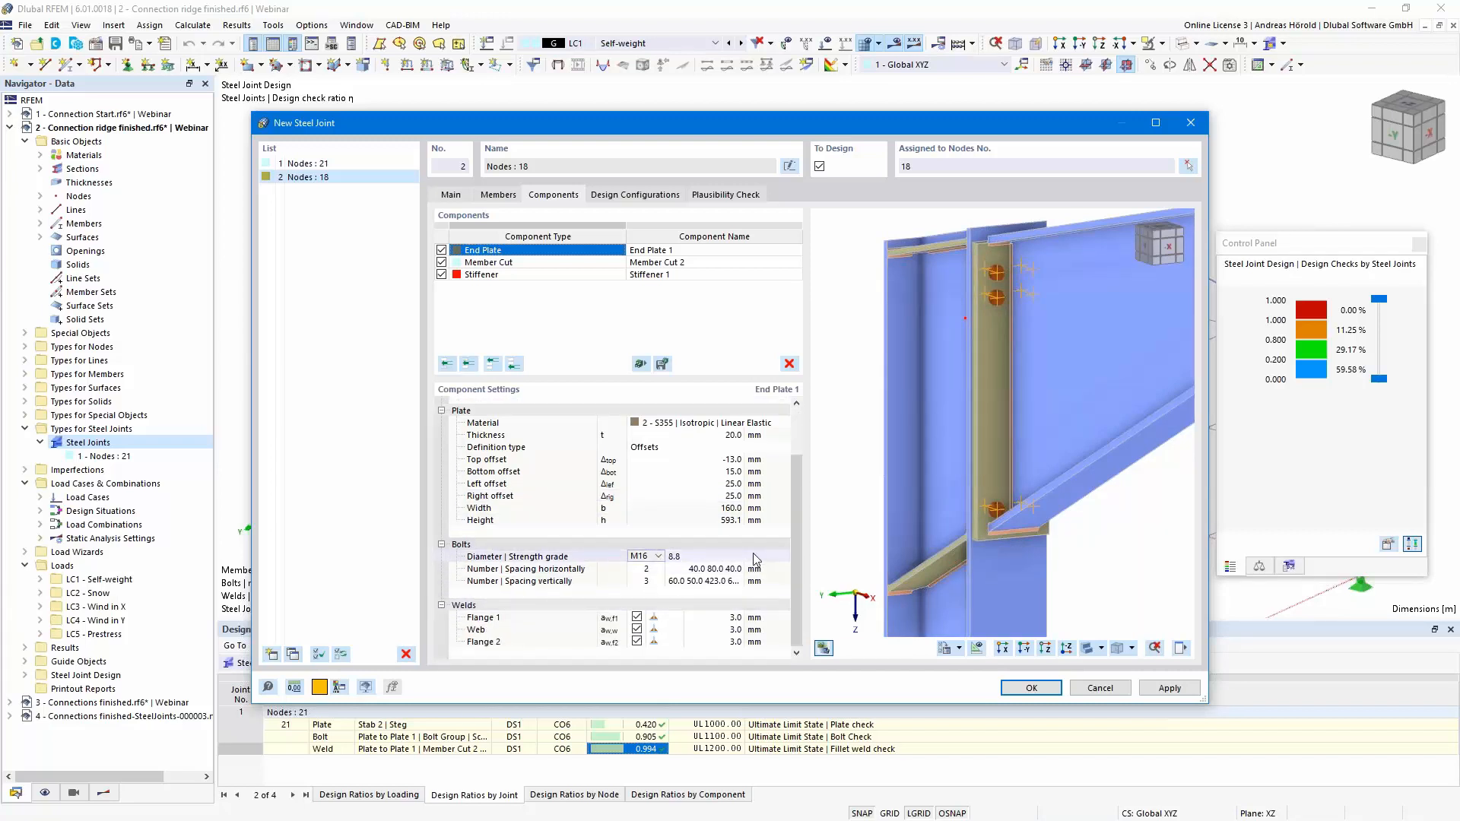
pyautogui.click(783, 559)
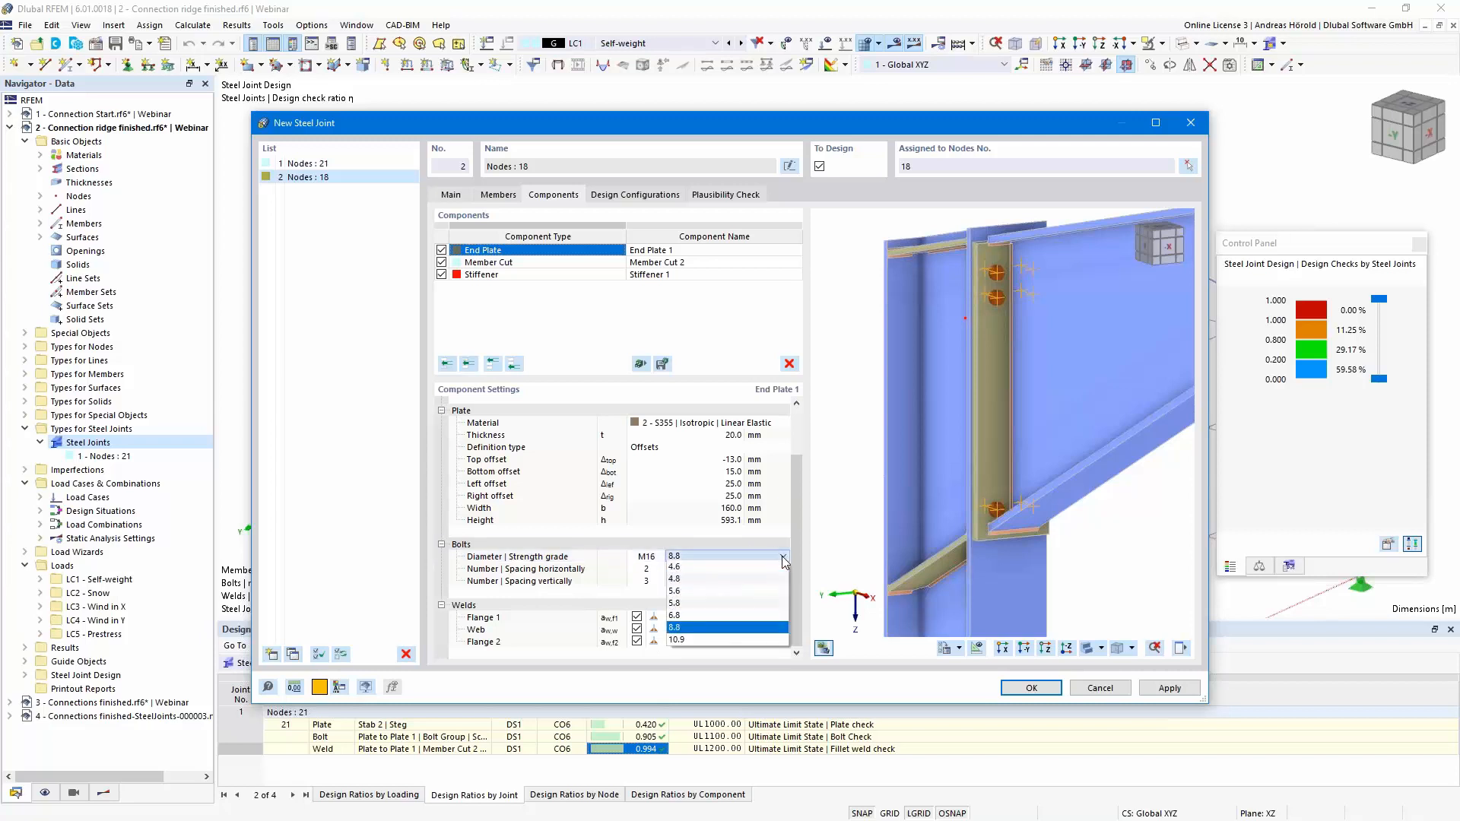
pyautogui.click(745, 640)
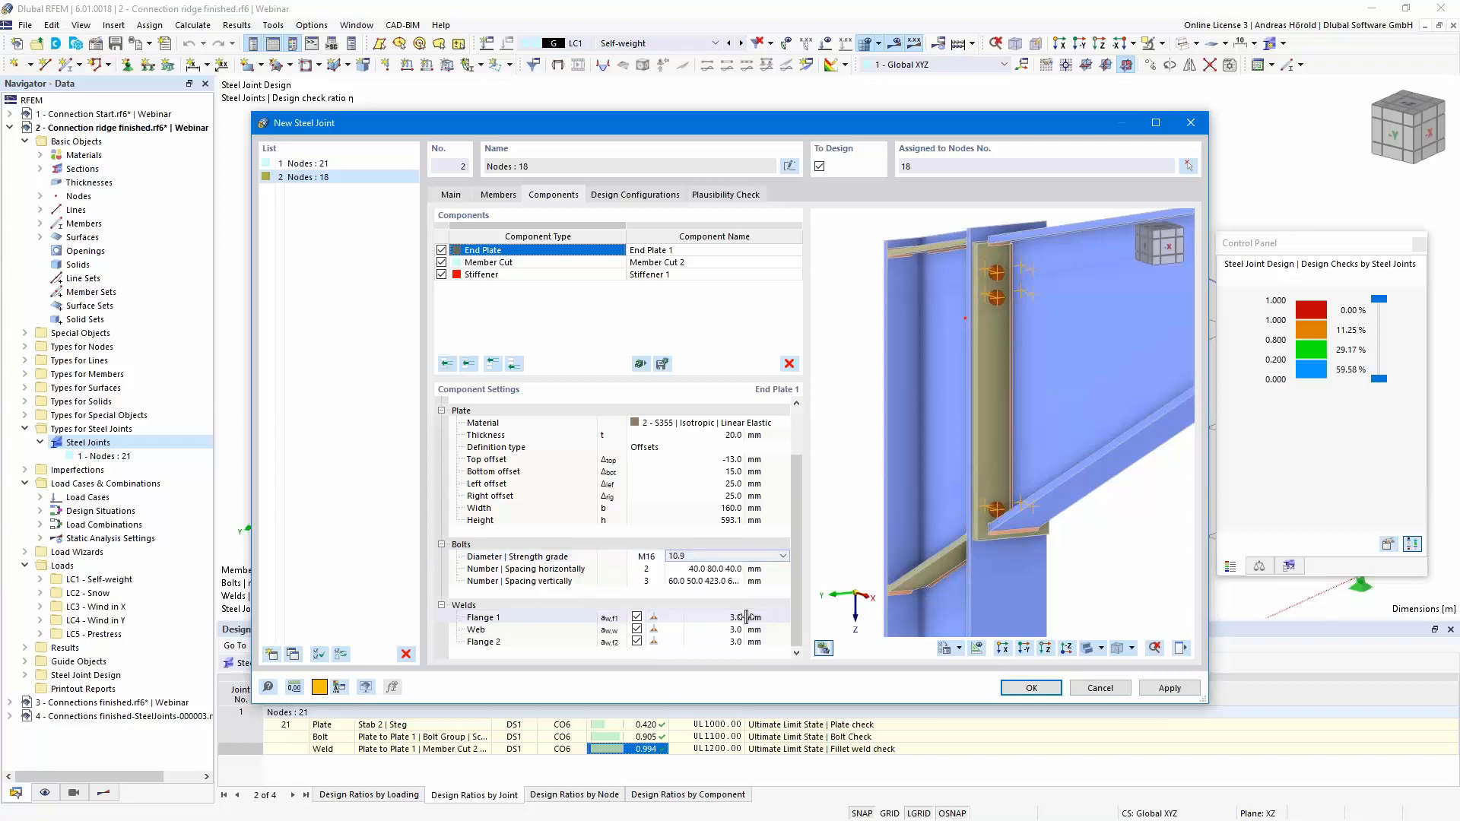
# Open the end plate's horizontal bolt spacing for editing and examine the bolt positions near the beam's lower flange.
pyautogui.click(723, 571)
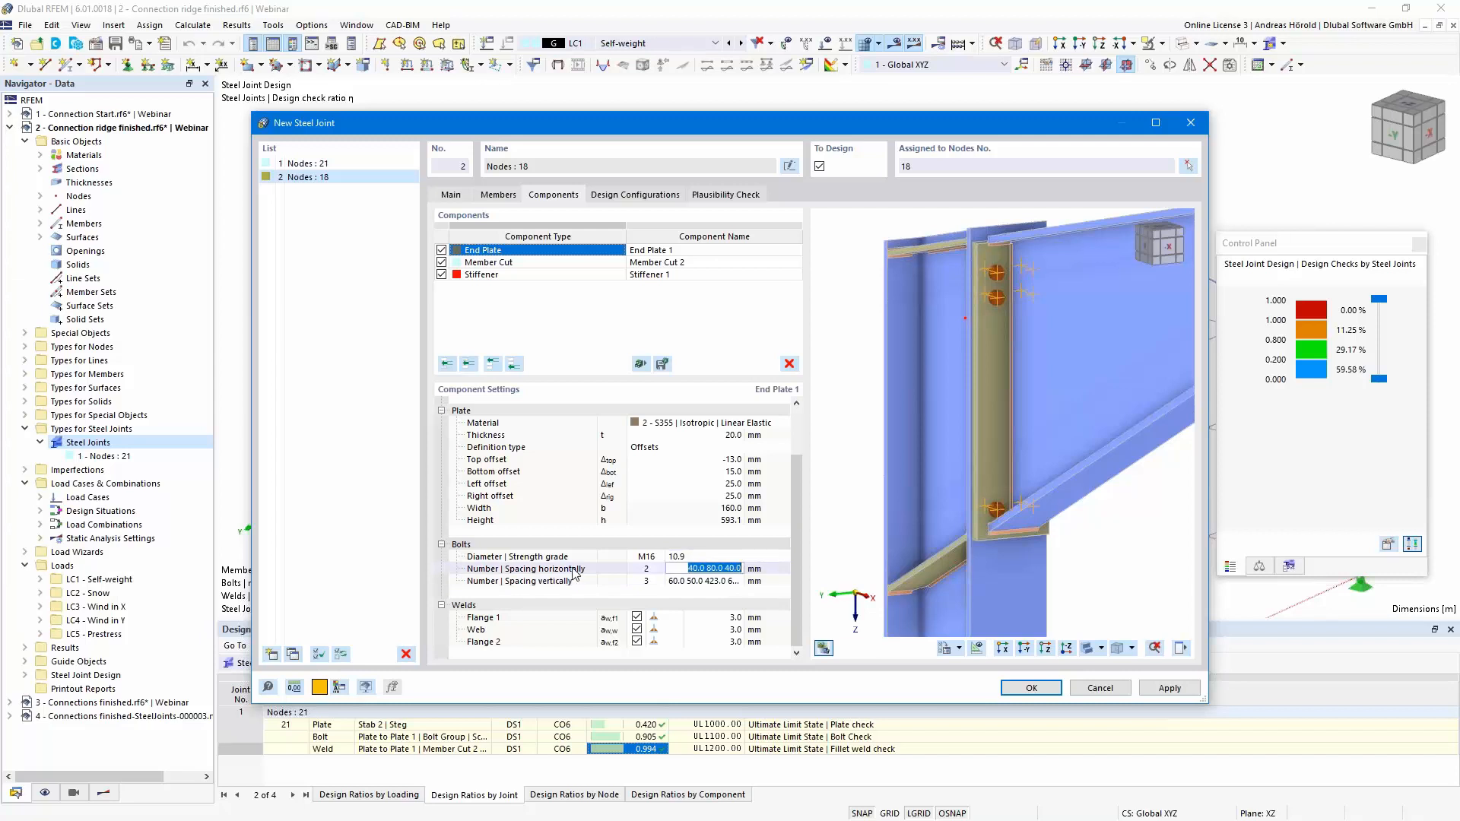
pyautogui.scroll(5, 1033, 267)
pyautogui.scroll(-5, 1033, 276)
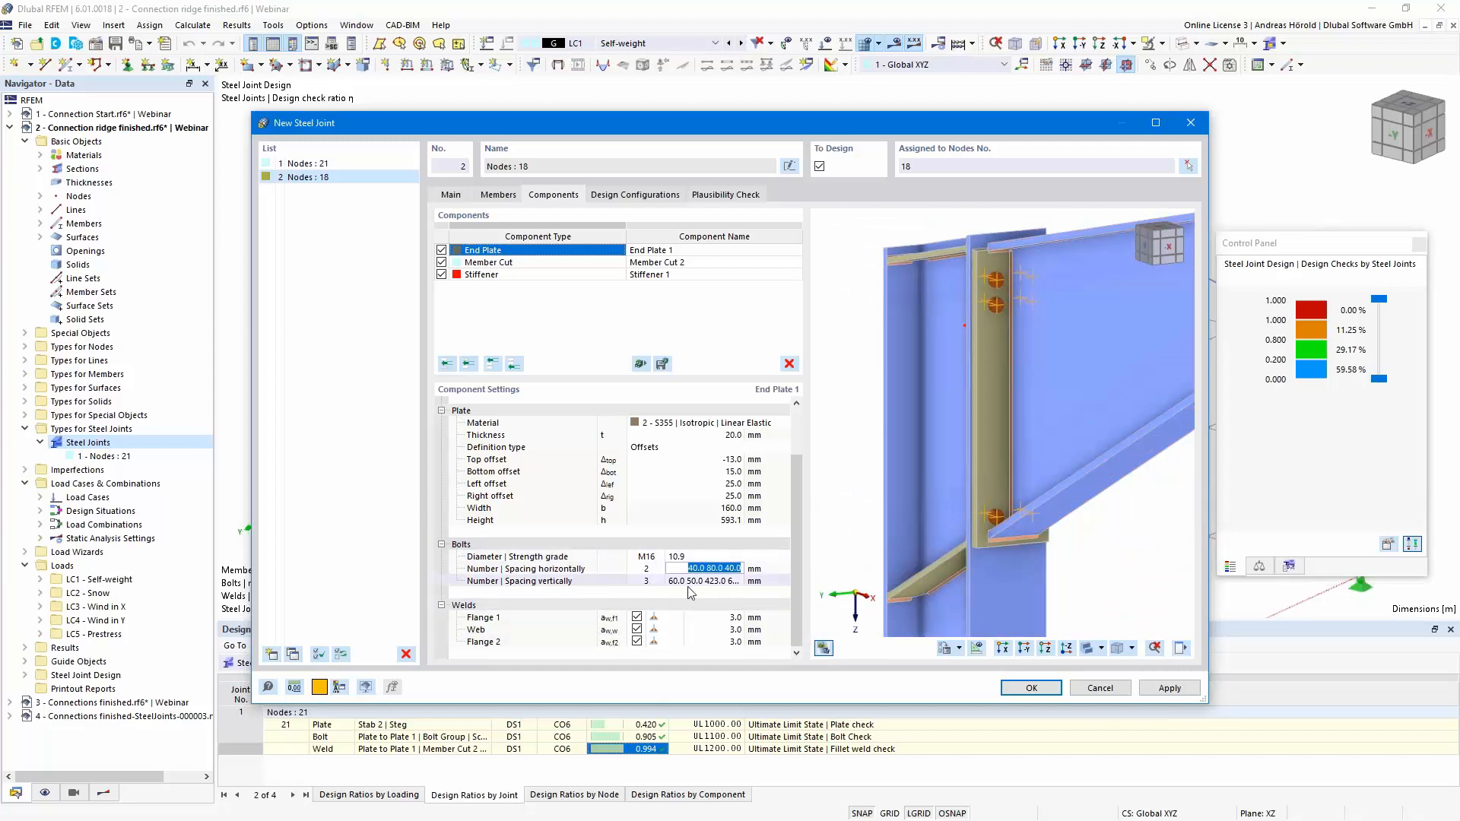
pyautogui.scroll(6, 990, 523)
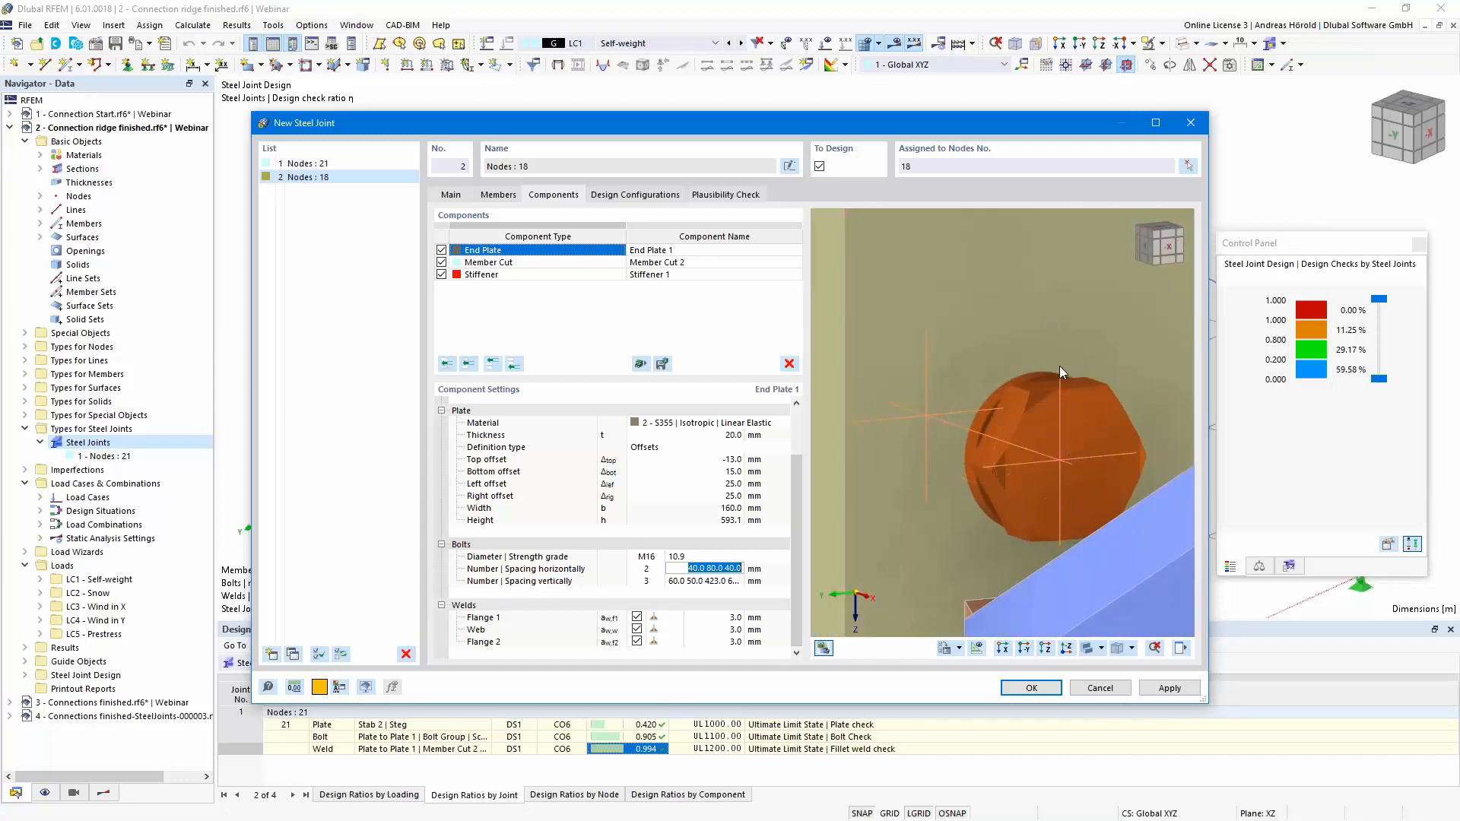
pyautogui.scroll(-5, 1058, 359)
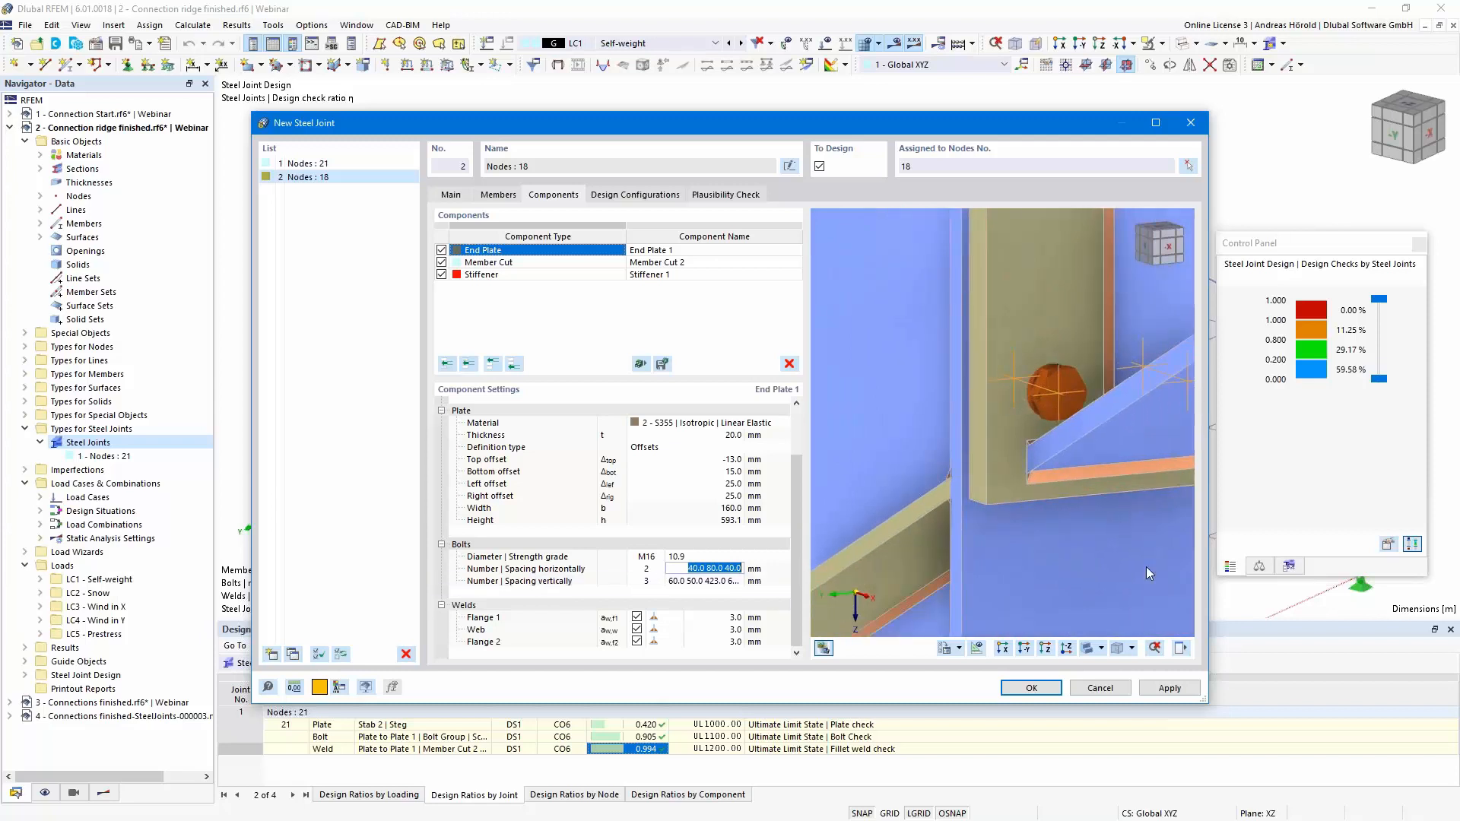
# Set the end plate's vertical bolt spacing to 60, 50 and 400 mm.
pyautogui.scroll(-3, 1147, 568)
pyautogui.moveTo(1144, 561); pyautogui.dragTo(1046, 588, button='middle')
pyautogui.doubleClick(704, 580)
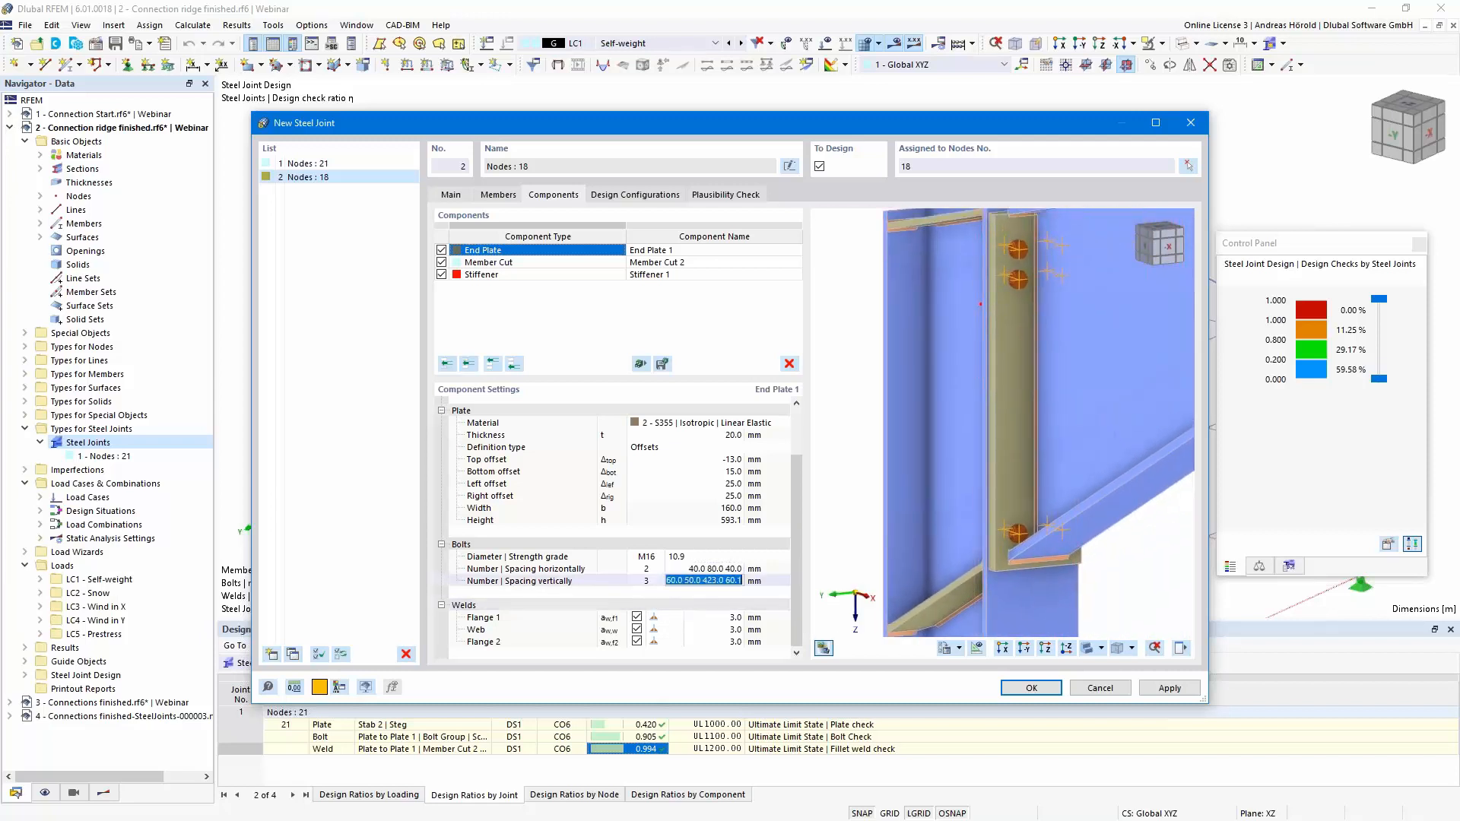
pyautogui.write('60 50 400')
pyautogui.press('Return')
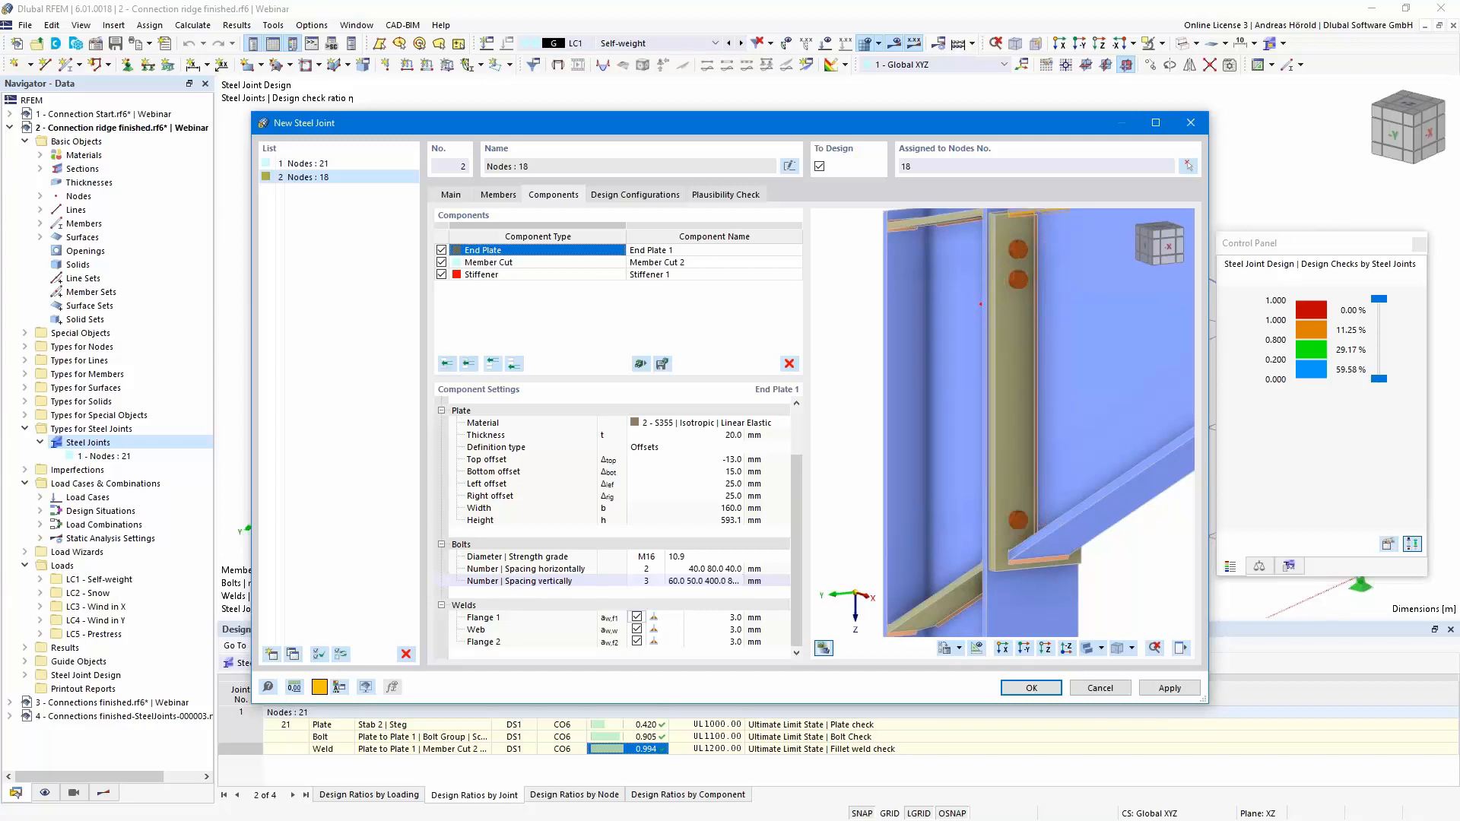
pyautogui.scroll(4, 1021, 532)
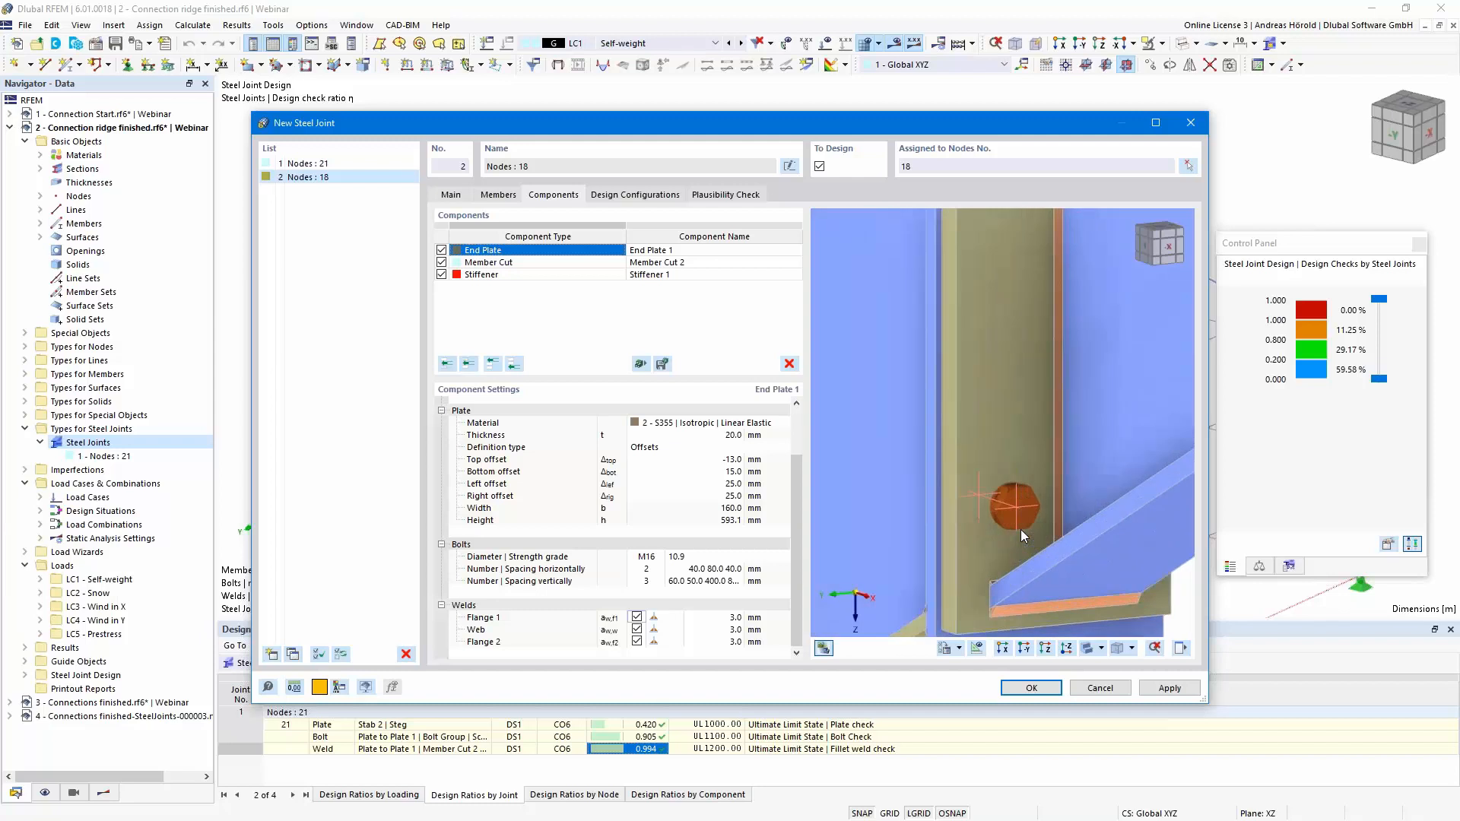
pyautogui.scroll(-3, 1021, 532)
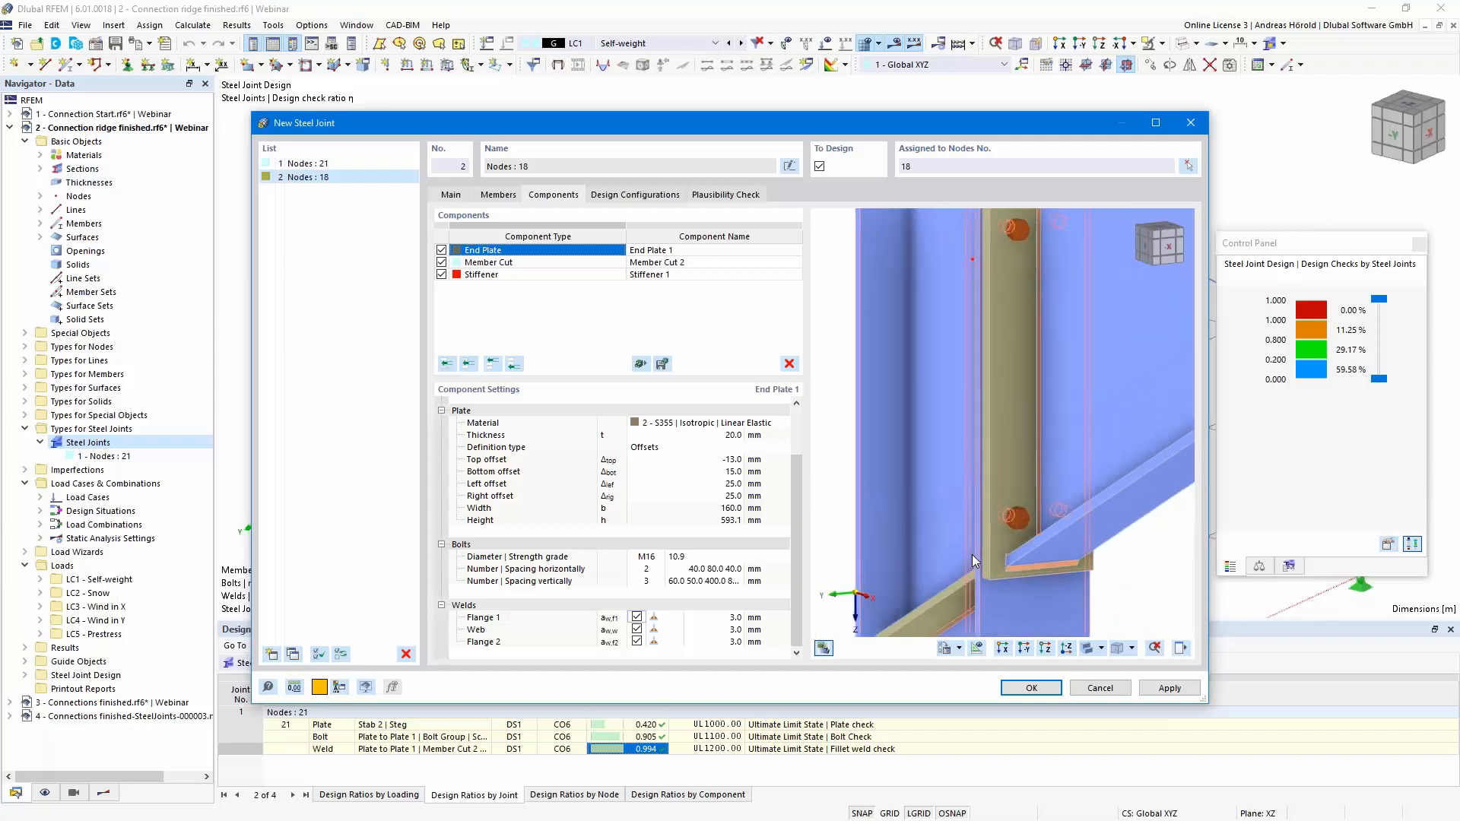
# Set the end plate's weld sizes to 7 mm for flange 1, 5 mm for the web and 7 mm for flange 2.
pyautogui.click(728, 618)
pyautogui.click(728, 617)
pyautogui.write('7')
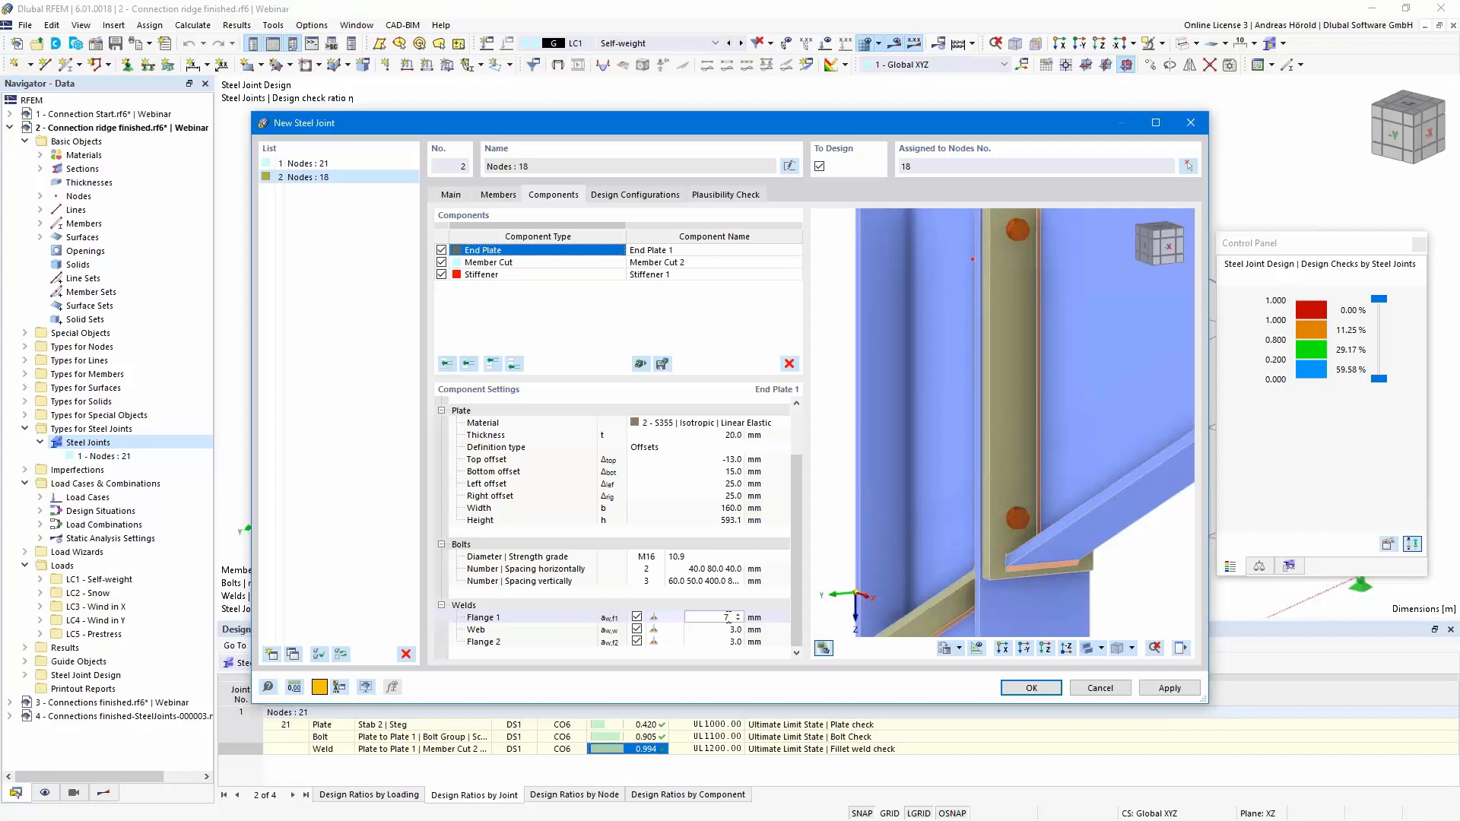
pyautogui.press('Return')
pyautogui.write('5')
pyautogui.press('Return')
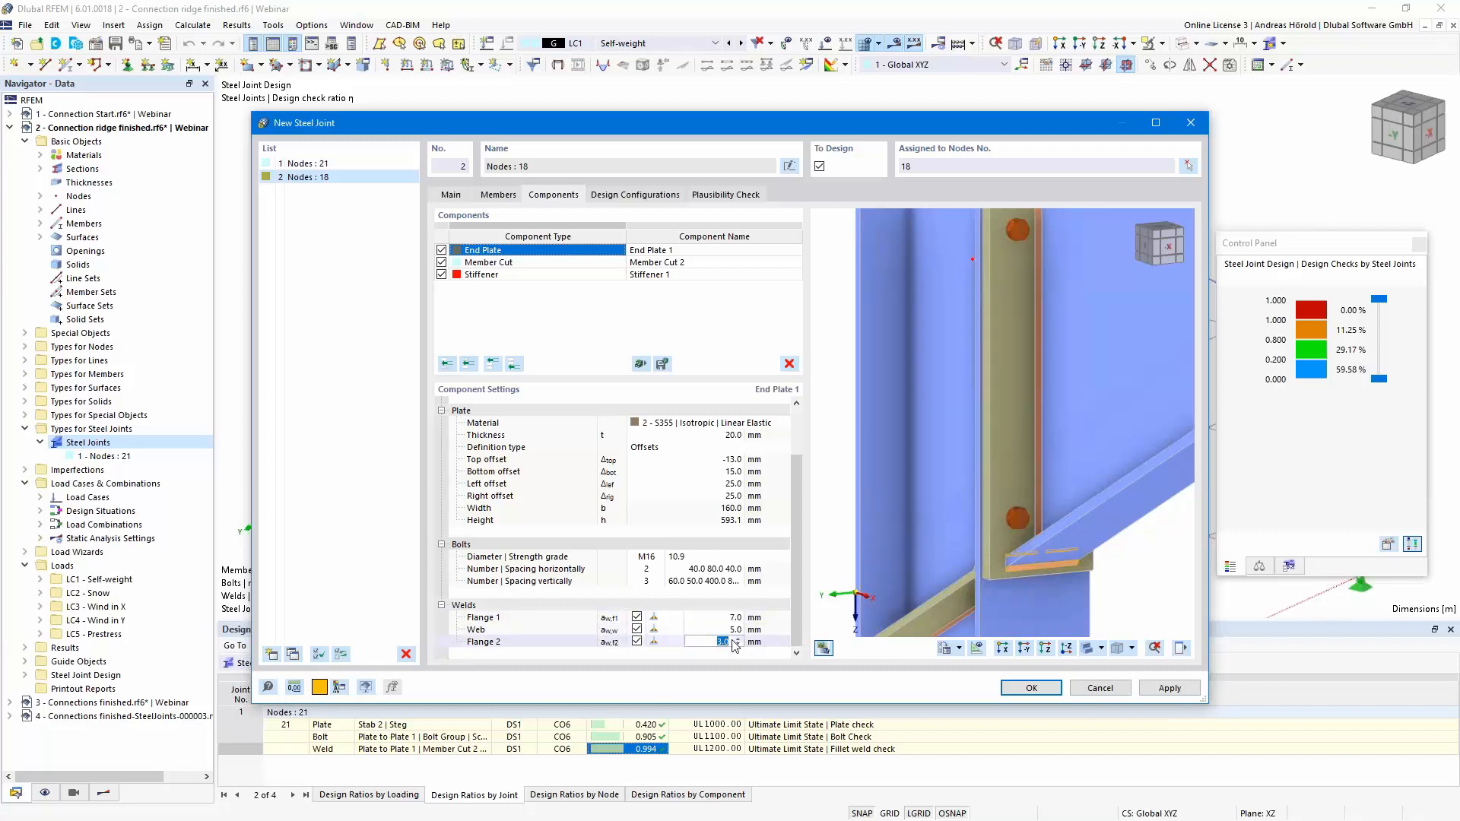
pyautogui.press('BackSpace')
pyautogui.write('7')
pyautogui.click(726, 629)
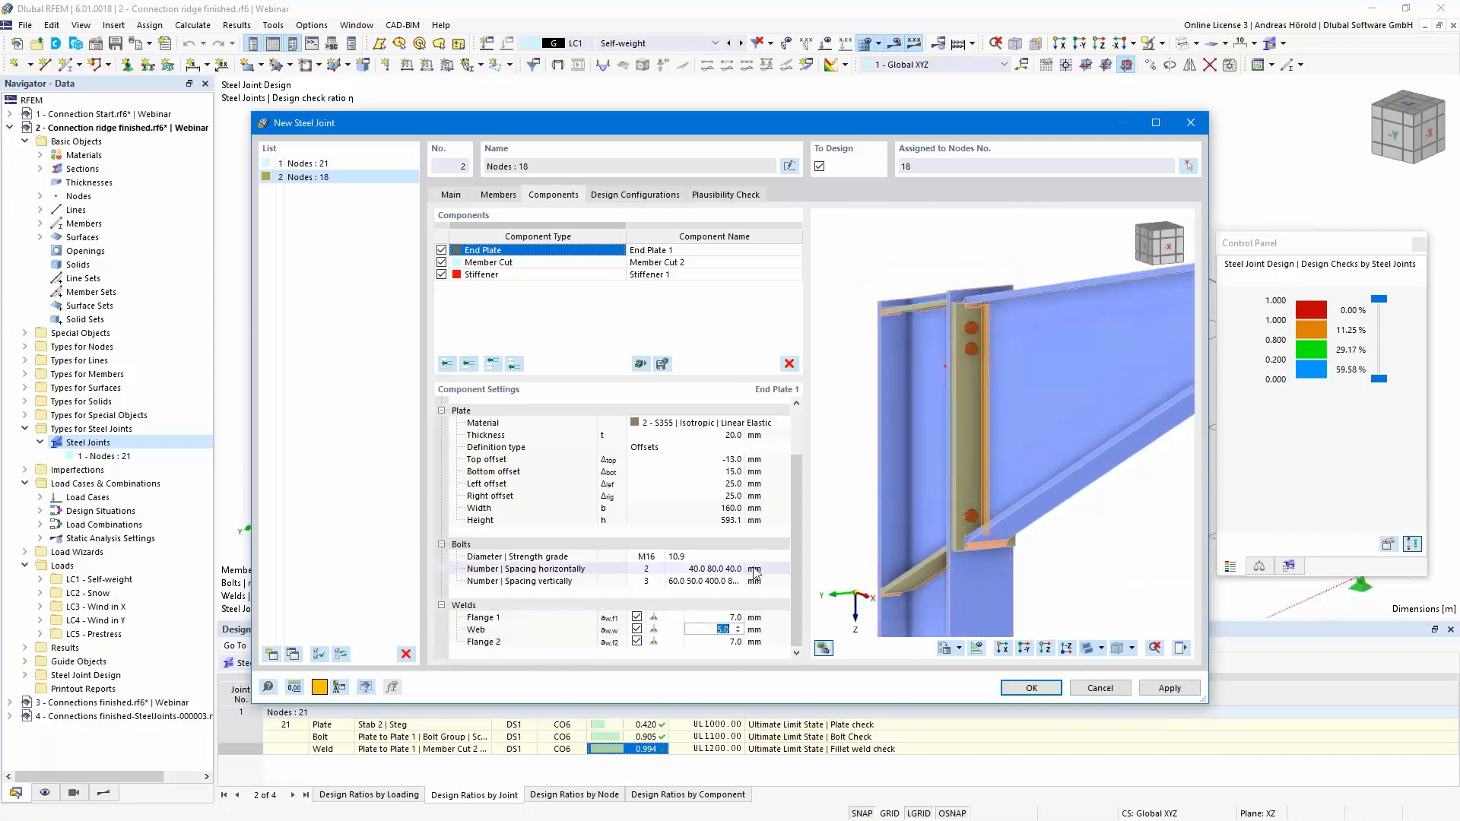
pyautogui.scroll(2, 943, 467)
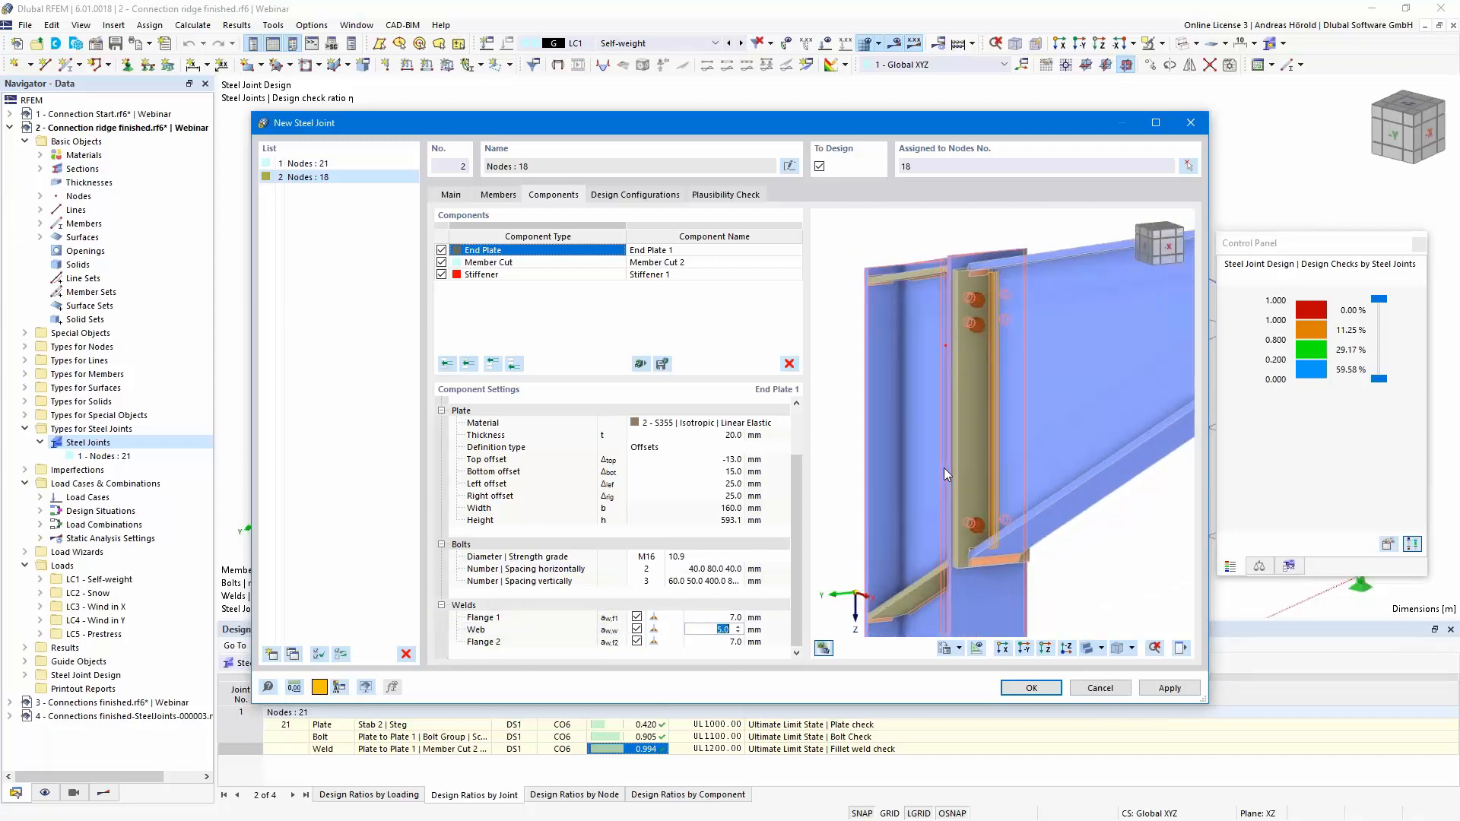
# Set the offset of the Member Cut 2 component's cutting plane to 0 mm.
pyautogui.click(547, 265)
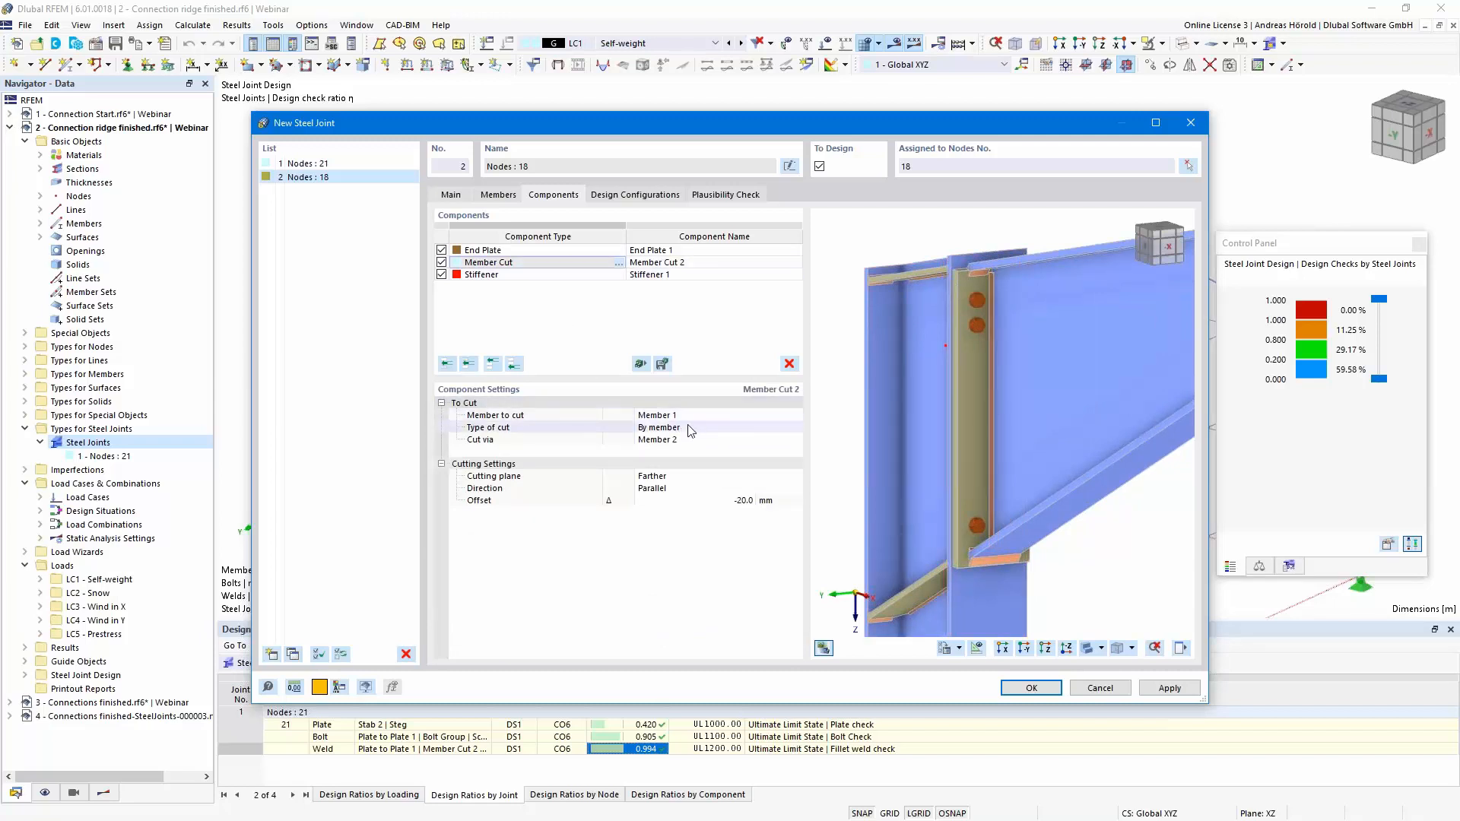
pyautogui.keyDown('ctrl'); pyautogui.moveTo(1028, 510); pyautogui.dragTo(1070, 520, button='middle'); pyautogui.keyUp('ctrl')
pyautogui.moveTo(916, 522); pyautogui.dragTo(1111, 553, button='middle')
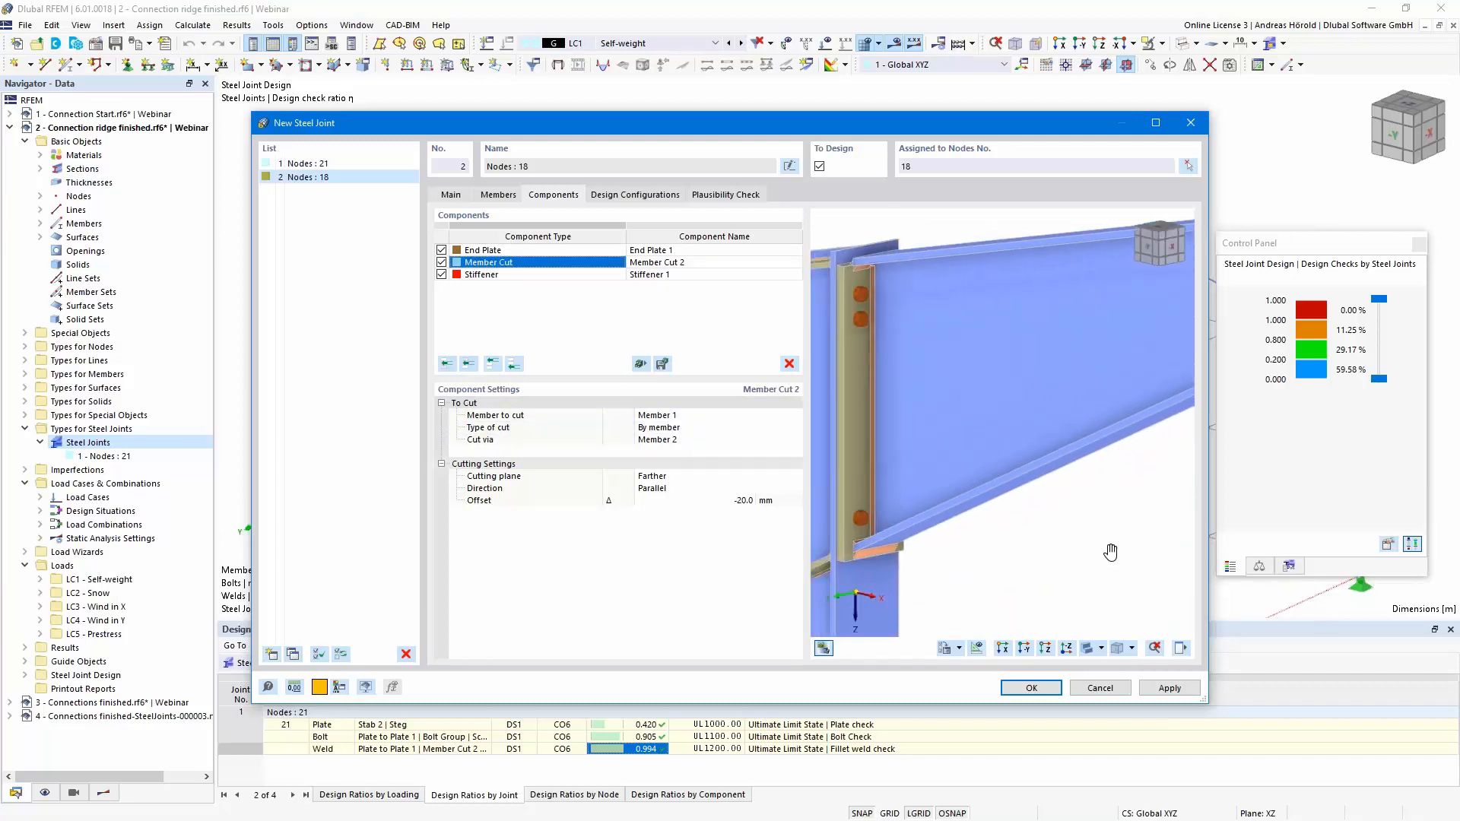
pyautogui.scroll(-3, 1111, 556)
pyautogui.moveTo(987, 562); pyautogui.dragTo(1059, 505, button='middle')
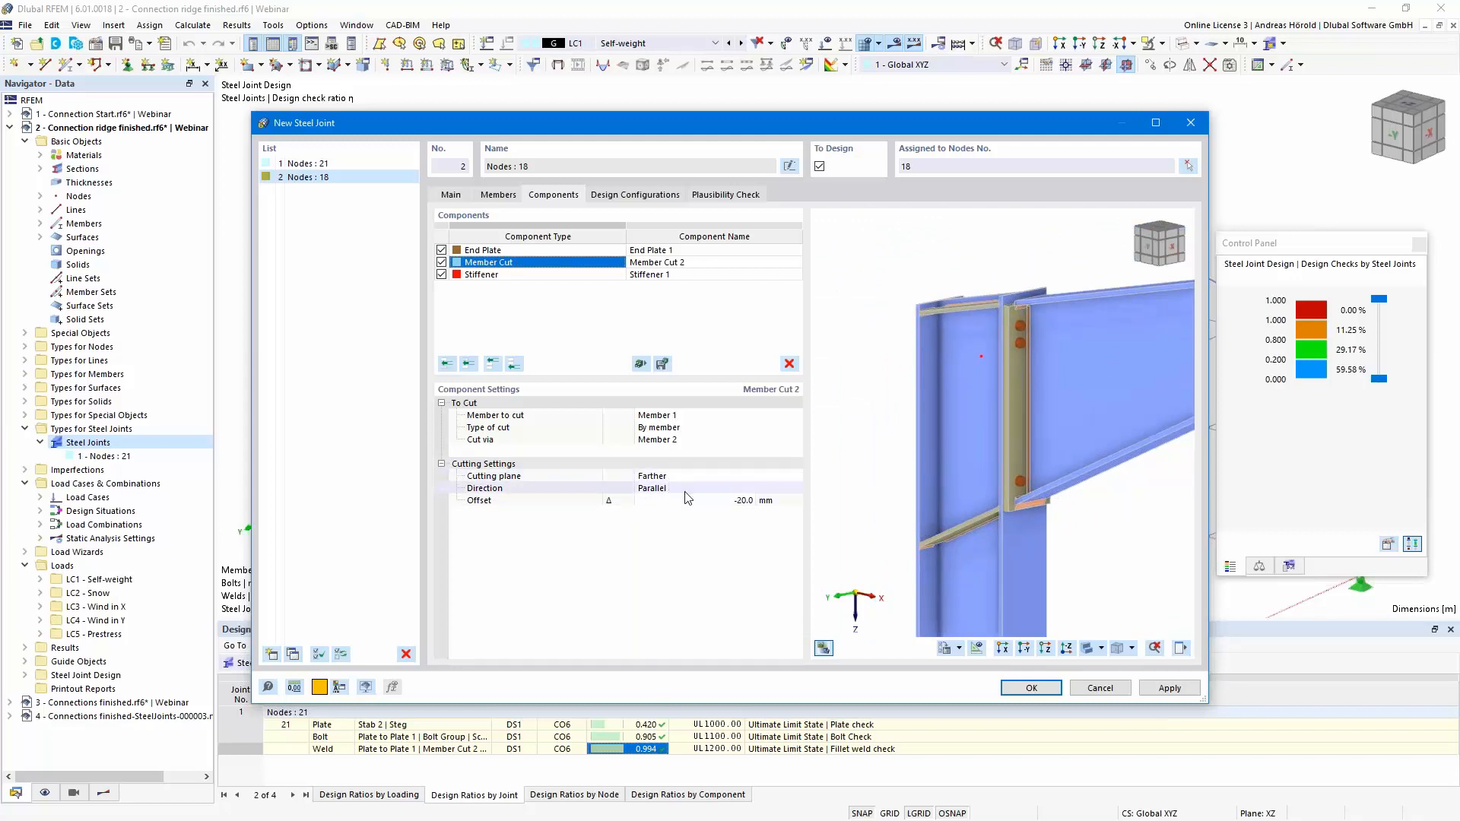
pyautogui.click(735, 500)
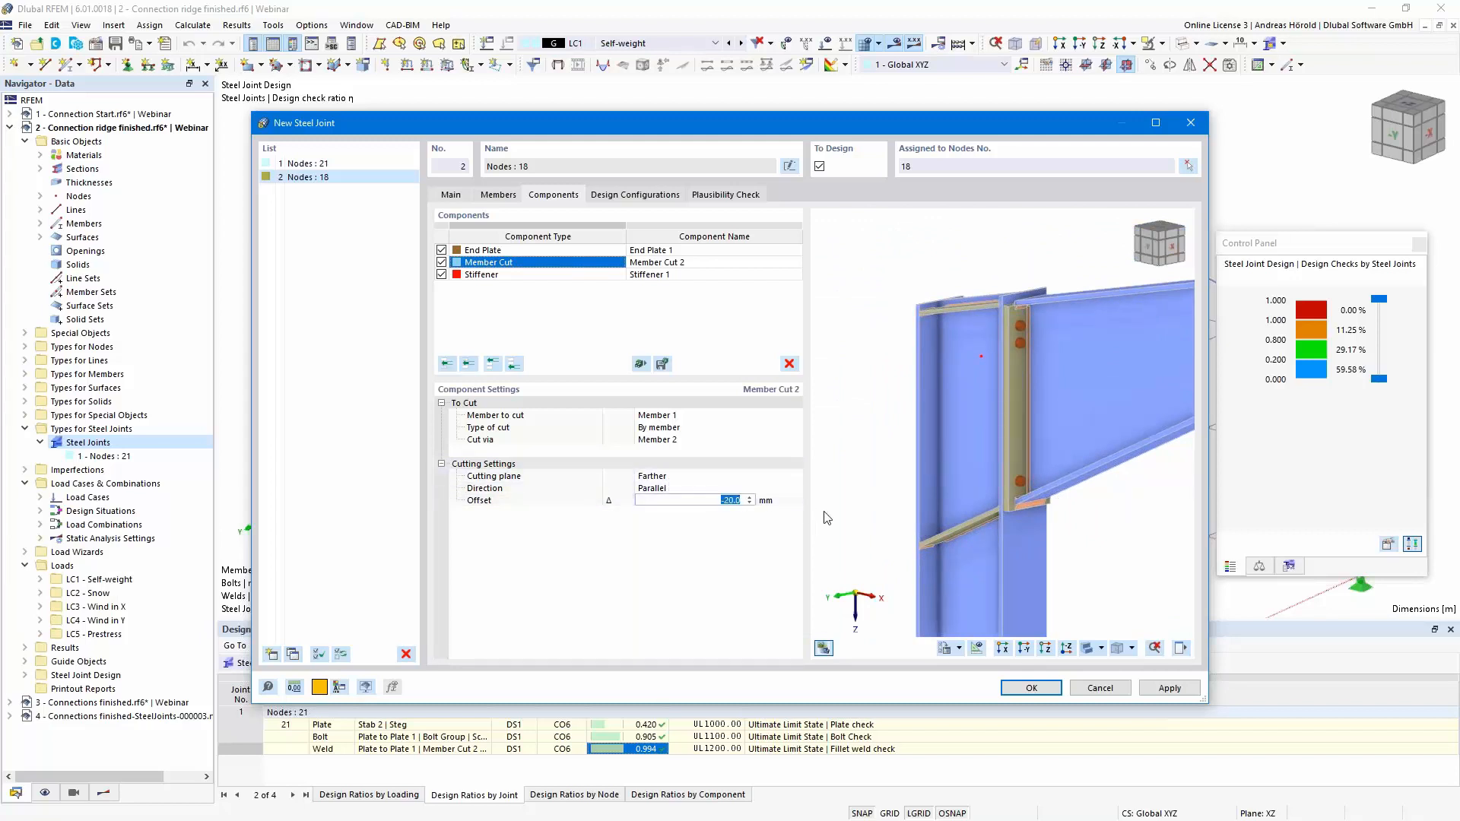
pyautogui.write('0')
pyautogui.scroll(5, 996, 321)
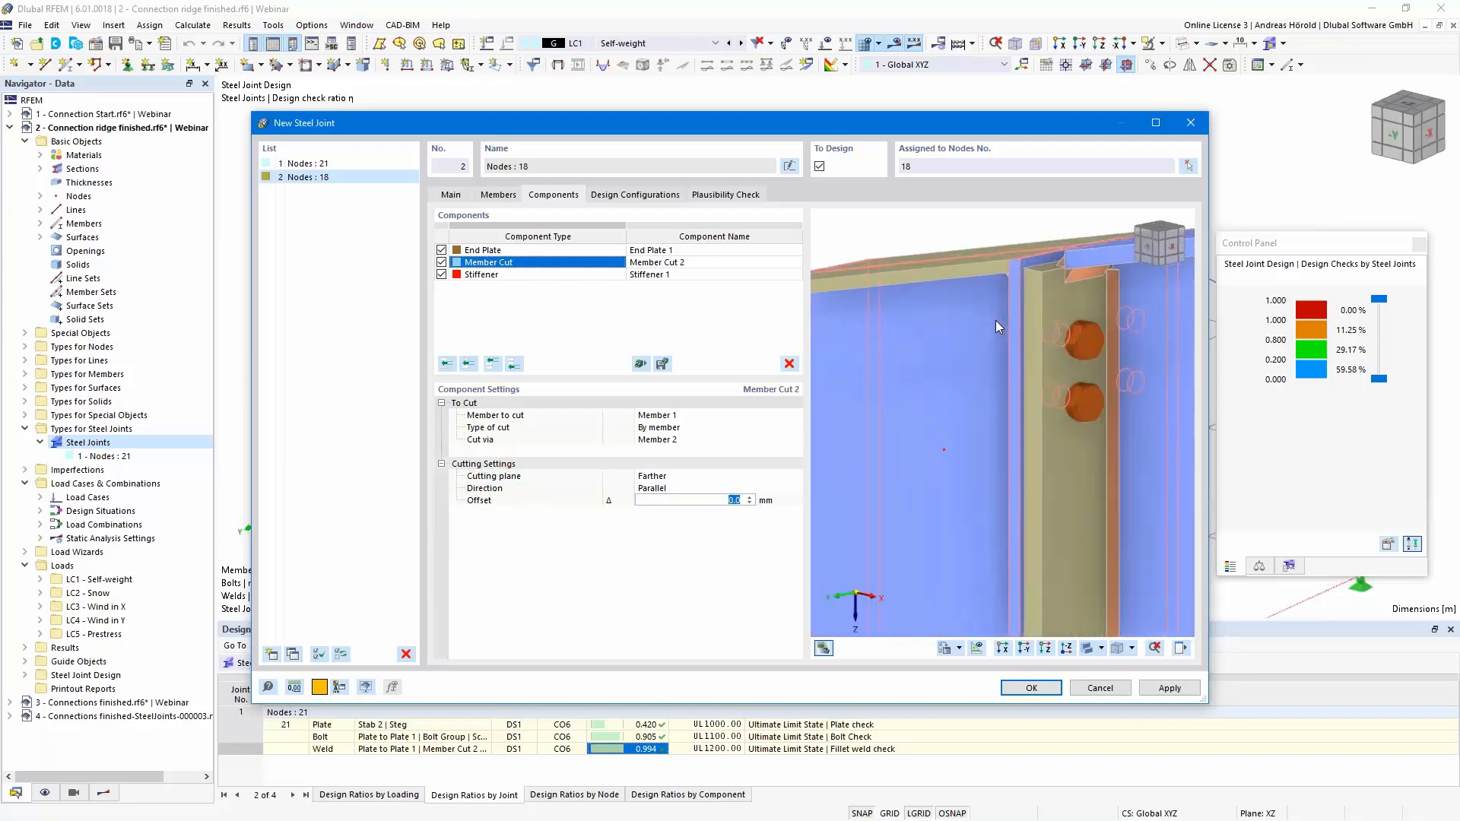
pyautogui.scroll(-3, 996, 320)
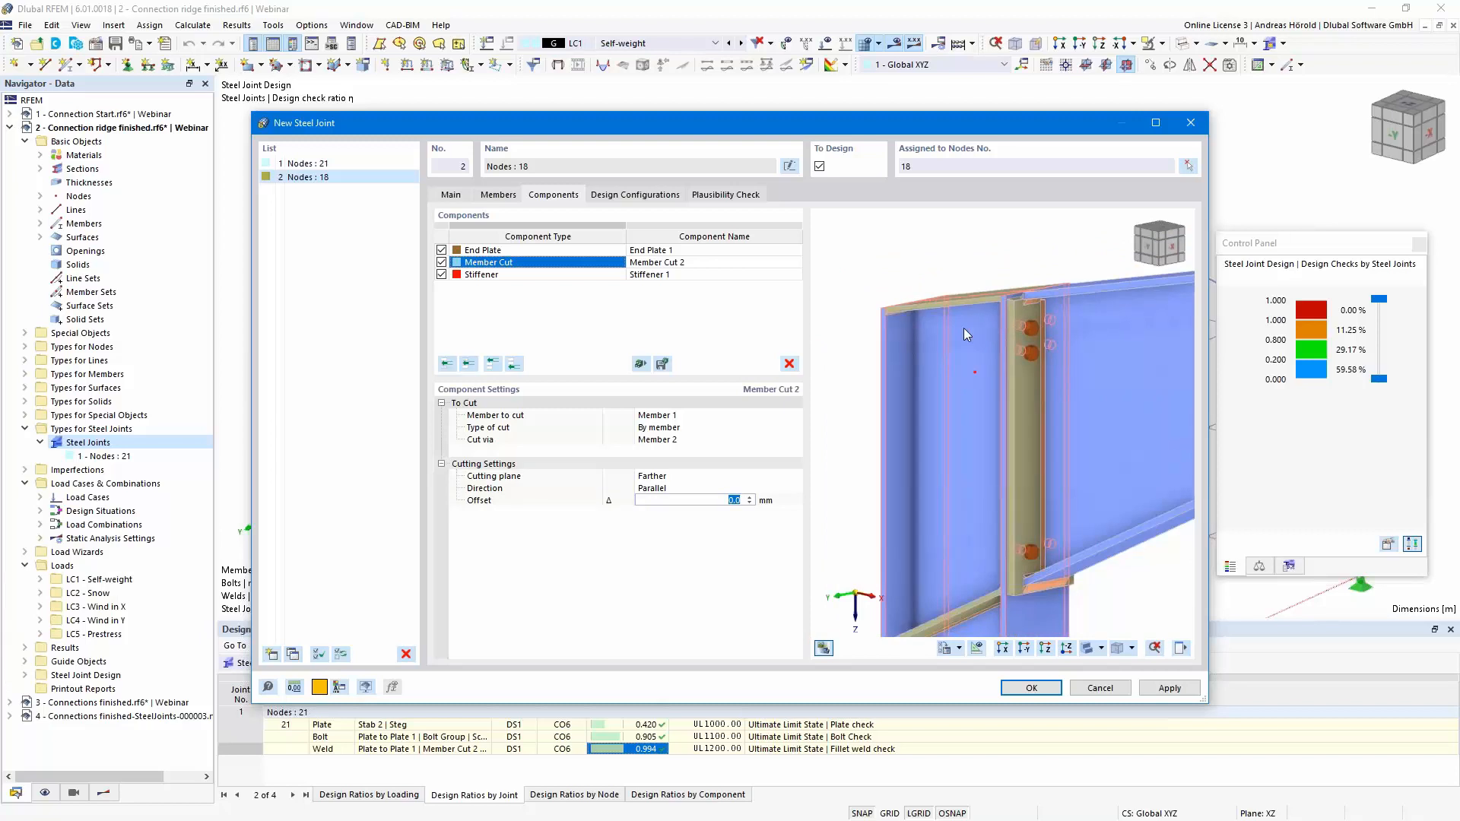
# Change the Stiffener 1 component's position to Upper and set its weld size to 4 mm.
pyautogui.click(509, 280)
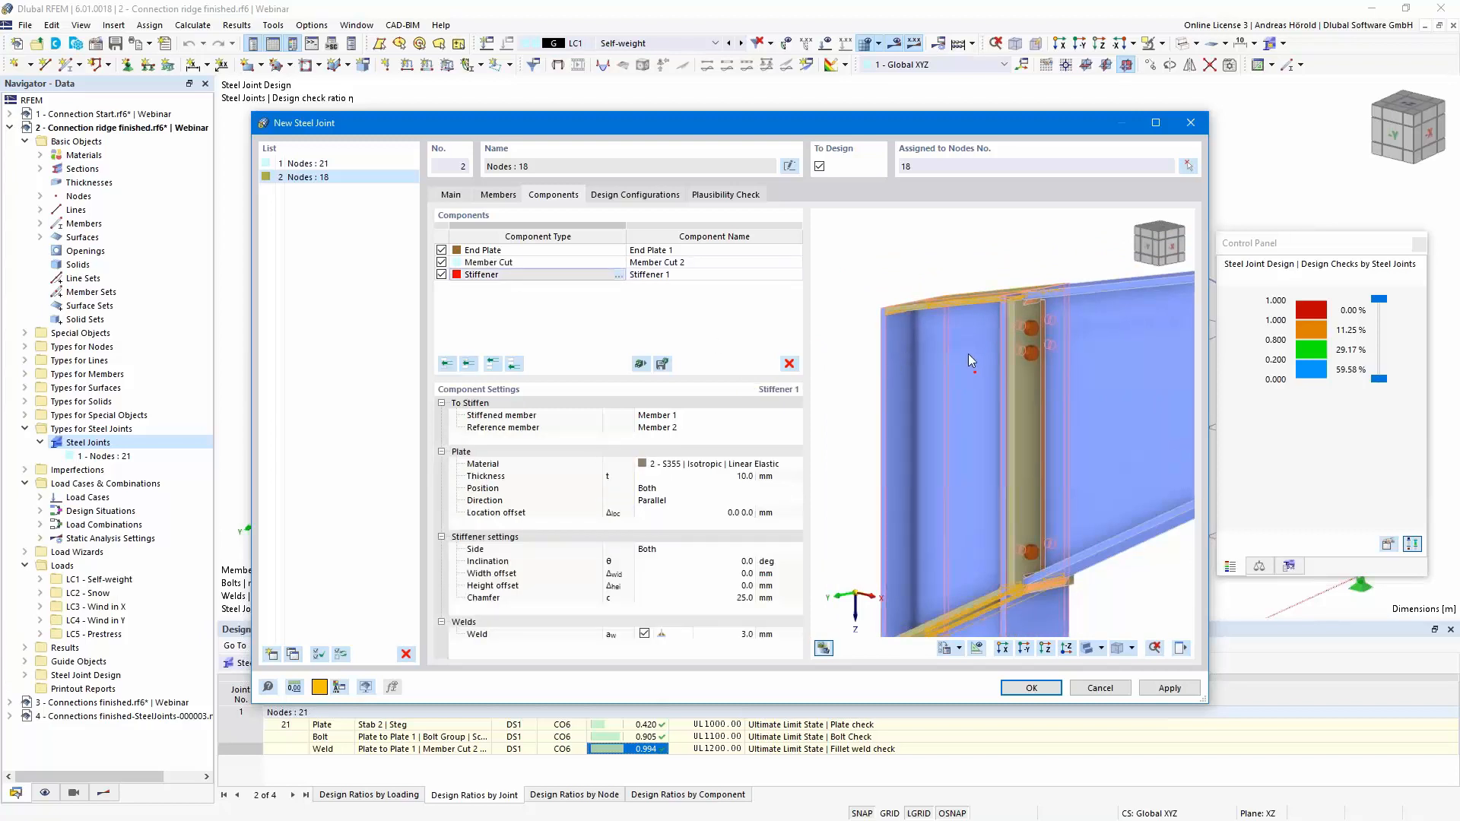
pyautogui.scroll(-2, 968, 354)
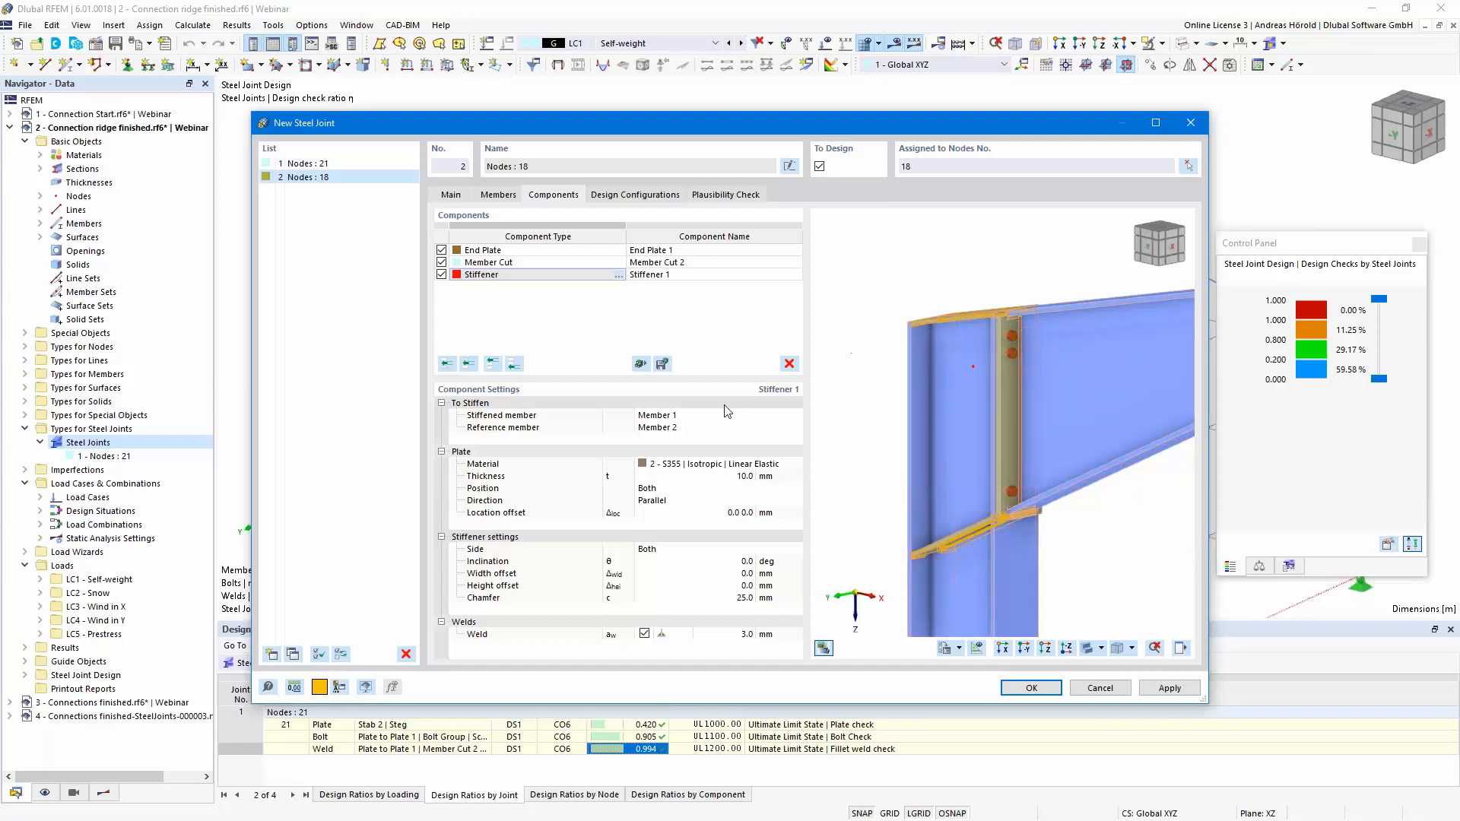
pyautogui.click(682, 489)
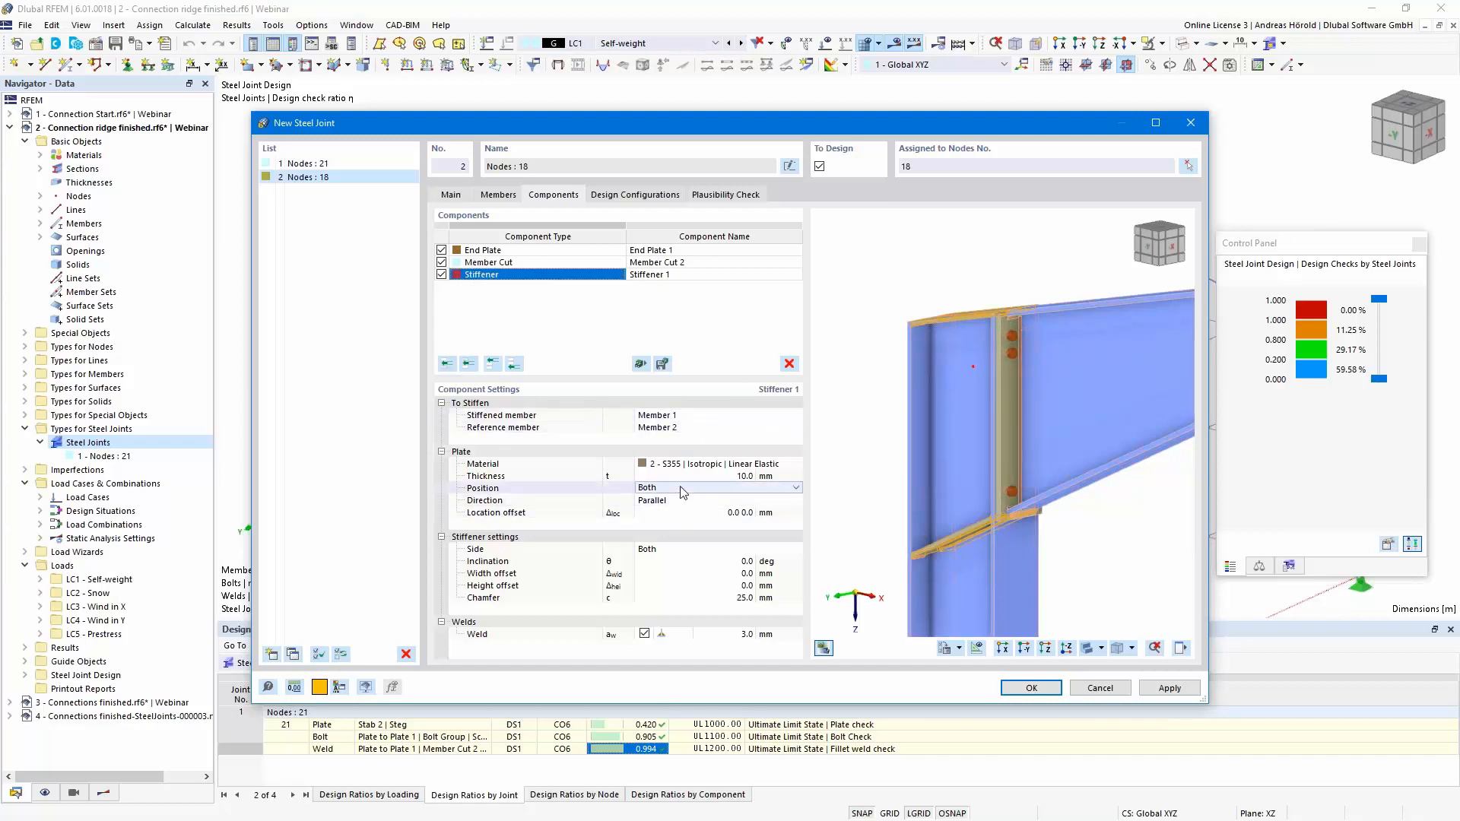
pyautogui.click(797, 487)
pyautogui.click(713, 494)
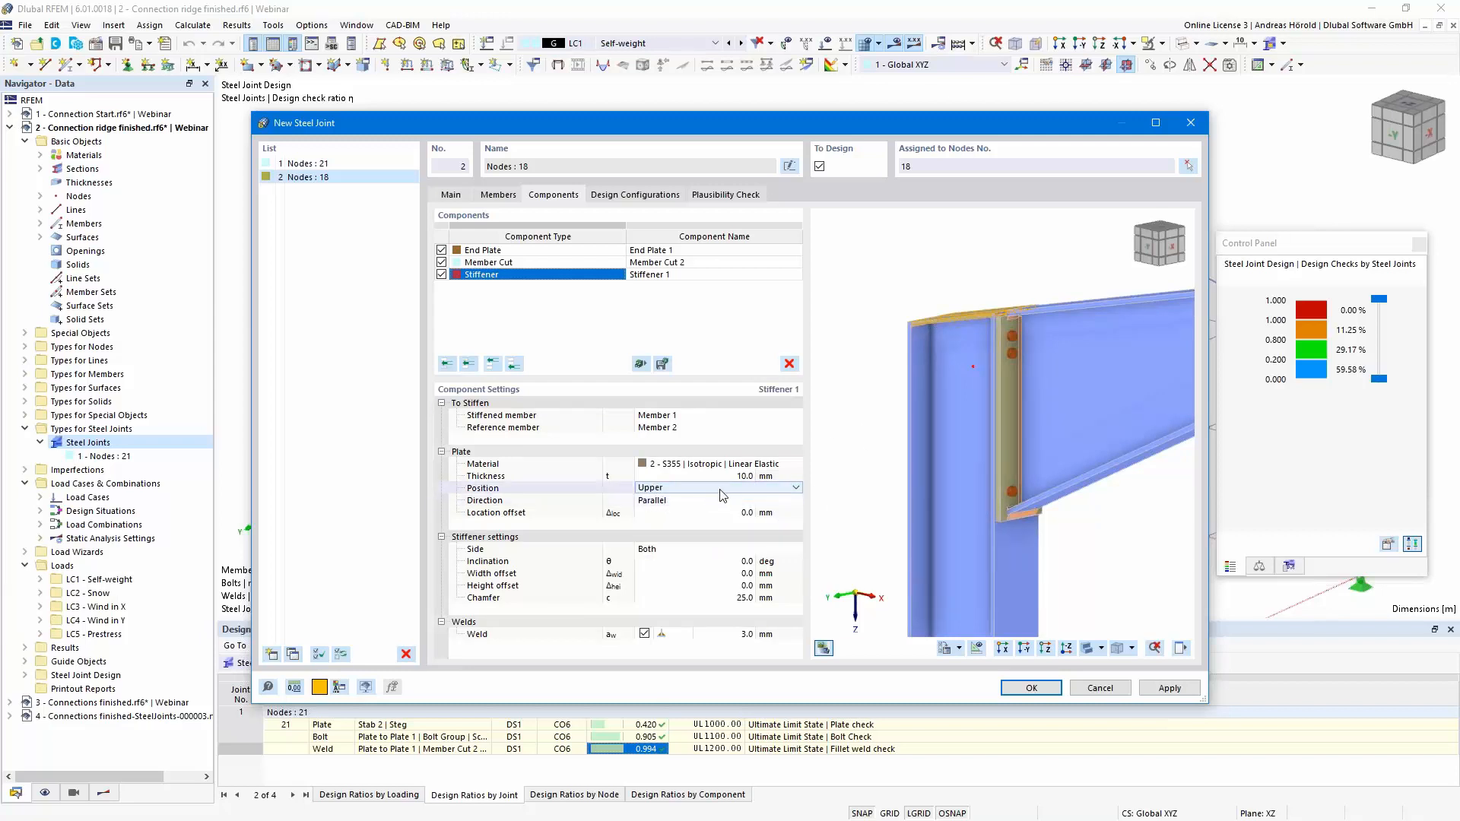
pyautogui.click(745, 635)
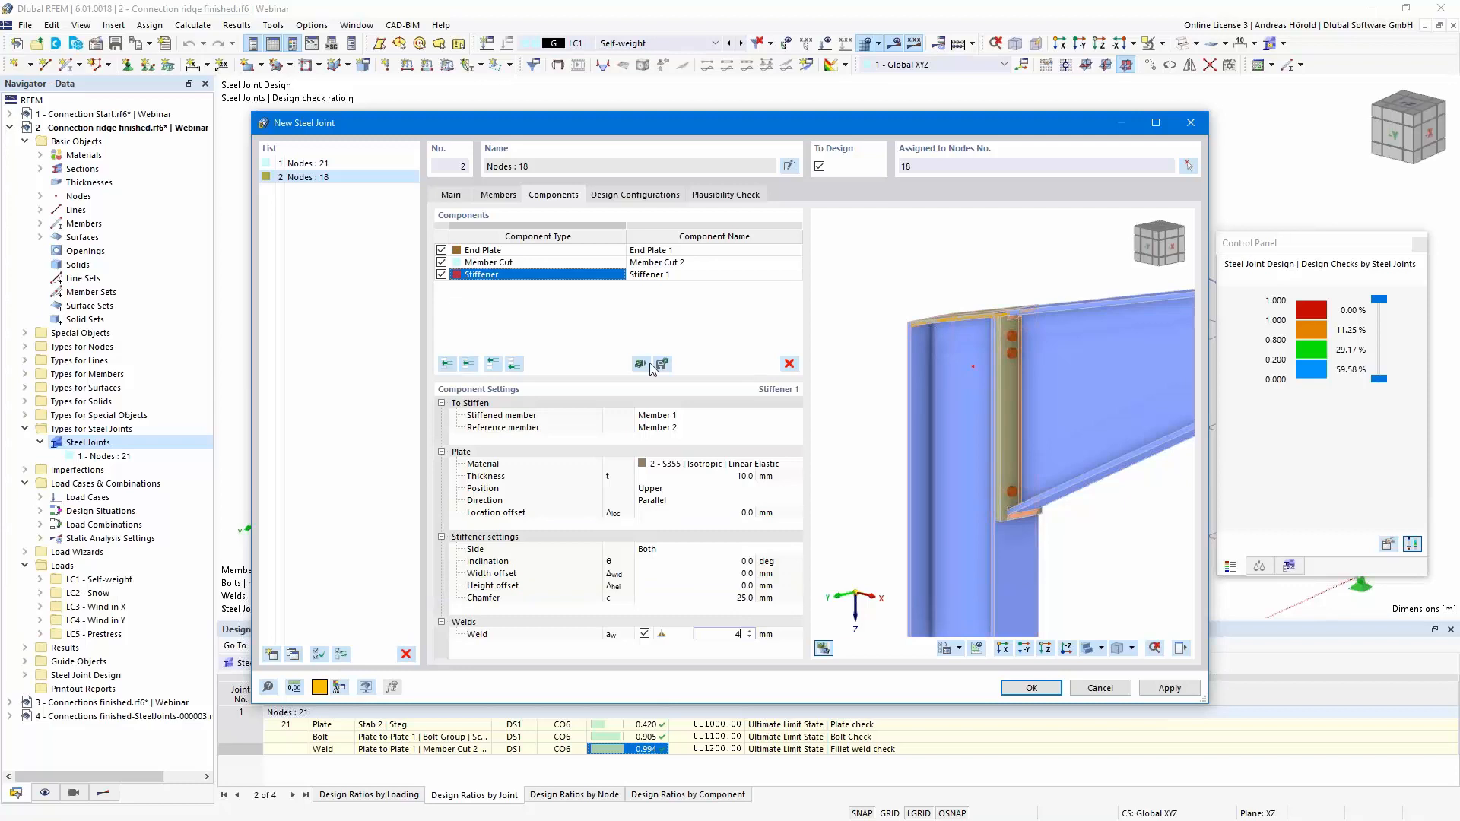
# Add another stiffener component with Member 1 as the stiffened member and Member 2 as the reference member.
pyautogui.click(514, 365)
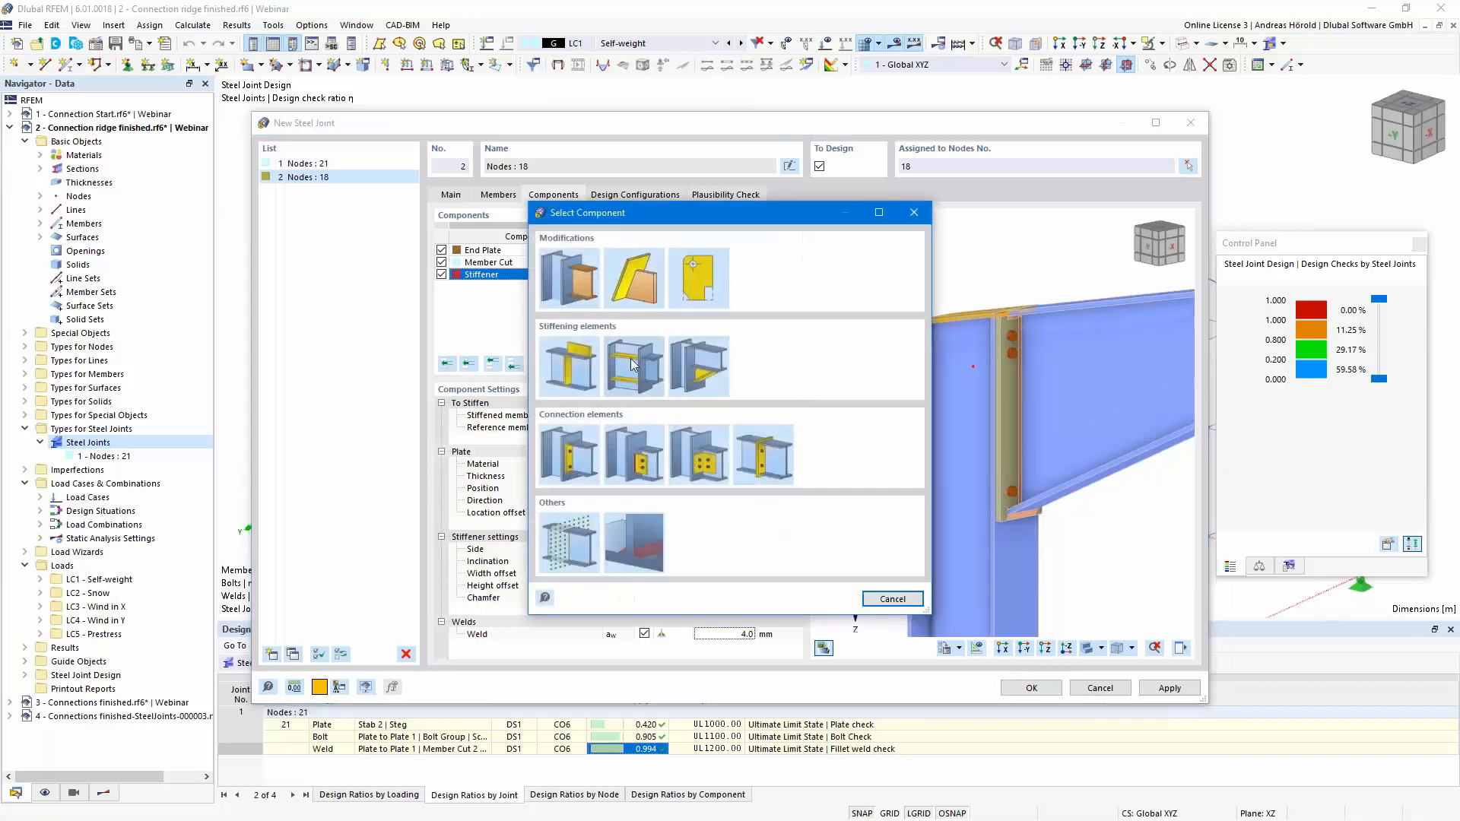
pyautogui.click(631, 367)
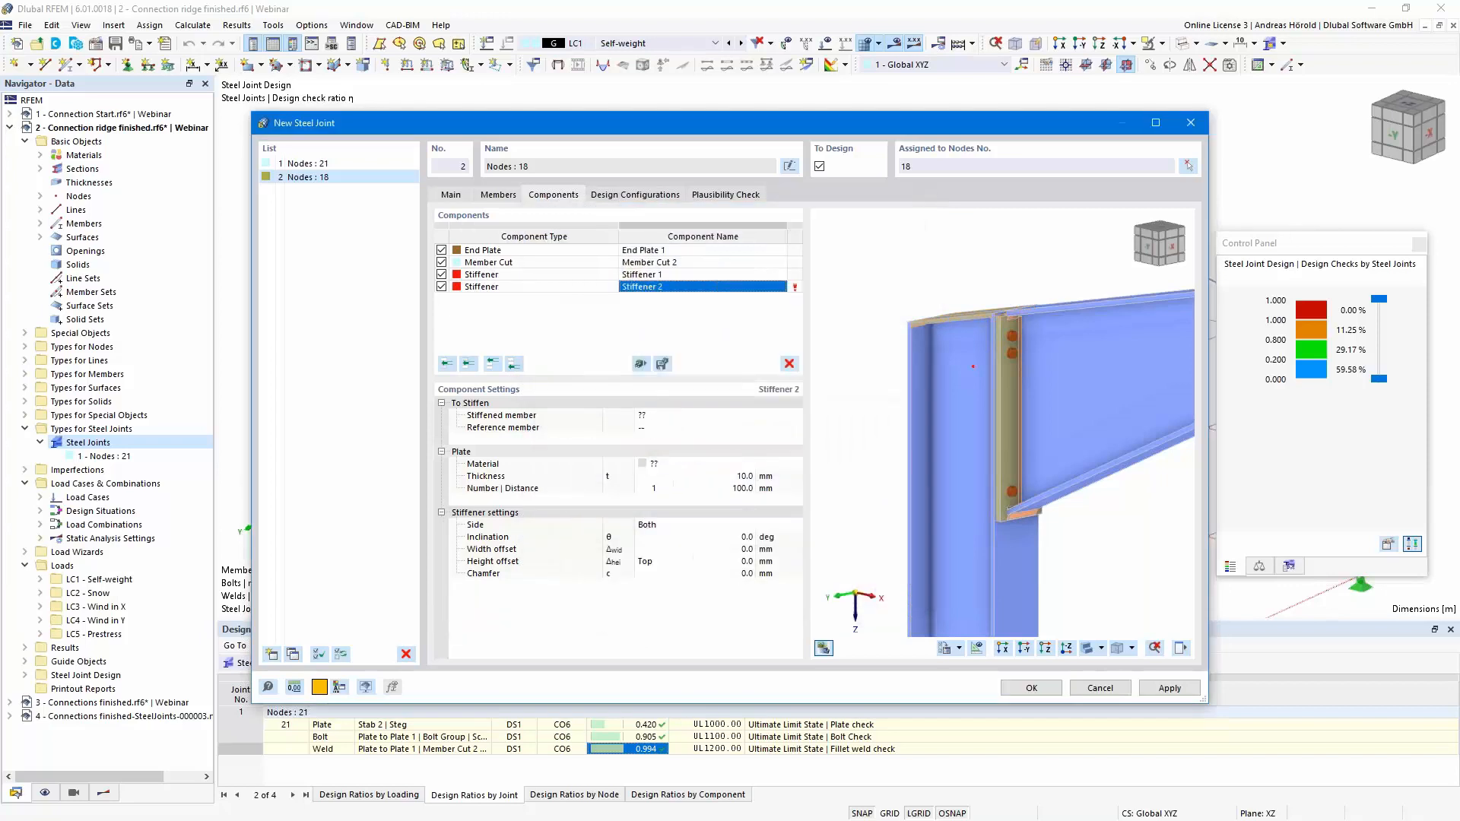
pyautogui.click(669, 421)
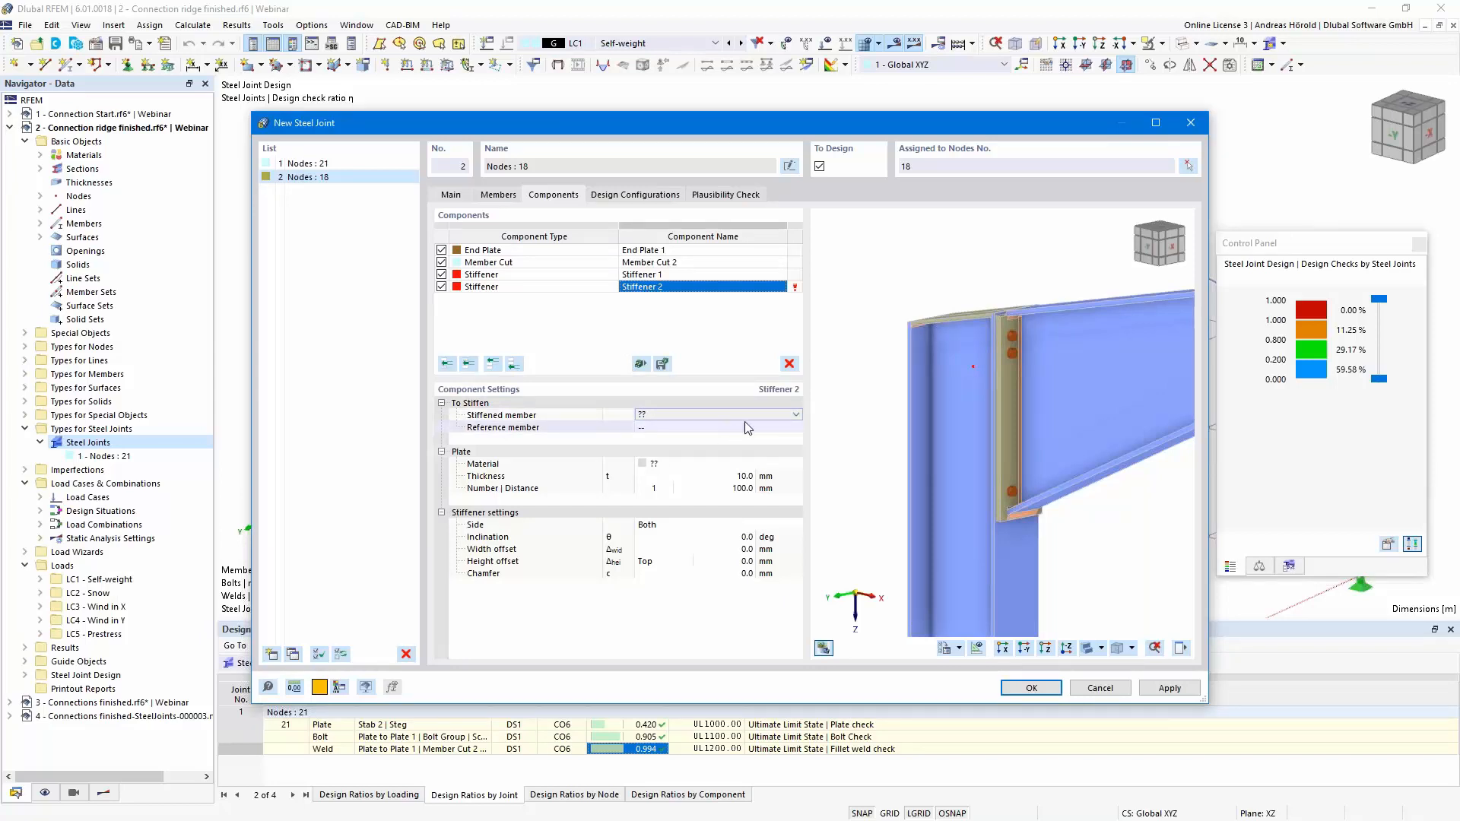
pyautogui.click(796, 415)
pyautogui.click(749, 438)
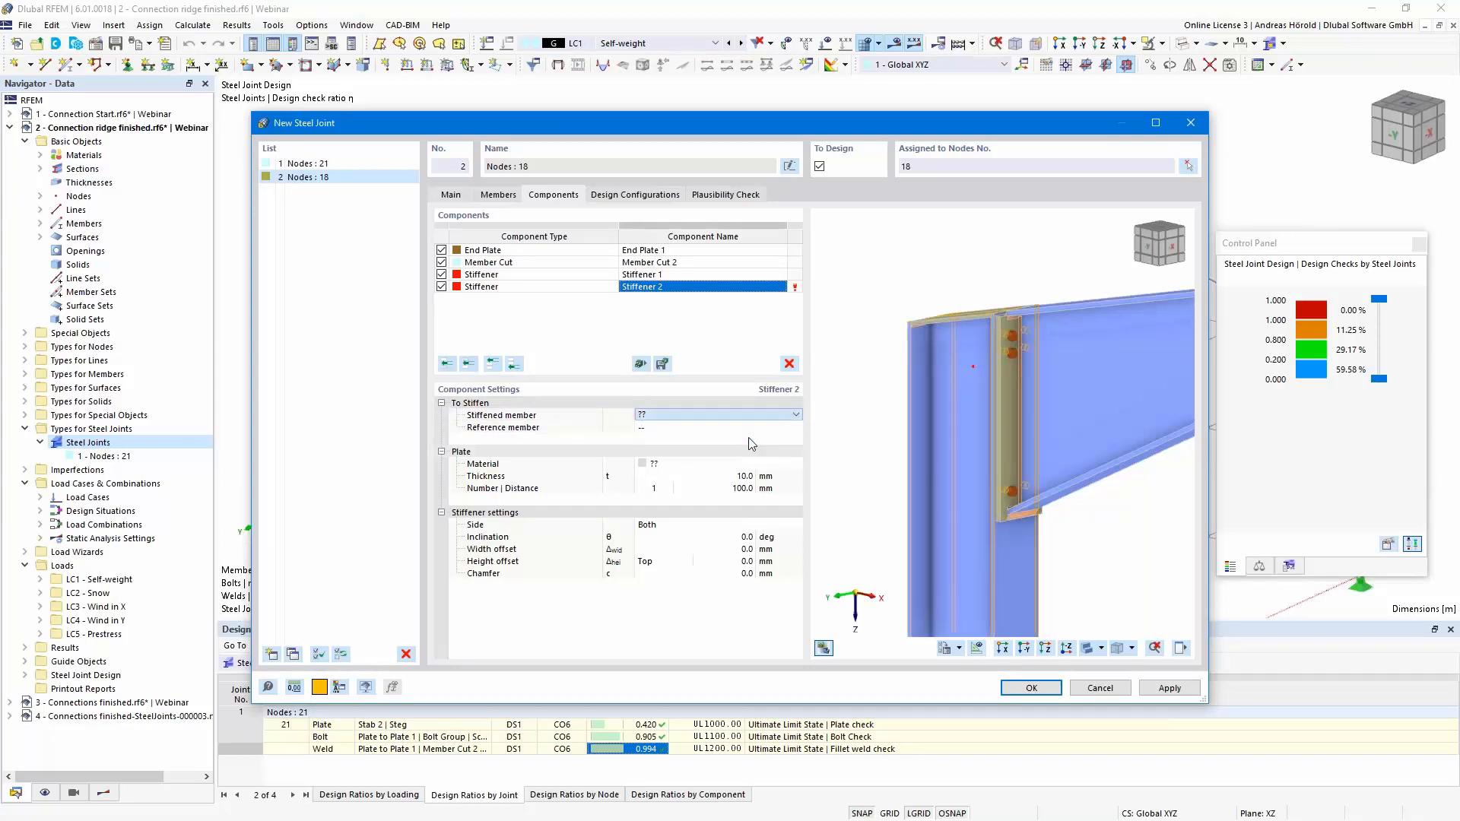
pyautogui.click(719, 426)
pyautogui.click(795, 426)
pyautogui.click(727, 455)
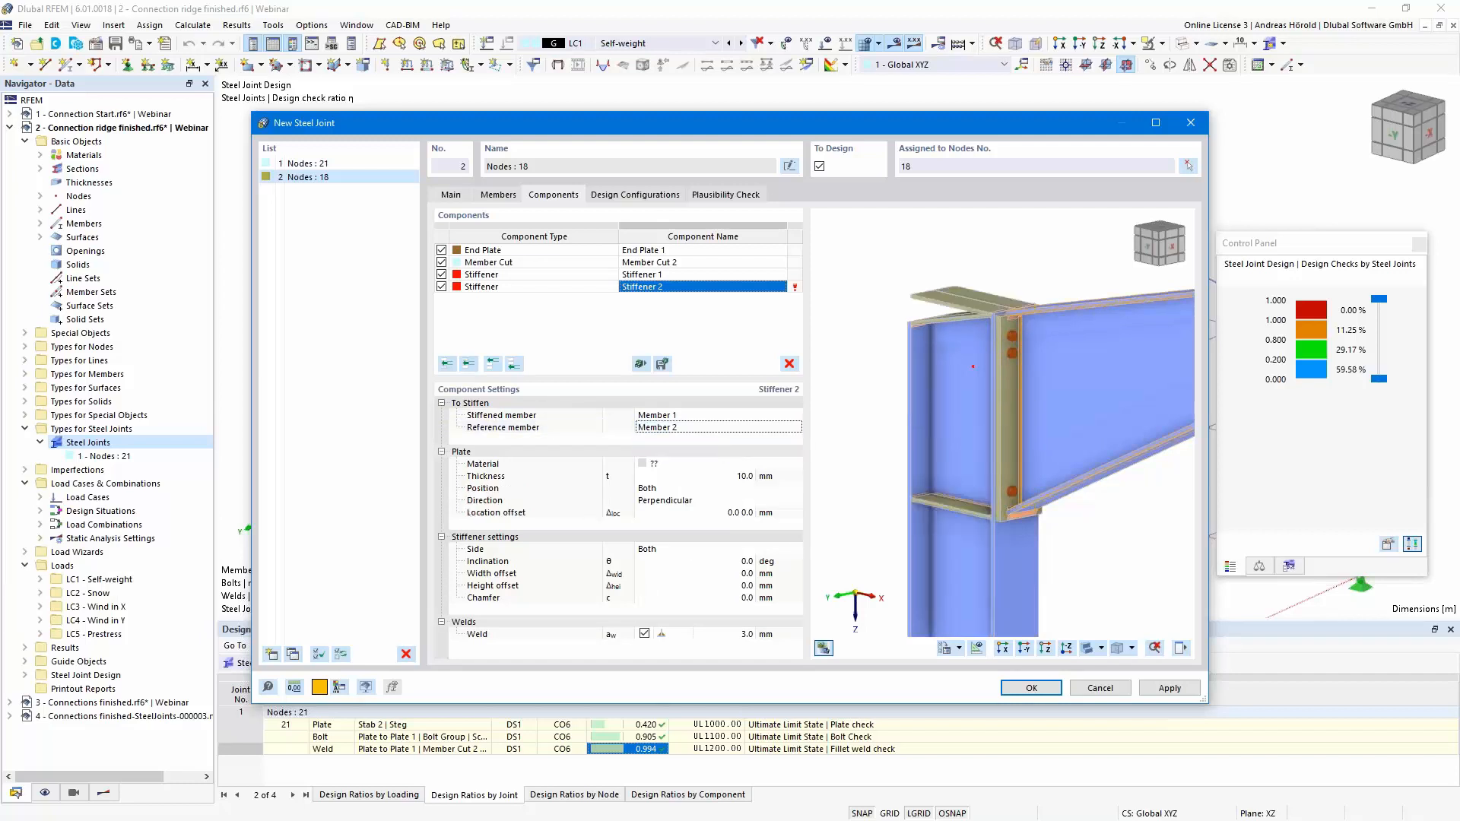
# Assign material 2 - S355 to the Stiffener 2 component and set its position to Lower.
pyautogui.click(703, 464)
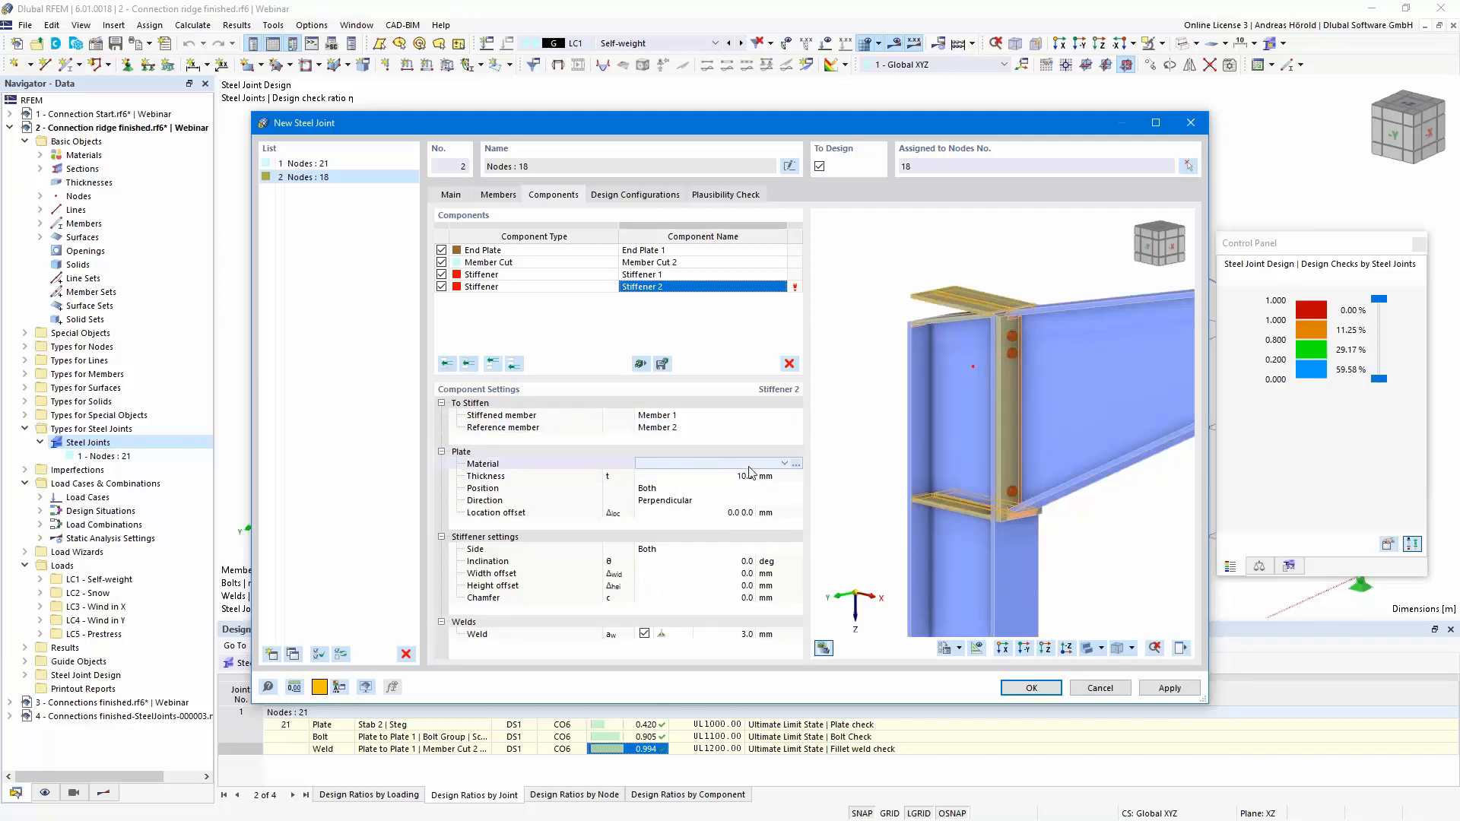
pyautogui.click(784, 464)
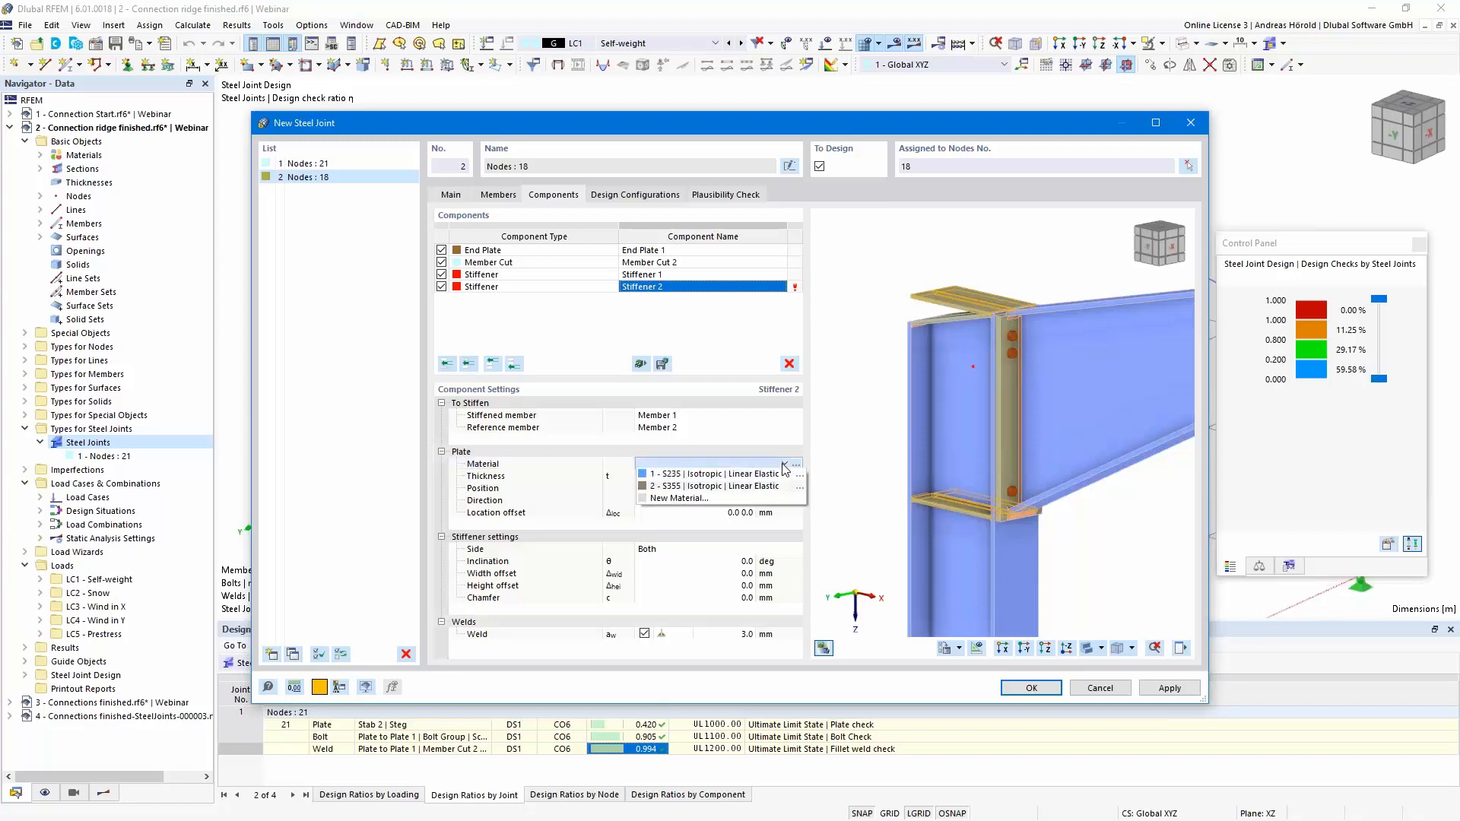
pyautogui.click(751, 486)
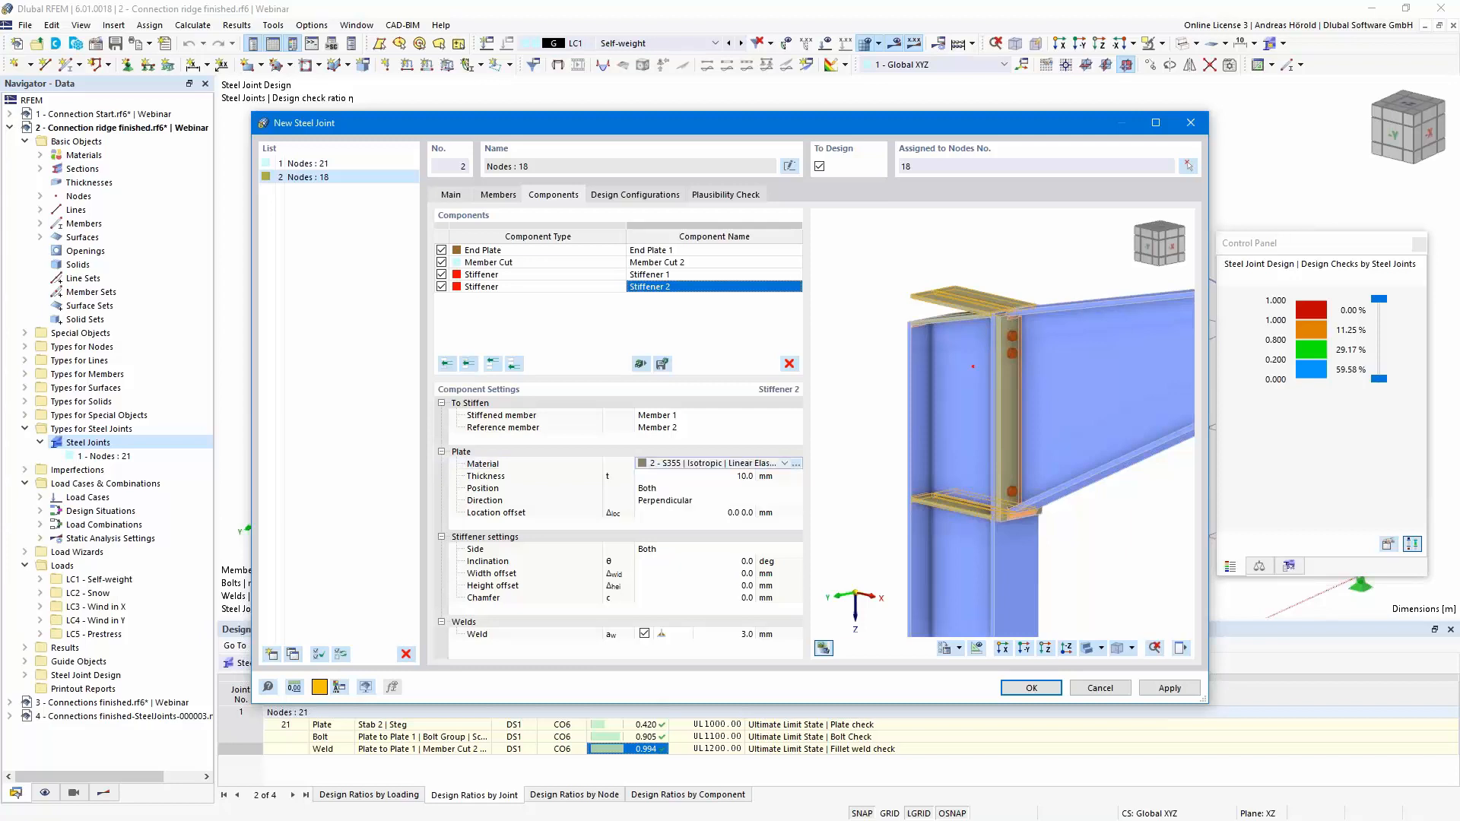
pyautogui.click(741, 488)
pyautogui.click(796, 489)
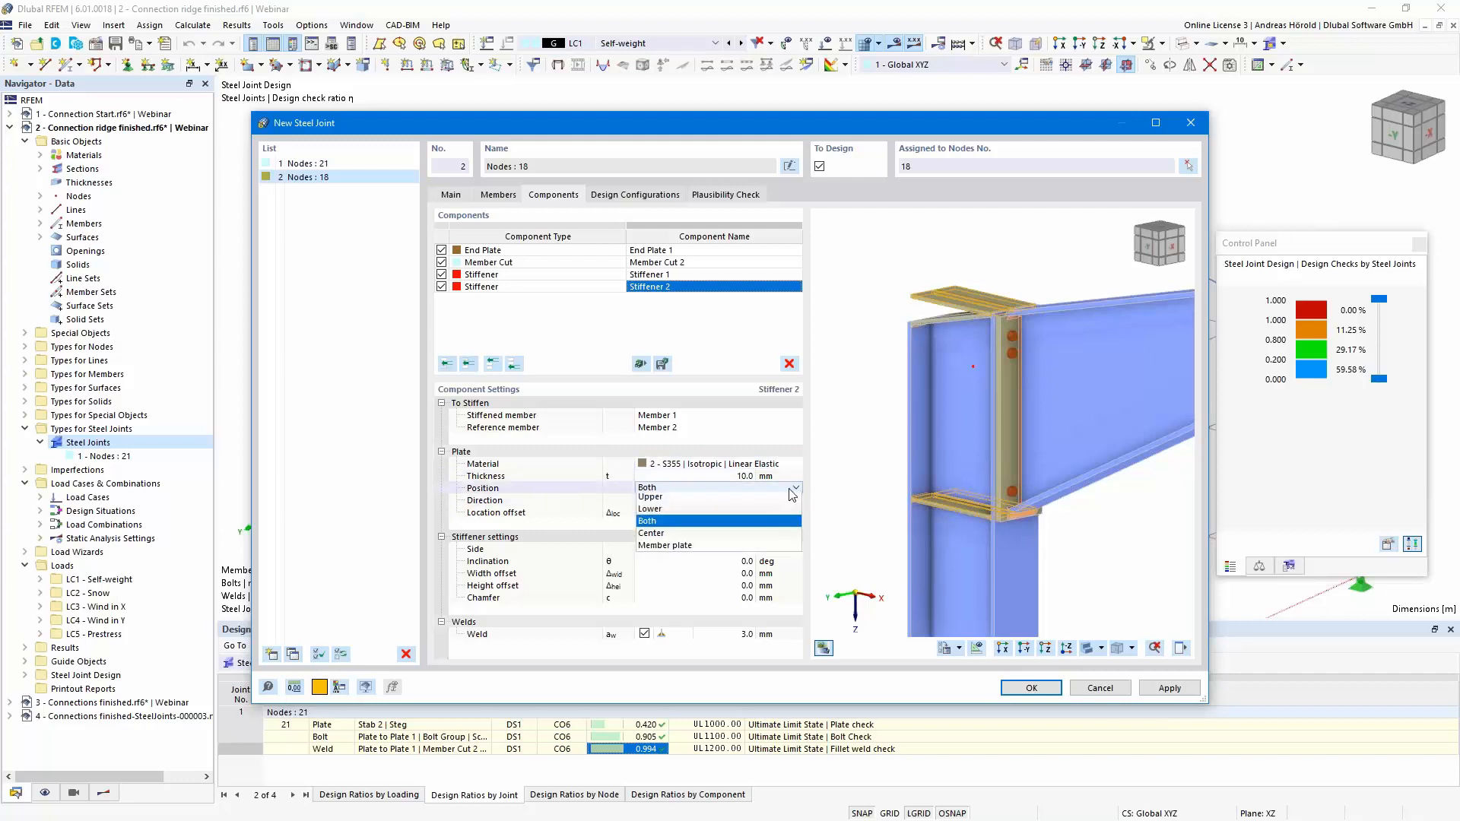
pyautogui.click(707, 511)
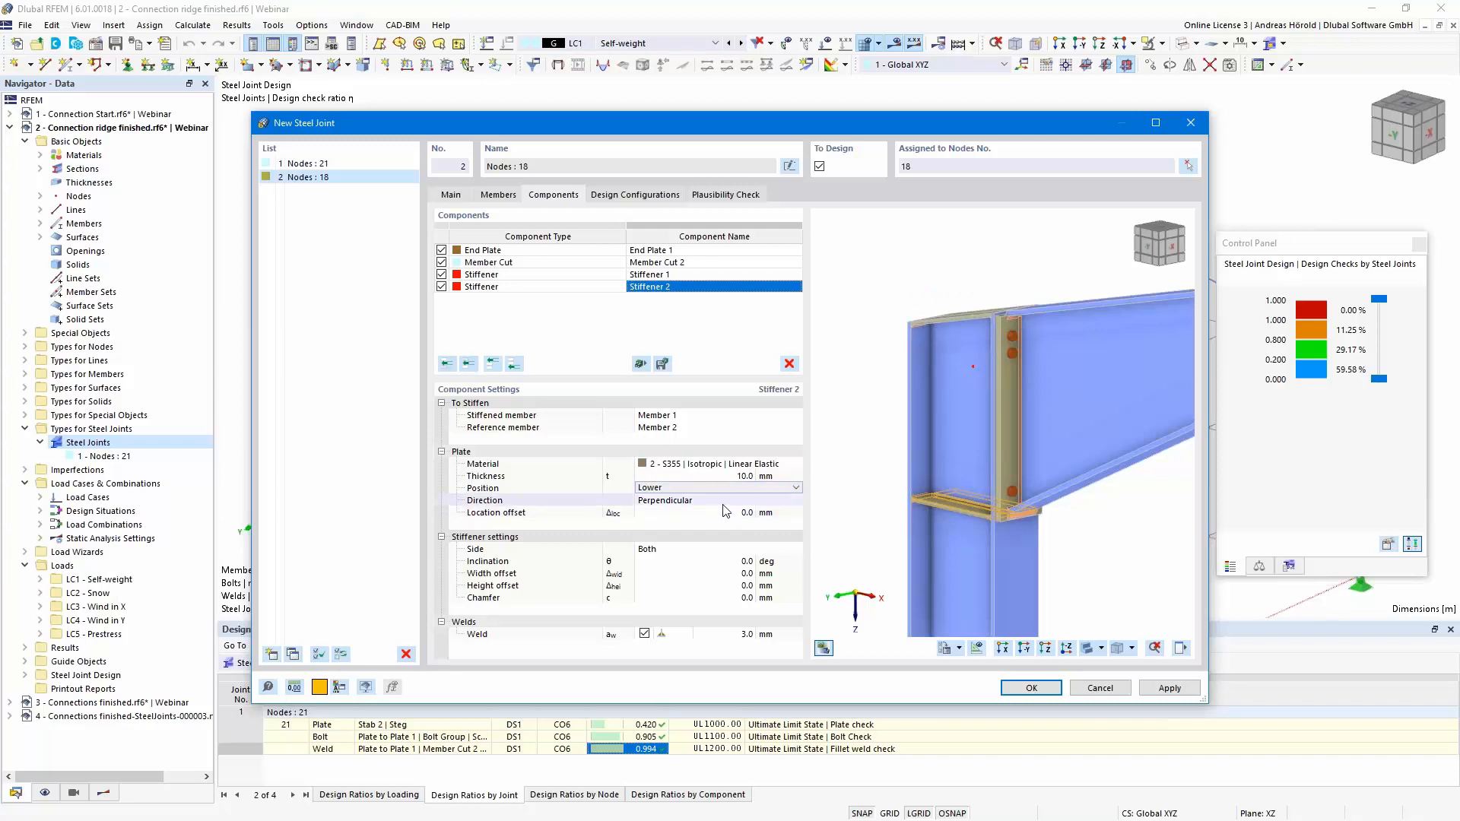
pyautogui.click(1024, 648)
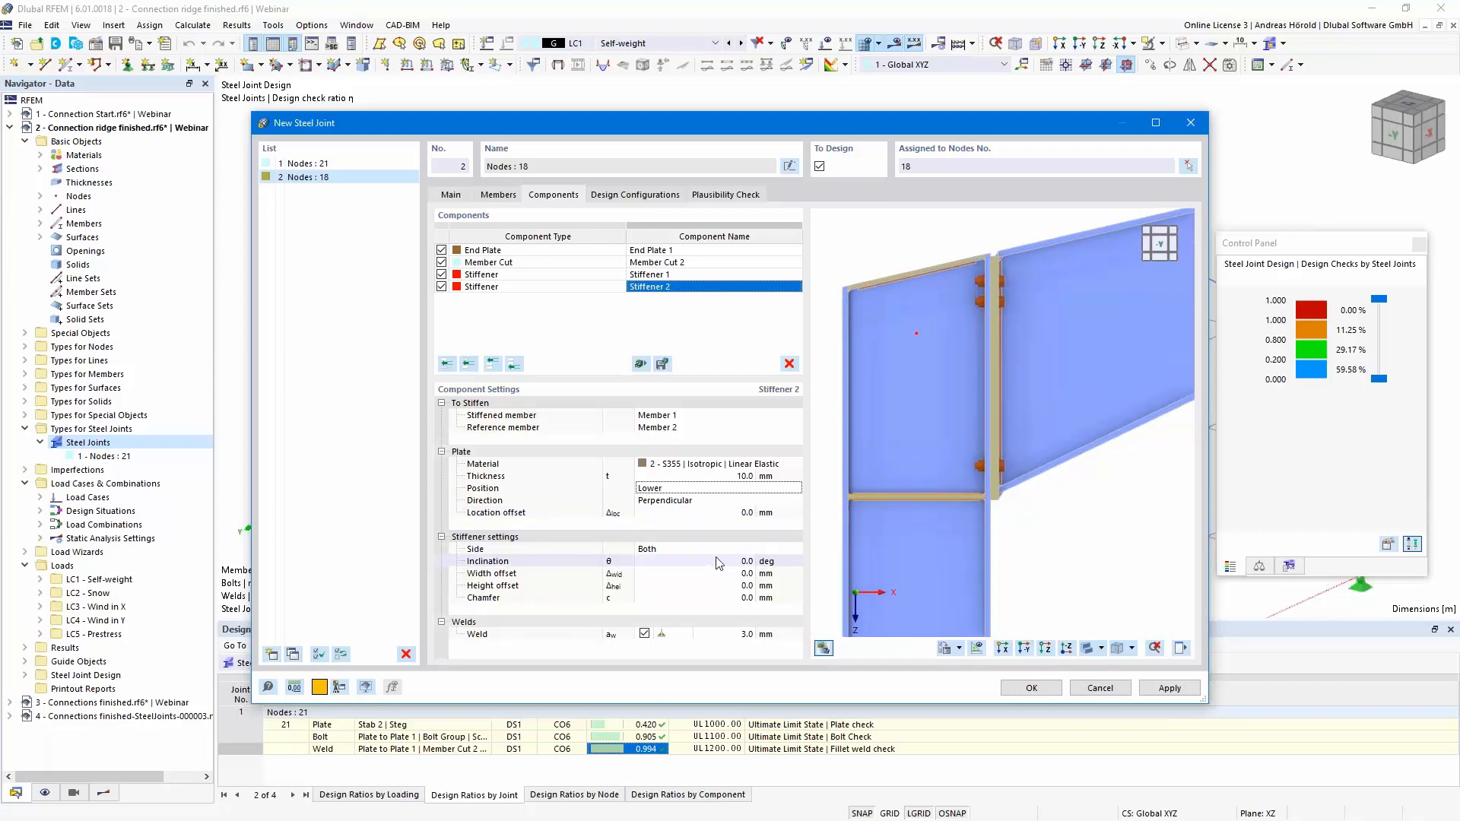
pyautogui.scroll(-3, 957, 519)
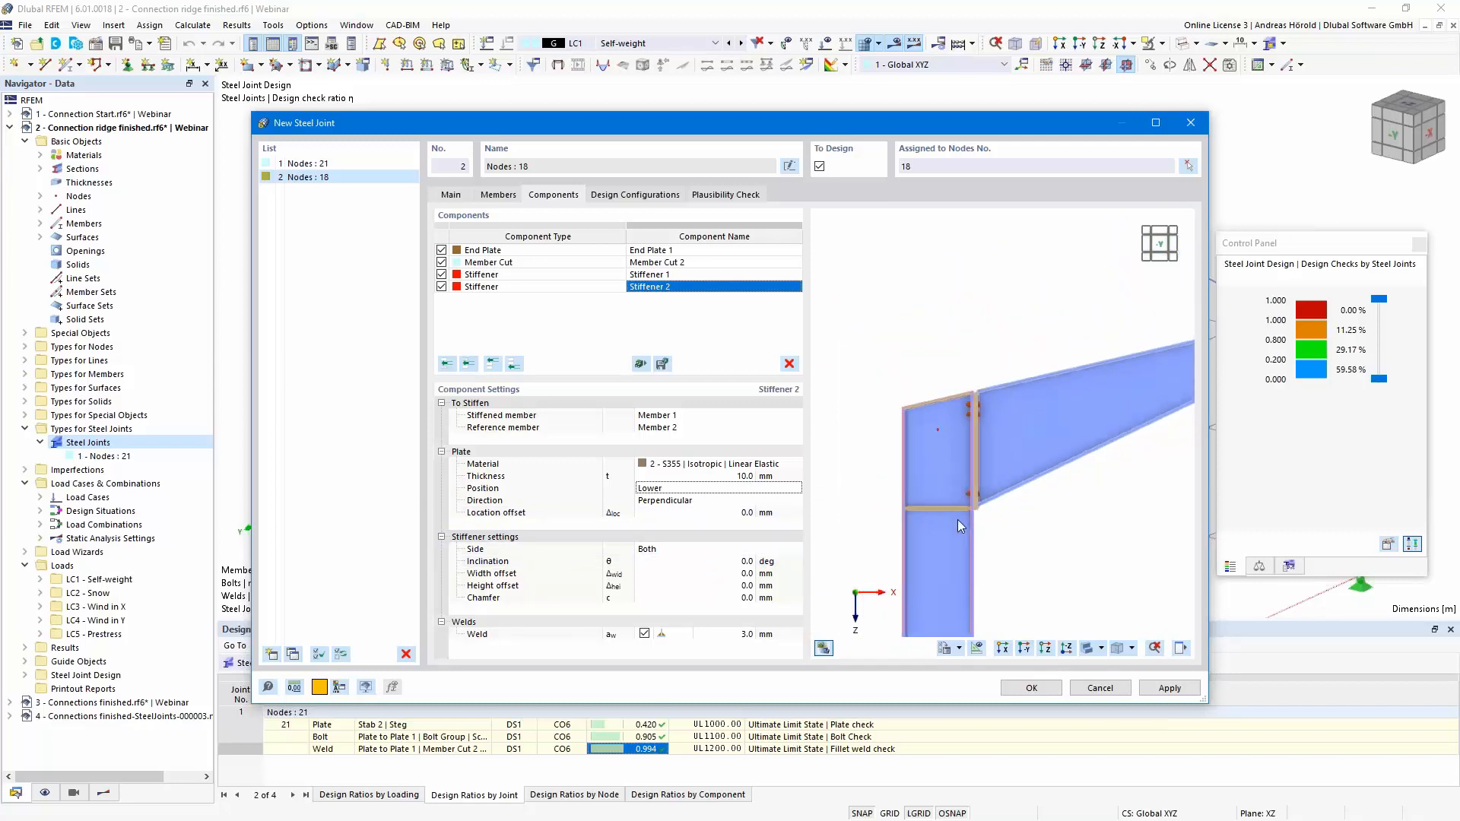
# Review the design configuration and plausibility check of the joint at node 18 and inspect its geometry in side view.
pyautogui.click(618, 196)
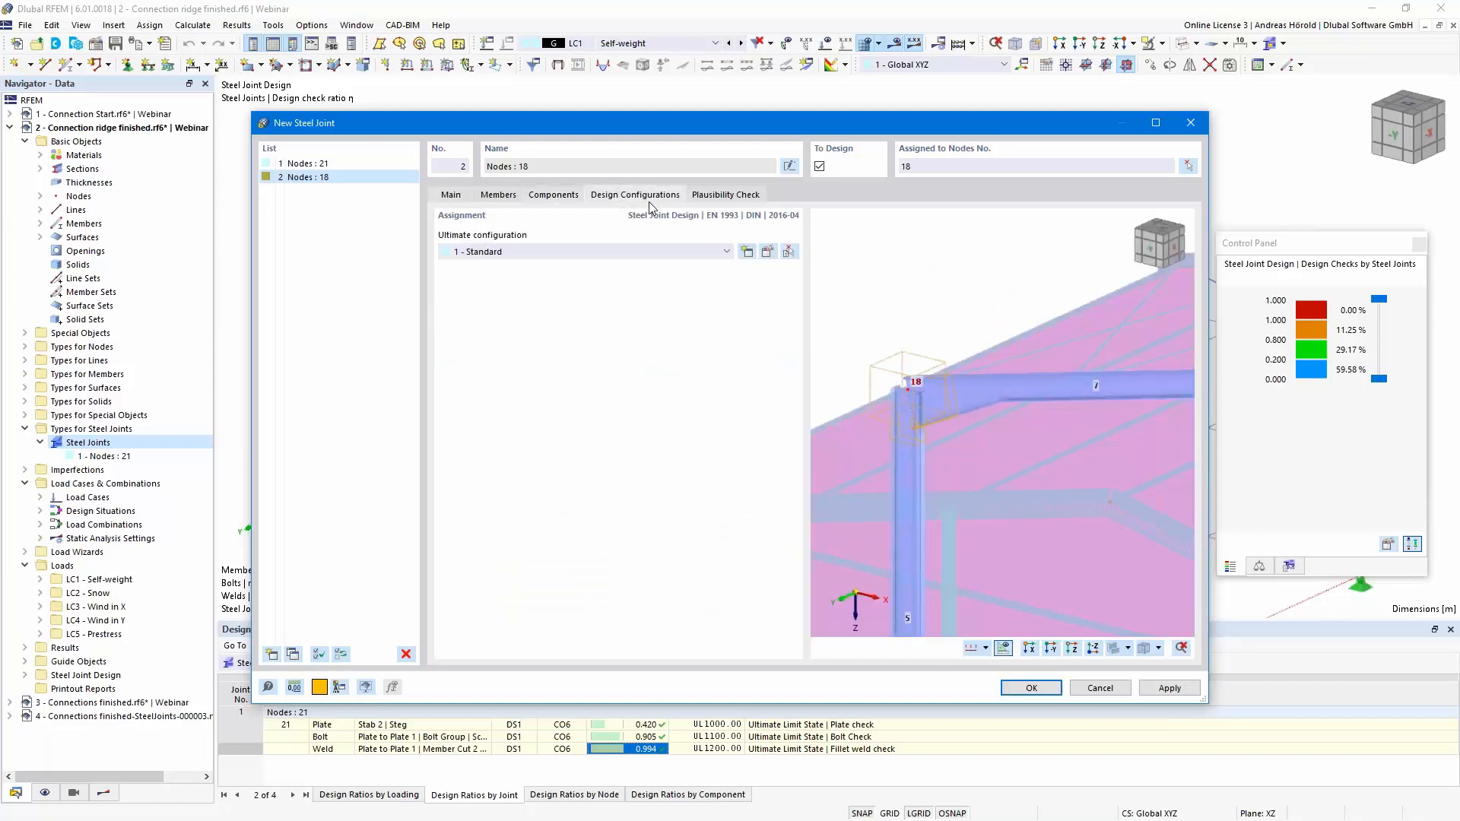
pyautogui.click(718, 195)
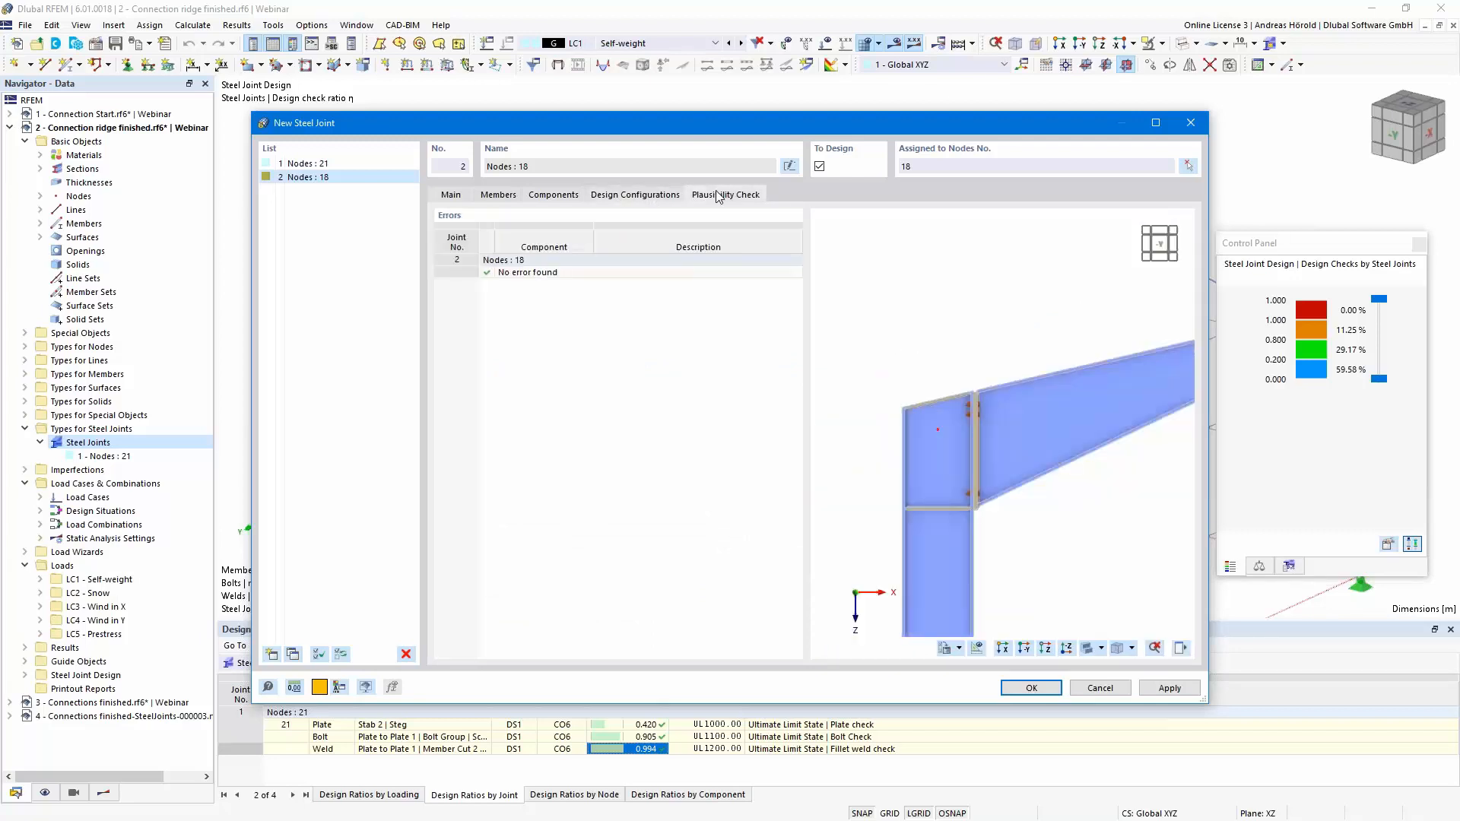
pyautogui.scroll(1, 969, 494)
pyautogui.scroll(-3, 969, 485)
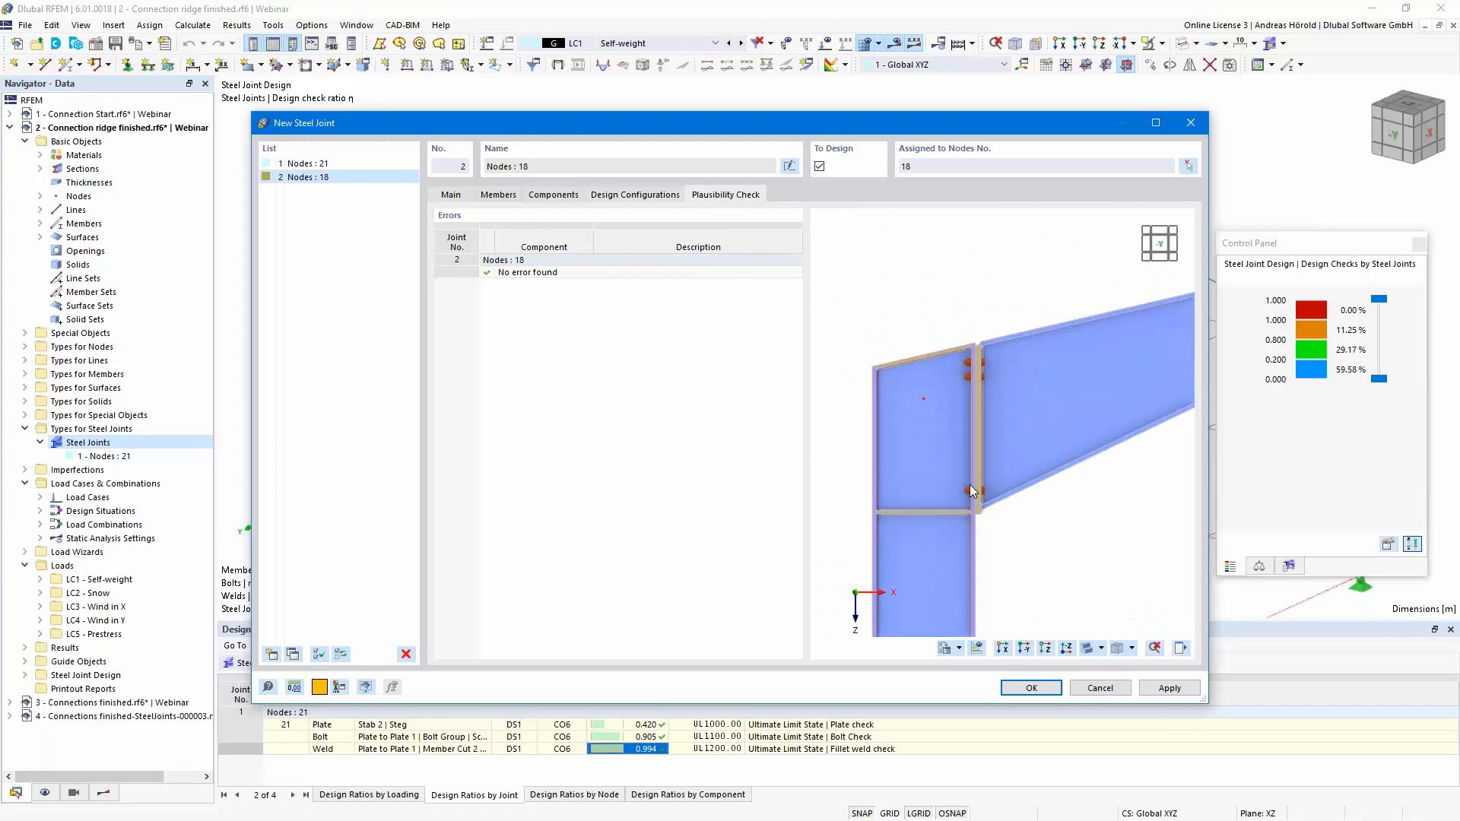
pyautogui.scroll(2, 970, 485)
pyautogui.scroll(-2, 969, 485)
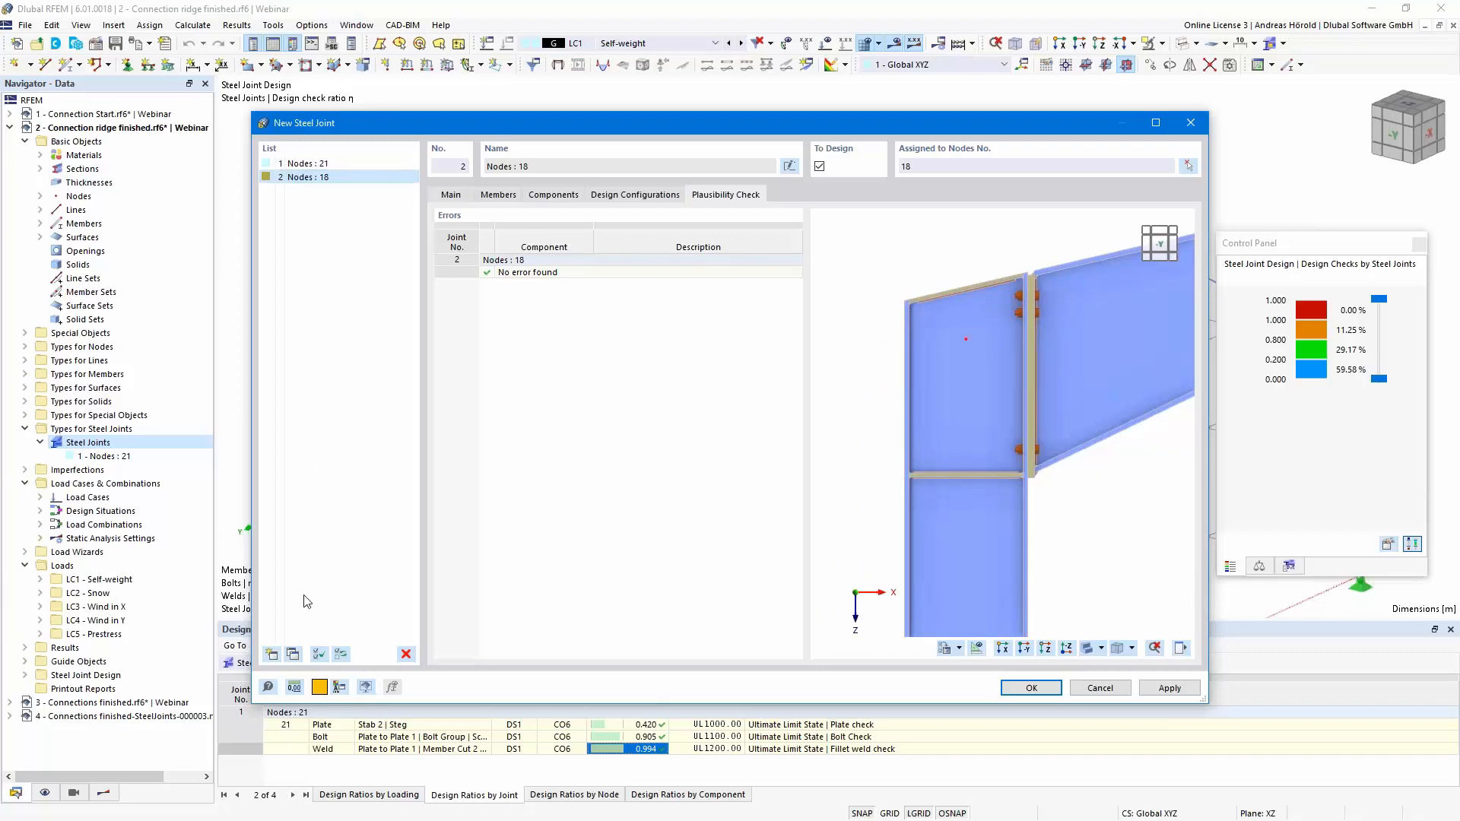
# Create another steel joint and pick node 20, at the frame corner opposite node 18, as its assigned node.
pyautogui.click(272, 654)
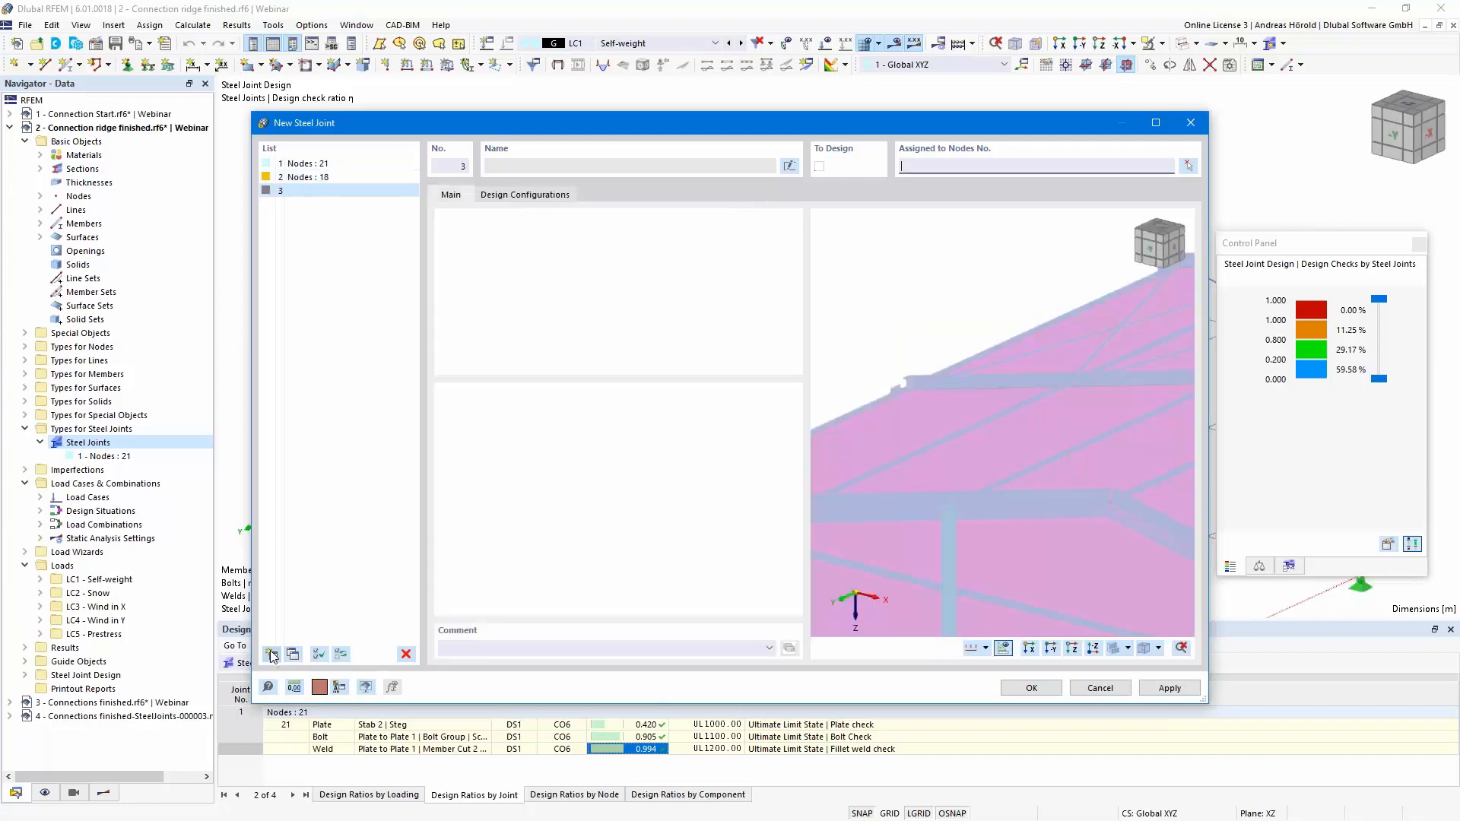
pyautogui.click(1188, 166)
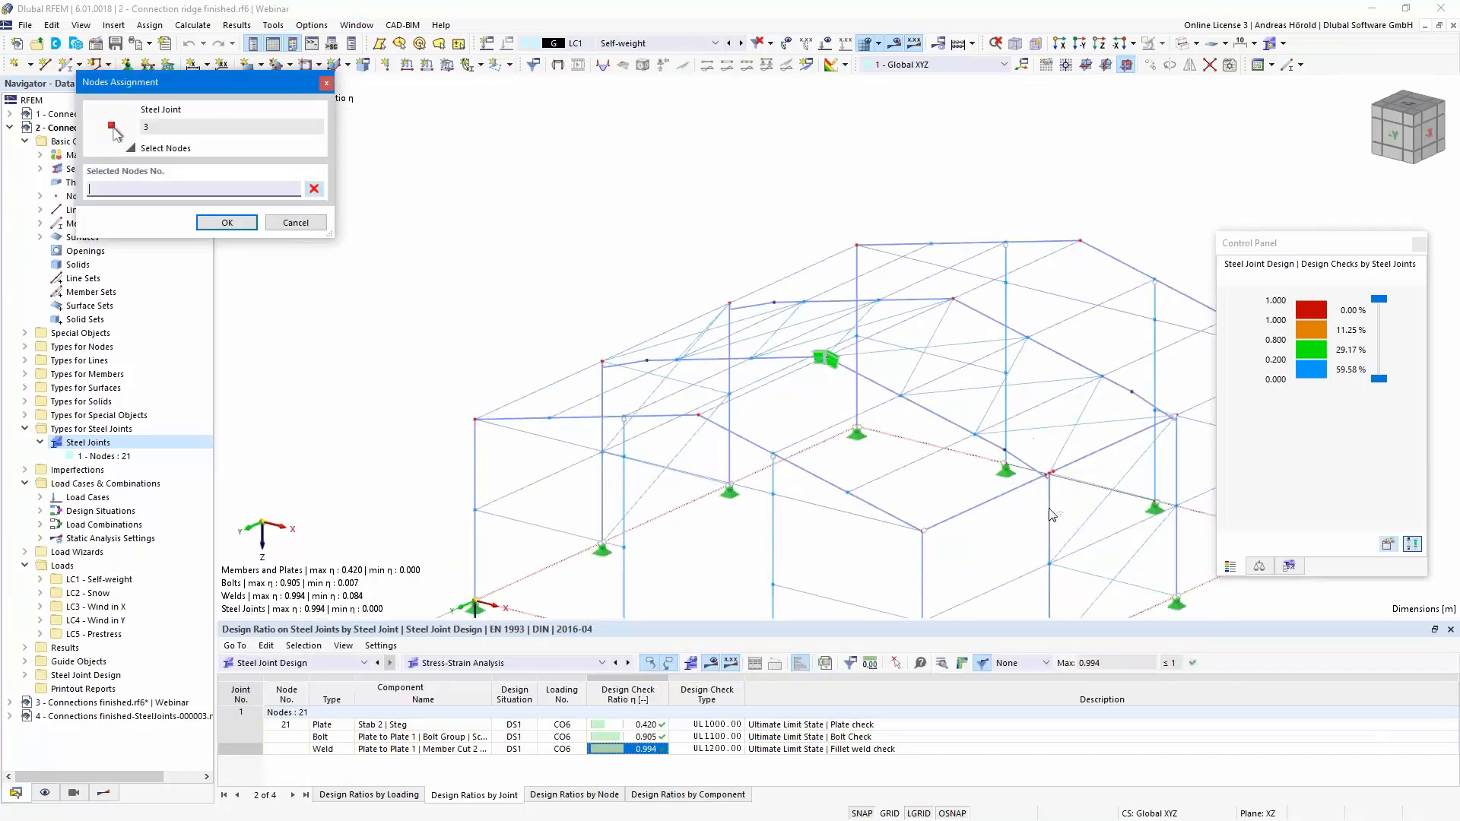
pyautogui.scroll(5, 1025, 305)
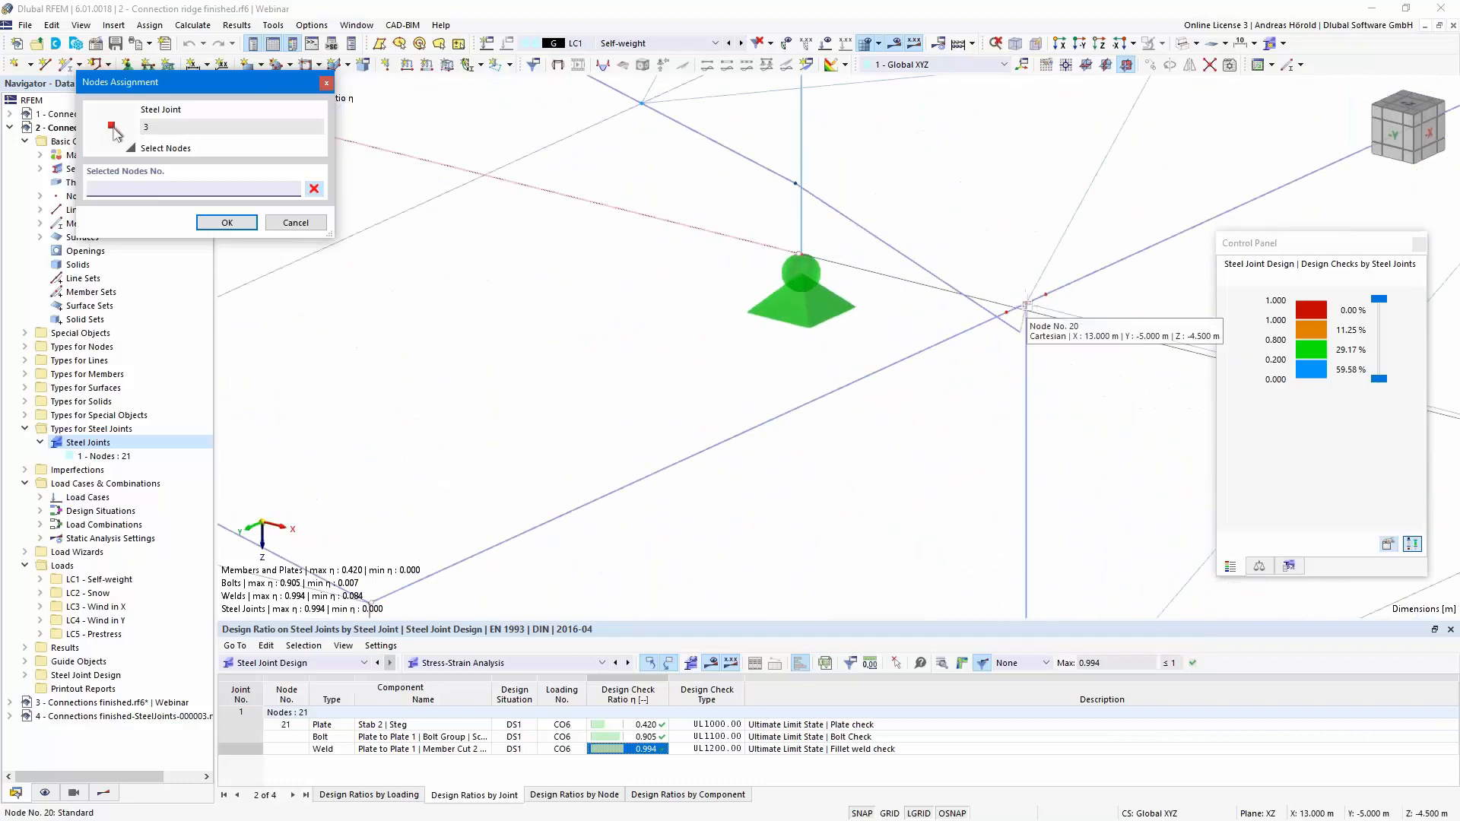
pyautogui.click(1025, 304)
pyautogui.scroll(3, 1047, 334)
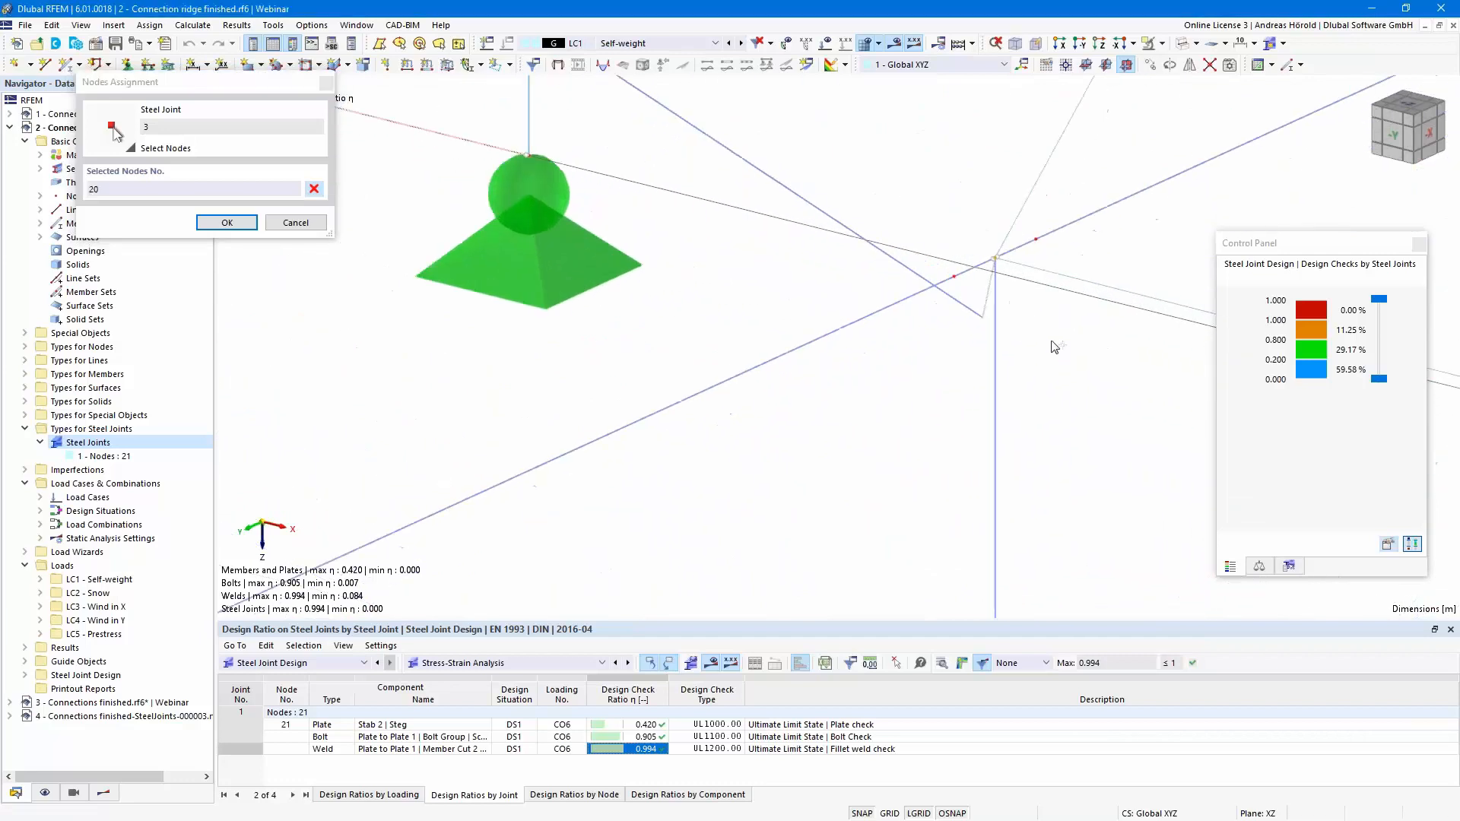
# Display the model as solid, inspect the members meeting at node 20, and confirm the node assignment.
pyautogui.moveTo(1030, 312); pyautogui.dragTo(1000, 502, button='middle')
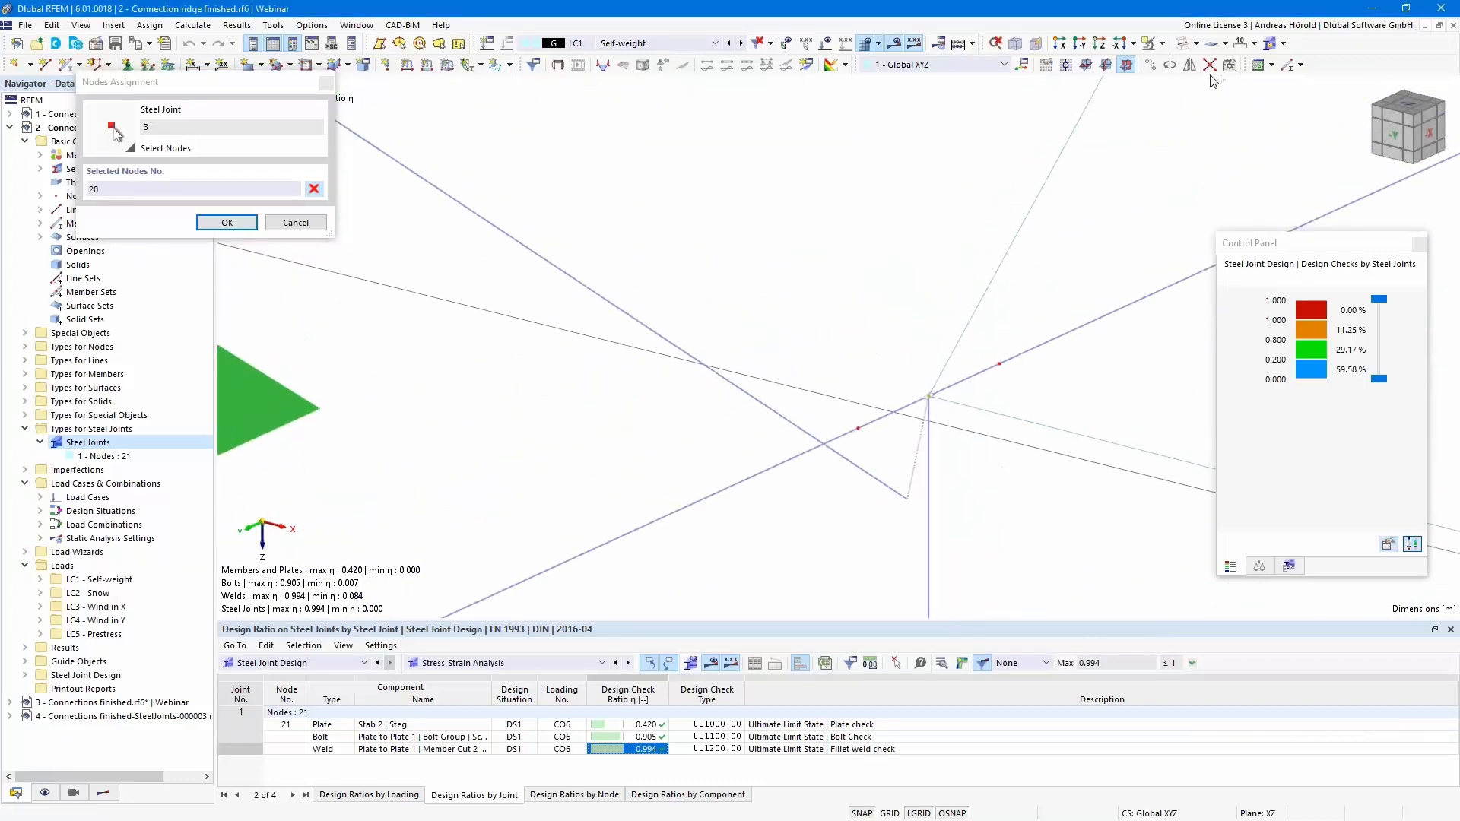
pyautogui.click(1197, 47)
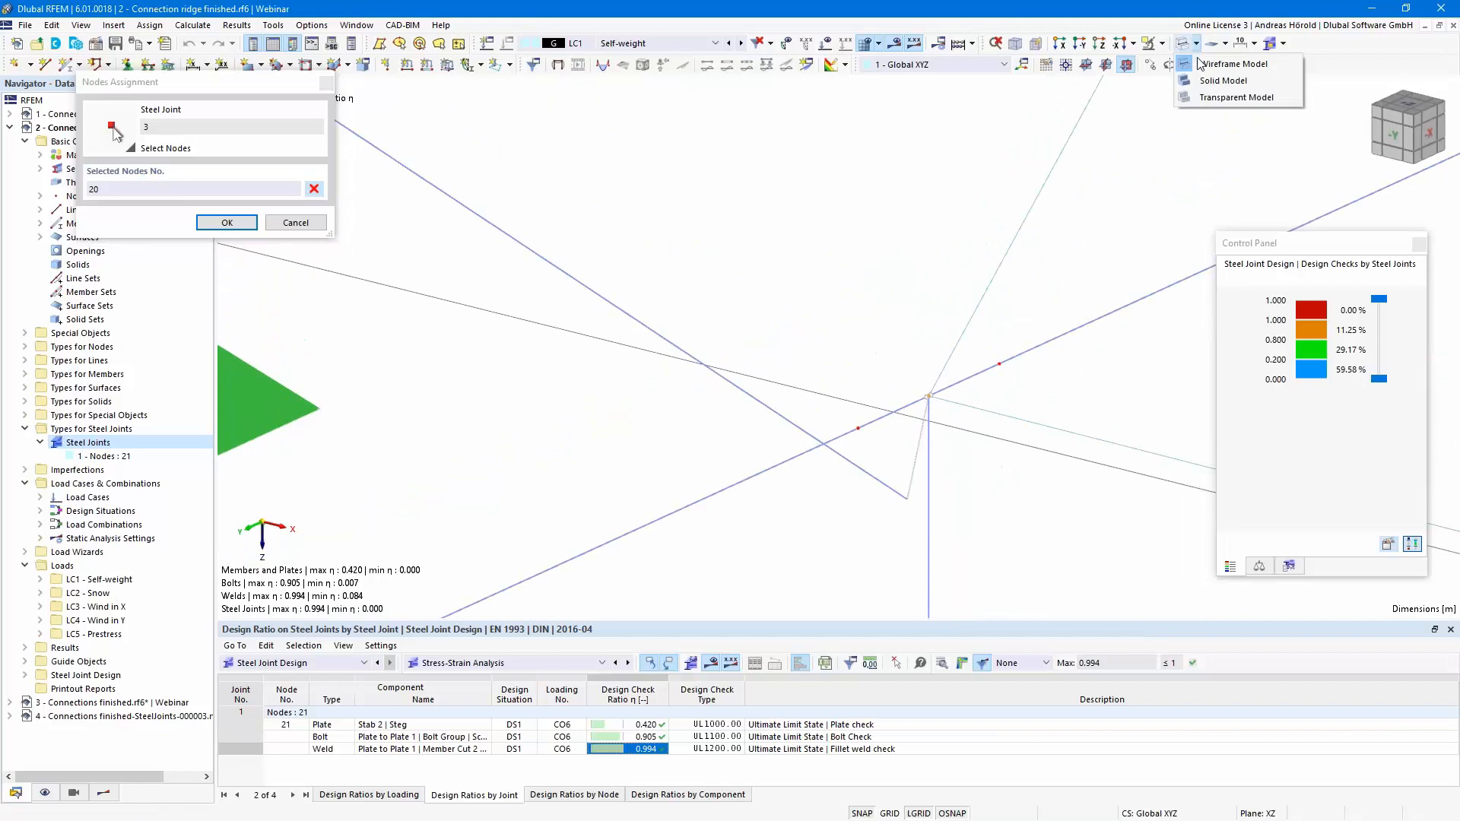
pyautogui.click(1186, 98)
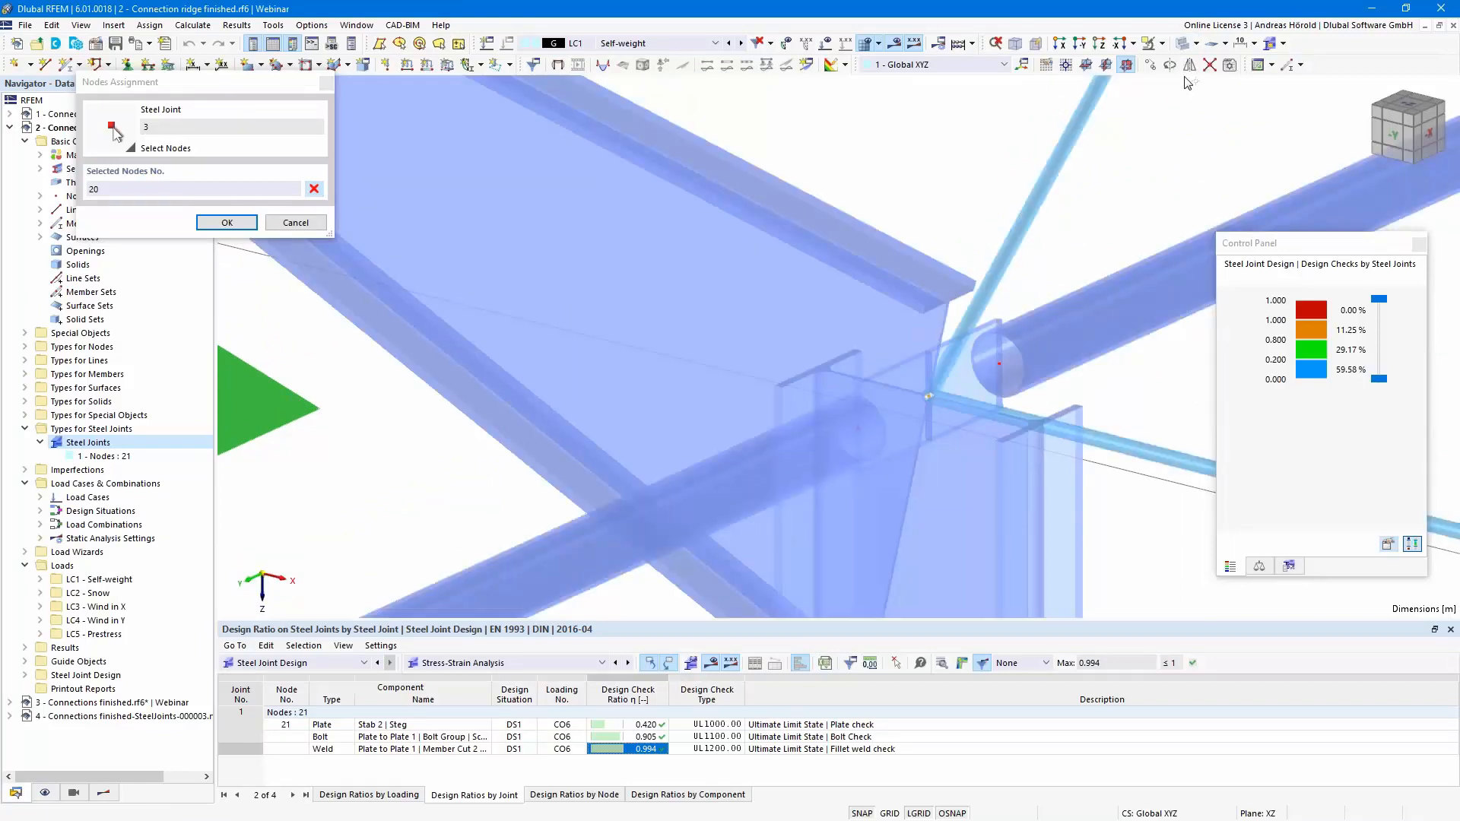
pyautogui.click(1197, 44)
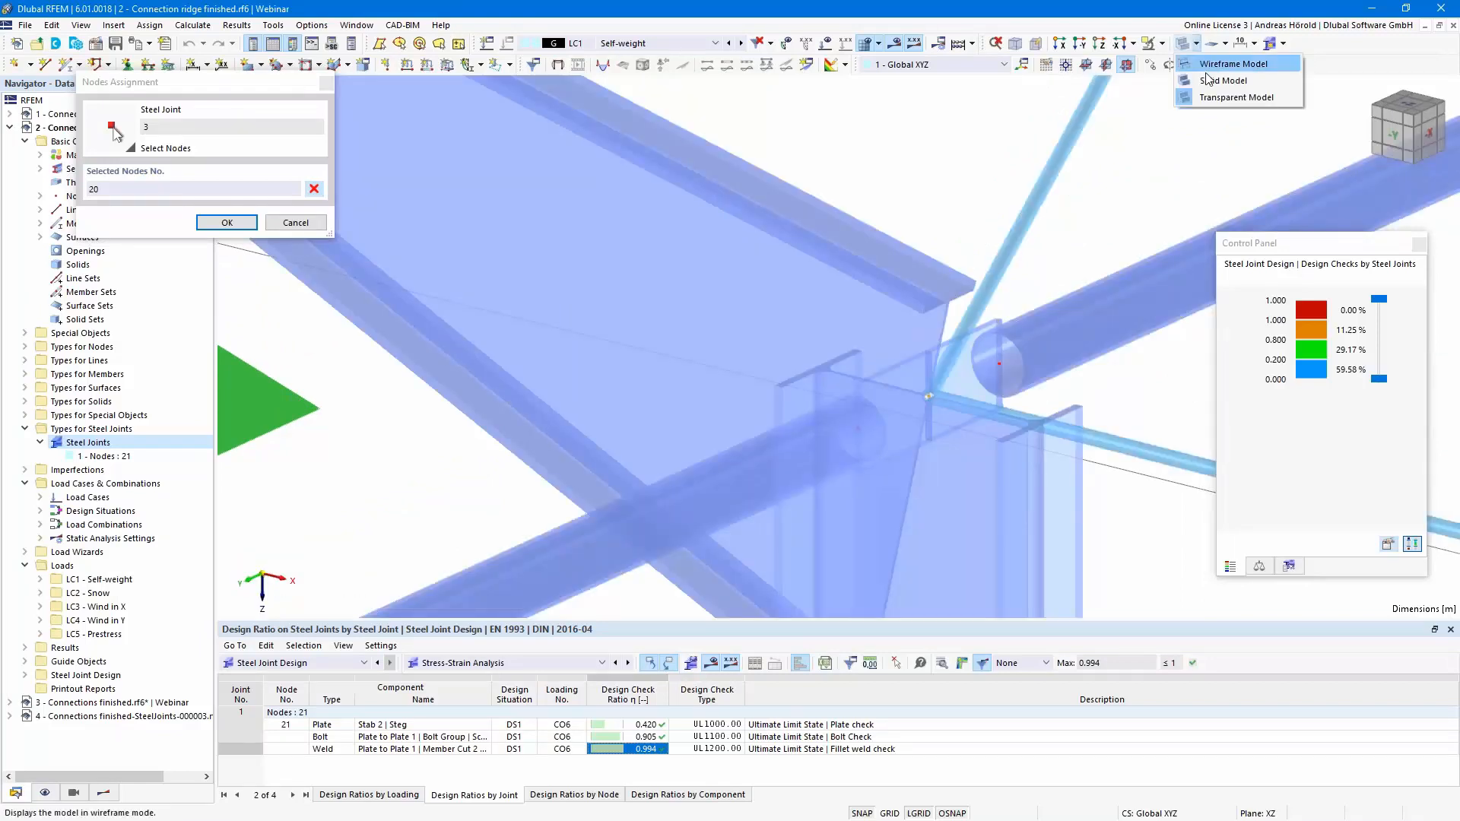
pyautogui.click(1216, 80)
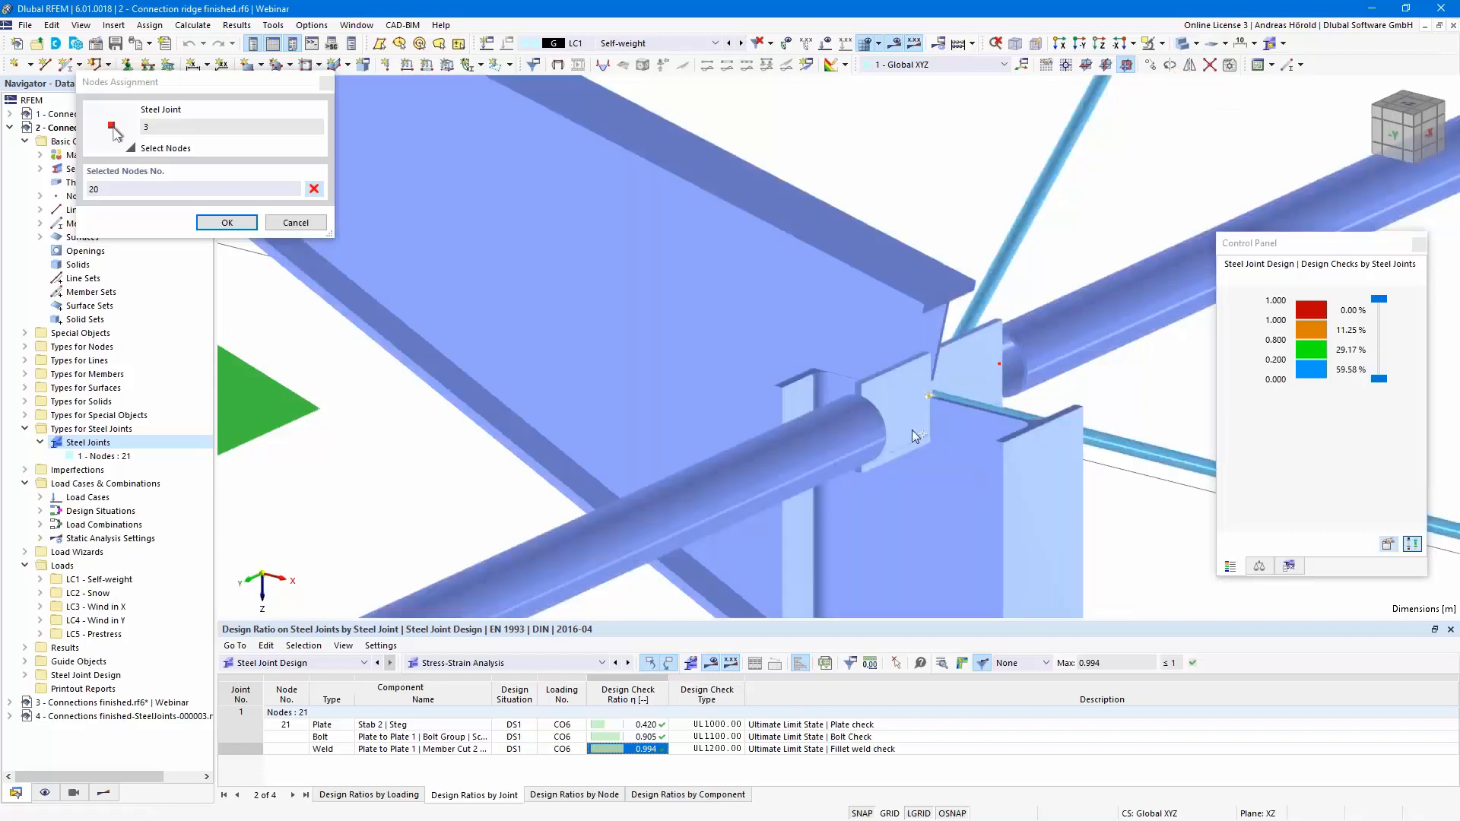
pyautogui.scroll(-4, 896, 423)
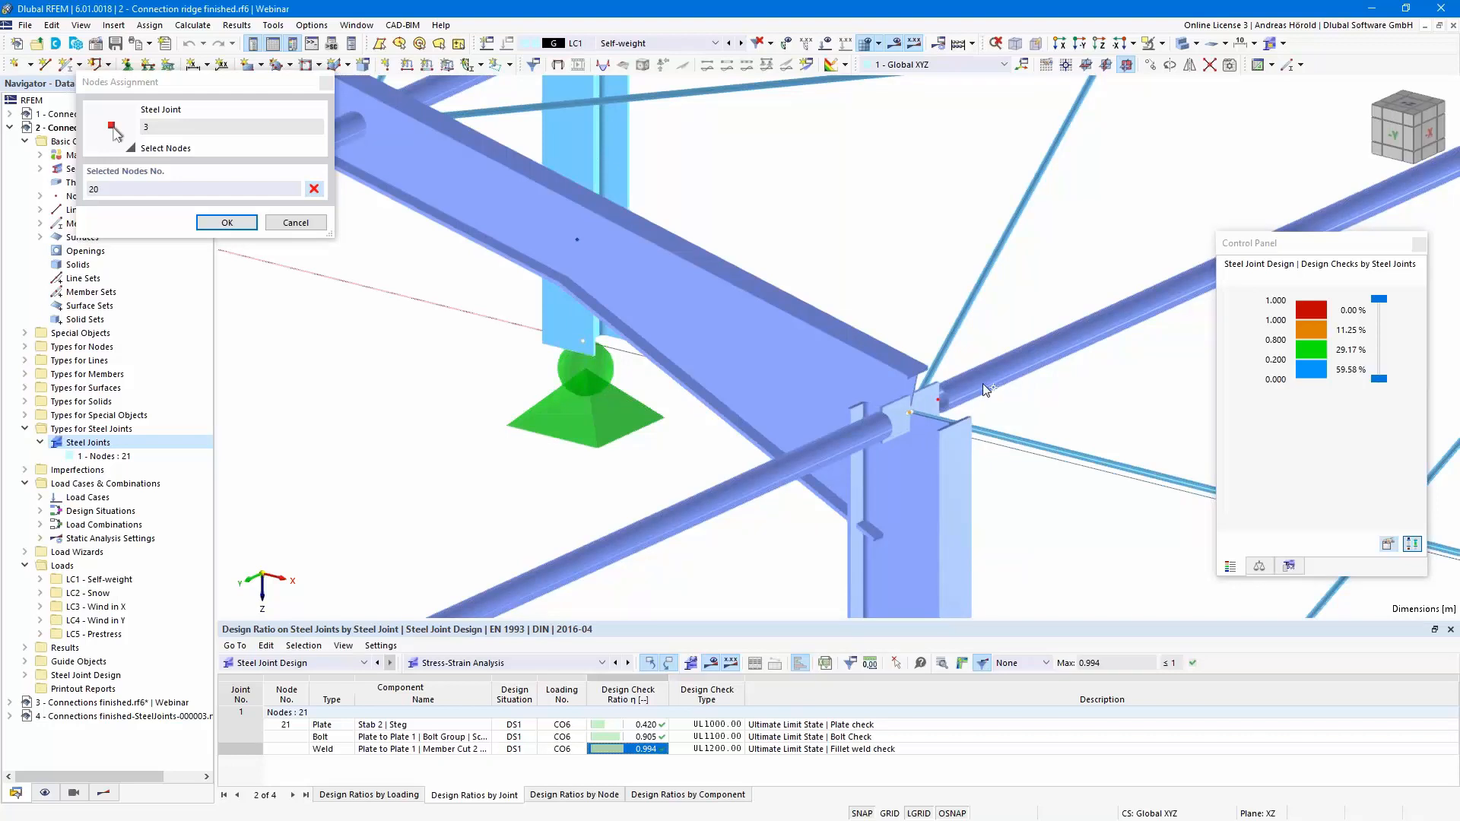
pyautogui.scroll(3, 982, 383)
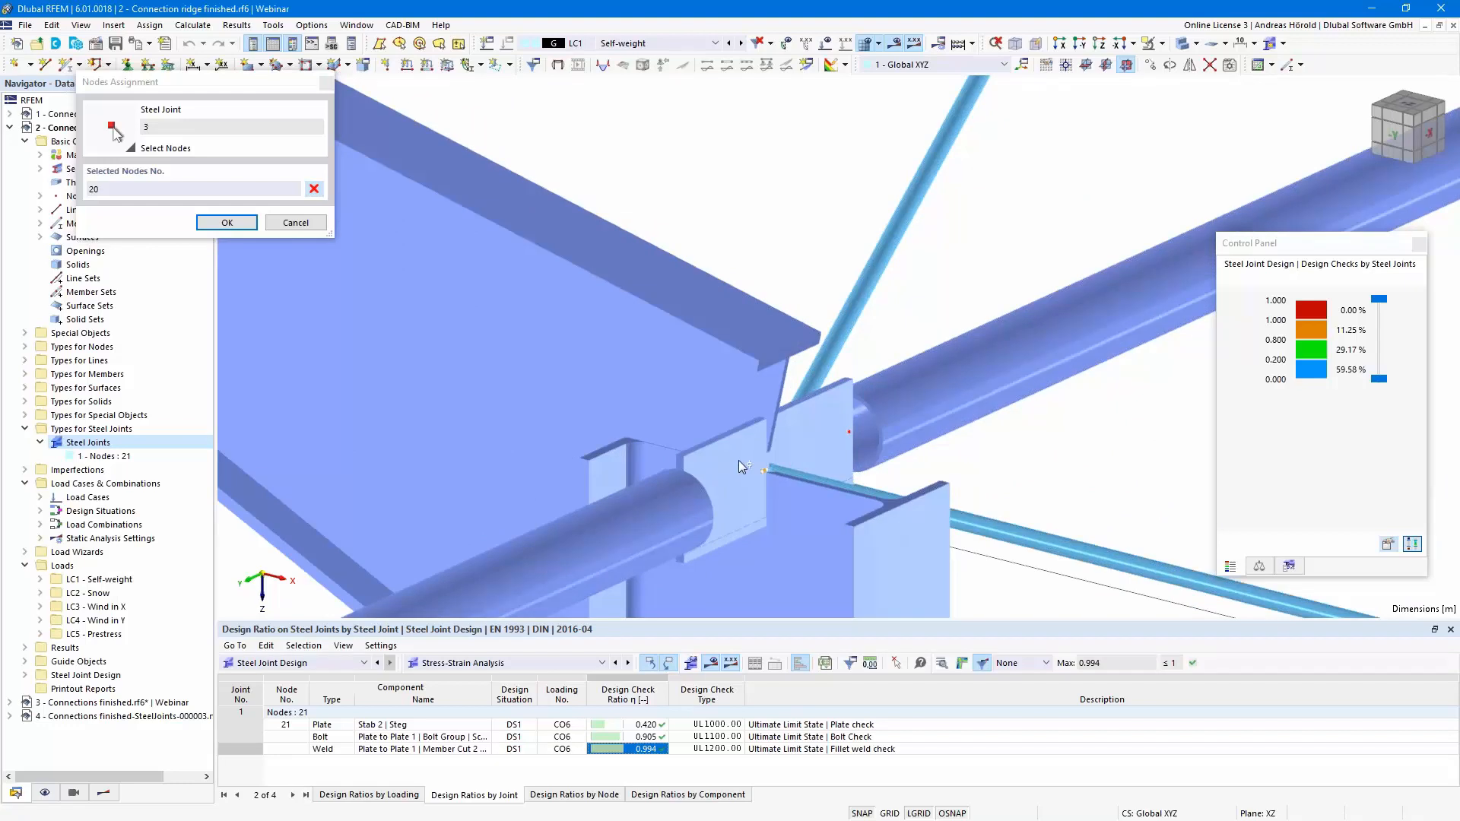
pyautogui.scroll(-4, 742, 463)
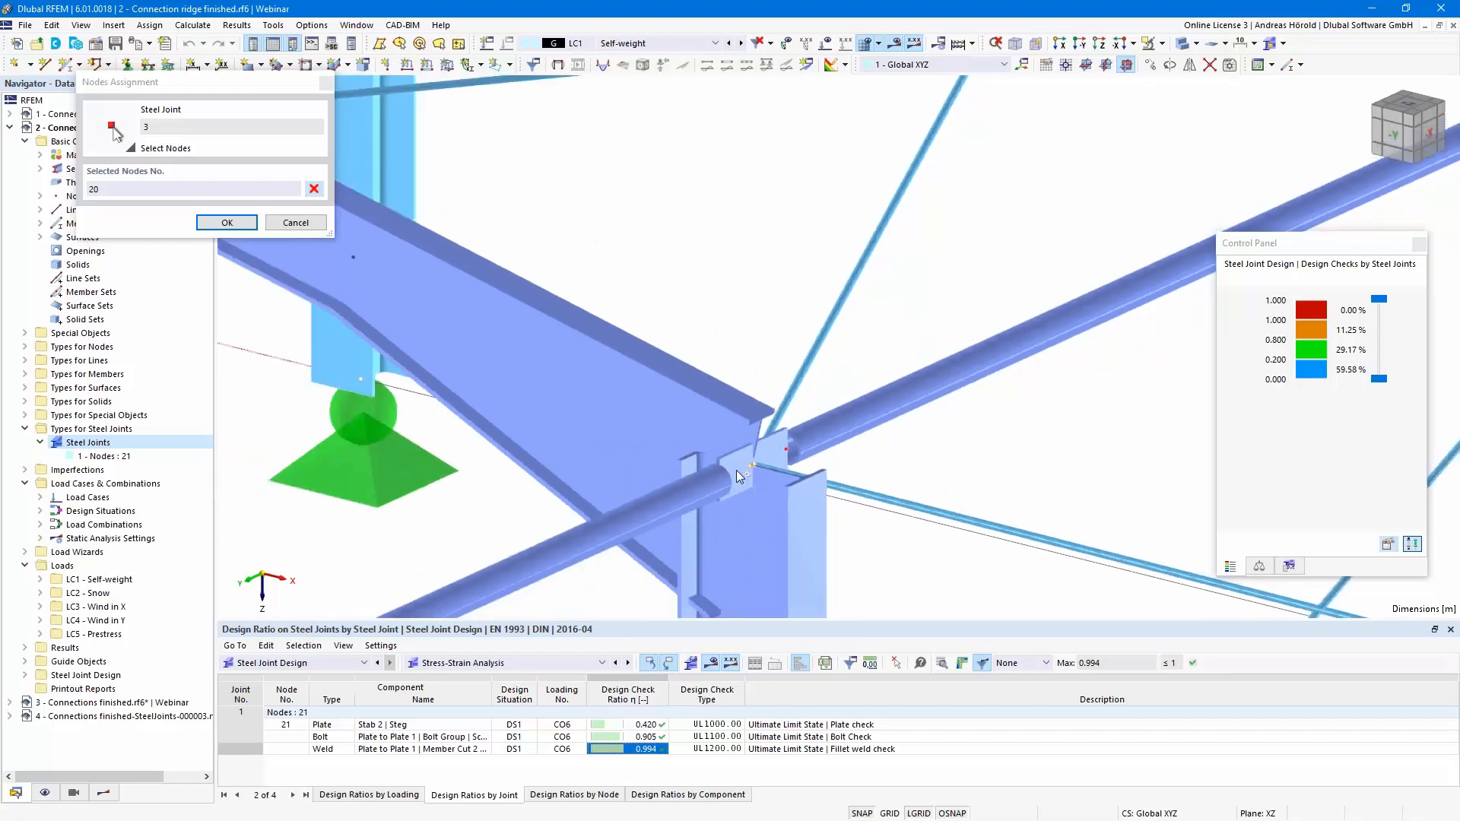
pyautogui.scroll(-3, 744, 476)
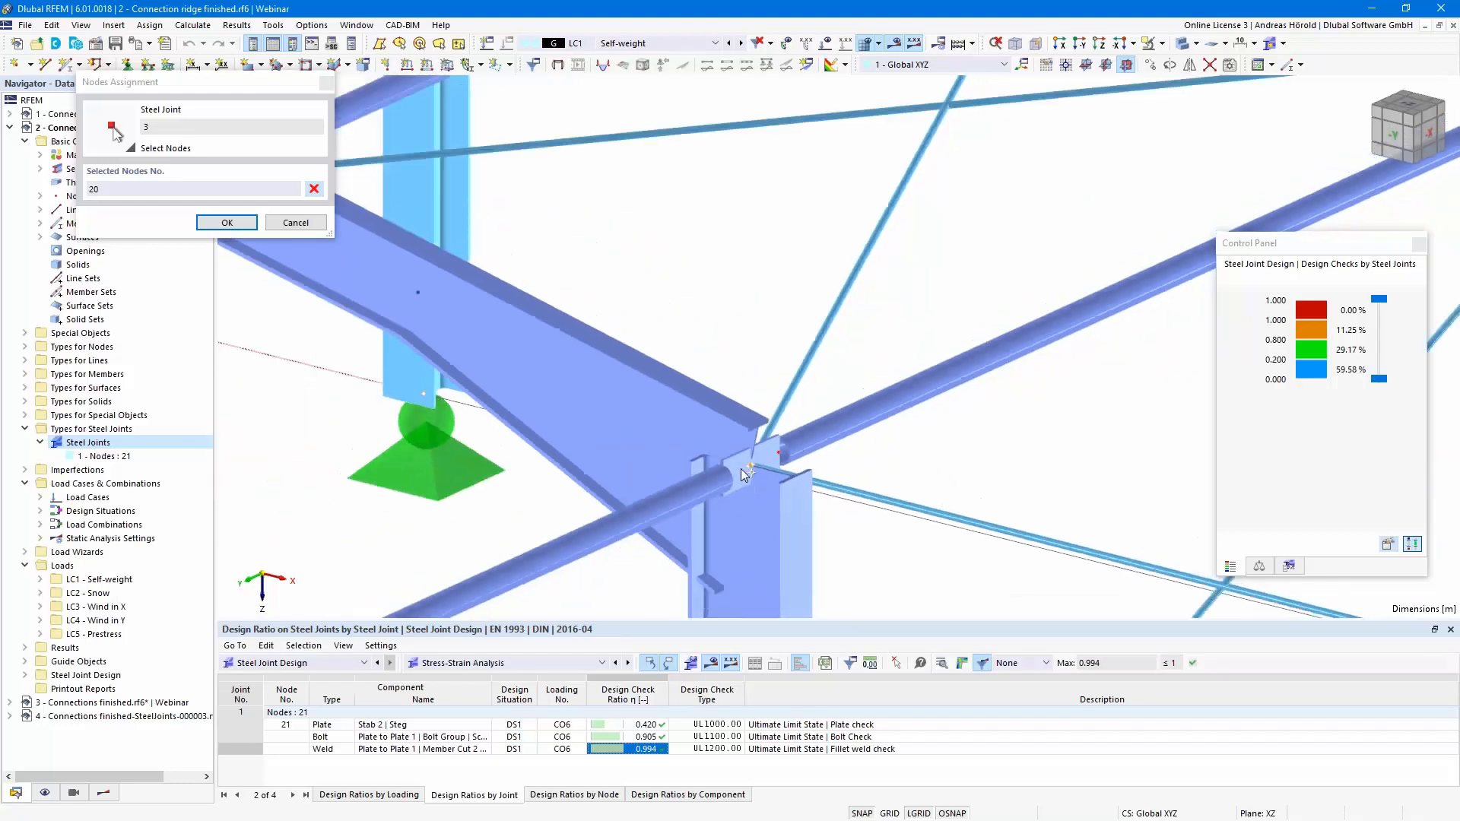
pyautogui.click(227, 222)
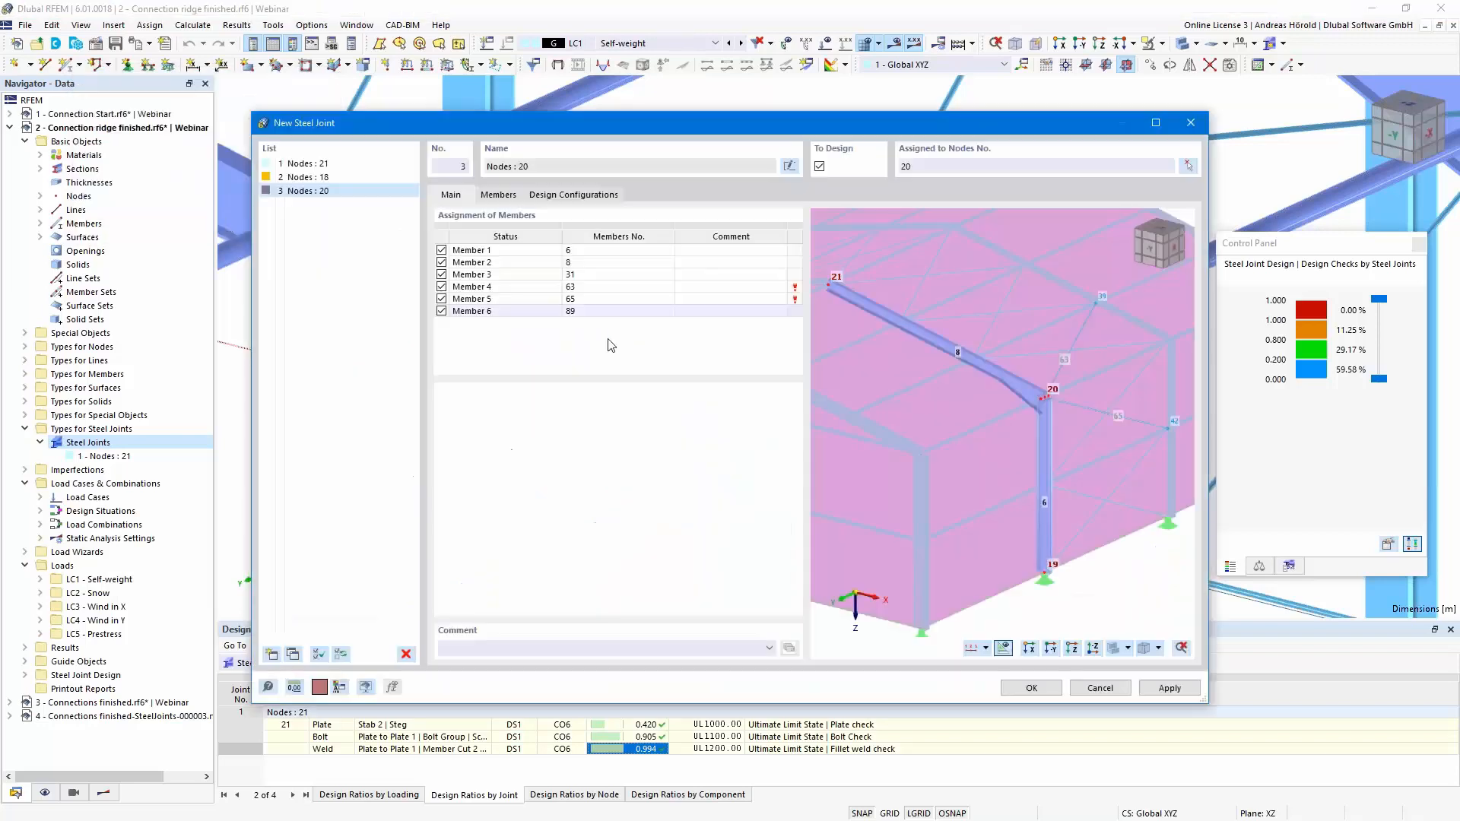
# Exclude Member 4 and Member 5 from the joint at node 20 and check the remaining members.
pyautogui.click(441, 287)
pyautogui.click(442, 299)
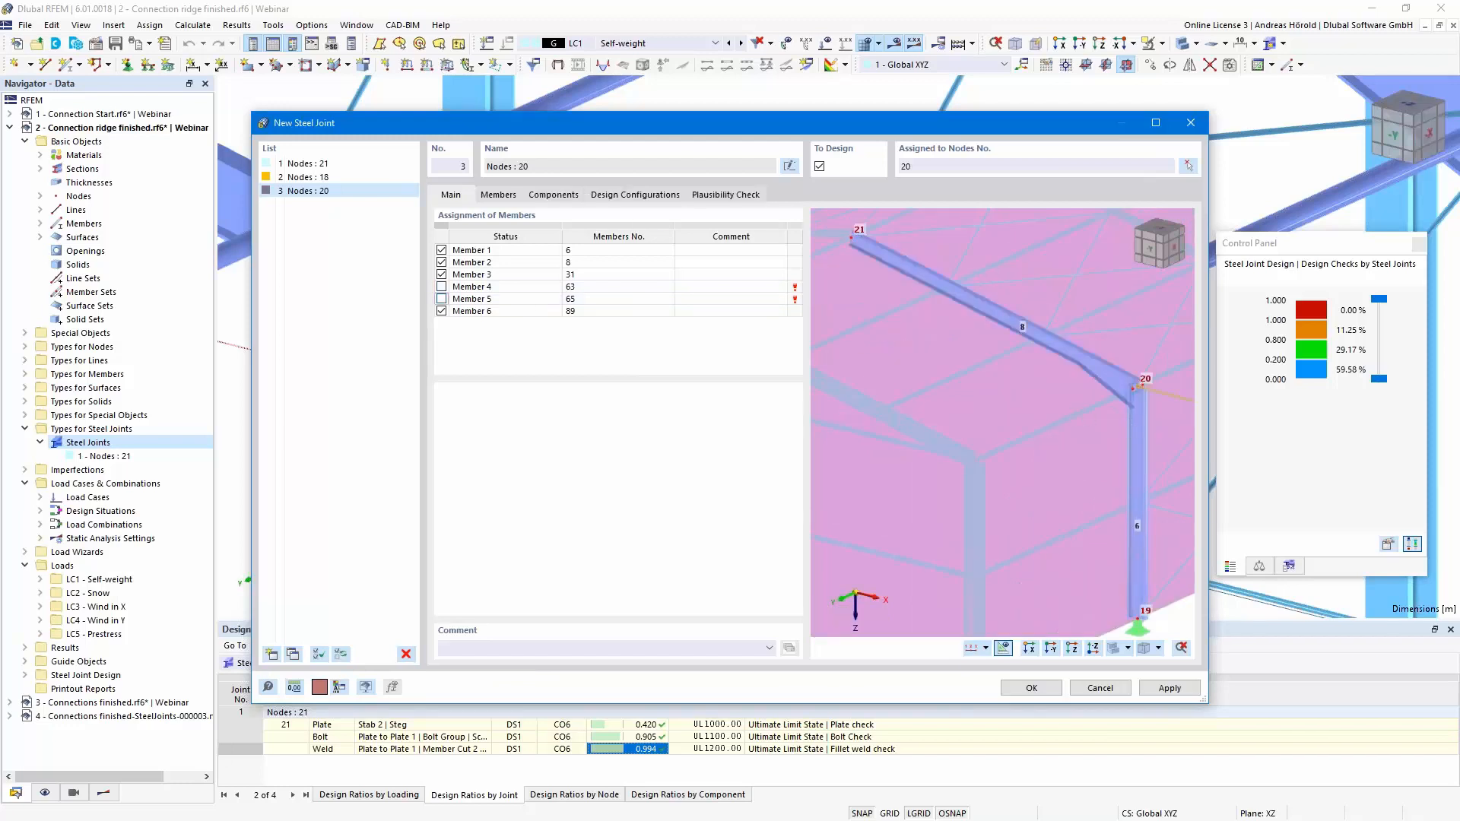
pyautogui.scroll(6, 1129, 426)
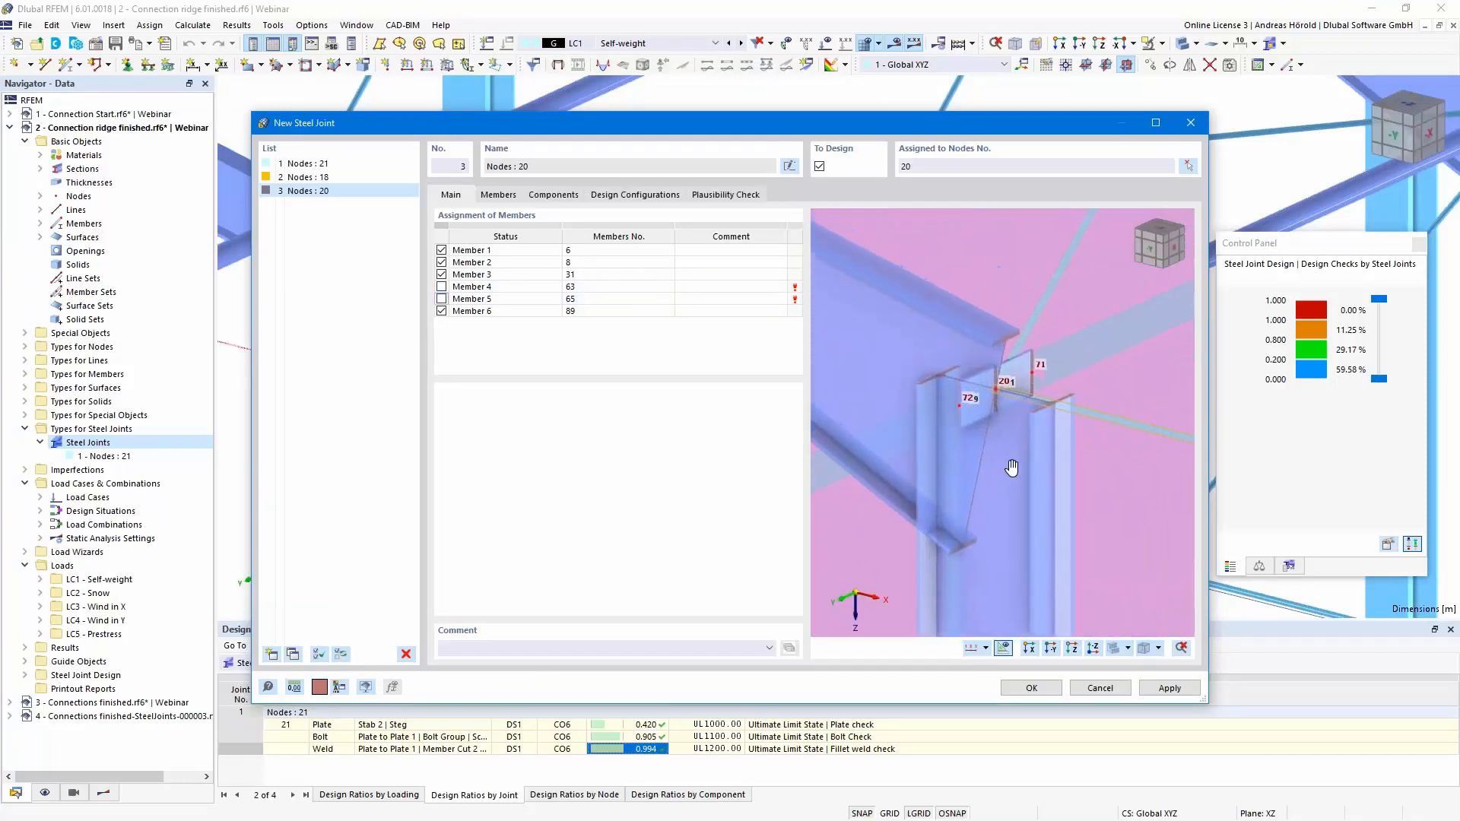
pyautogui.click(497, 197)
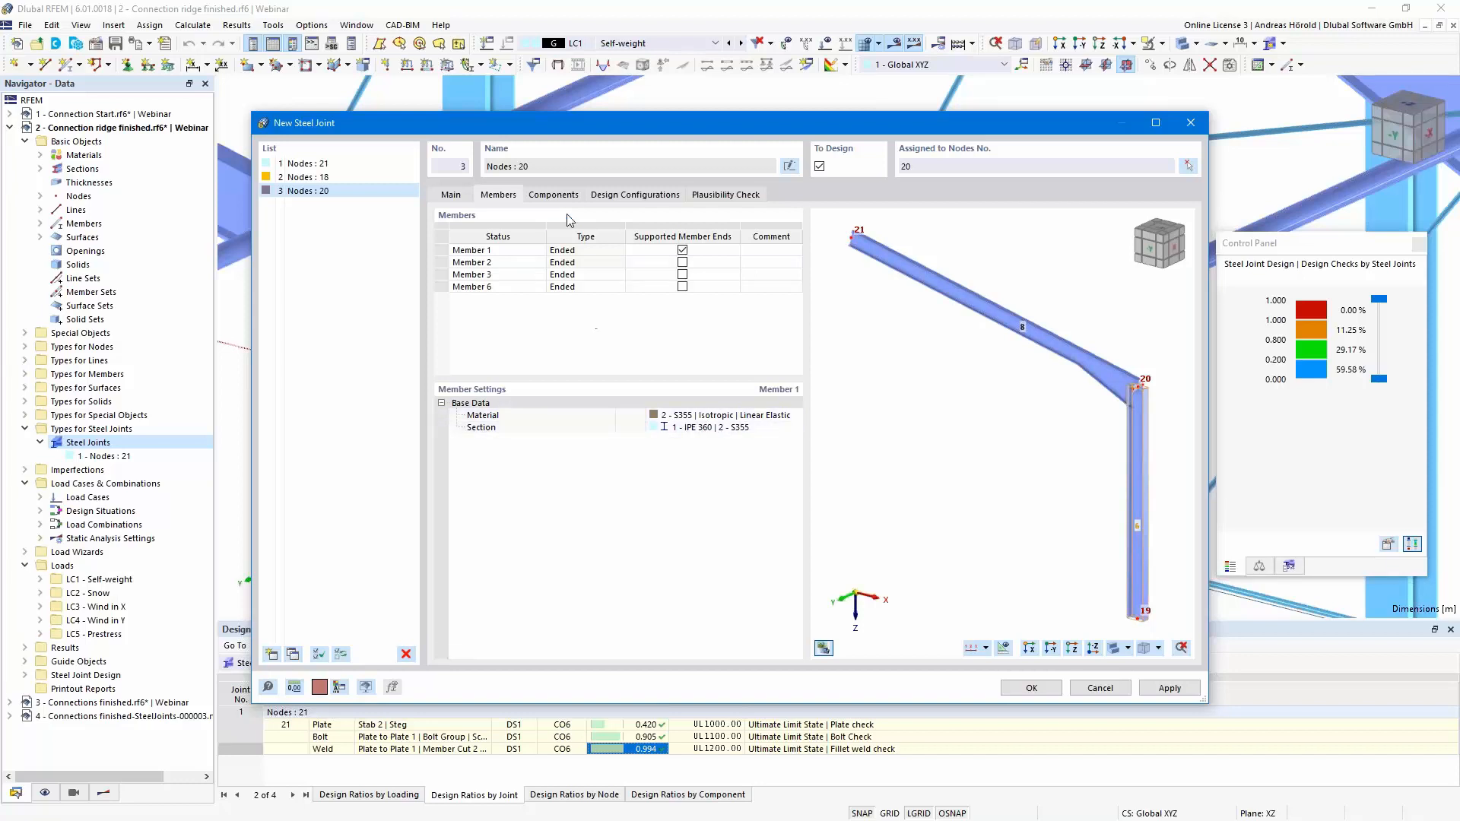
# Apply the user-defined Beam to Column template "Frame Joint 6 M16, Plate 20, Haunch" to the joint at node 20.
pyautogui.click(553, 196)
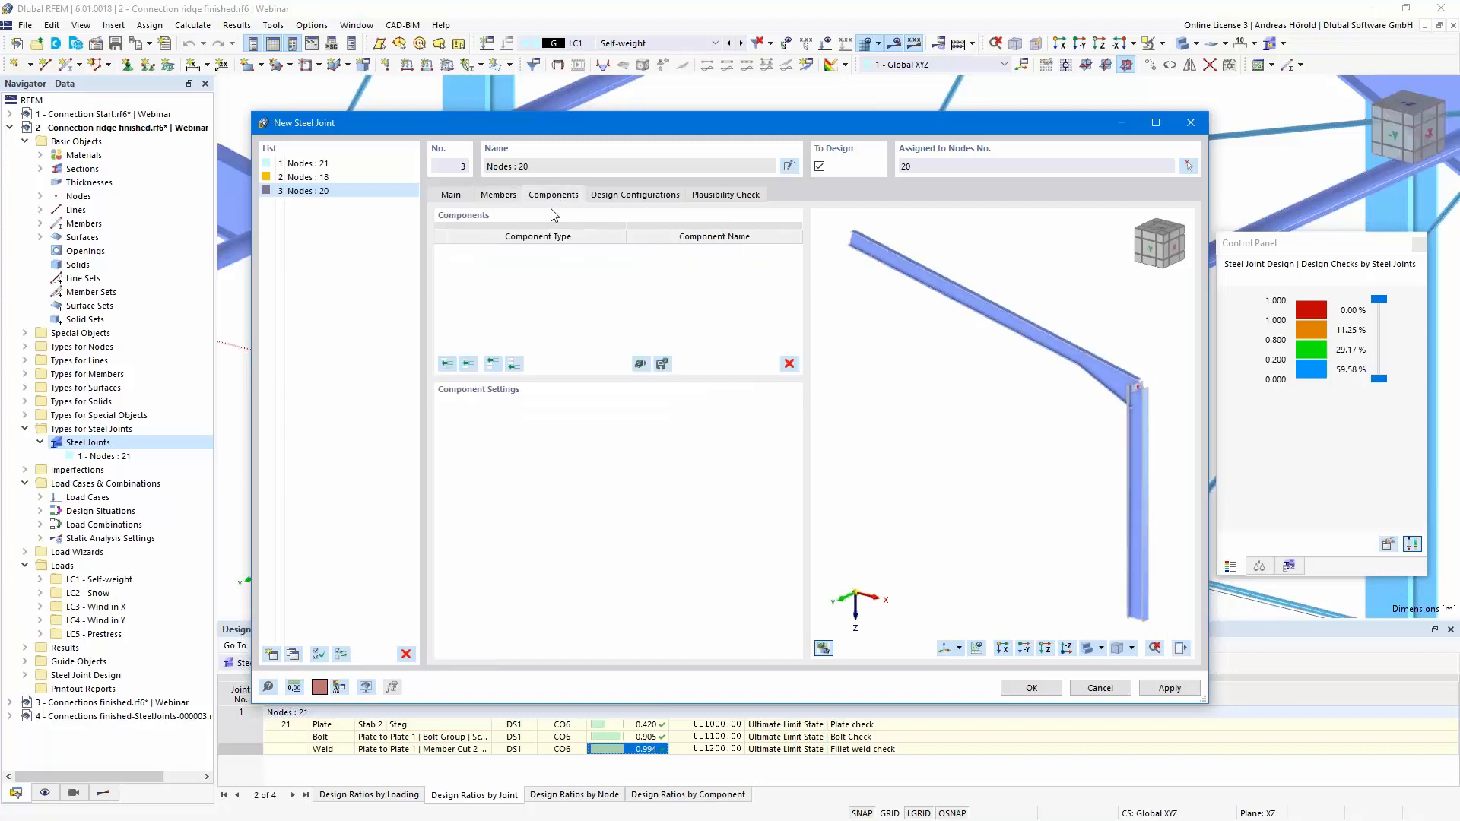
pyautogui.scroll(5, 975, 388)
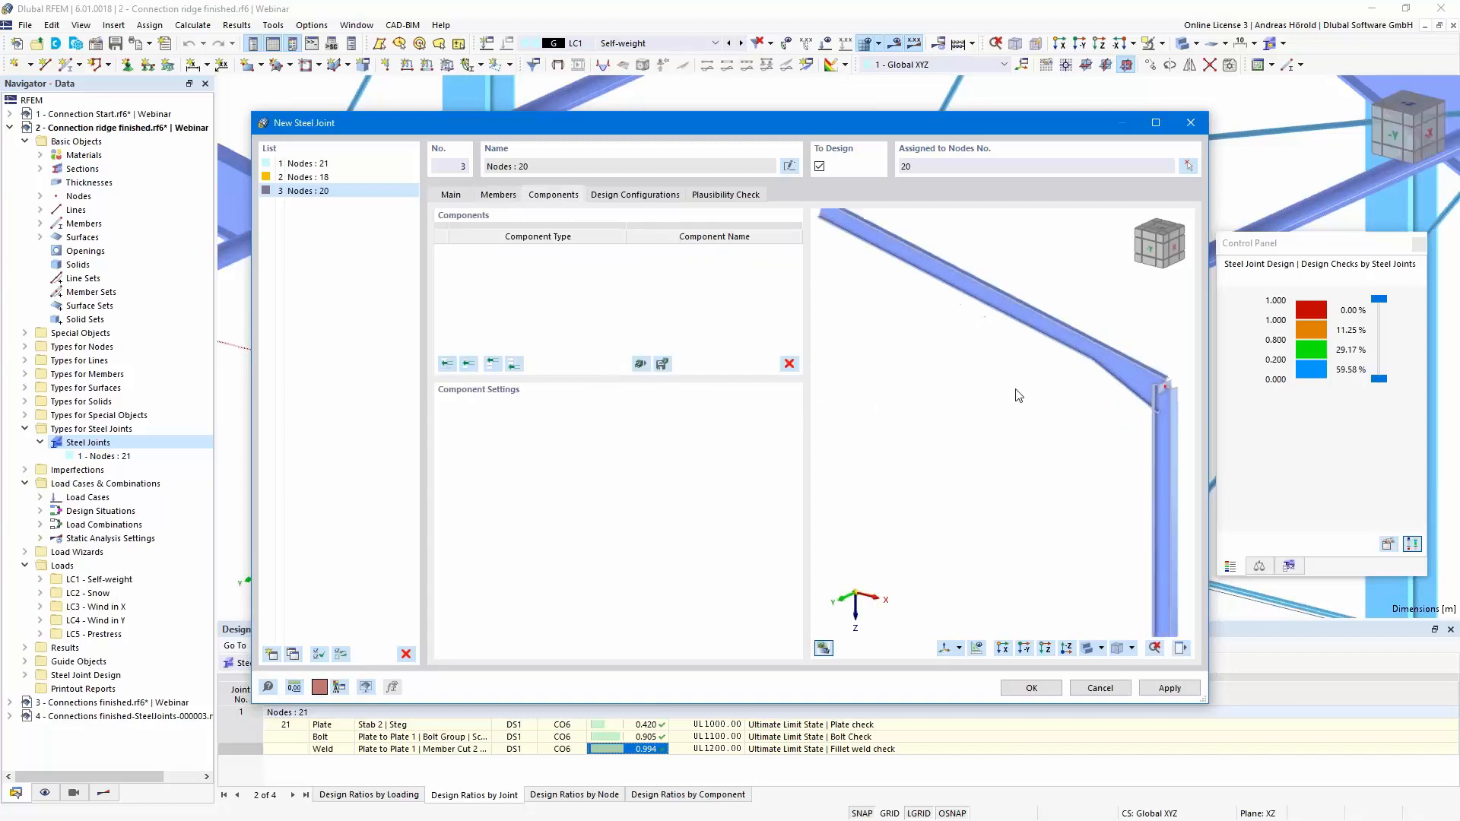
pyautogui.moveTo(1017, 460); pyautogui.dragTo(1002, 546, button='middle')
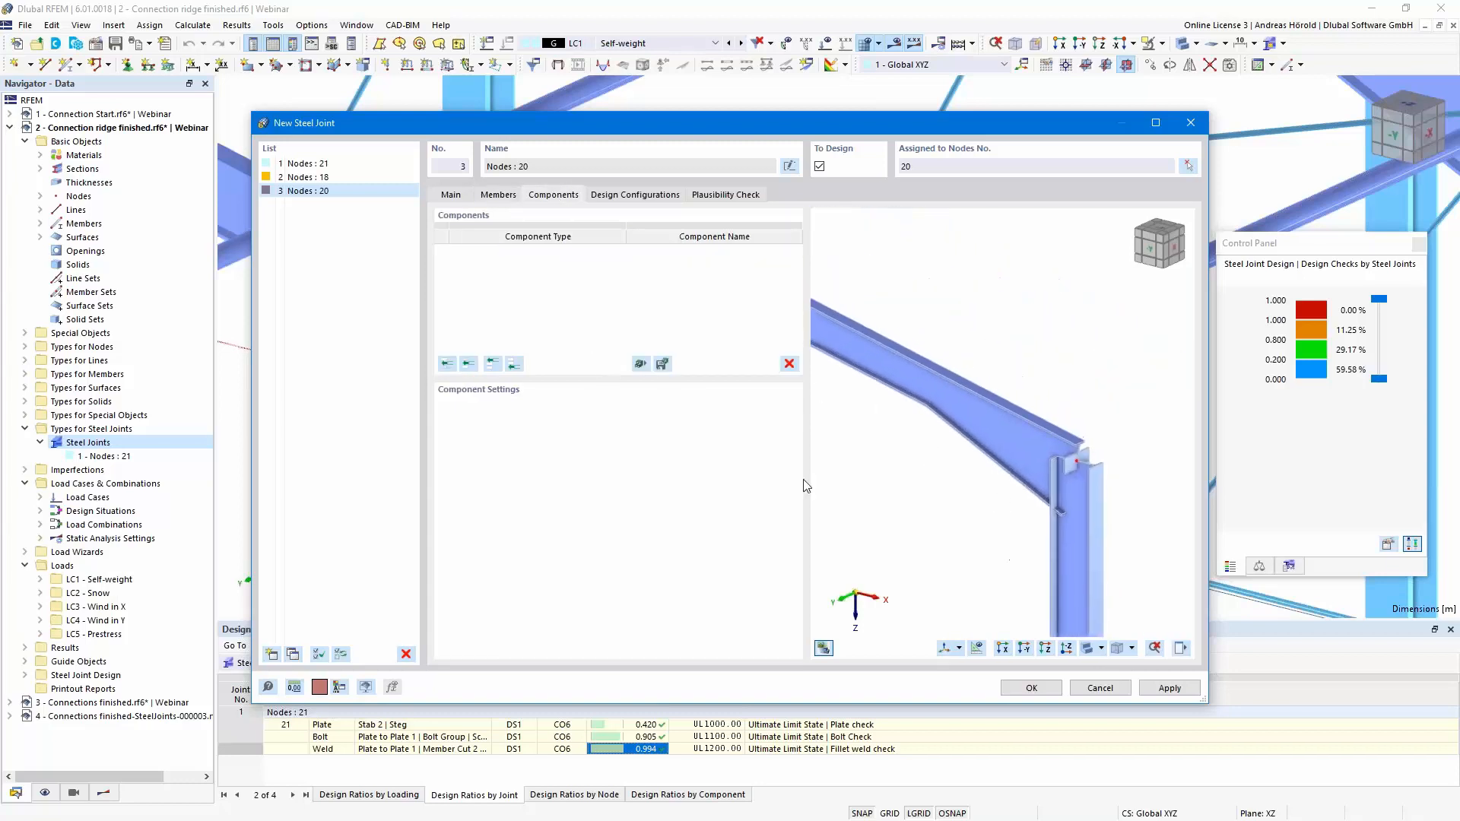
pyautogui.click(640, 365)
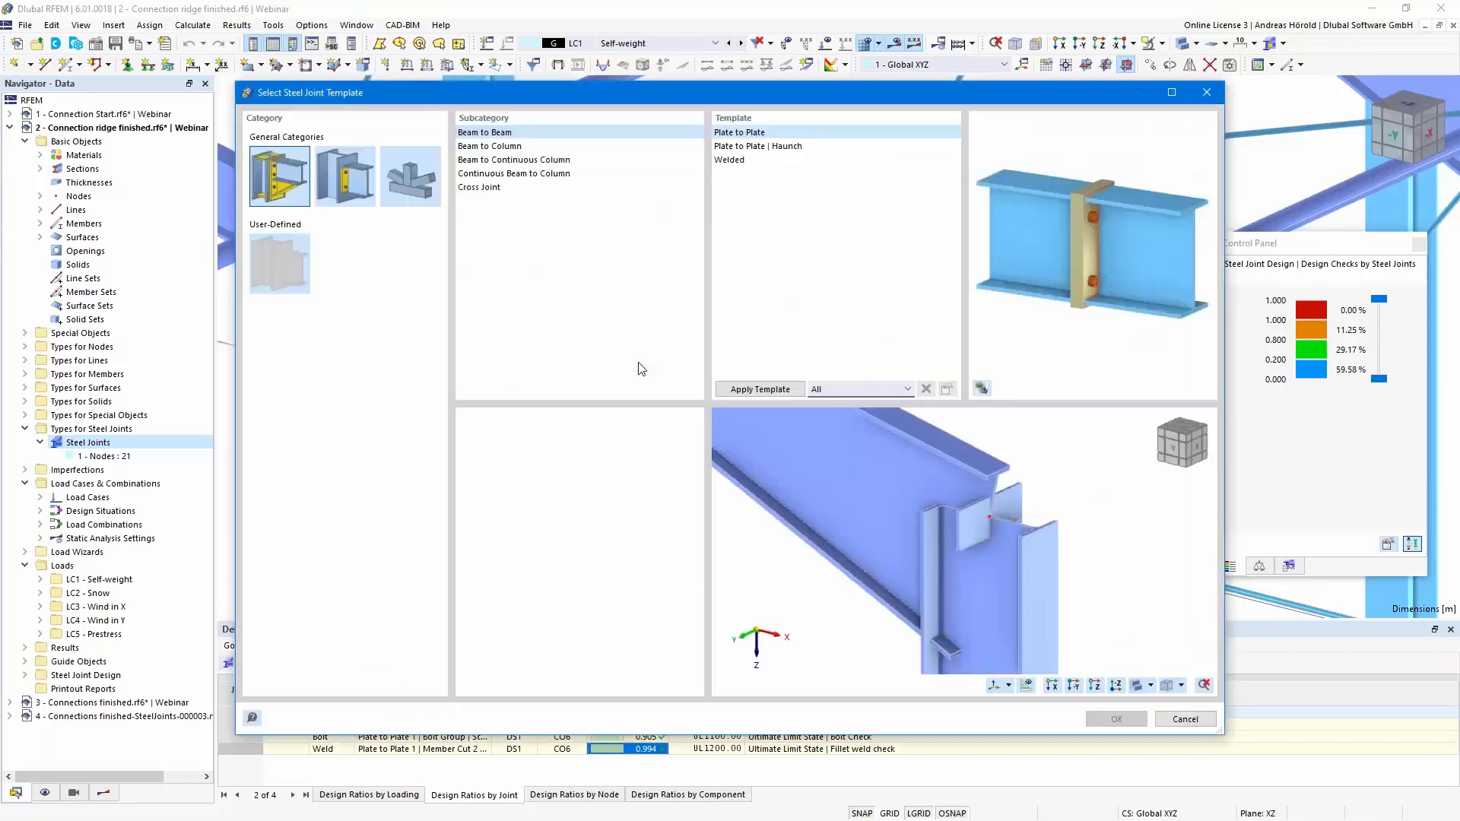
pyautogui.click(279, 258)
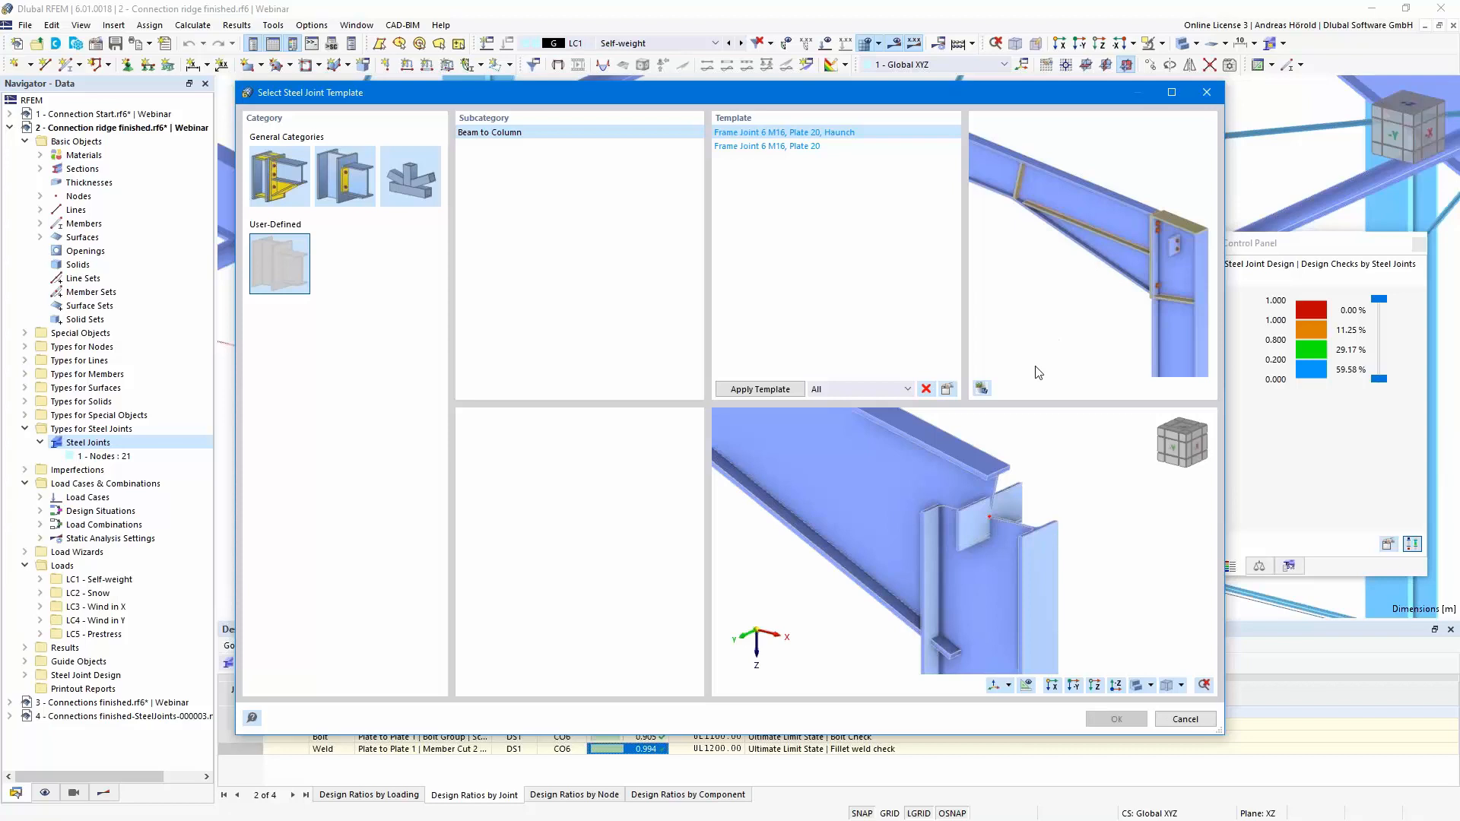
pyautogui.click(754, 390)
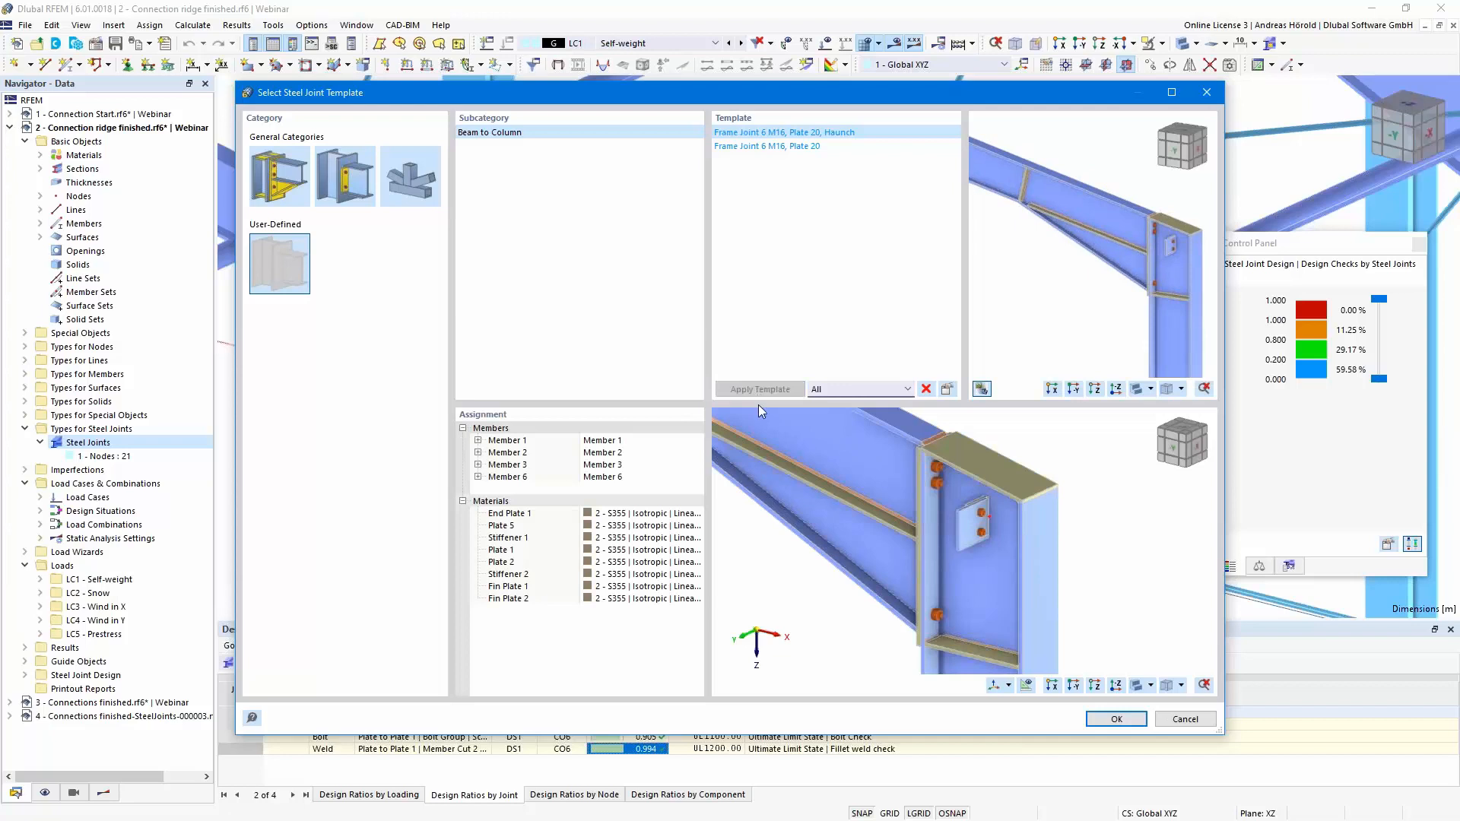
pyautogui.click(1116, 719)
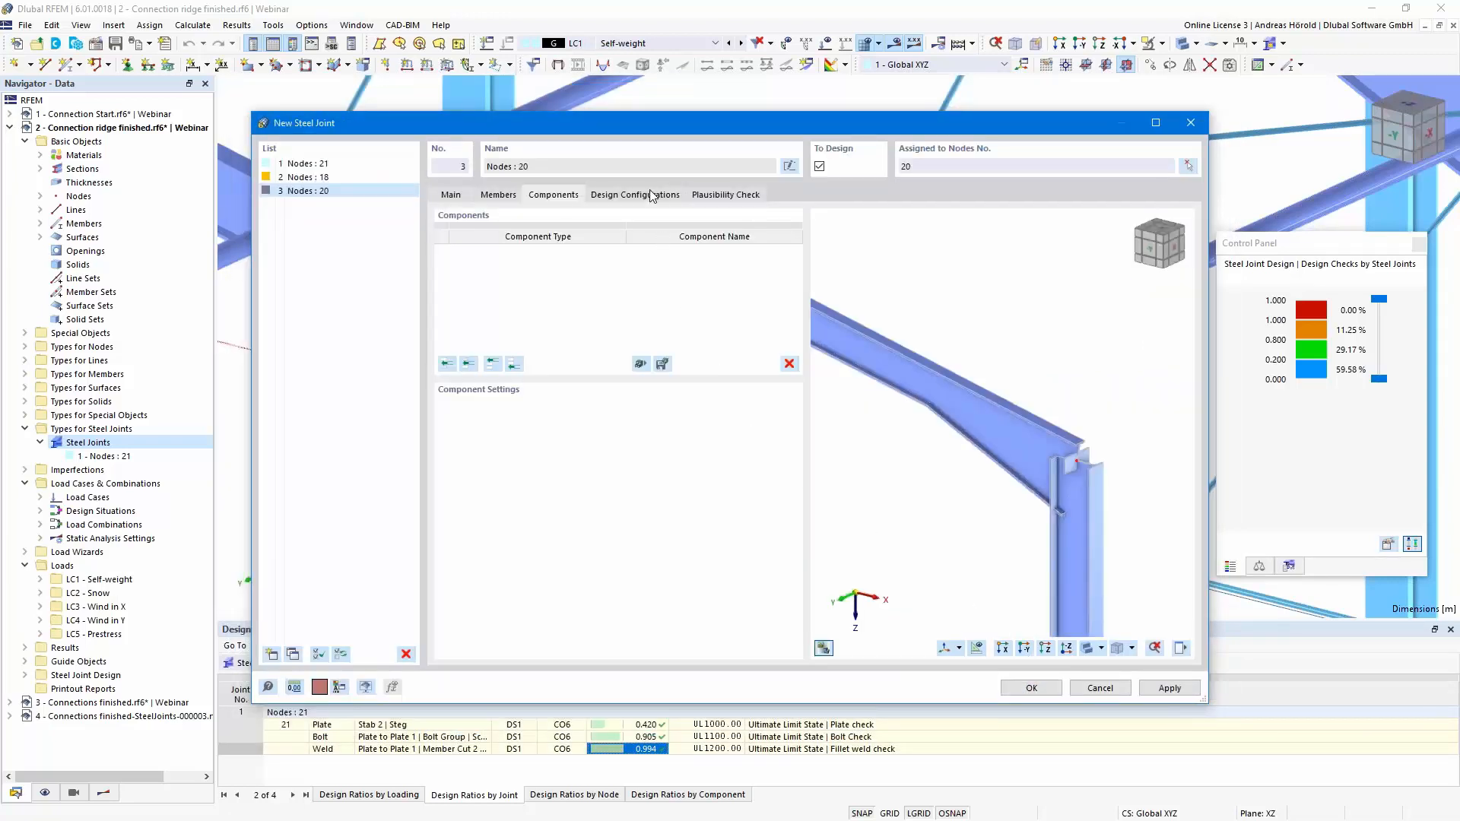
# Review the ultimate configuration, the list of template components and the plausibility check of the joint at node 20.
pyautogui.click(635, 194)
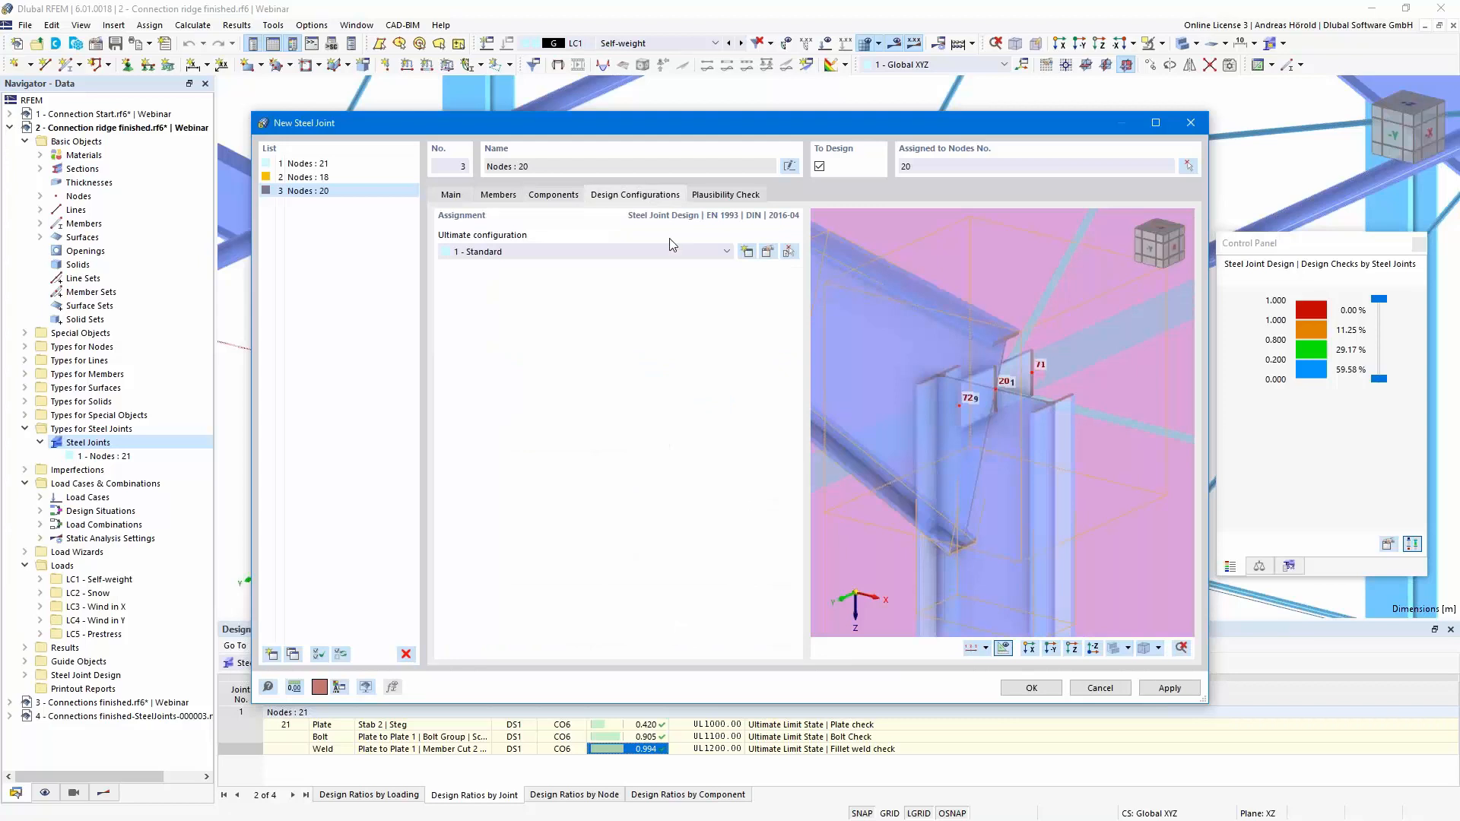
pyautogui.click(553, 195)
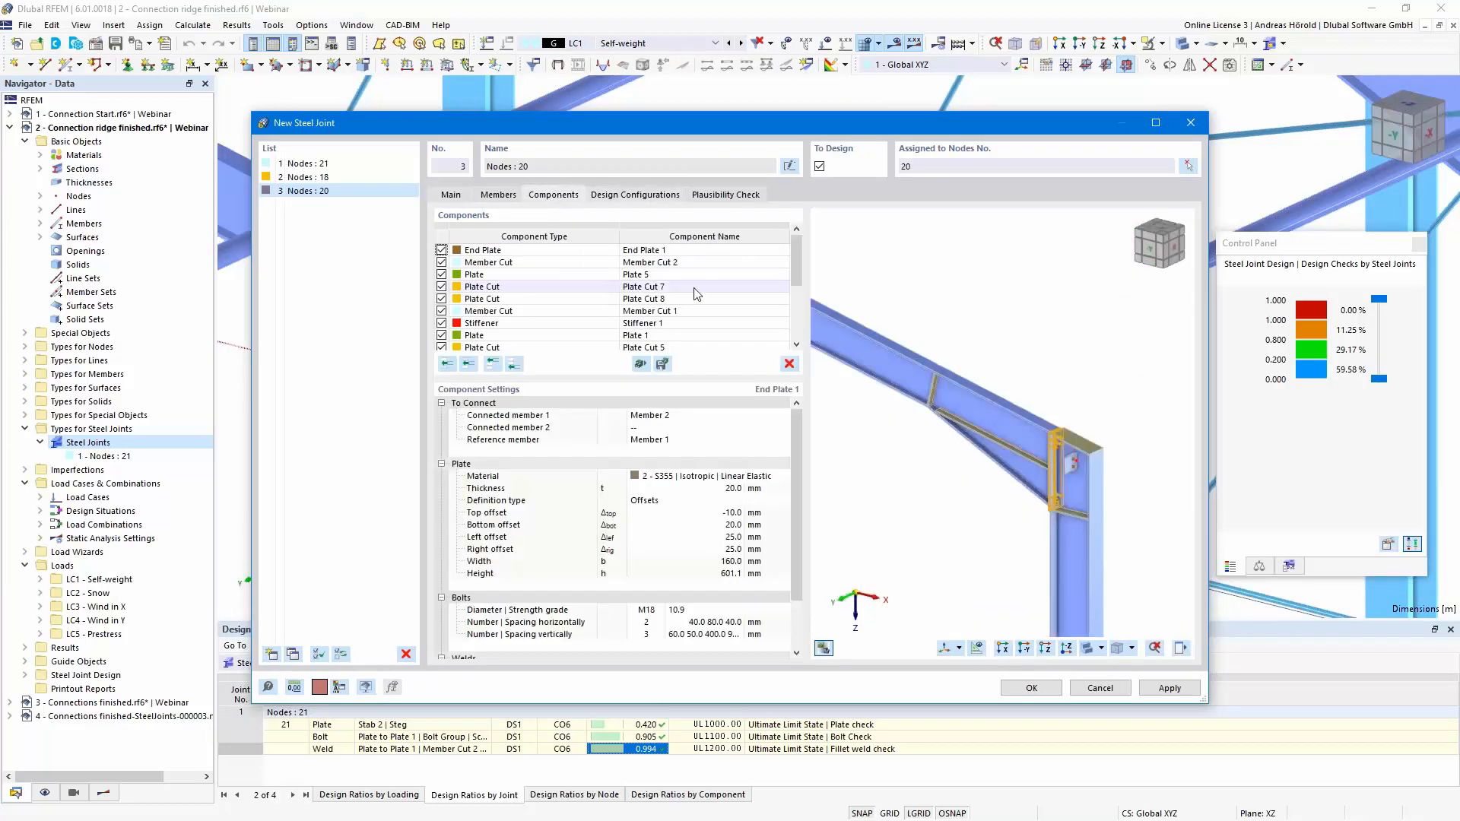
pyautogui.scroll(-1, 698, 294)
pyautogui.scroll(3, 1092, 541)
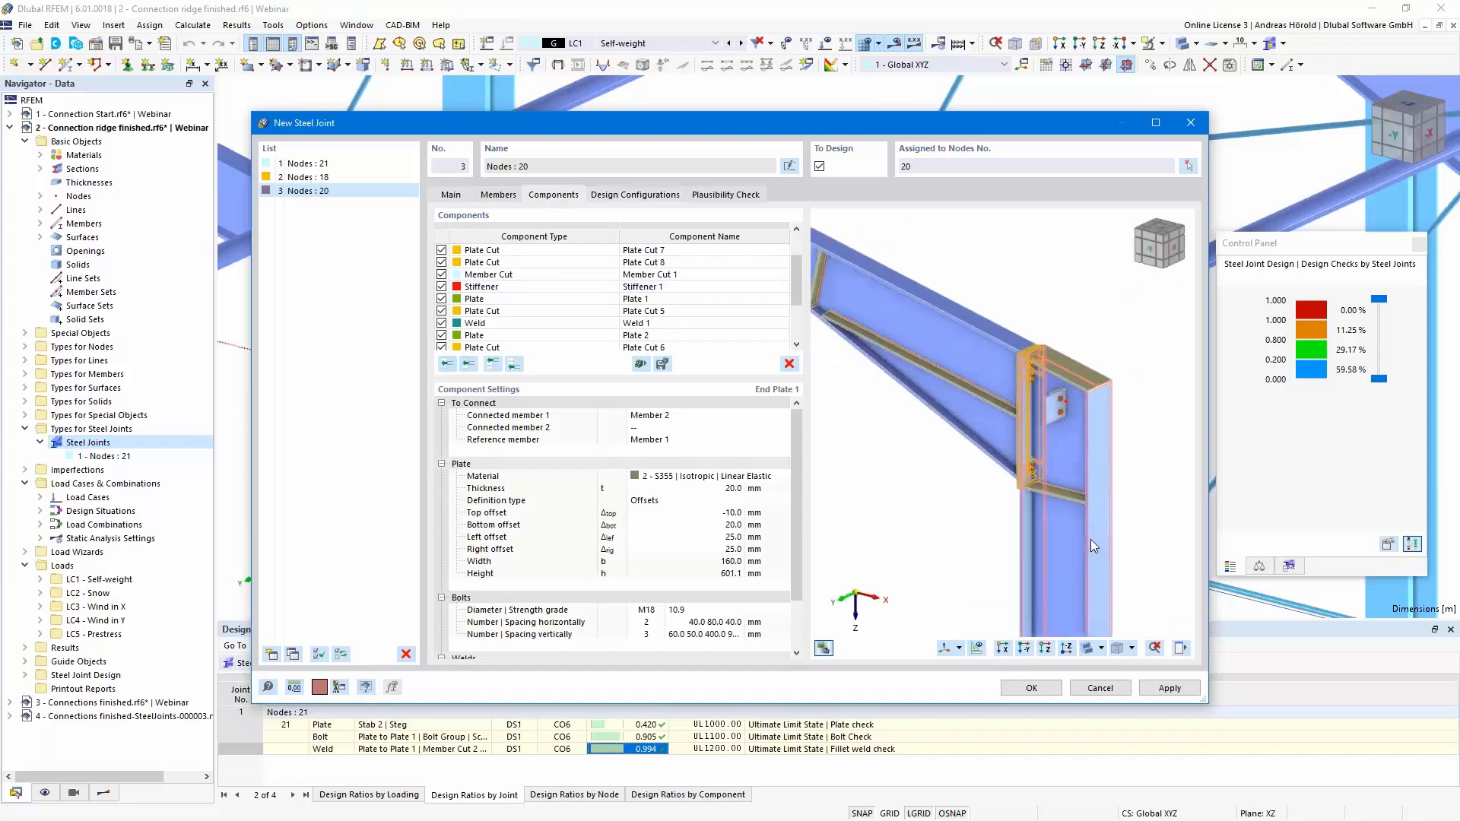
pyautogui.scroll(-1, 667, 306)
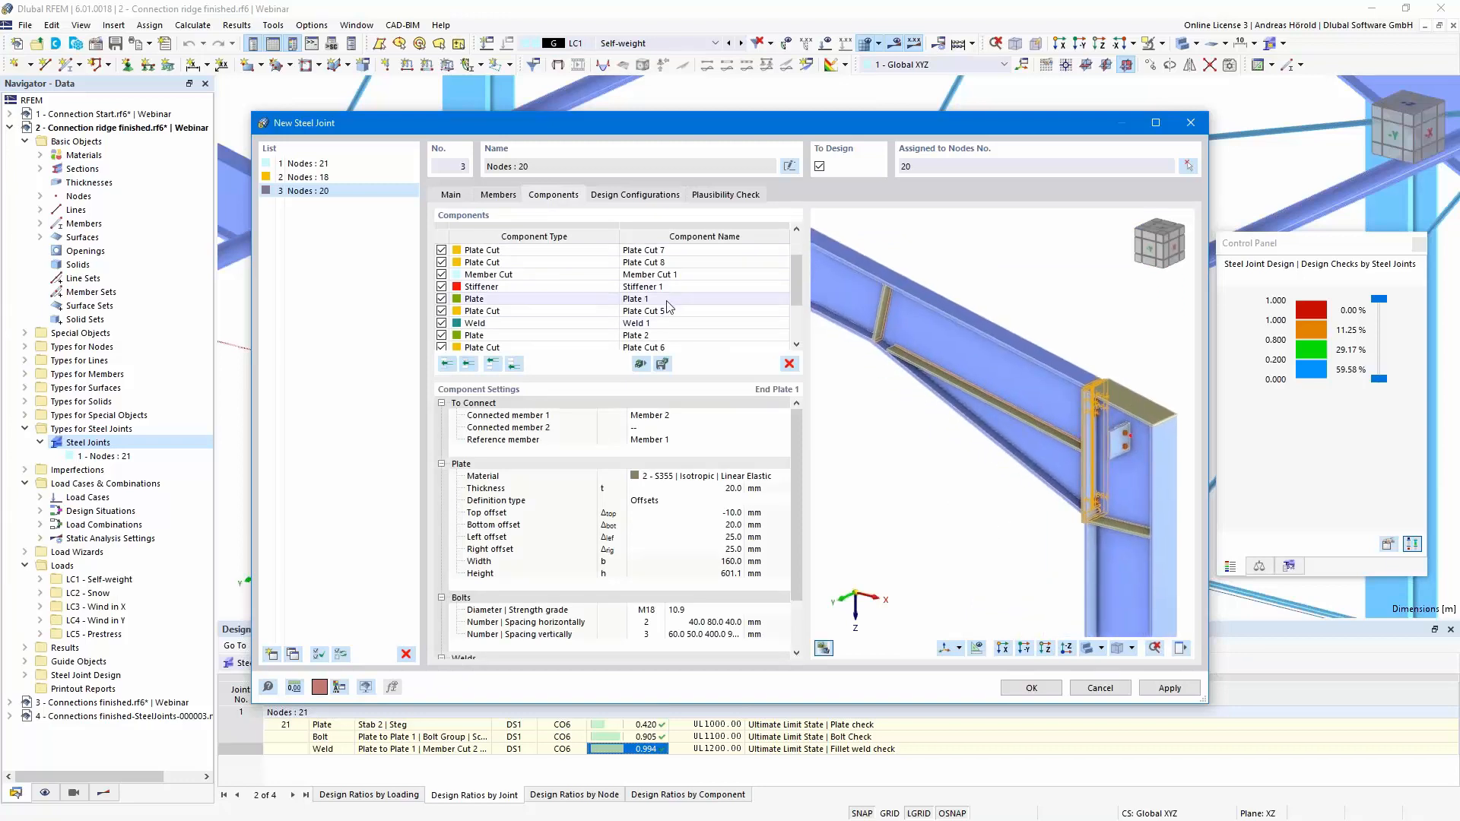
pyautogui.scroll(-1, 668, 307)
pyautogui.scroll(3, 668, 322)
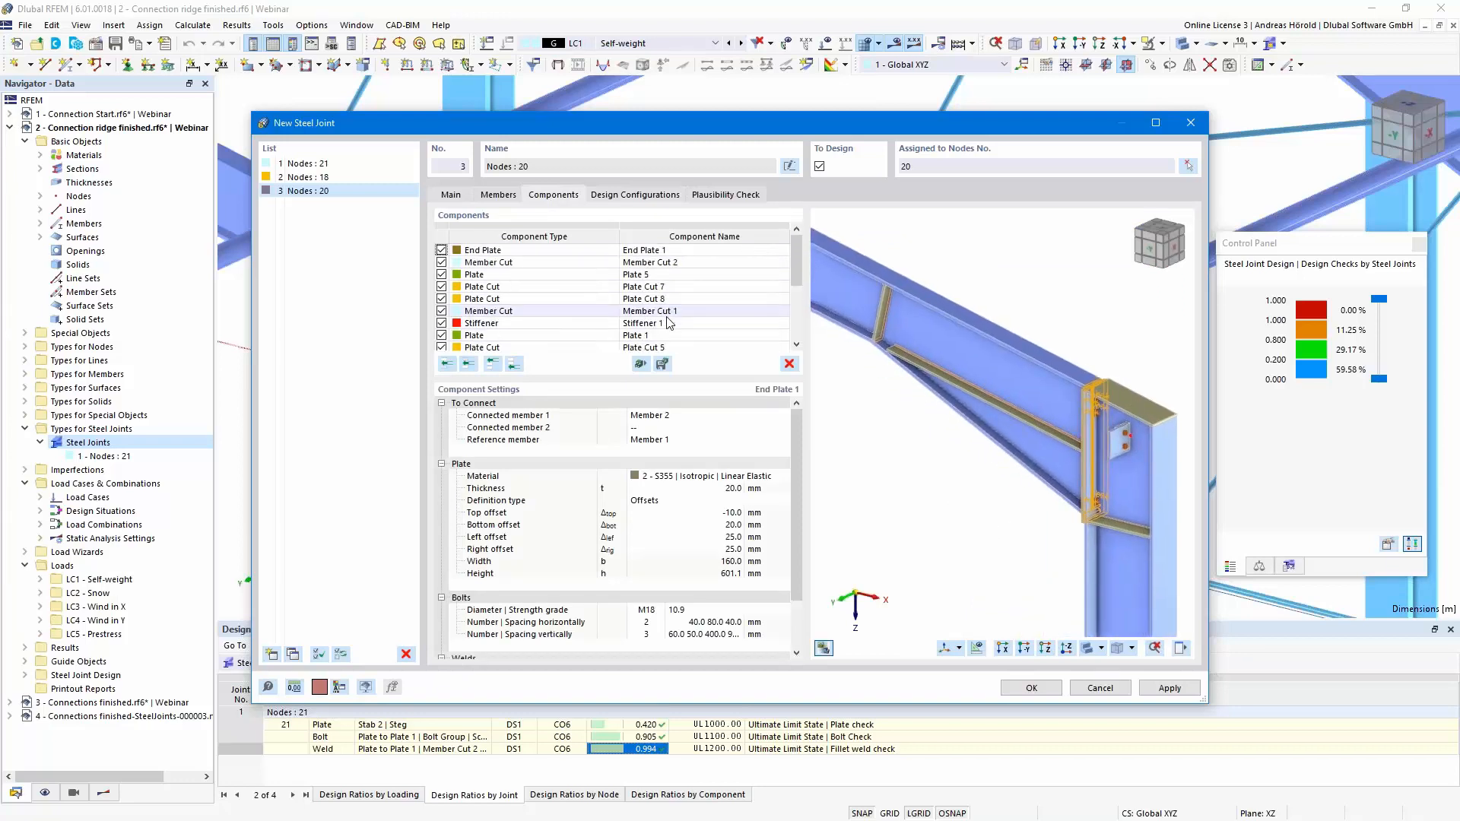
pyautogui.scroll(-3, 667, 322)
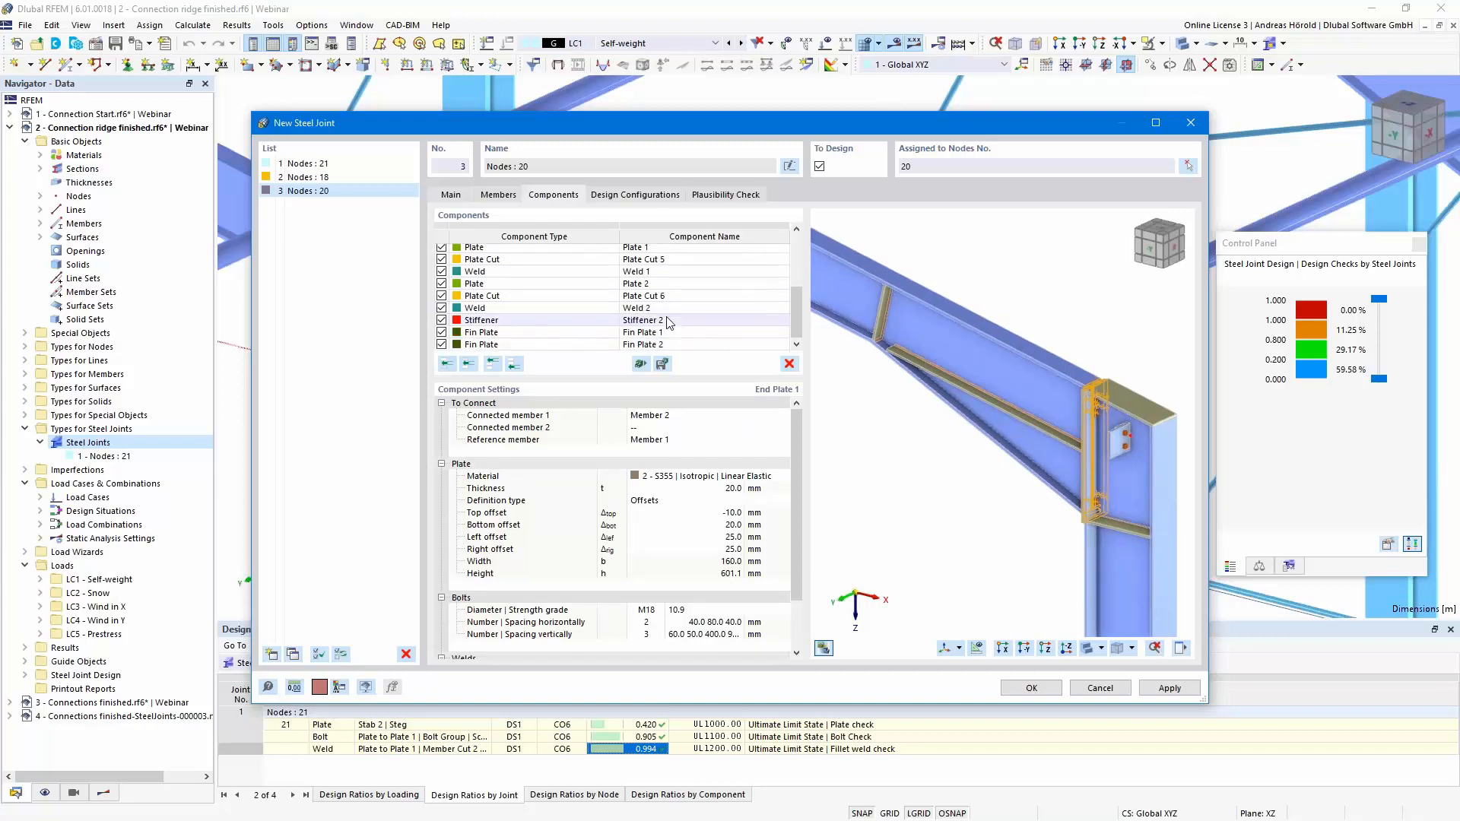
pyautogui.click(723, 196)
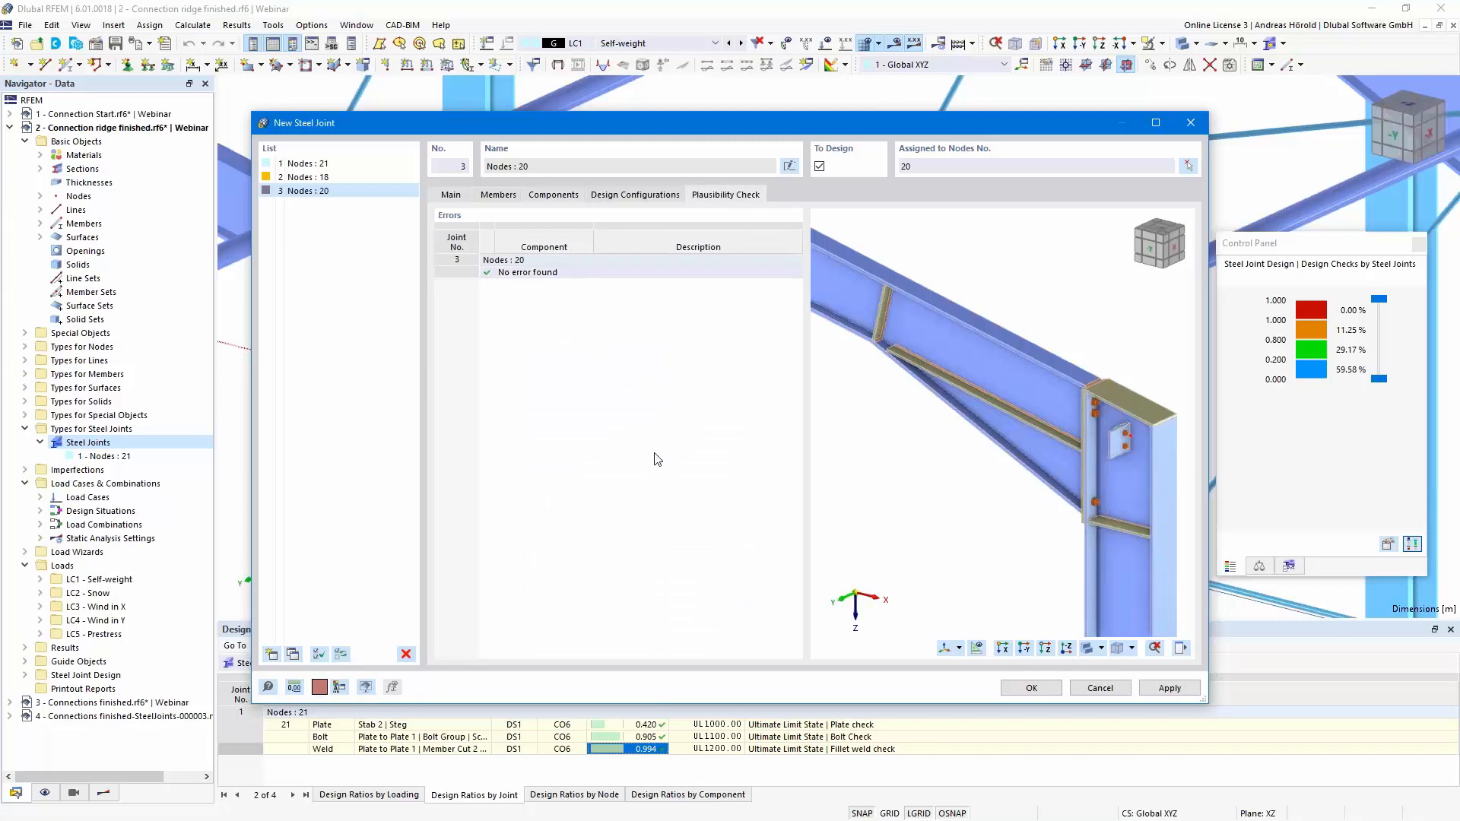
# Save the new steel joints, accept deleting the Steel Joint Design results, and view the joints in the whole frame model.
pyautogui.click(1029, 689)
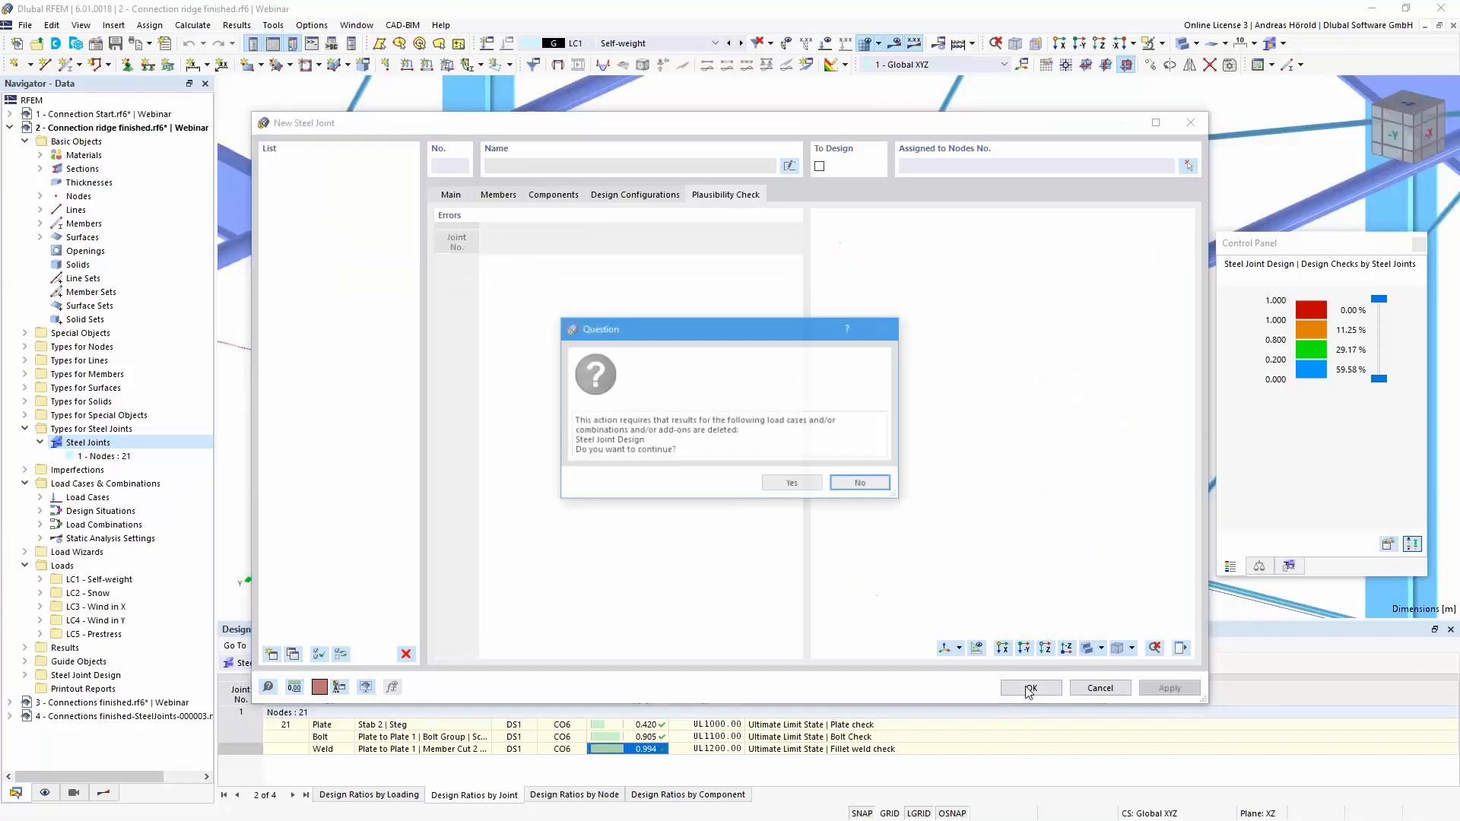
pyautogui.click(792, 484)
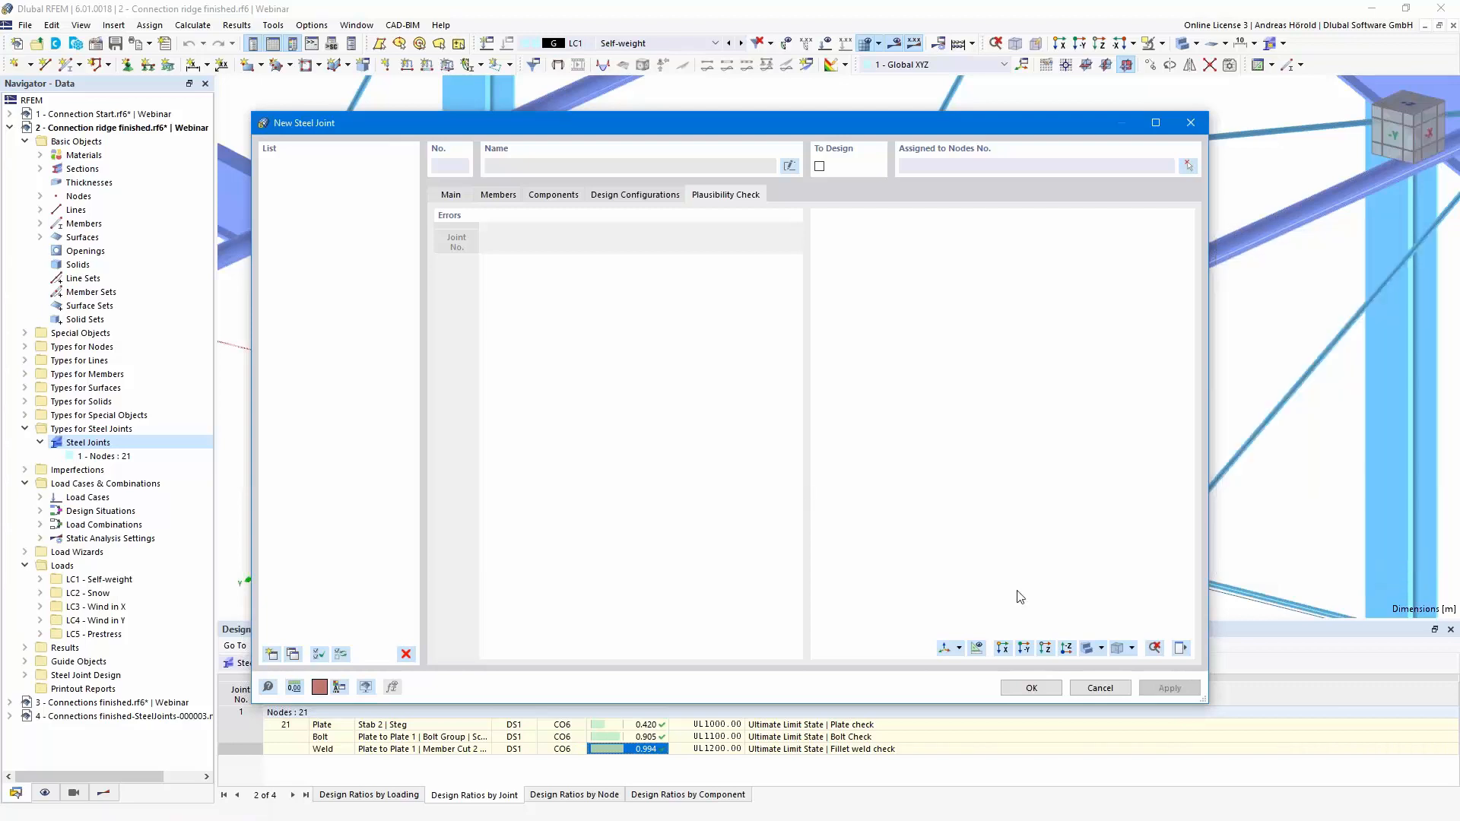
pyautogui.scroll(-6, 1032, 517)
pyautogui.scroll(-5, 1013, 517)
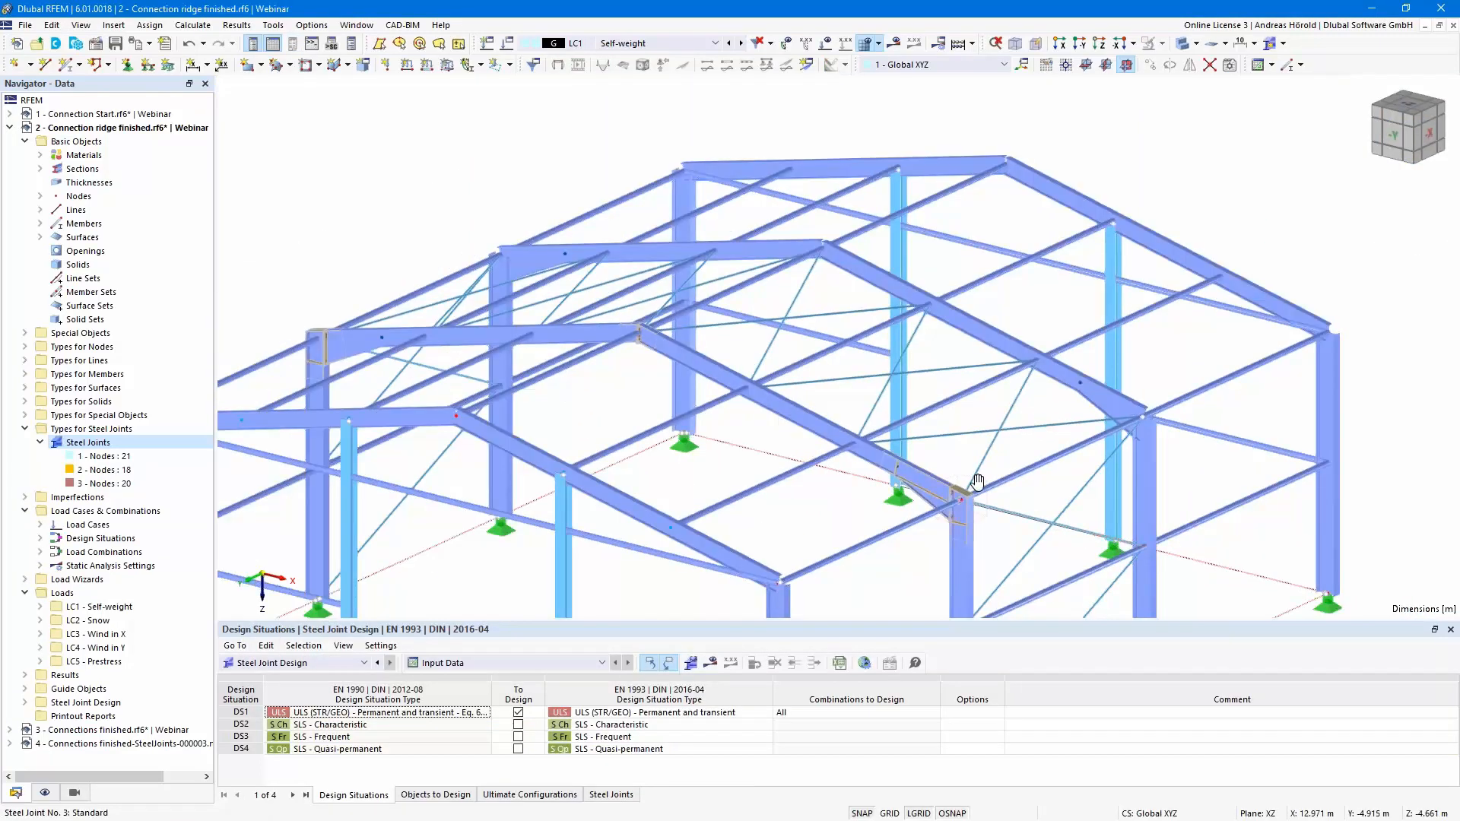
pyautogui.scroll(2, 1096, 441)
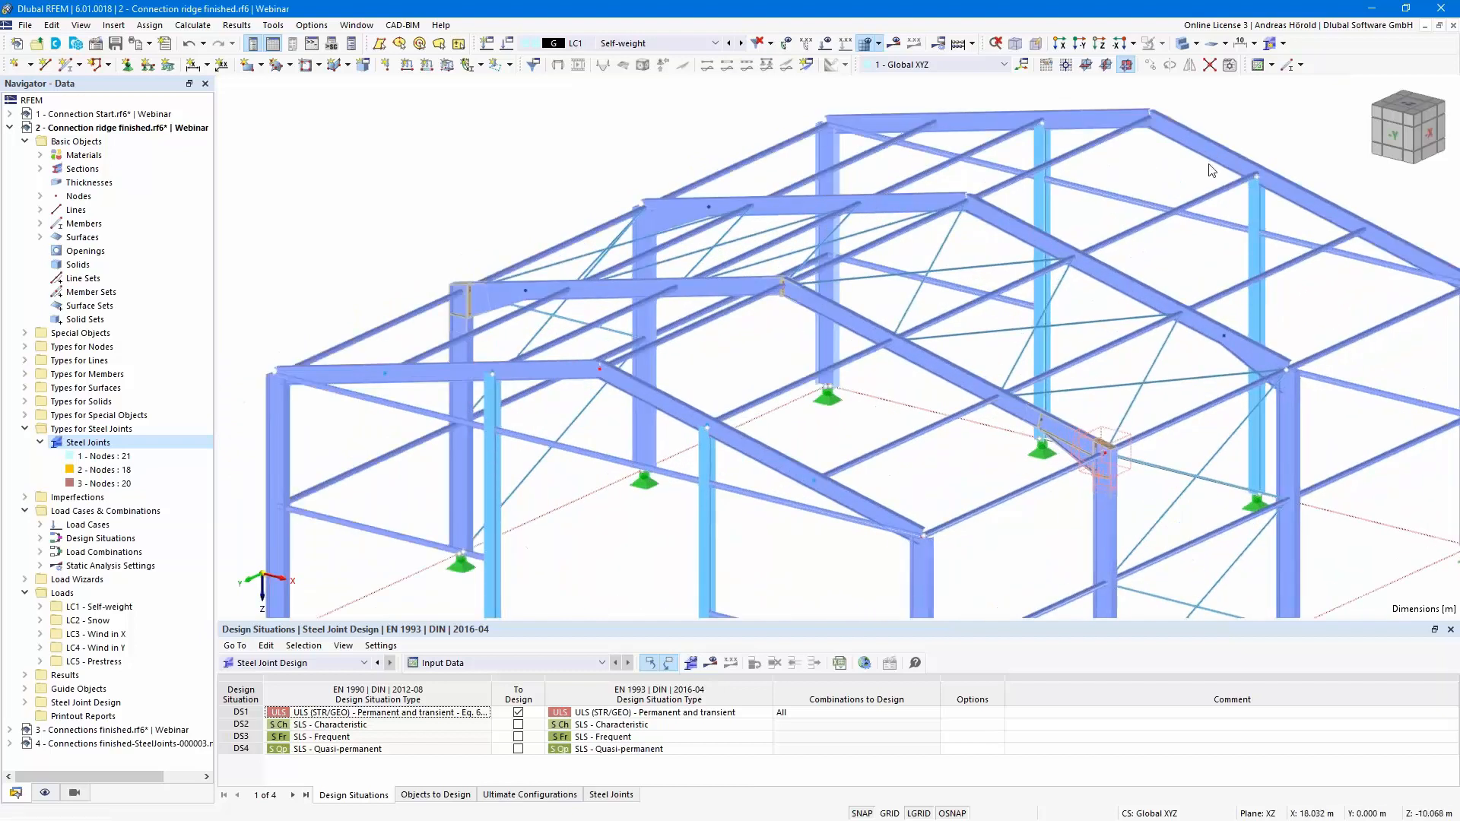
# Switch to the already open model "3 - Connections finished.rf6".
pyautogui.click(1269, 45)
pyautogui.click(357, 25)
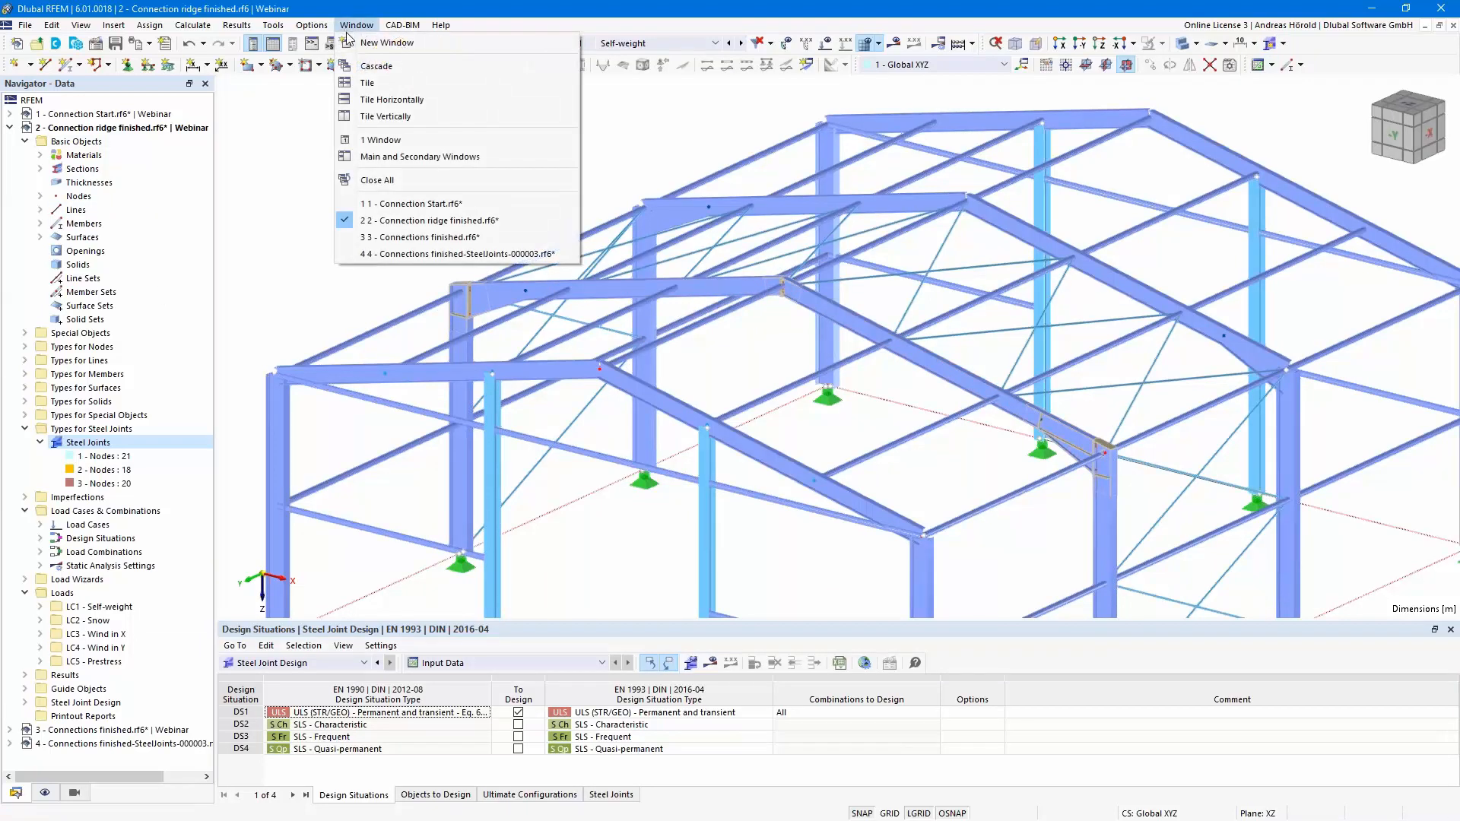
pyautogui.click(441, 237)
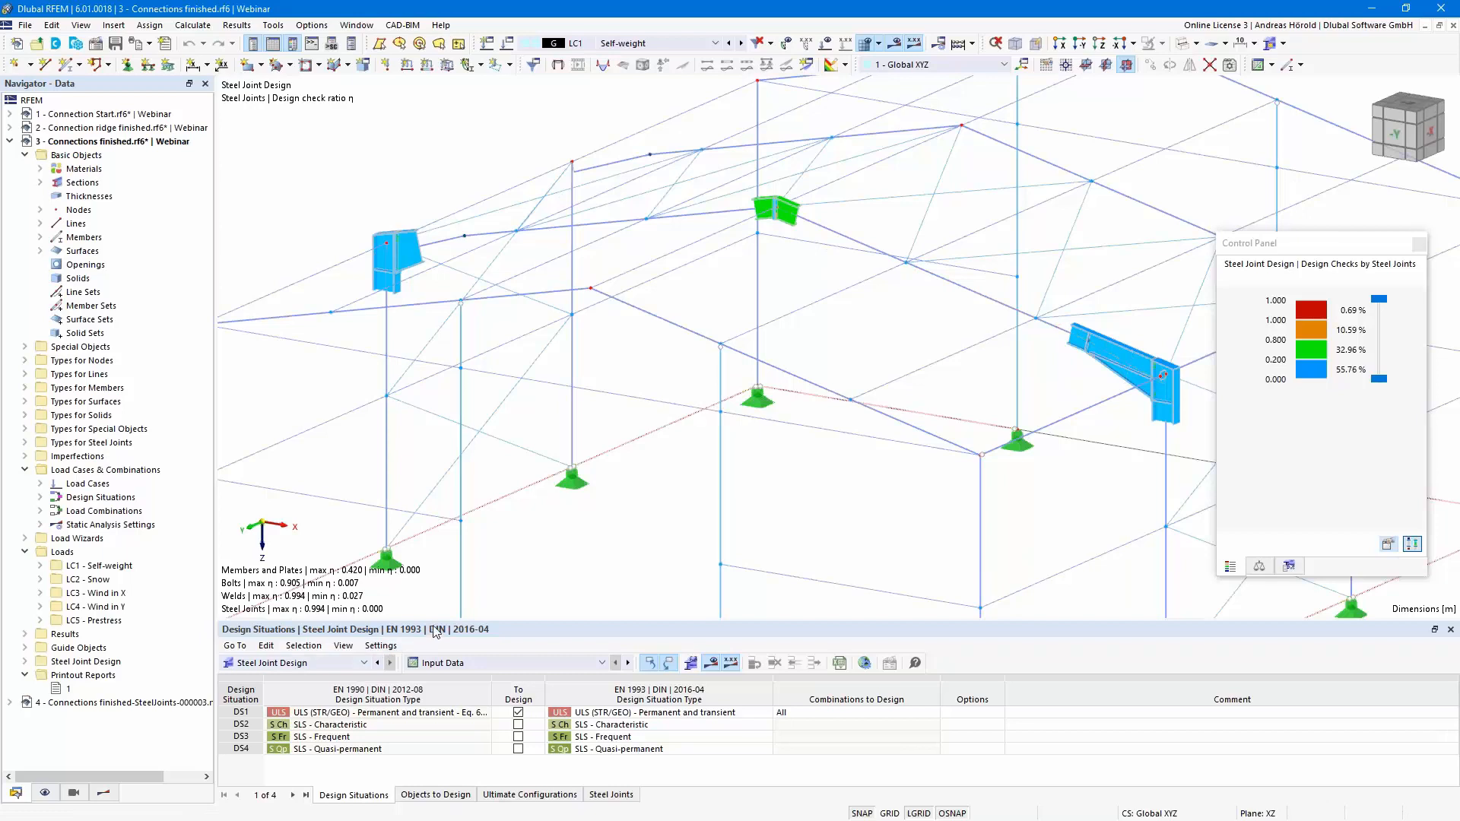
# Enlarge the Steel Joint Design table area and display the Stress-Strain Analysis results.
pyautogui.moveTo(435, 621); pyautogui.dragTo(433, 523)
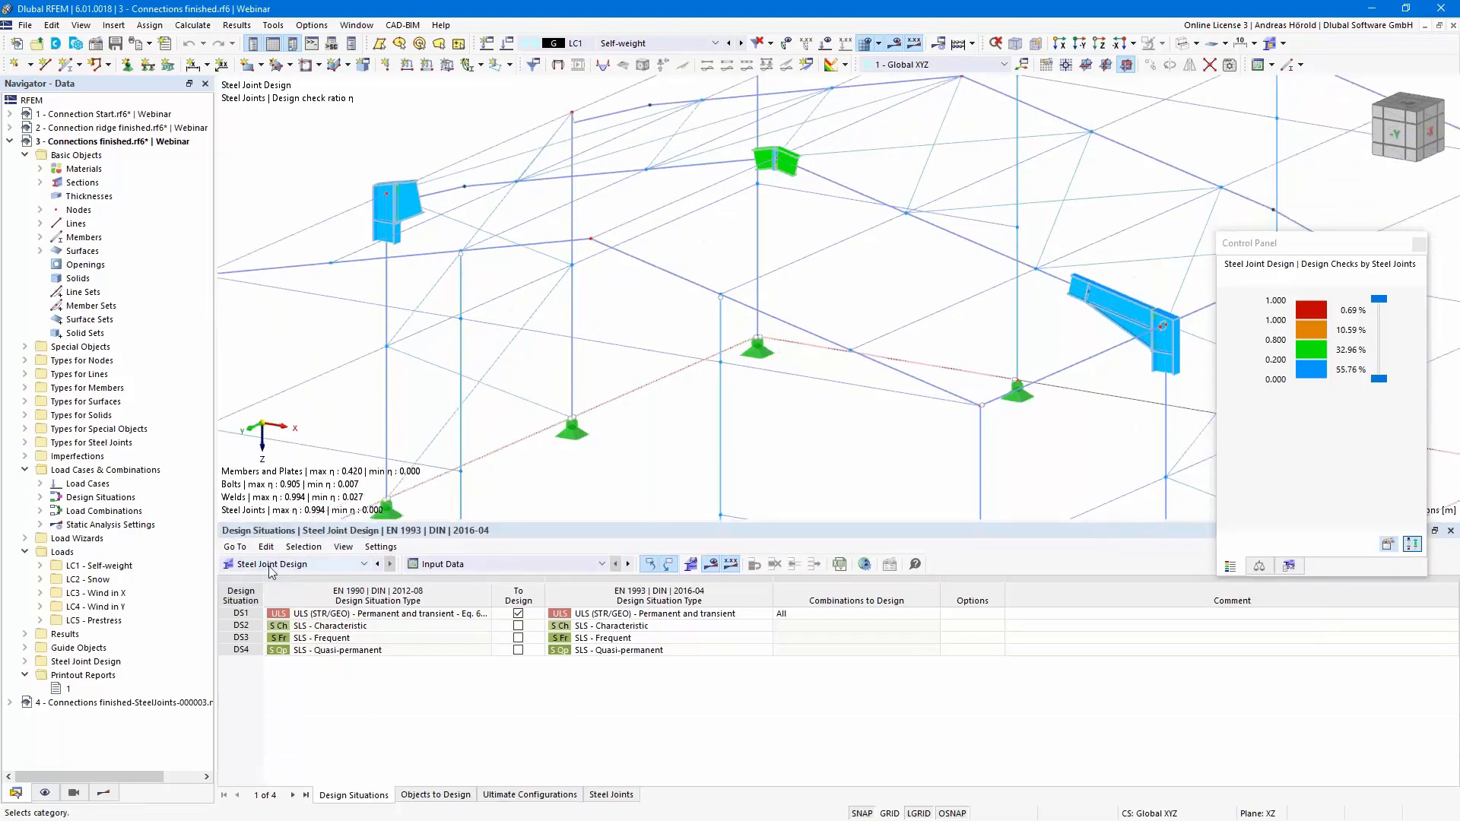
pyautogui.click(495, 568)
pyautogui.click(494, 590)
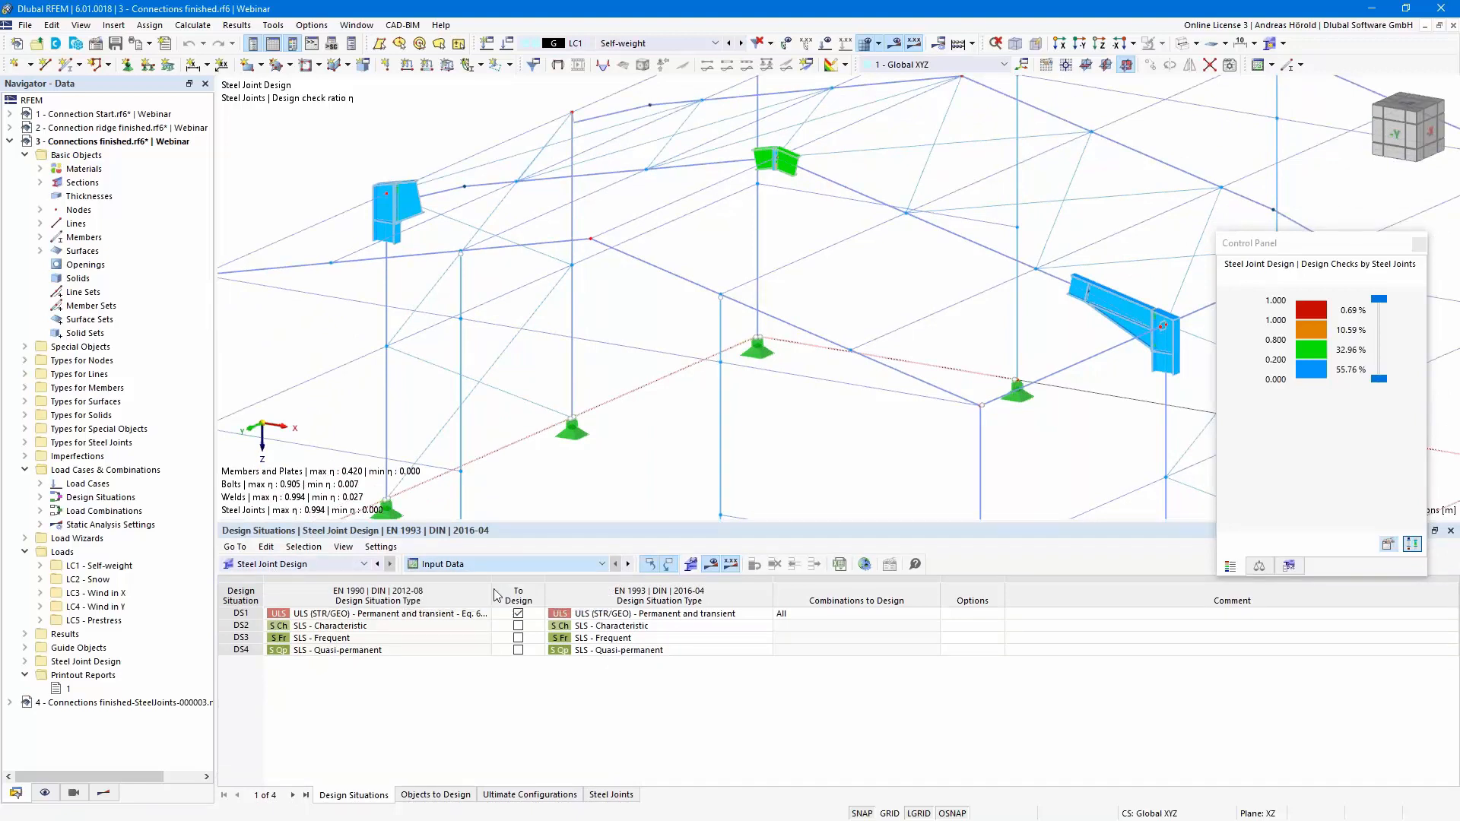
pyautogui.moveTo(686, 522); pyautogui.dragTo(687, 447)
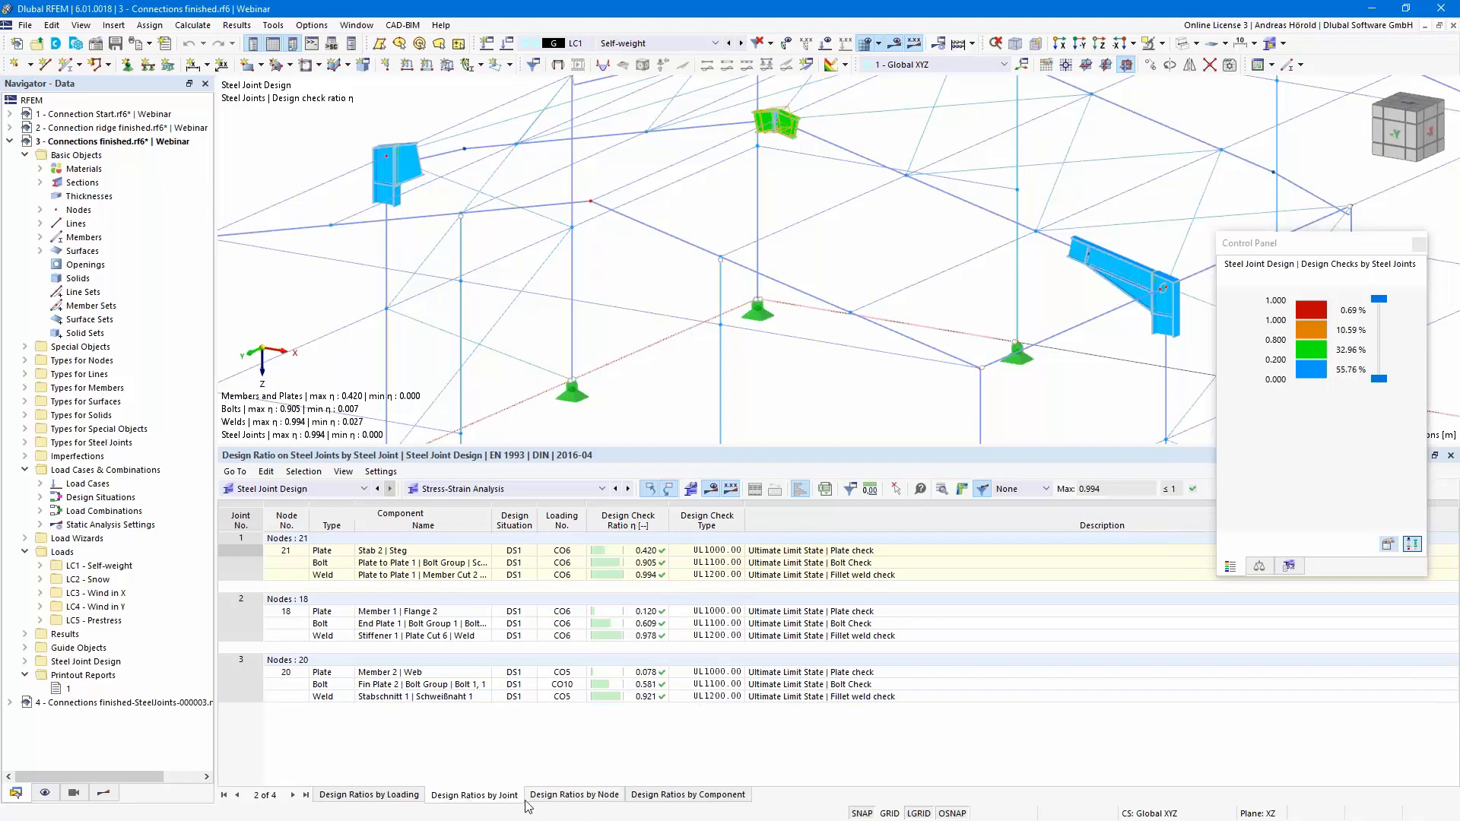
# Review the steel joint design ratios by loading through all load combinations, and the design ratios by node.
pyautogui.click(354, 797)
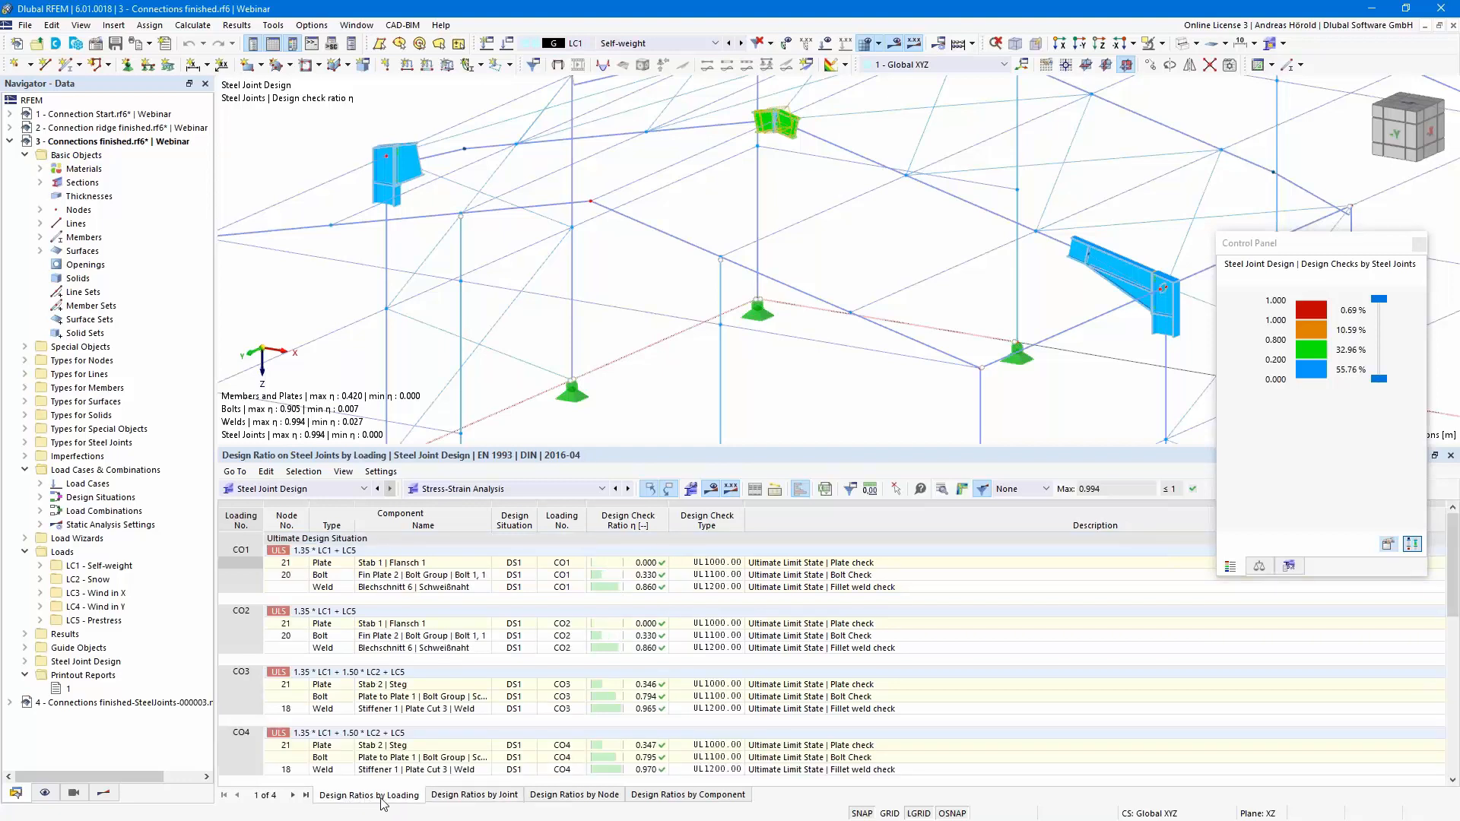
pyautogui.scroll(-6, 618, 682)
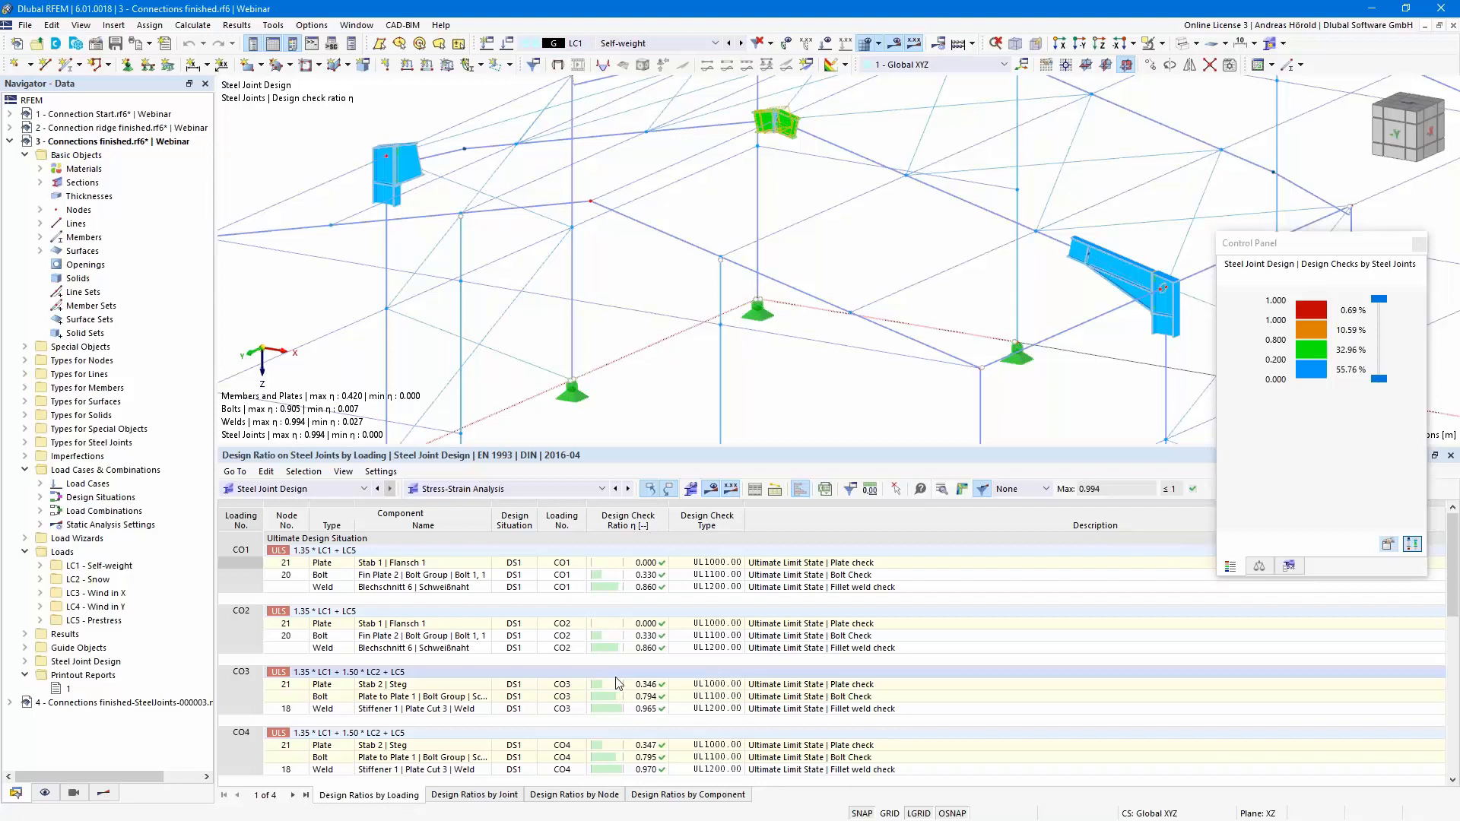
pyautogui.scroll(-4, 618, 682)
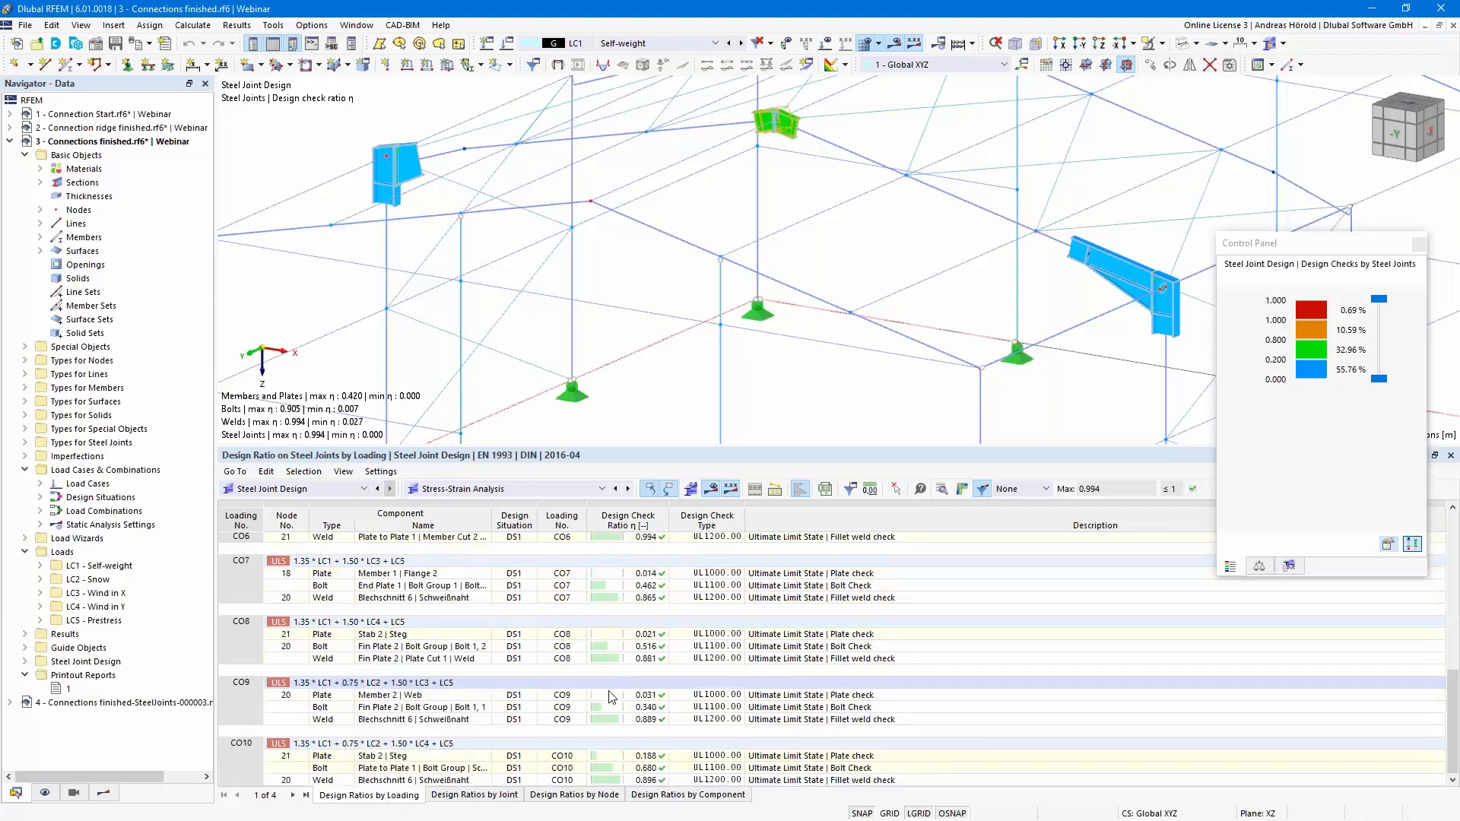
pyautogui.click(578, 795)
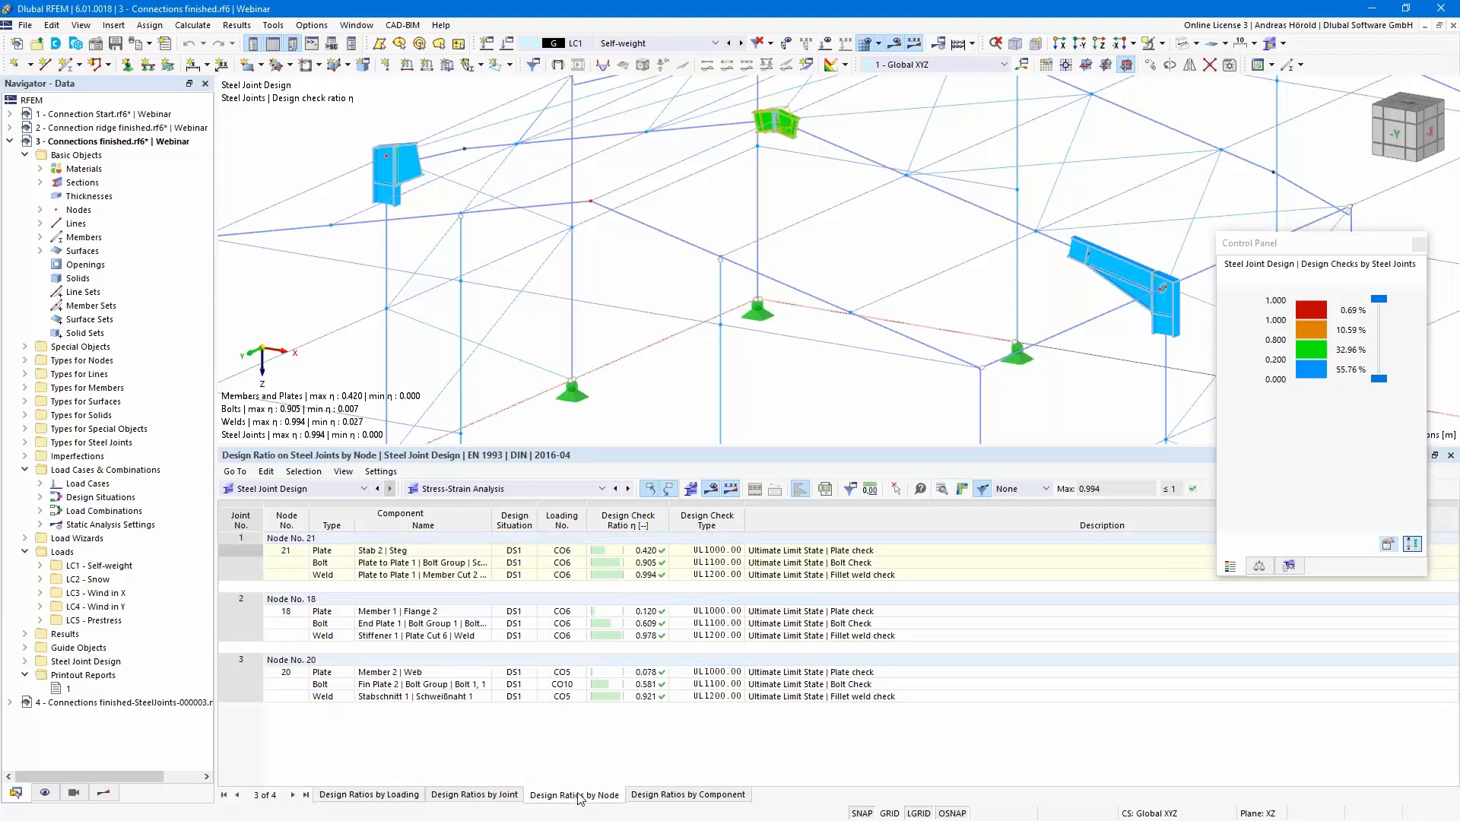
# Look through the design ratios by component for the plates, bolts and welds of the joints at nodes 21, 18 and 20.
pyautogui.click(679, 796)
pyautogui.scroll(-15, 673, 669)
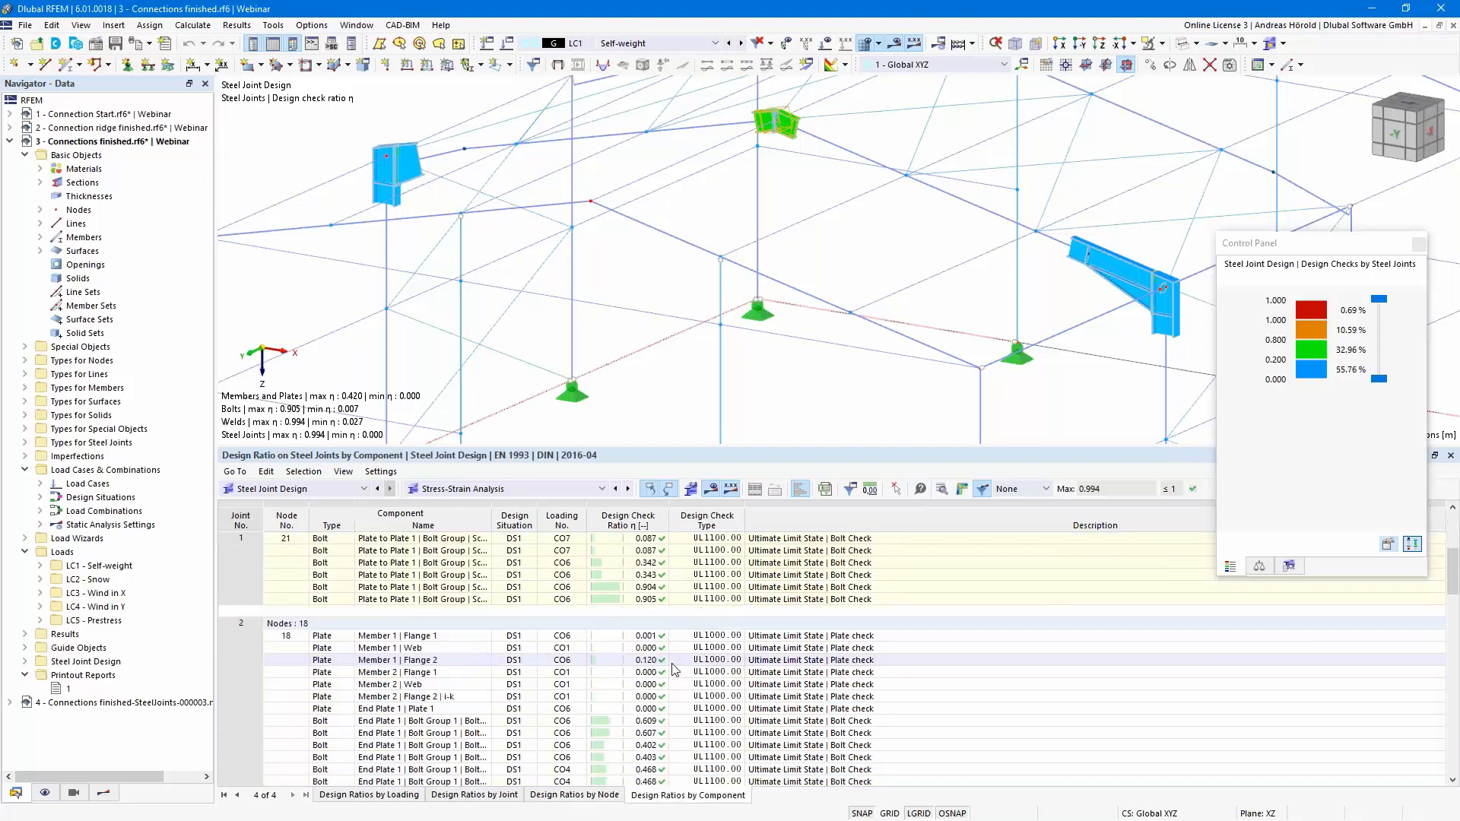
pyautogui.scroll(-5, 672, 666)
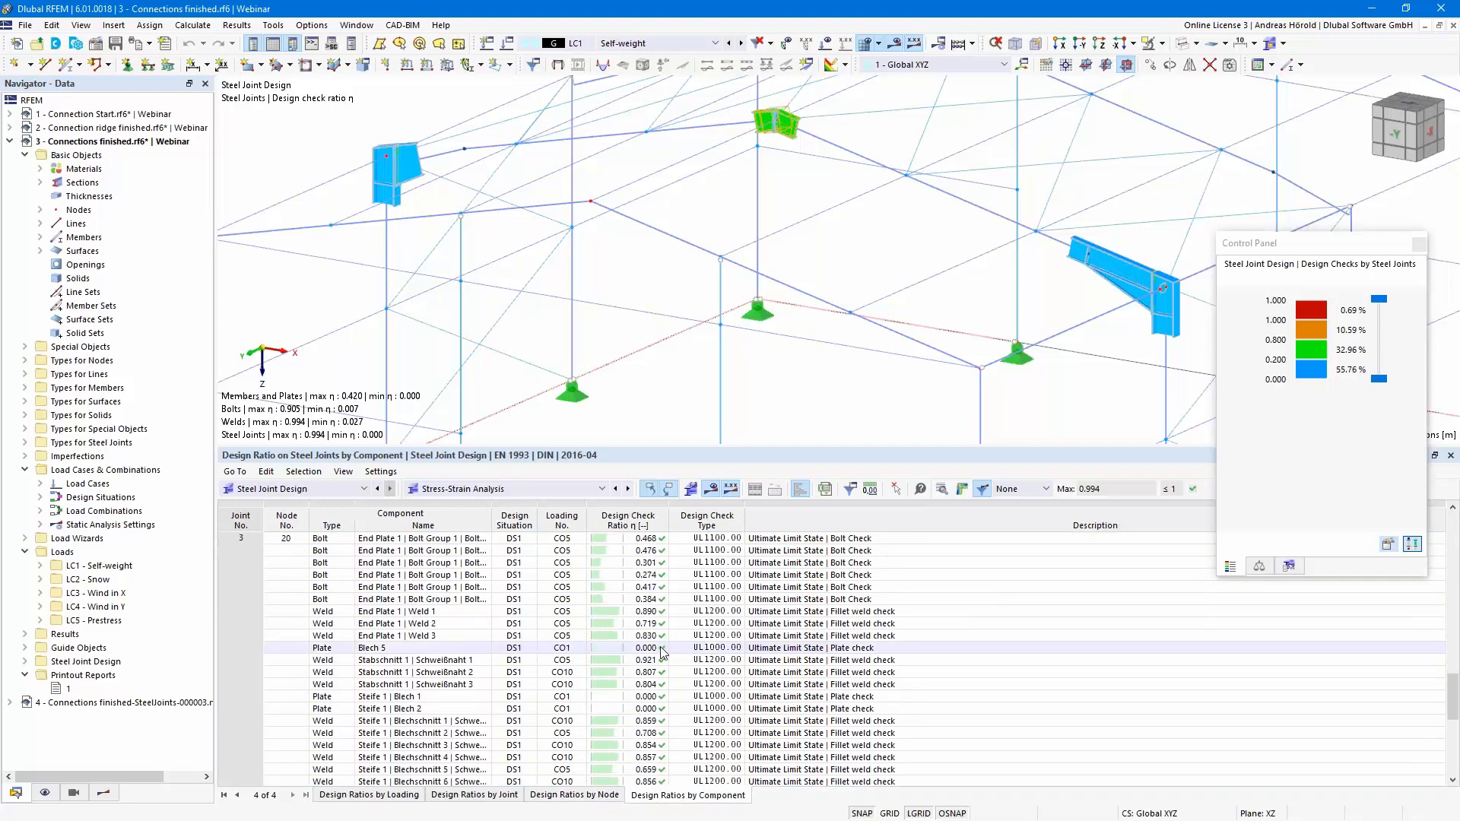
pyautogui.scroll(10, 653, 660)
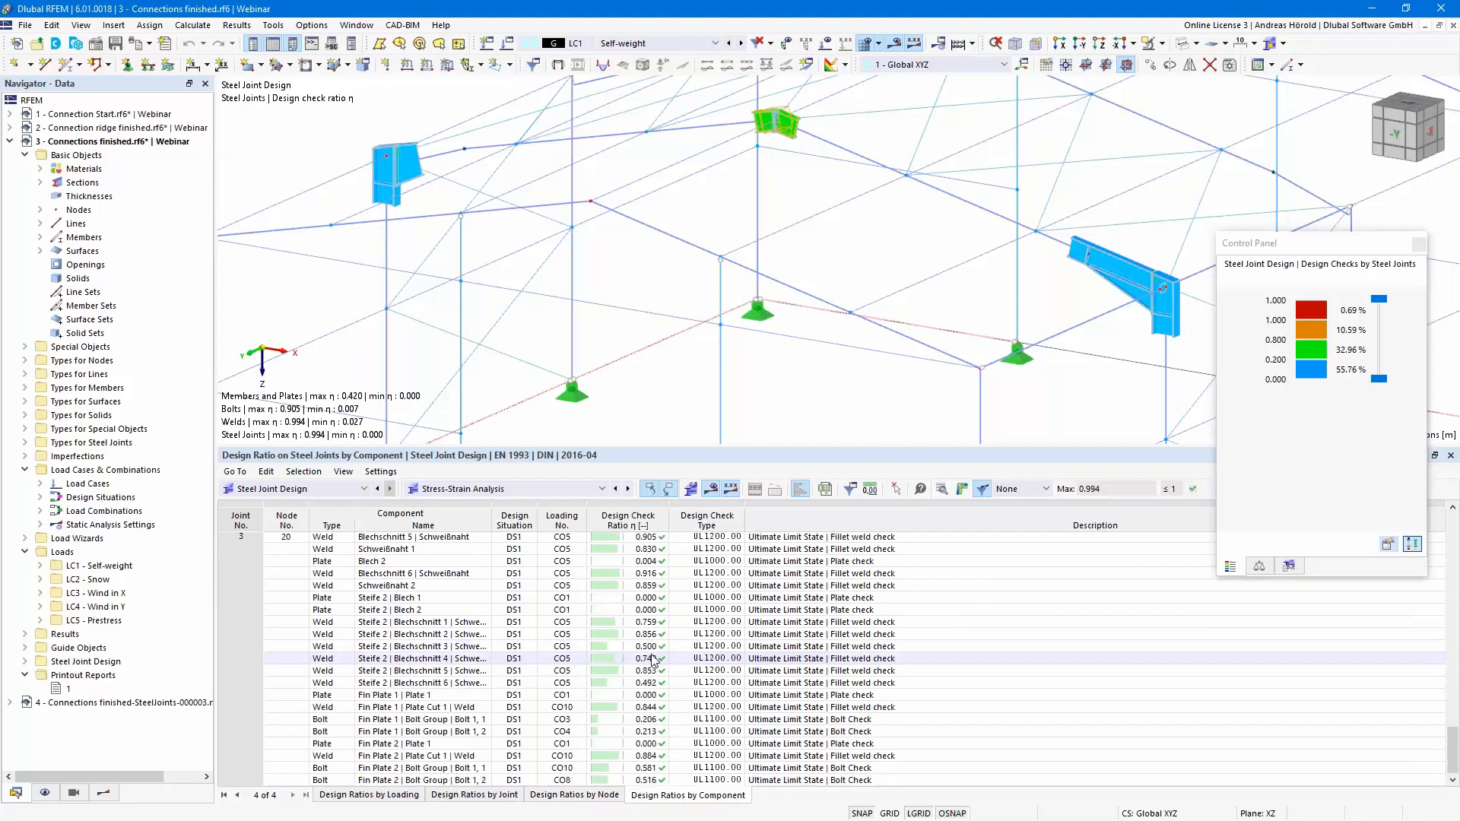
pyautogui.scroll(-8, 653, 660)
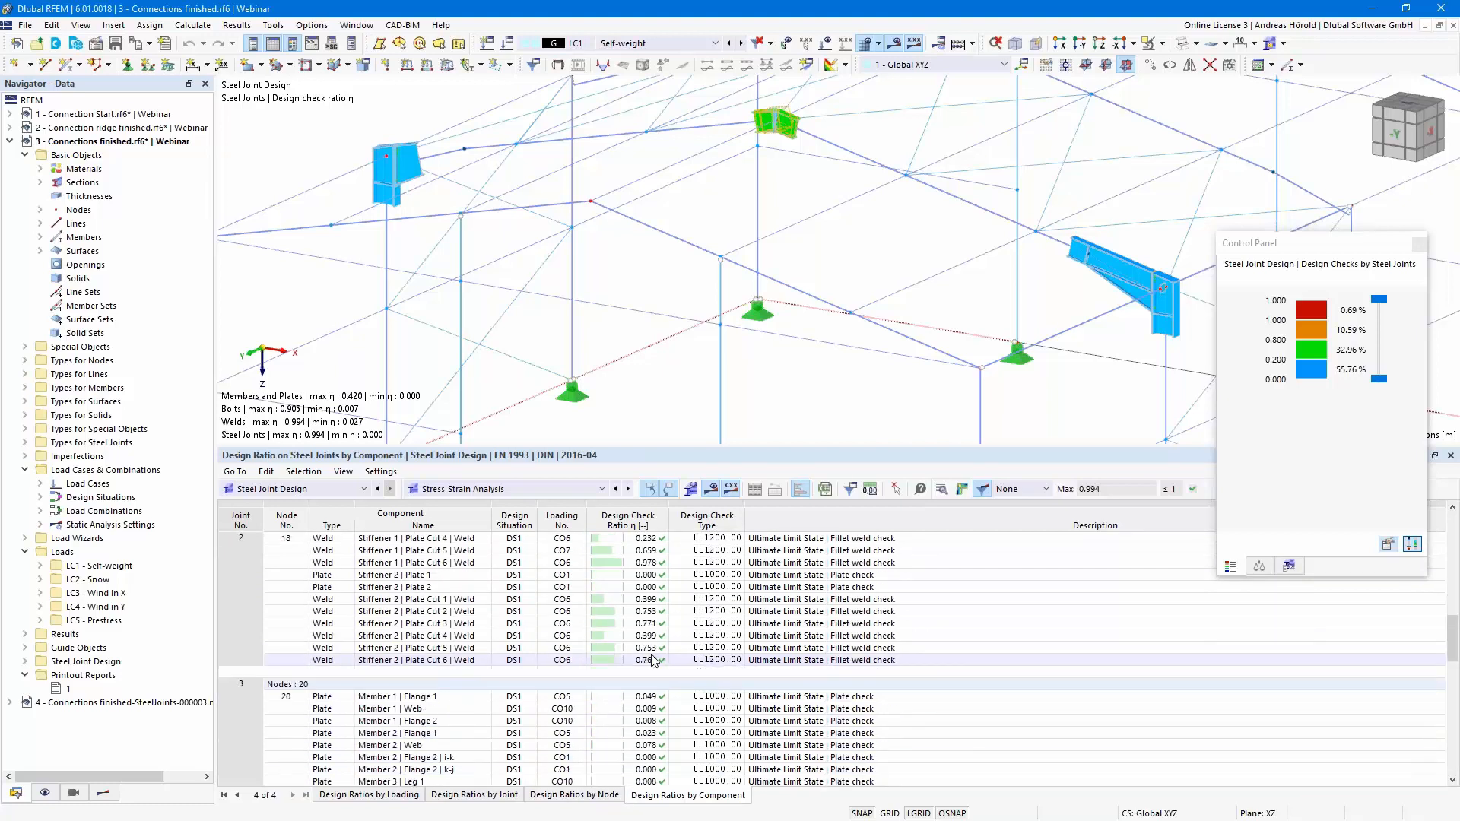
pyautogui.scroll(1, 652, 660)
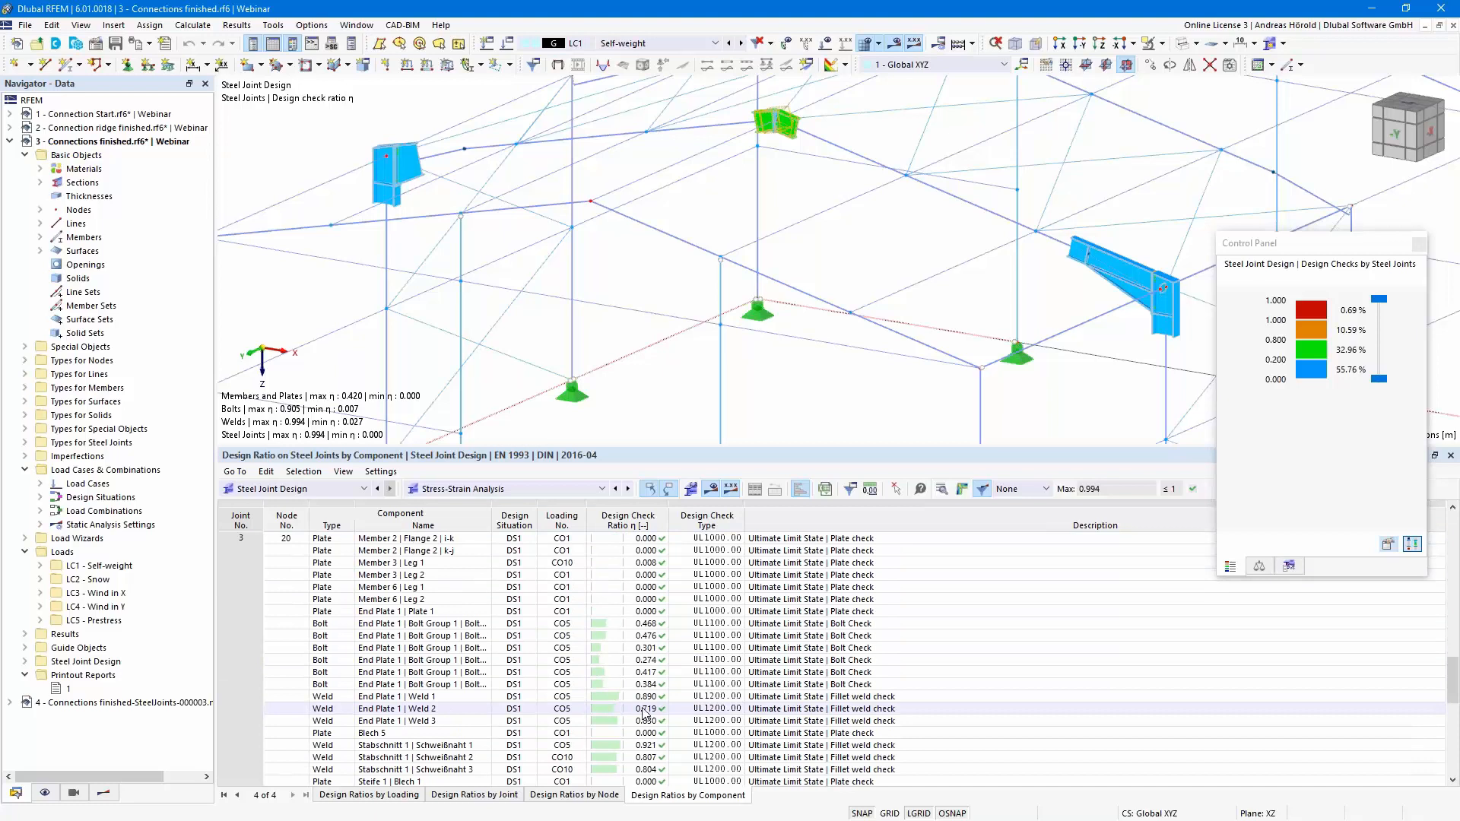
# Examine the design check details of End Plate 1 | Weld 2, Weld 3 and Stabschnitt 1 | Schweißnaht 1 at node 20, with both stress checks expanded.
pyautogui.click(644, 709)
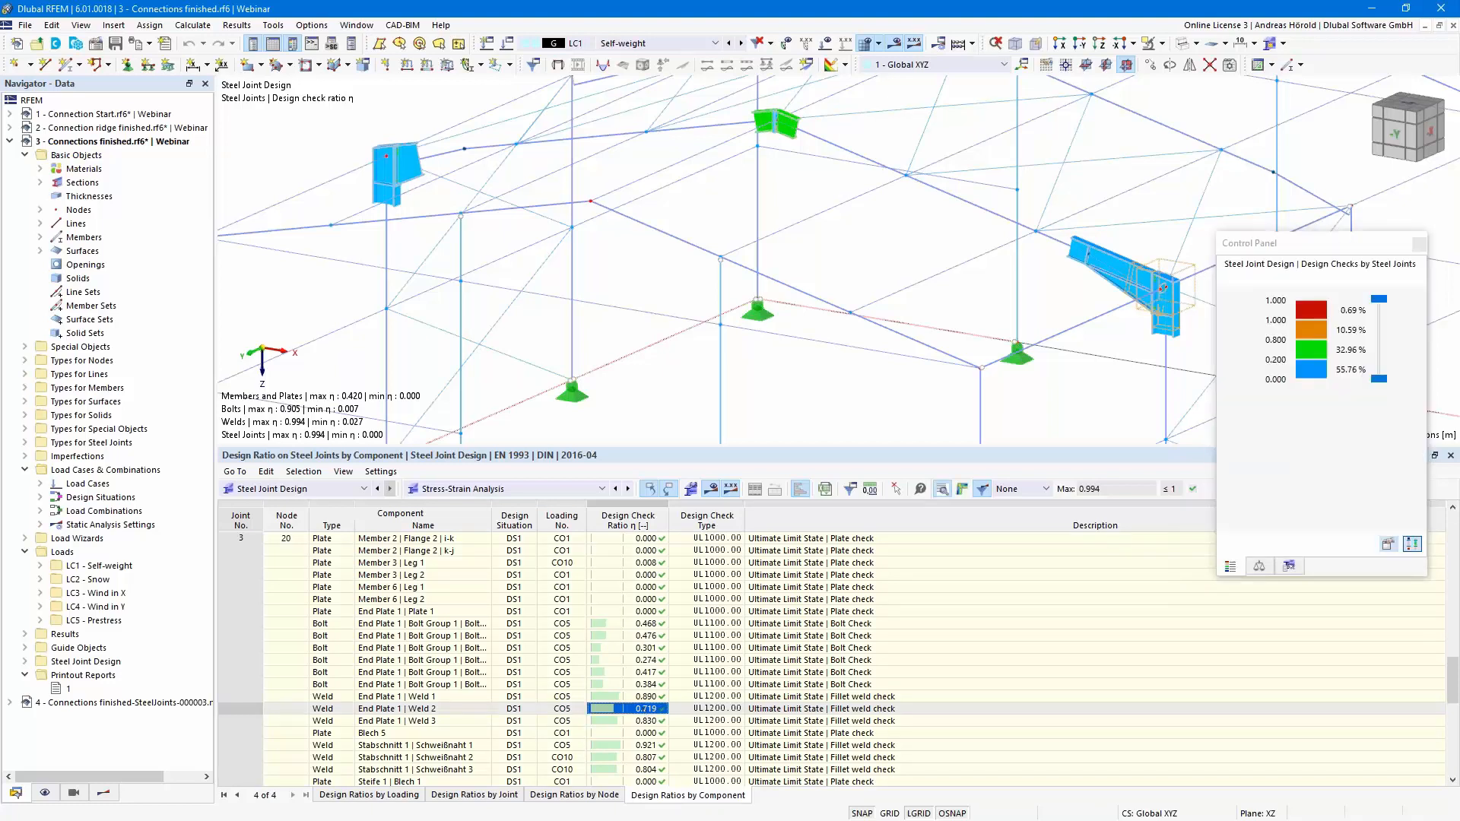
pyautogui.click(941, 488)
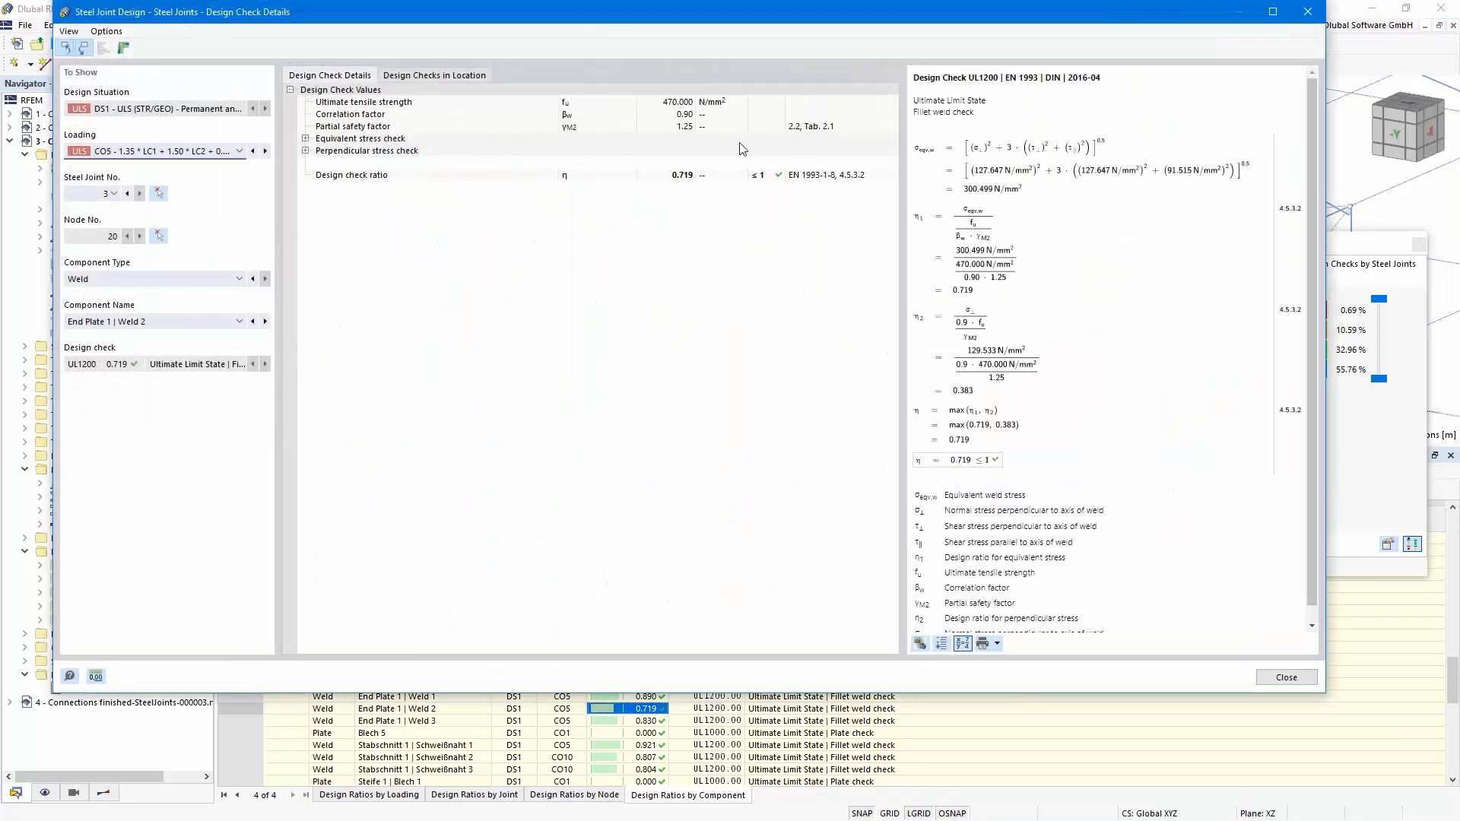
pyautogui.click(305, 138)
pyautogui.click(305, 224)
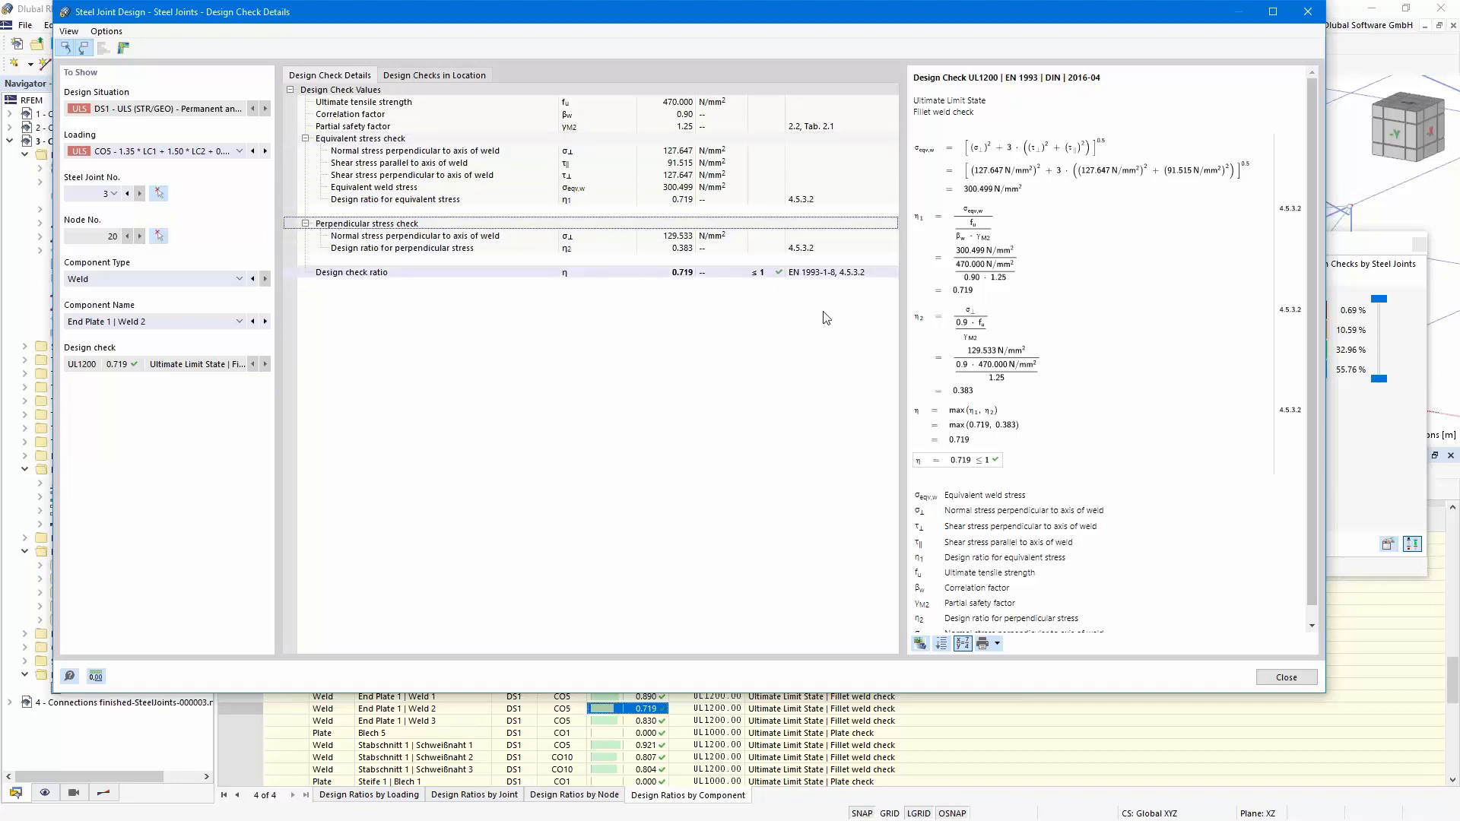
pyautogui.scroll(-1, 1058, 449)
pyautogui.scroll(1, 984, 450)
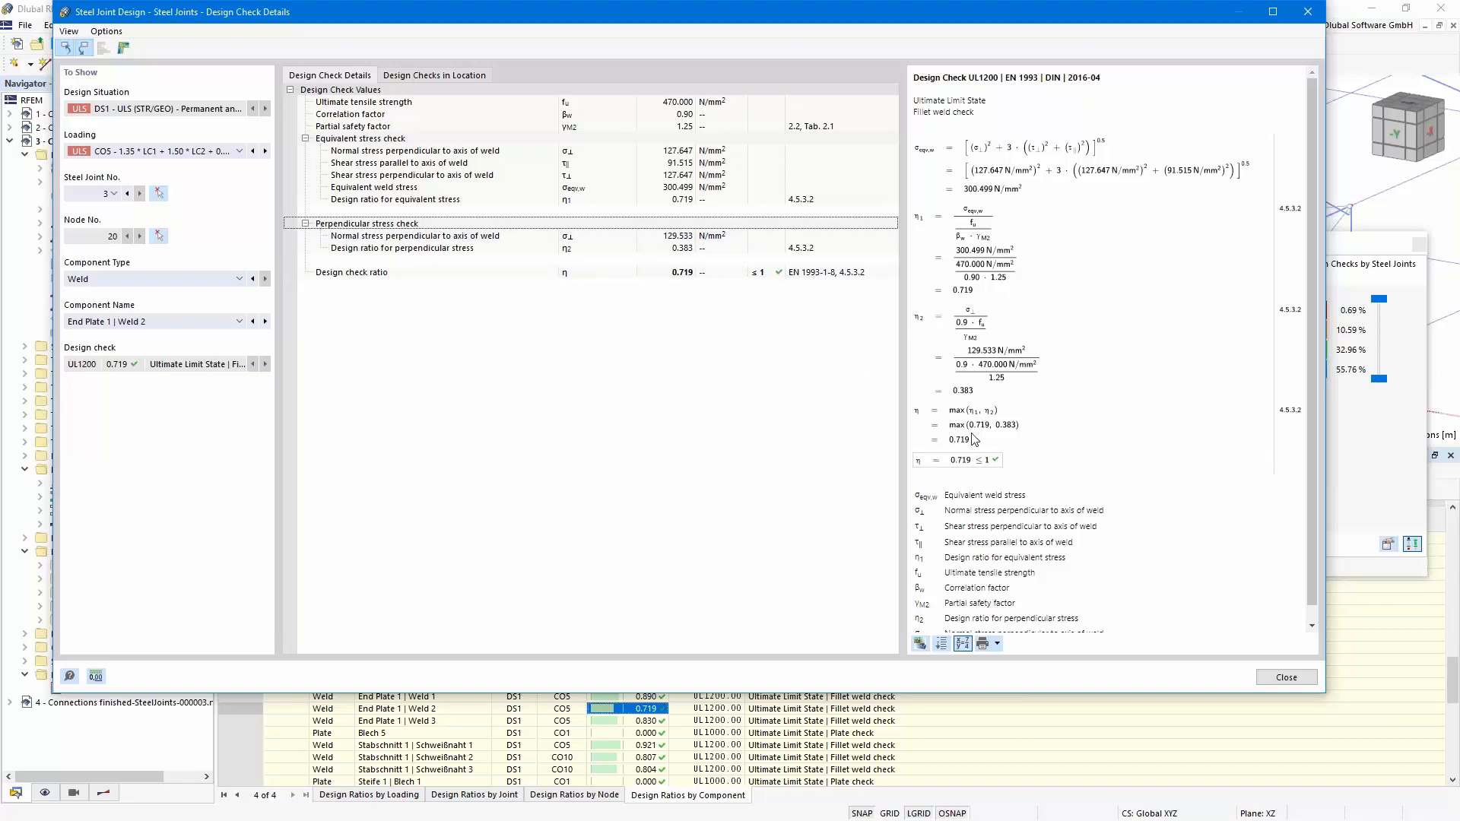
pyautogui.click(644, 722)
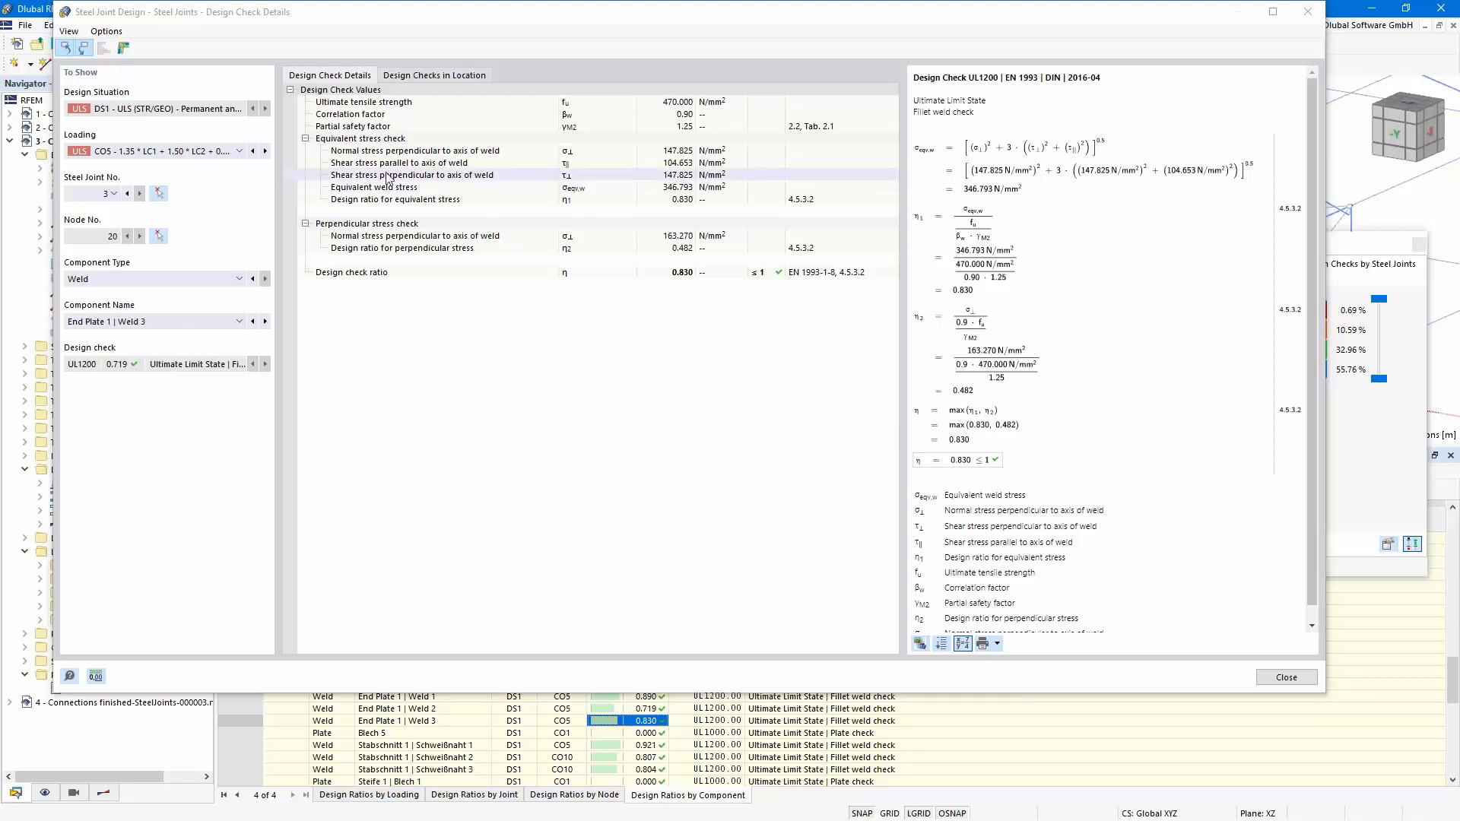
pyautogui.click(652, 746)
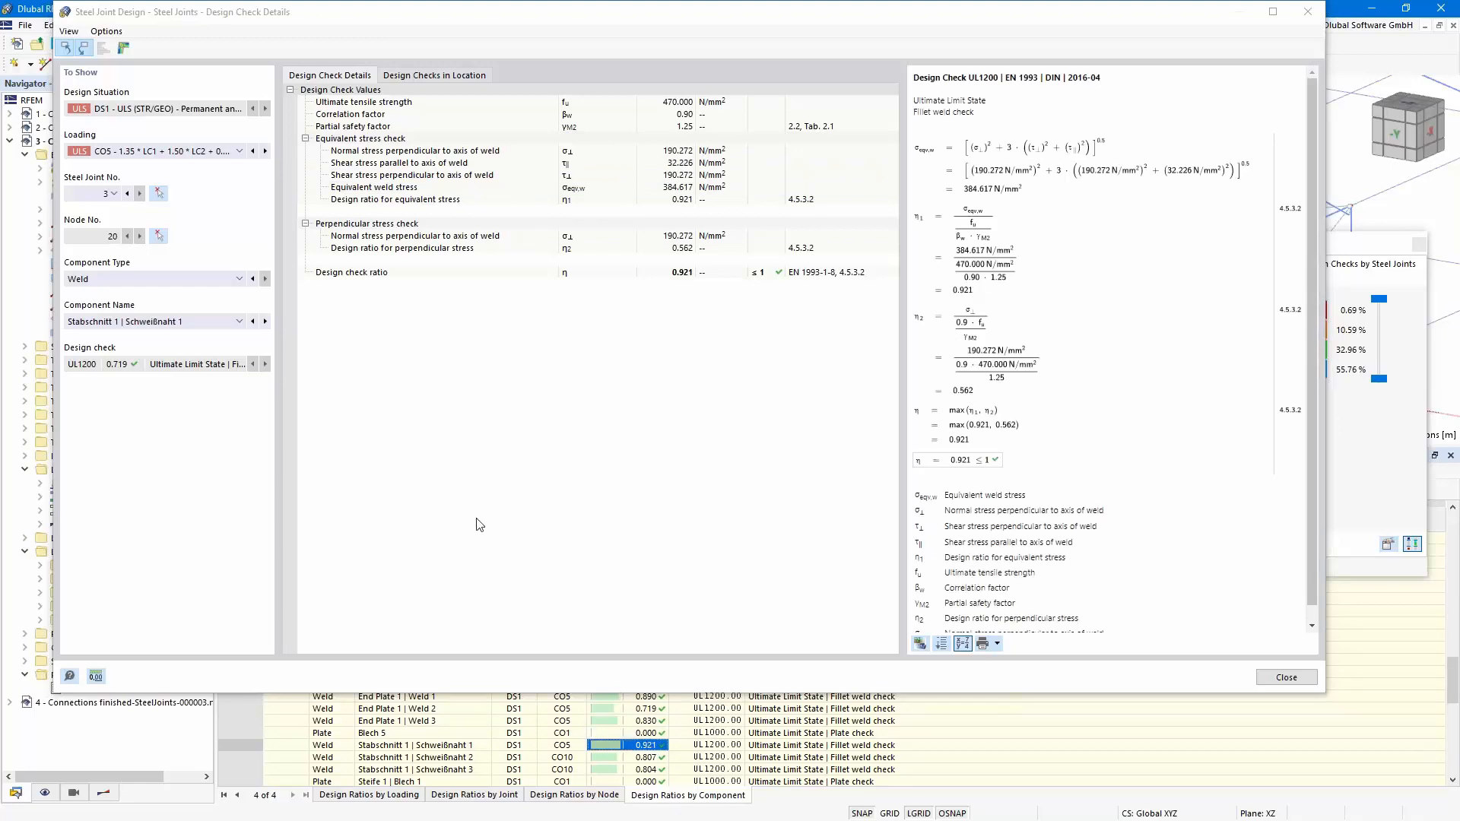
# Open the graphical results of the steel joint at node 20 and look through its list of members, plates, bolts and welds.
pyautogui.click(122, 48)
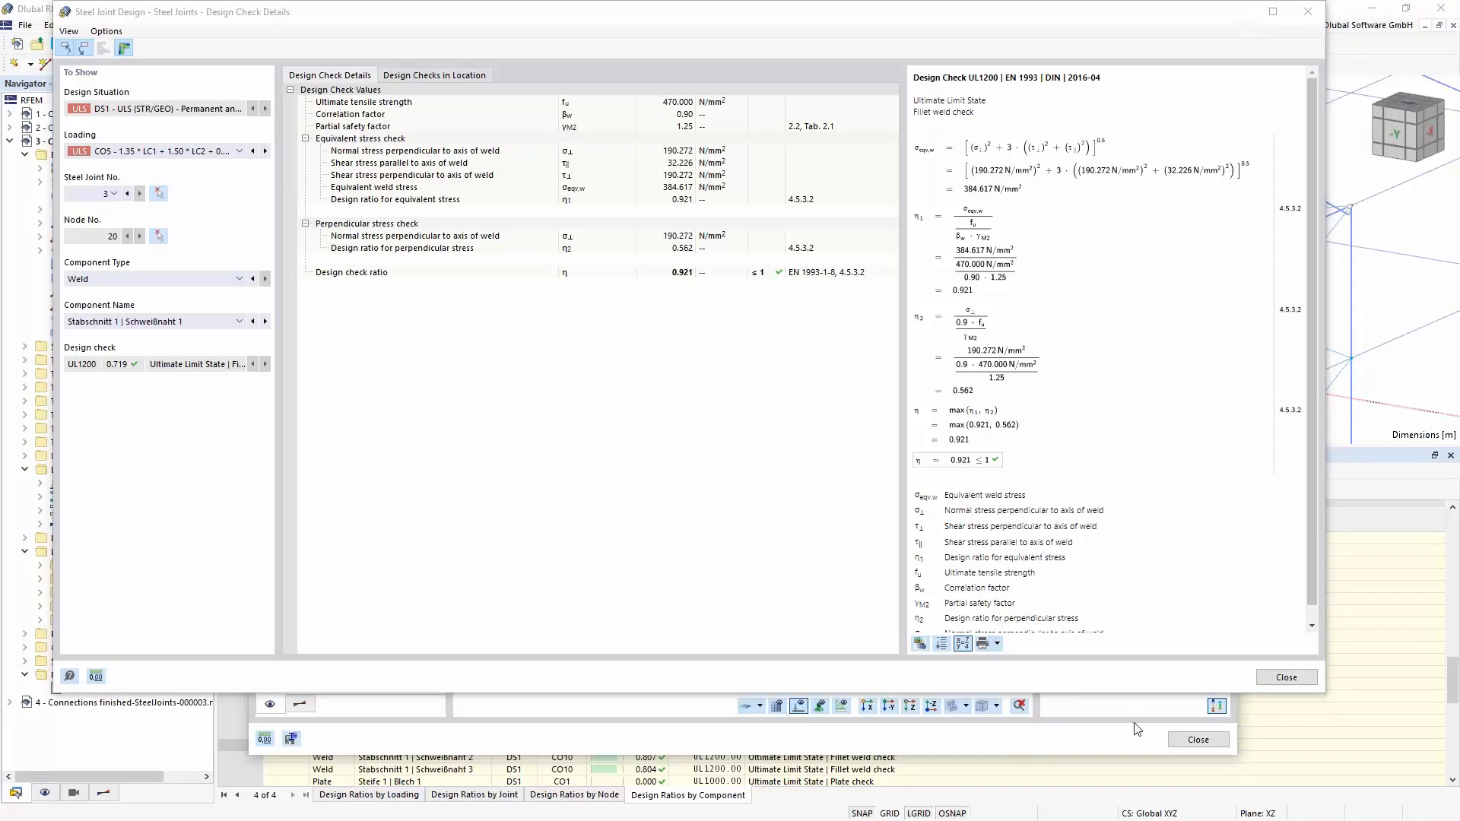
pyautogui.moveTo(1059, 15); pyautogui.dragTo(0, 167)
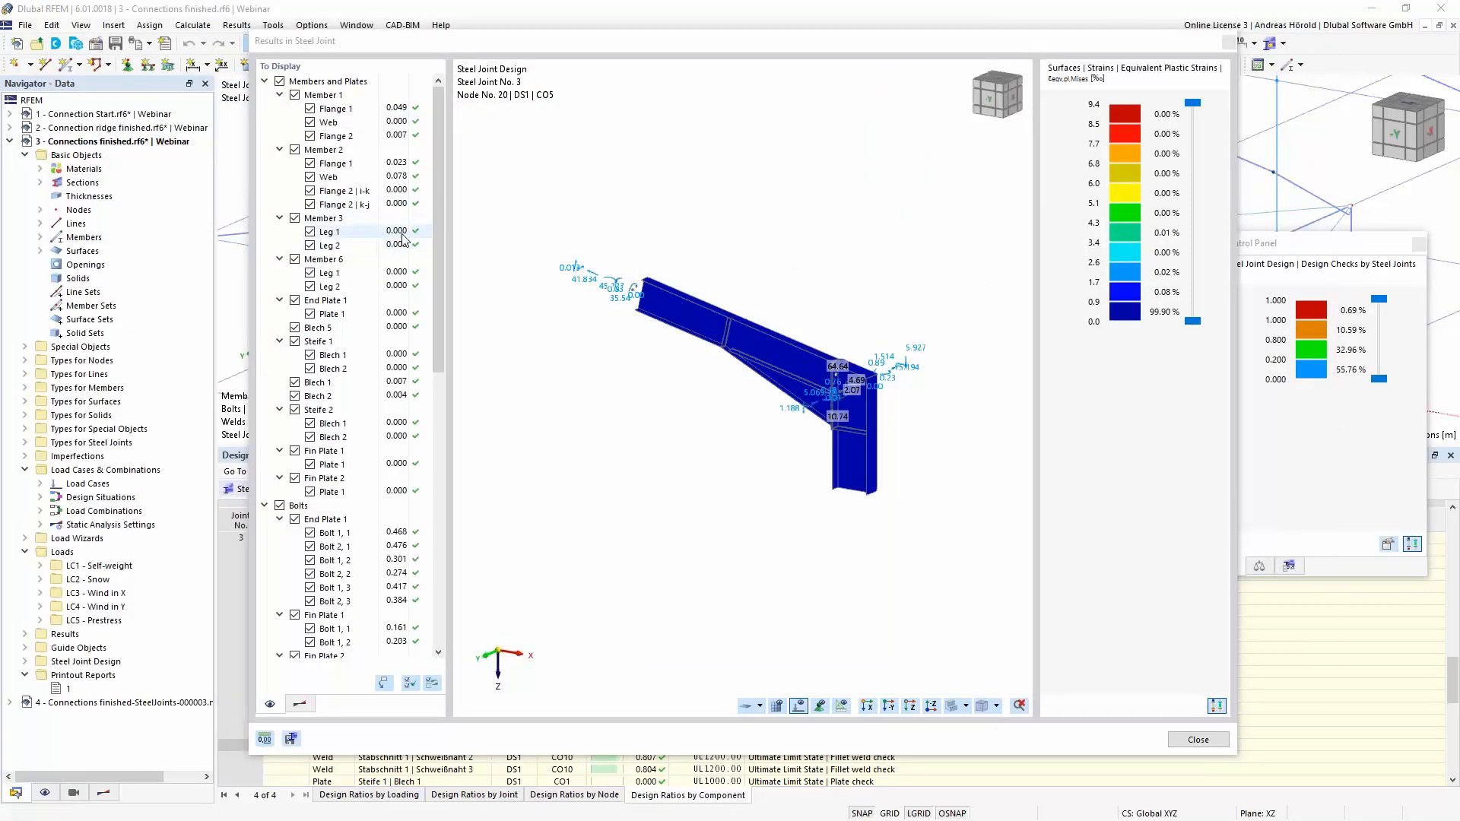
pyautogui.scroll(-2, 402, 240)
pyautogui.scroll(2, 402, 241)
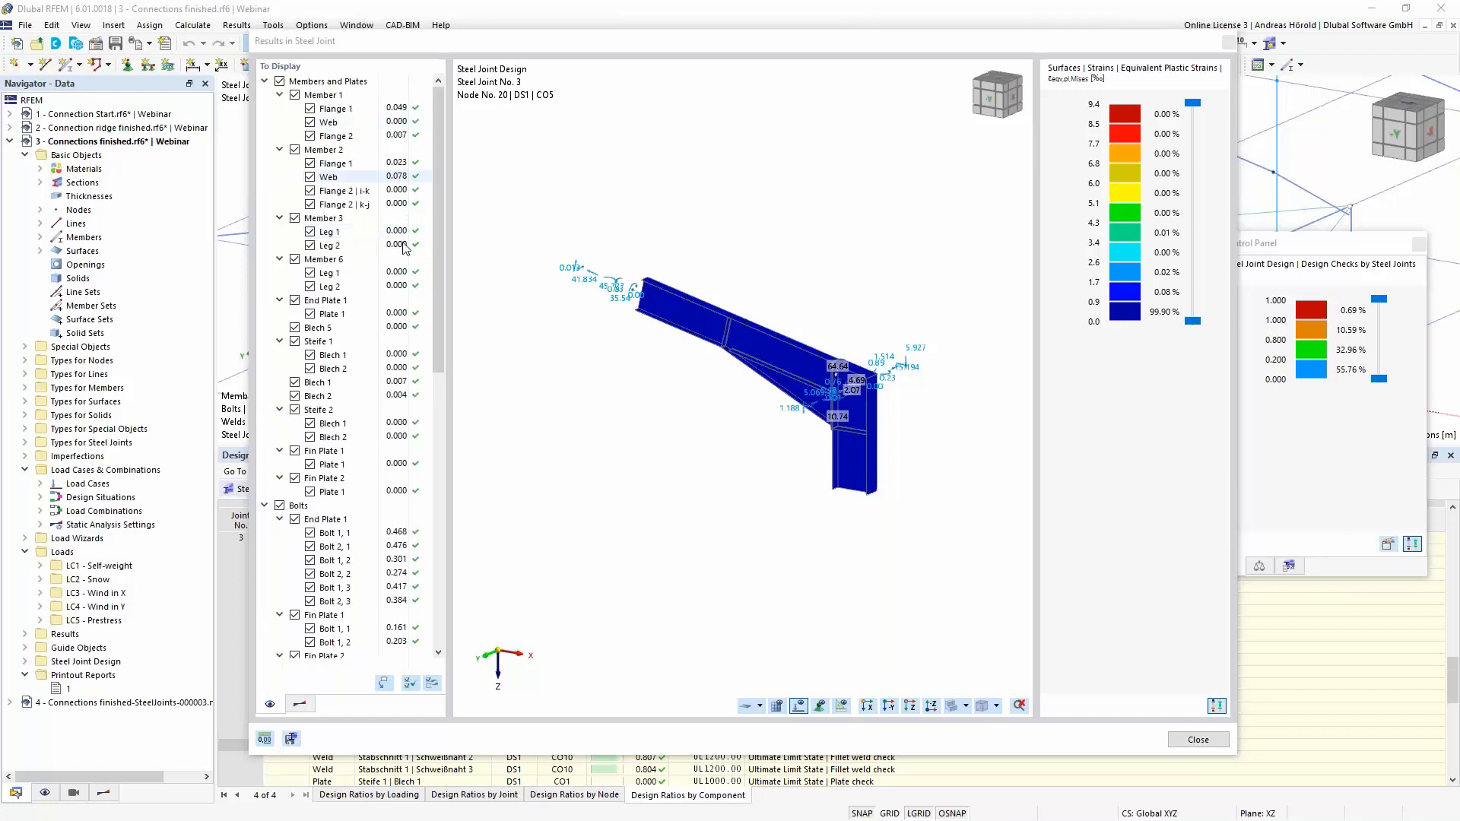
pyautogui.scroll(-13, 402, 465)
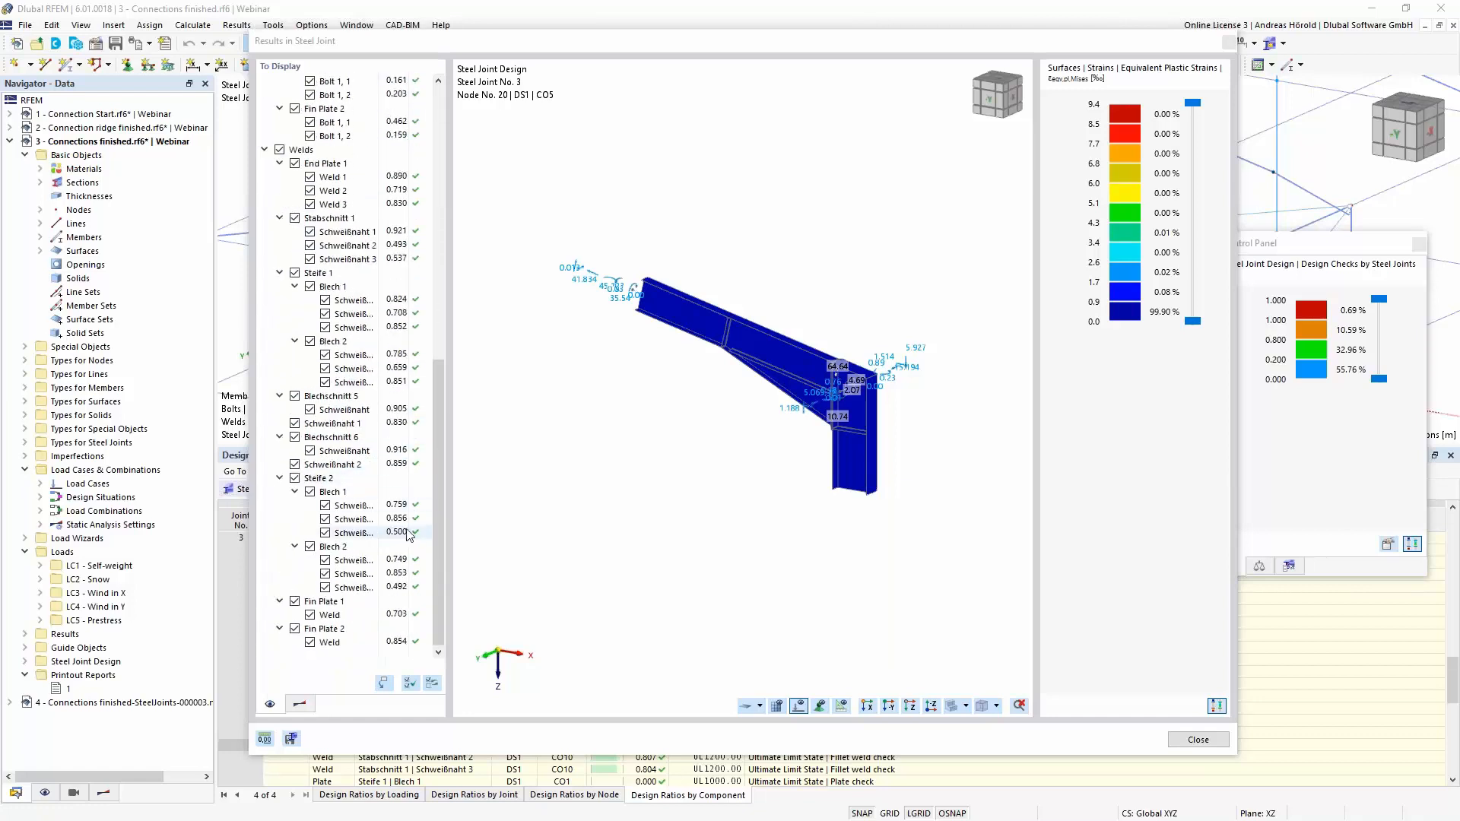
pyautogui.scroll(13, 397, 448)
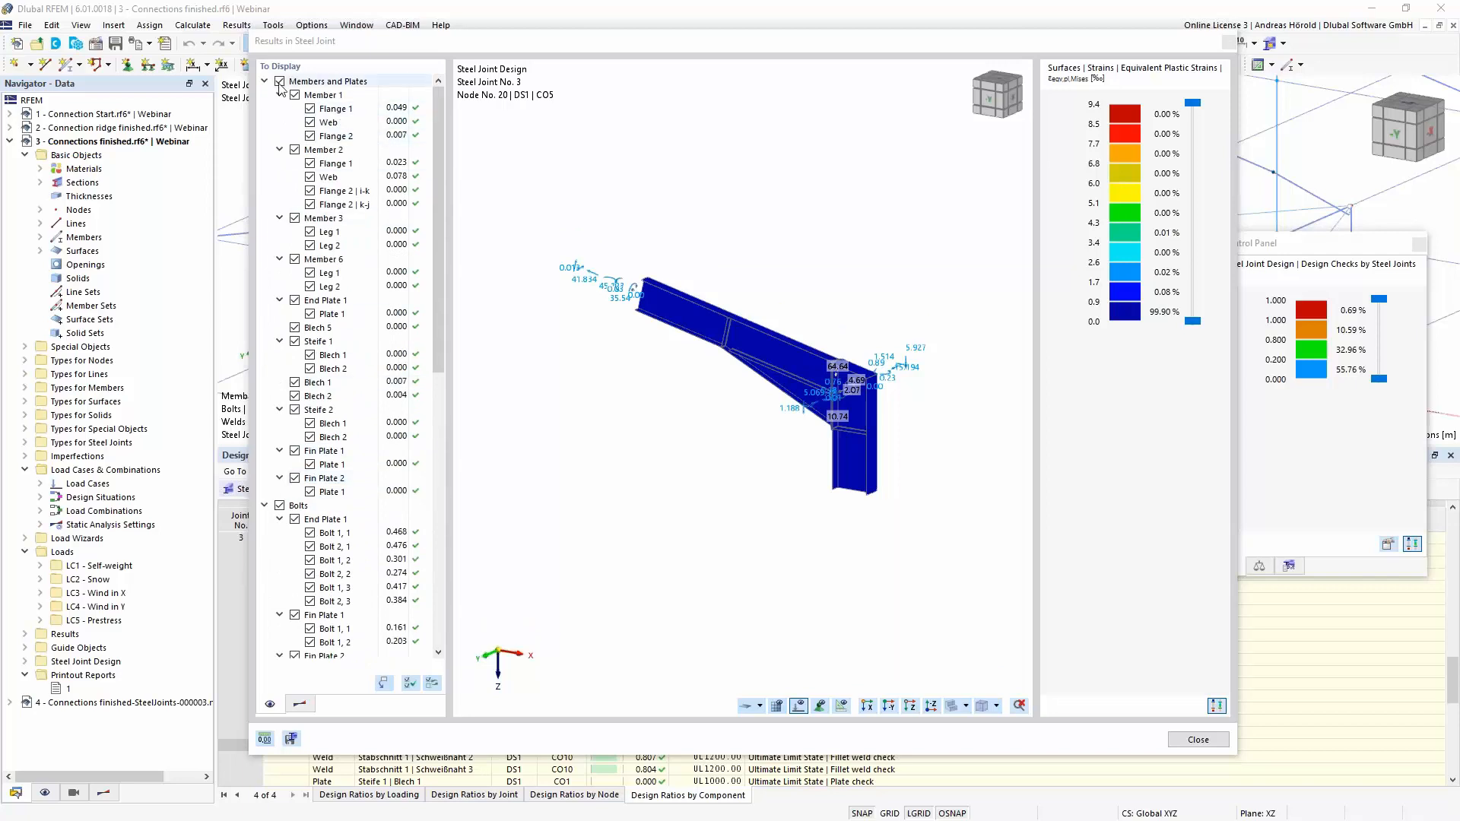
# Hide the members and plates of the joint at node 20, inspect the remaining bolts and welds, and close the joint results.
pyautogui.click(280, 81)
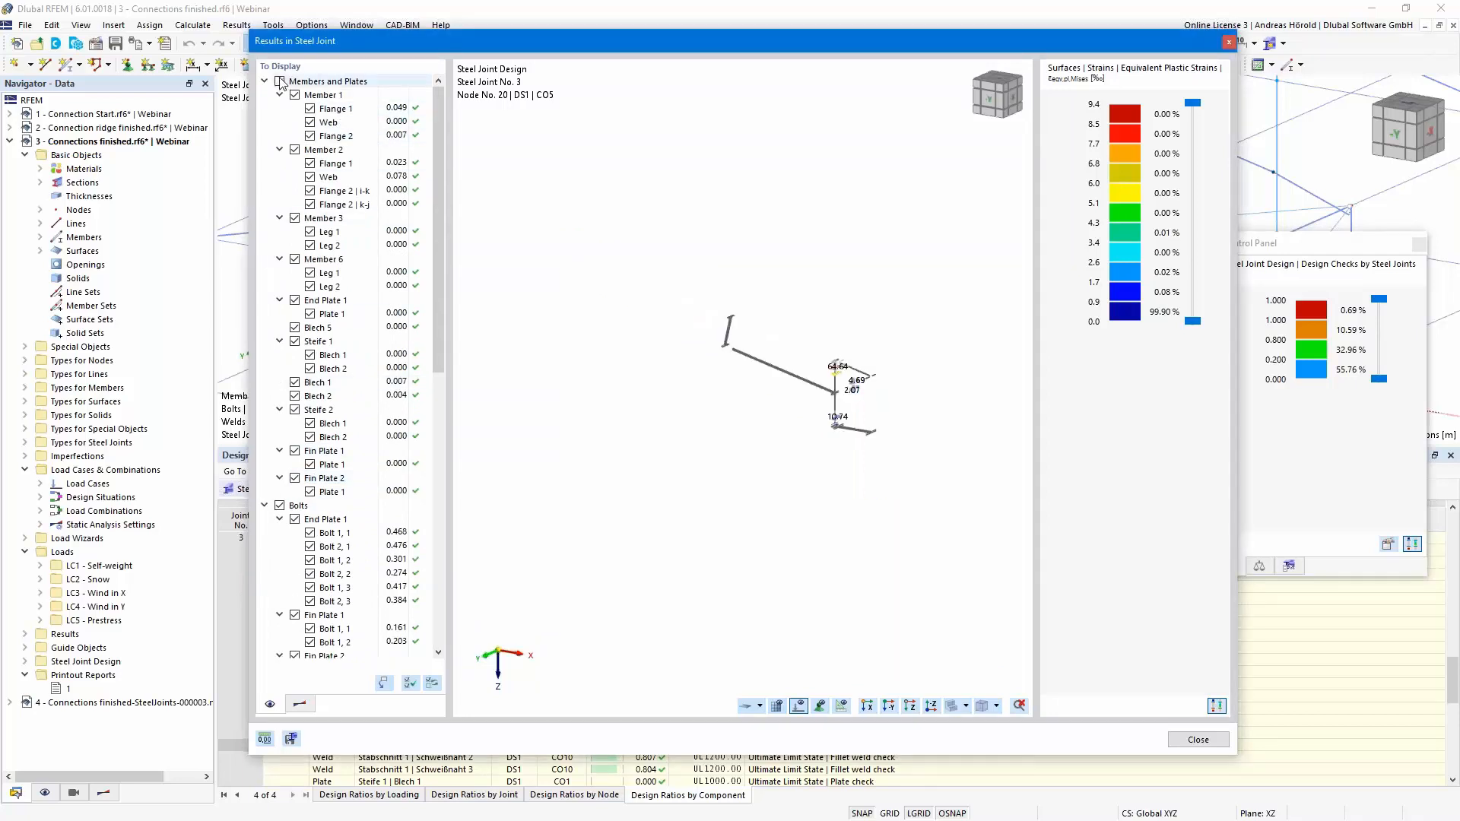
pyautogui.scroll(6, 837, 396)
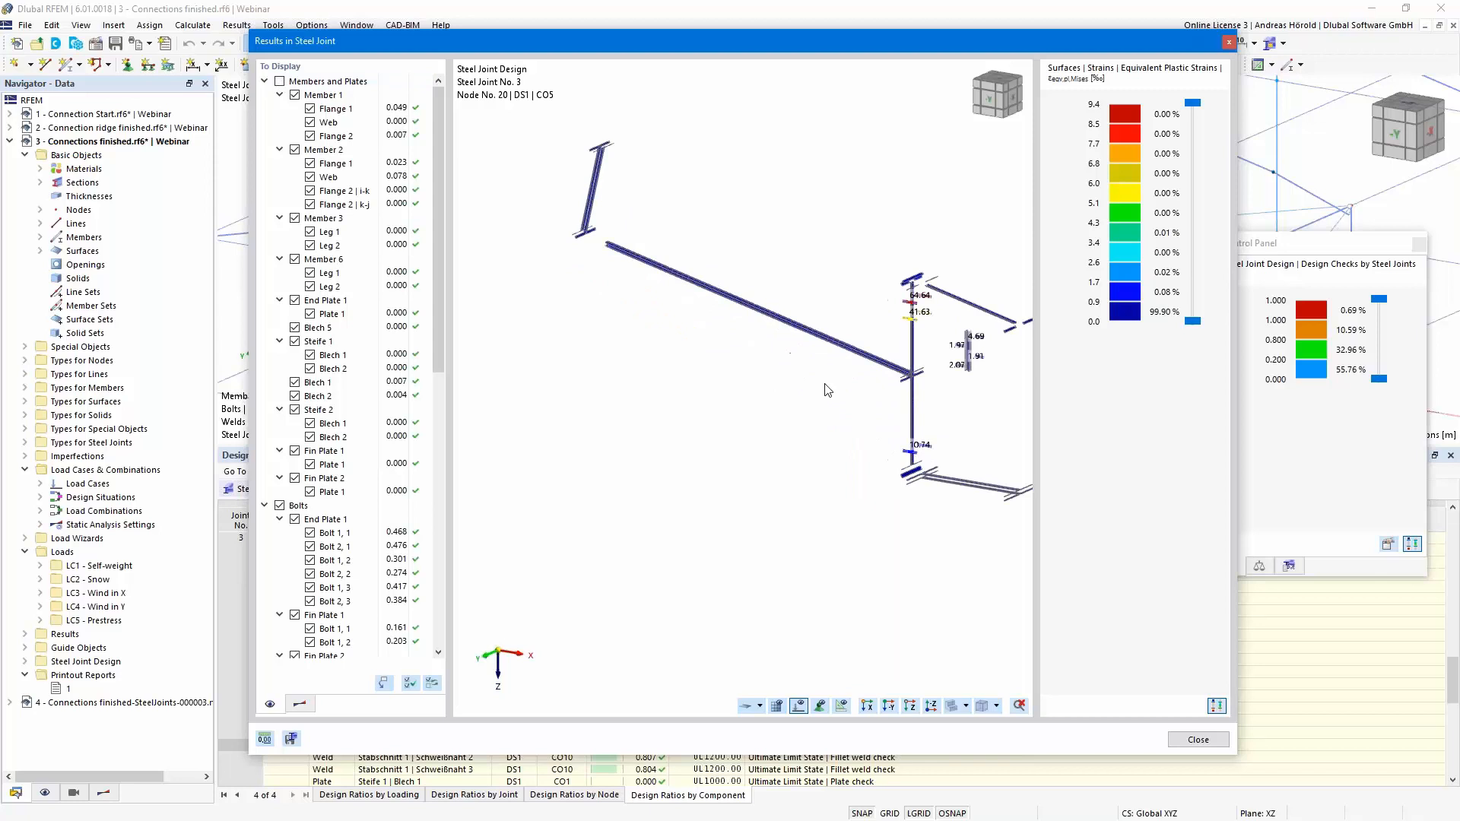
pyautogui.scroll(-5, 717, 445)
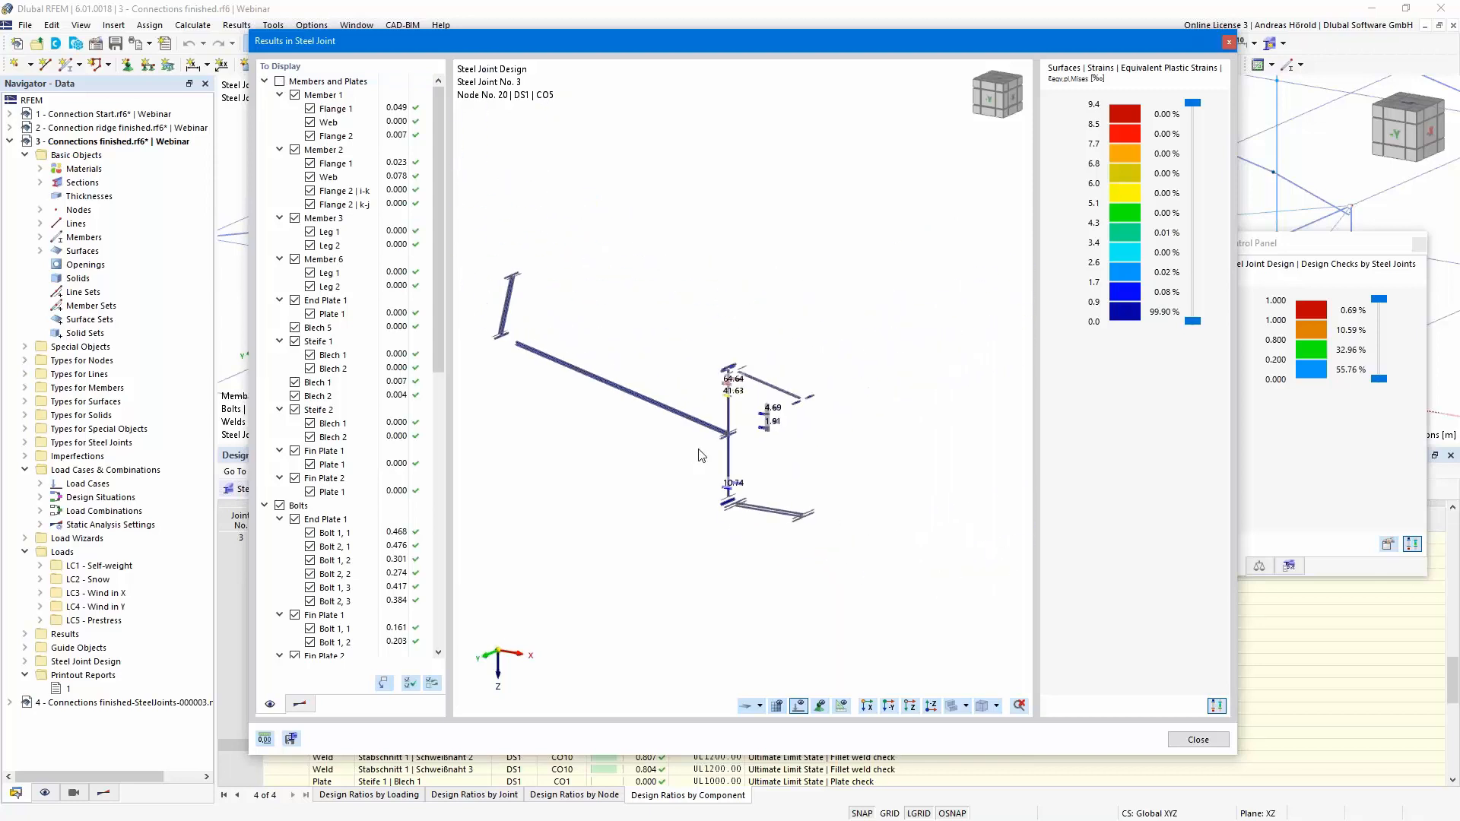
pyautogui.moveTo(701, 456); pyautogui.dragTo(788, 458, button='middle')
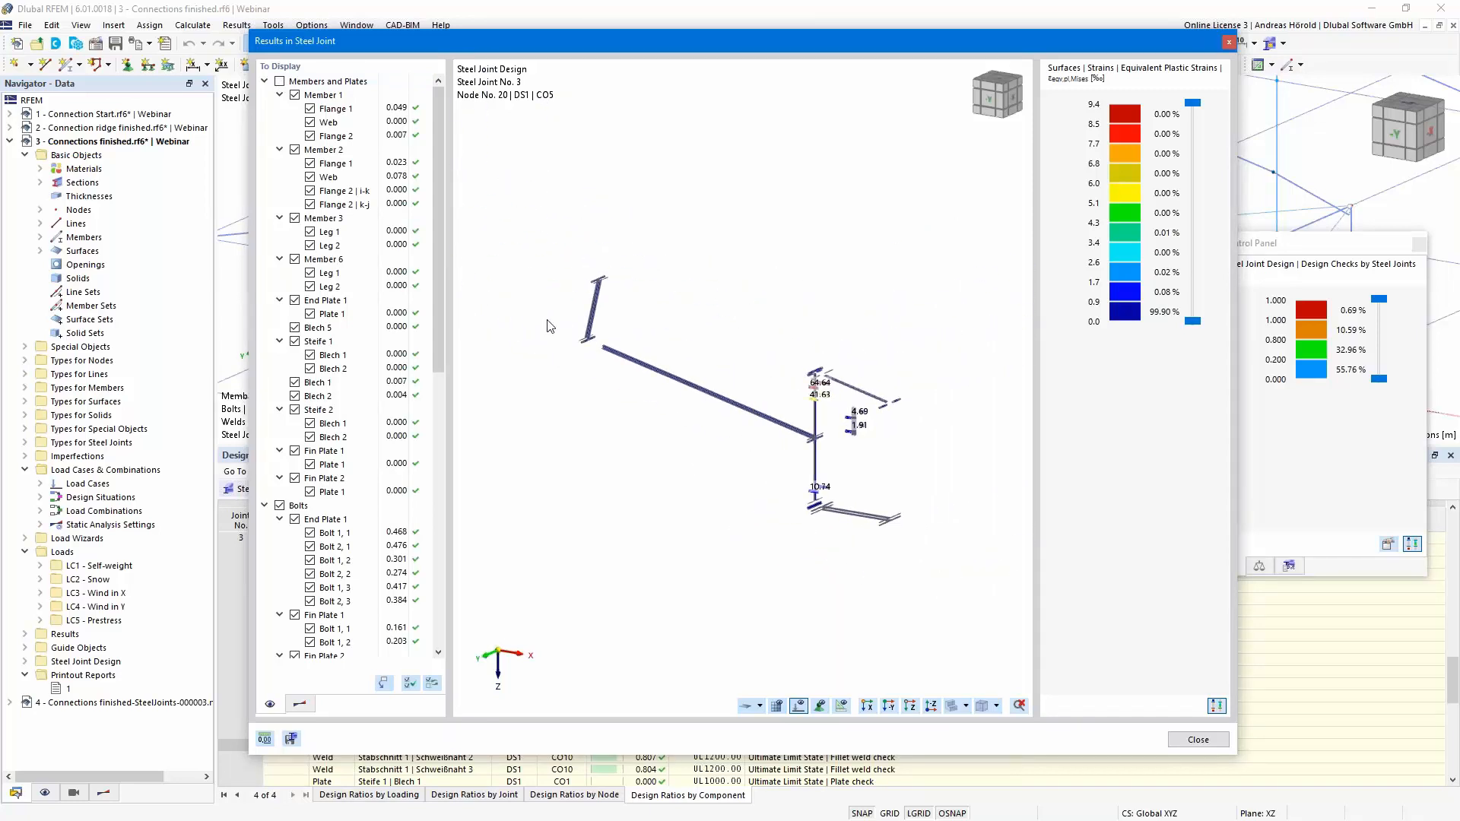
pyautogui.click(1229, 43)
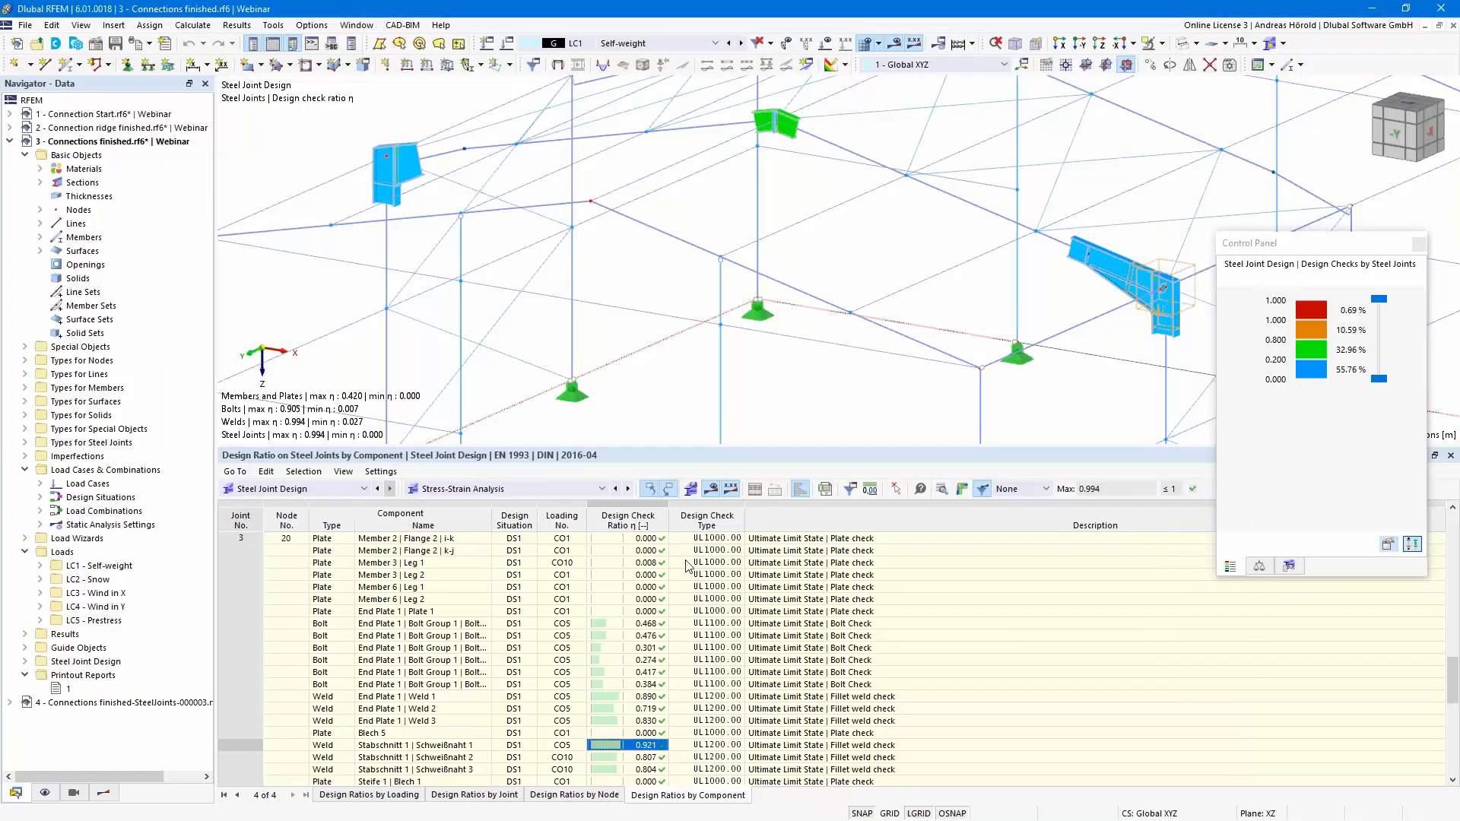
# Display the Buckling Analysis results and select the critical load factor of the joint at node 18 under CO3.
pyautogui.click(553, 491)
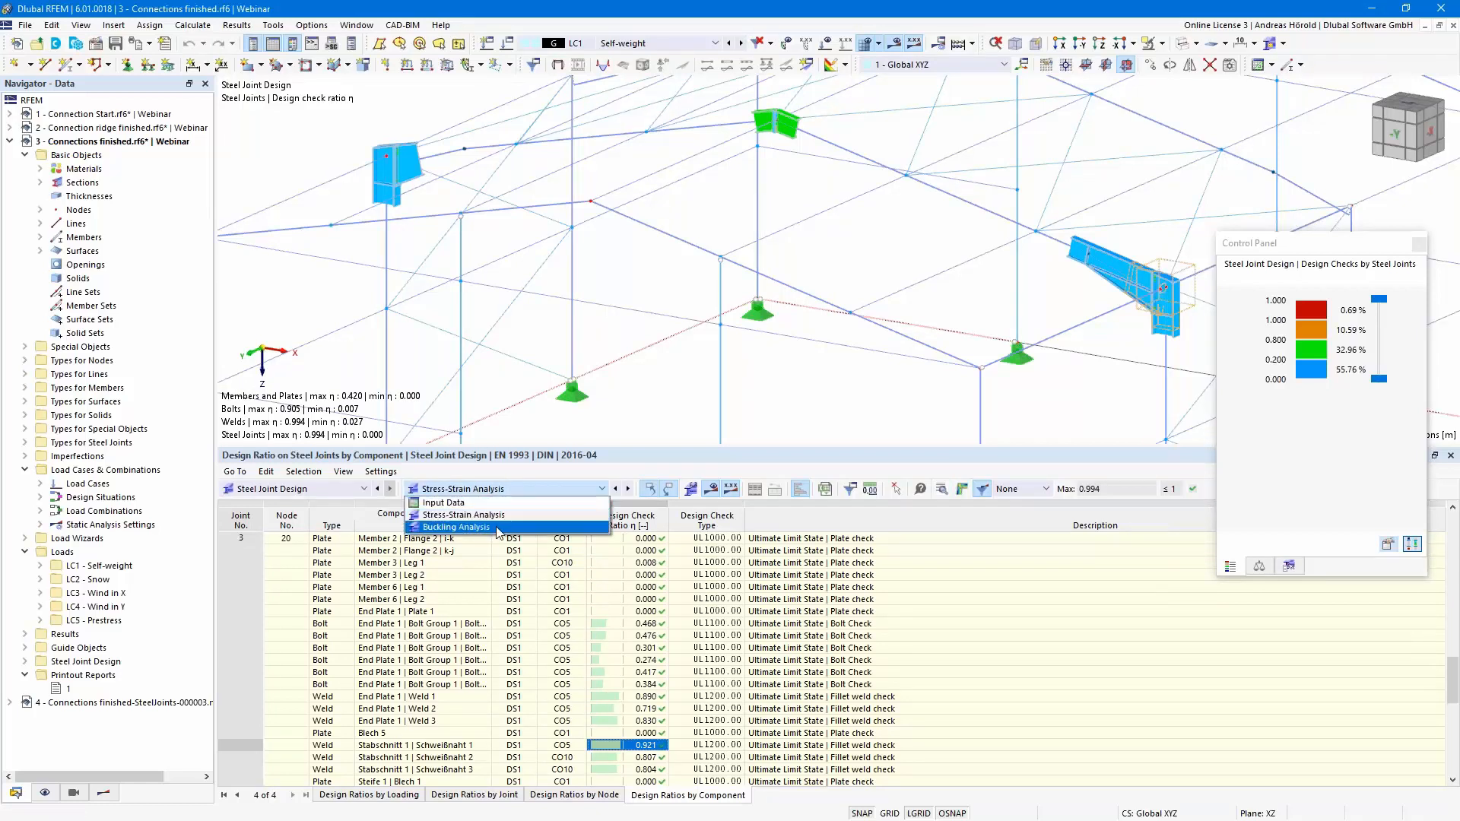
pyautogui.click(498, 528)
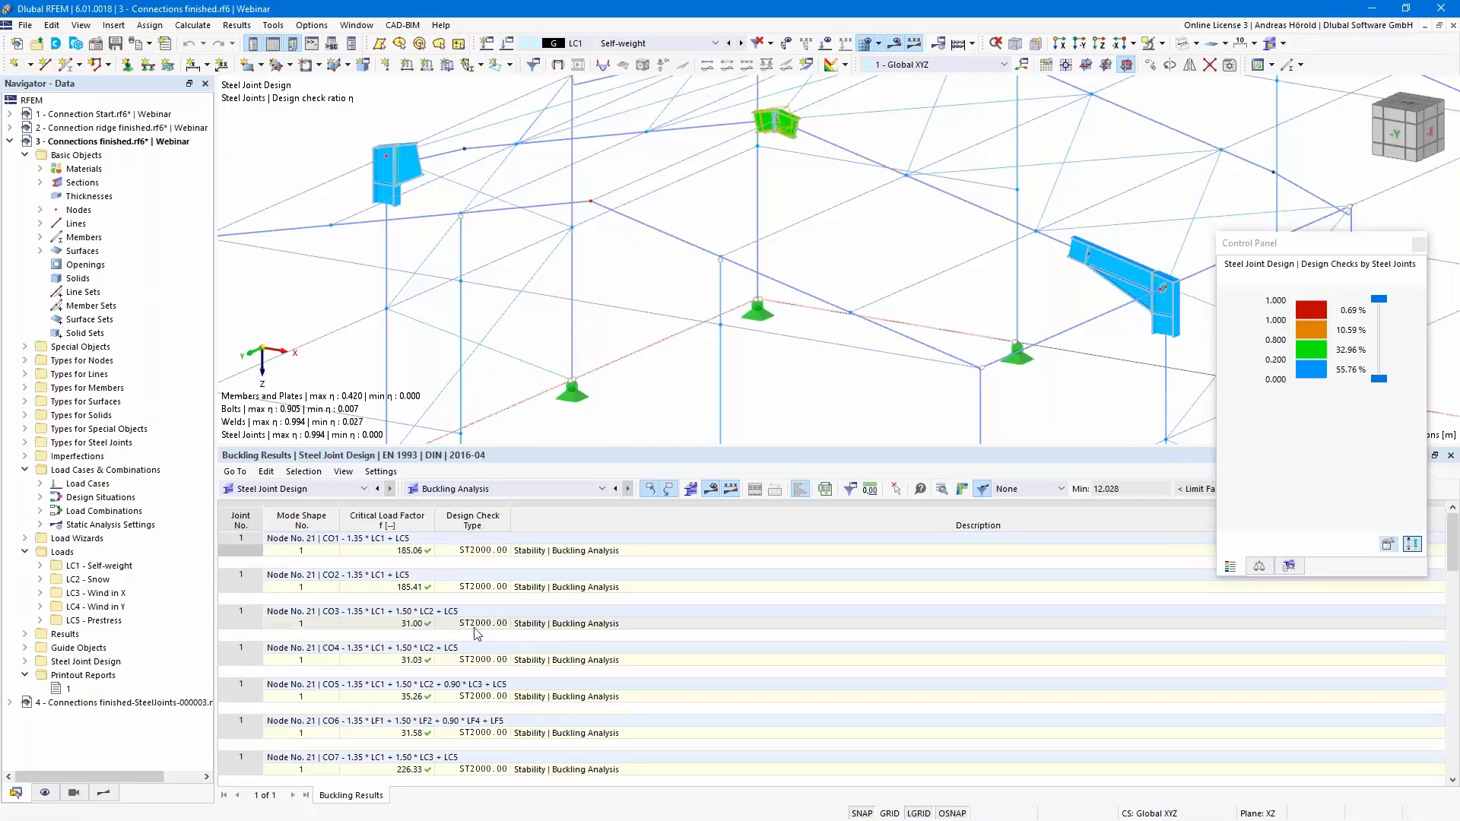
pyautogui.scroll(-2, 414, 600)
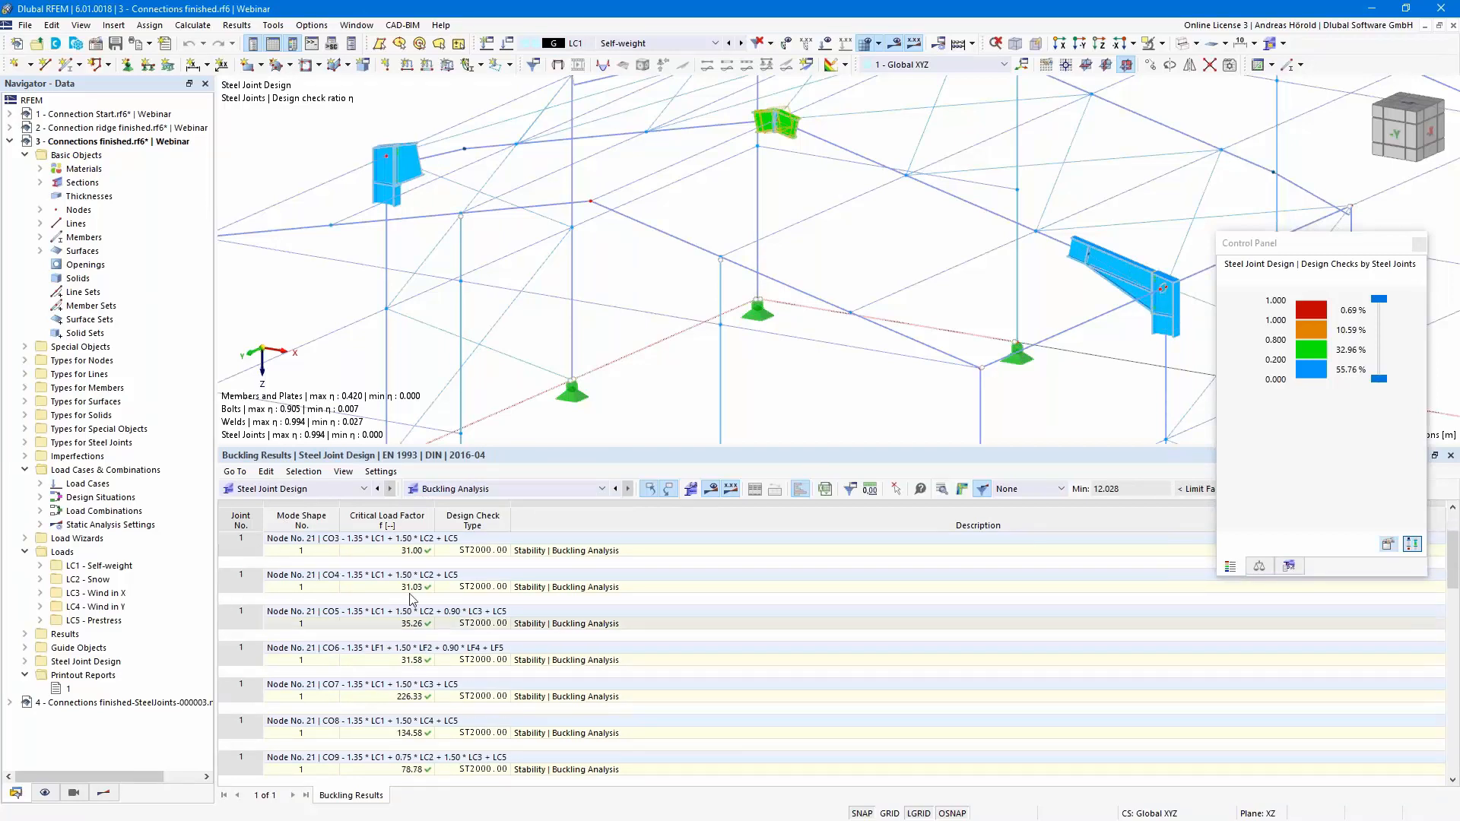
pyautogui.scroll(-4, 418, 584)
pyautogui.scroll(-3, 417, 583)
pyautogui.scroll(-1, 417, 584)
pyautogui.click(248, 624)
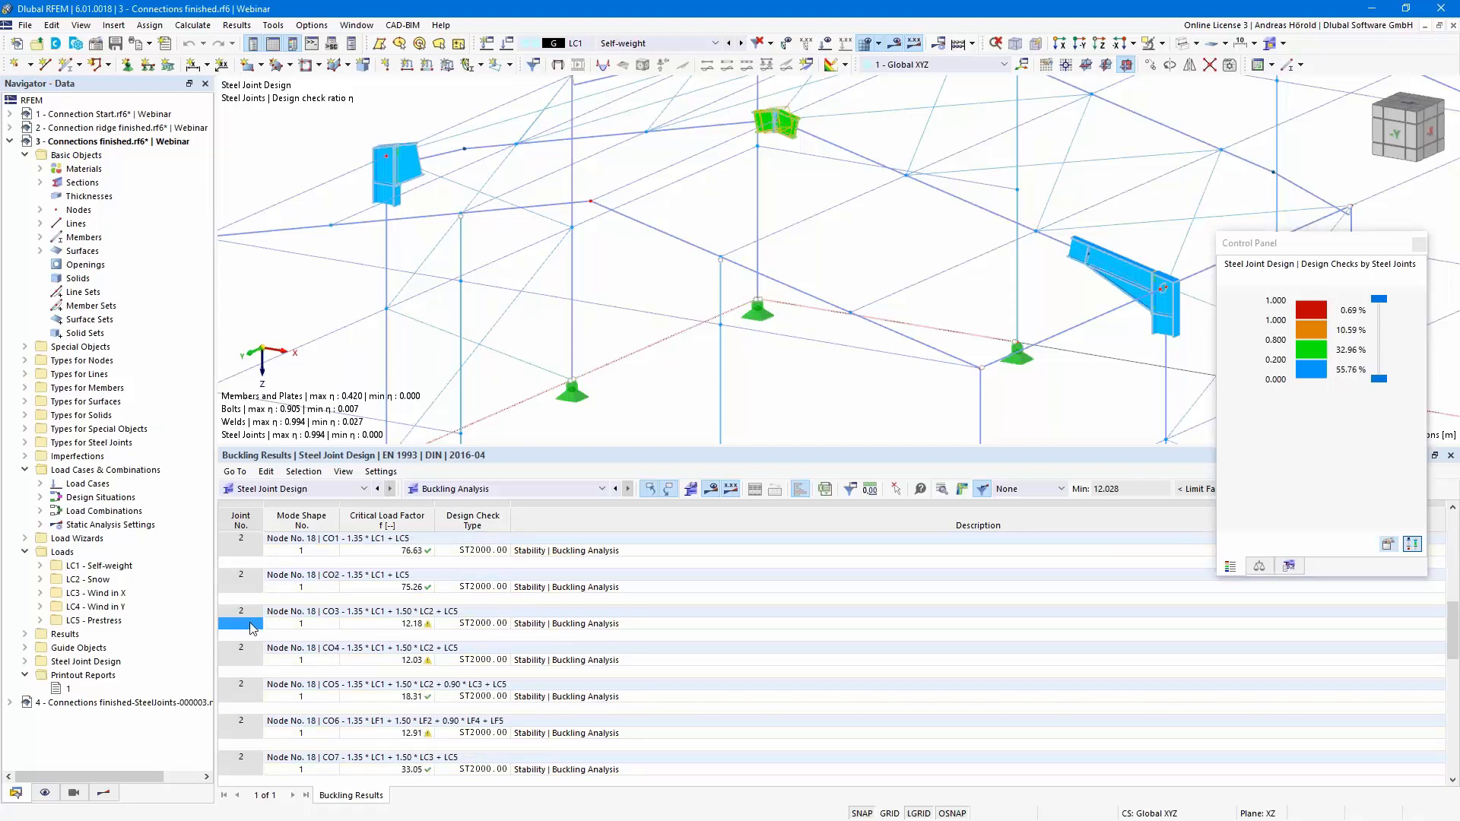
pyautogui.click(414, 625)
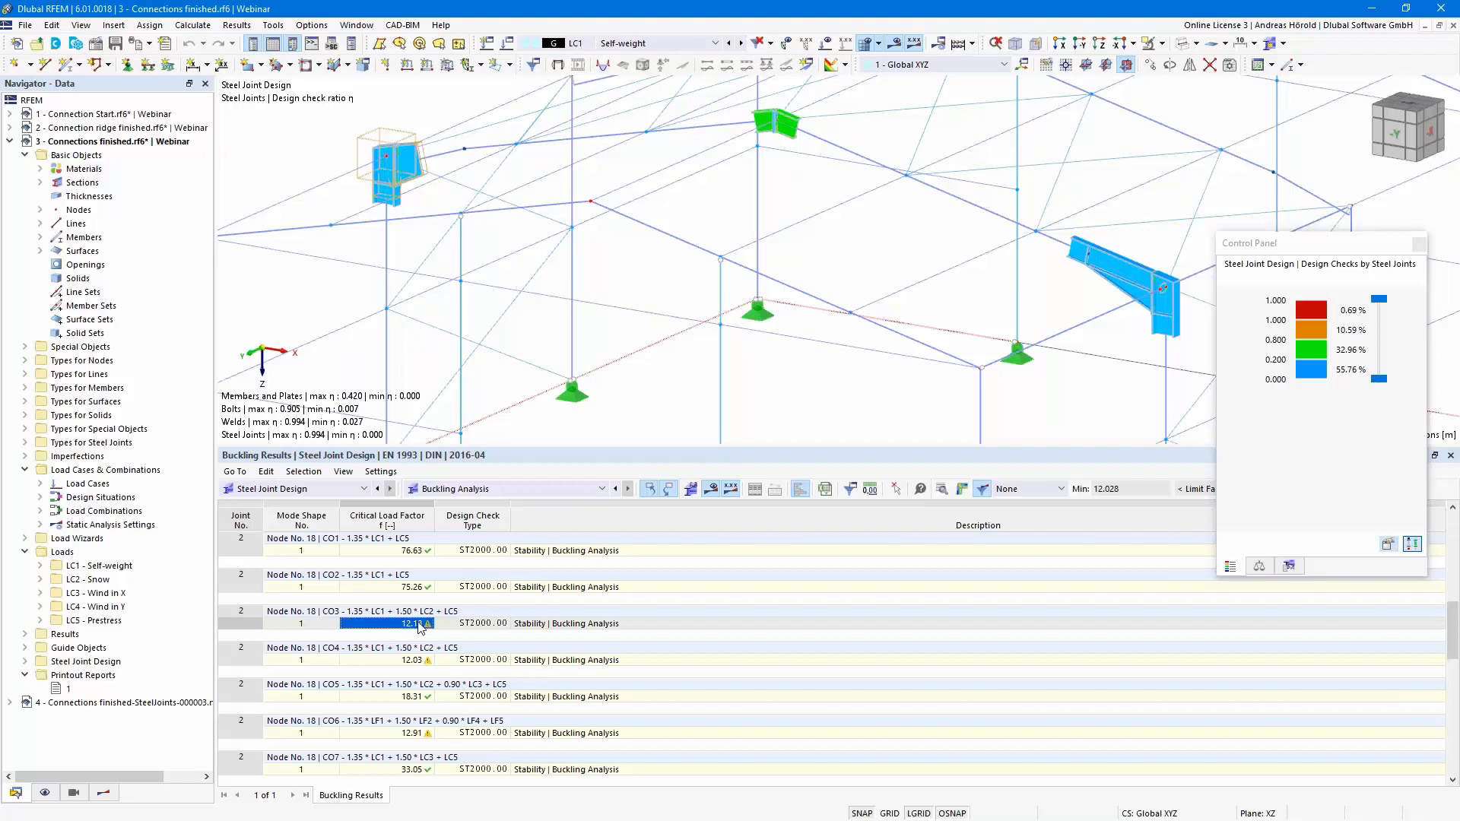
# Open the graphical buckling results of the joint at node 18 under CO3 and examine its mode shape.
pyautogui.click(962, 489)
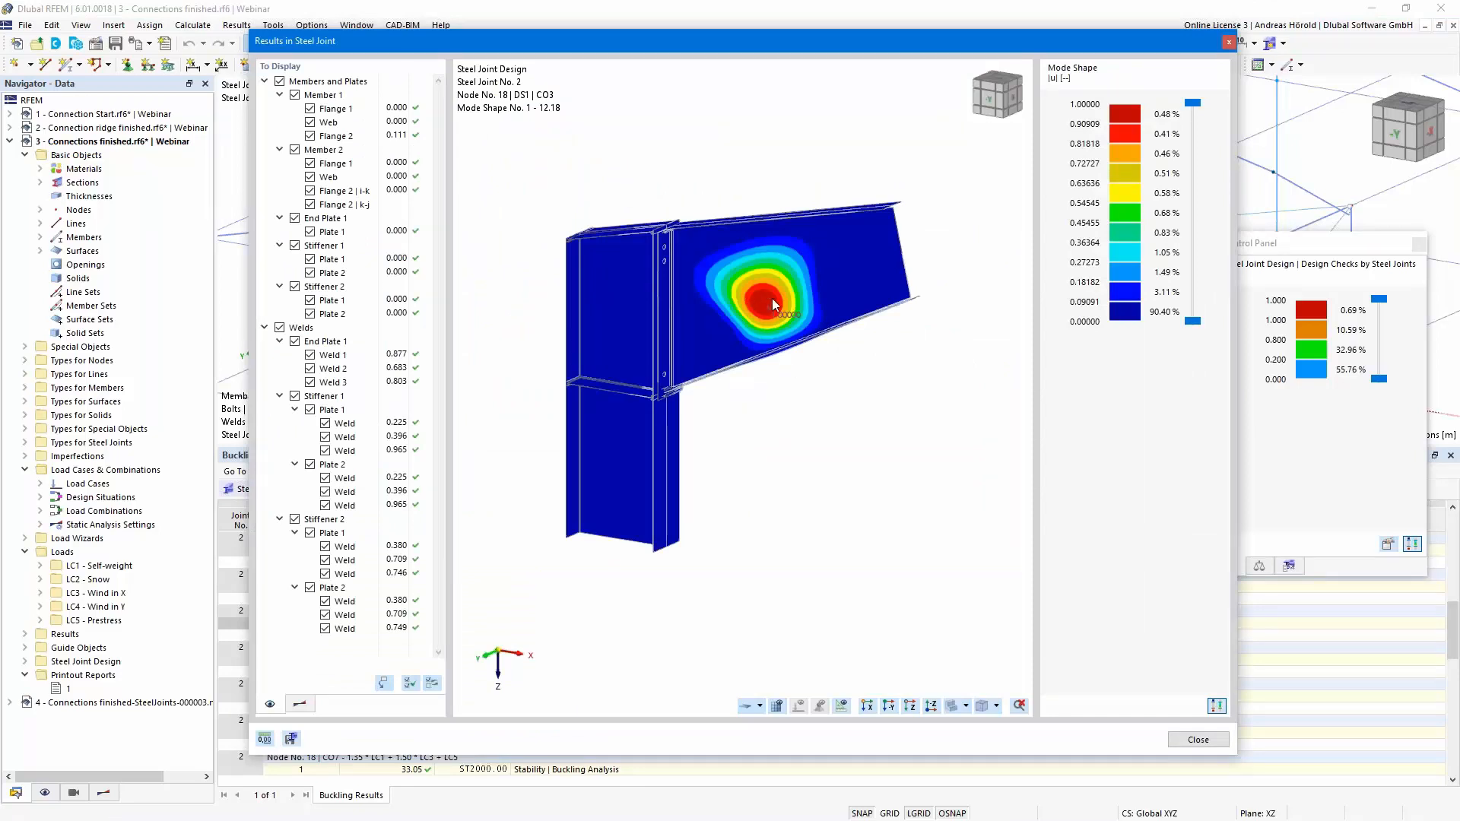
pyautogui.scroll(3, 769, 281)
pyautogui.scroll(-2, 769, 282)
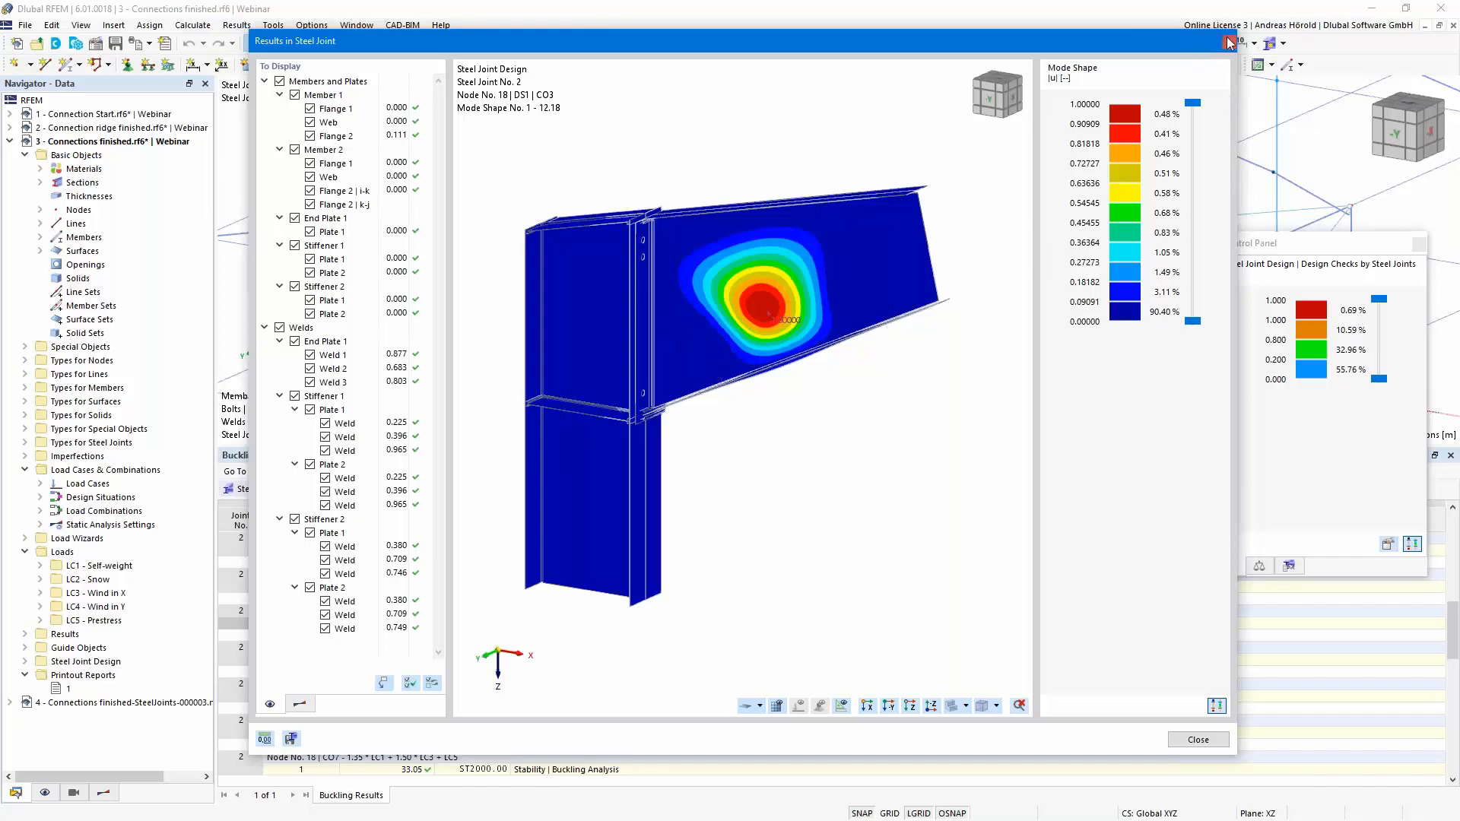
# Shorten the joint results window to uncover the buckling table and display the mode shape of node 20 under CO6.
pyautogui.moveTo(782, 754); pyautogui.dragTo(774, 657)
pyautogui.scroll(-3, 656, 733)
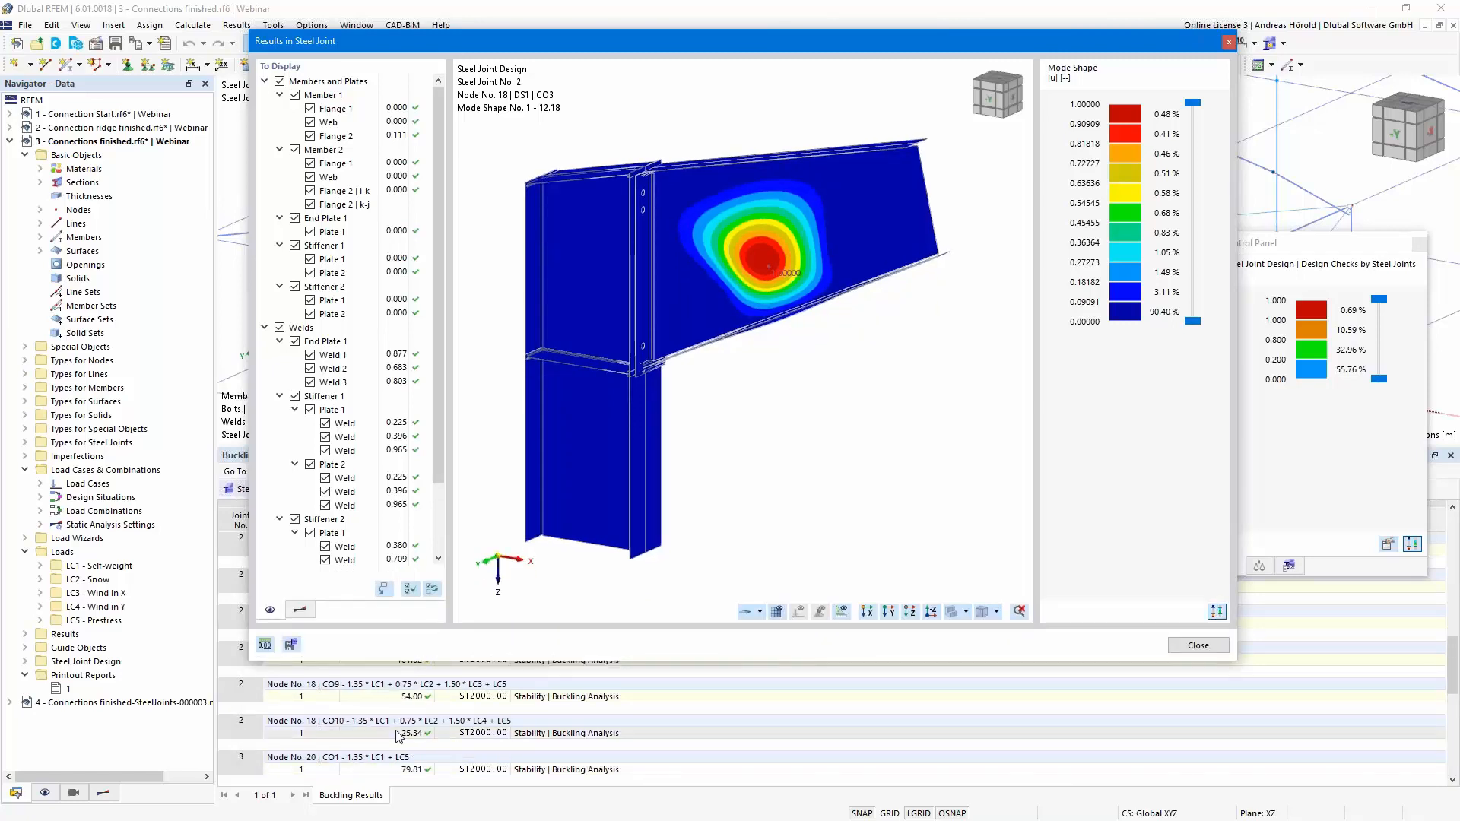
pyautogui.scroll(-2, 449, 751)
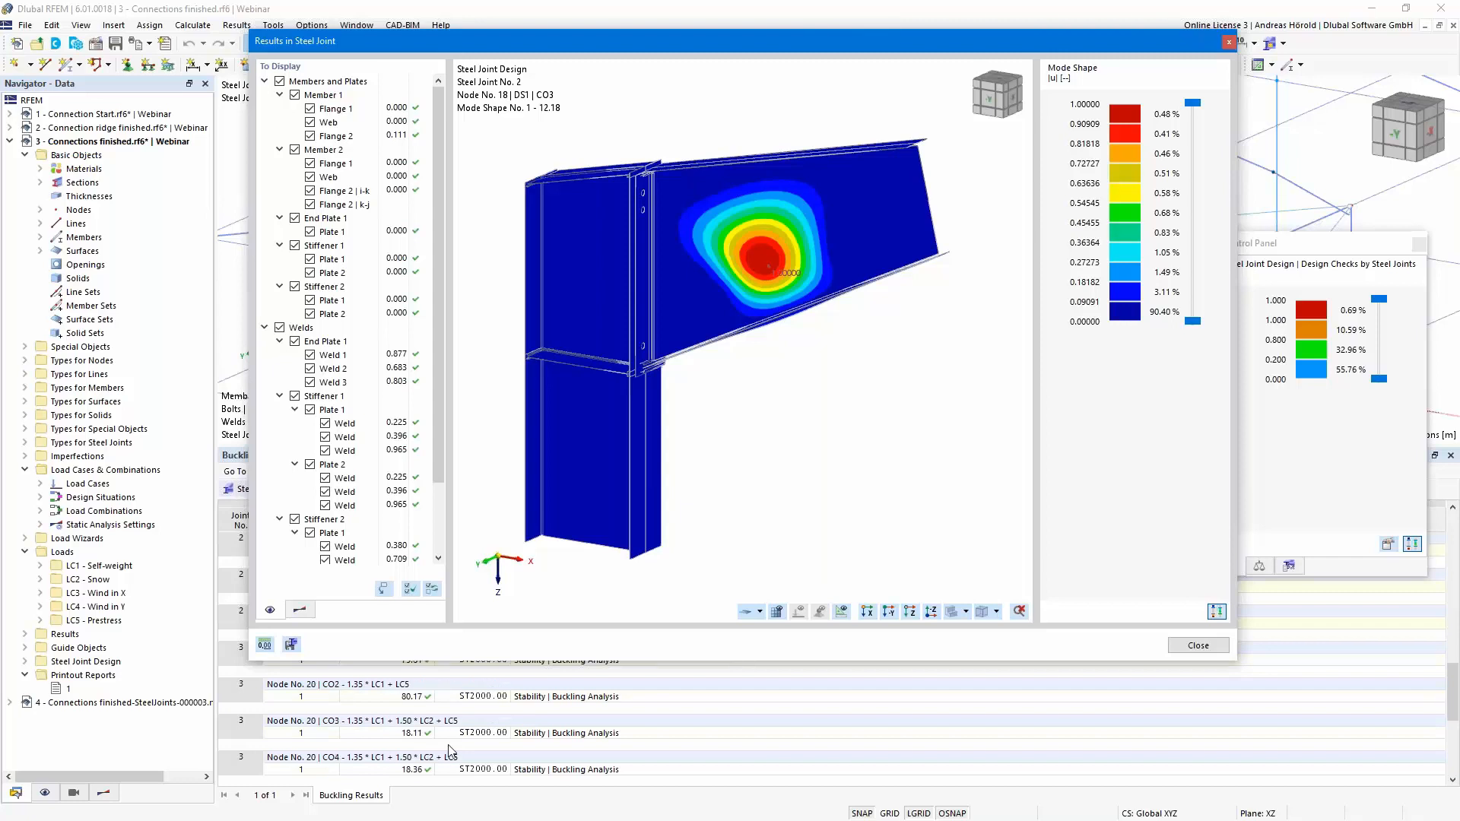
pyautogui.scroll(-1, 453, 743)
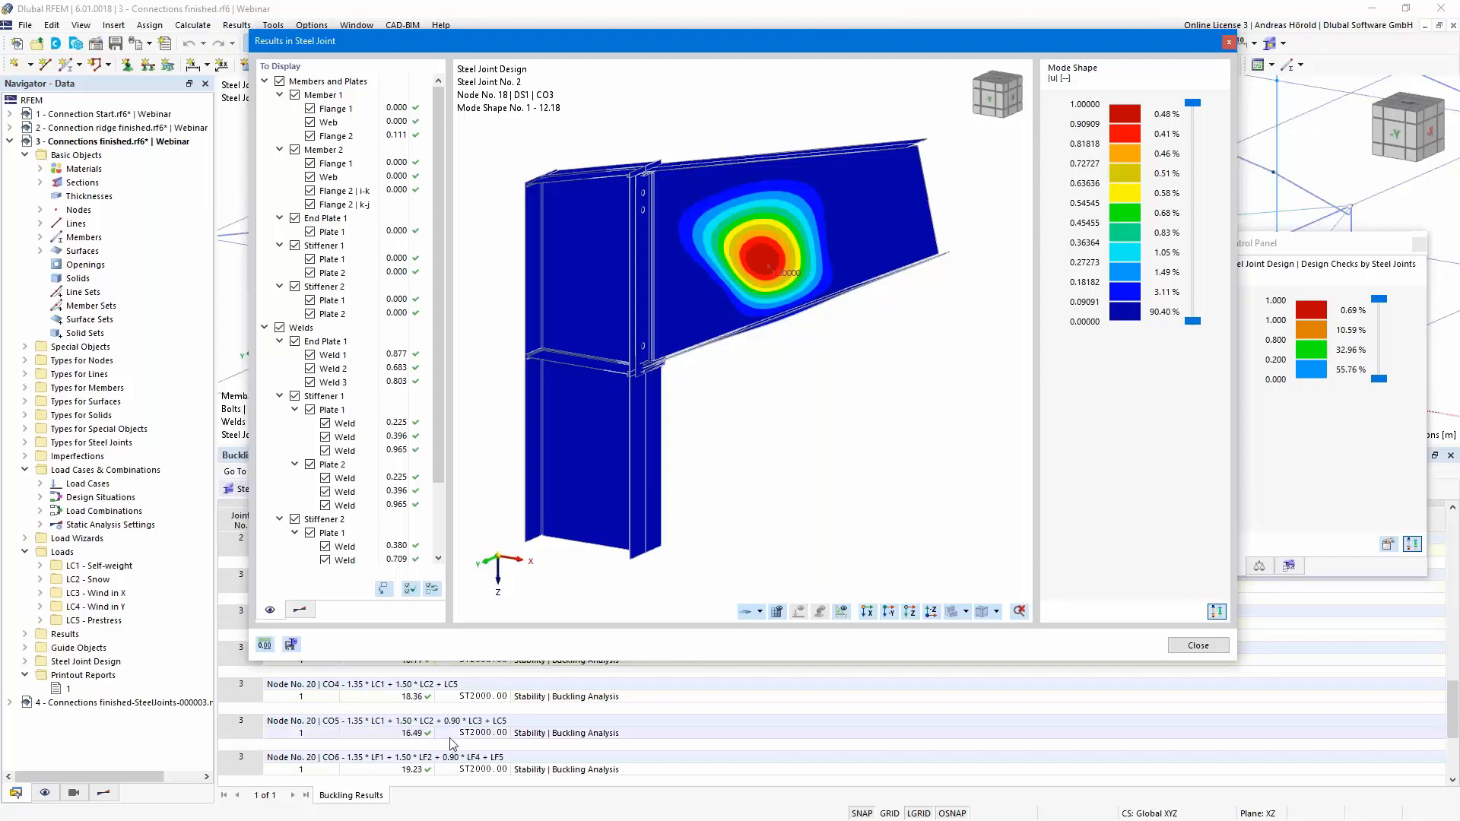
pyautogui.scroll(-1, 453, 744)
pyautogui.click(409, 739)
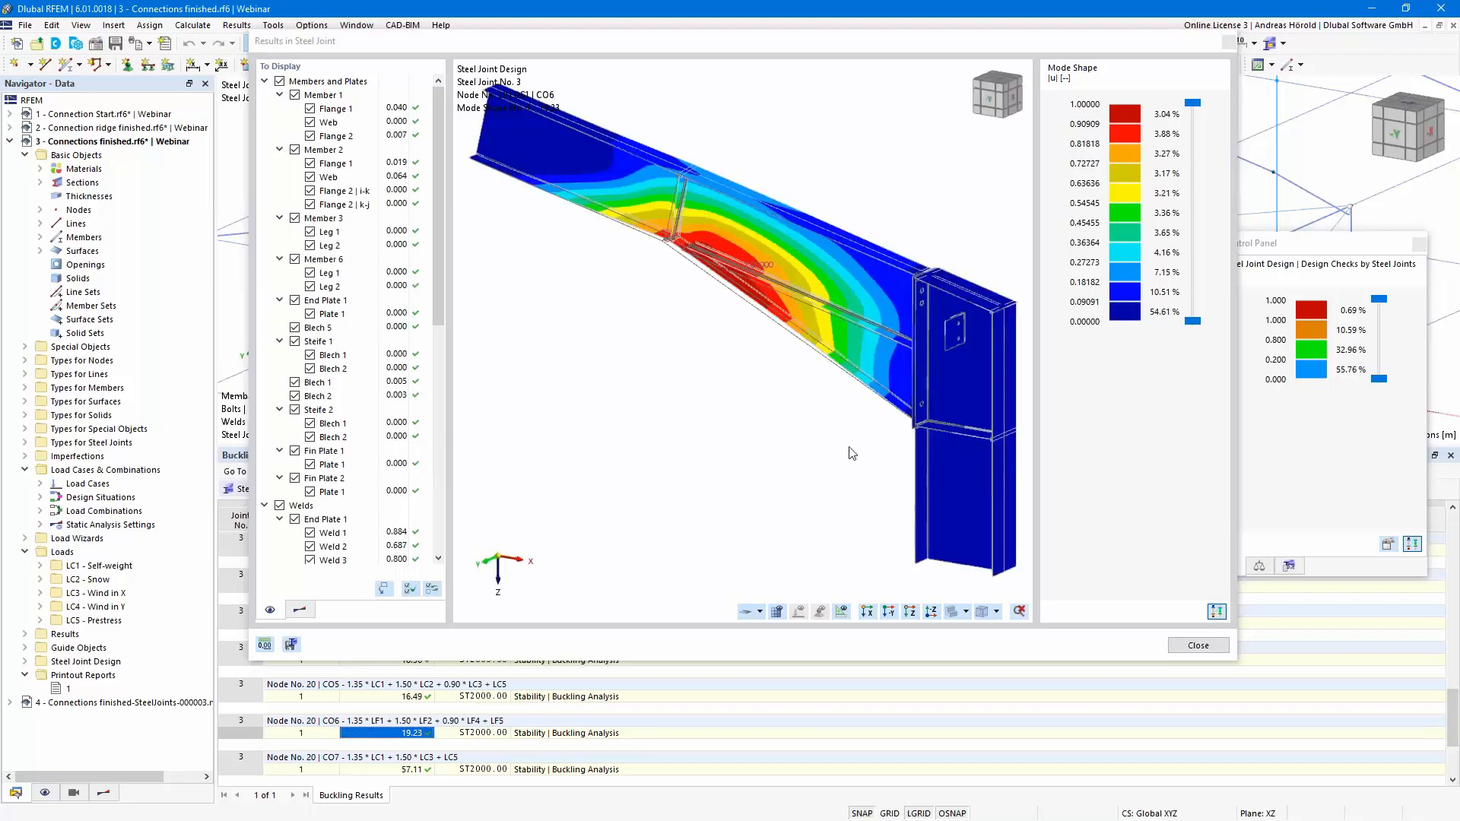
# Inspect the buckled haunch area of the joint at node 20 up close and close the joint results.
pyautogui.scroll(-3, 853, 453)
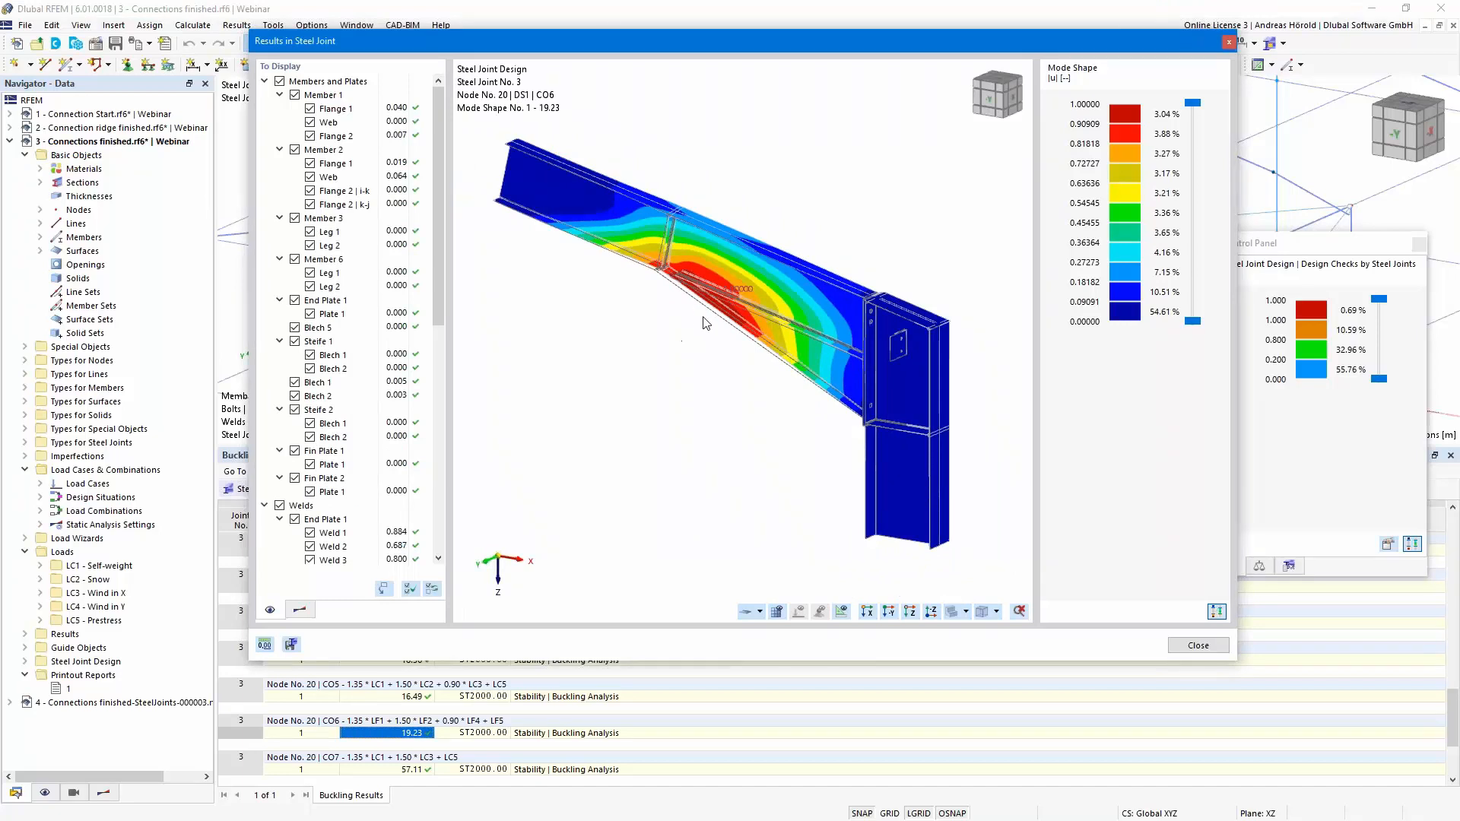
pyautogui.scroll(2, 730, 285)
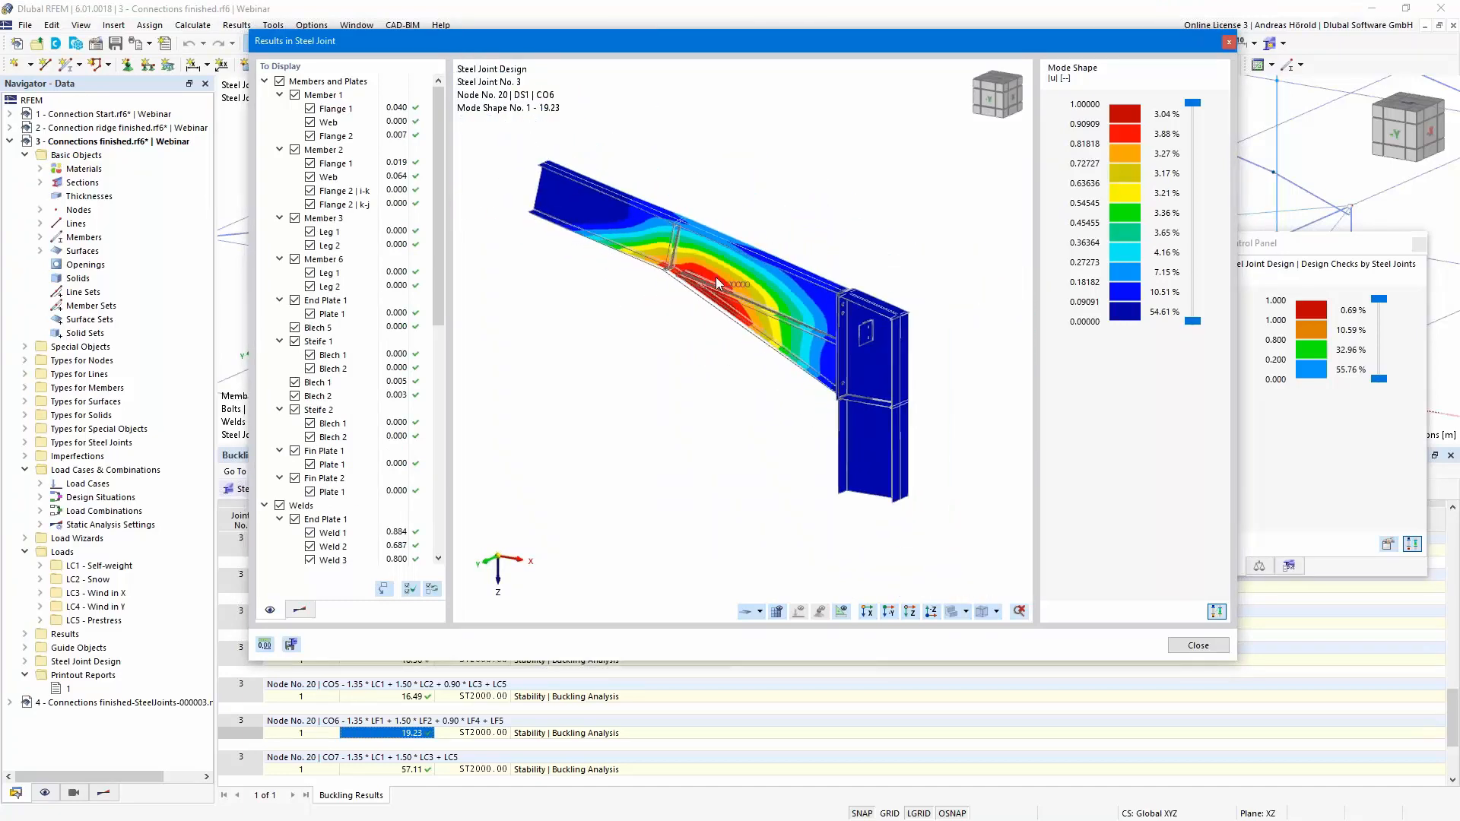
pyautogui.scroll(1, 717, 279)
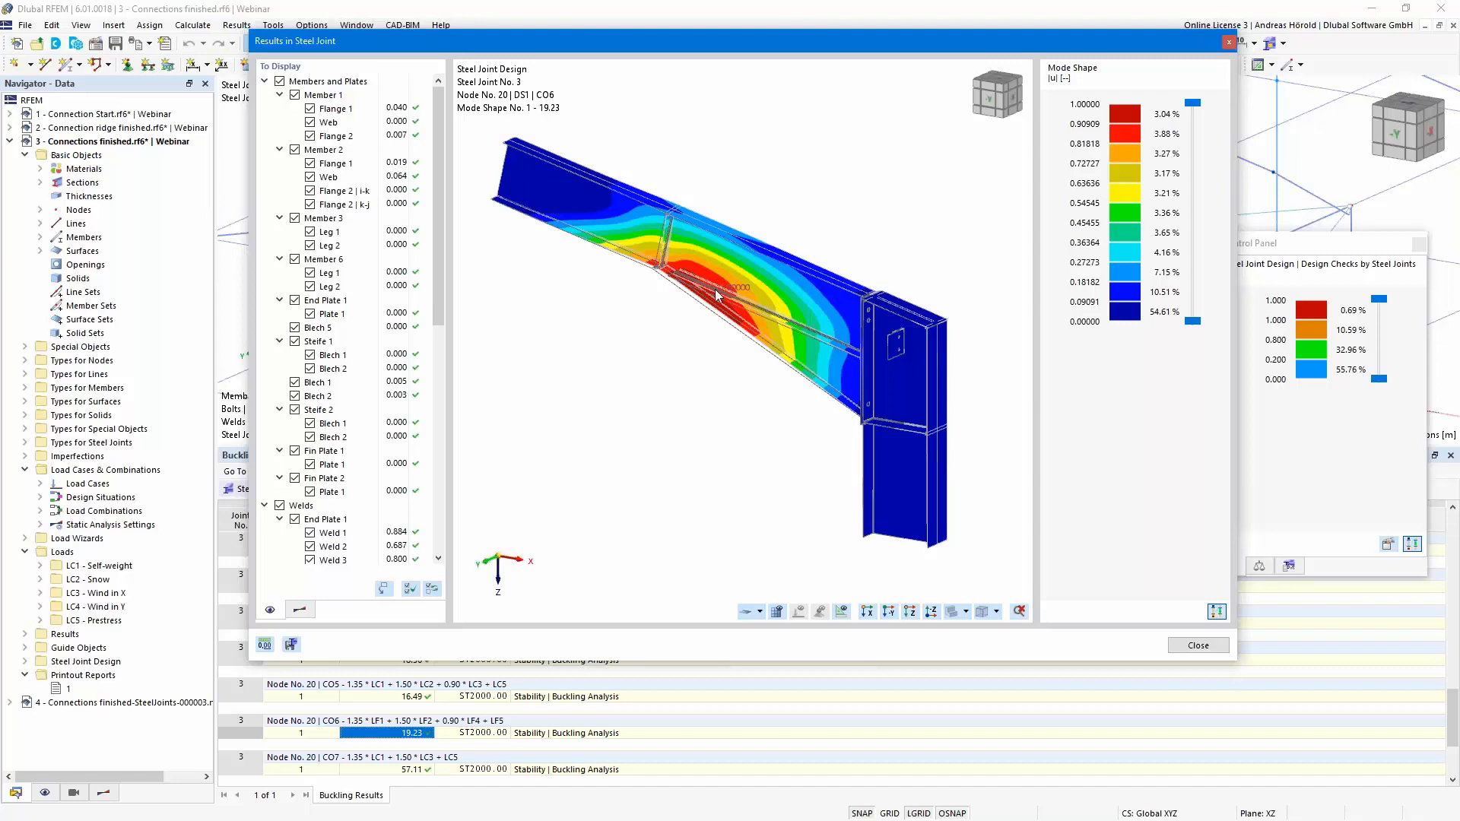
pyautogui.scroll(3, 716, 295)
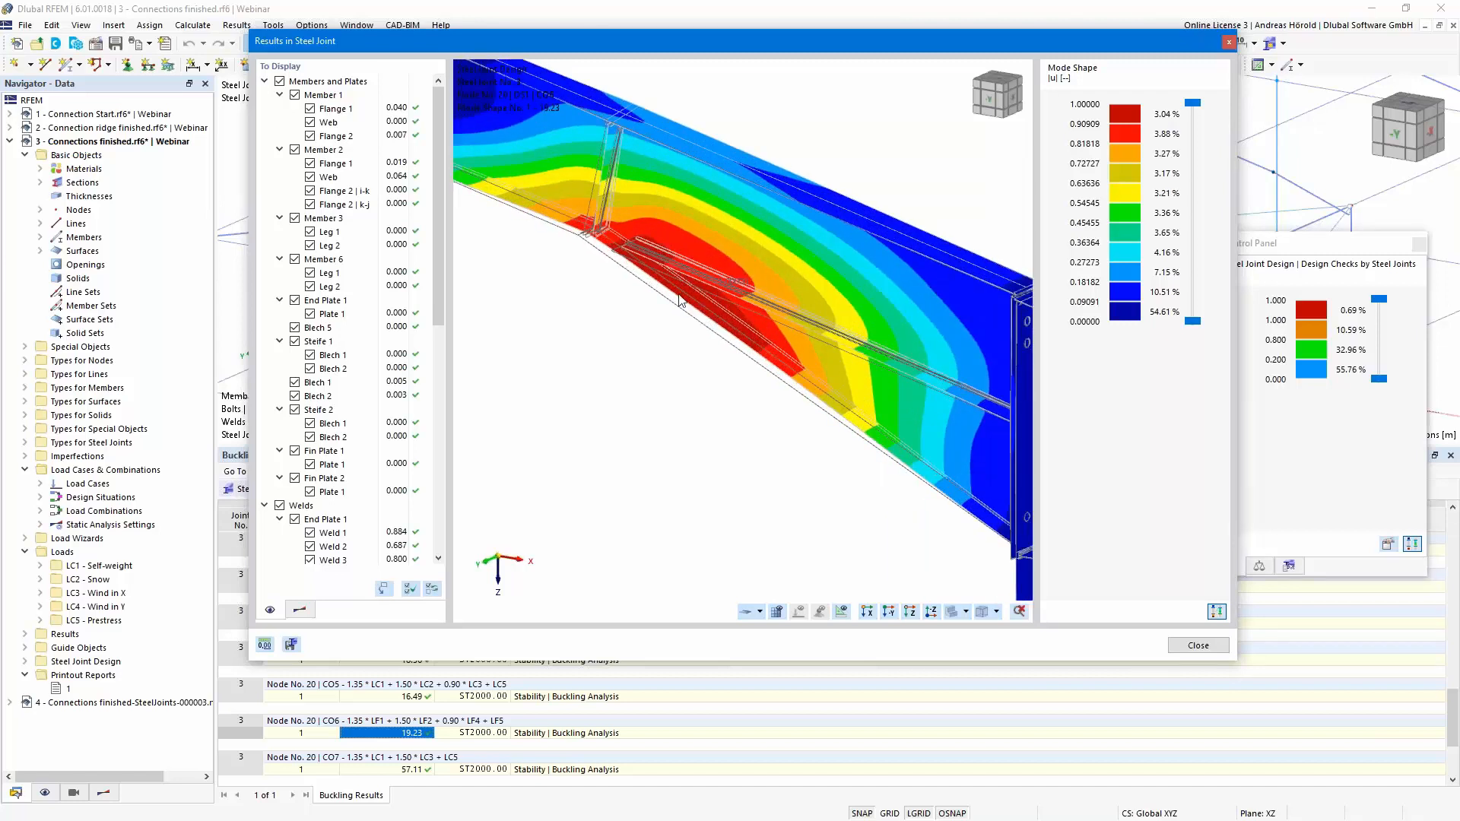
pyautogui.scroll(-3, 677, 284)
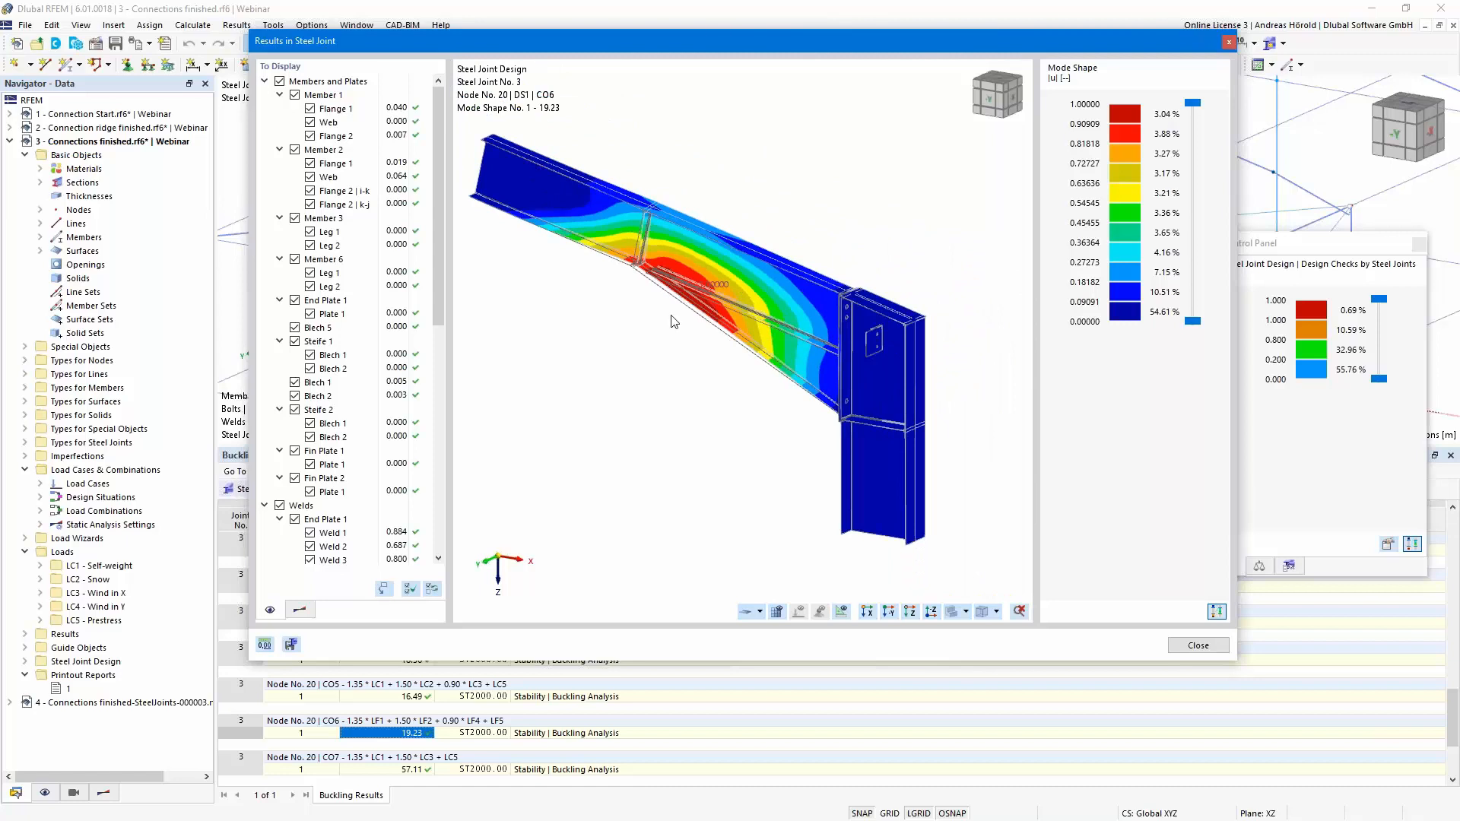
pyautogui.scroll(2, 692, 323)
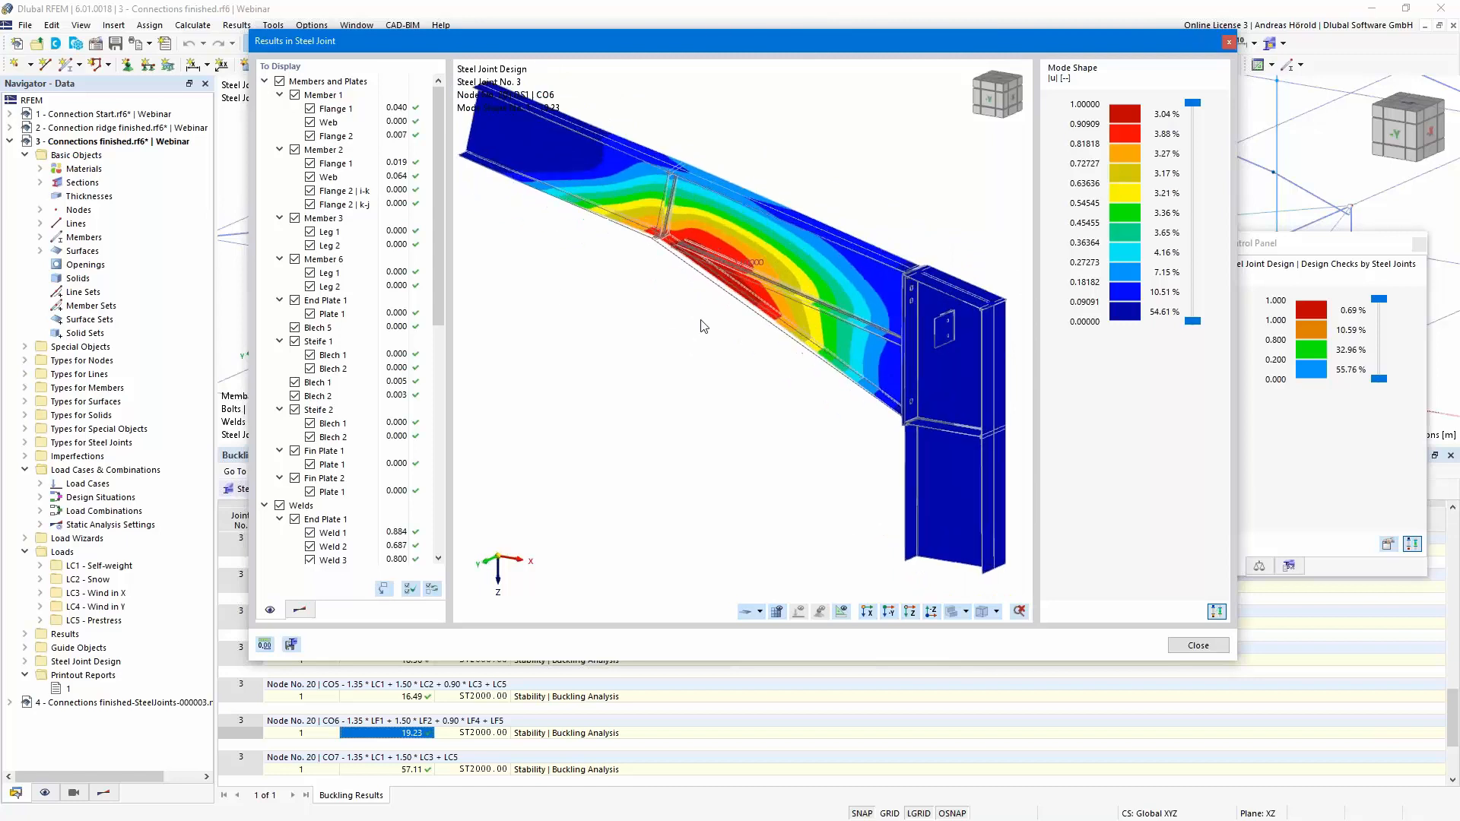
pyautogui.moveTo(701, 319); pyautogui.dragTo(681, 355, button='middle')
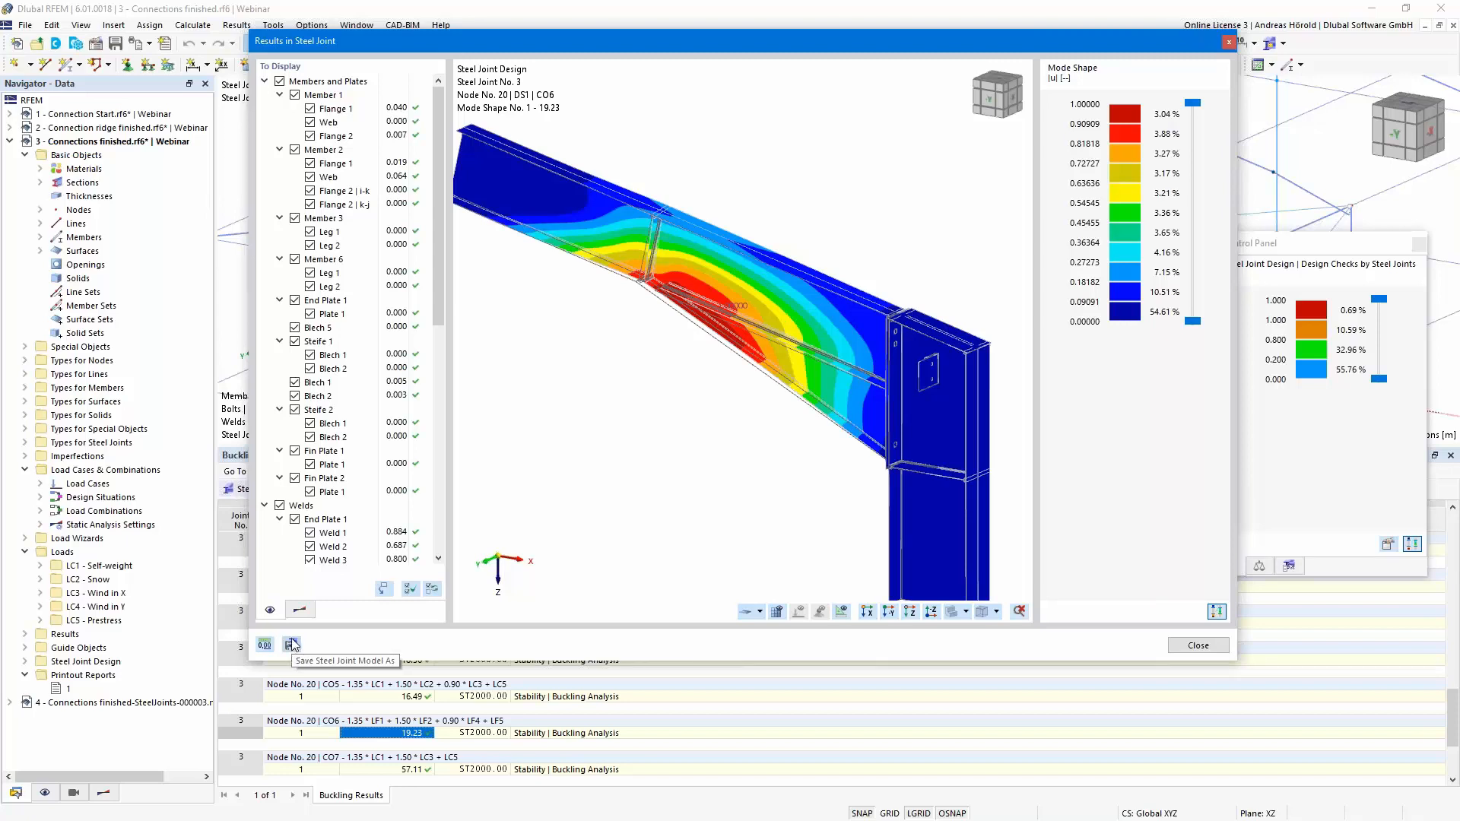
pyautogui.click(1198, 645)
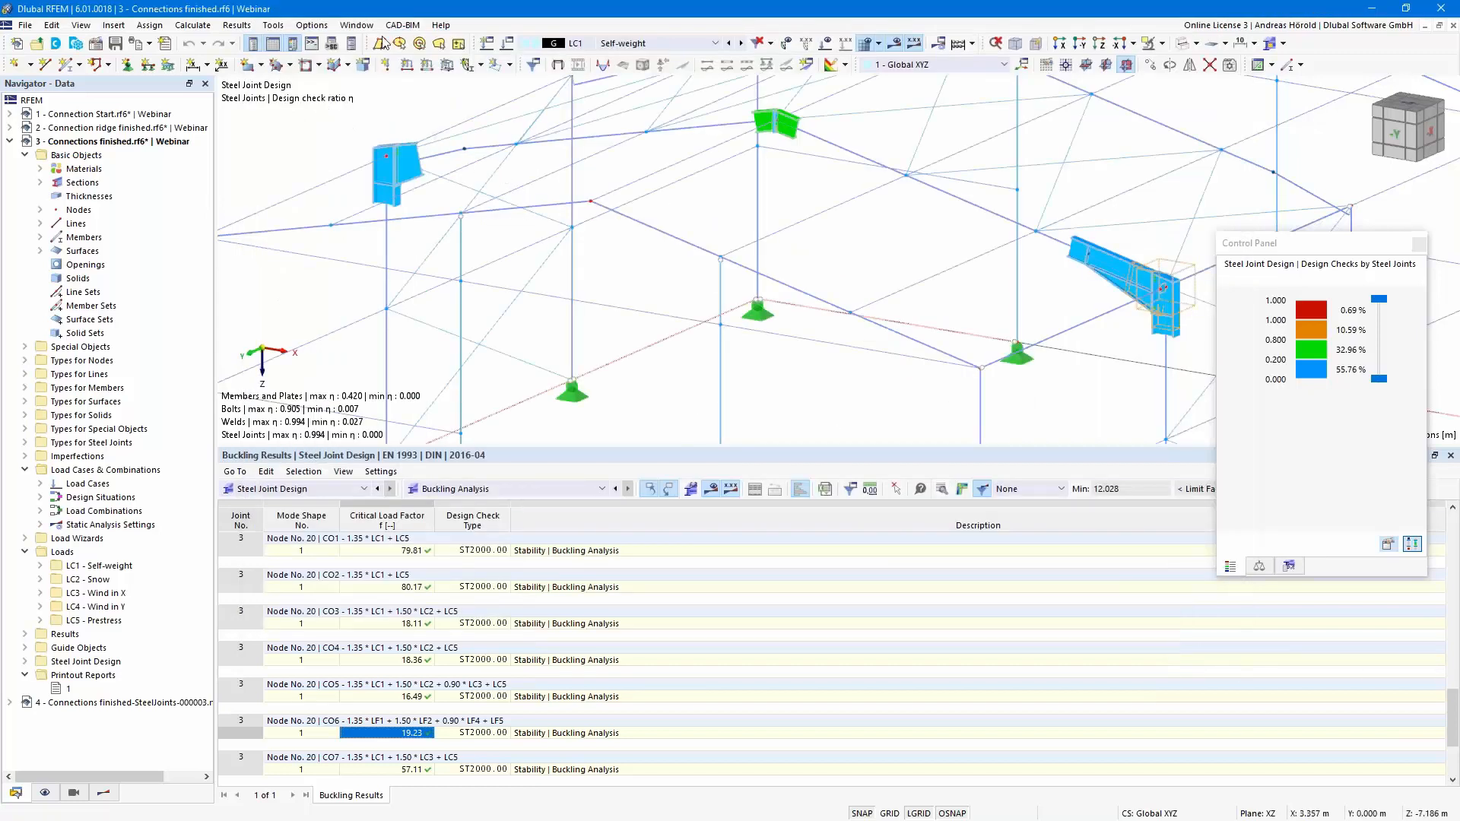
# Switch to the model 4 - Connections finished-SteelJoints-000003, shrink the table area, and inspect the joint's meshed surfaces, support and loads.
pyautogui.click(356, 25)
pyautogui.click(413, 253)
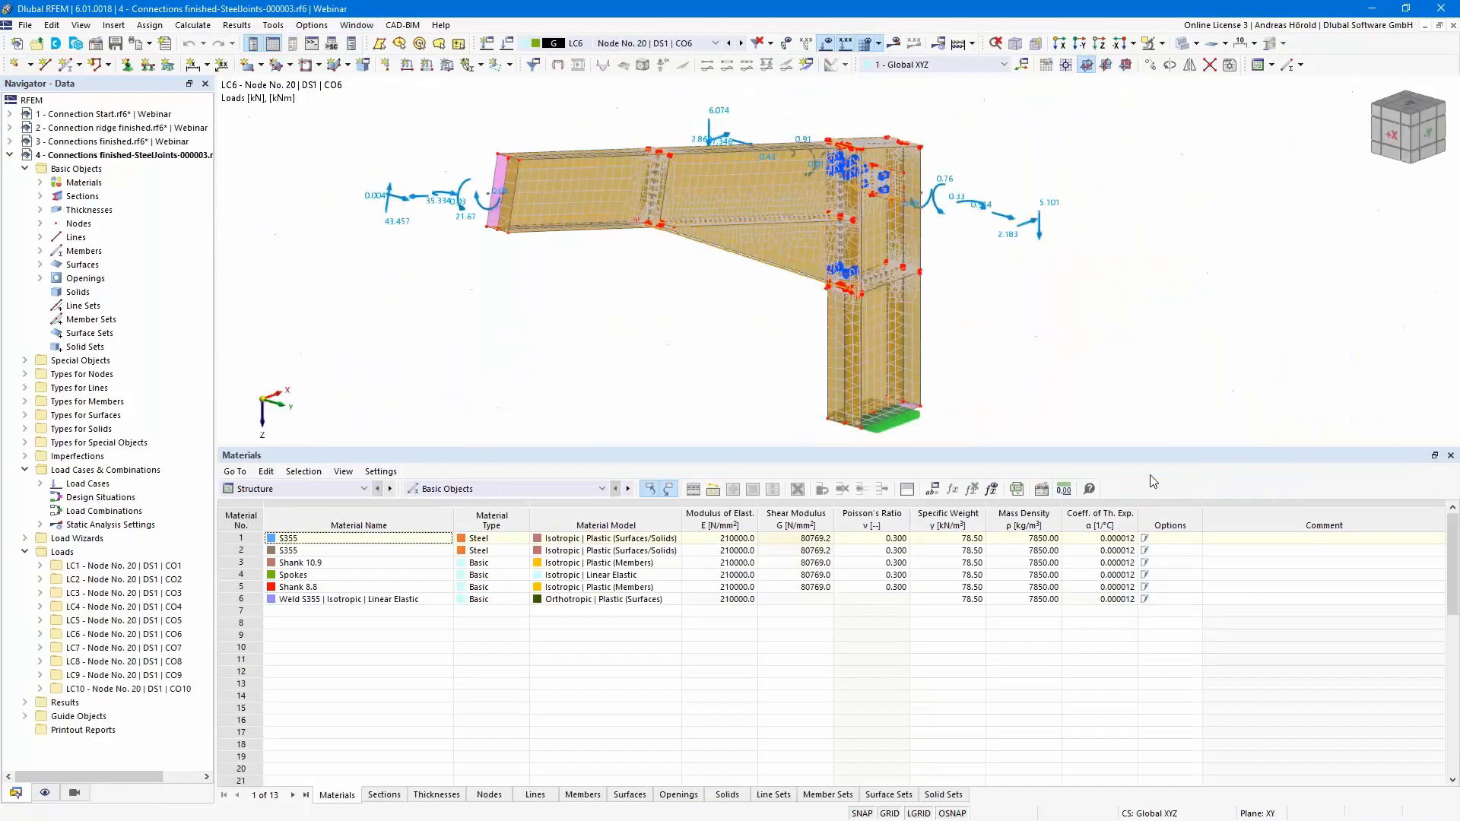
pyautogui.moveTo(1141, 452); pyautogui.dragTo(1137, 648)
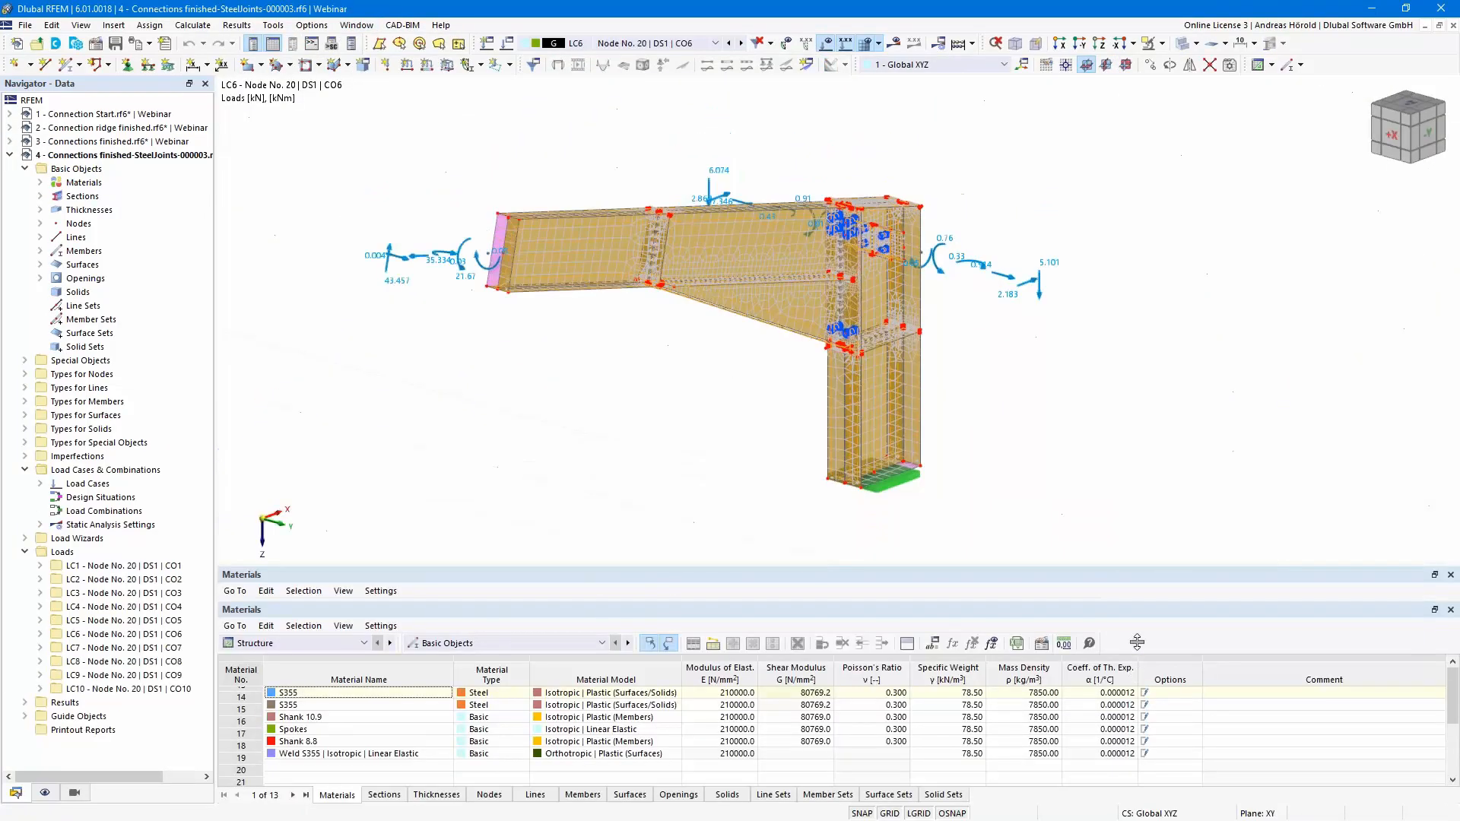
pyautogui.keyDown('ctrl'); pyautogui.moveTo(1075, 426); pyautogui.dragTo(1052, 449, button='middle'); pyautogui.keyUp('ctrl')
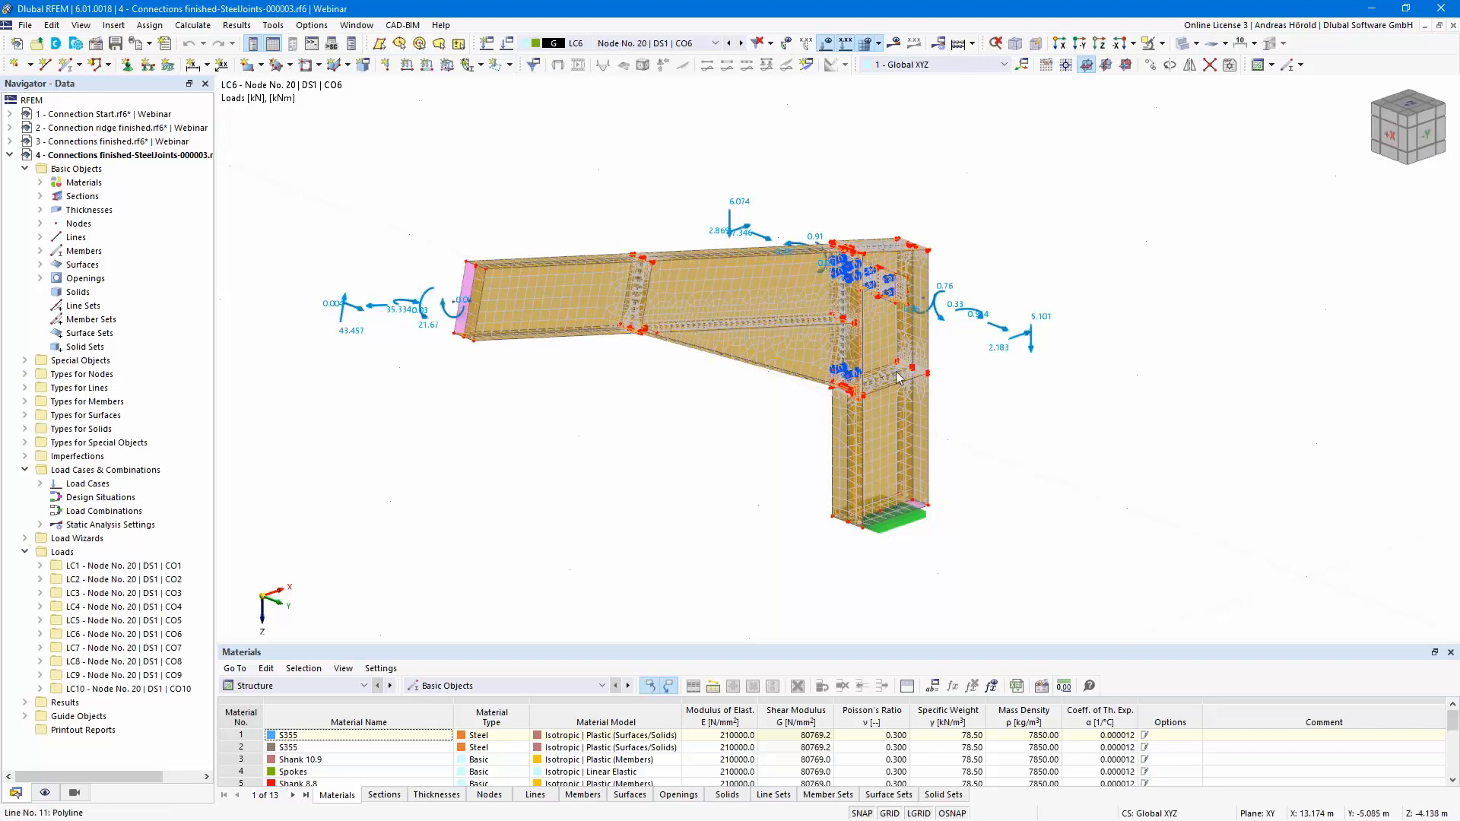
pyautogui.scroll(5, 889, 522)
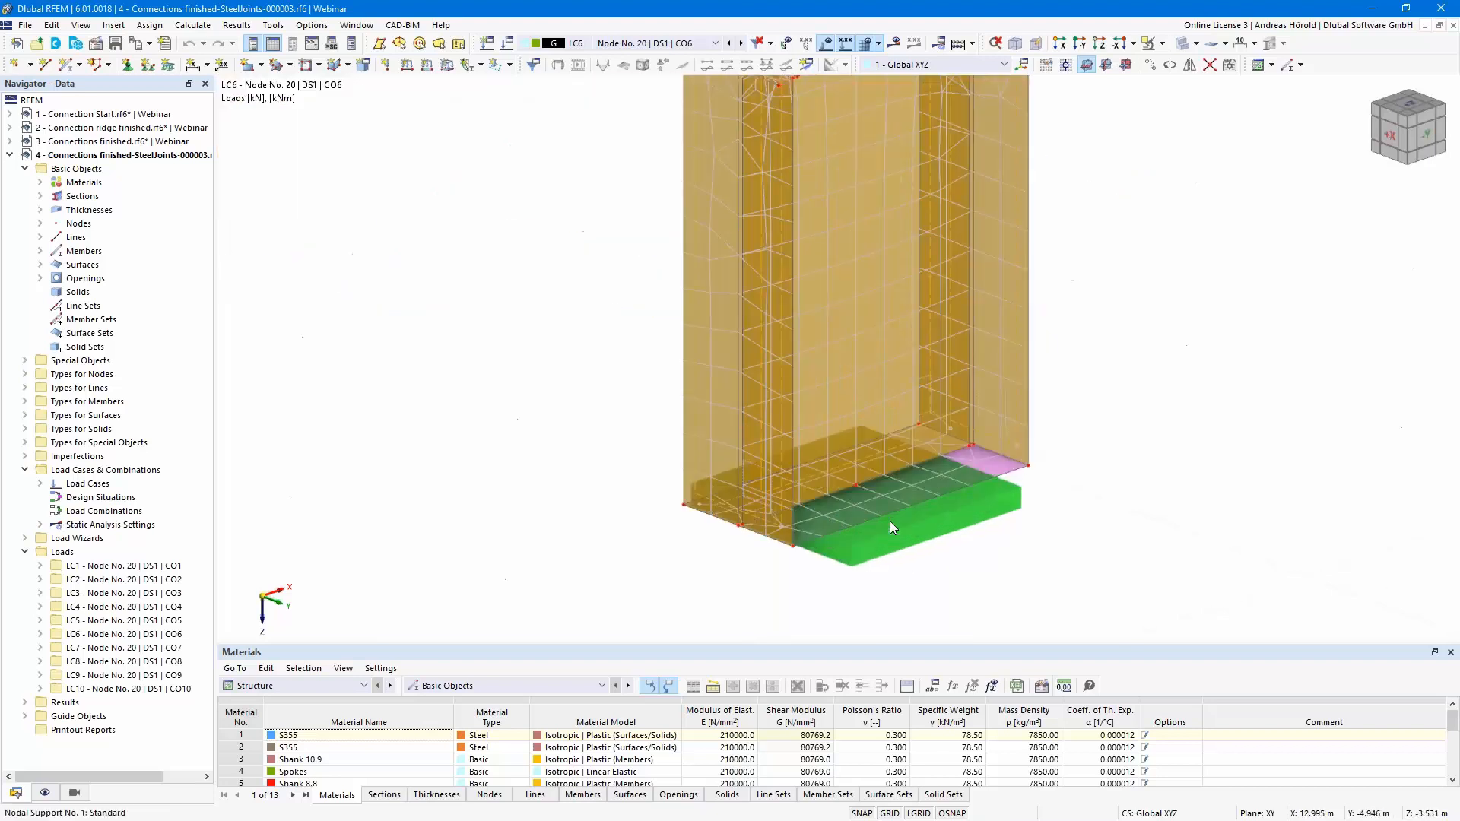
pyautogui.scroll(-3, 873, 475)
pyautogui.scroll(-5, 873, 473)
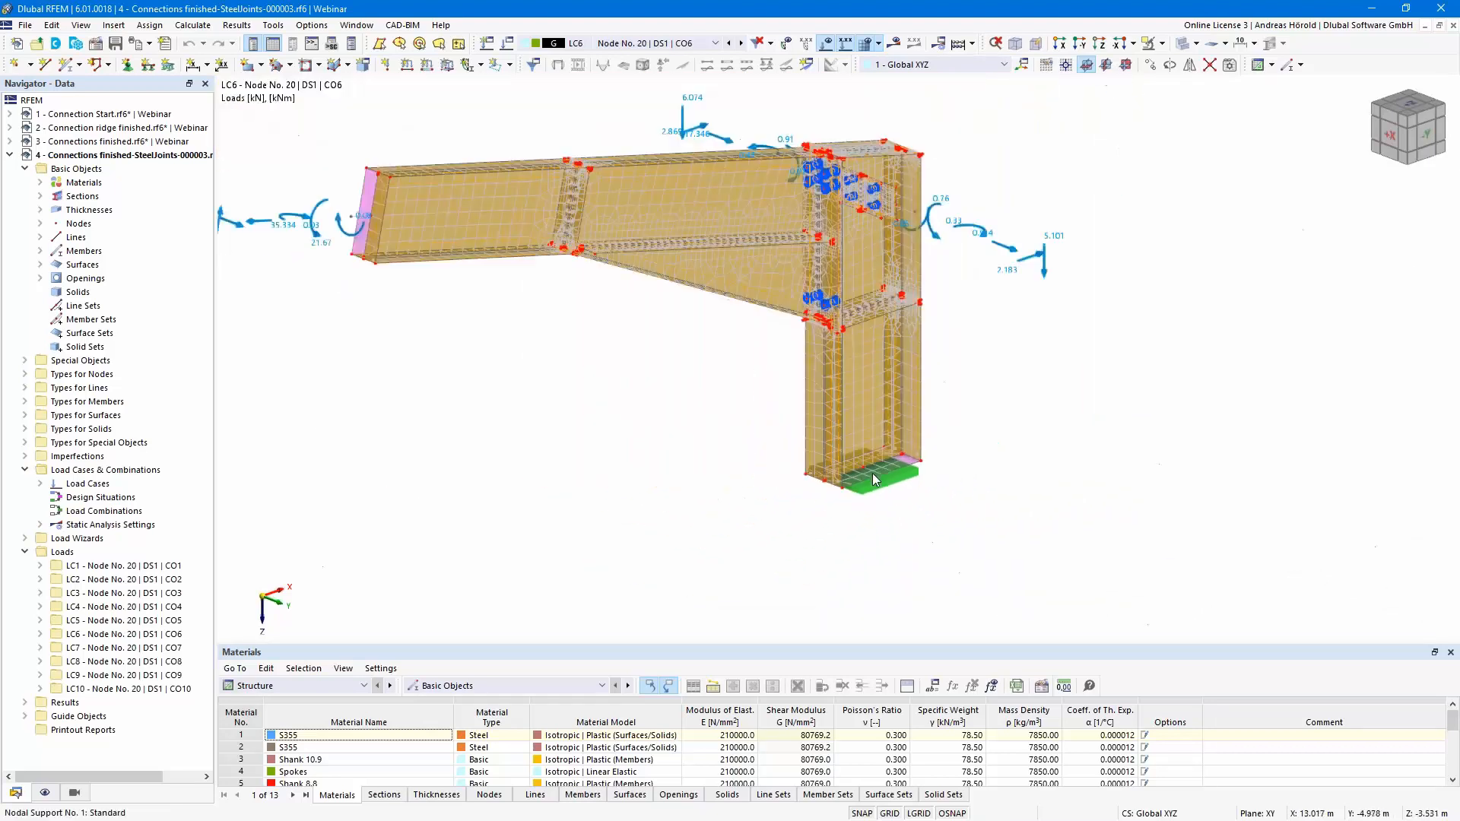
pyautogui.moveTo(633, 438); pyautogui.dragTo(821, 468, button='middle')
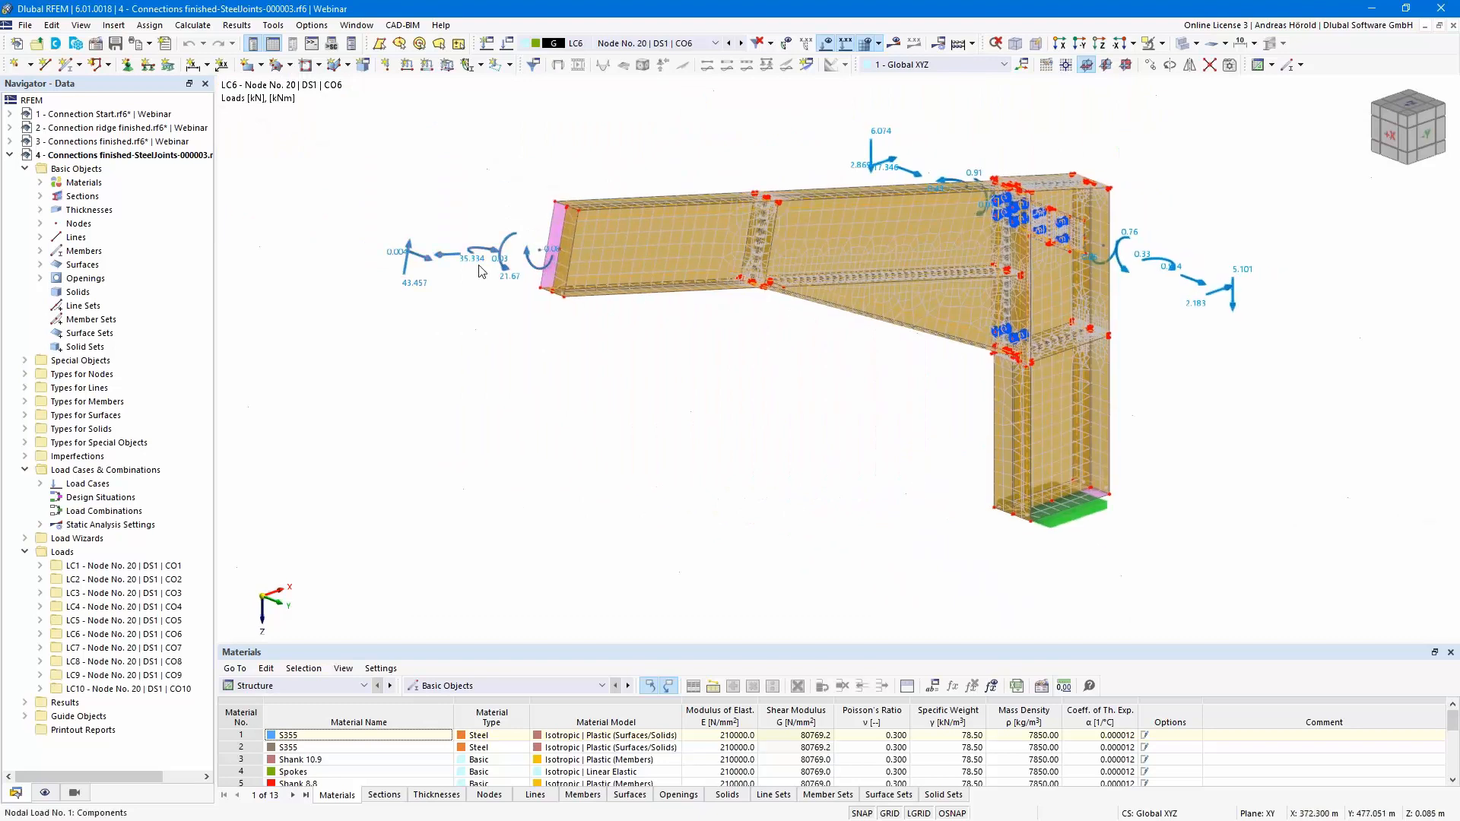
pyautogui.moveTo(824, 408); pyautogui.dragTo(388, 308, button='middle')
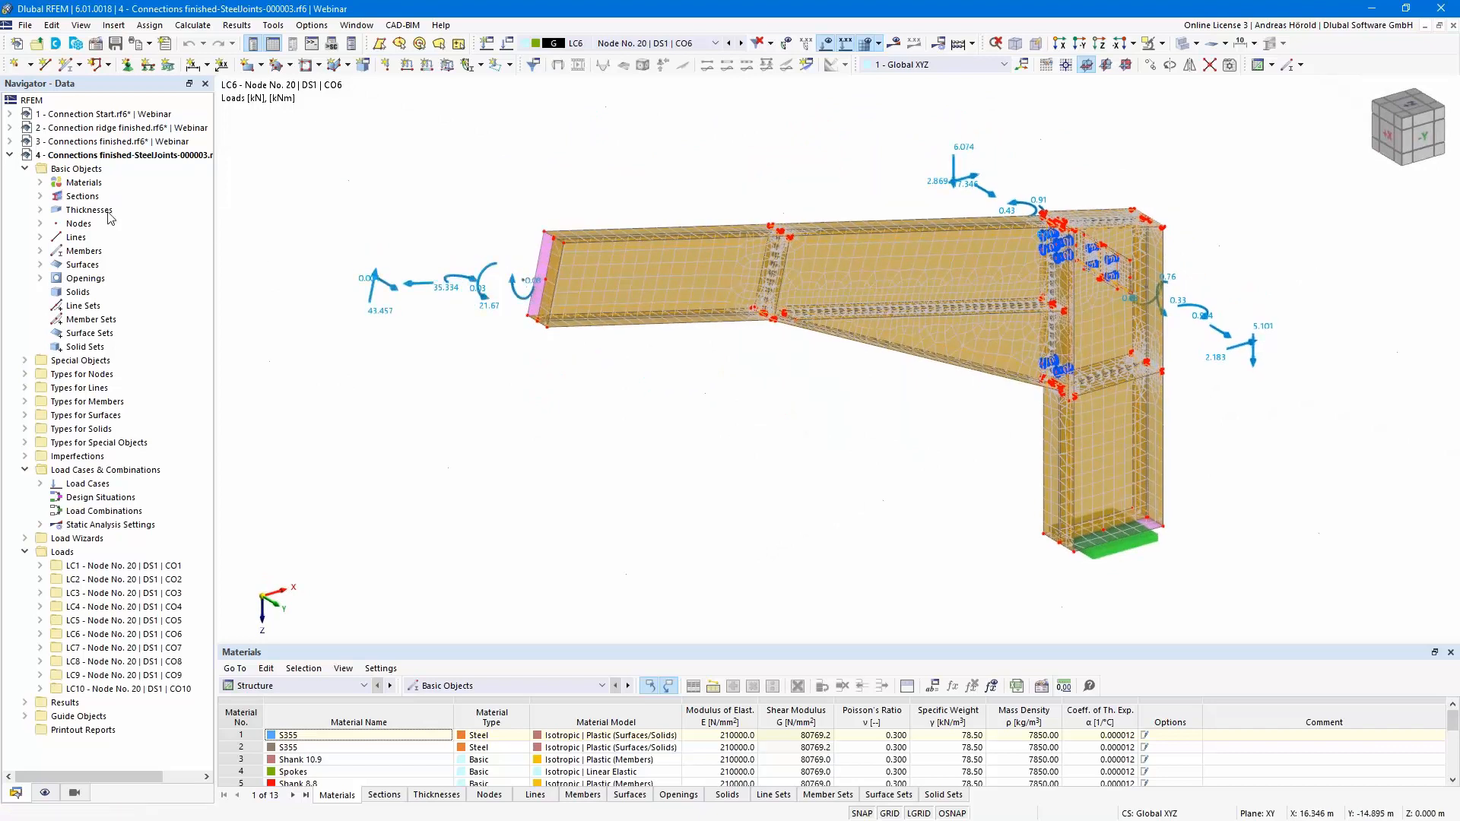
# Expand the submodel's materials and highlight the parts using material 2 S355, Shank 10.9, Spokes and Weld S355, inspecting the welds up close.
pyautogui.click(40, 183)
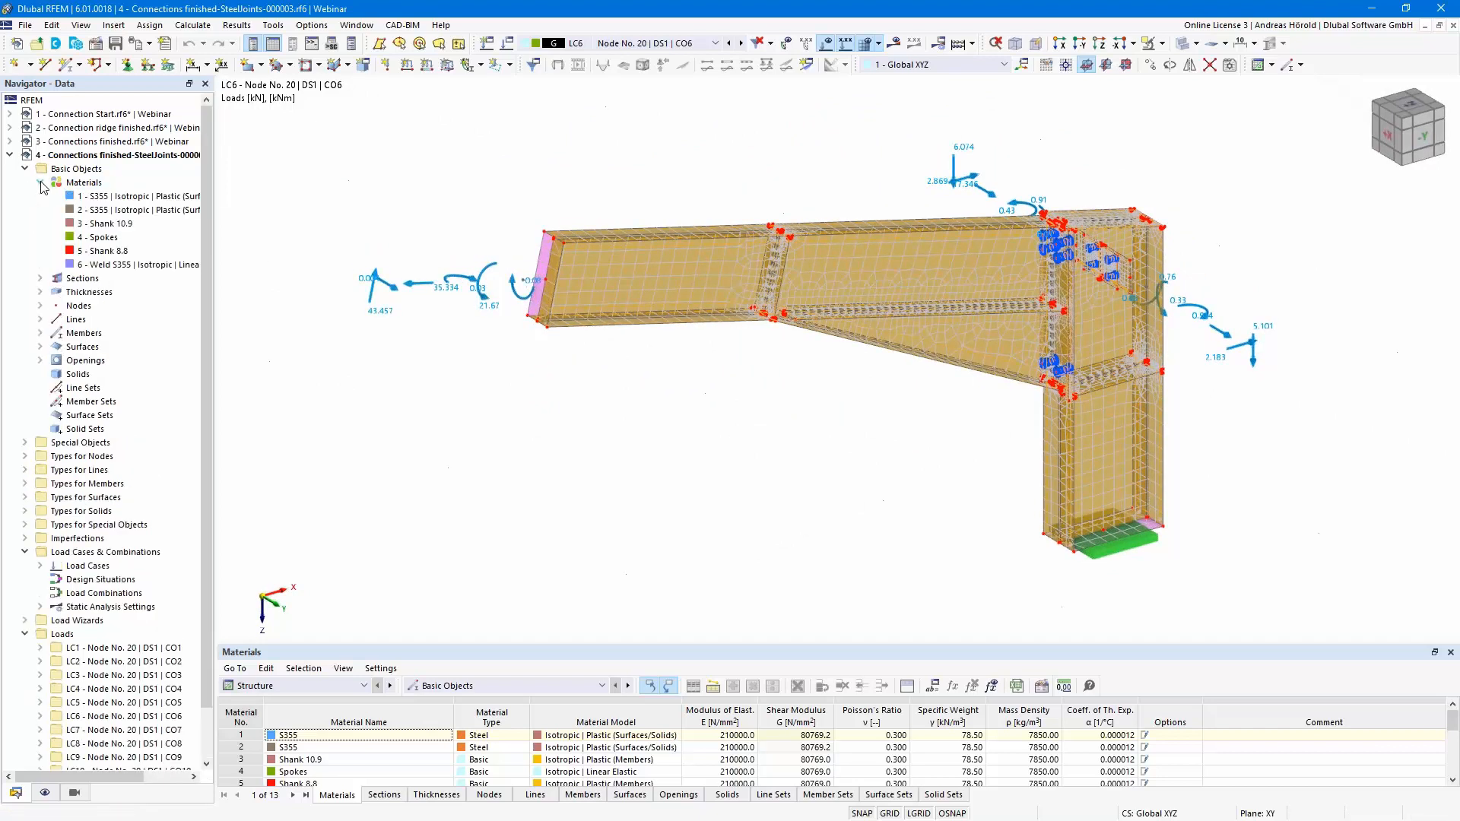
pyautogui.moveTo(211, 236); pyautogui.dragTo(245, 233)
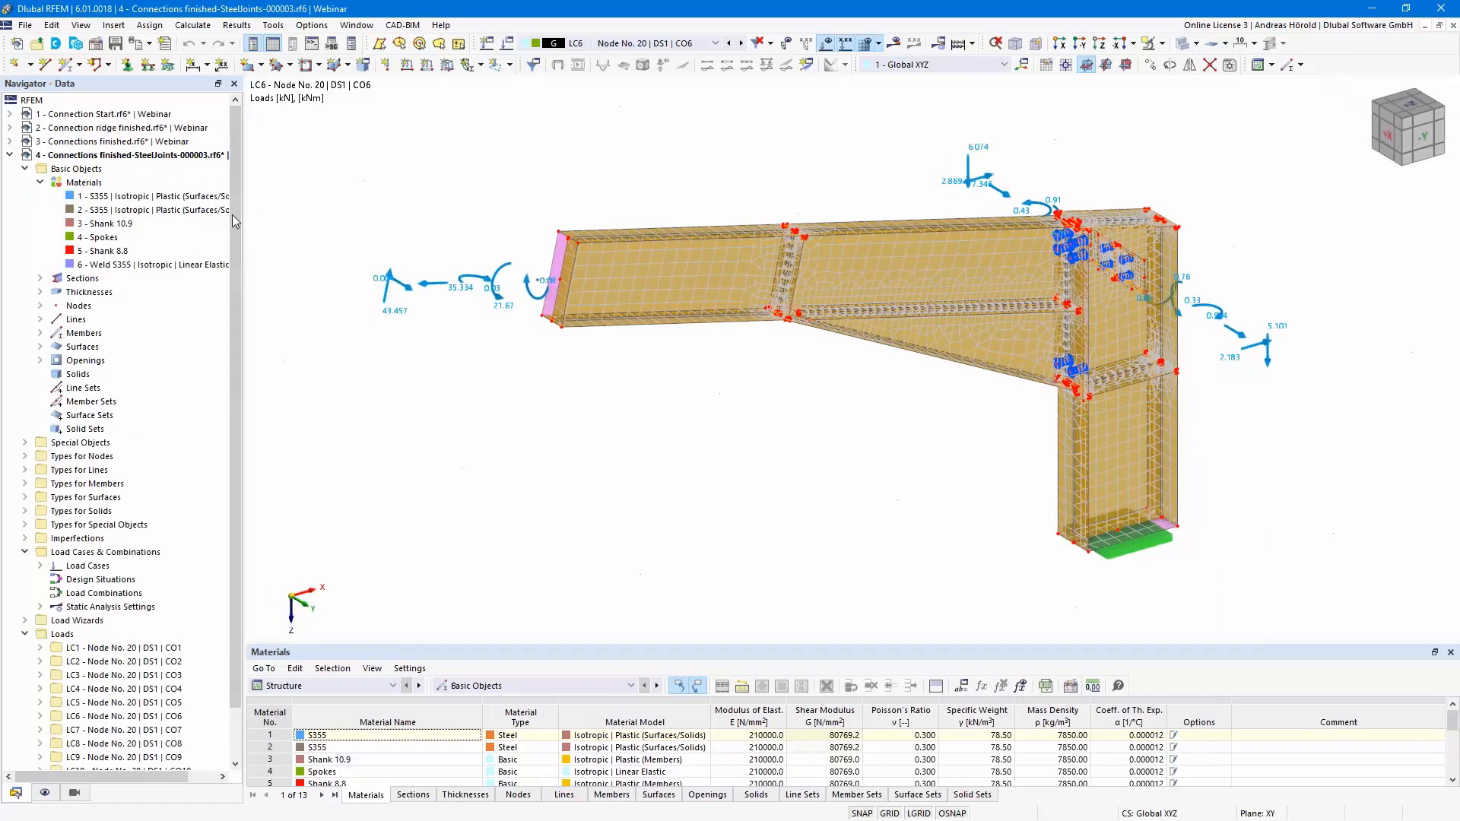
pyautogui.click(177, 212)
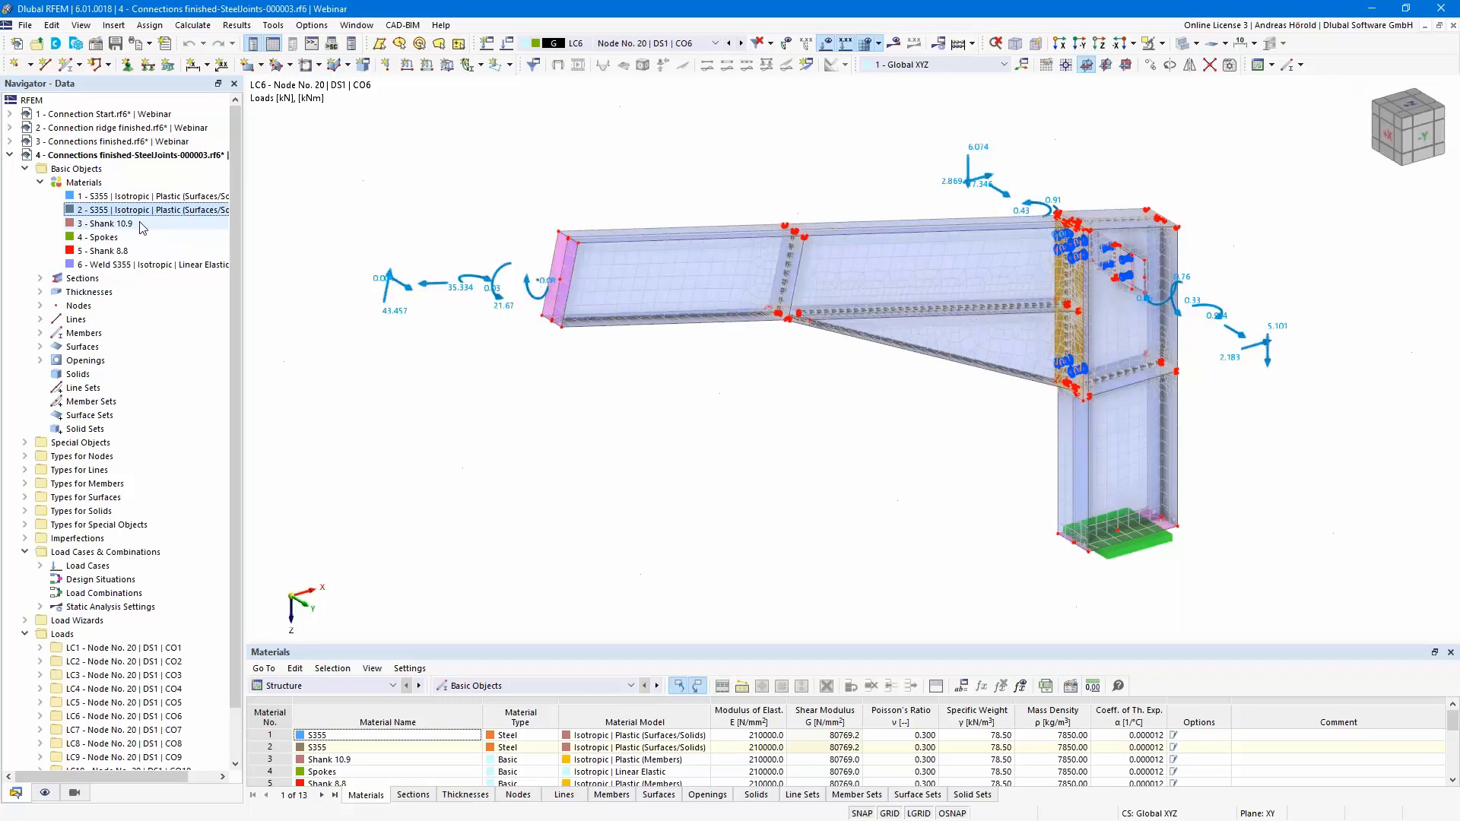
pyautogui.click(141, 224)
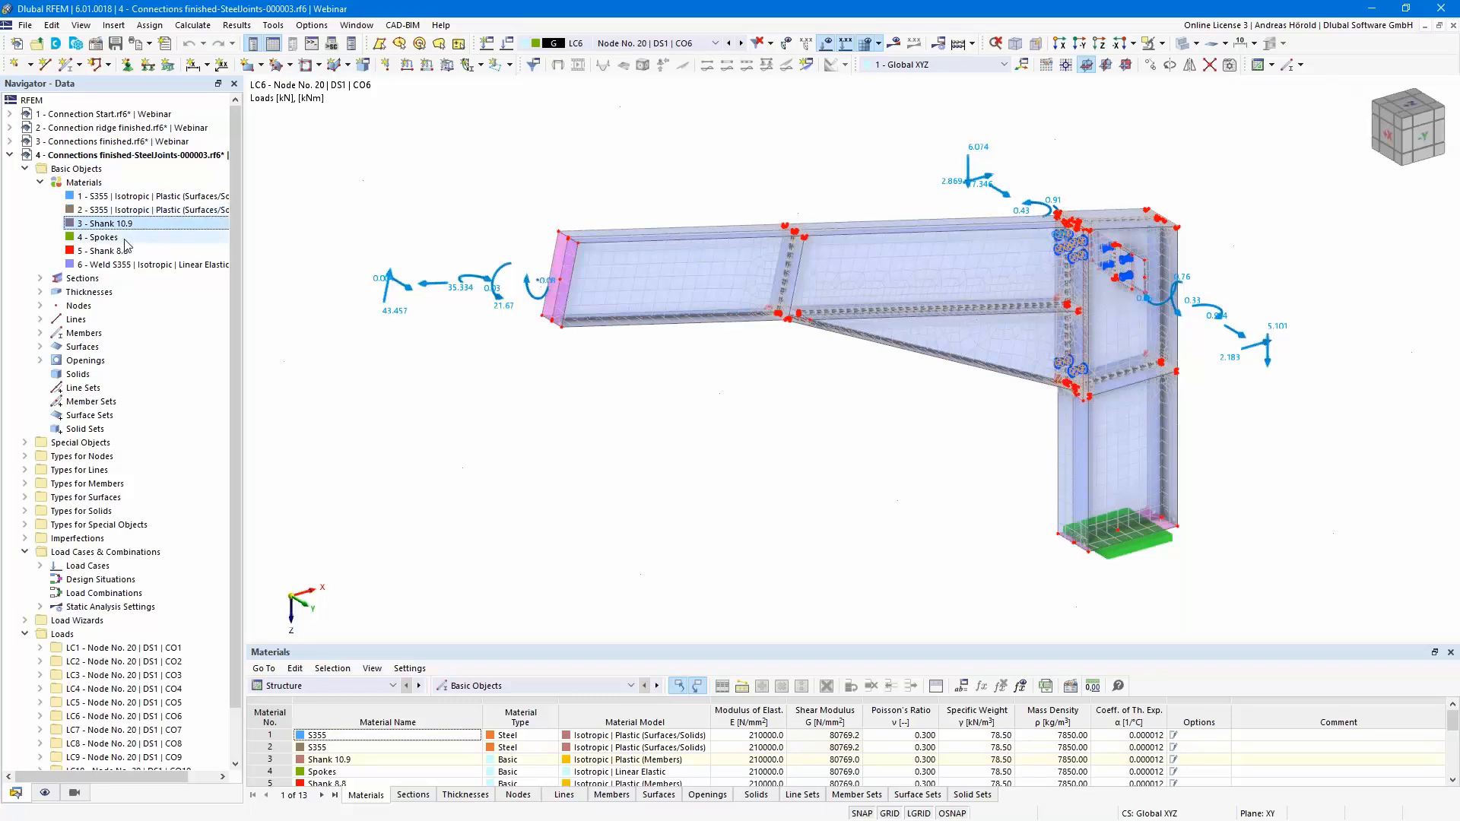
pyautogui.click(125, 239)
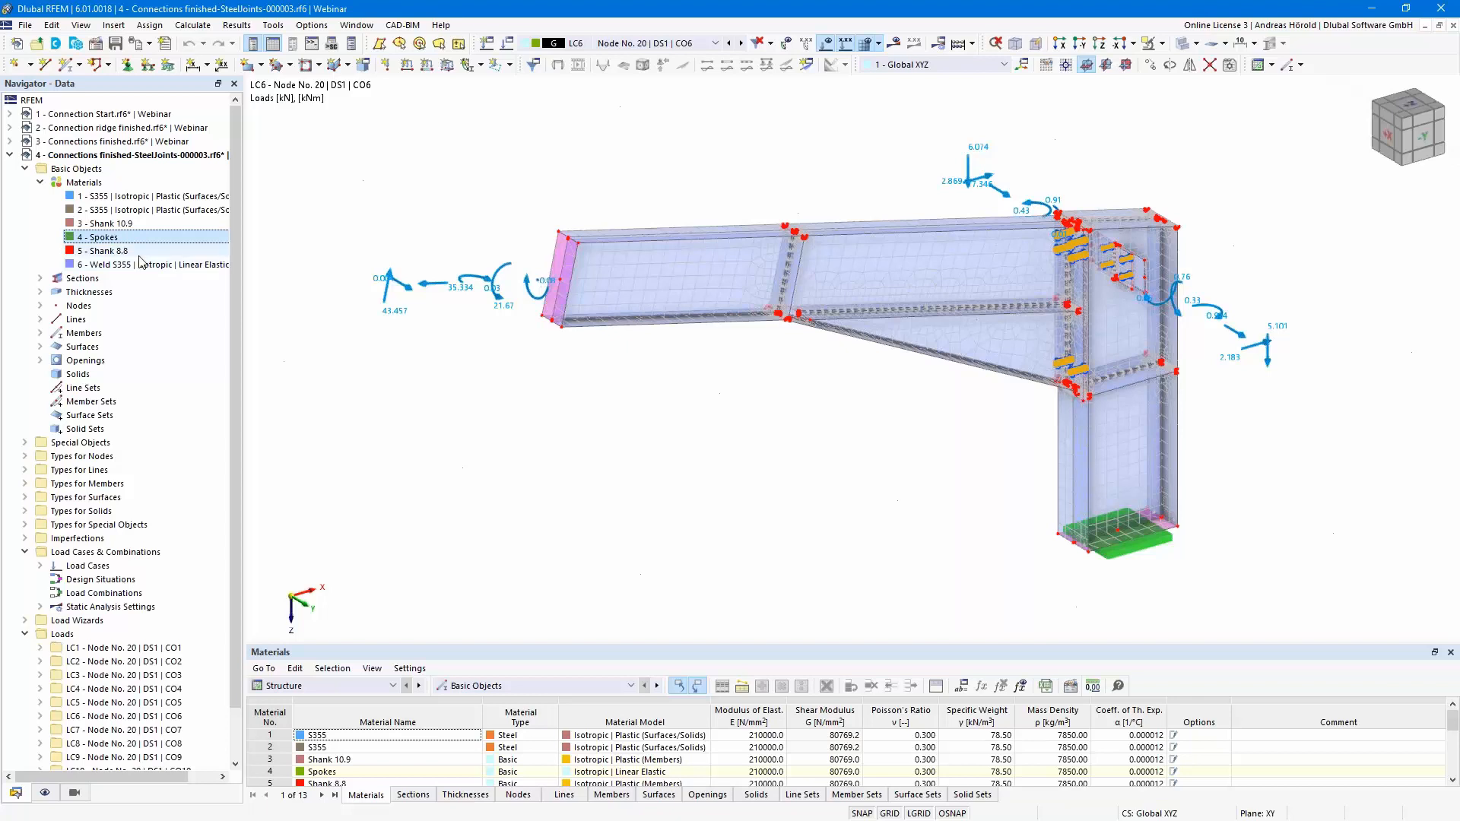
pyautogui.click(143, 264)
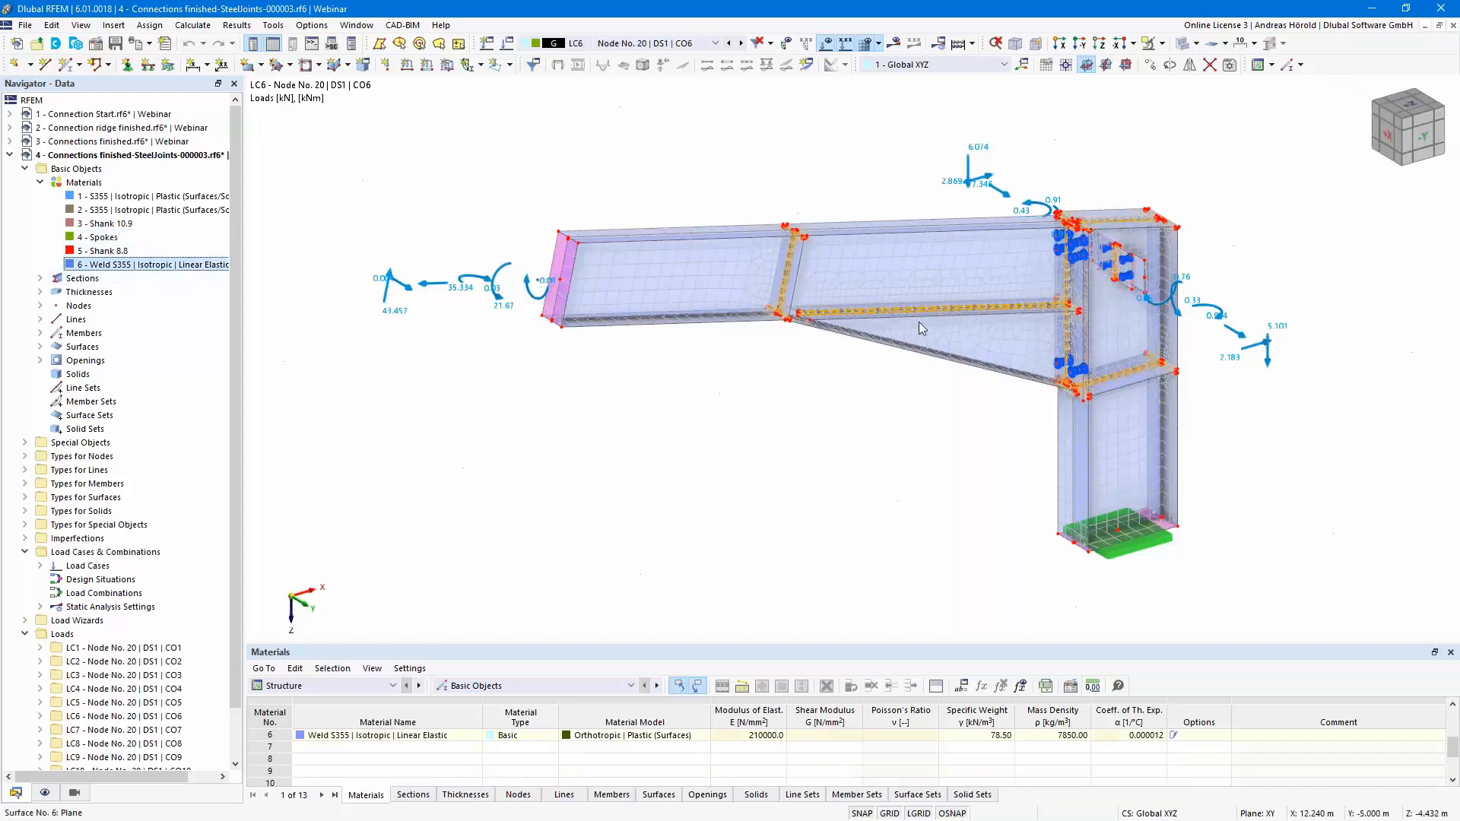
pyautogui.scroll(2, 915, 304)
pyautogui.scroll(6, 915, 303)
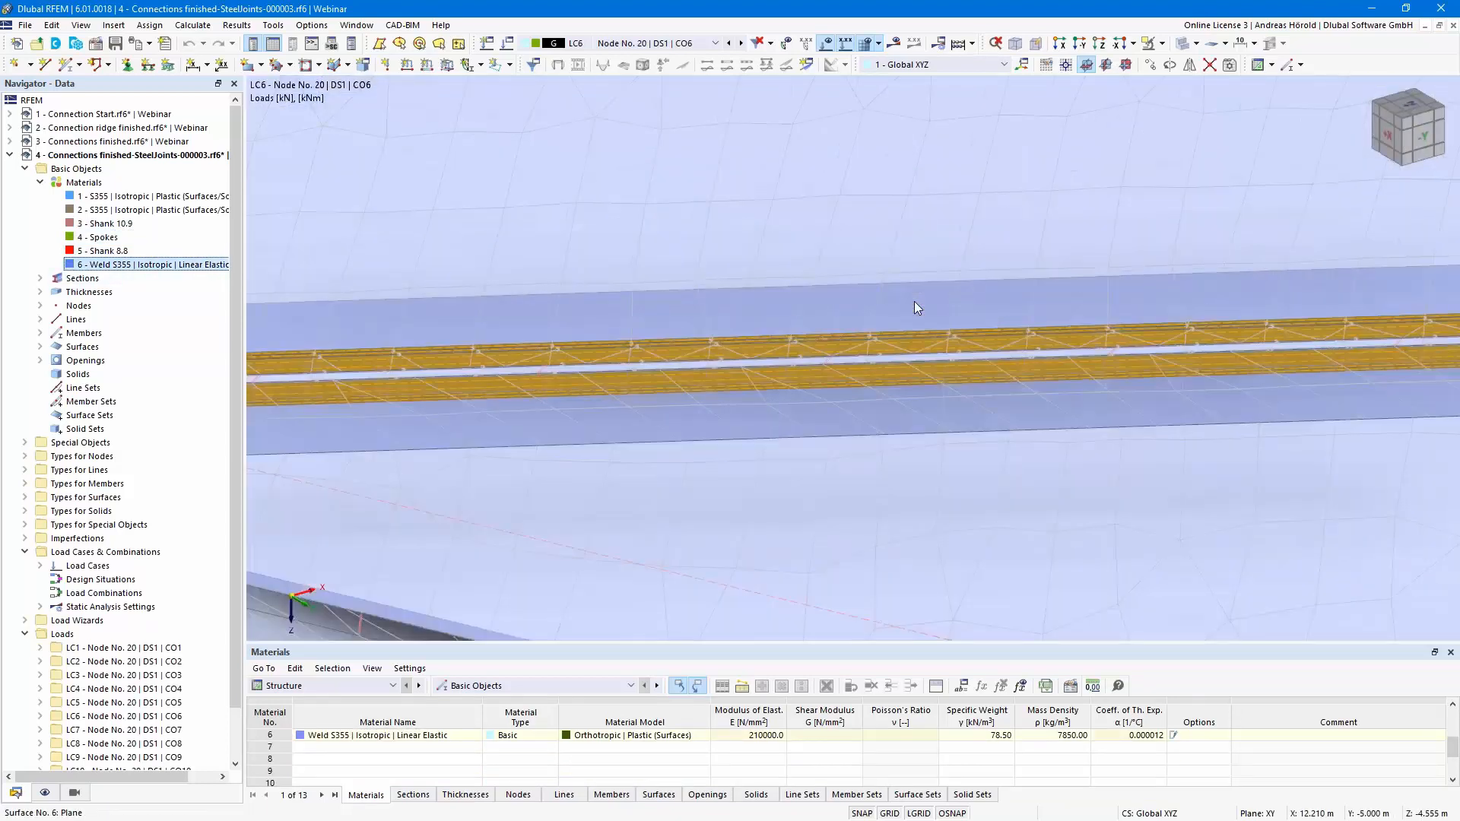
pyautogui.scroll(-8, 914, 305)
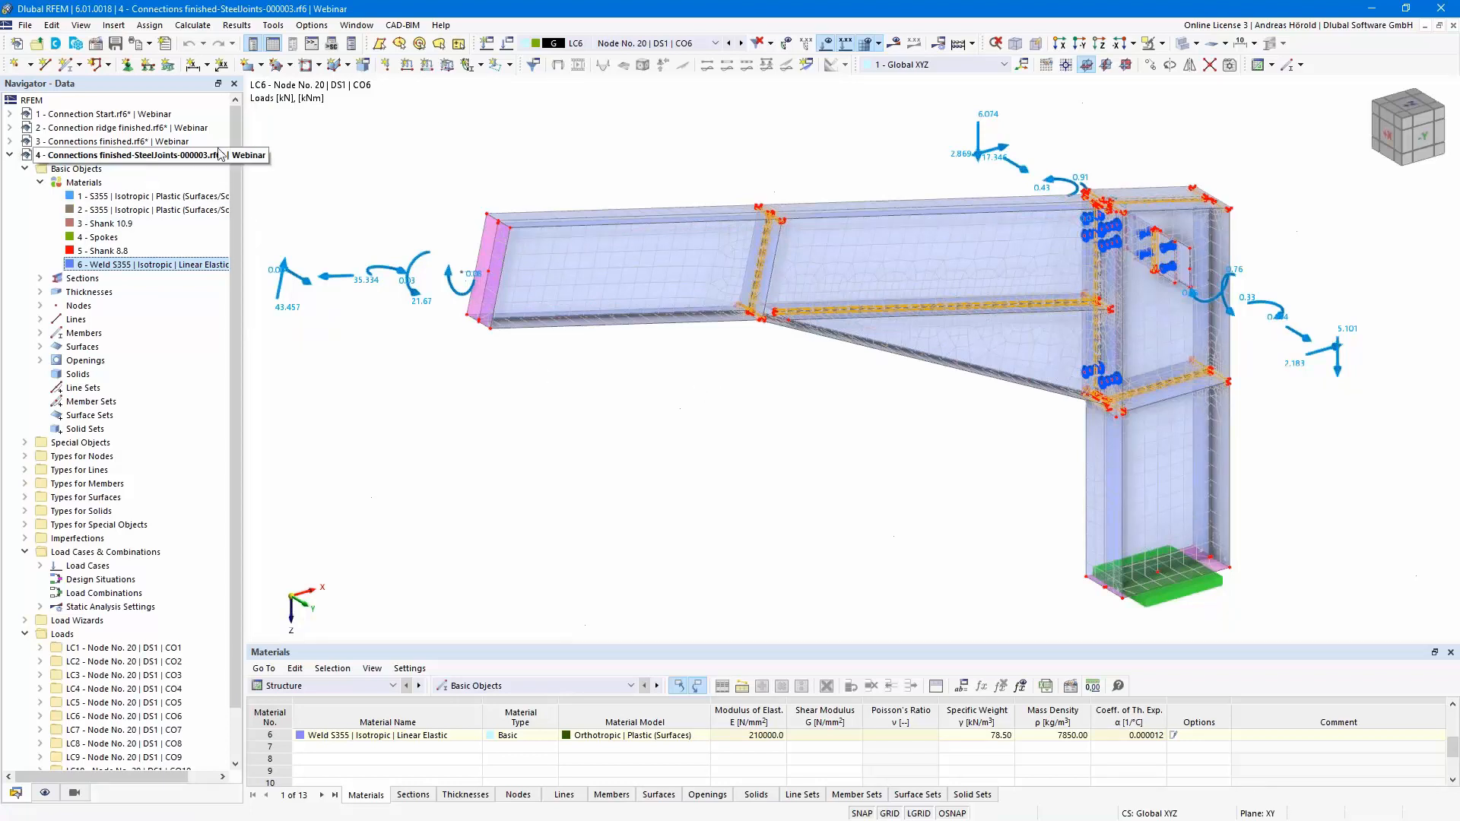
# Return to the 3 - Connections finished model, view the whole hall with its three joints, and open printout report 1.
pyautogui.click(110, 143)
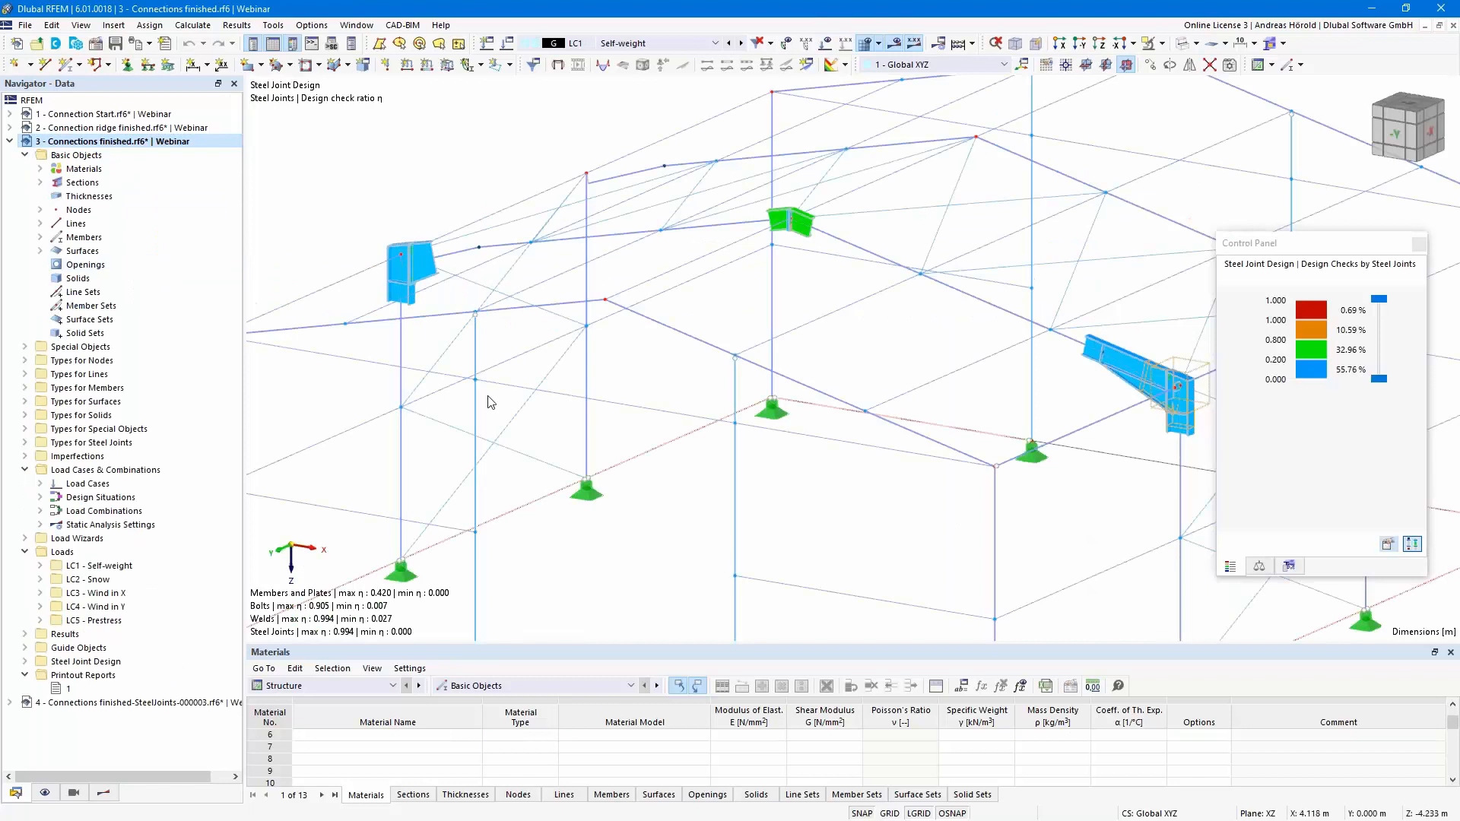
pyautogui.scroll(-1, 490, 403)
pyautogui.scroll(-1, 490, 403)
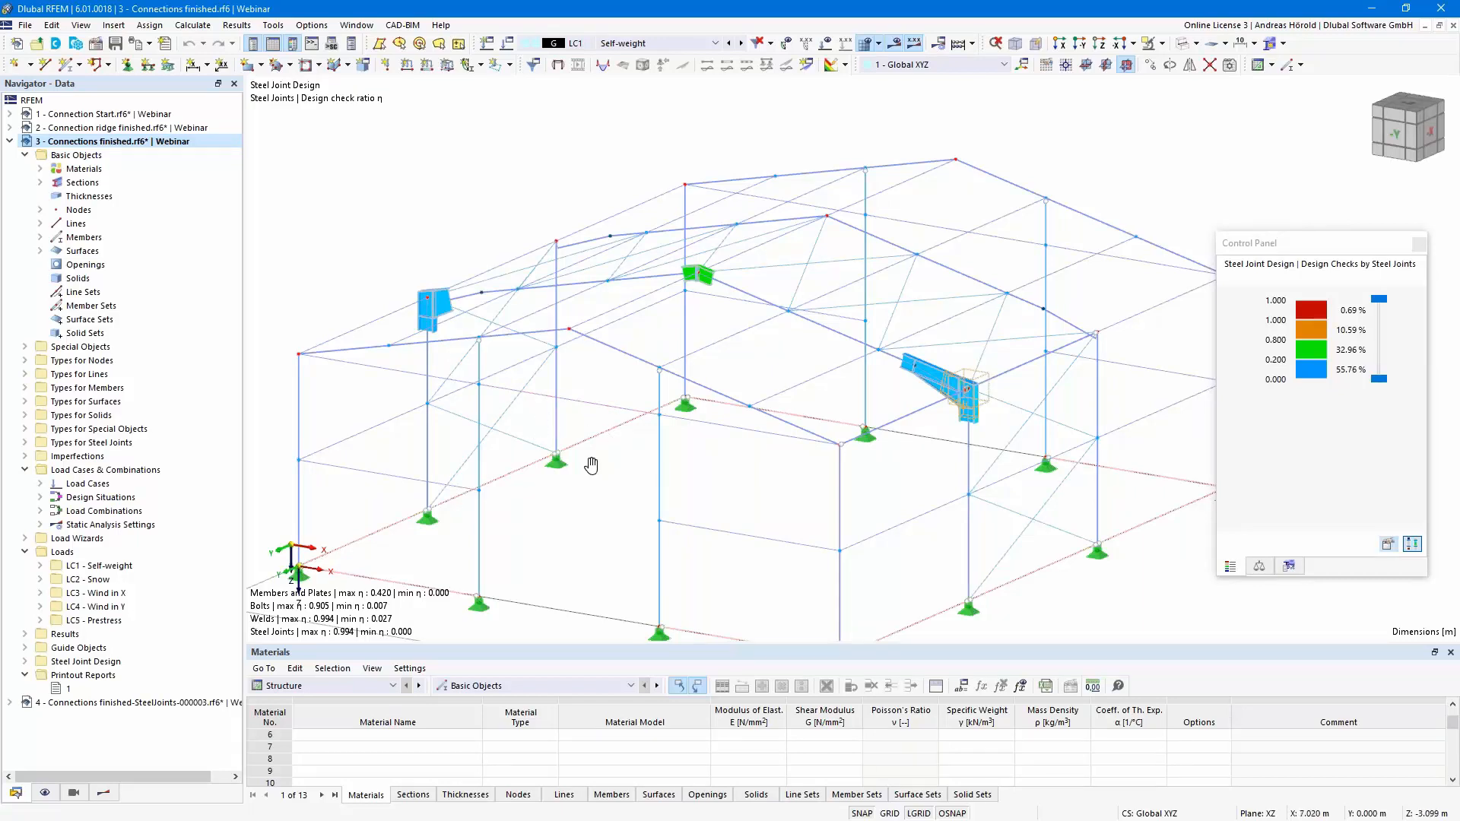
pyautogui.moveTo(593, 467); pyautogui.dragTo(648, 427, button='middle')
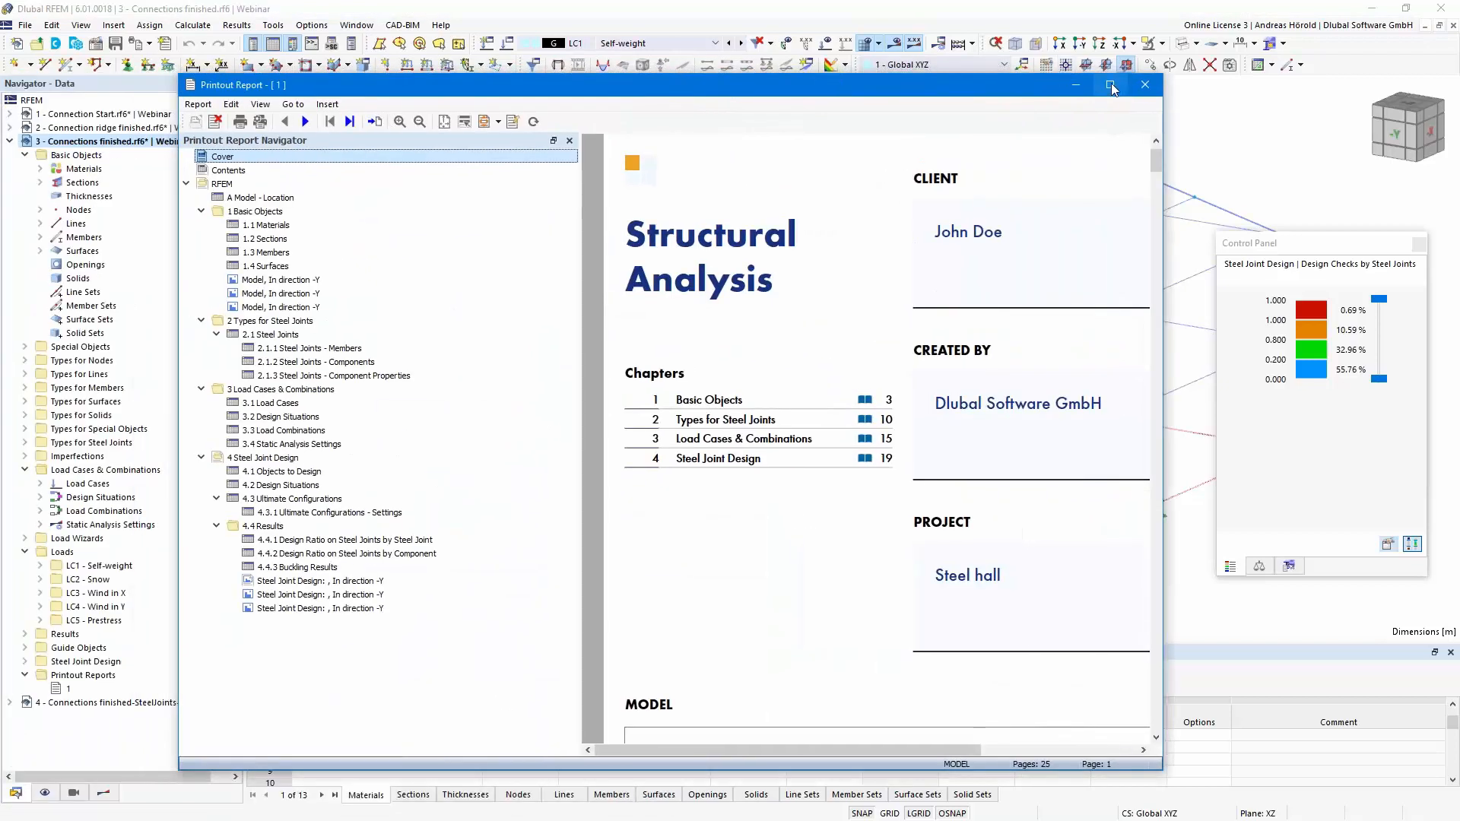
# Maximize the printout report and examine the first Model, In direction -Y graphic under Basic Objects.
pyautogui.click(1110, 85)
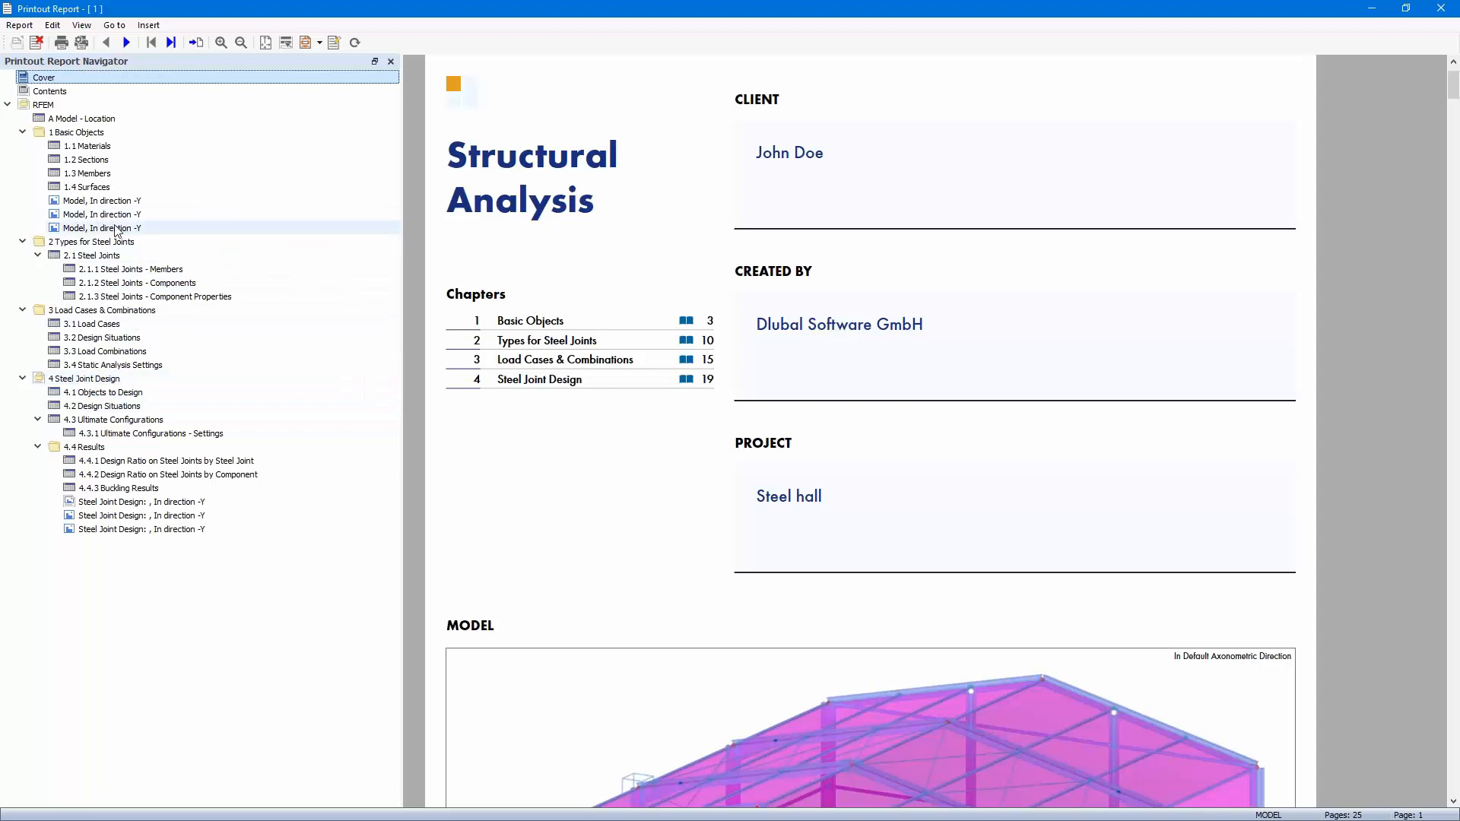
pyautogui.click(96, 201)
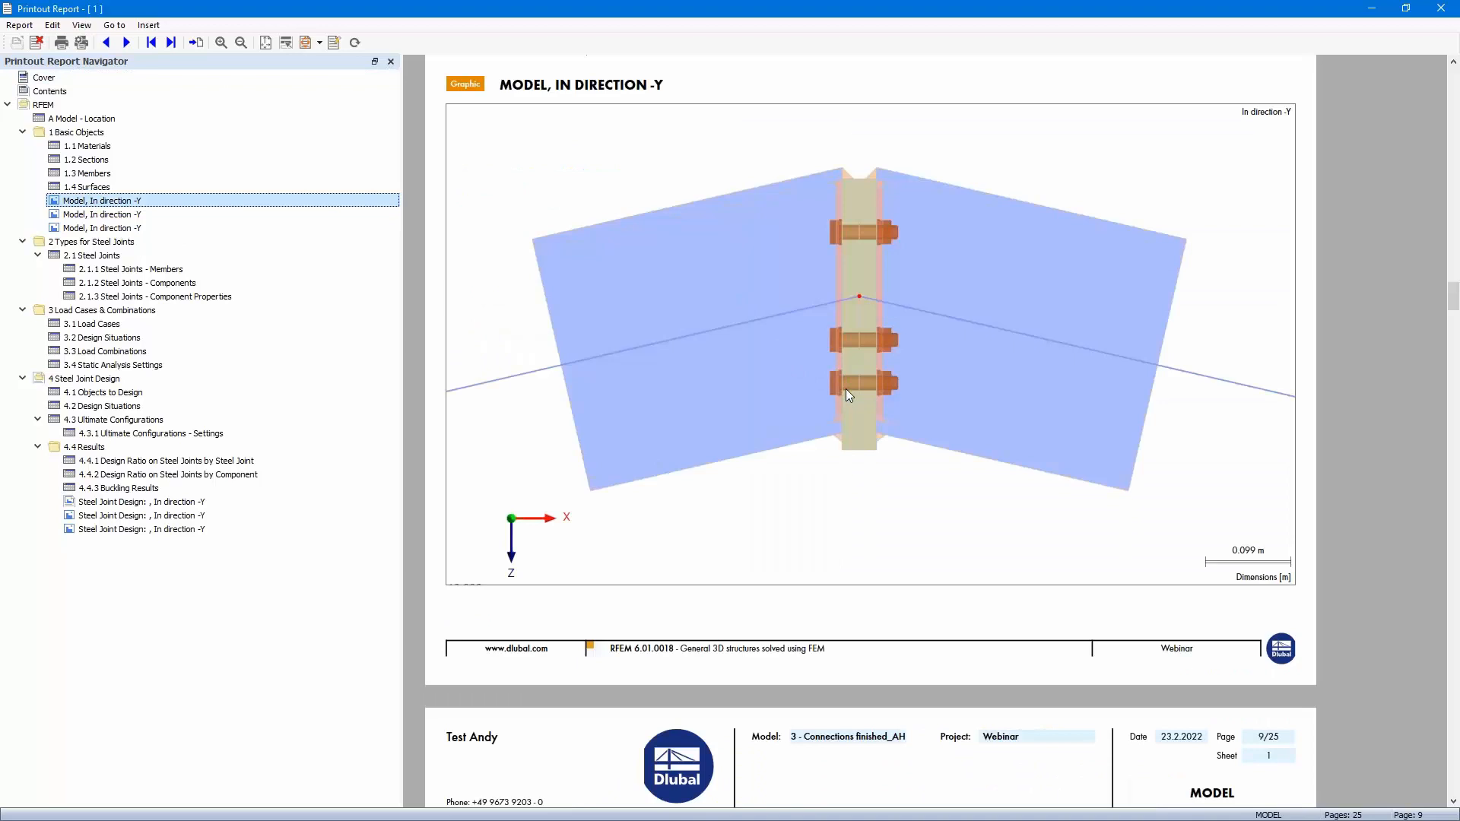
pyautogui.keyDown('ctrl'); pyautogui.scroll(-2, 846, 389); pyautogui.keyUp('ctrl')
pyautogui.scroll(-2, 828, 412)
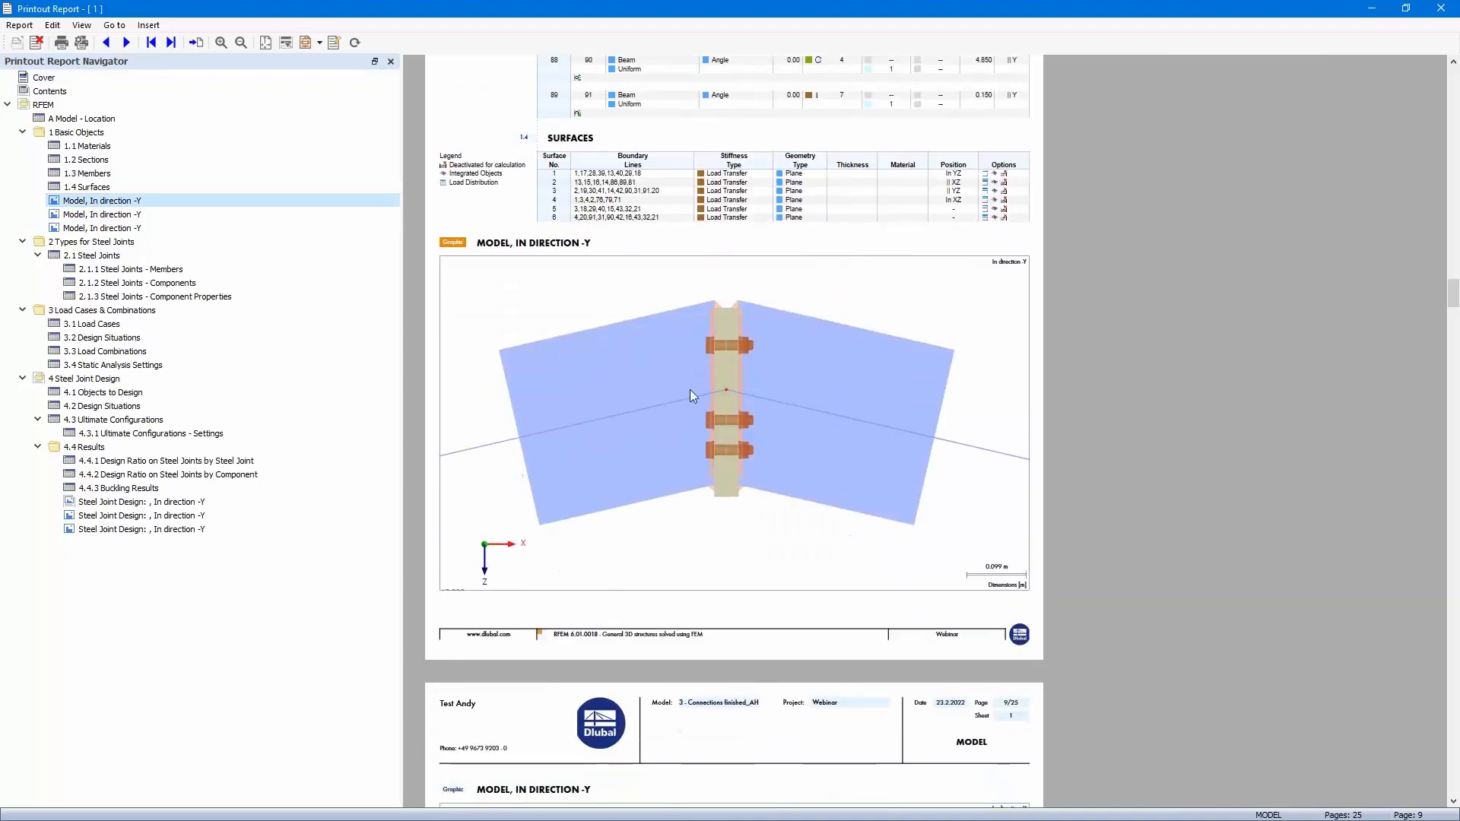
# Examine the three Model, In direction -Y graphics of the ridge and corner joints in the printout report.
pyautogui.scroll(-5, 743, 368)
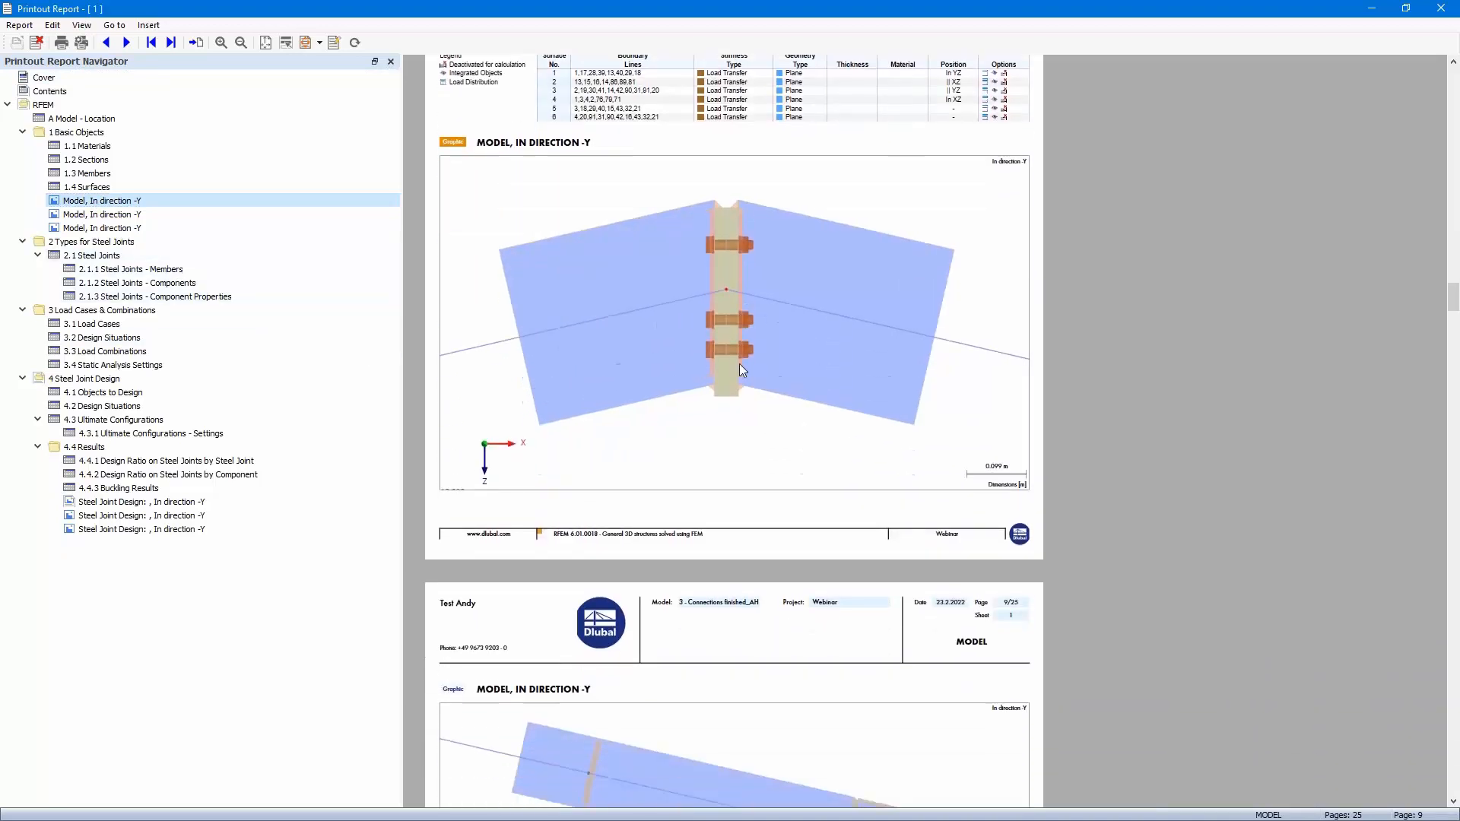
pyautogui.scroll(-15, 743, 371)
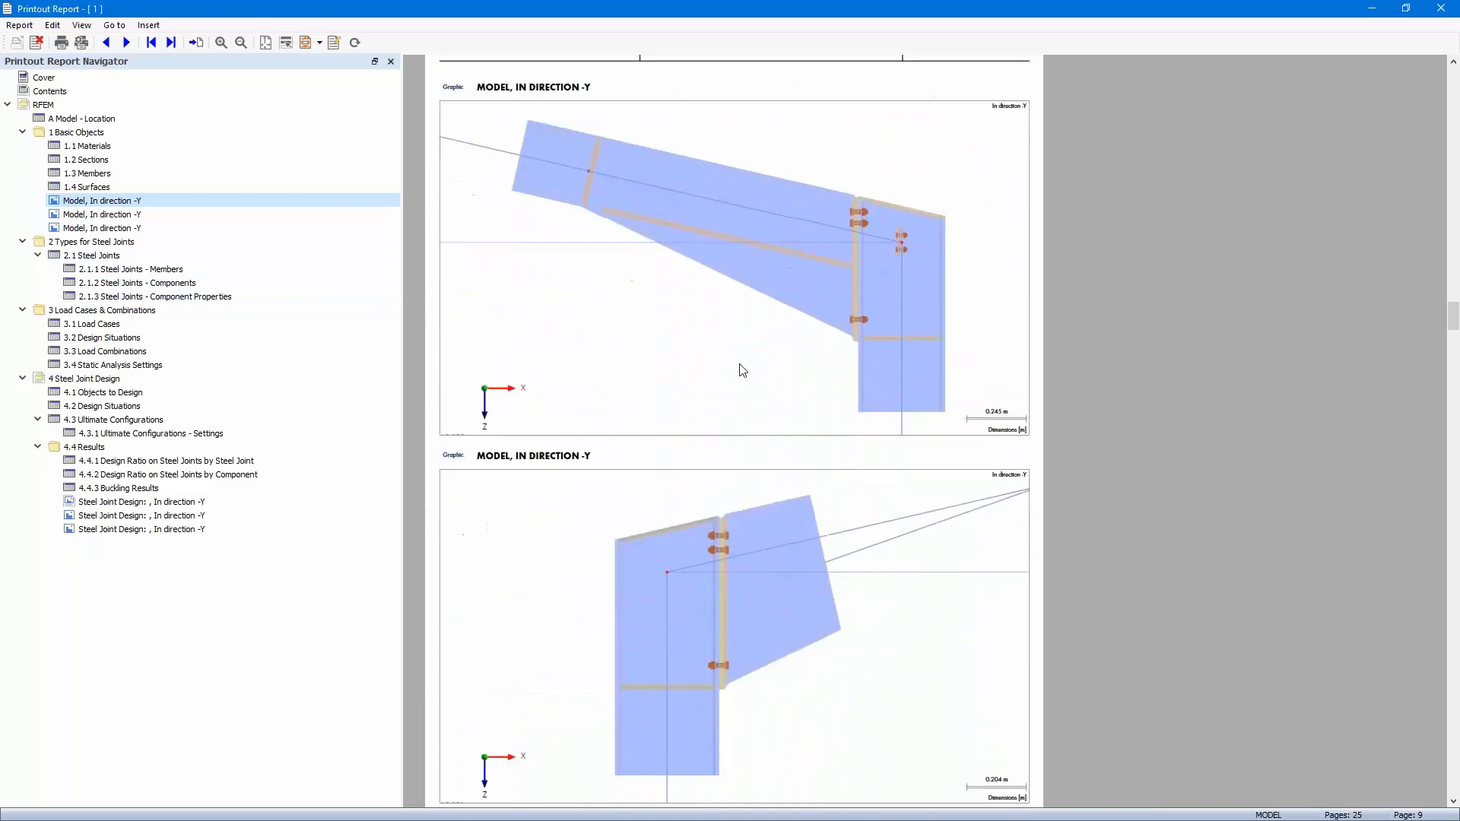
pyautogui.scroll(-5, 743, 371)
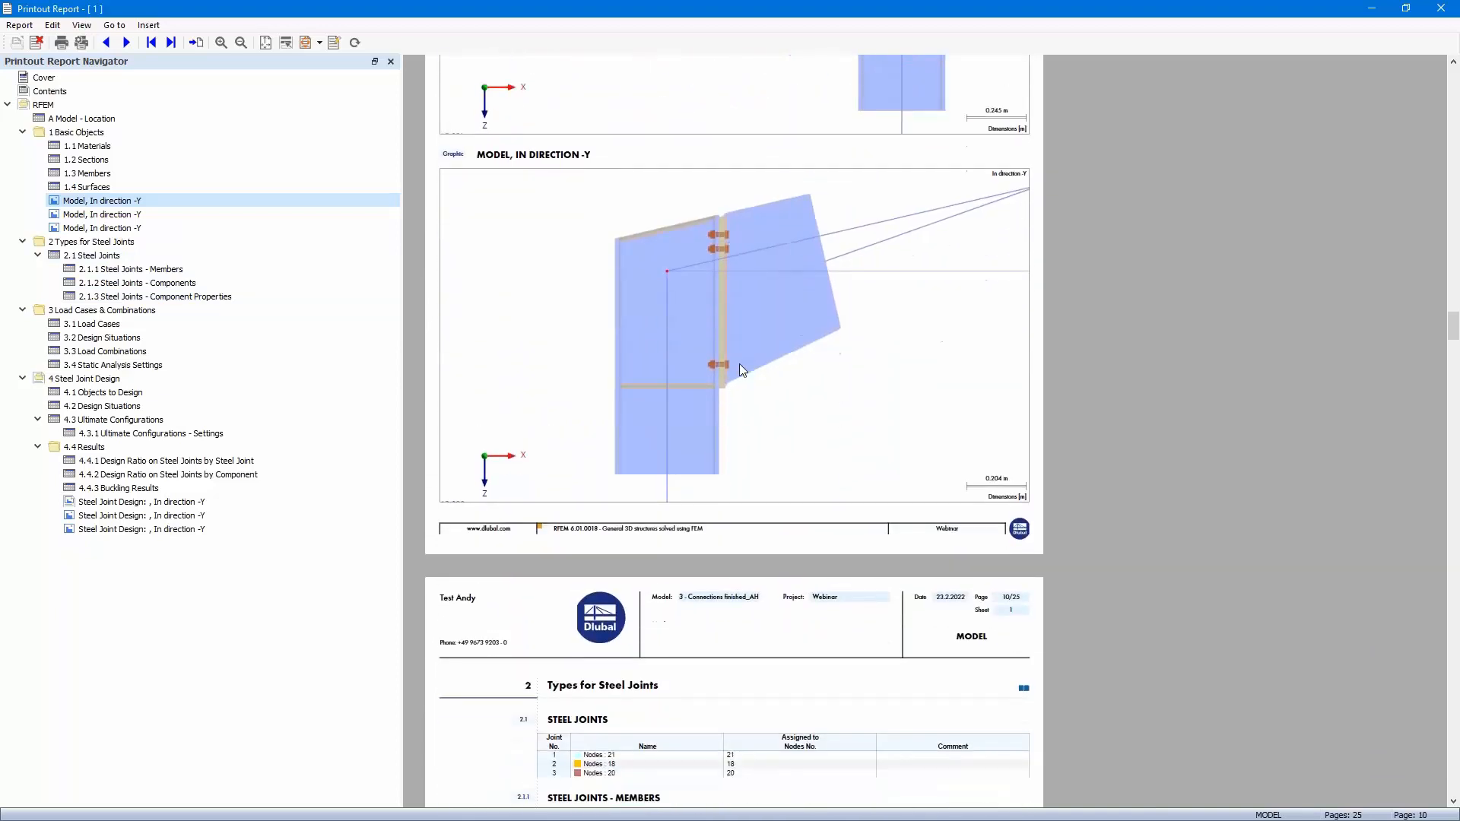
# Read the Types for Steel Joints chapter with its steel joints, members and components tables.
pyautogui.scroll(-8, 743, 371)
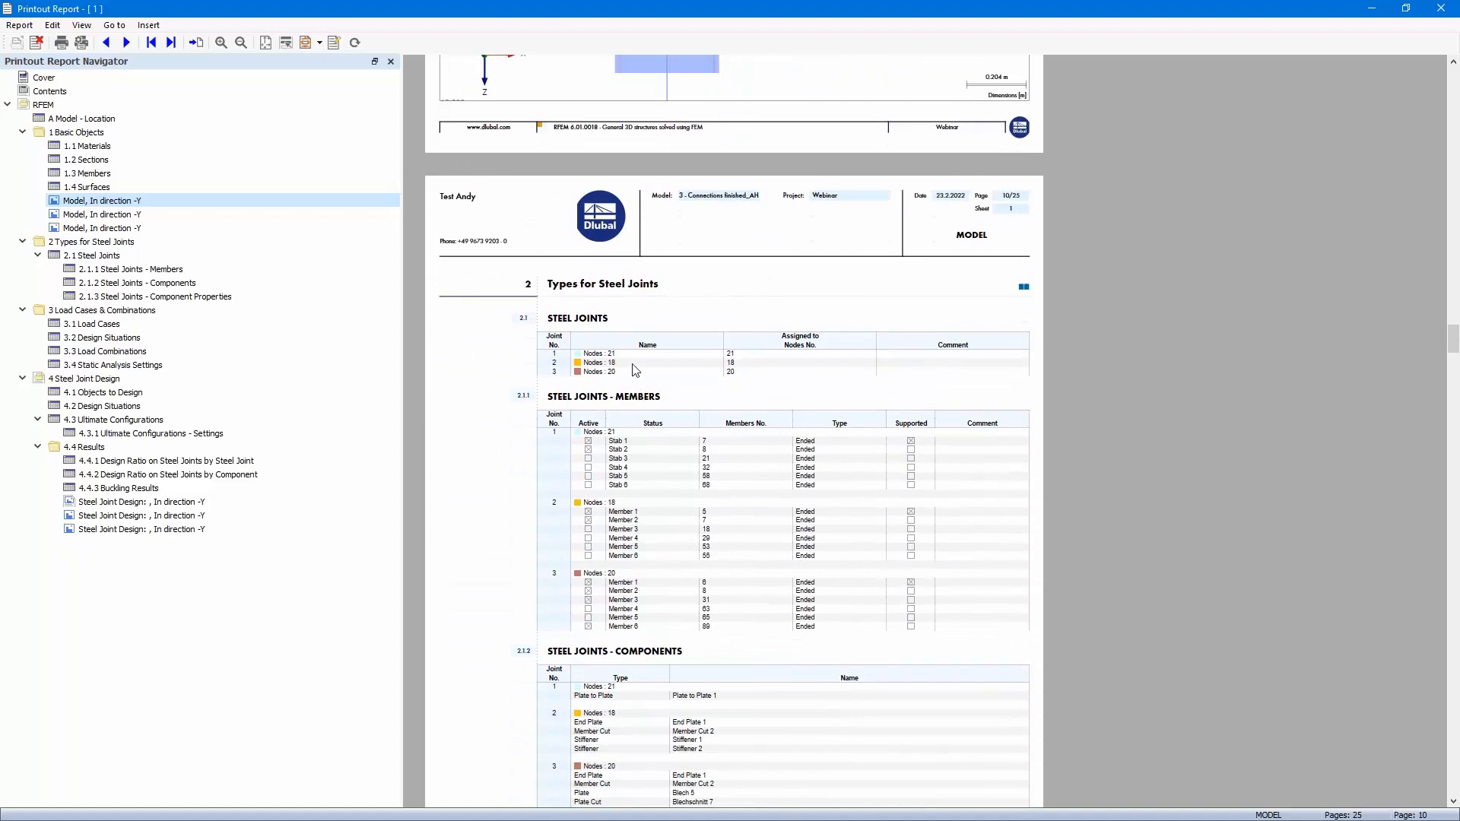
pyautogui.scroll(-6, 637, 363)
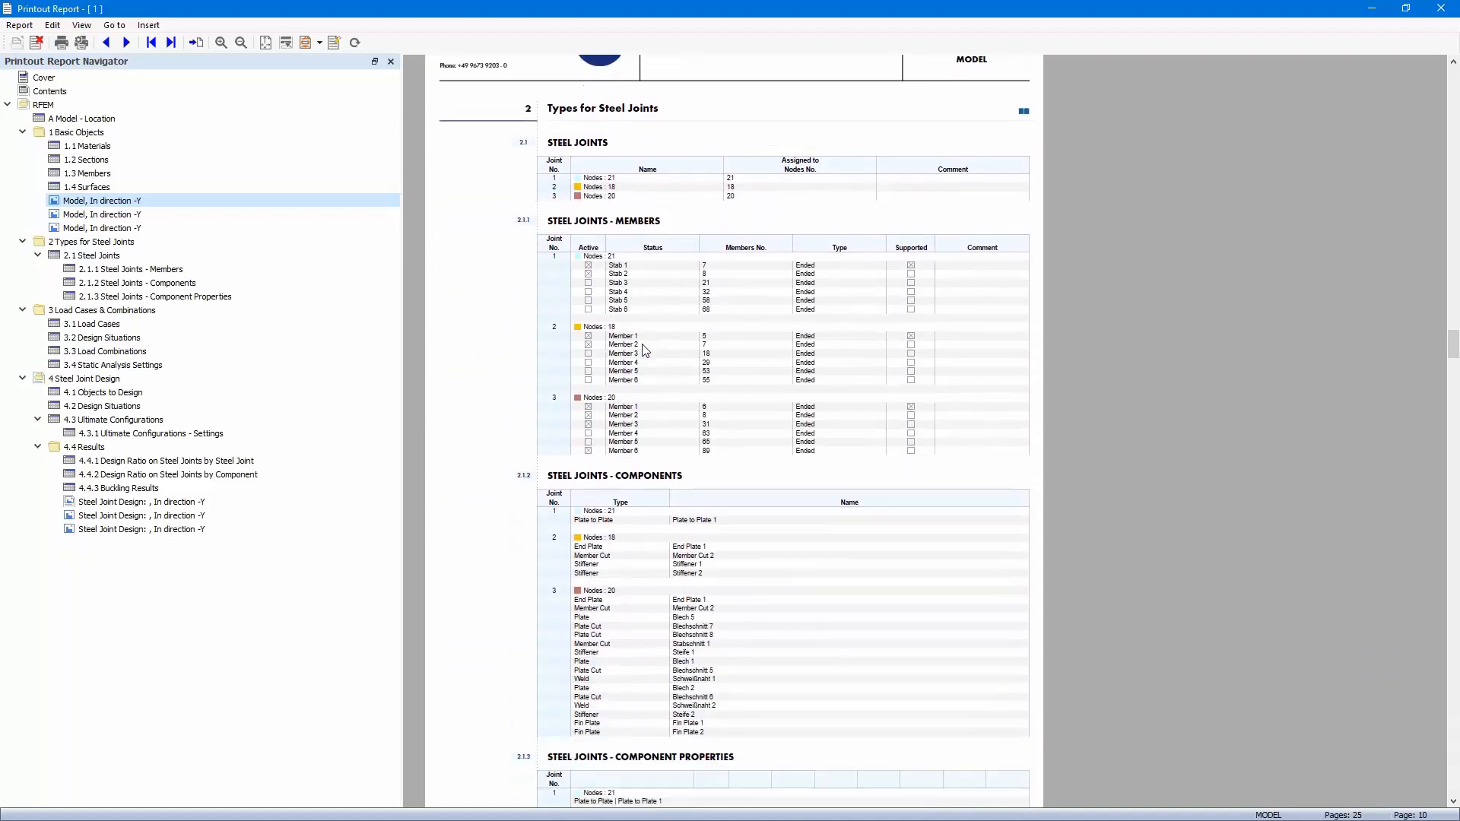
pyautogui.scroll(-1, 695, 413)
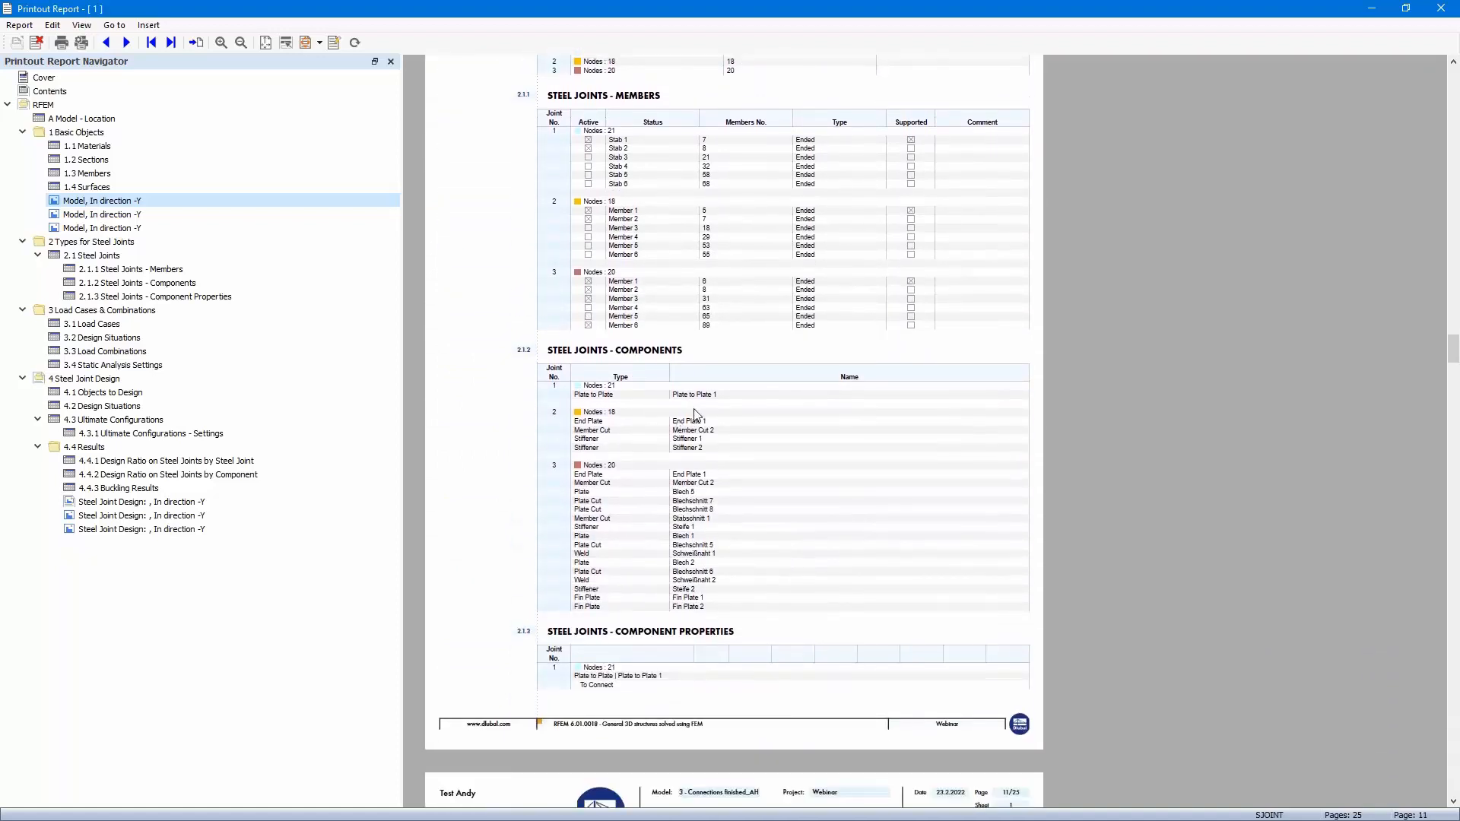
pyautogui.scroll(-7, 694, 415)
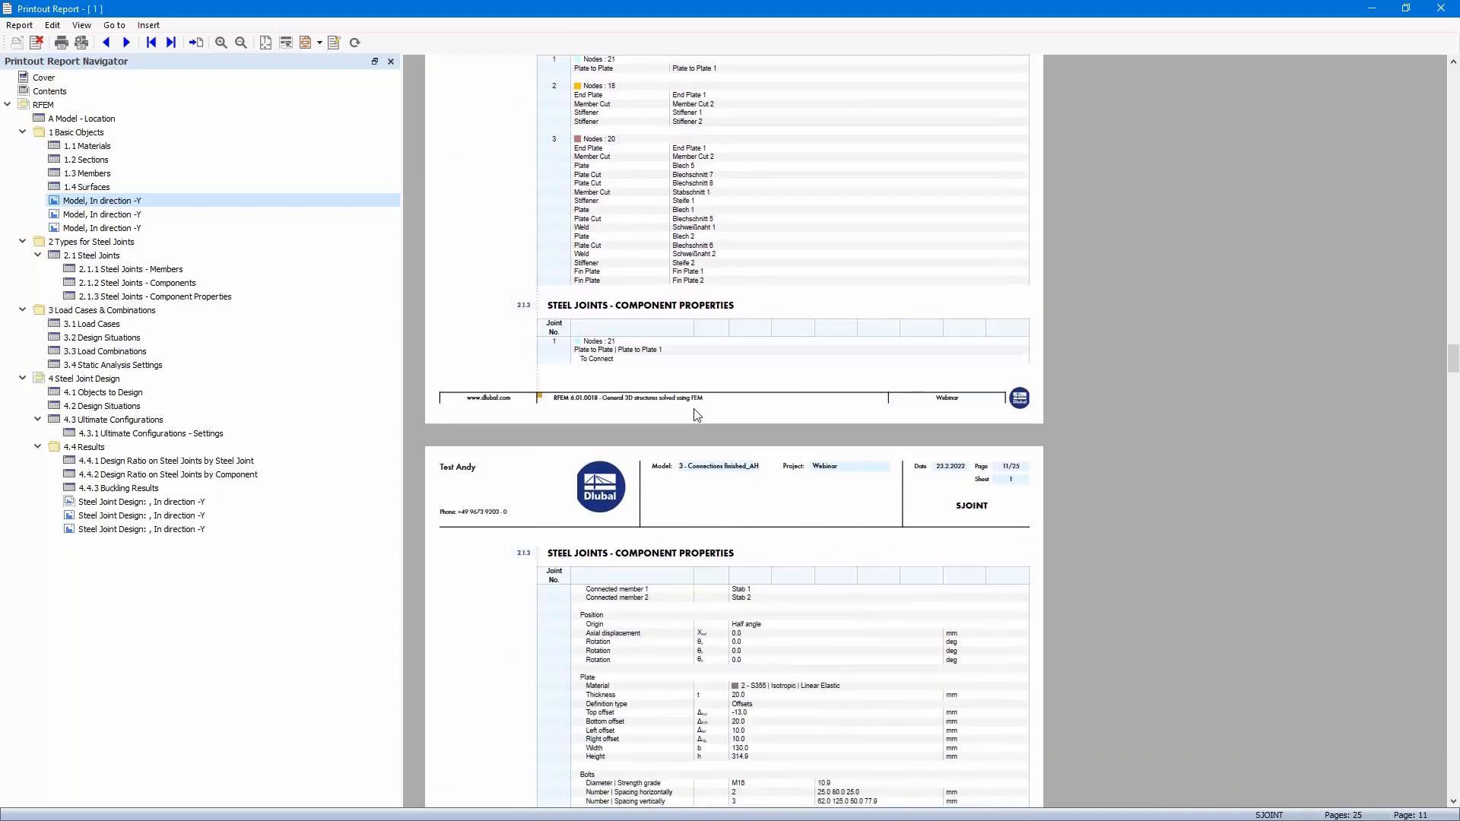
# Read the Steel Joints - Component Properties tables for the plates, bolts, welds, cuts and stiffeners of all three joints.
pyautogui.scroll(-2, 697, 414)
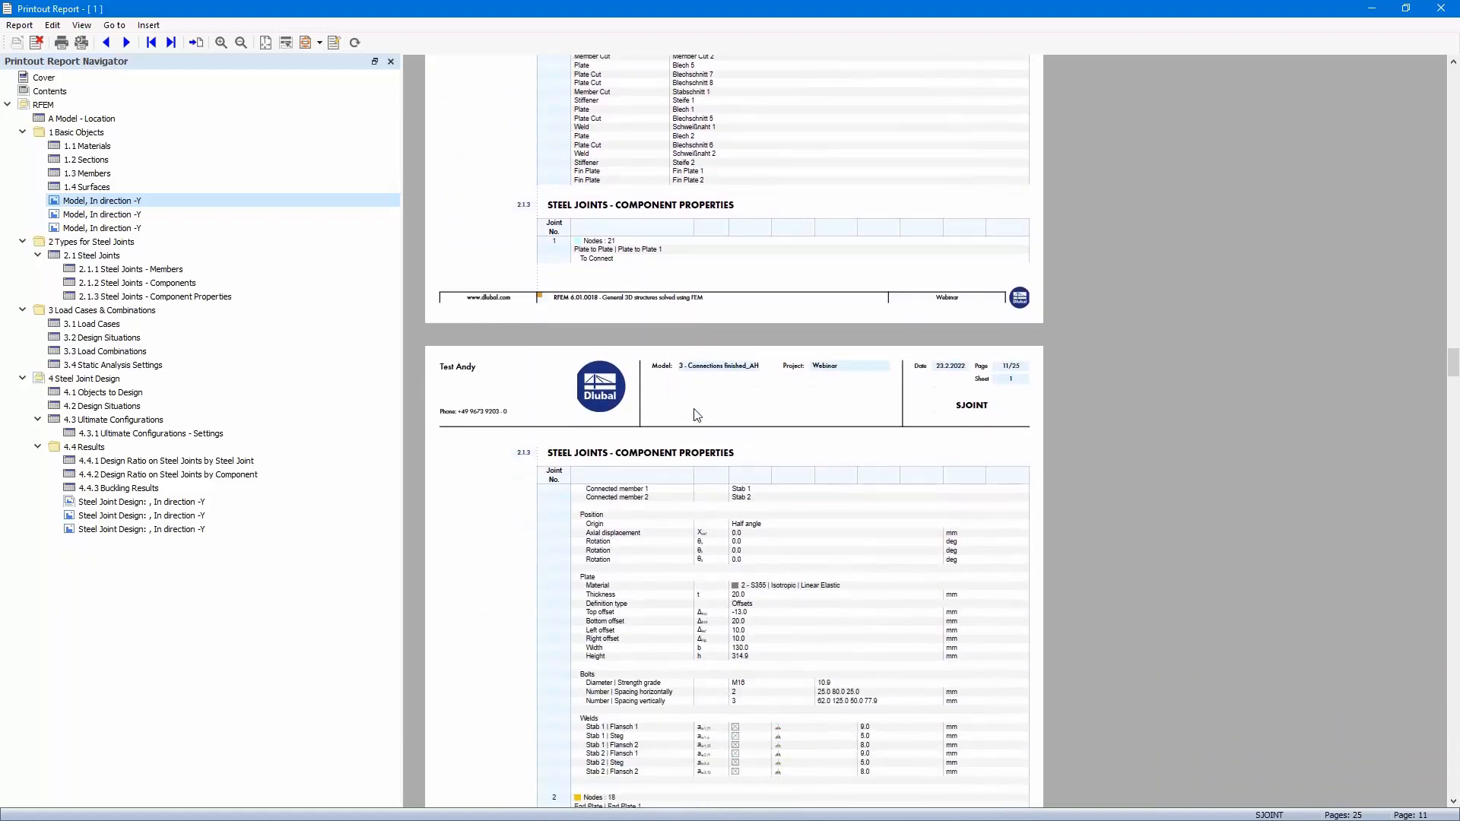
pyautogui.scroll(-6, 698, 415)
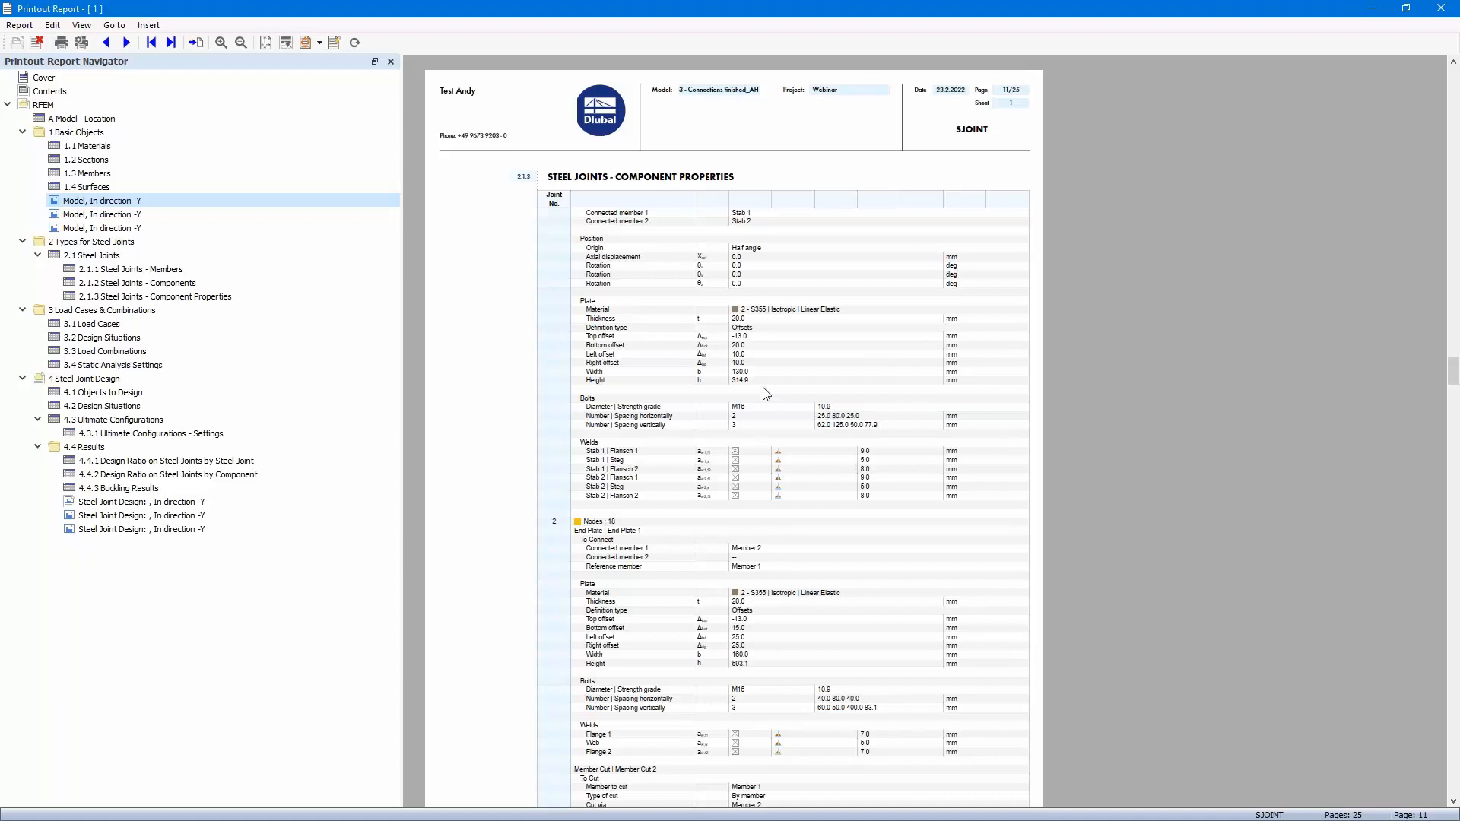
pyautogui.scroll(-1, 743, 408)
pyautogui.scroll(-10, 744, 408)
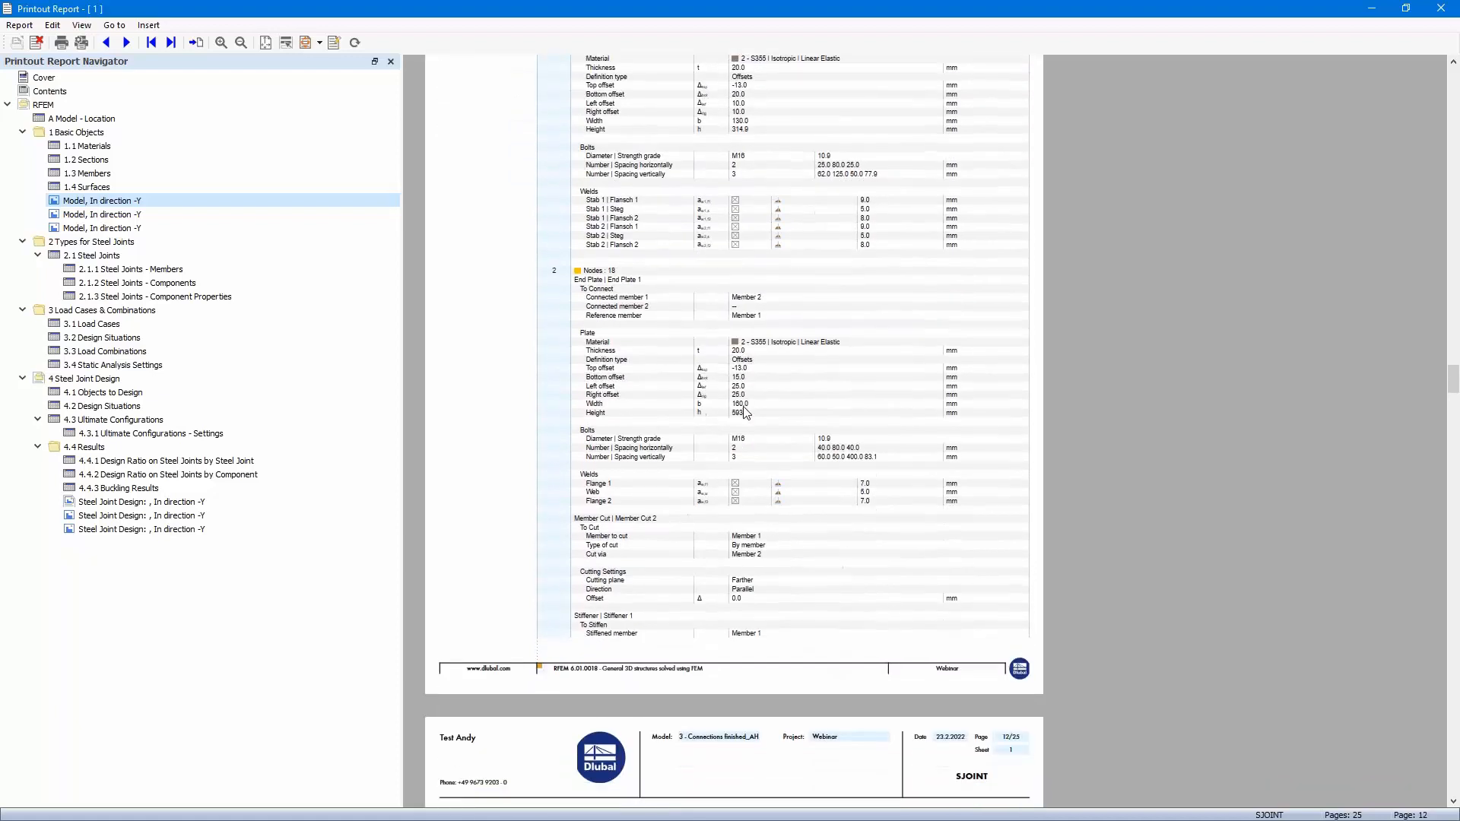
pyautogui.scroll(-20, 747, 413)
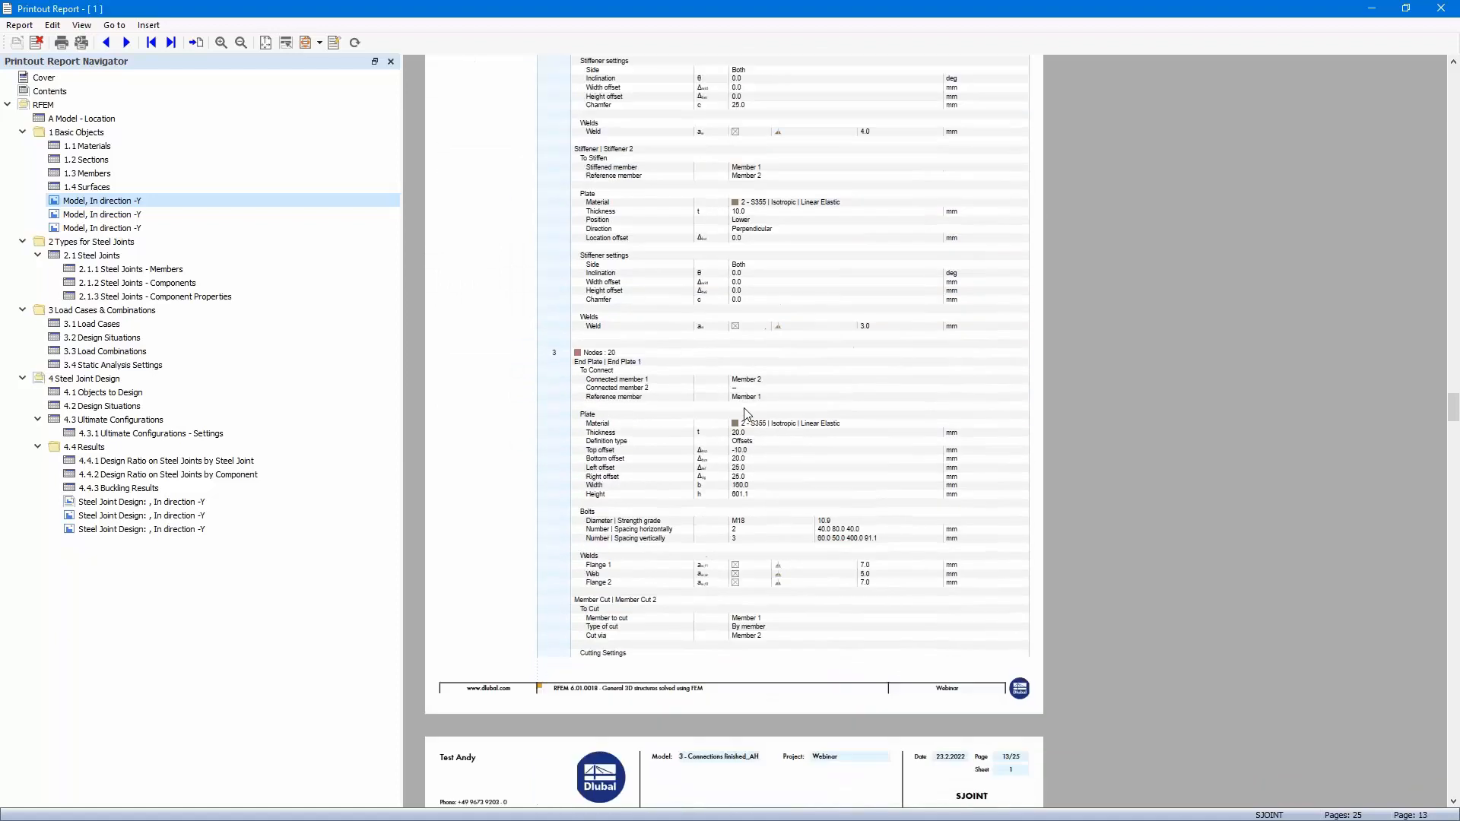
pyautogui.scroll(-20, 748, 413)
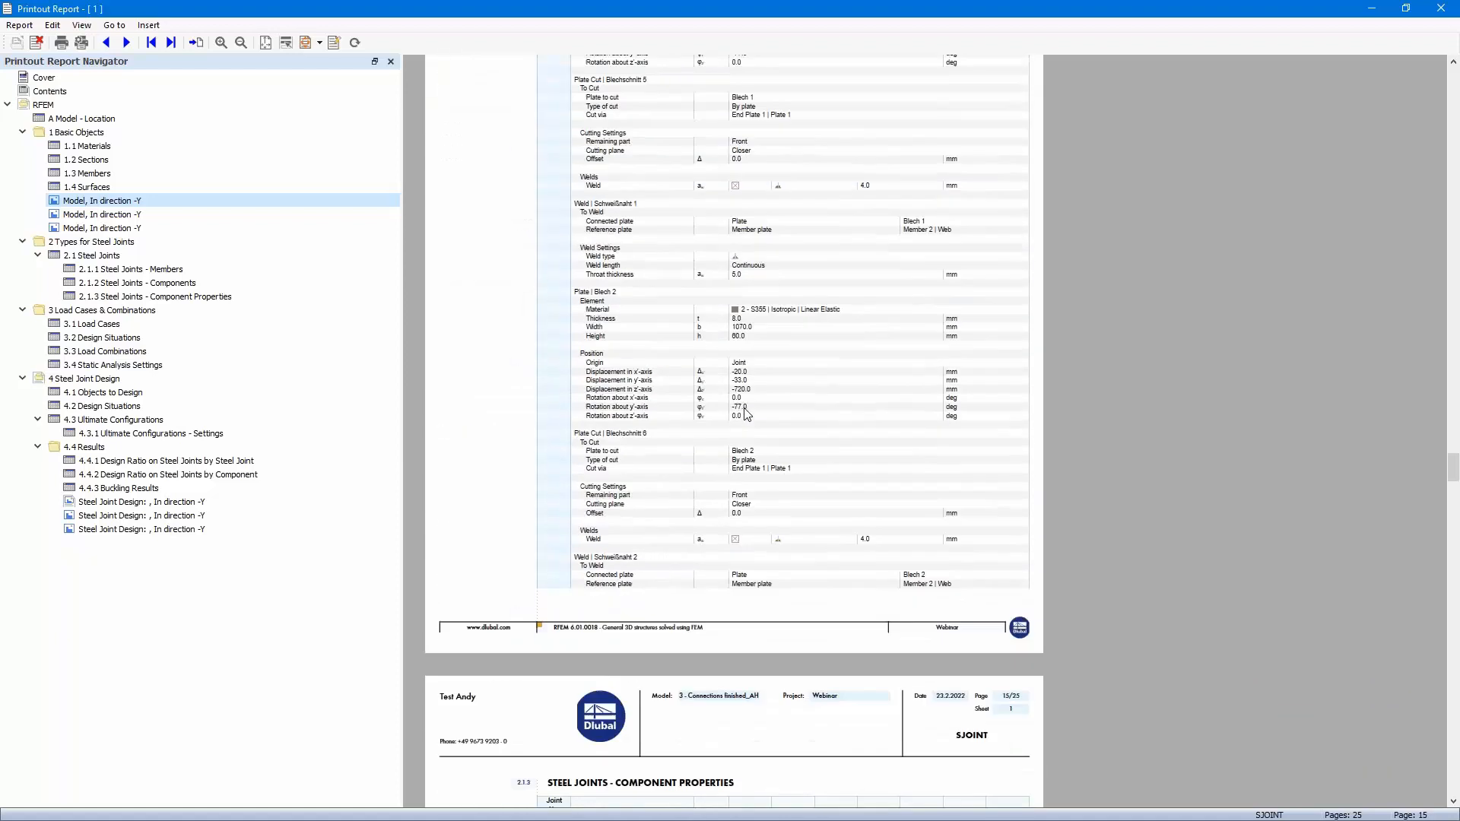
# Review the load cases, design situations, load combinations and static analysis settings in the report.
pyautogui.scroll(-12, 747, 413)
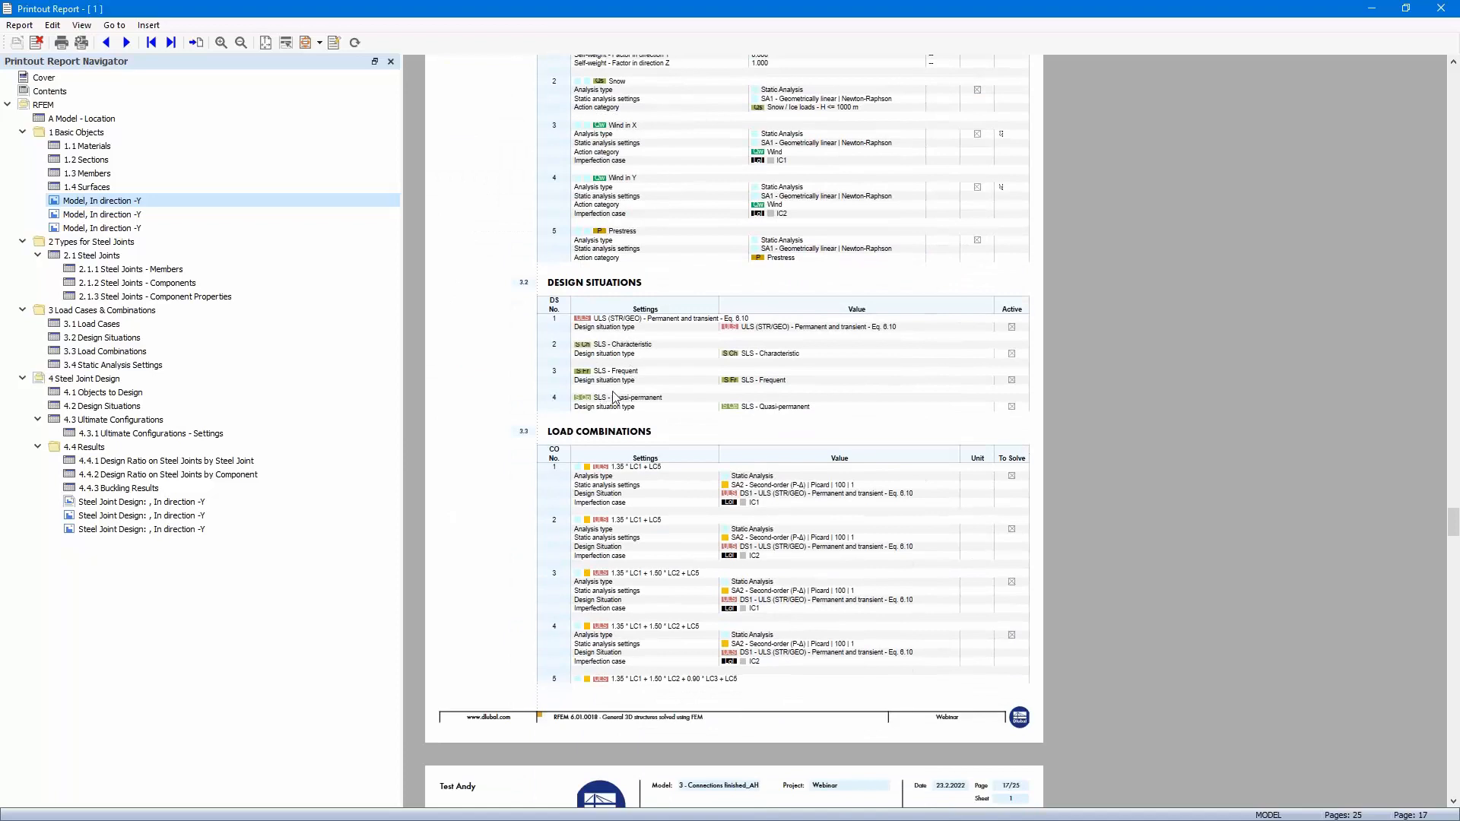
pyautogui.scroll(-2, 680, 390)
pyautogui.scroll(-1, 673, 388)
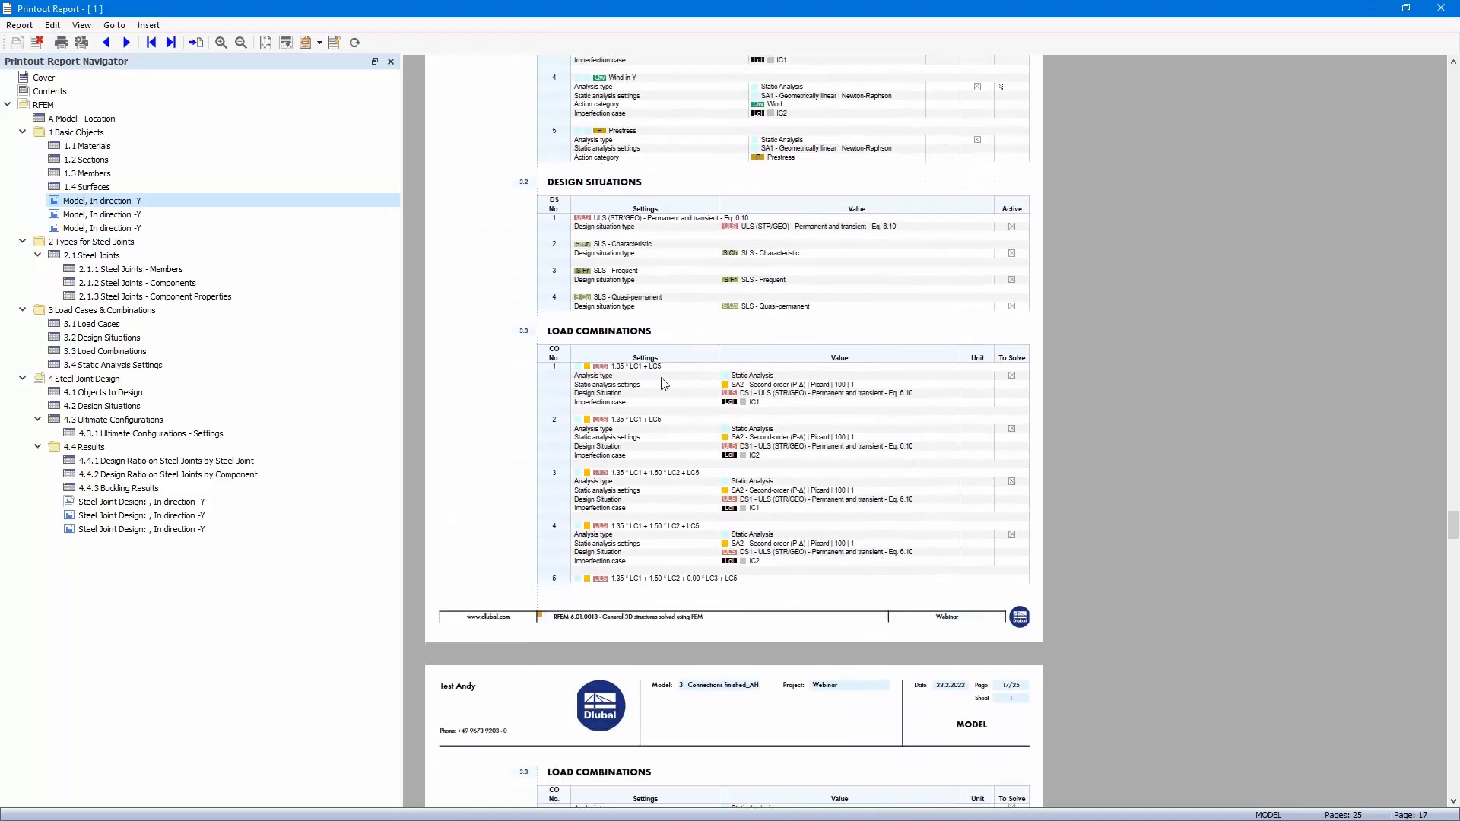
pyautogui.scroll(-10, 664, 384)
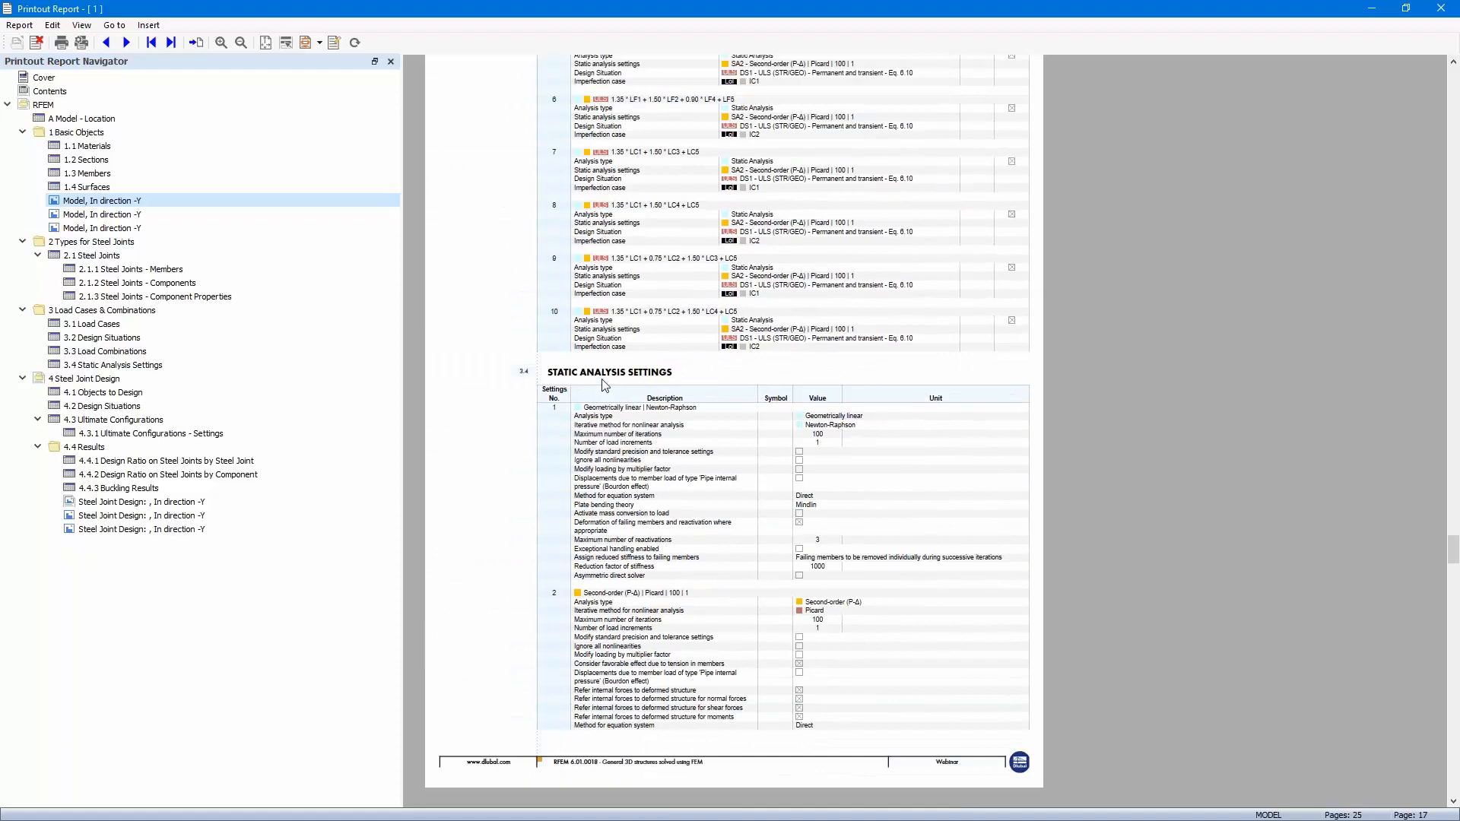
pyautogui.scroll(-12, 604, 386)
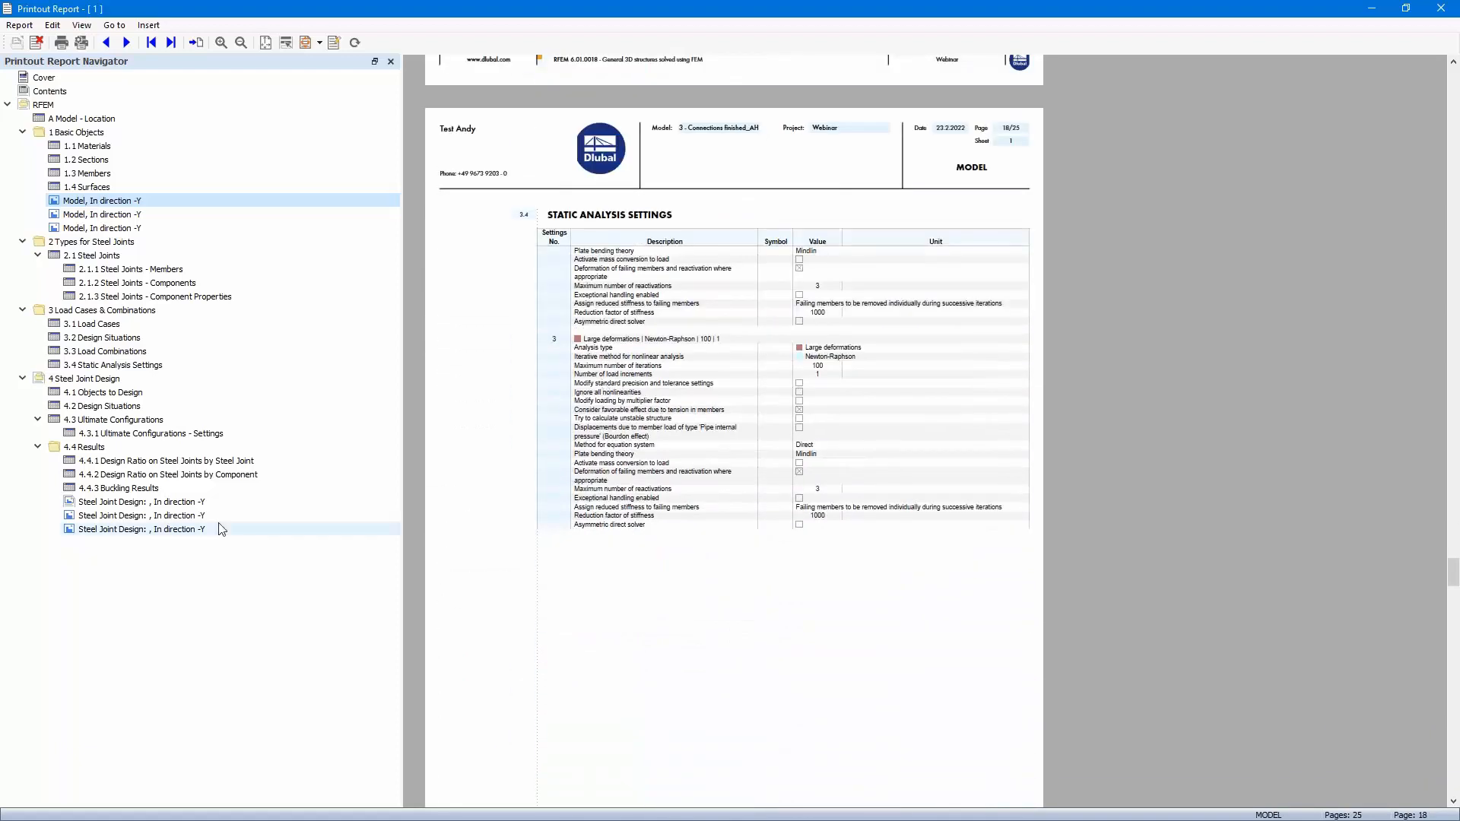
# Go to chapter 4 Steel Joint Design and review its objects, ultimate configuration settings and design ratios by steel joint.
pyautogui.click(85, 379)
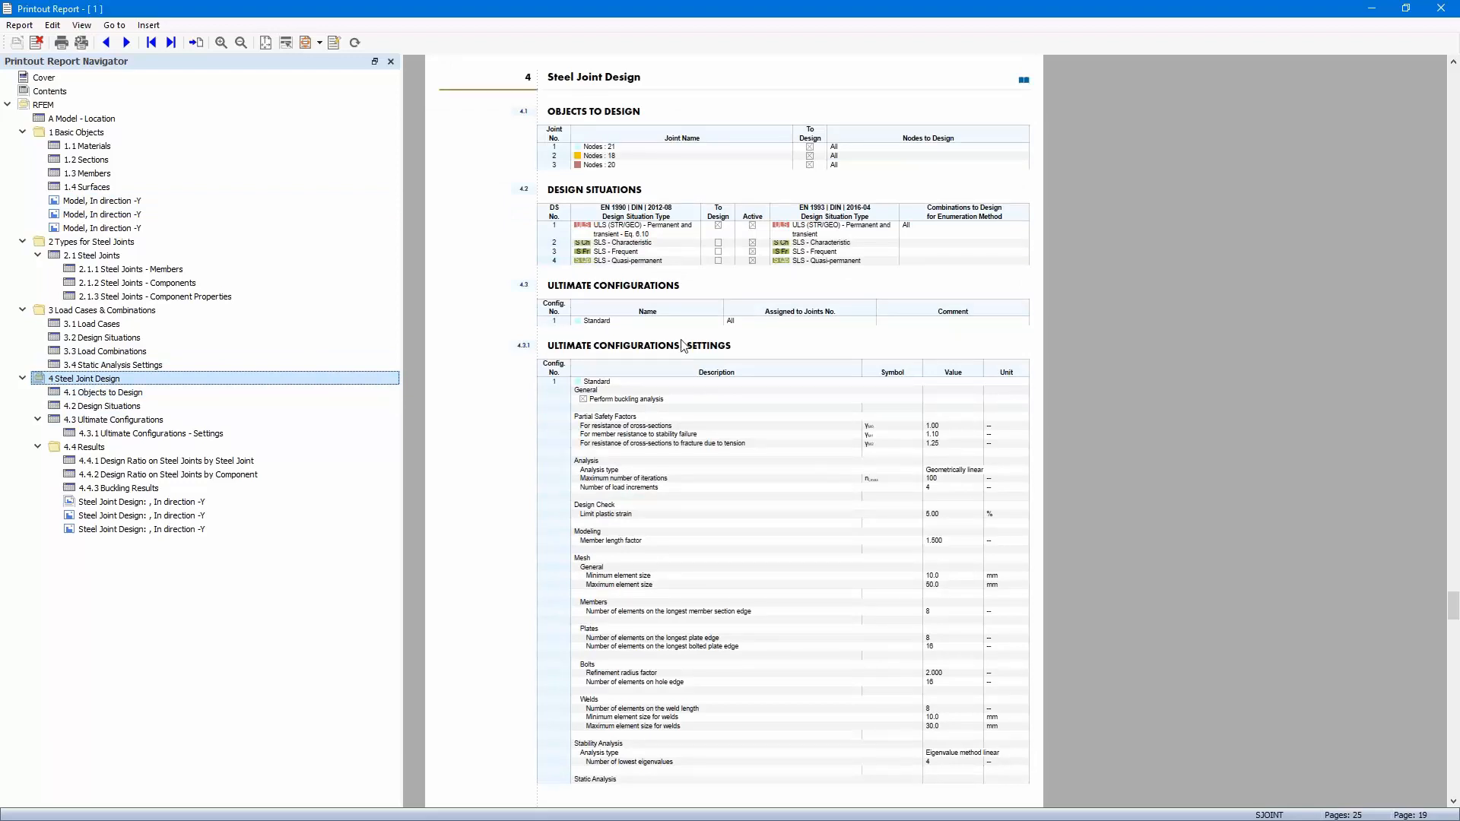
pyautogui.scroll(-8, 682, 346)
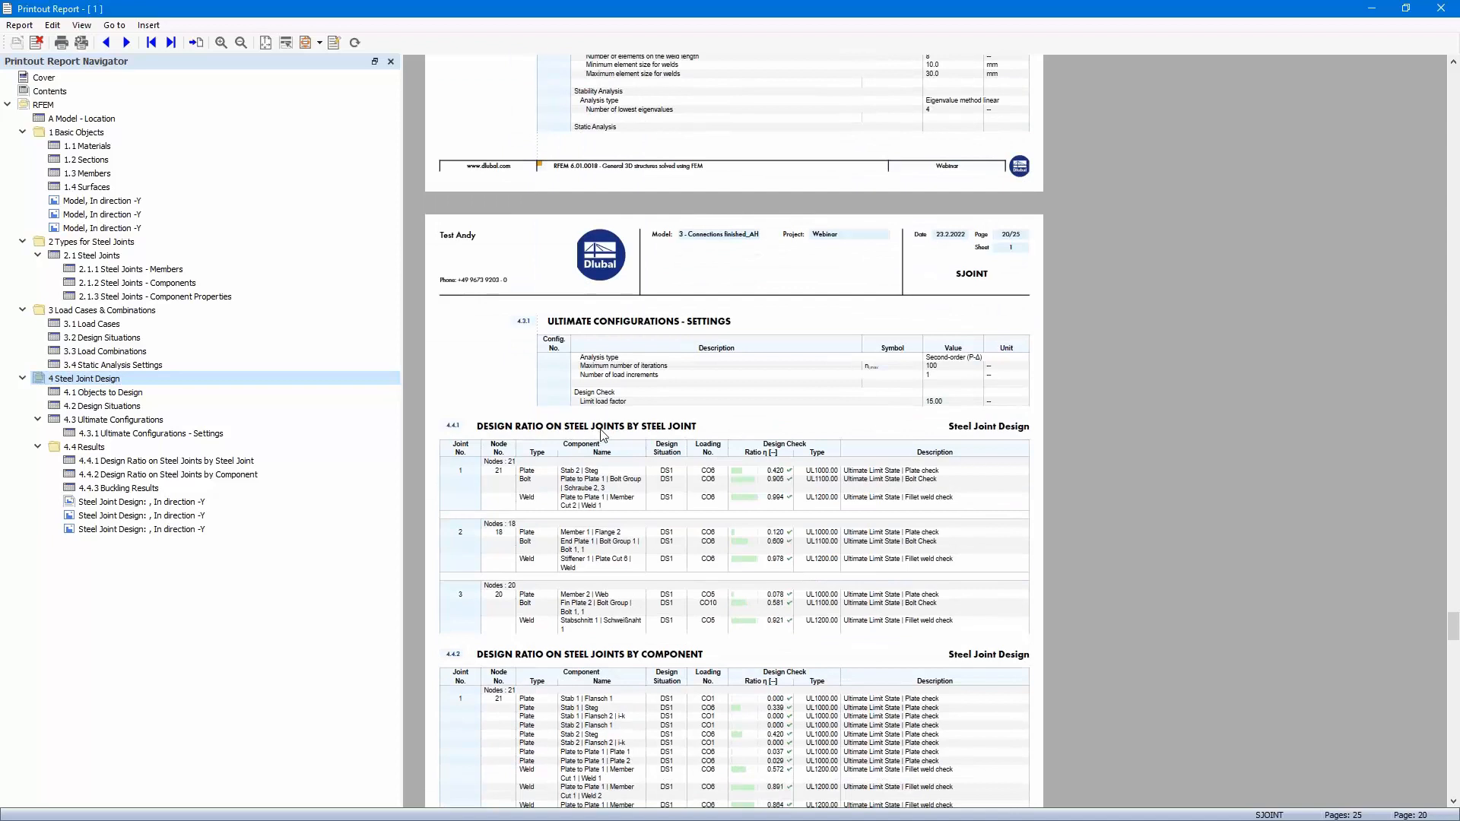
pyautogui.scroll(-5, 791, 518)
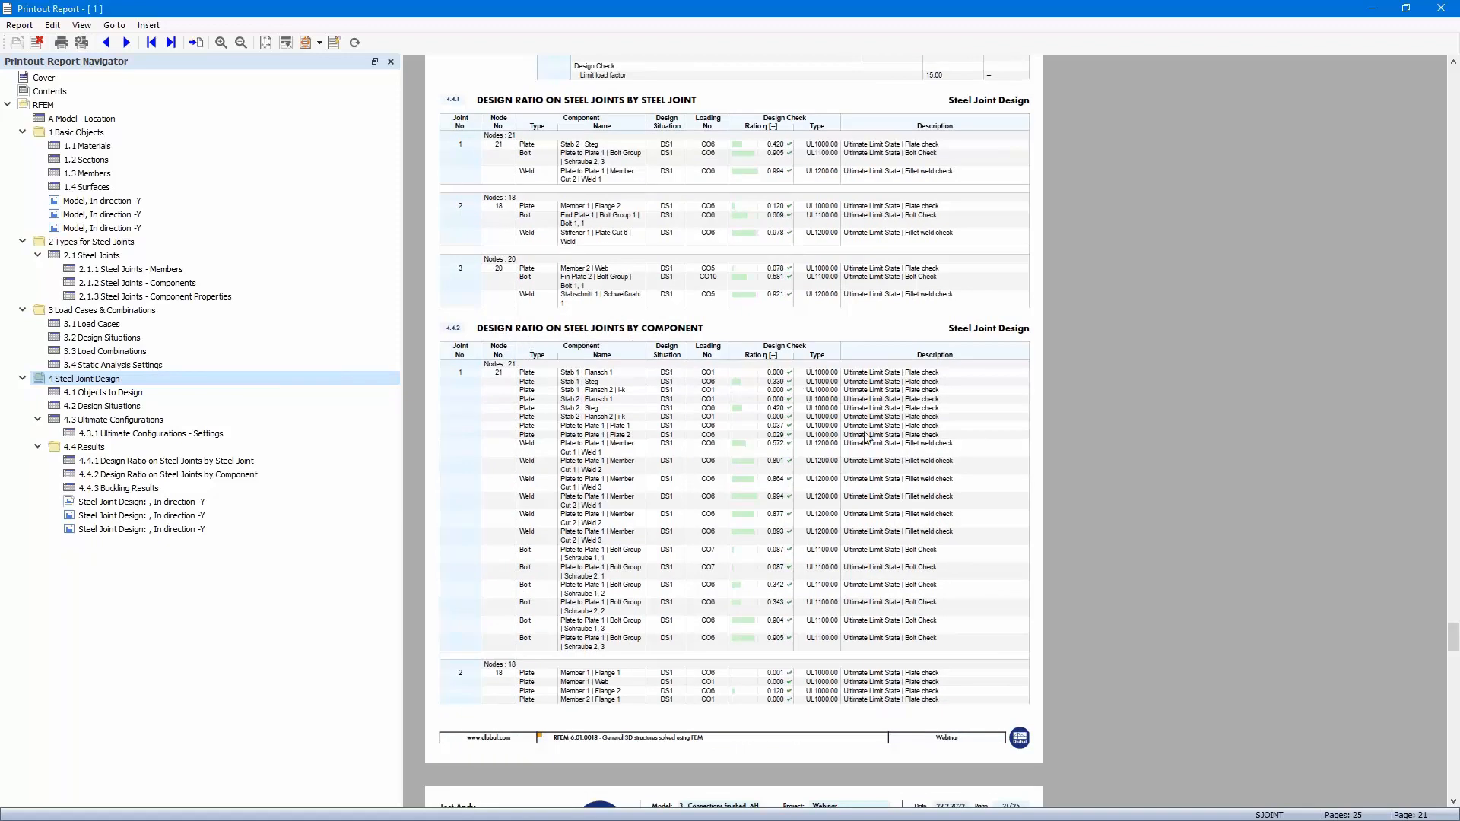
# Examine the Design Ratio on Steel Joints by Component tables for the plates, bolts and welds of each joint.
pyautogui.scroll(-4, 755, 370)
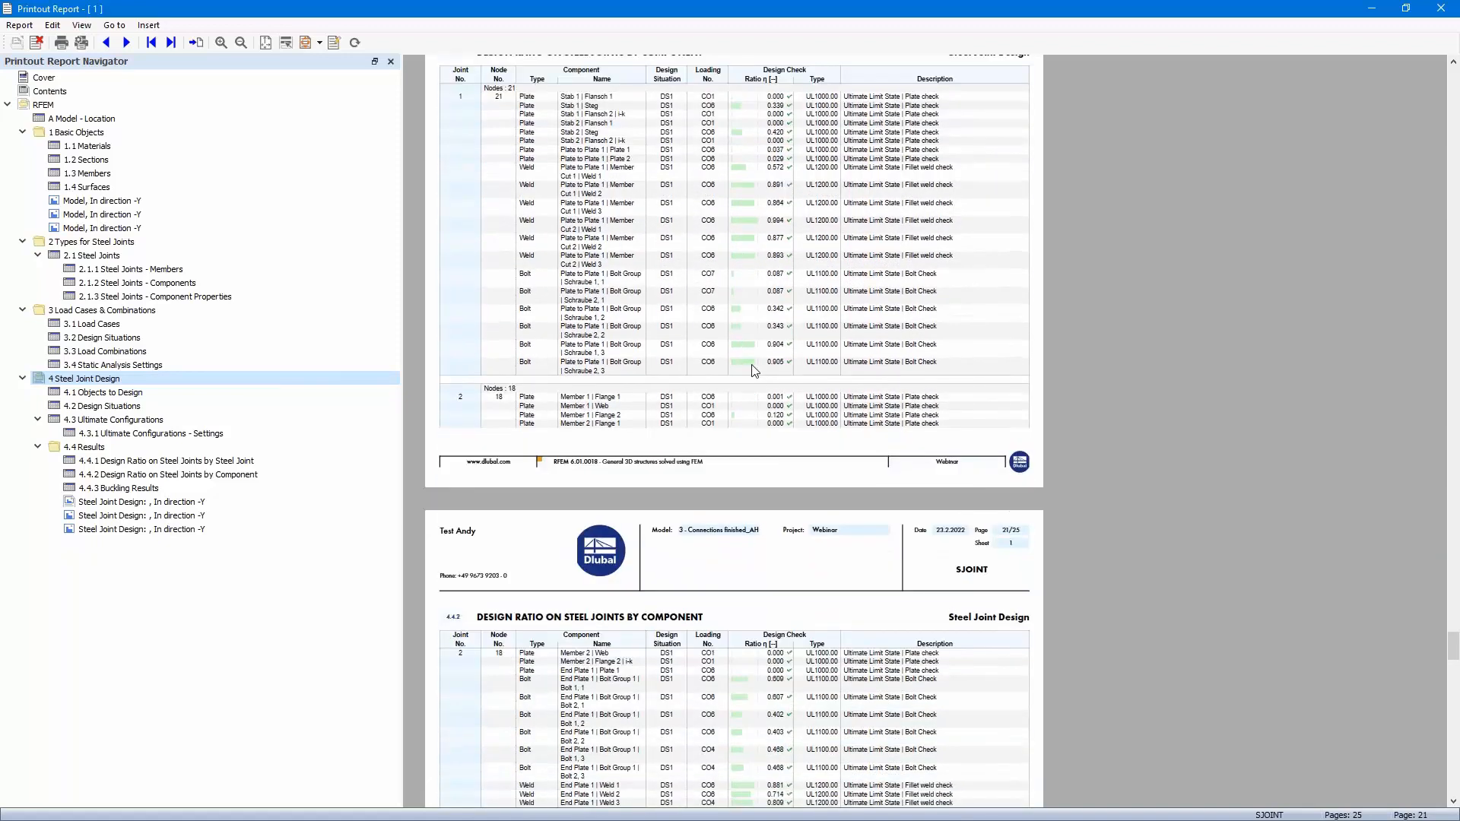
pyautogui.scroll(1, 755, 213)
pyautogui.scroll(-3, 761, 299)
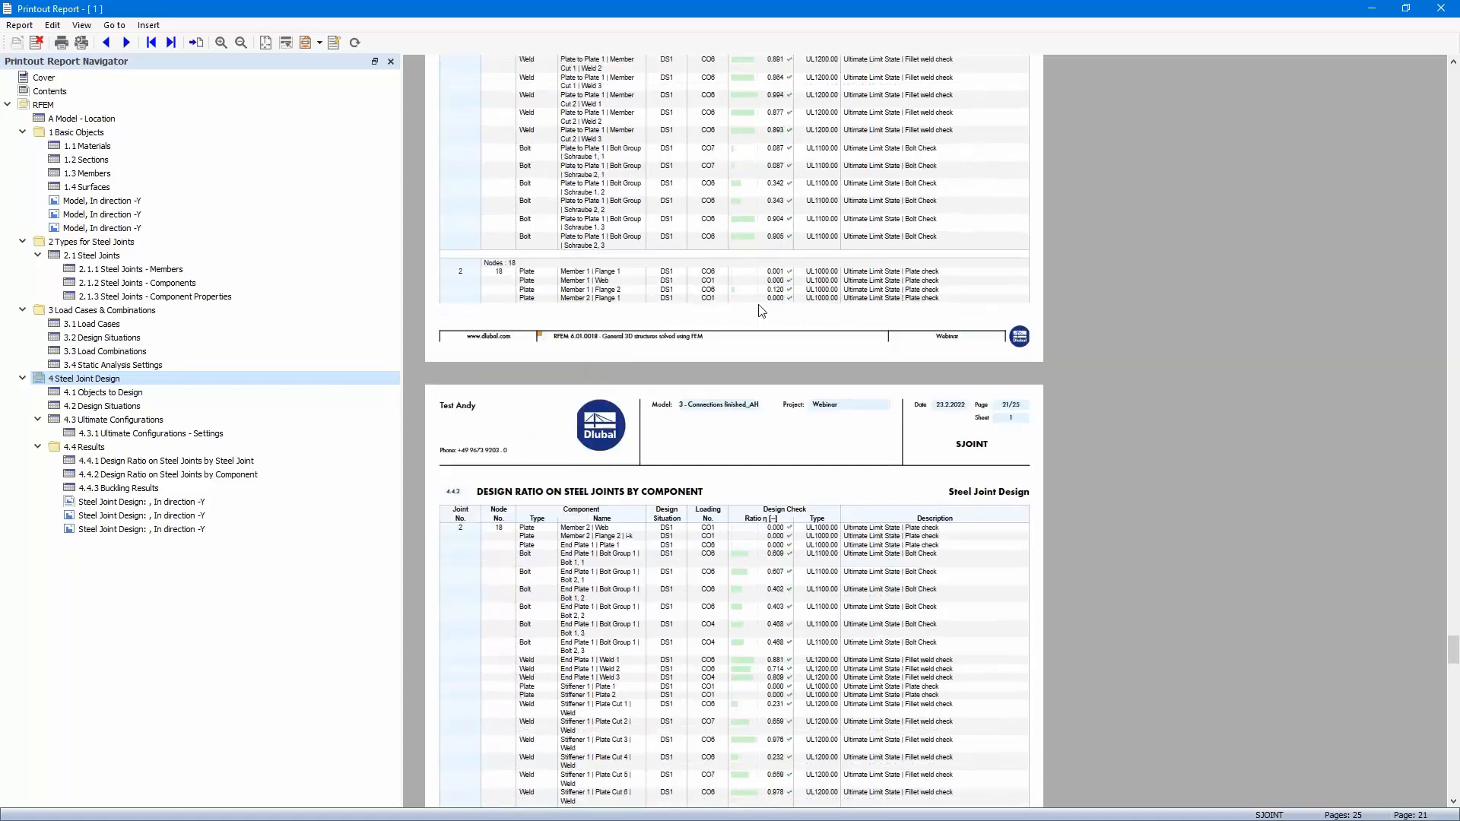
pyautogui.scroll(-9, 763, 288)
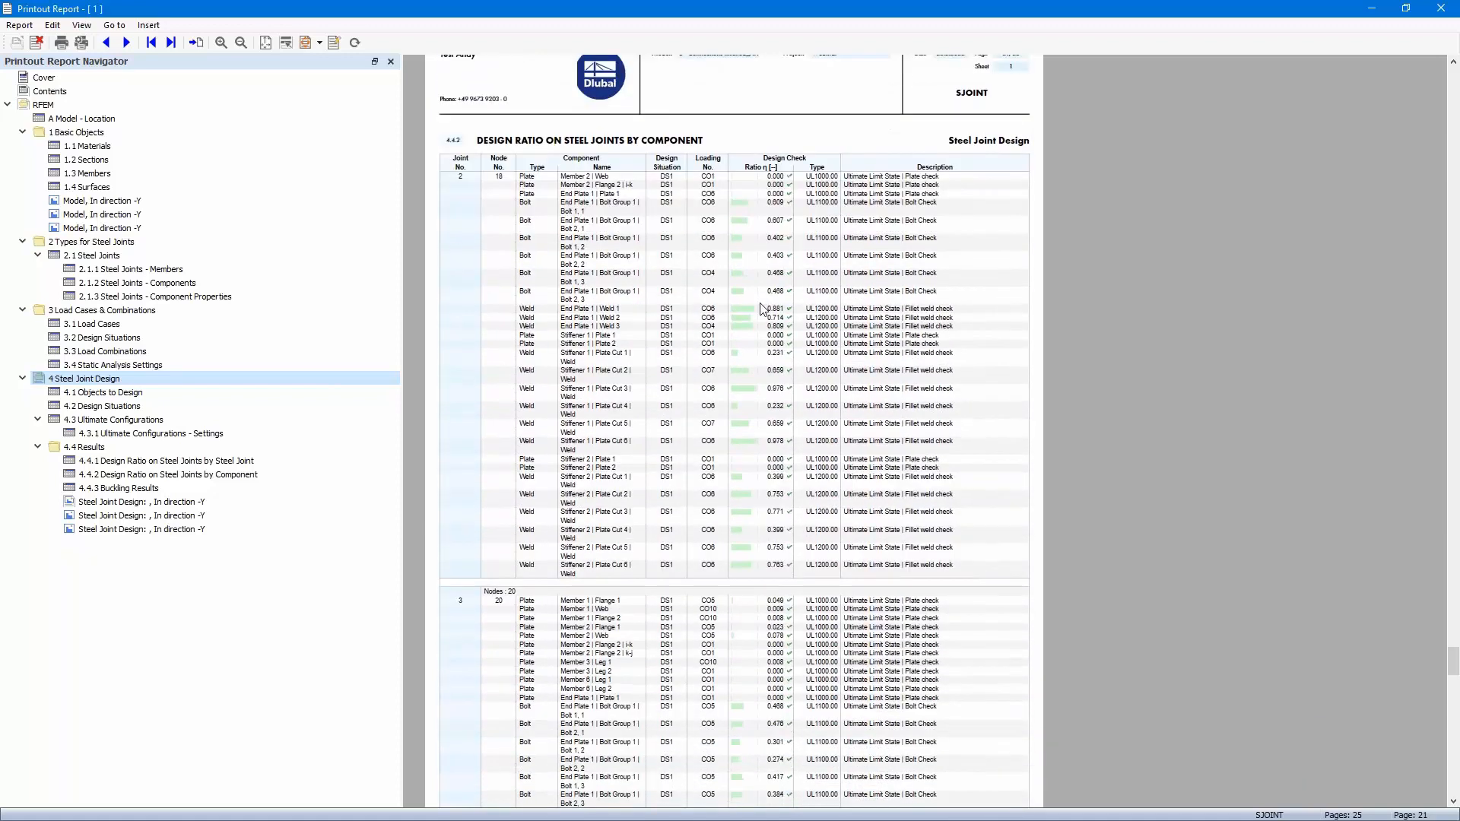
pyautogui.scroll(-3, 758, 389)
pyautogui.scroll(-8, 758, 390)
# Read the Buckling Results tables with the critical load factors for each joint and load combination.
pyautogui.scroll(-5, 757, 388)
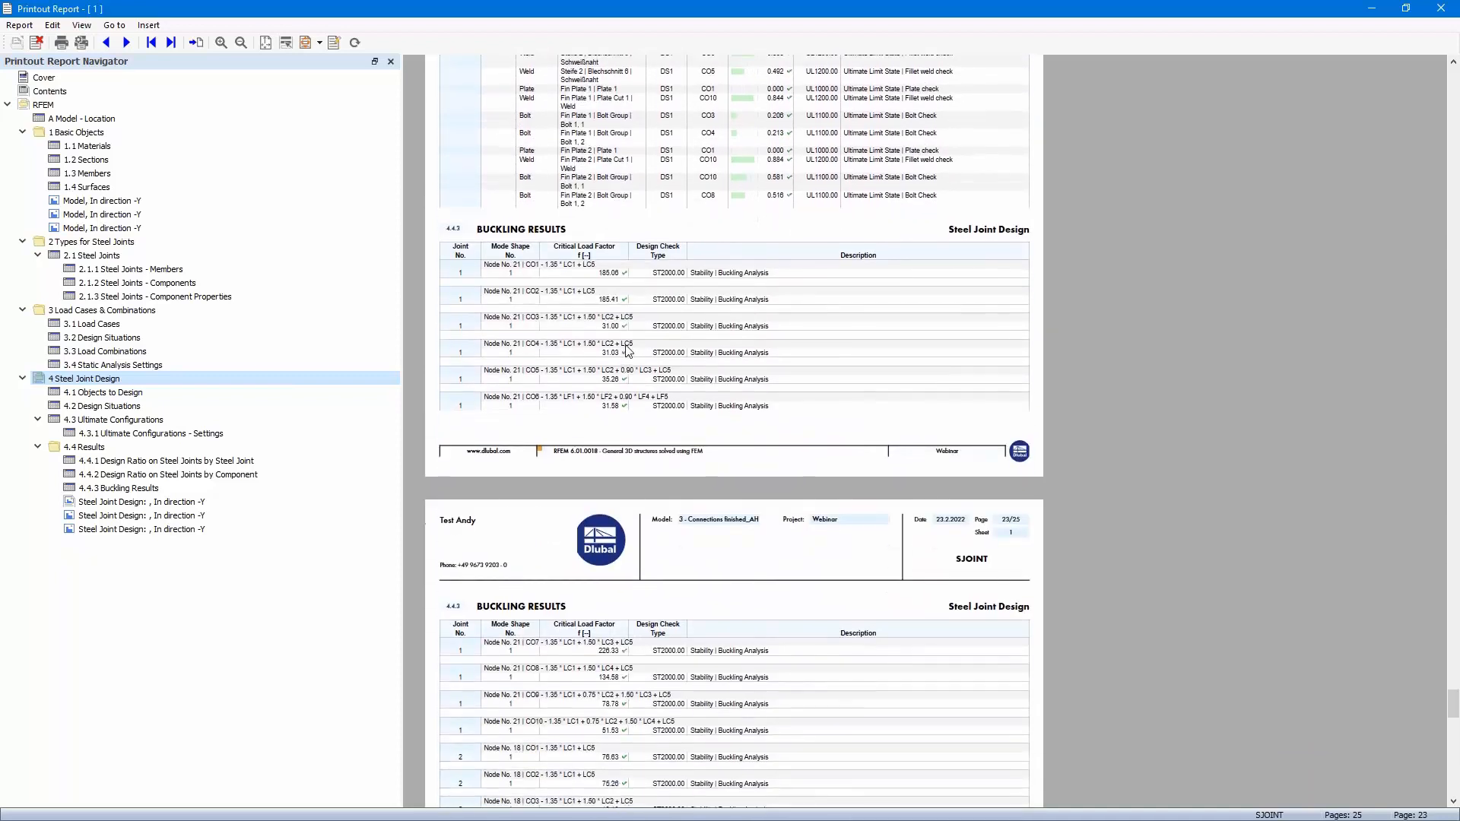
pyautogui.scroll(-5, 643, 329)
pyautogui.scroll(-11, 643, 332)
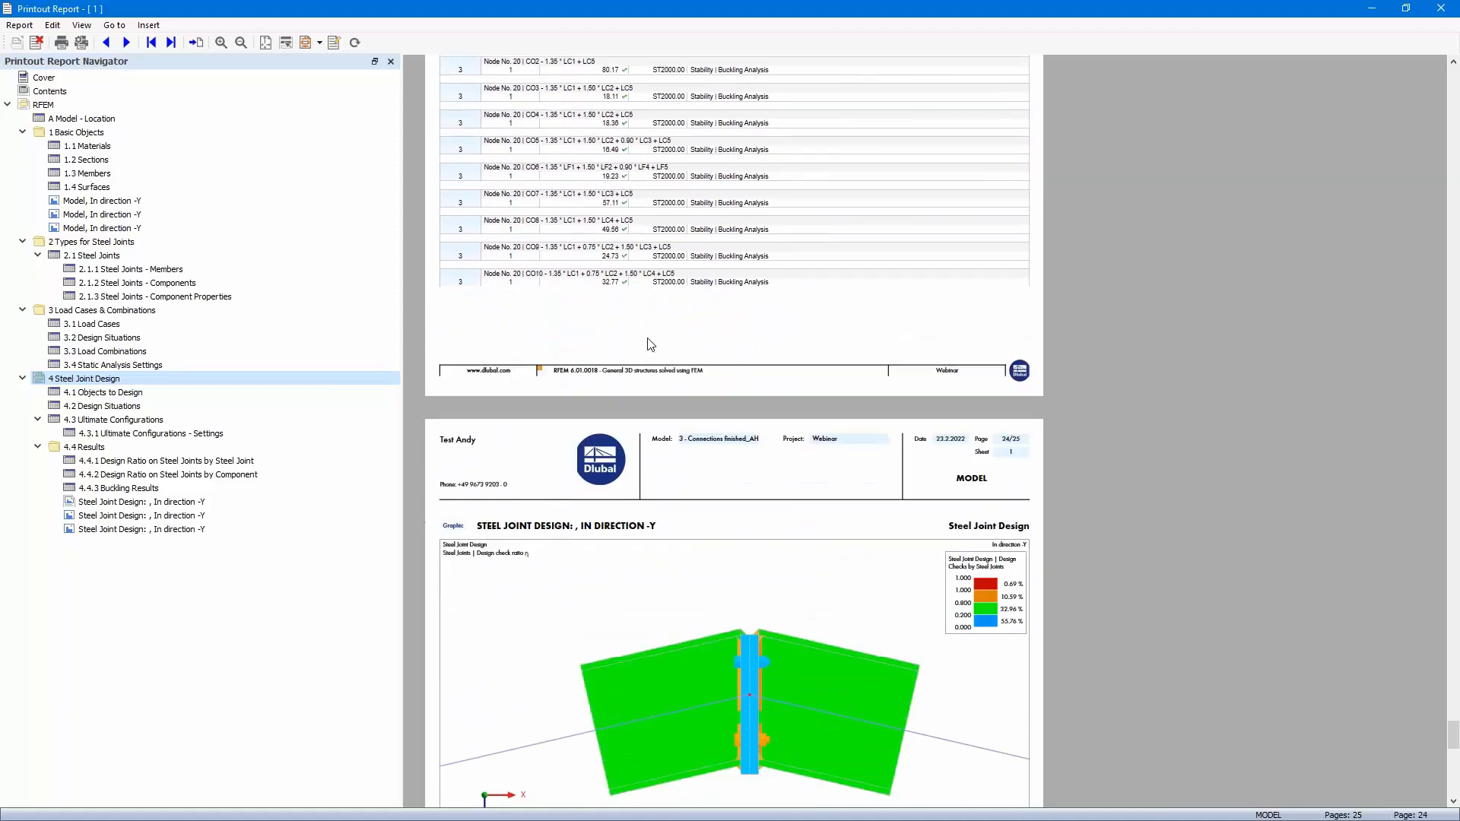
# Examine the three Steel Joint Design, In direction -Y result graphics on the report's last pages.
pyautogui.scroll(-6, 650, 343)
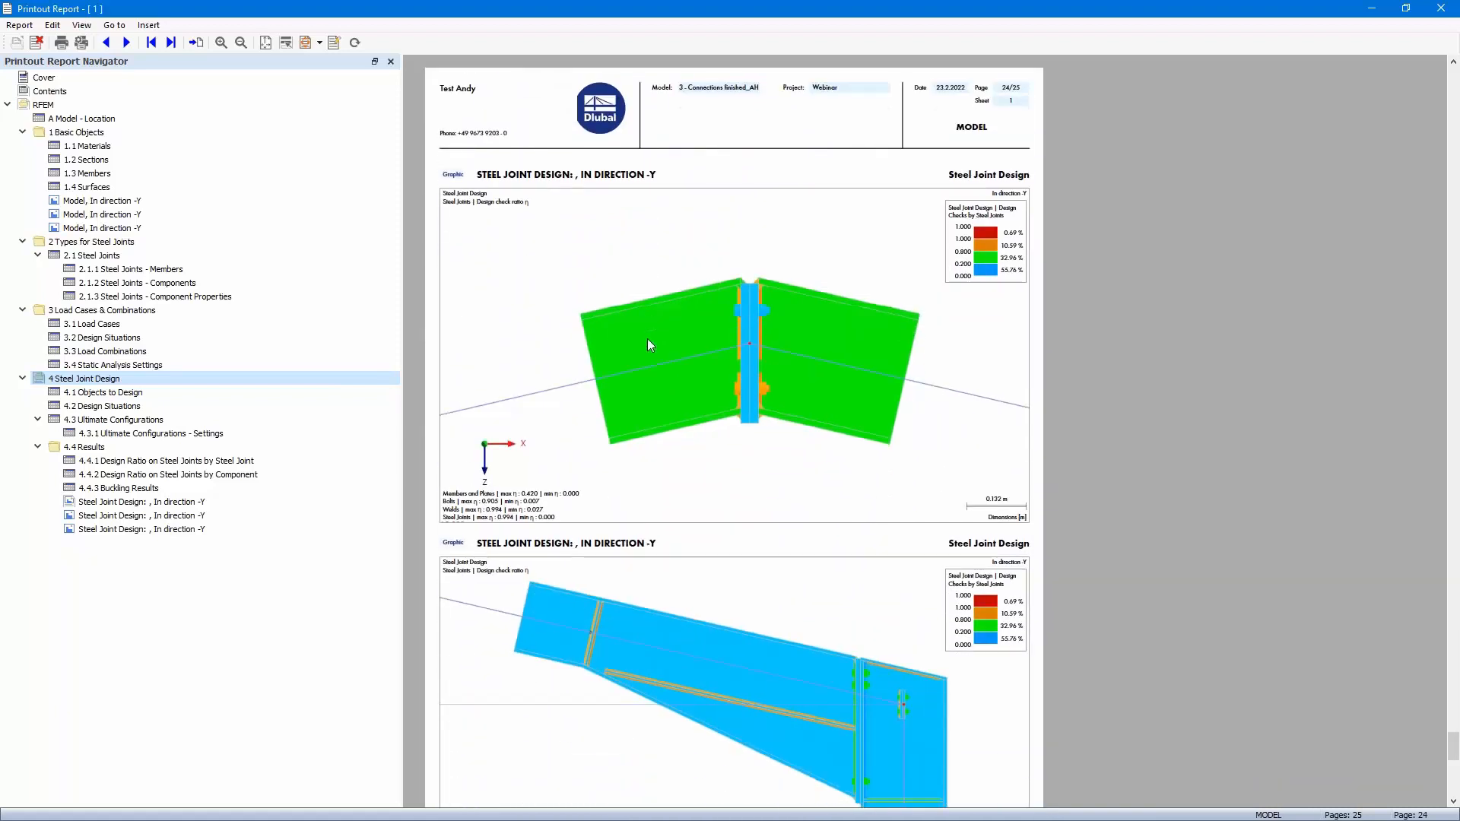
pyautogui.scroll(-1, 683, 355)
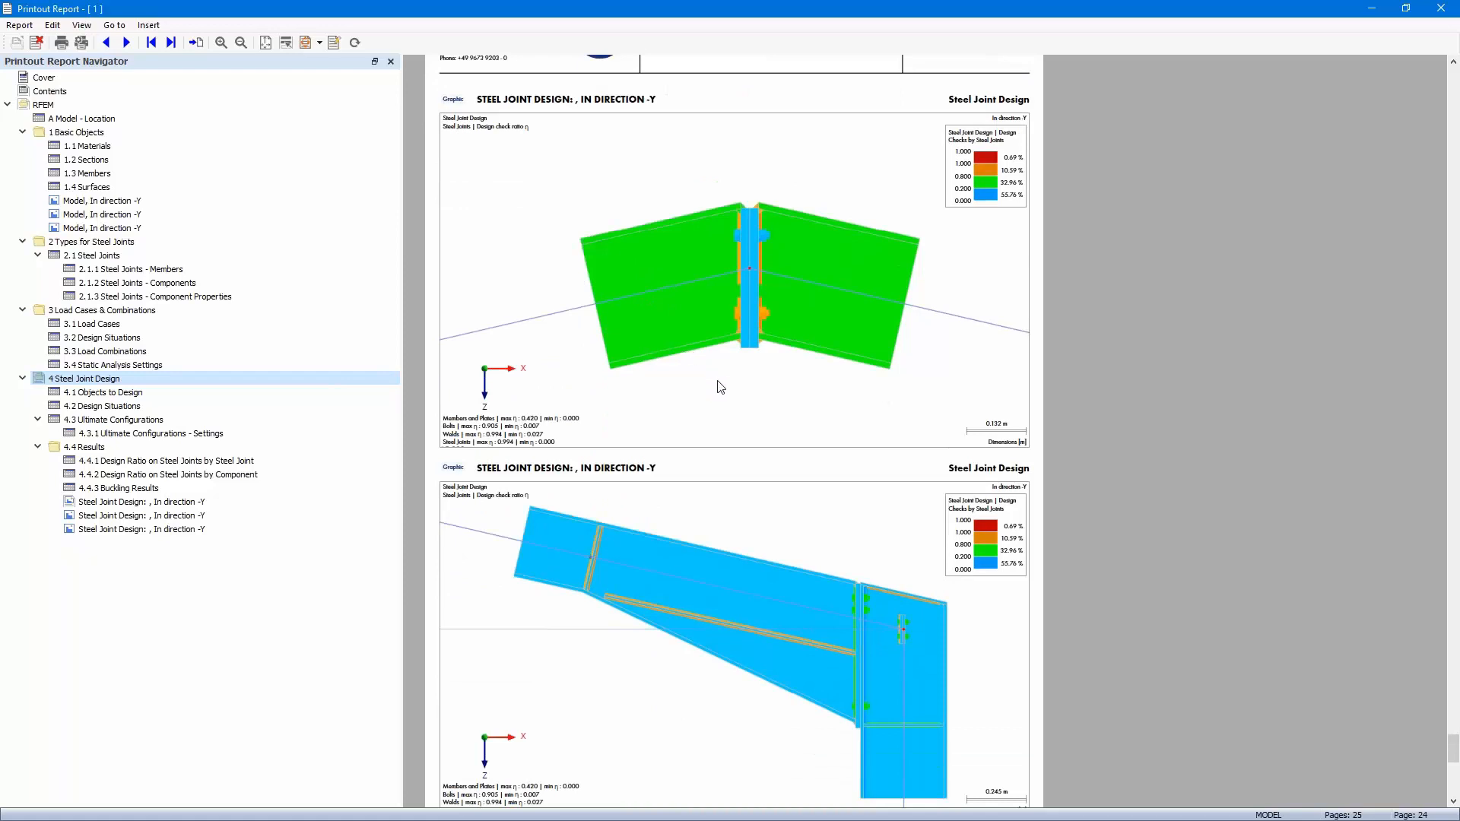
pyautogui.scroll(-6, 722, 381)
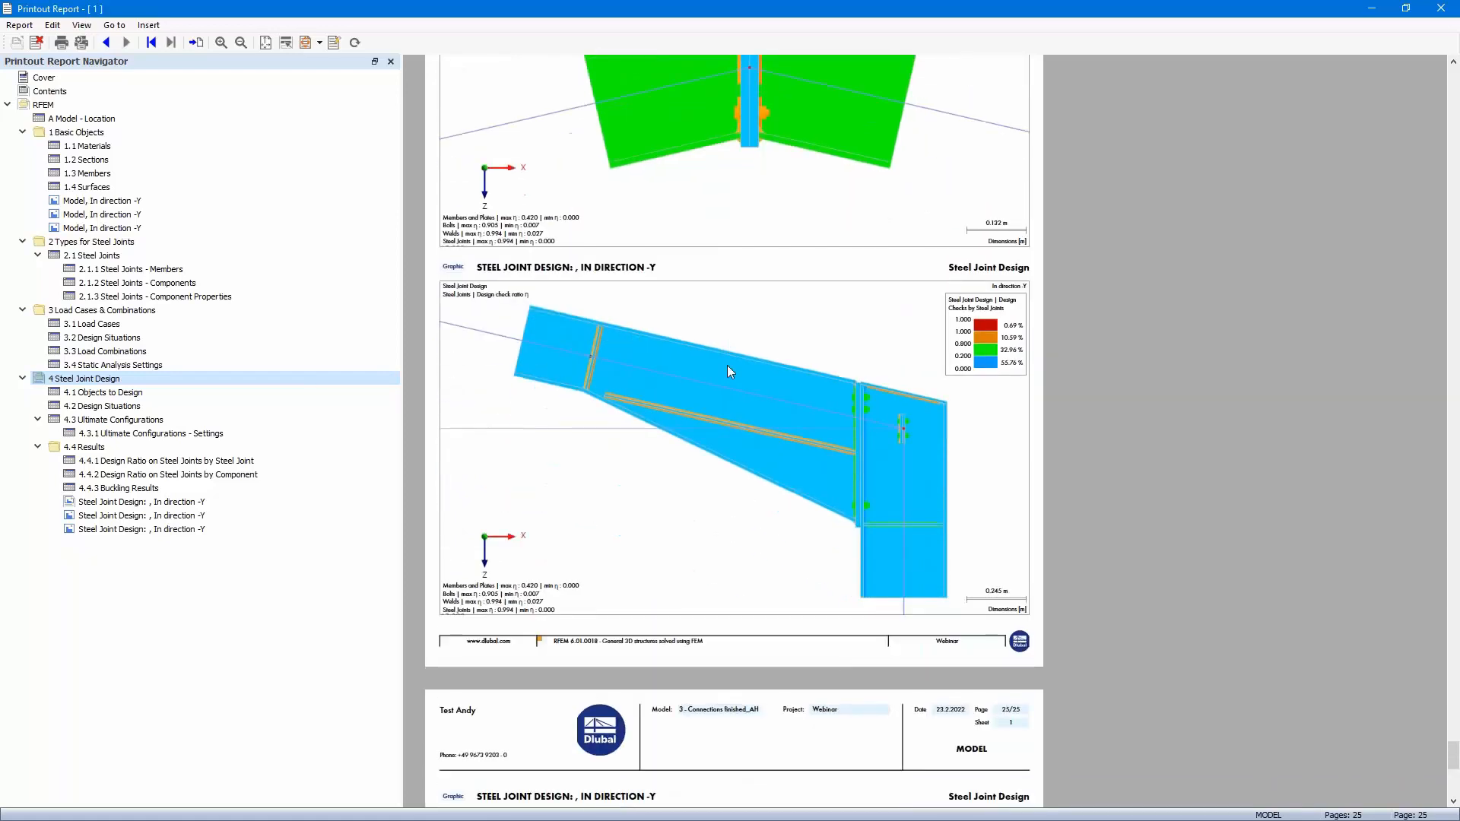
pyautogui.scroll(-6, 728, 368)
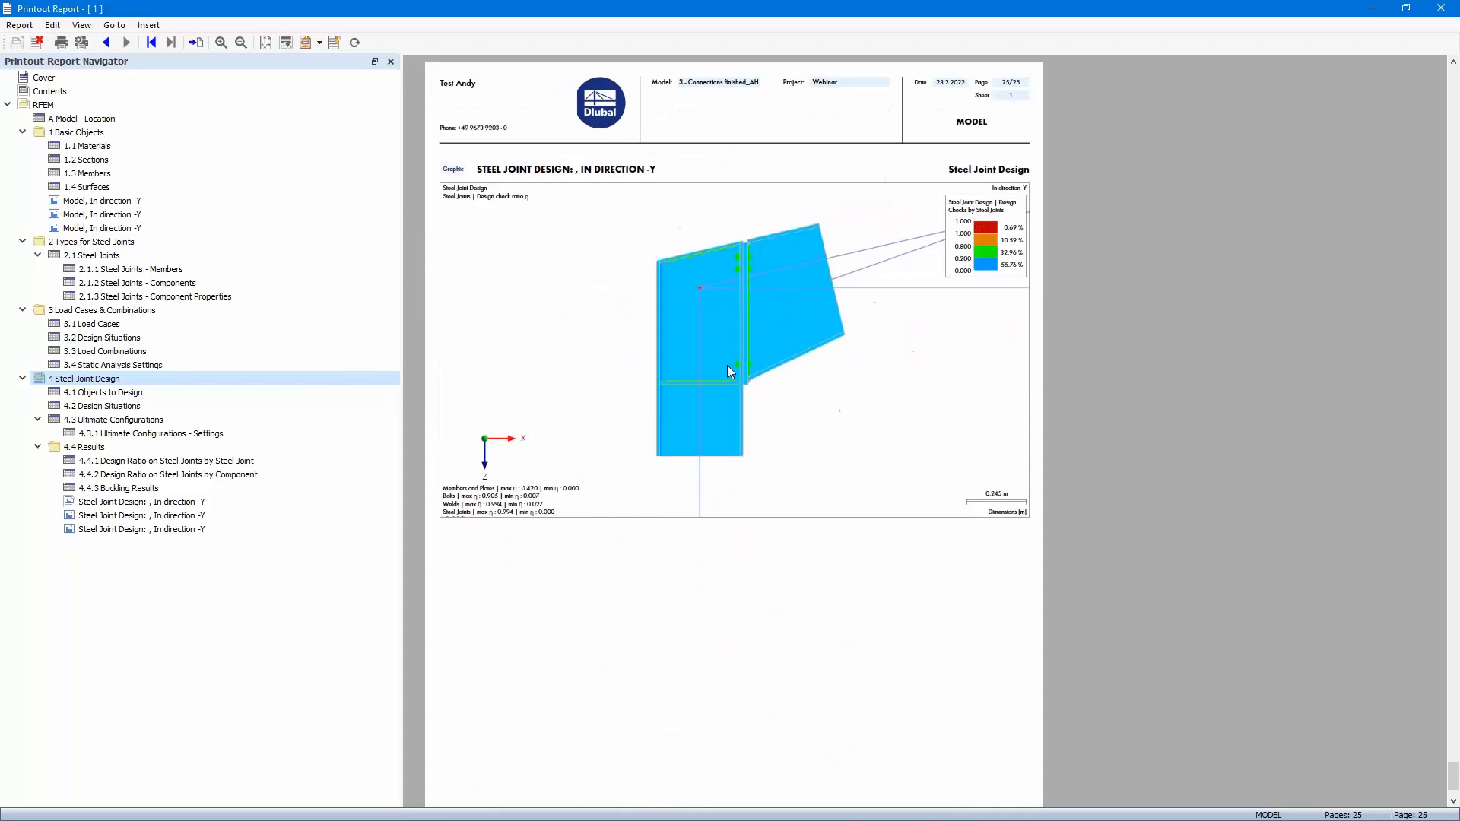
pyautogui.scroll(-1, 727, 371)
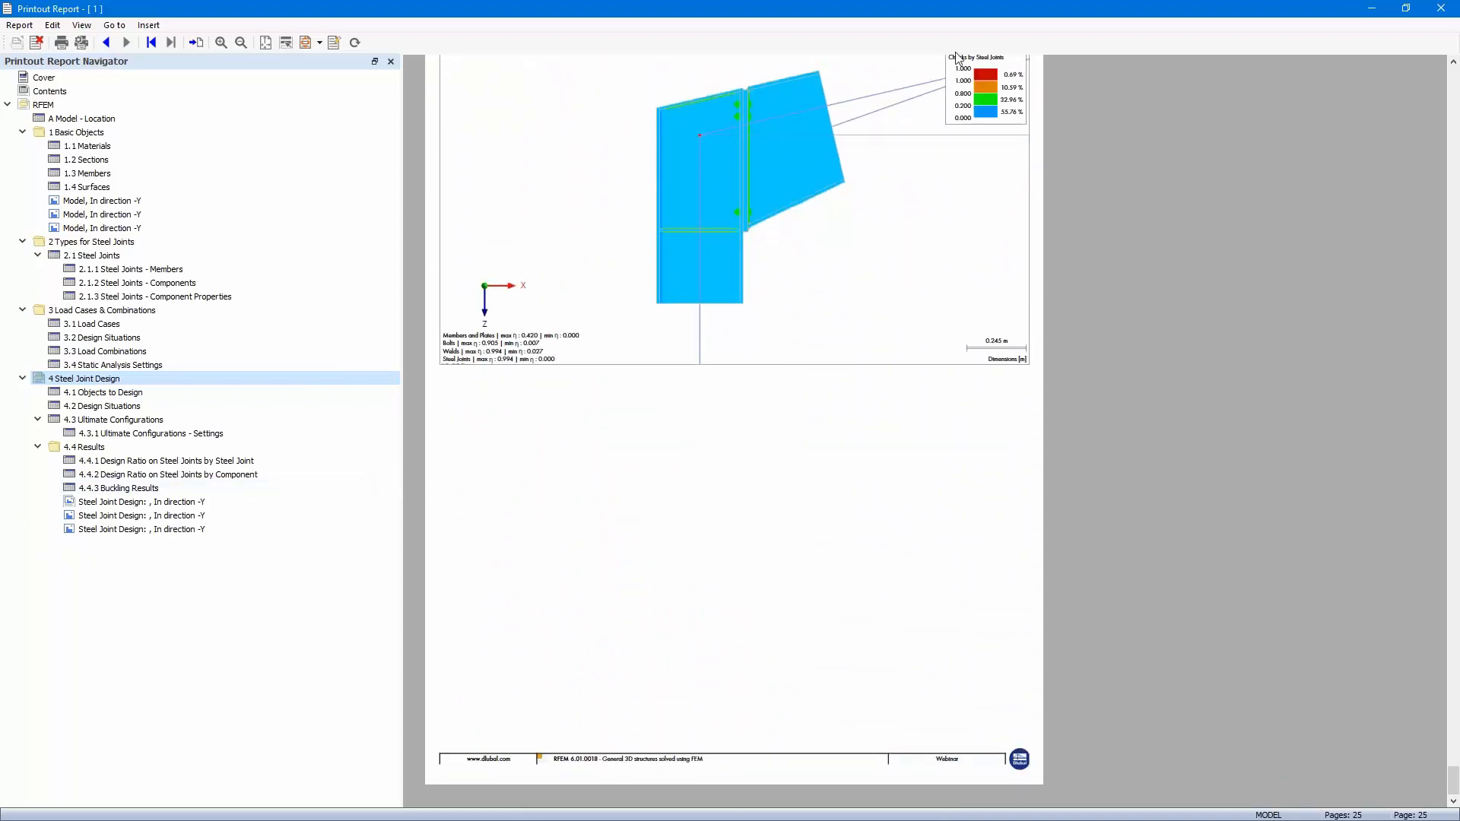
# Move the printout report aside and show the design check results of corner joint 2 up close in an oblique 3D view.
pyautogui.moveTo(867, 10); pyautogui.dragTo(46, 50)
pyautogui.moveTo(221, 50); pyautogui.dragTo(8, 92)
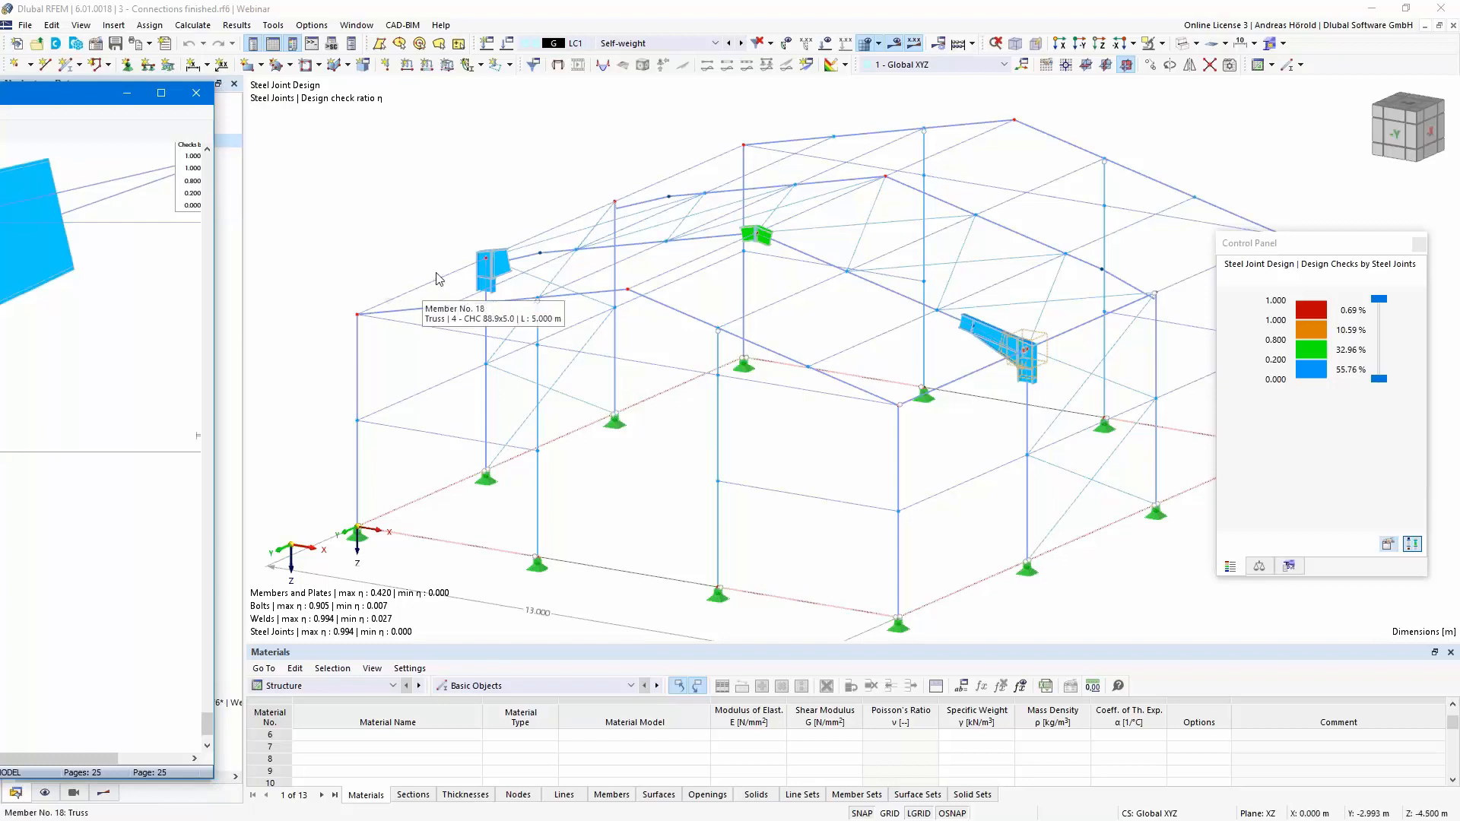
pyautogui.scroll(2, 430, 268)
pyautogui.scroll(5, 430, 268)
pyautogui.moveTo(777, 309); pyautogui.dragTo(1015, 372, button='middle')
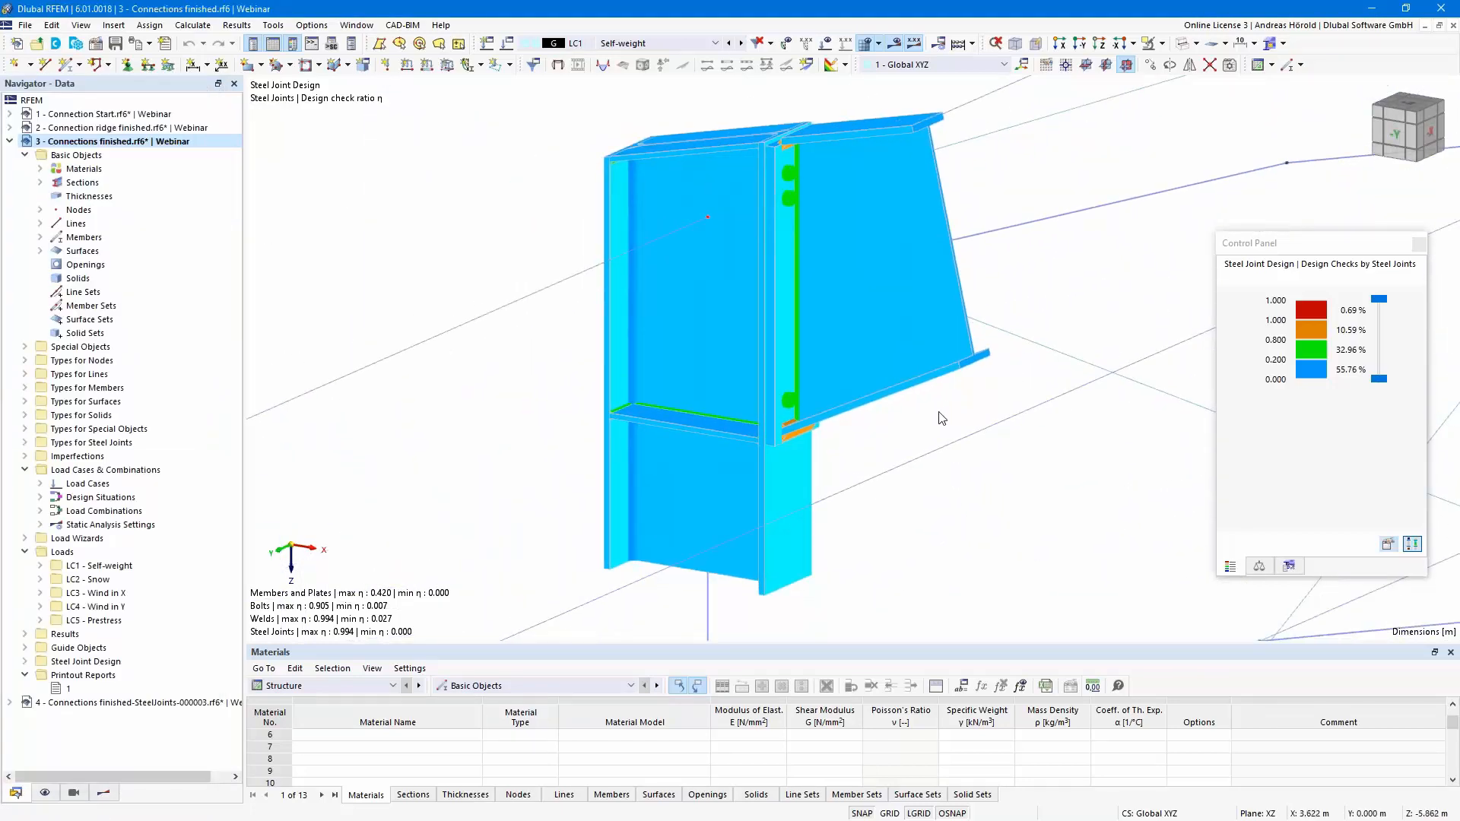
pyautogui.keyDown('ctrl'); pyautogui.moveTo(1027, 514); pyautogui.dragTo(915, 541, button='middle'); pyautogui.keyUp('ctrl')
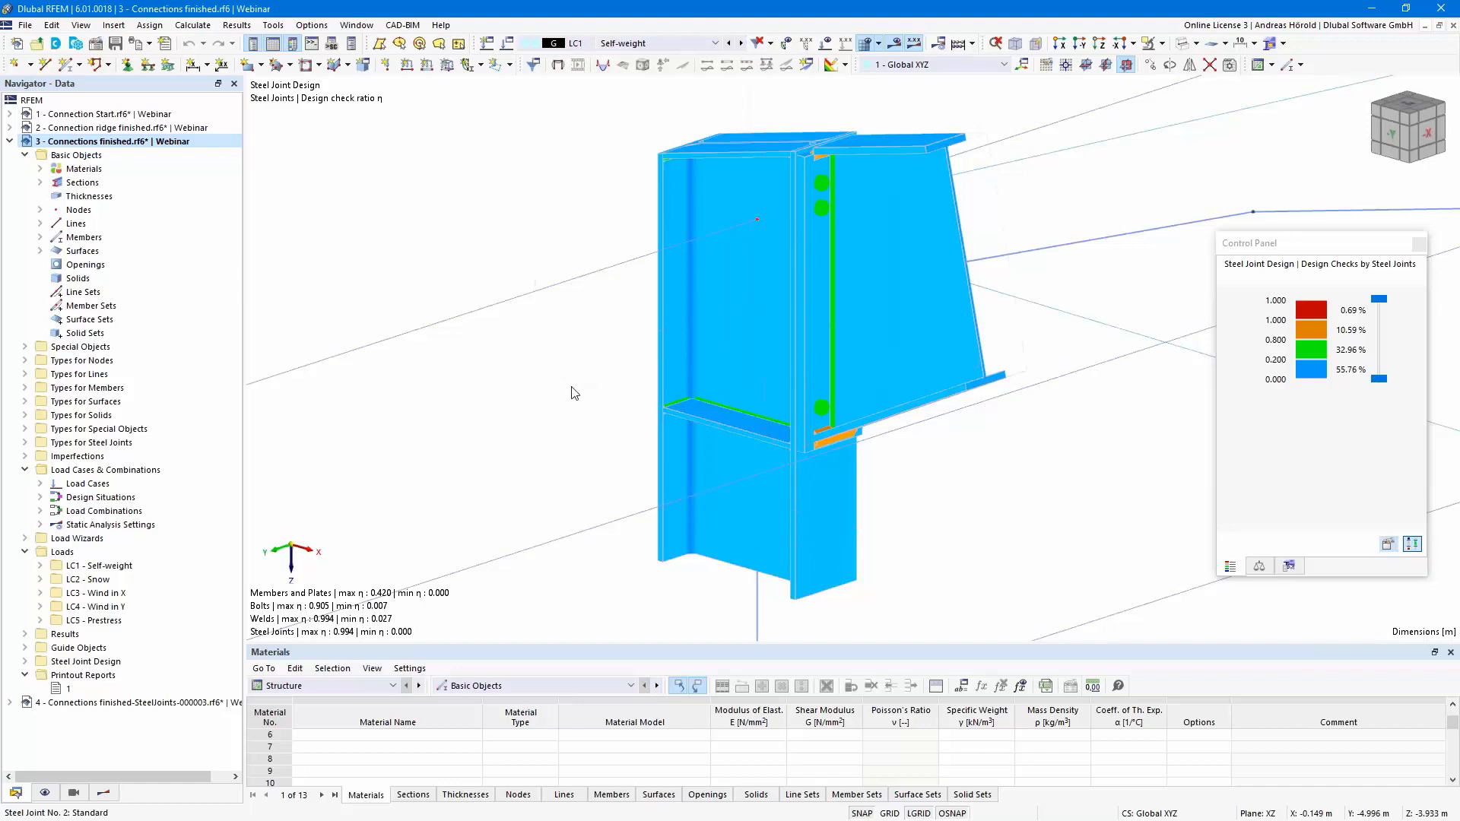
# Add the current corner joint design ratio graphic to printout report 1 with a height ratio of 50% and check it in the report.
pyautogui.click(150, 45)
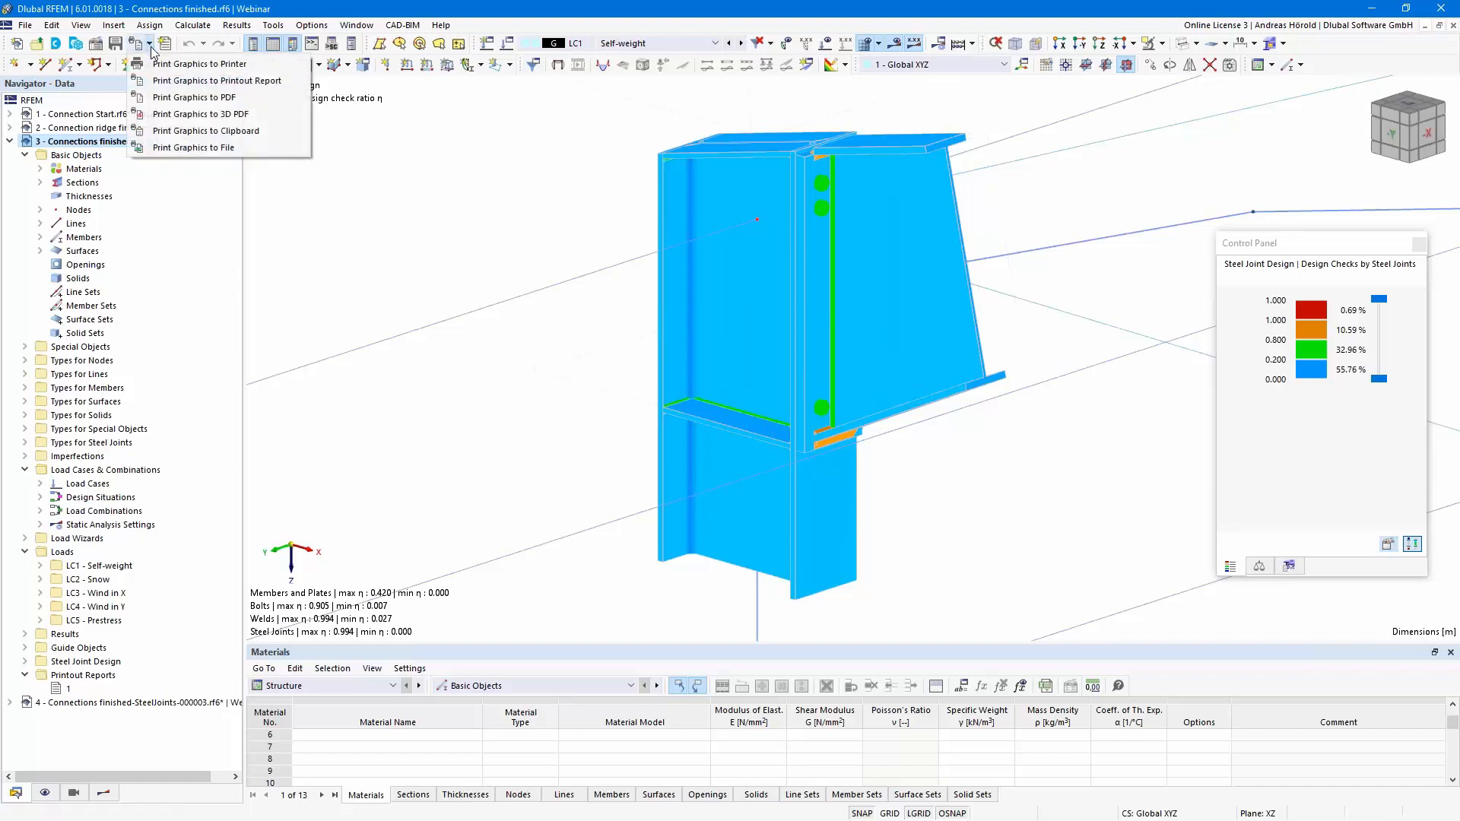
pyautogui.click(228, 81)
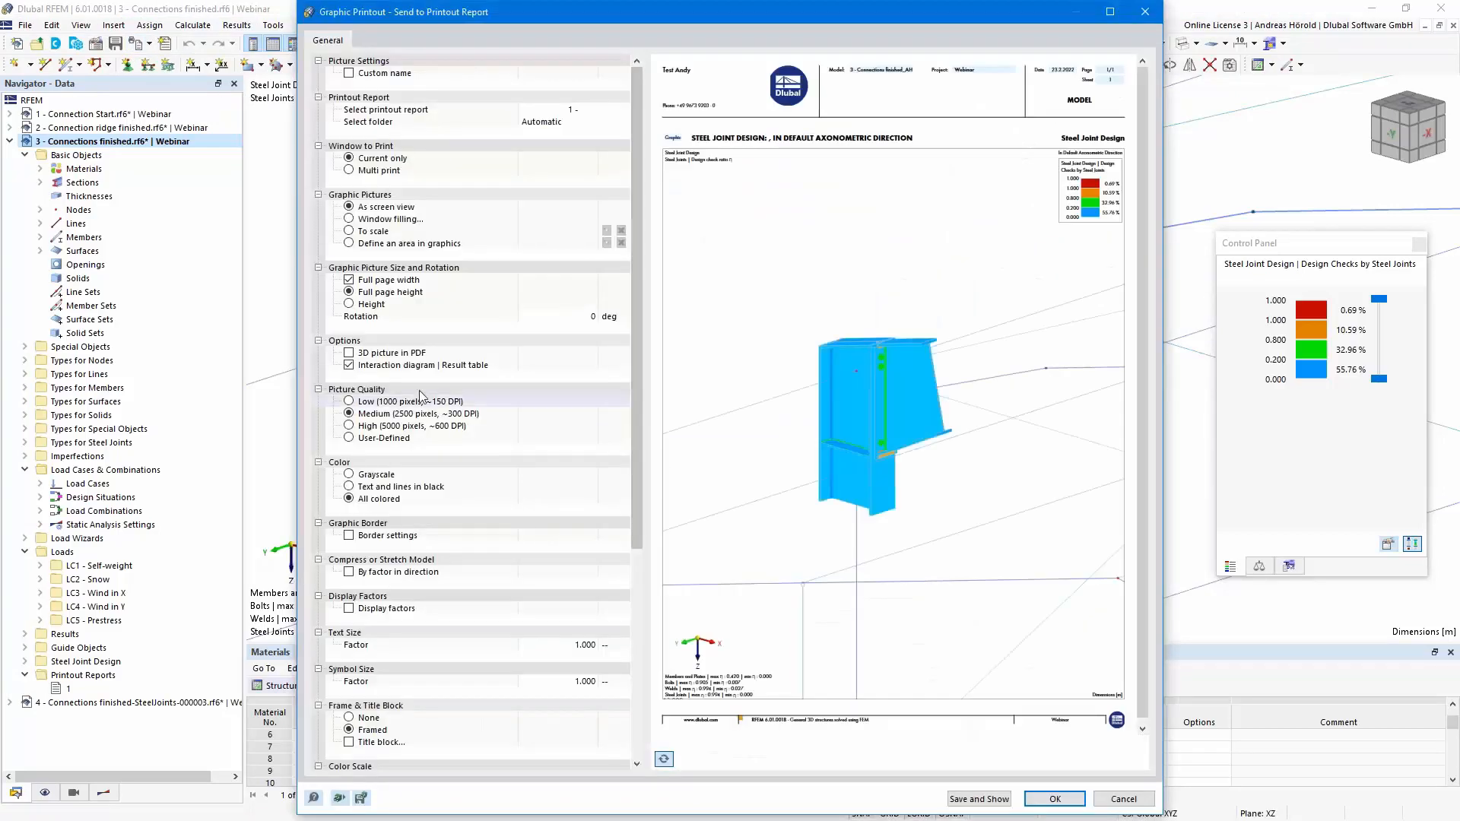
pyautogui.click(351, 308)
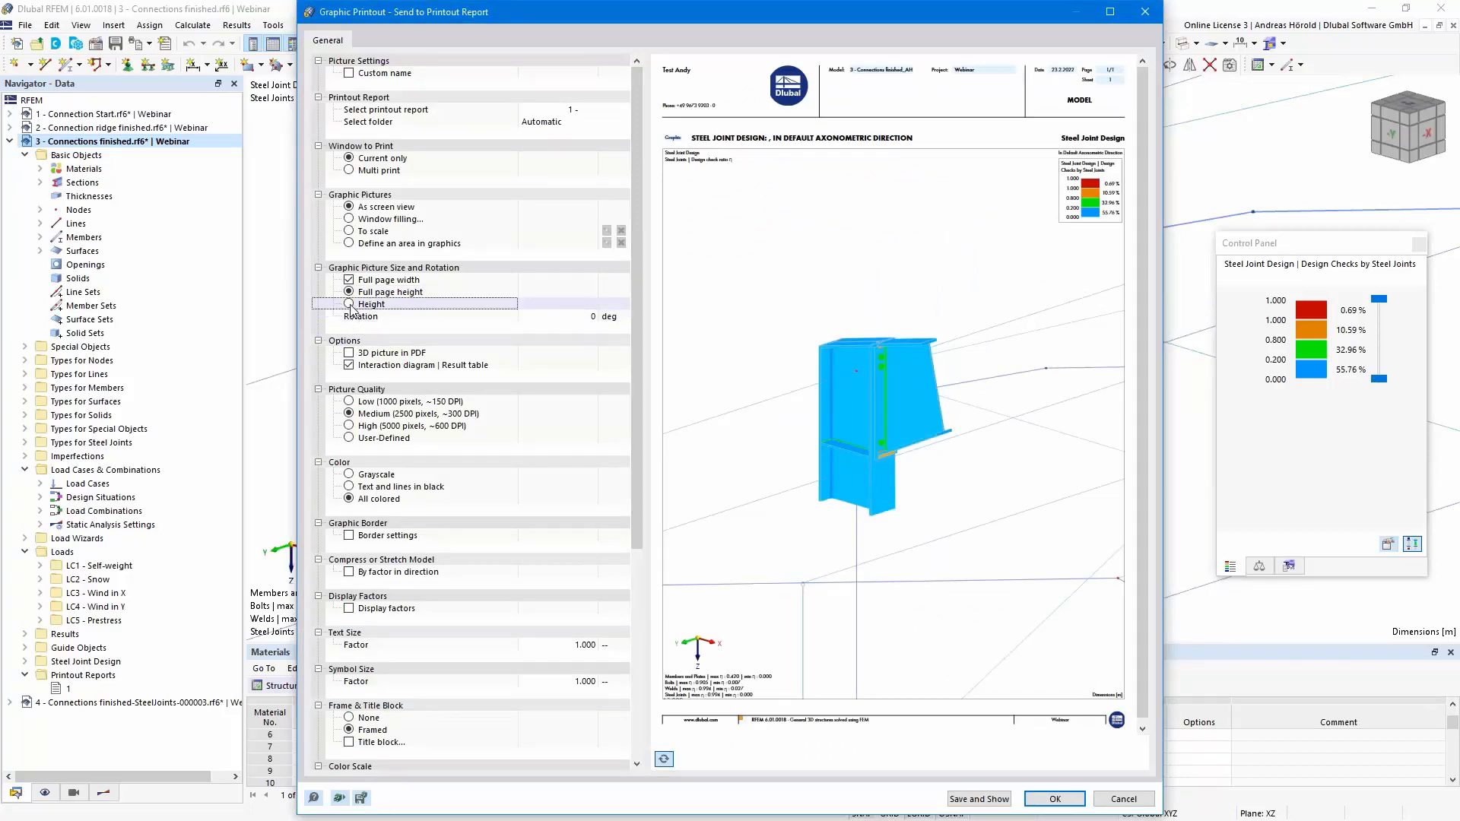
pyautogui.click(350, 305)
pyautogui.click(578, 317)
pyautogui.write('50')
pyautogui.press('Return')
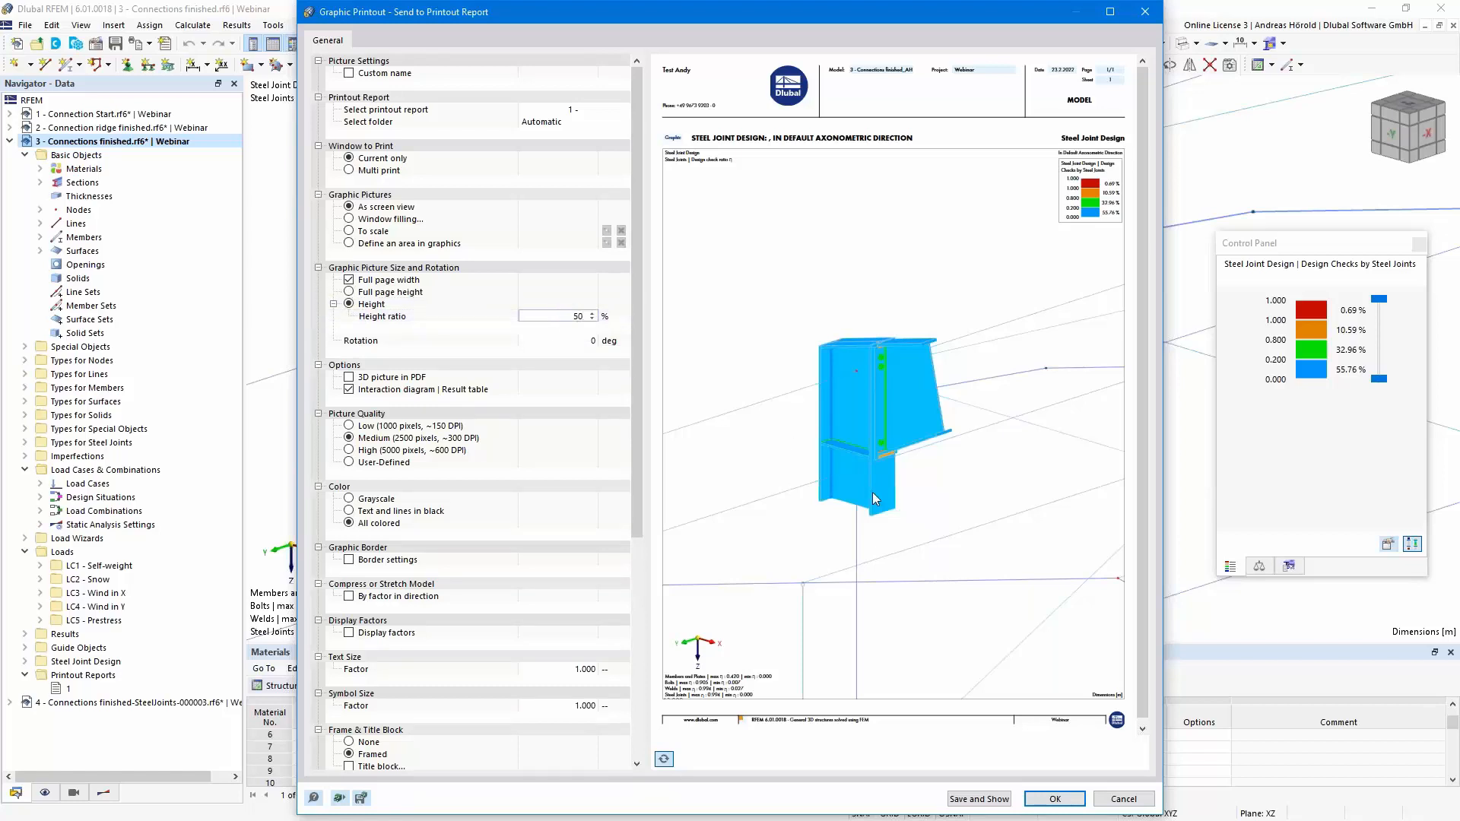
pyautogui.click(973, 800)
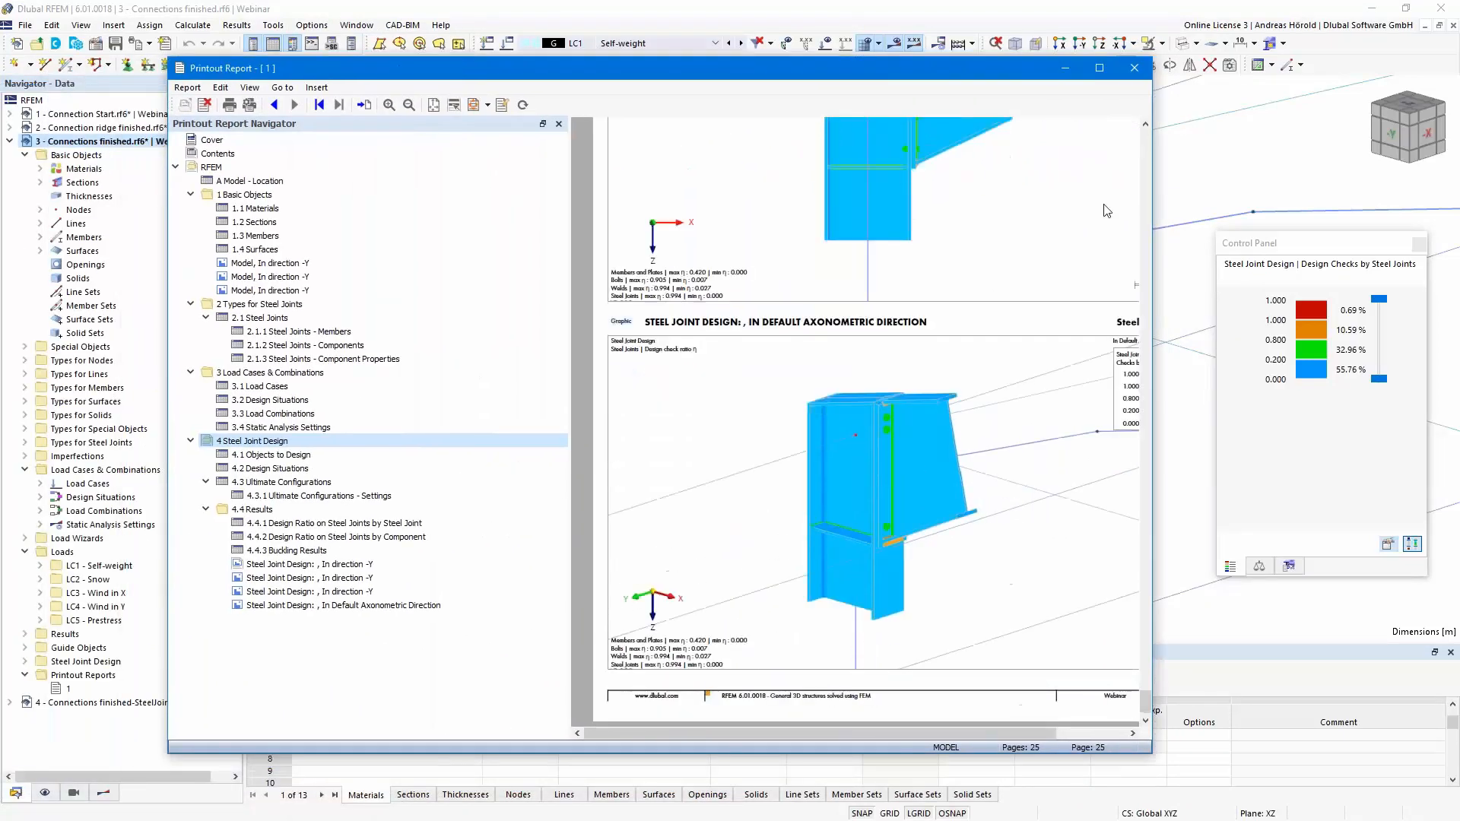
pyautogui.click(1099, 68)
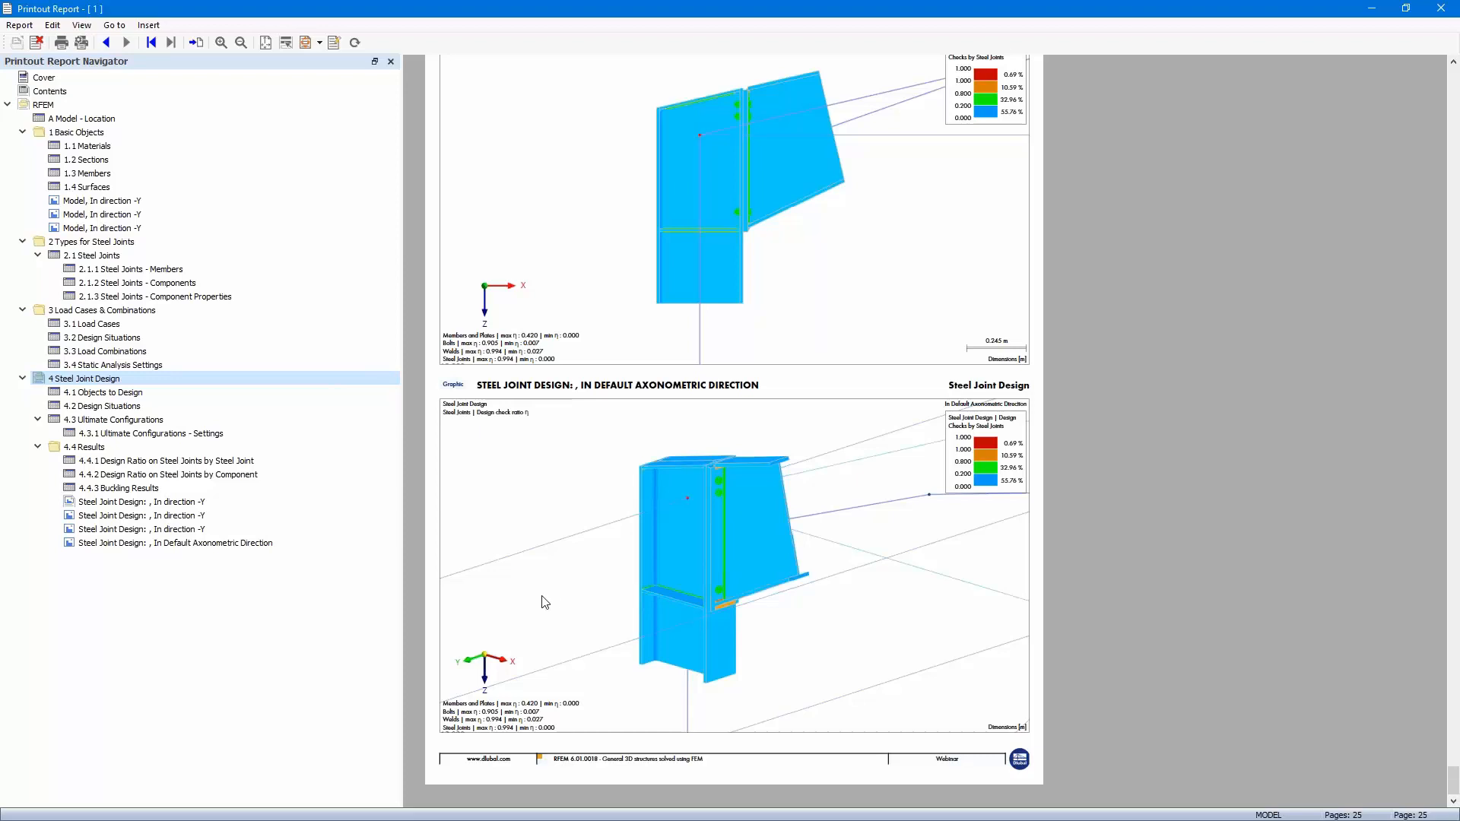
pyautogui.moveTo(914, 5); pyautogui.dragTo(0, 95)
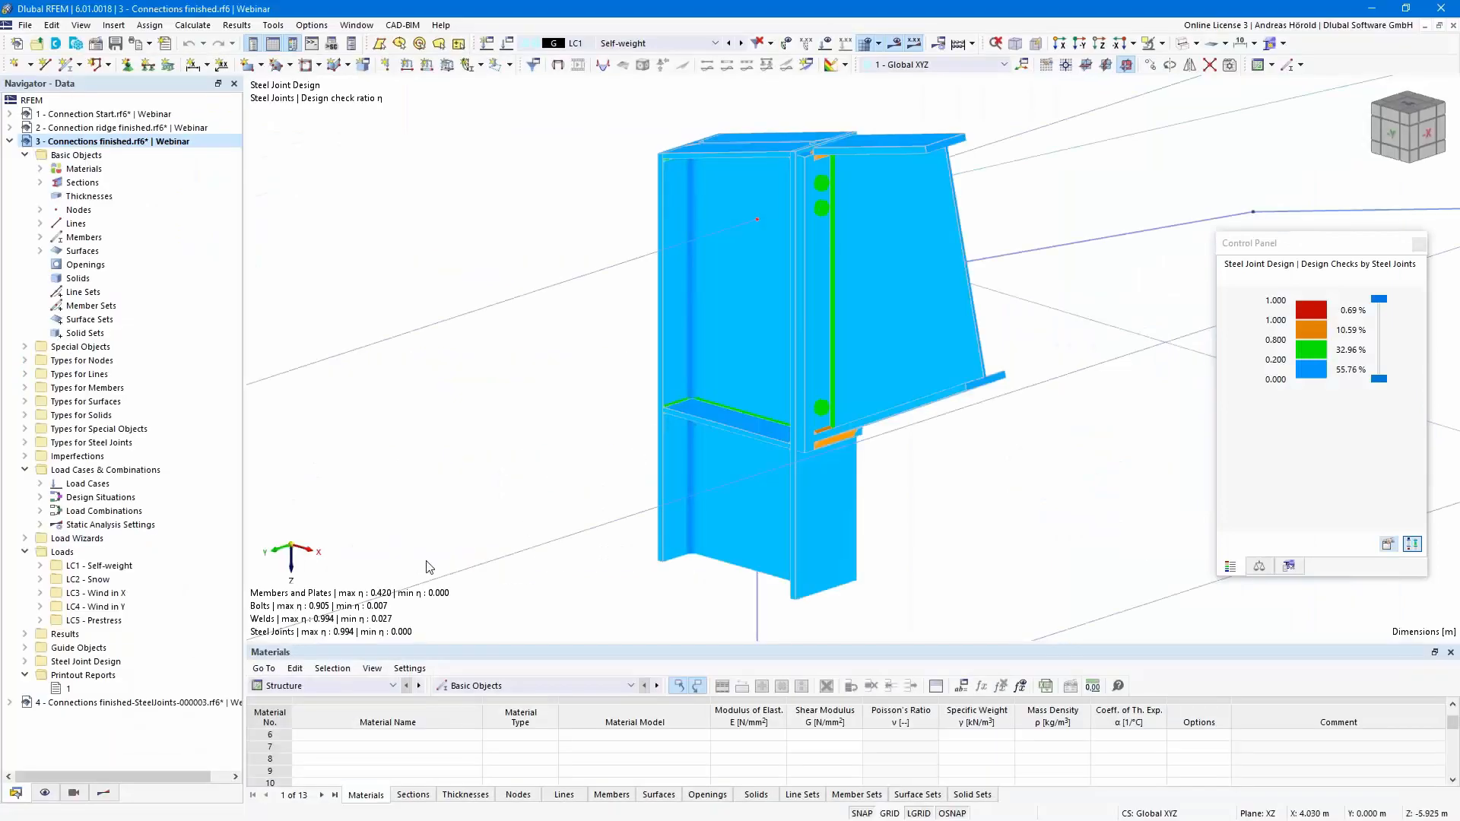
# Show the Steel Joint Design stress-strain results by component in an enlarged table and examine the weld and bolt ratios.
pyautogui.click(330, 683)
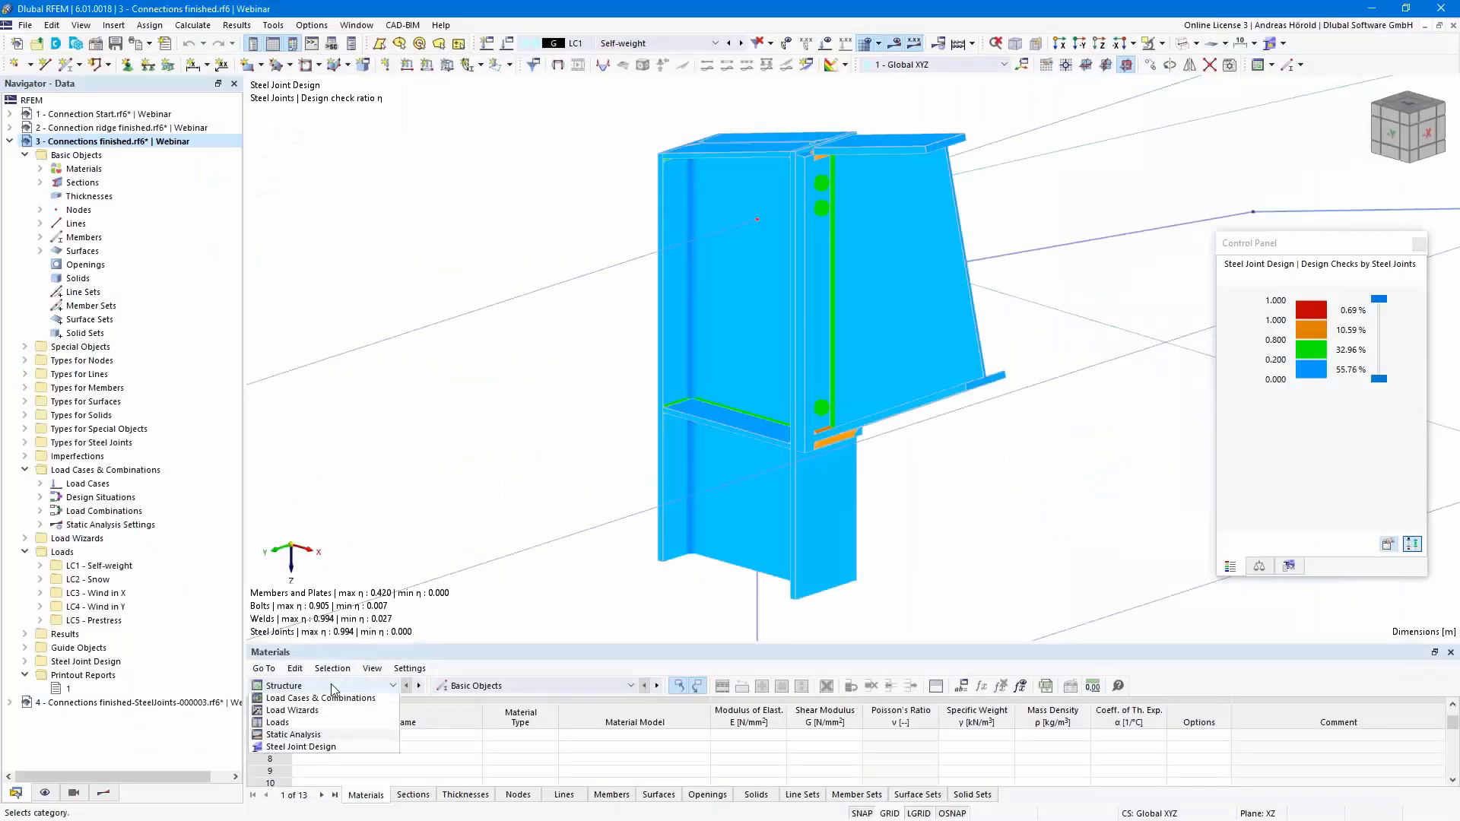
pyautogui.click(351, 776)
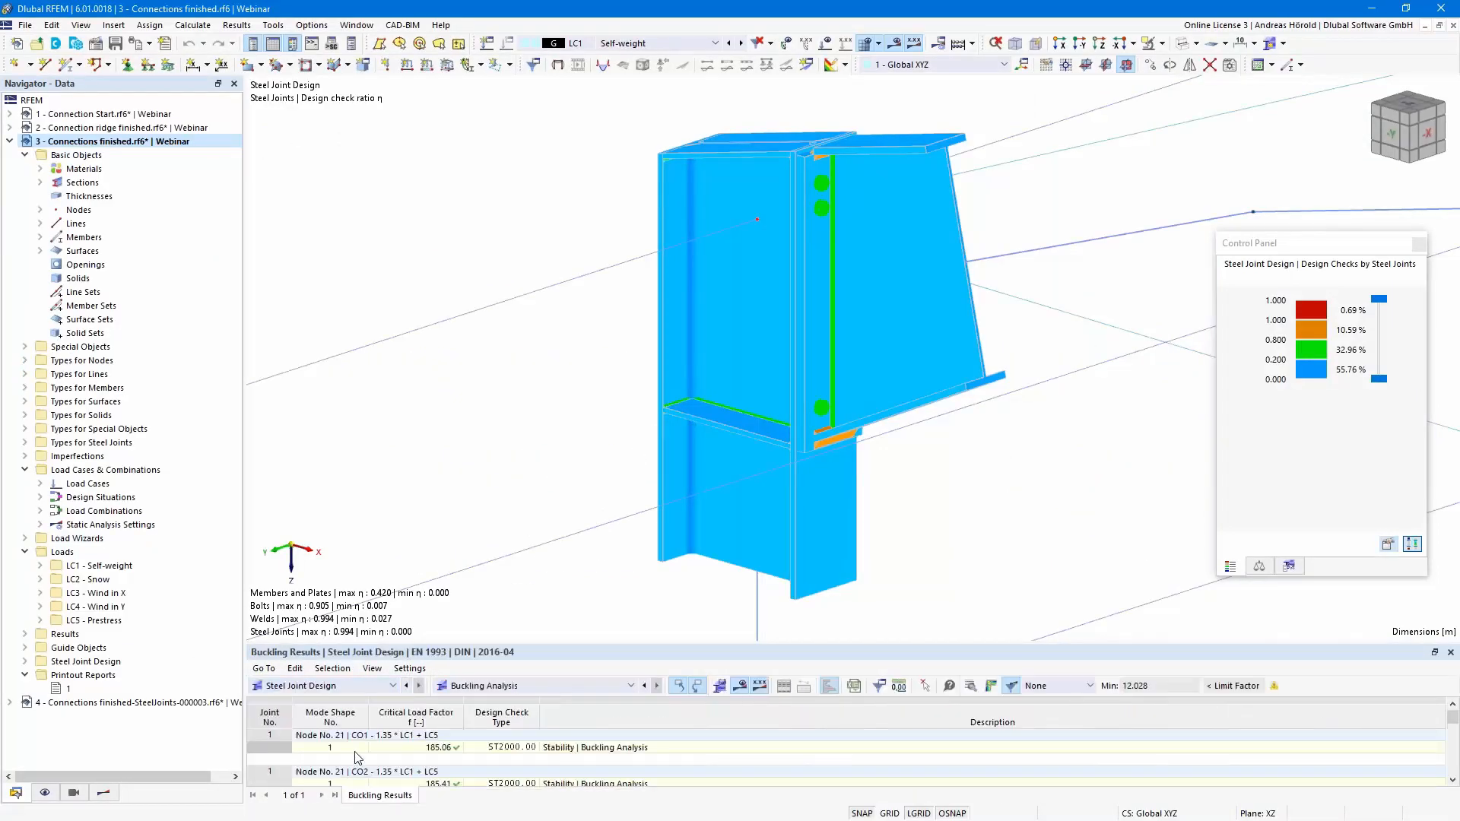
pyautogui.moveTo(594, 643); pyautogui.dragTo(594, 554)
pyautogui.click(515, 605)
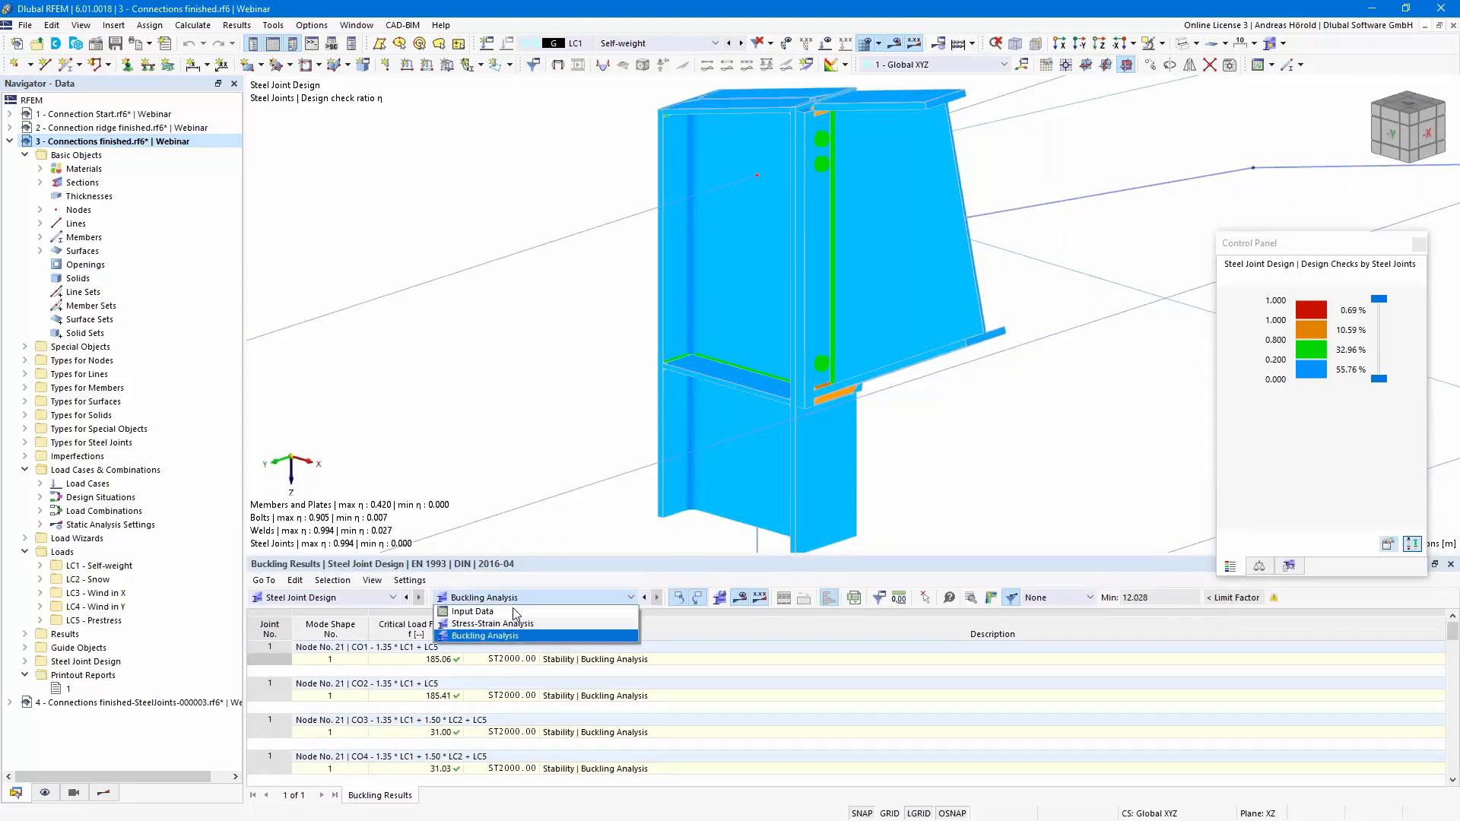
pyautogui.click(515, 622)
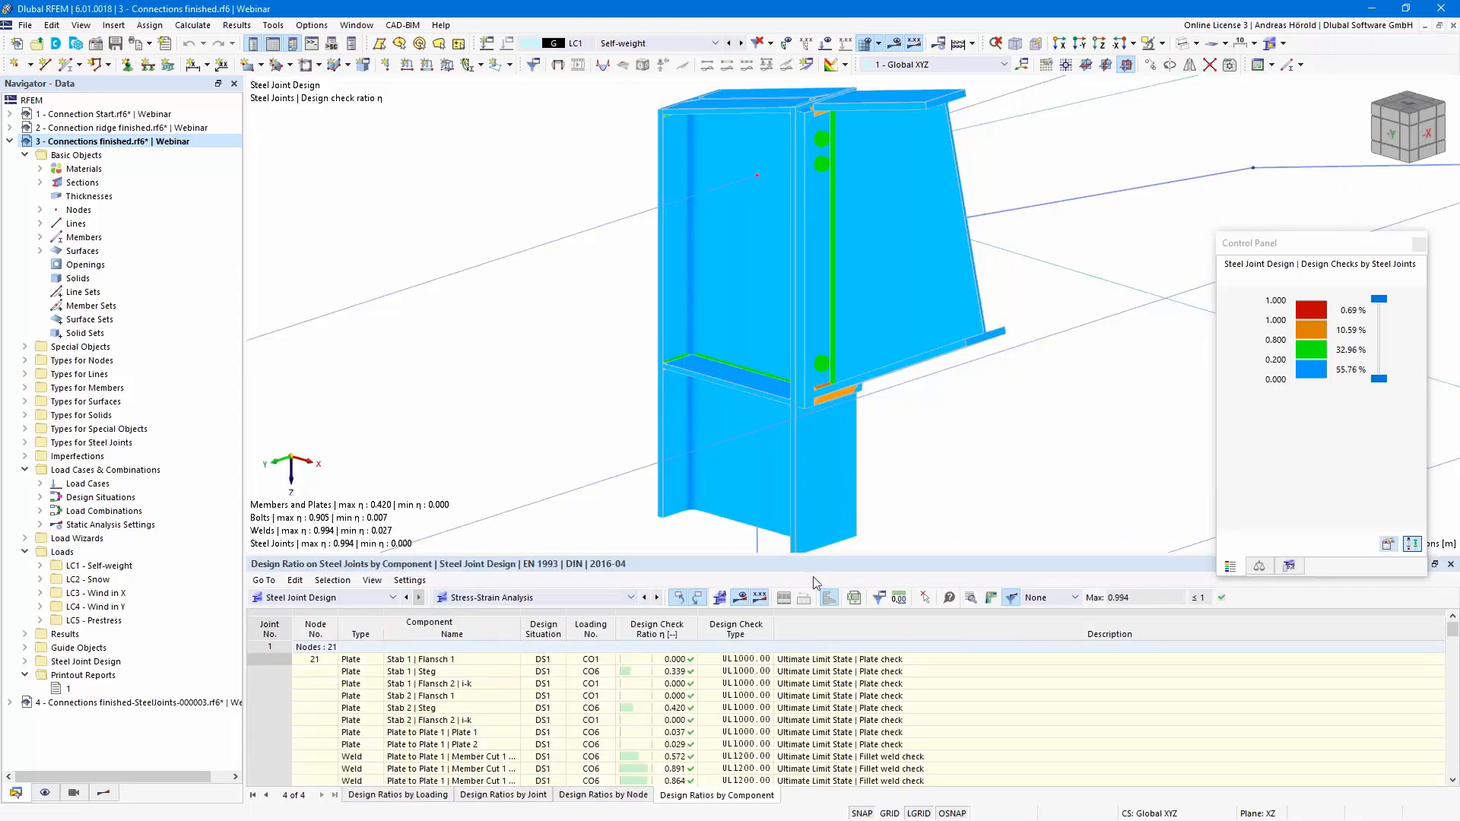
pyautogui.moveTo(818, 565)
pyautogui.mouseDown()
pyautogui.moveTo(818, 515)
pyautogui.moveTo(816, 564)
pyautogui.mouseUp()
pyautogui.scroll(-3, 672, 768)
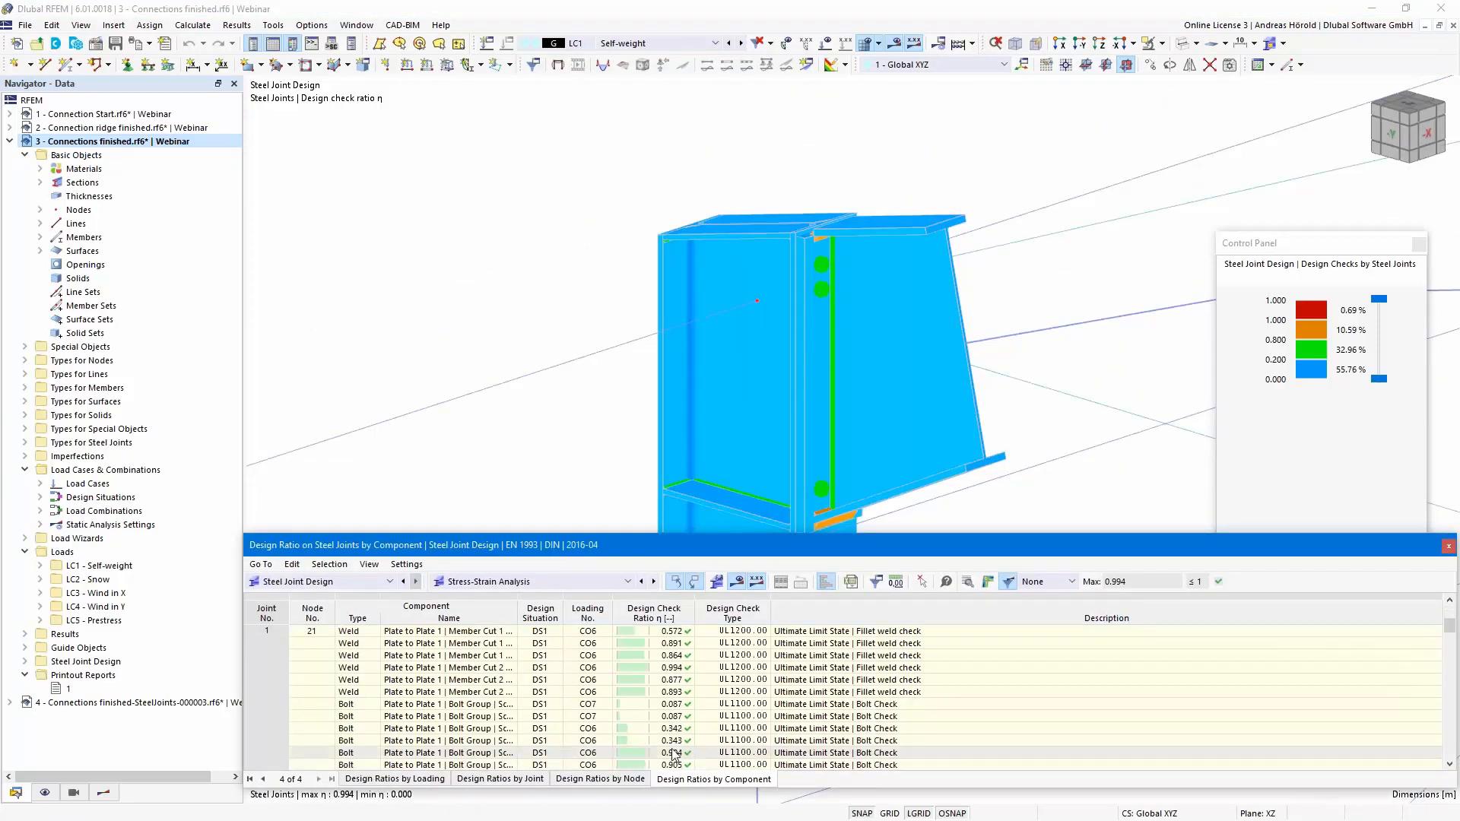
# Send the design check details of joint 1's weld Member Cut 2 | Weld 3 to the printout report and view them there.
pyautogui.click(666, 694)
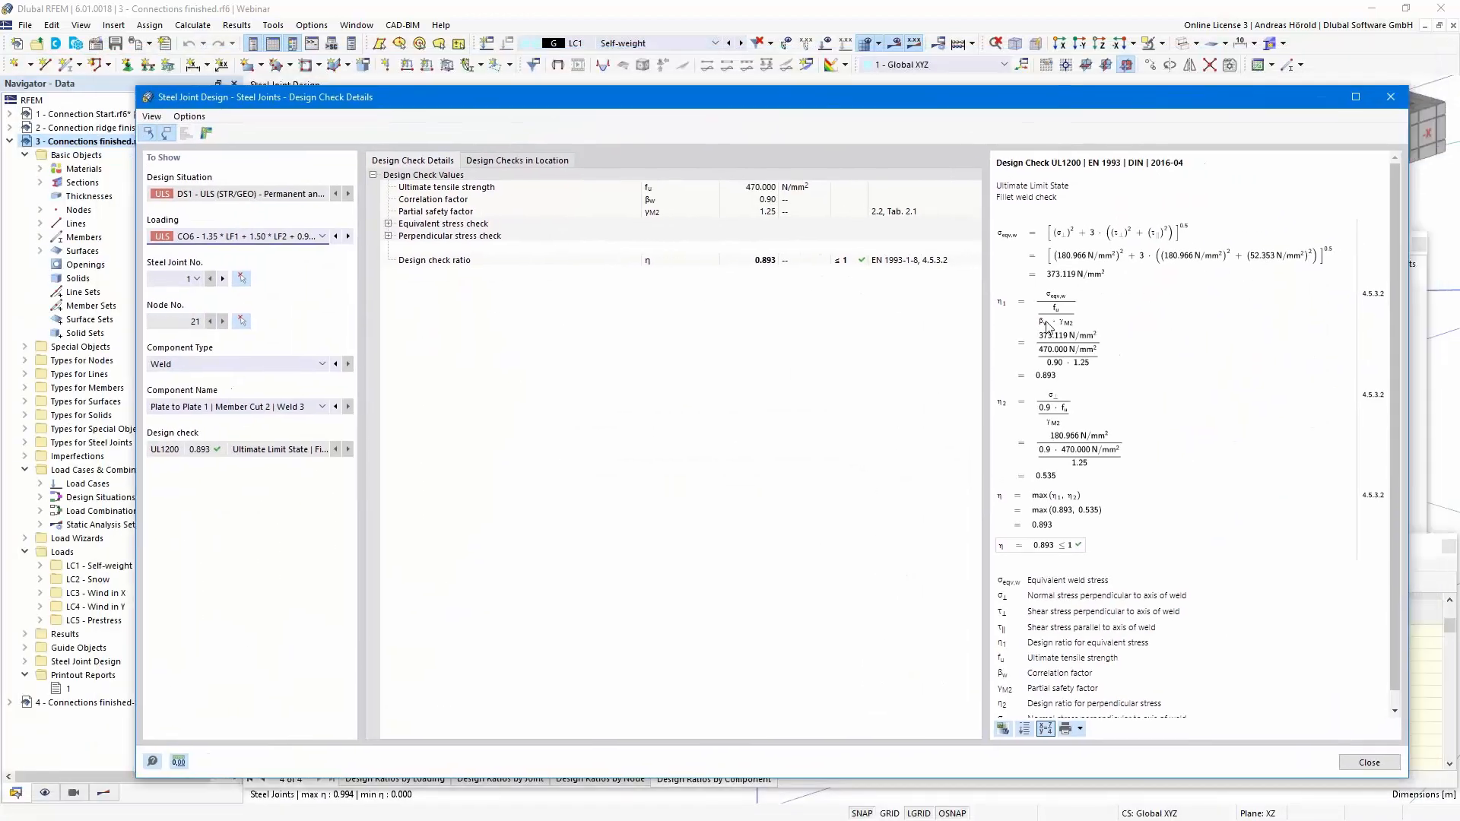
pyautogui.click(1081, 730)
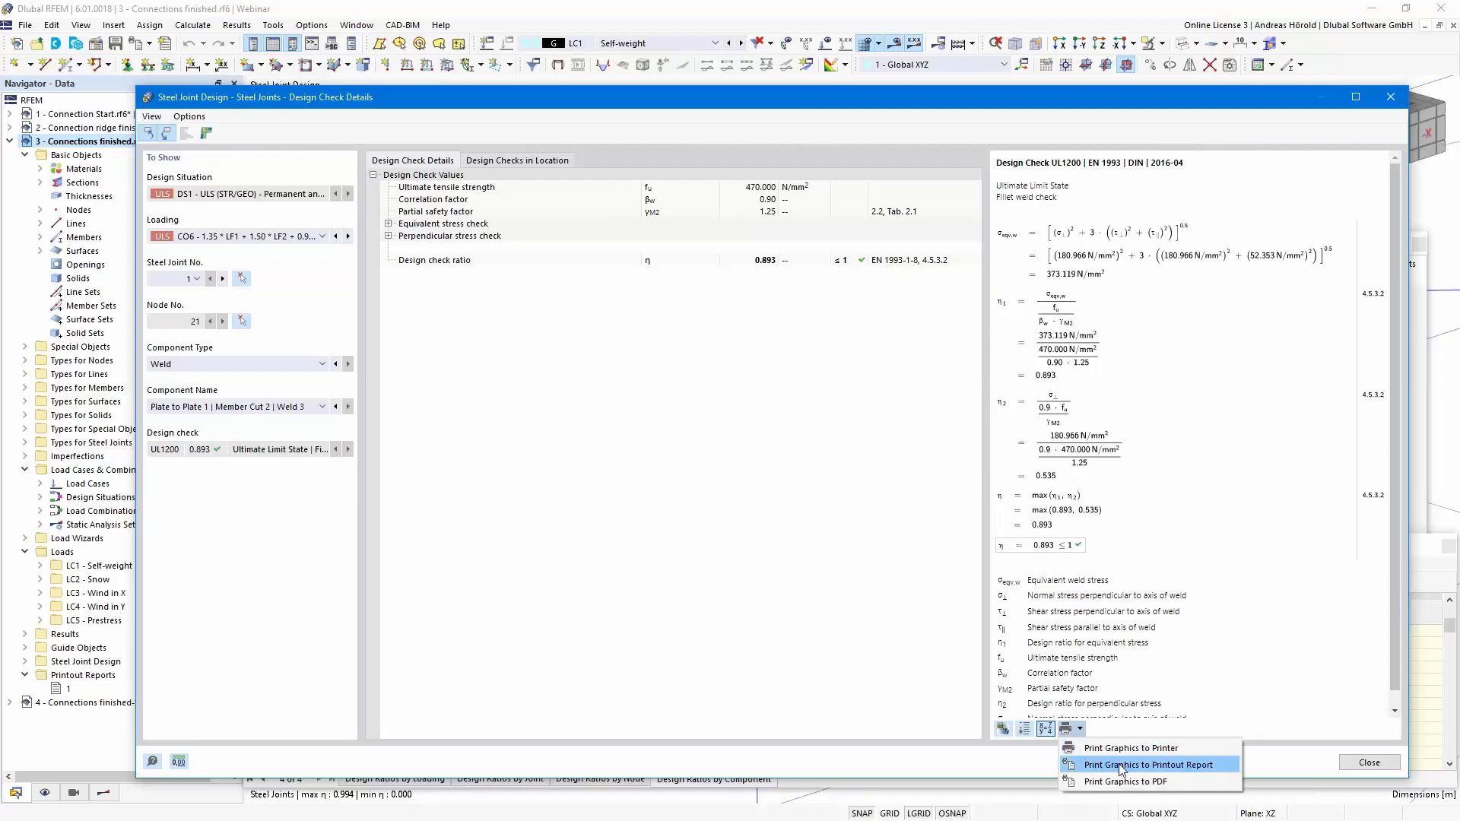
pyautogui.click(1120, 767)
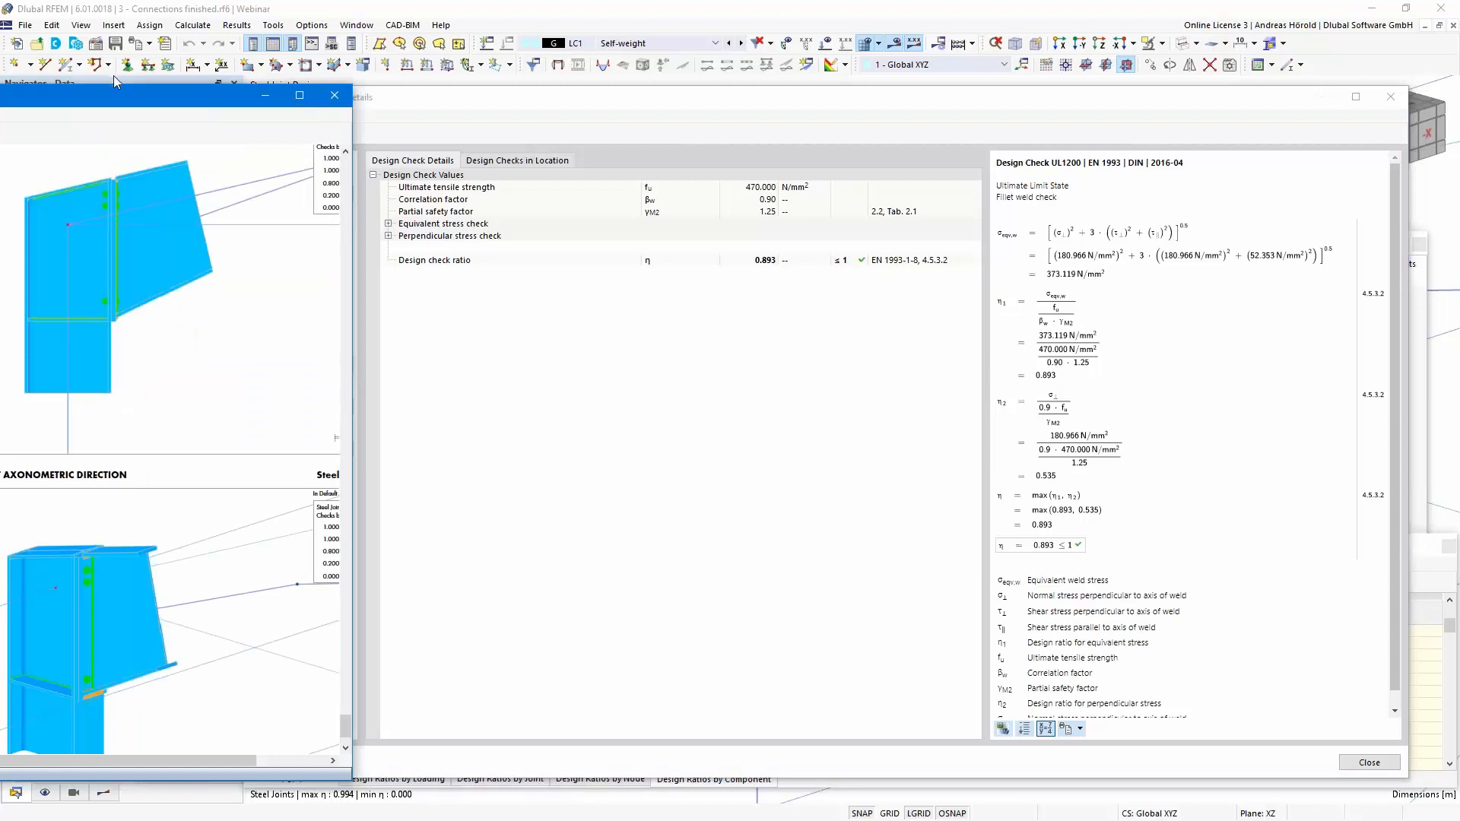
pyautogui.moveTo(112, 75); pyautogui.dragTo(1034, 67)
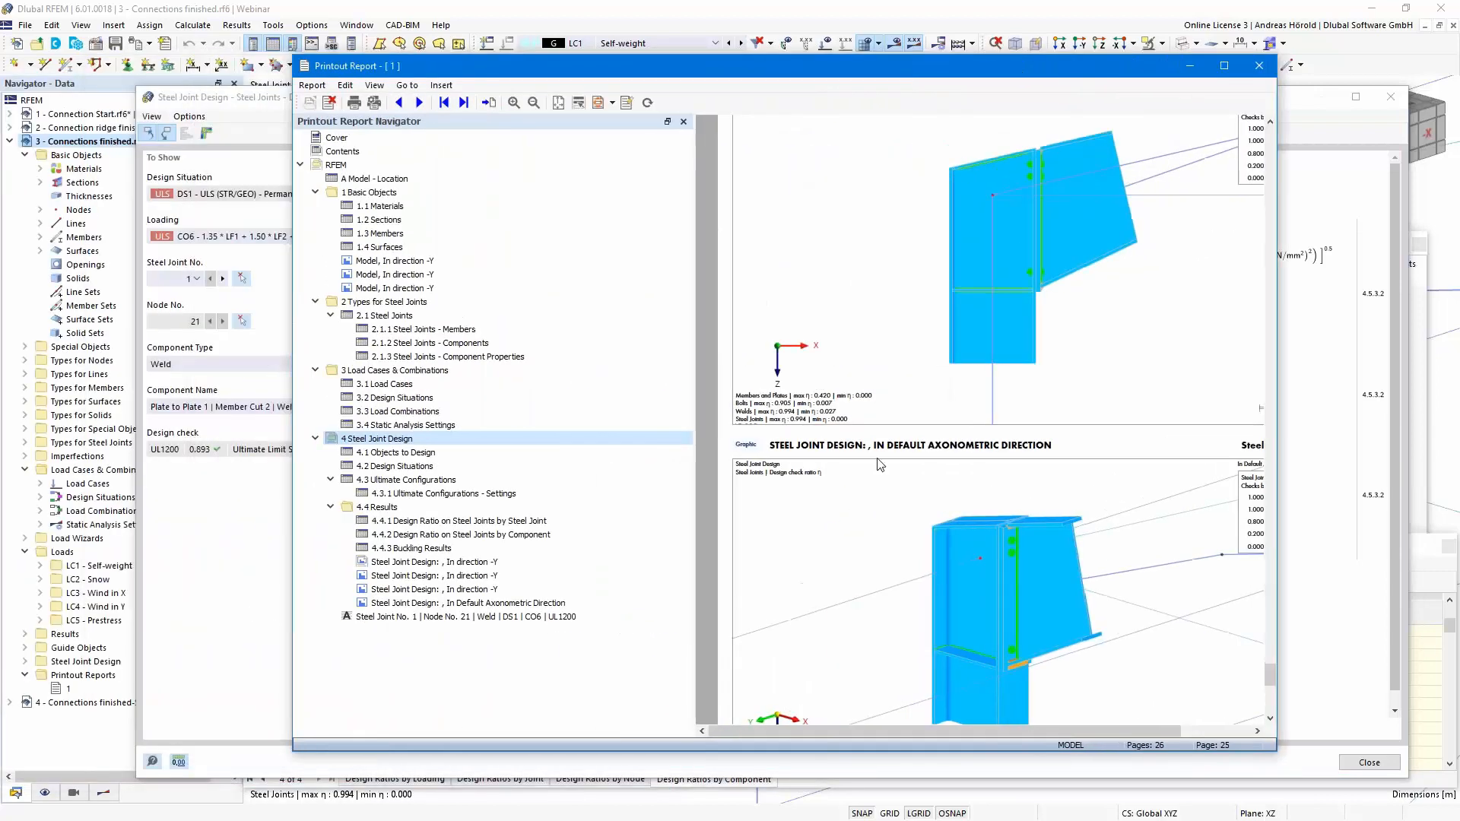
pyautogui.click(412, 616)
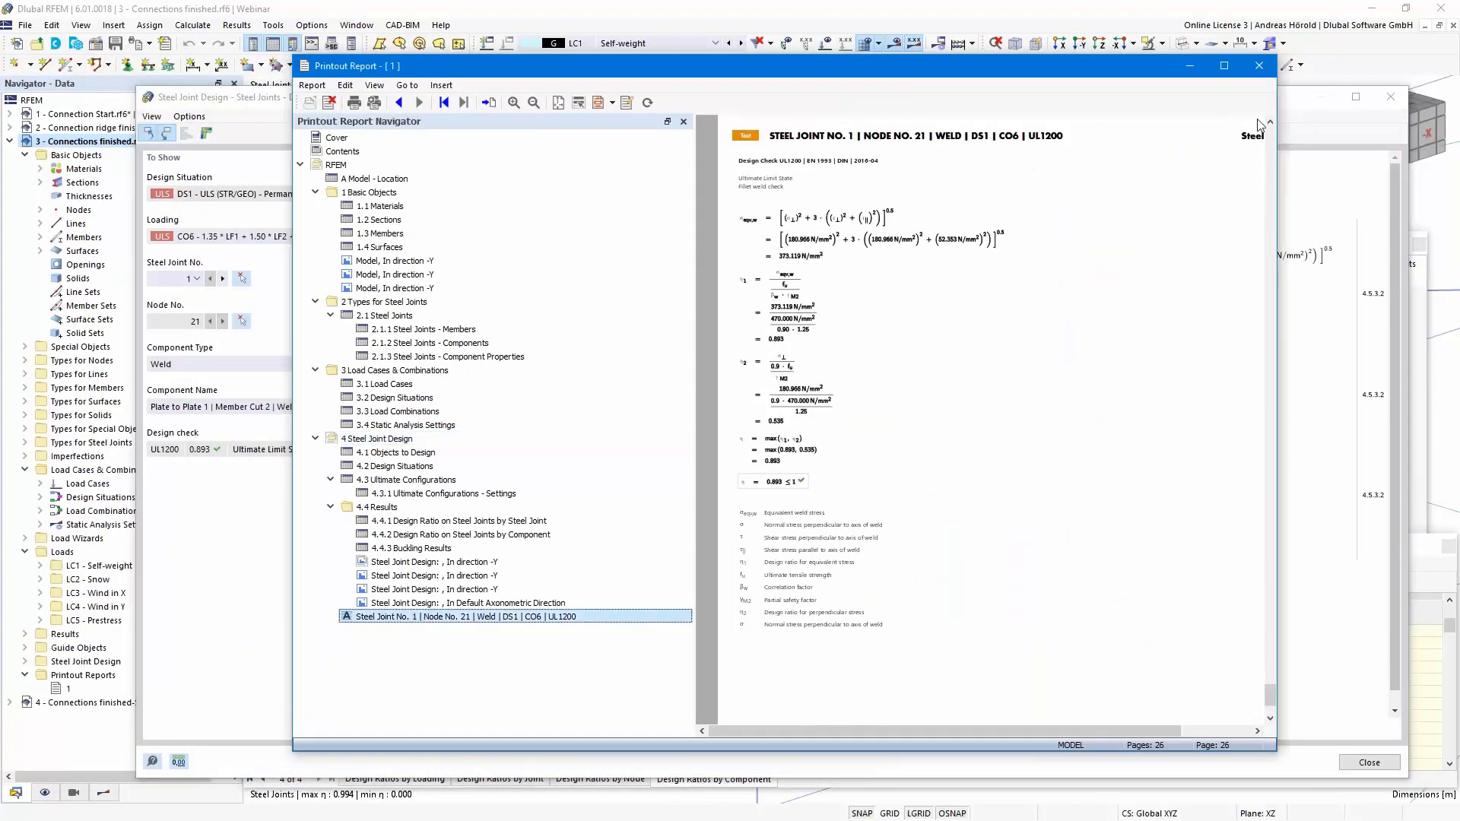
pyautogui.click(1225, 66)
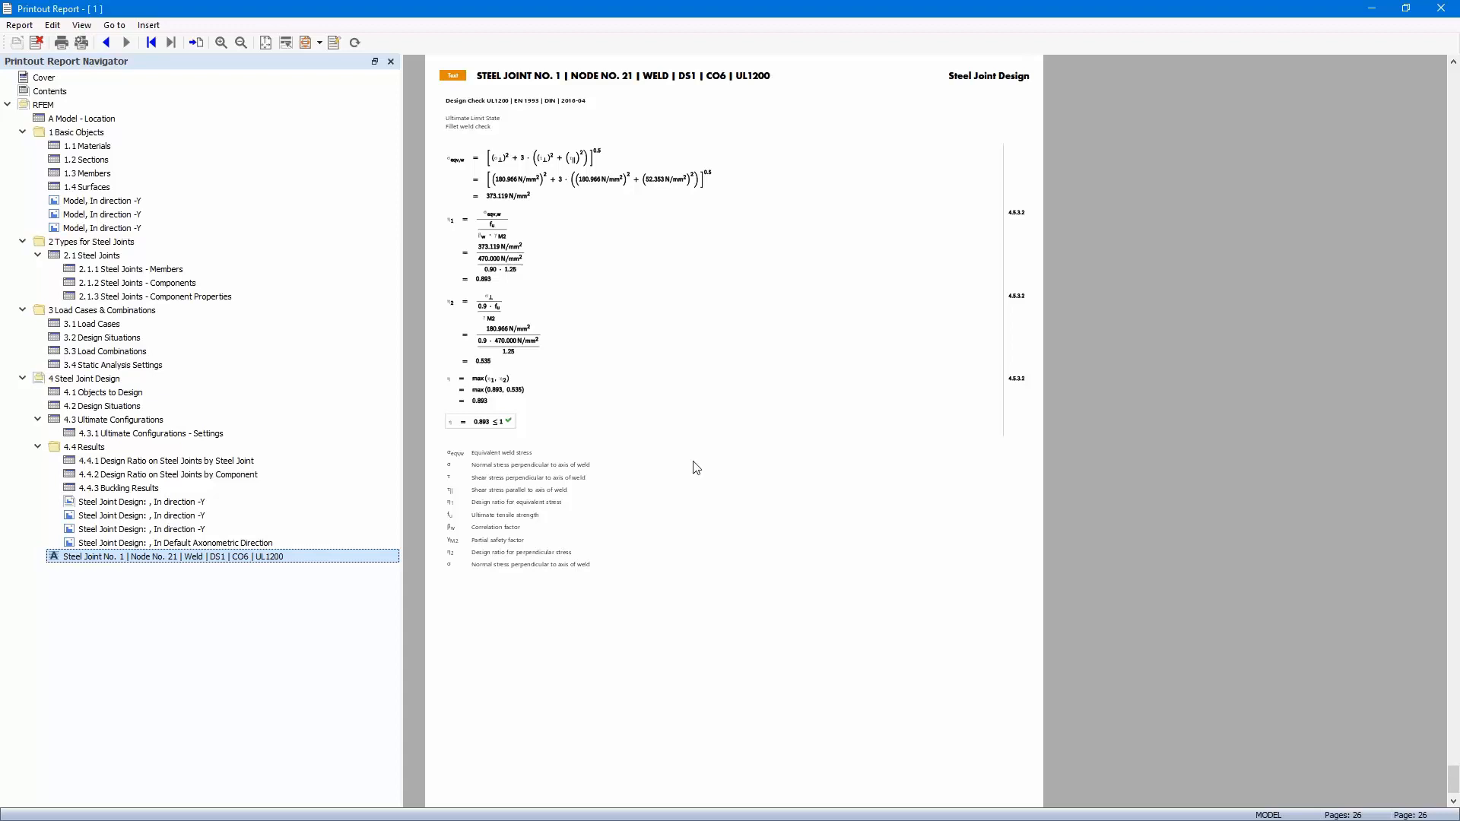
pyautogui.moveTo(942, 13); pyautogui.dragTo(0, 167)
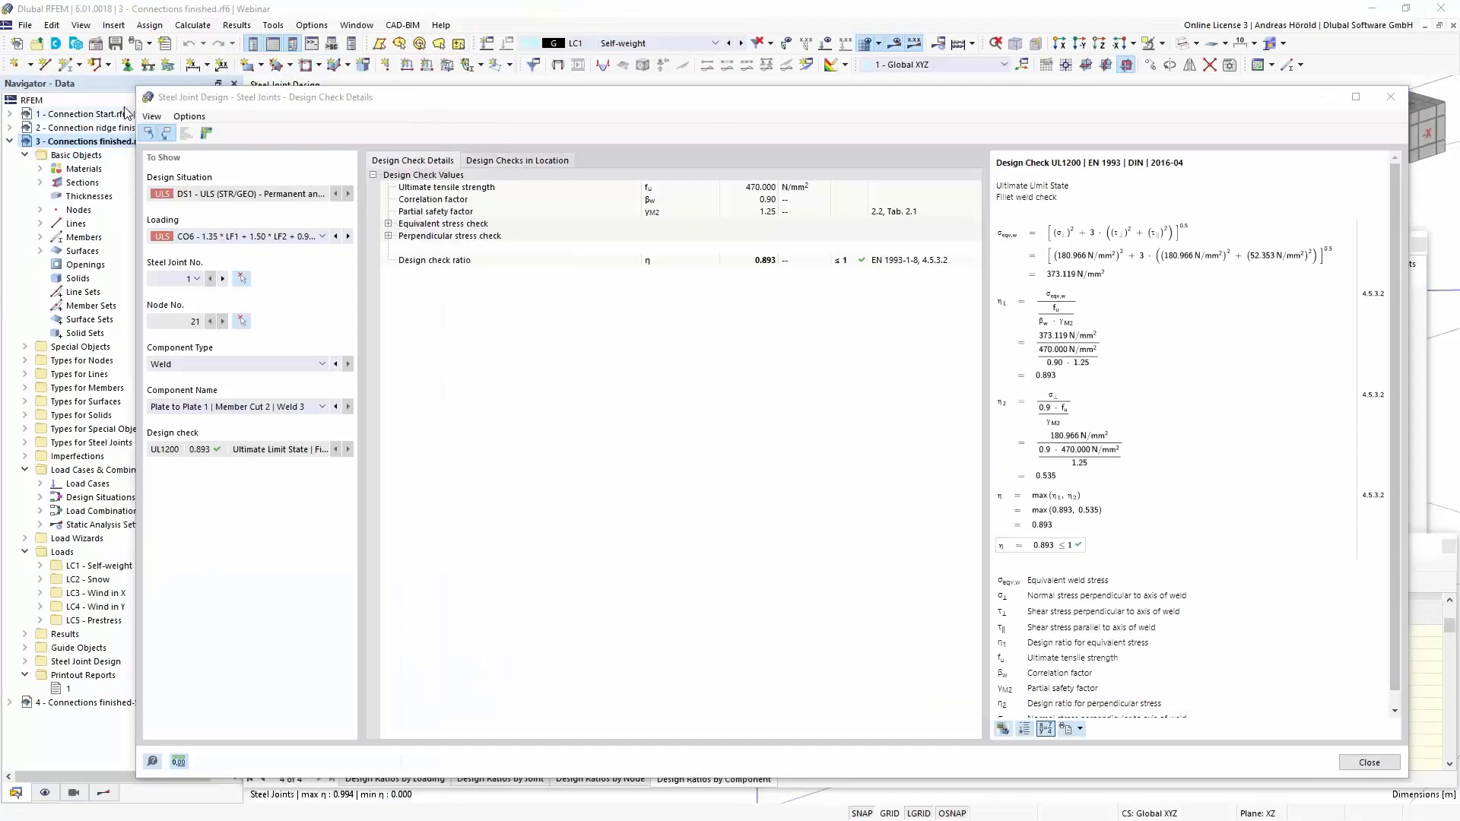
# Display the graphical results of steel joint 1 at node 21 for CO6 and frame the connection in the view.
pyautogui.click(210, 143)
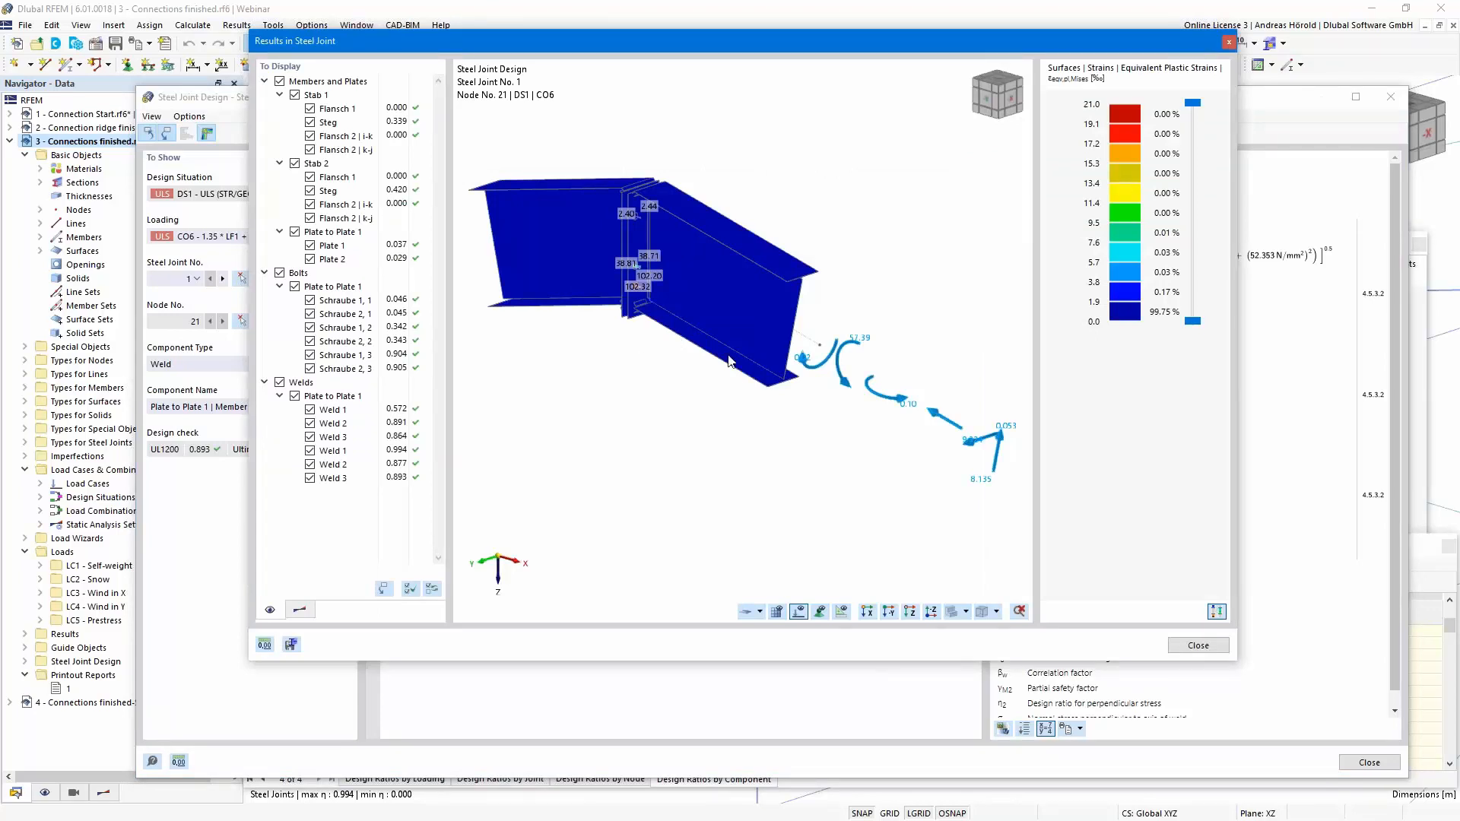
pyautogui.moveTo(660, 413); pyautogui.dragTo(687, 425, button='middle')
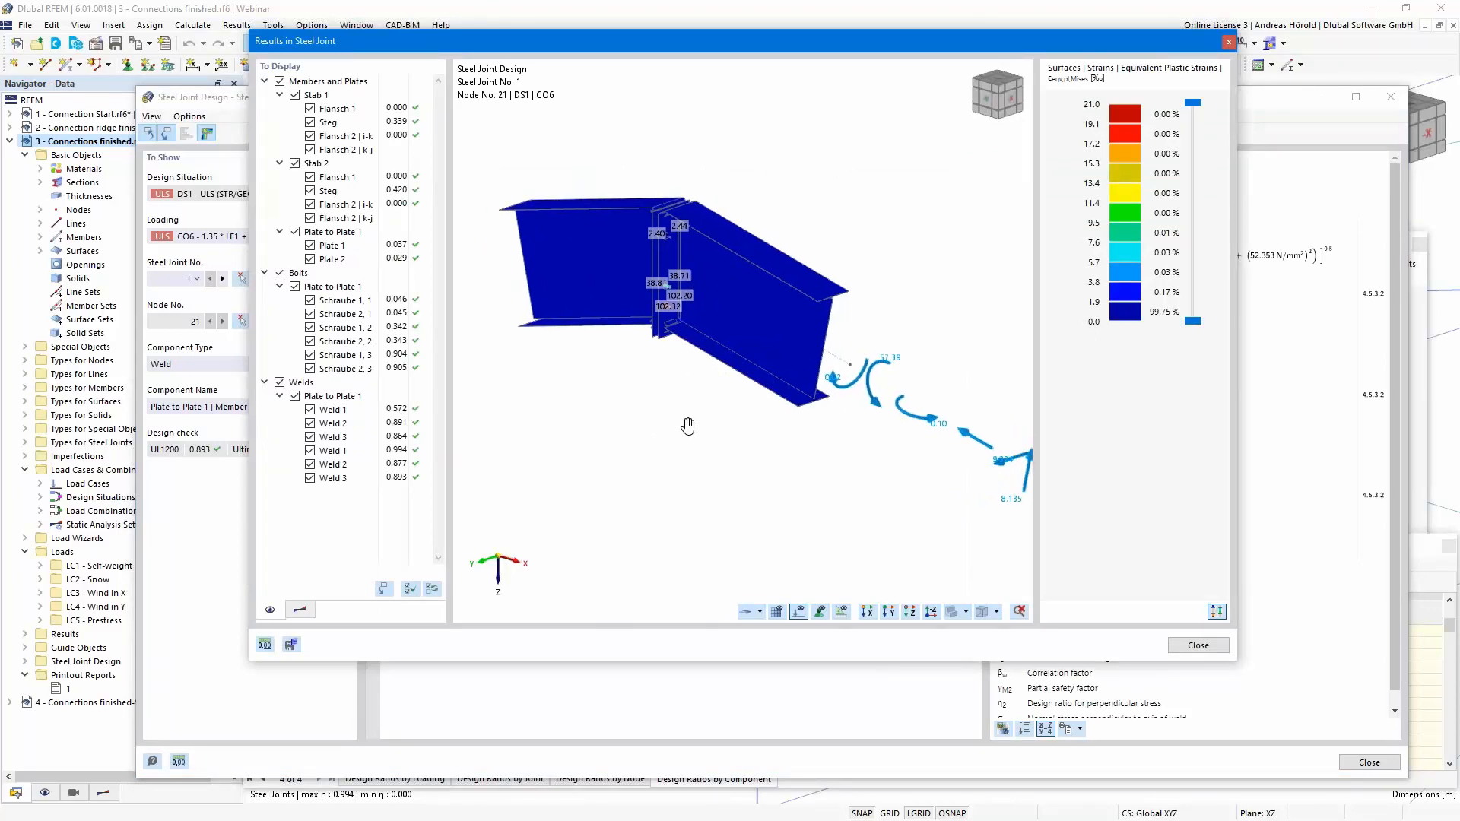
pyautogui.scroll(1, 687, 426)
pyautogui.scroll(-1, 688, 441)
pyautogui.scroll(-1, 689, 429)
pyautogui.moveTo(689, 430); pyautogui.dragTo(655, 432, button='middle')
pyautogui.scroll(2, 714, 423)
pyautogui.scroll(1, 713, 423)
pyautogui.scroll(-1, 704, 443)
pyautogui.scroll(-1, 695, 447)
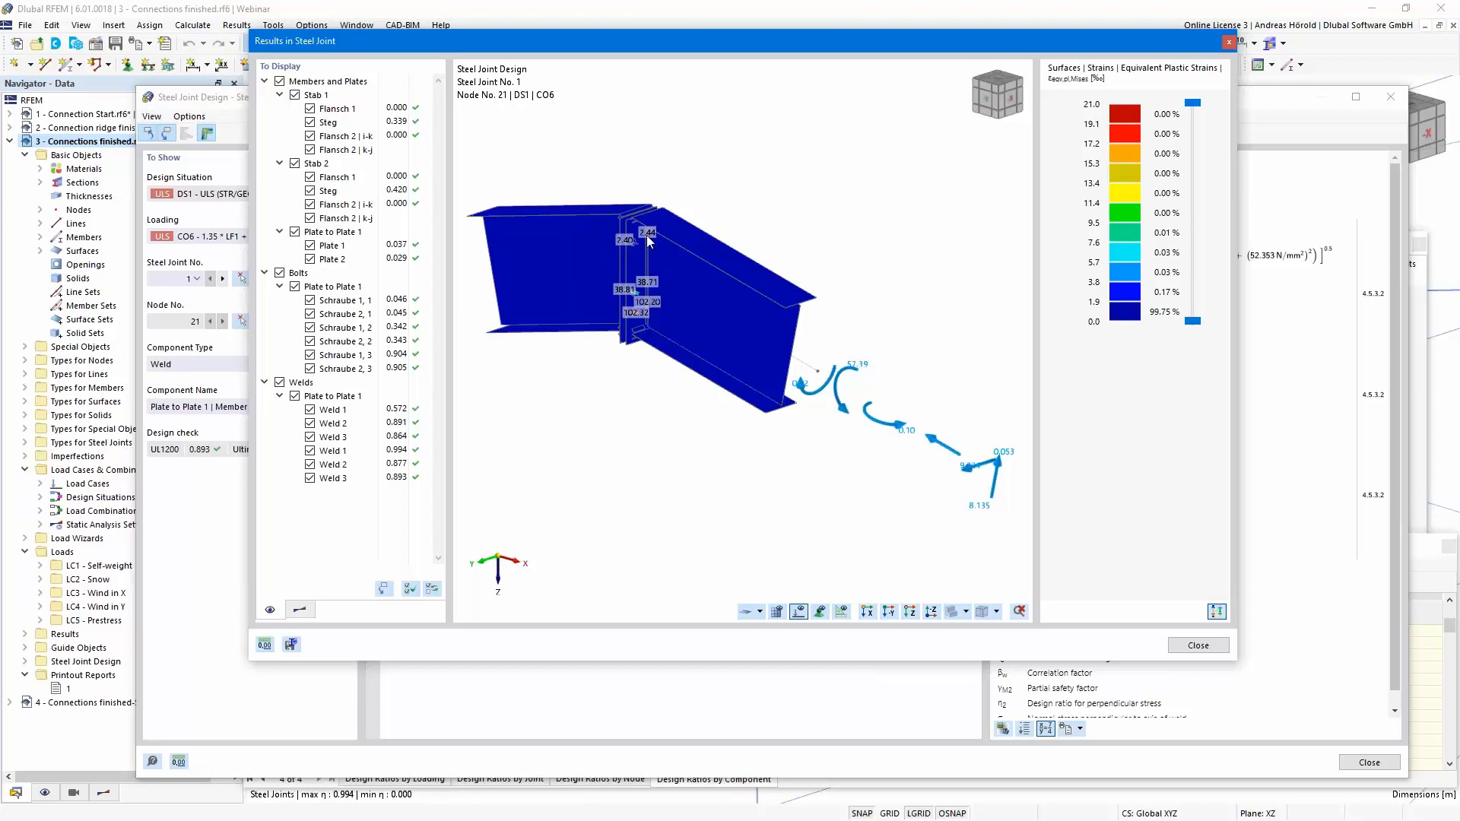
# Capture the Results in Steel Joint window as a screenshot and put the Snagit editor away.
pyautogui.press('Print')
pyautogui.click(654, 34)
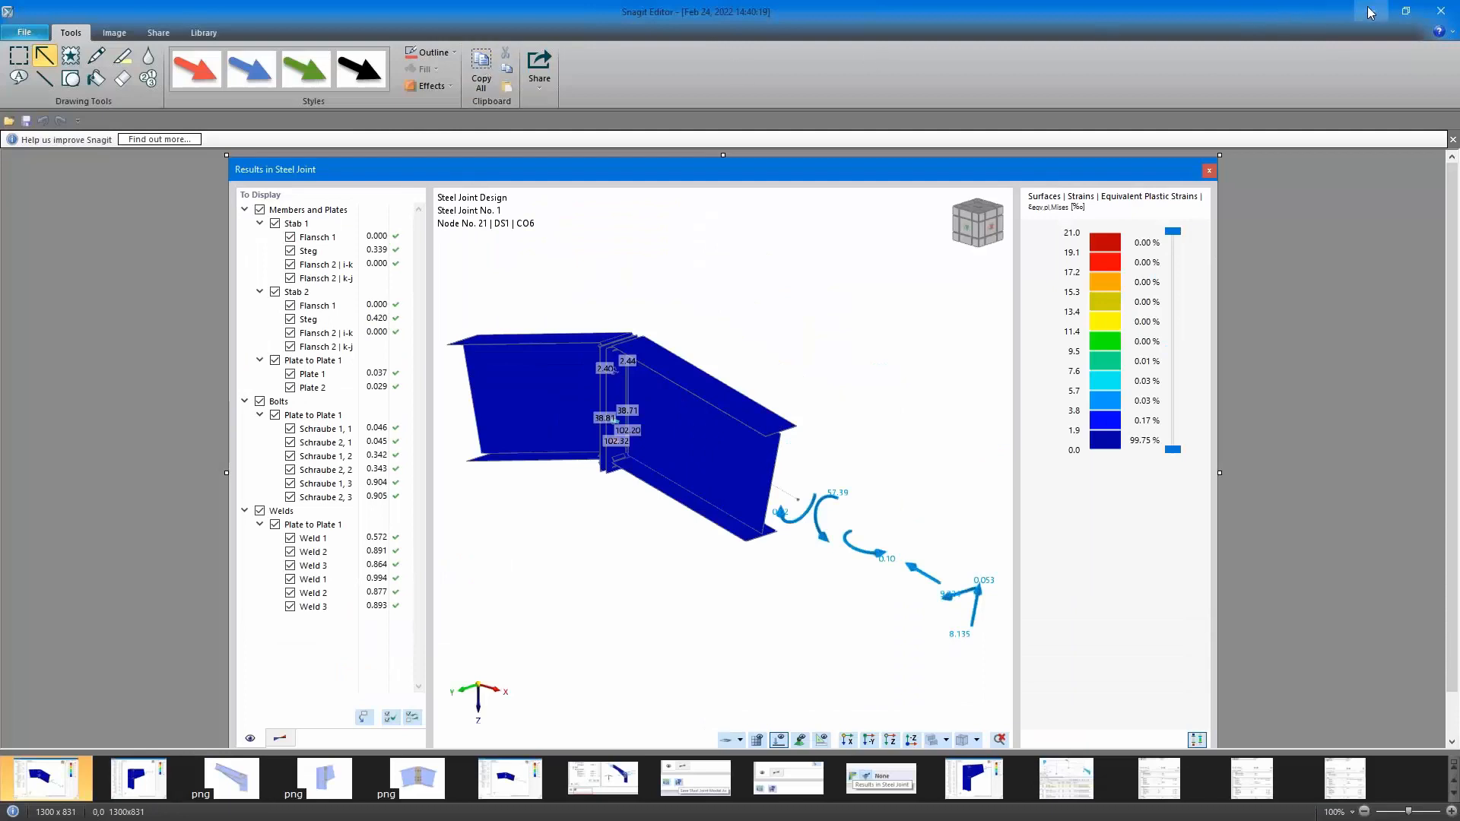
pyautogui.click(1369, 13)
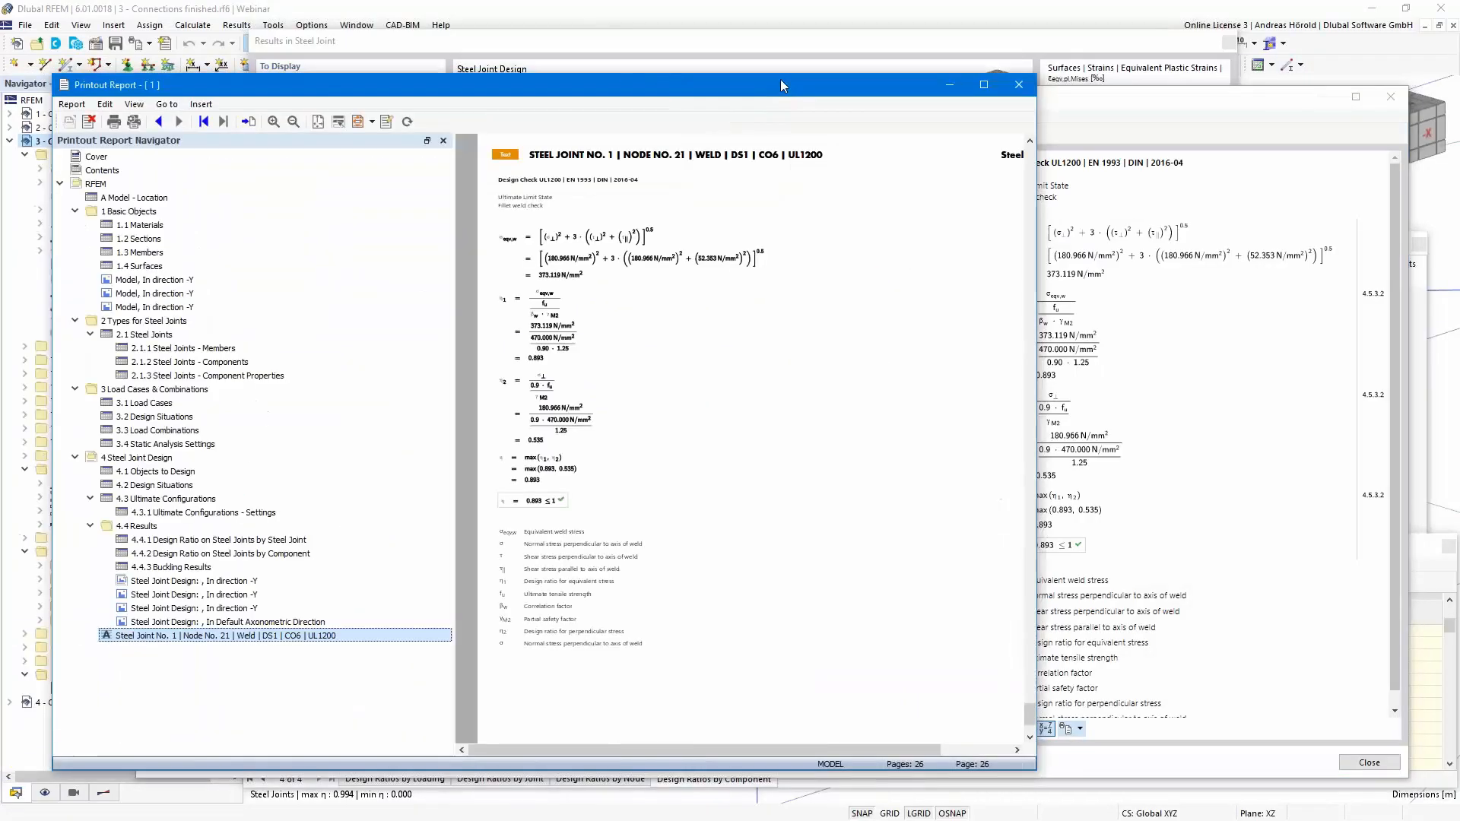
# Insert the captured image from the clipboard into the printout report with the title "Connection" and inspect its page.
pyautogui.moveTo(783, 84); pyautogui.dragTo(938, 77)
pyautogui.click(1130, 76)
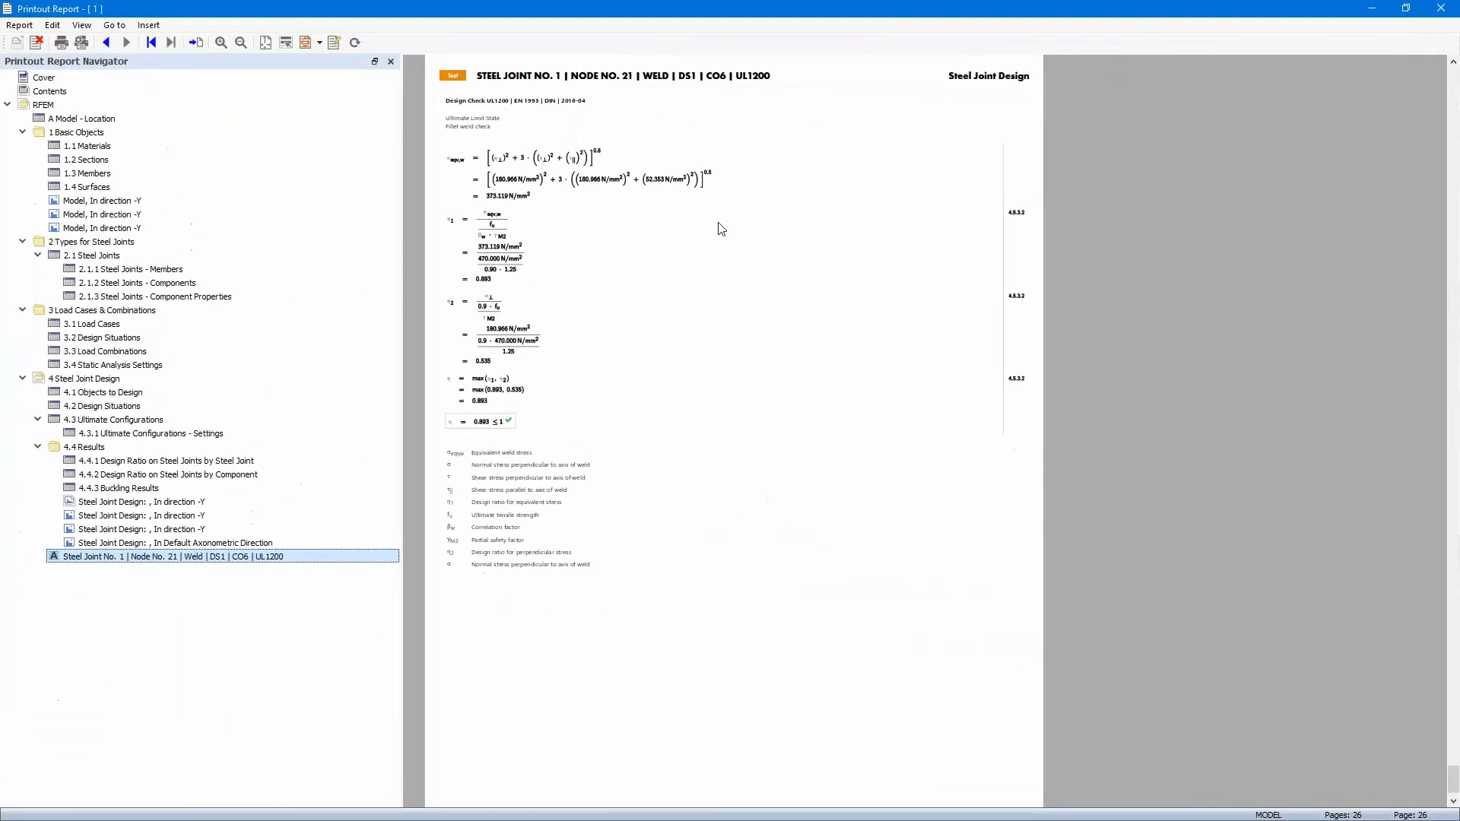
pyautogui.click(143, 25)
pyautogui.click(198, 55)
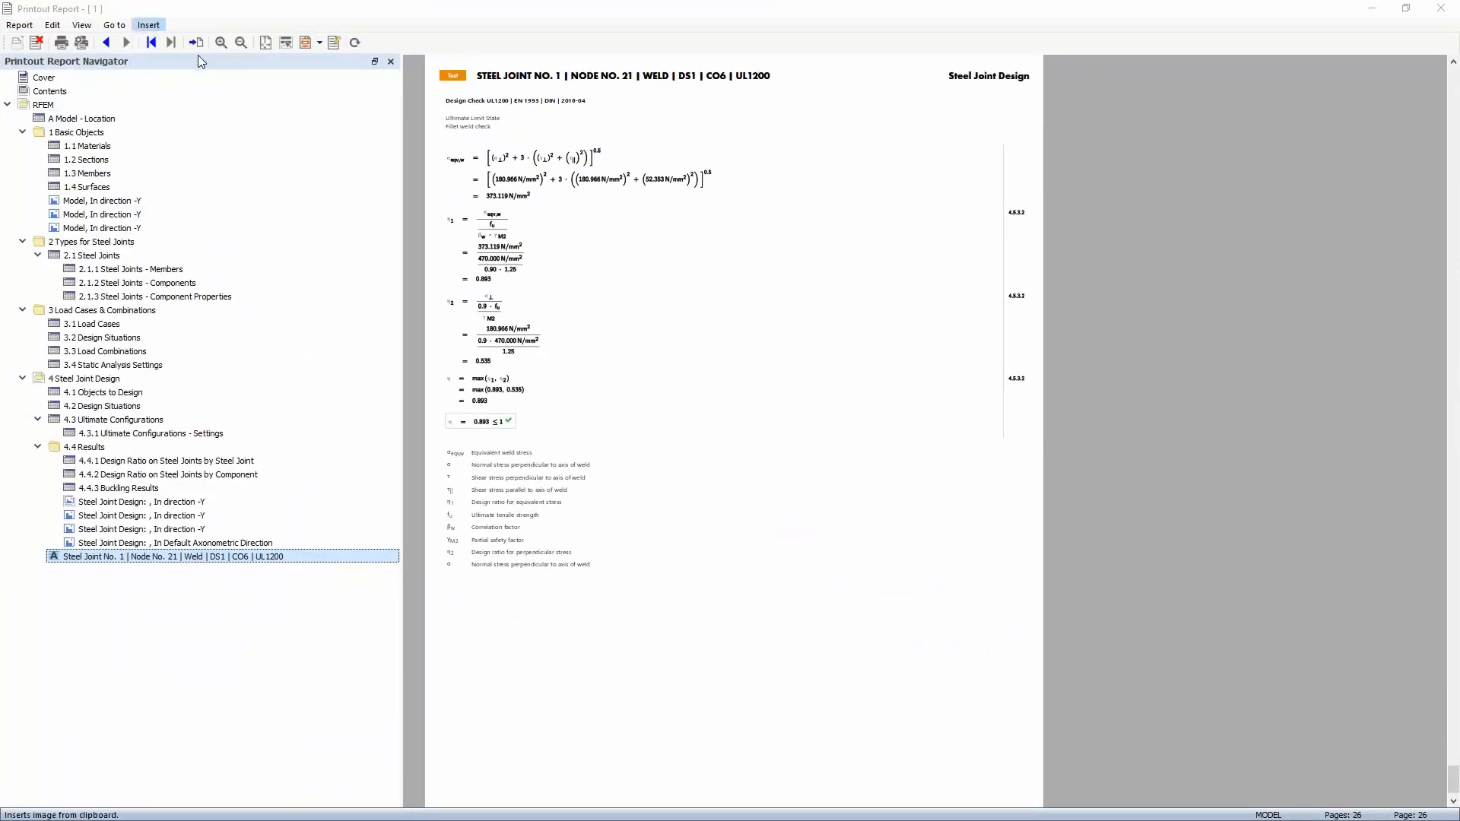
pyautogui.write('Connection')
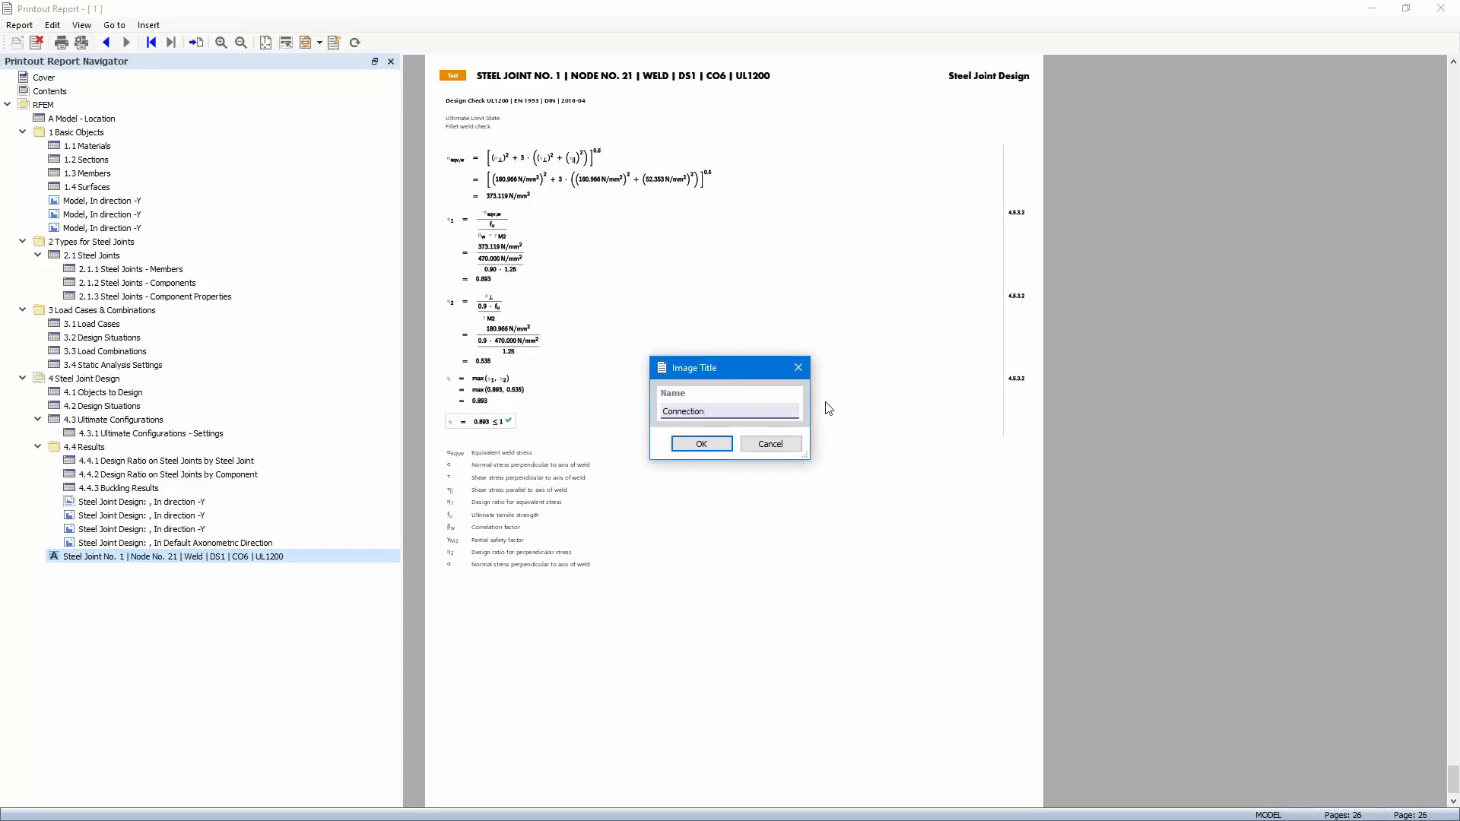
pyautogui.press('Return')
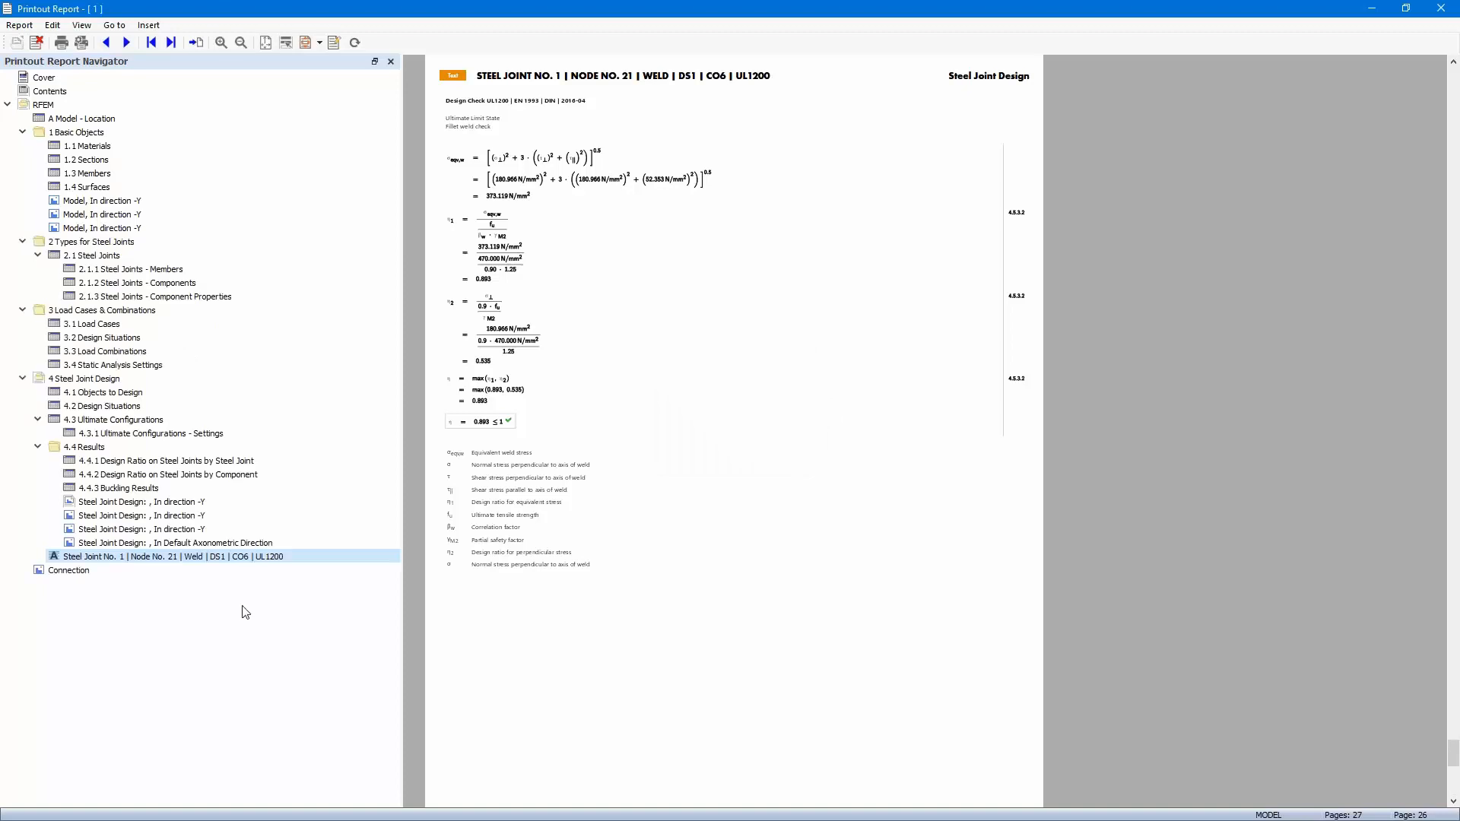
pyautogui.click(81, 572)
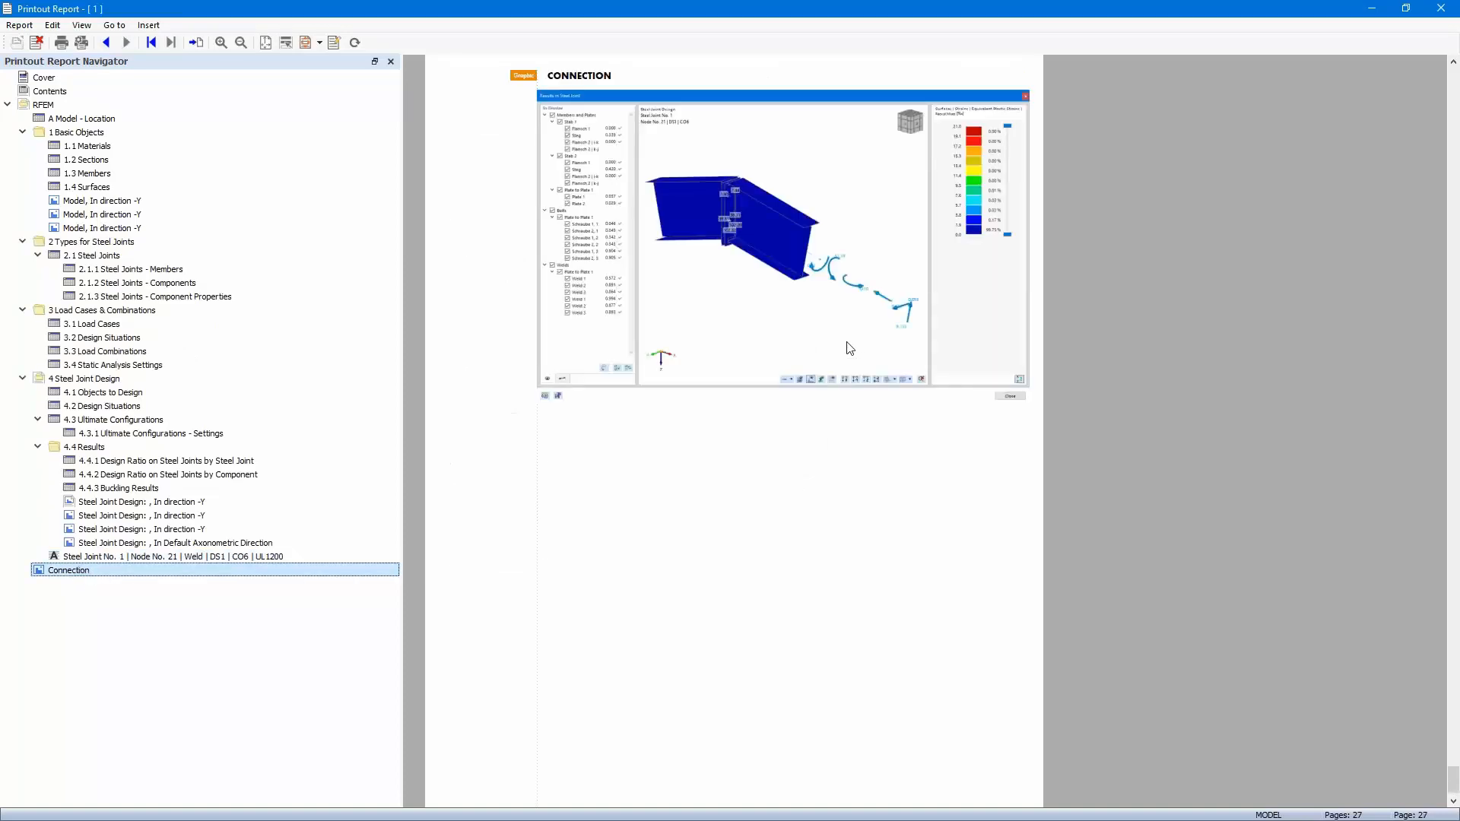
pyautogui.scroll(5, 801, 404)
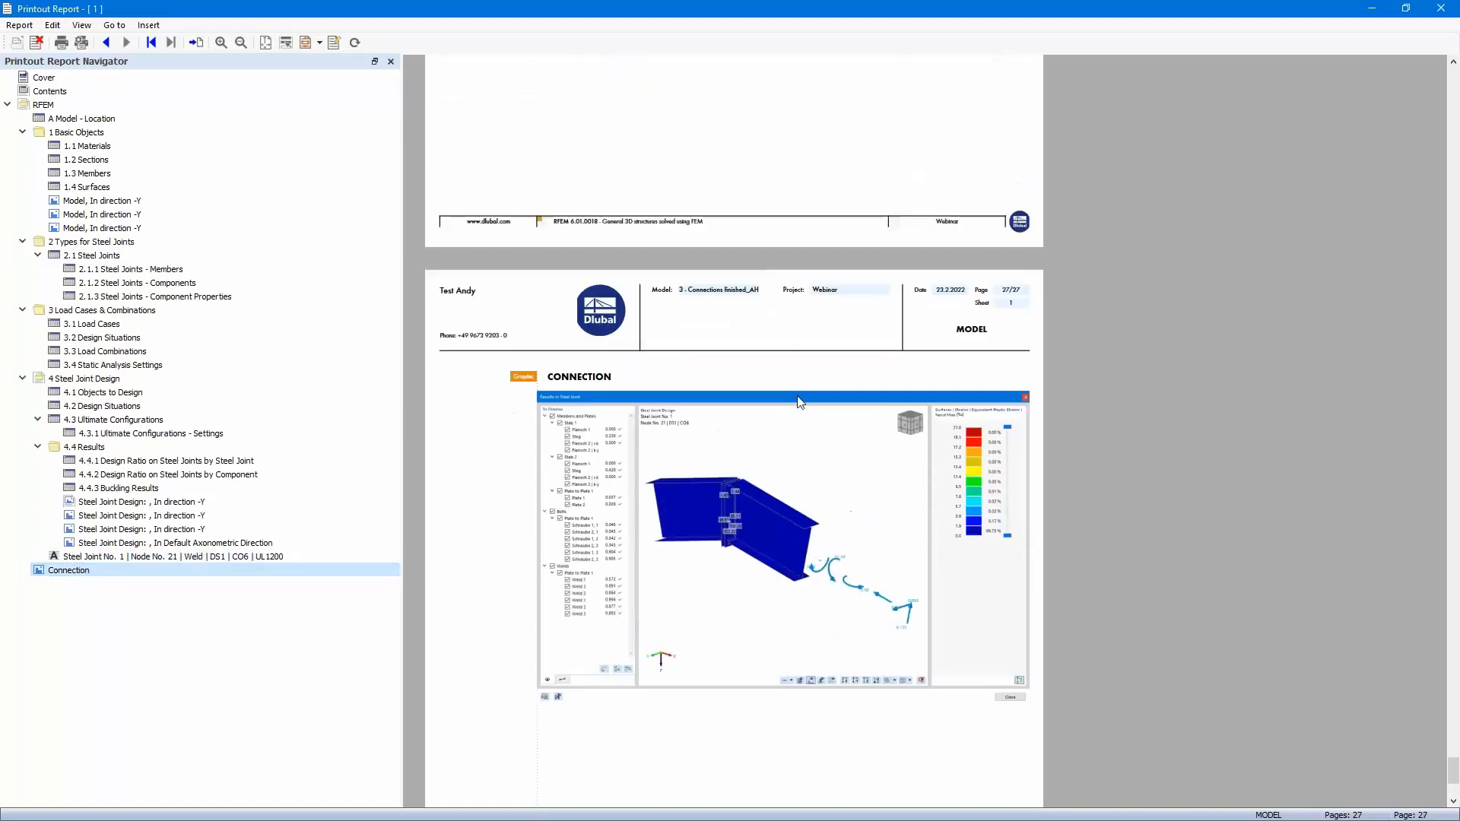
pyautogui.scroll(-2, 801, 404)
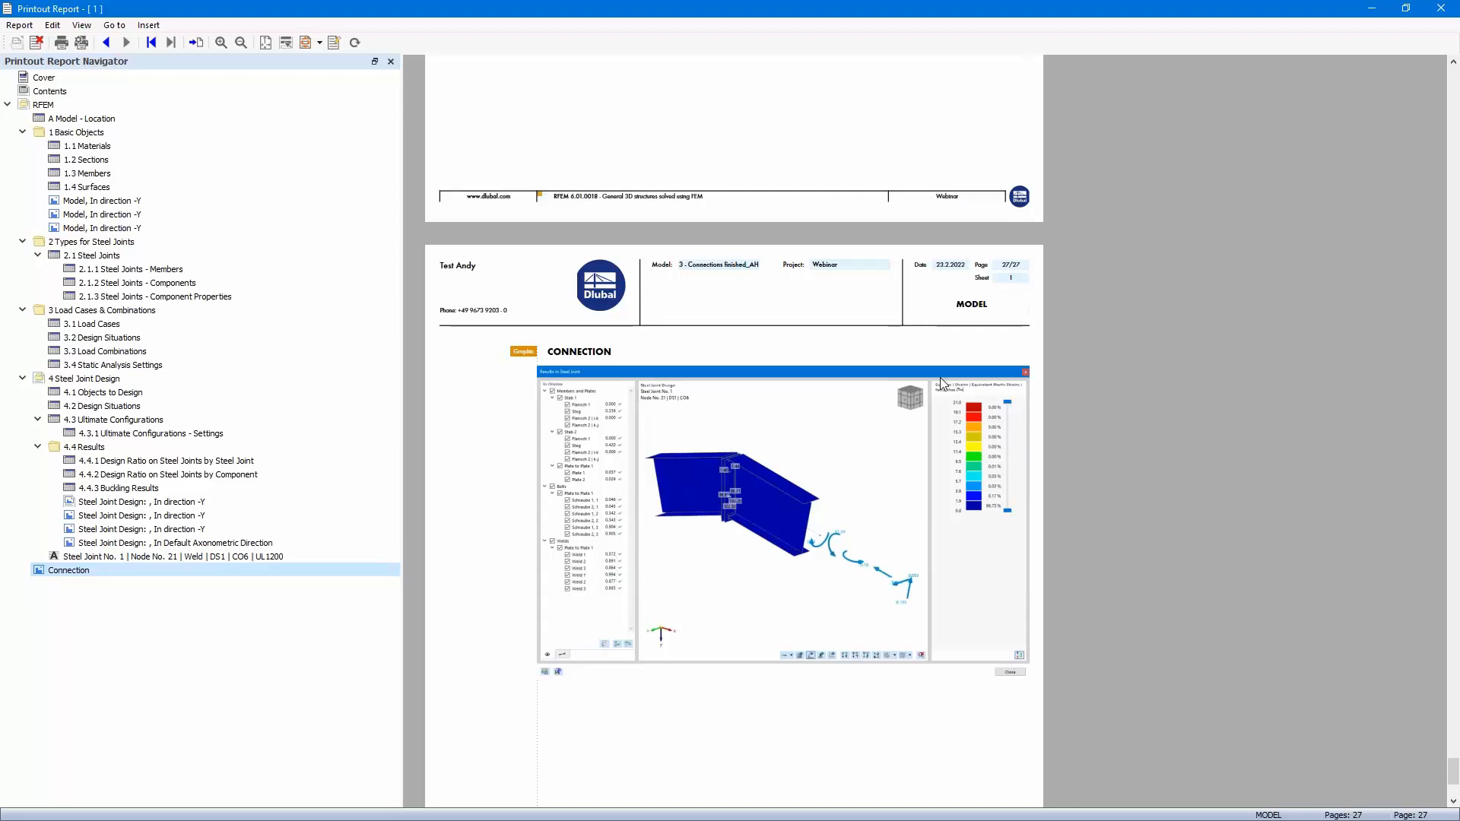
# Close the printout report, the design check details and the joint results window, and return to the model view.
pyautogui.click(1441, 9)
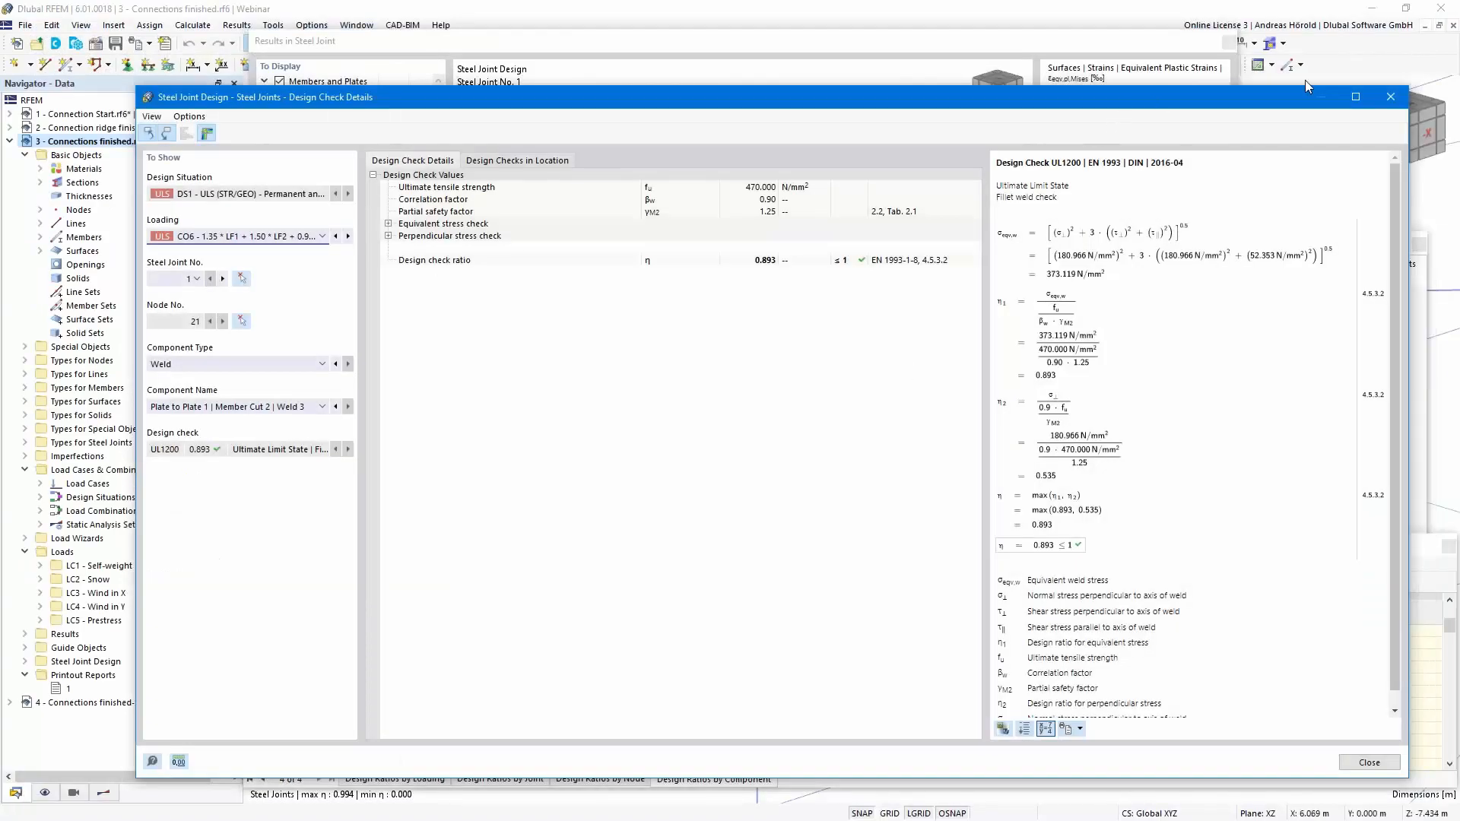
pyautogui.click(1387, 93)
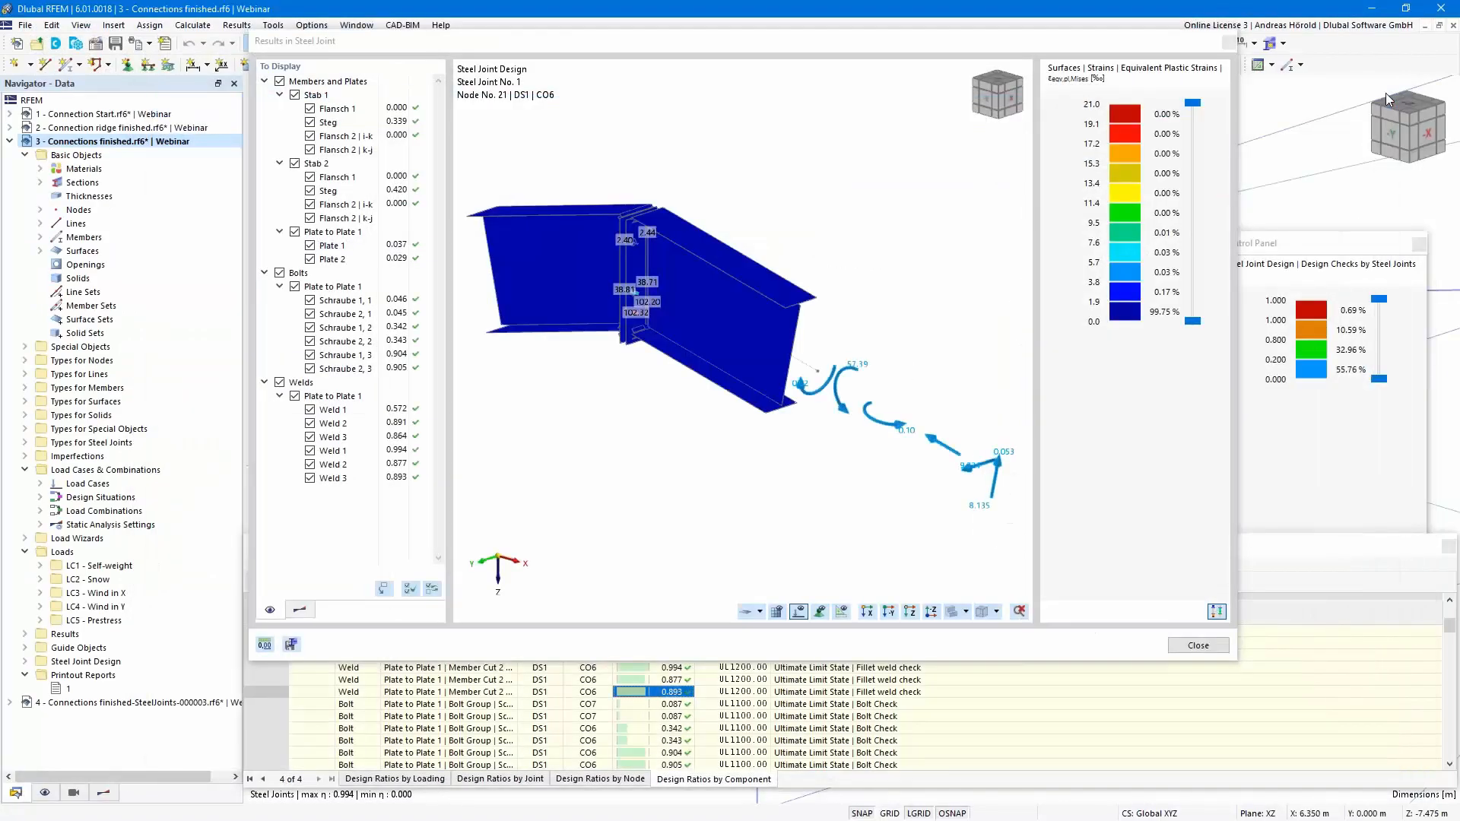
pyautogui.click(1229, 44)
pyautogui.moveTo(993, 387); pyautogui.dragTo(688, 258, button='middle')
pyautogui.scroll(-3, 689, 258)
pyautogui.moveTo(893, 329); pyautogui.dragTo(563, 329, button='middle')
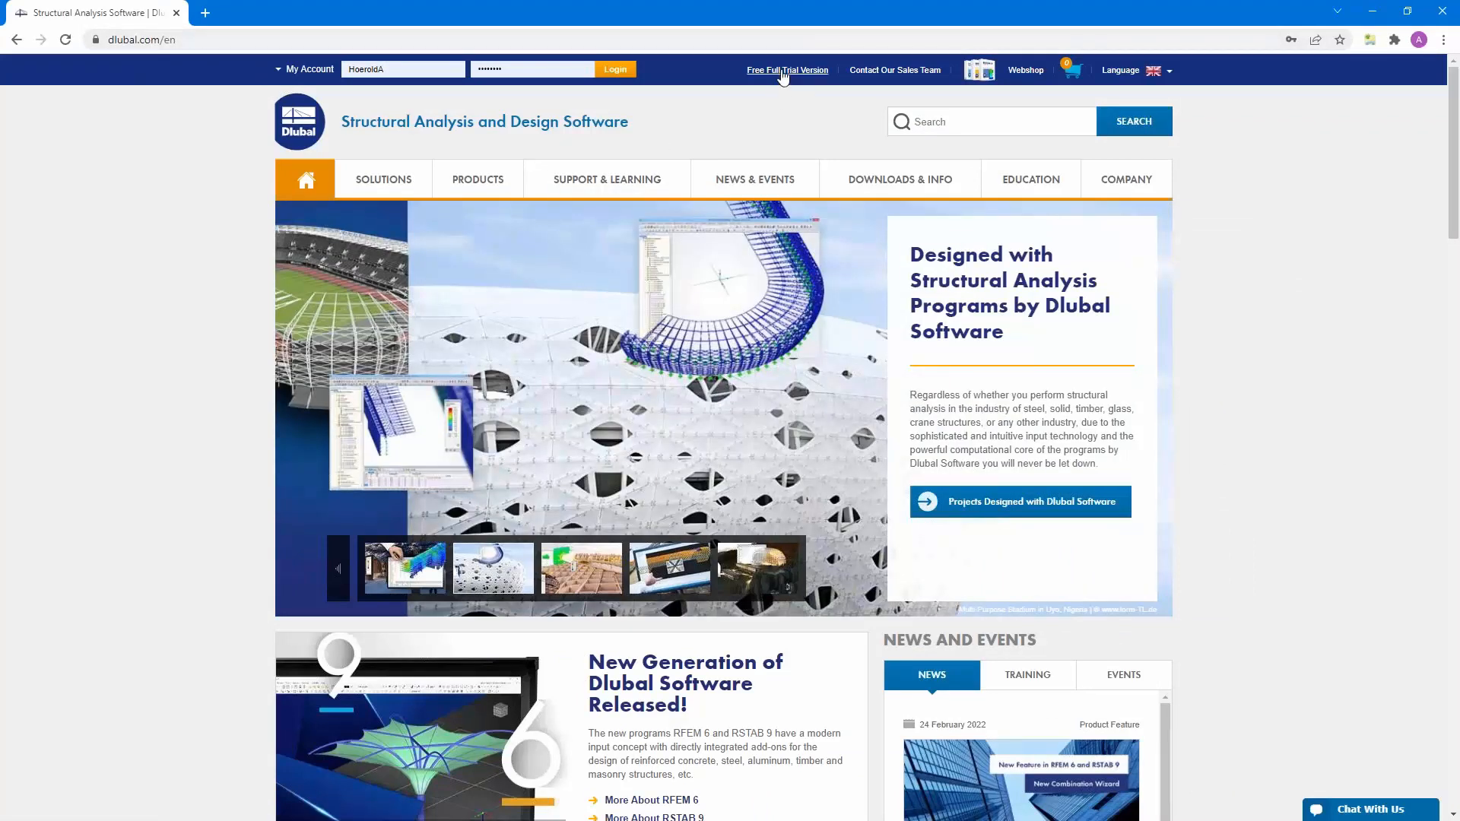
# Switch to the browser and open the Free Full Trial Version page on the Dlubal website.
pyautogui.click(784, 70)
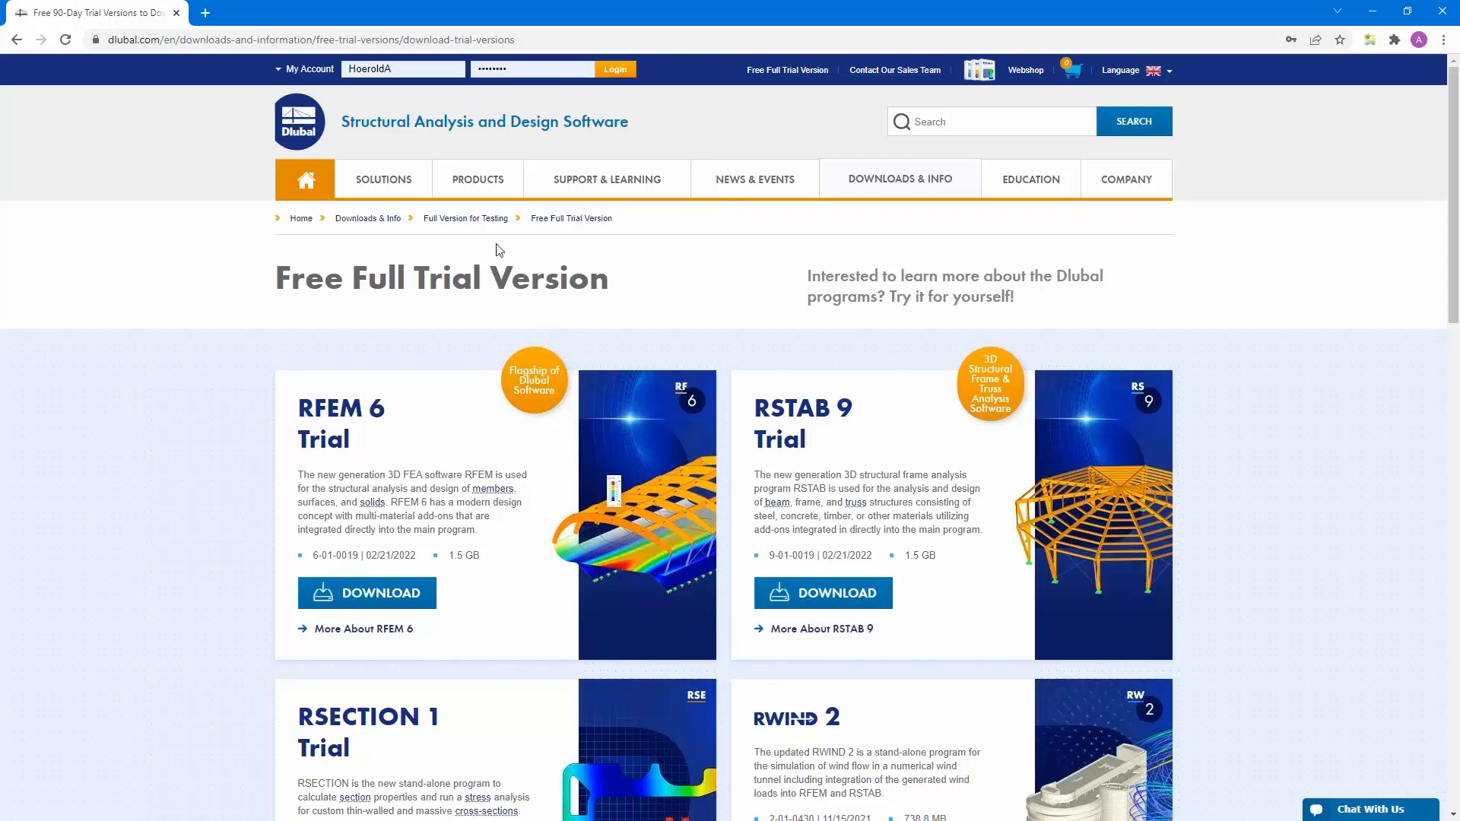
# Open the Submit Program Feature or Idea page on the Dlubal website and look through its form.
pyautogui.moveTo(598, 187)
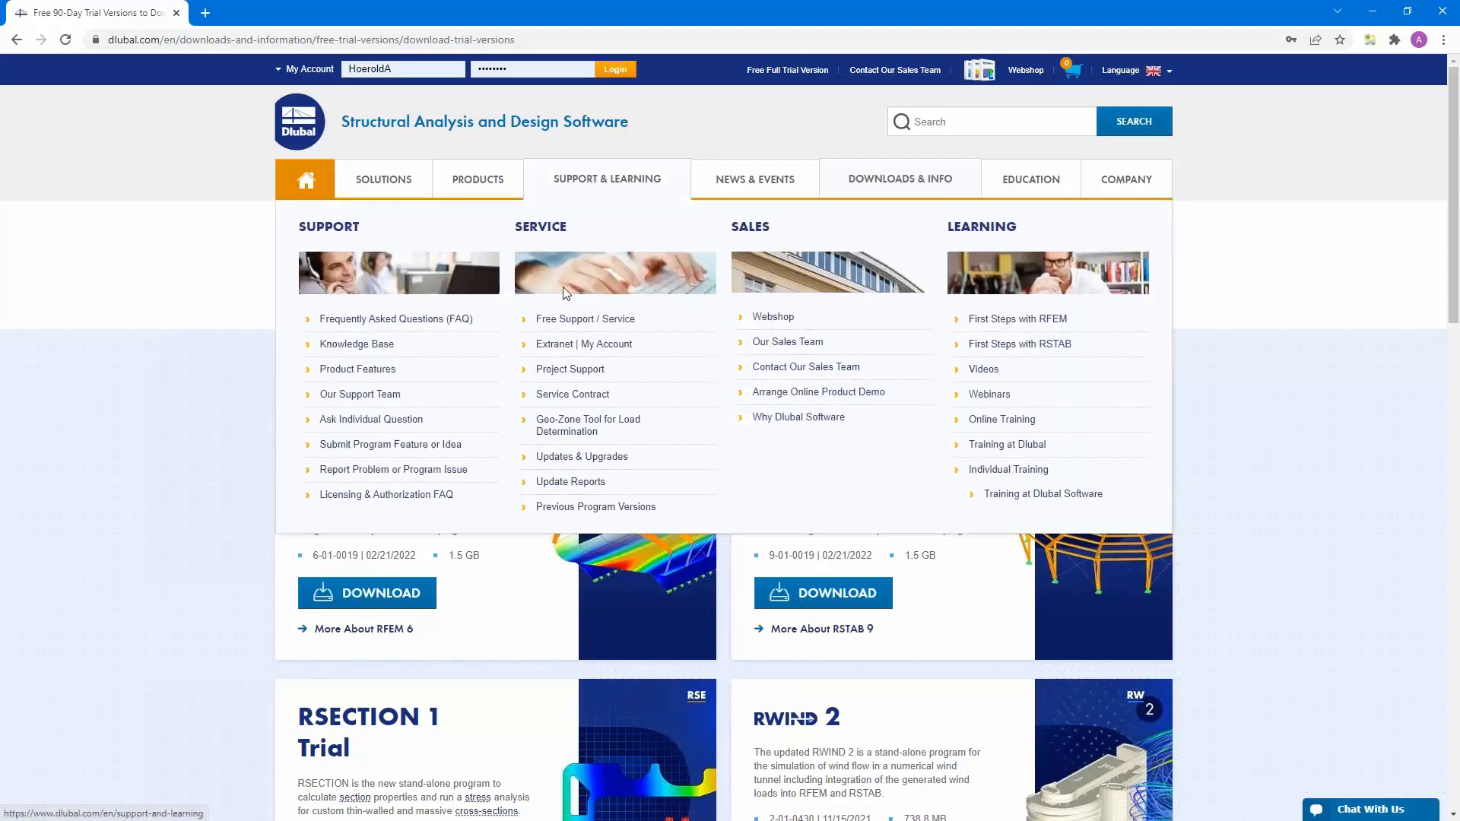
pyautogui.click(381, 448)
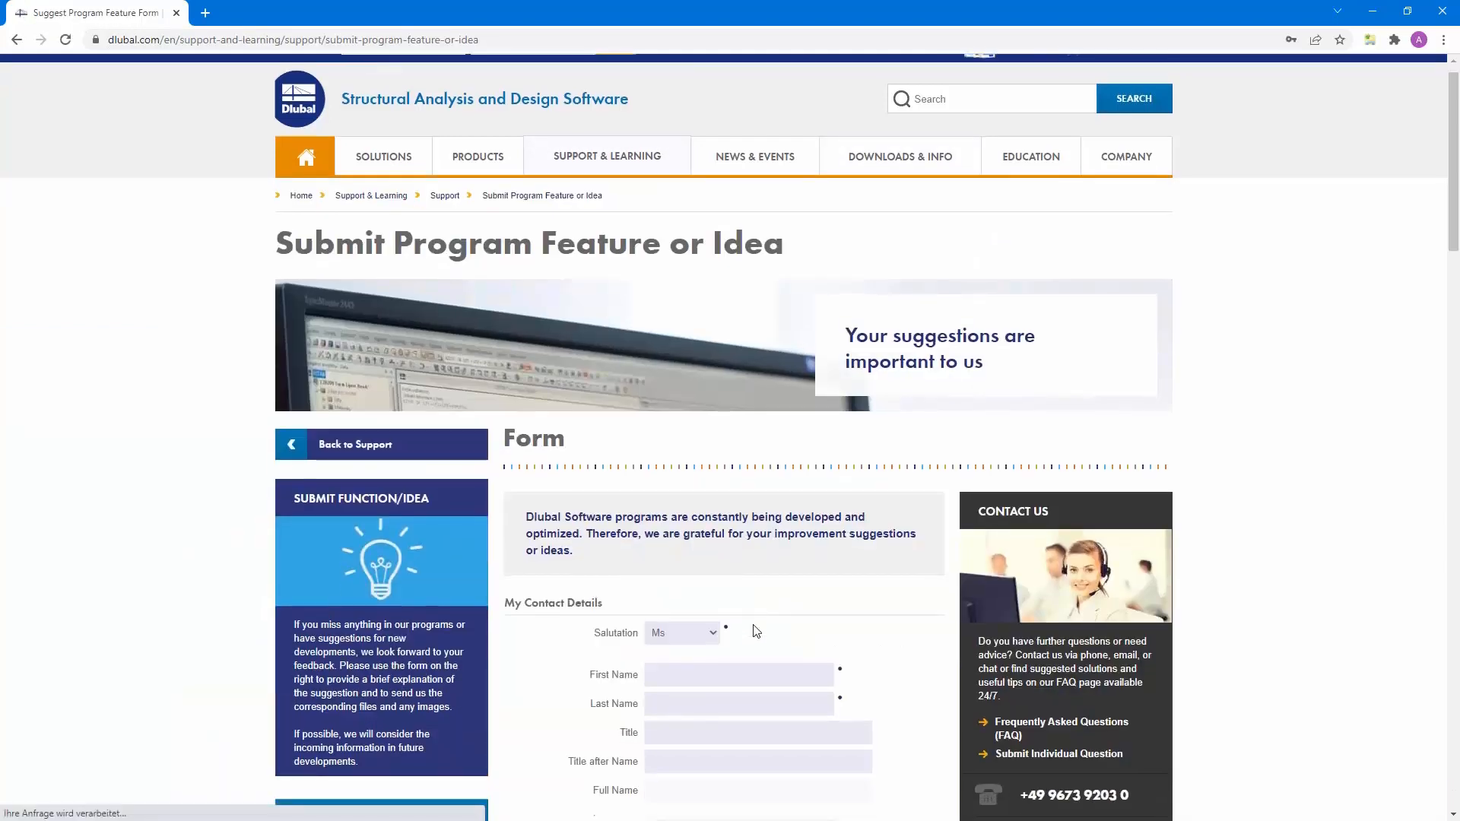
pyautogui.scroll(-7, 754, 630)
pyautogui.scroll(6, 755, 629)
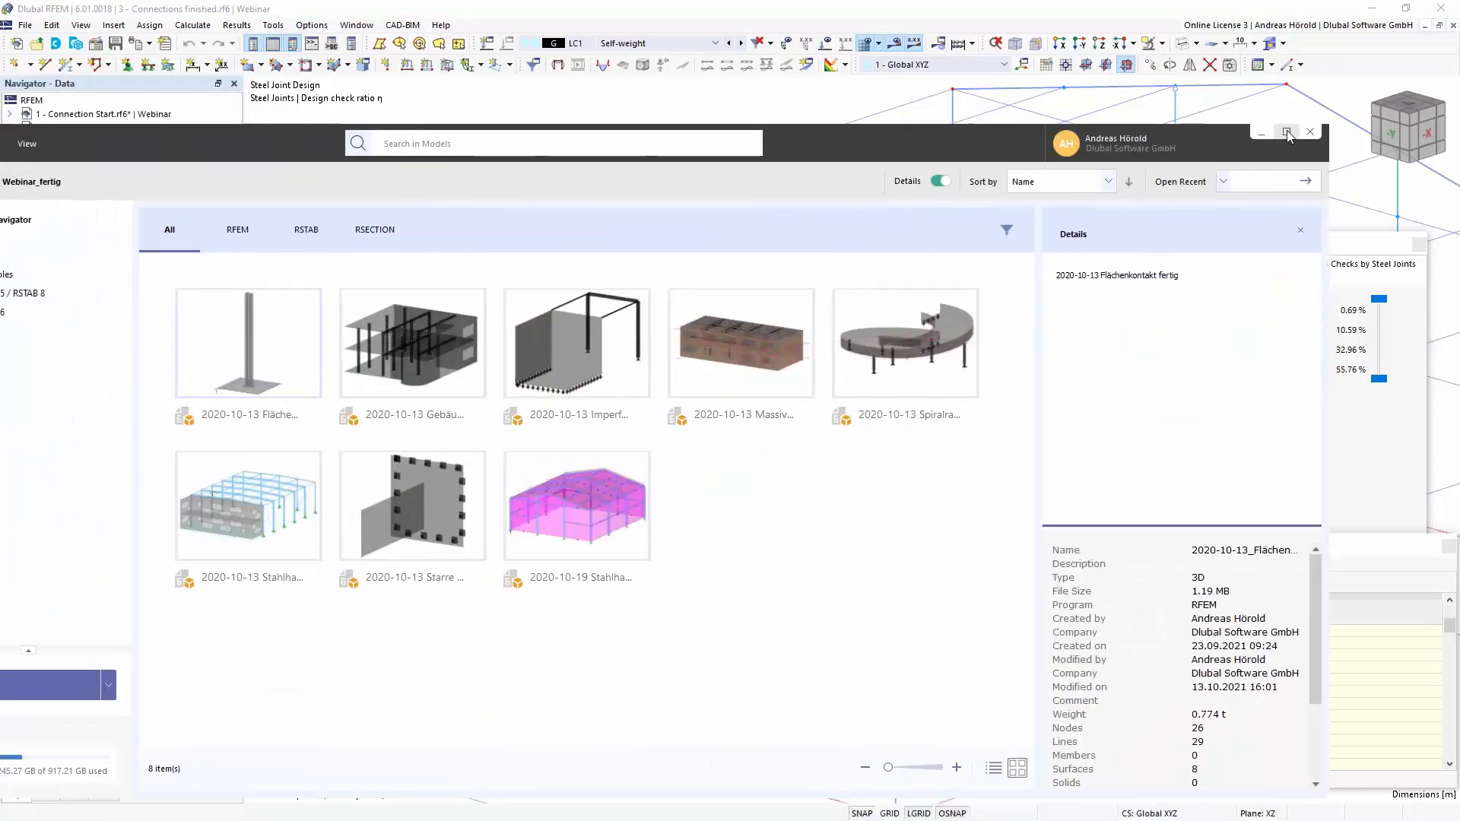
# Switch to Dlubal Center, maximize it and show the account's Products to Download with the current versions.
pyautogui.click(1289, 134)
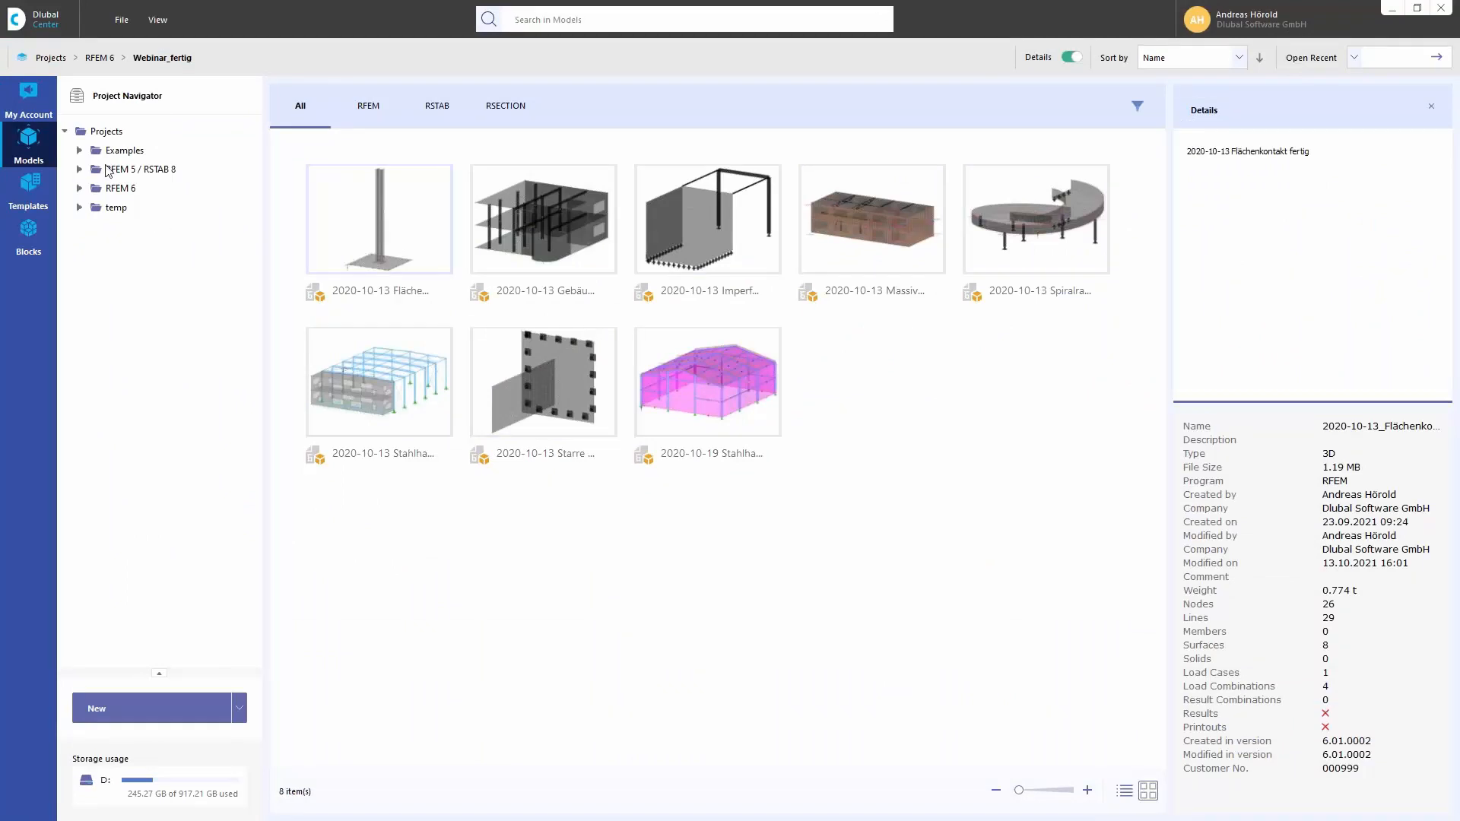
pyautogui.click(29, 96)
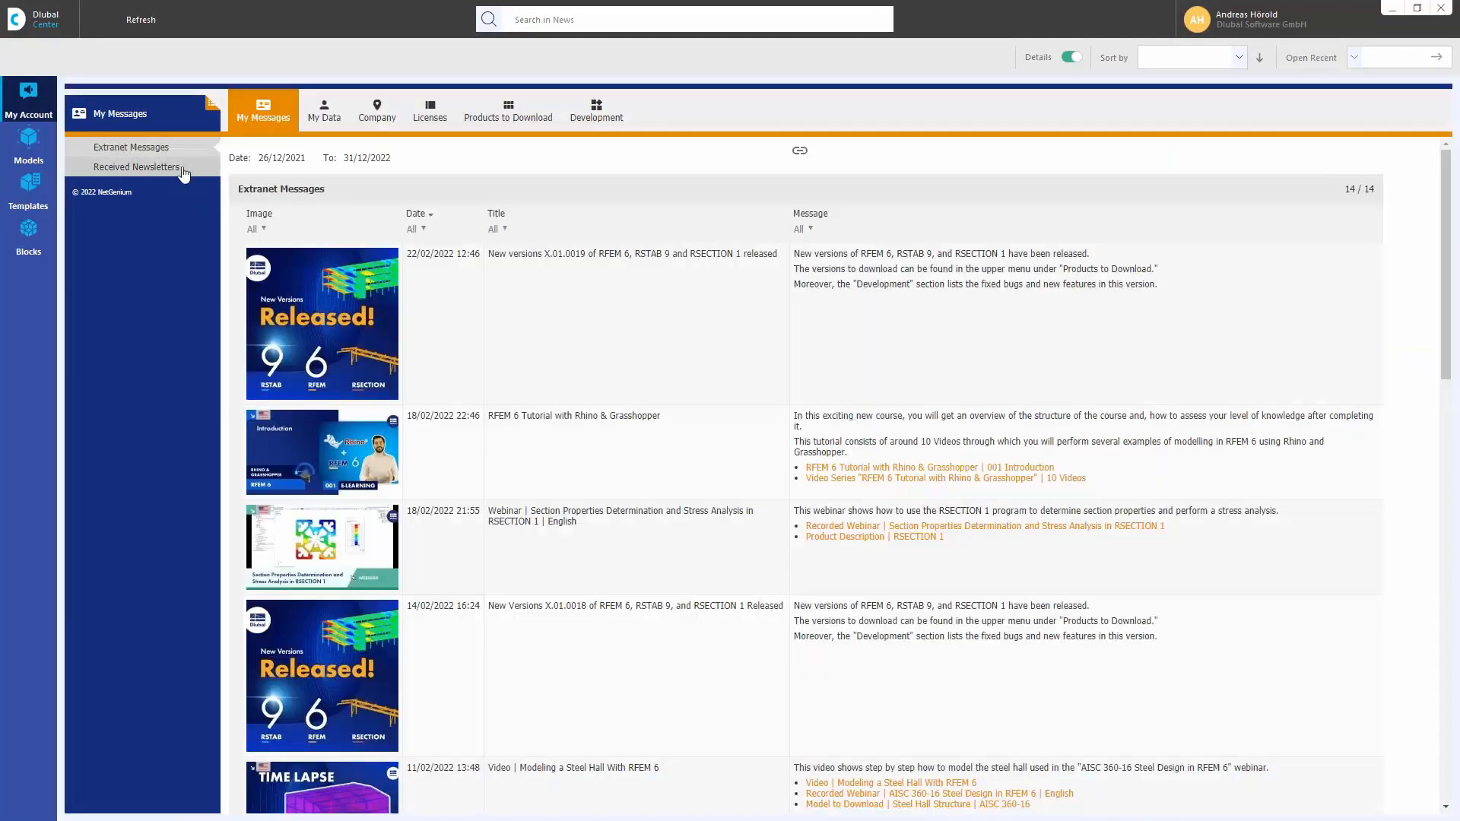
pyautogui.moveTo(358, 198)
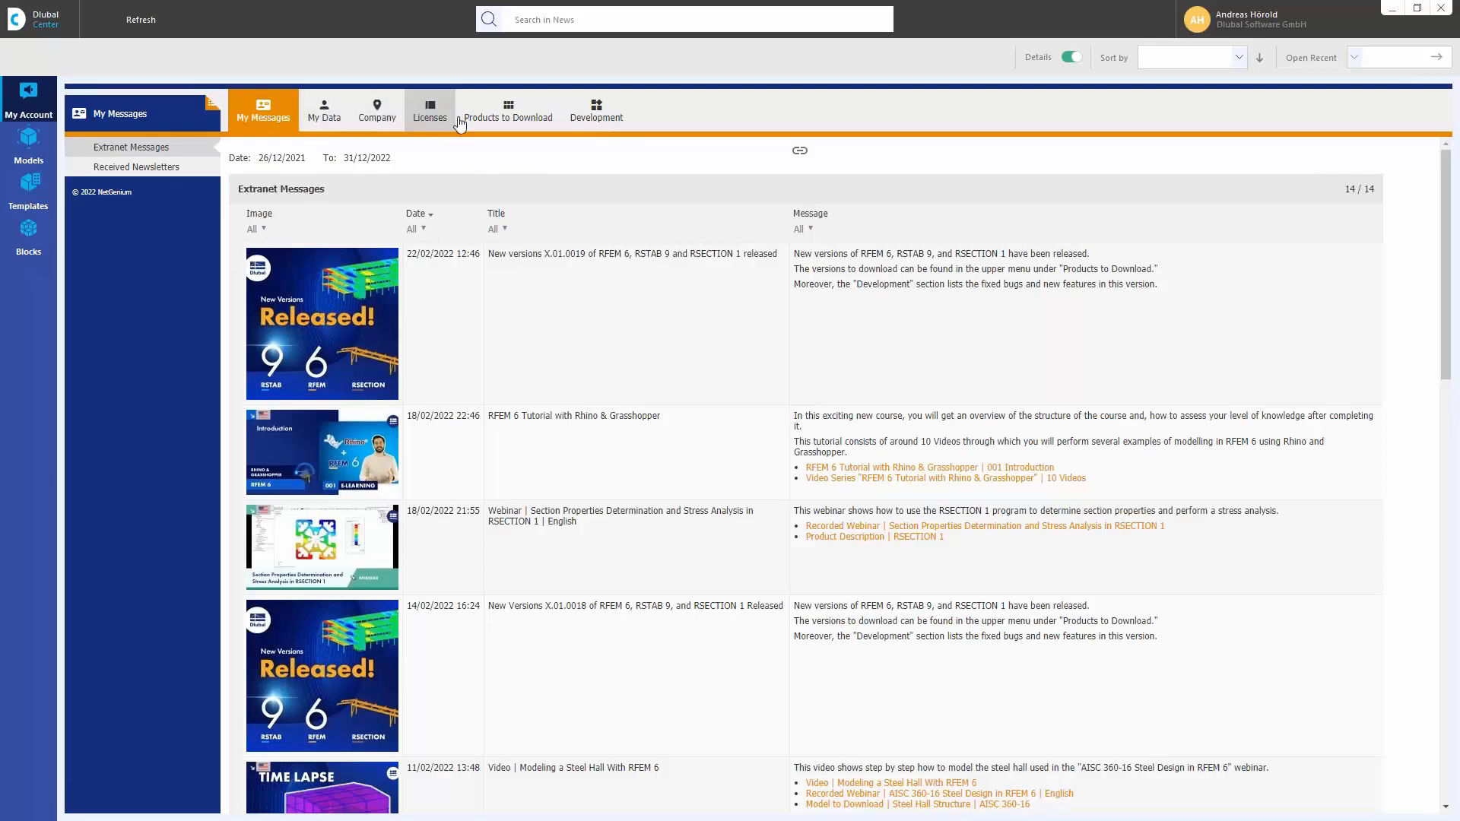
pyautogui.click(513, 112)
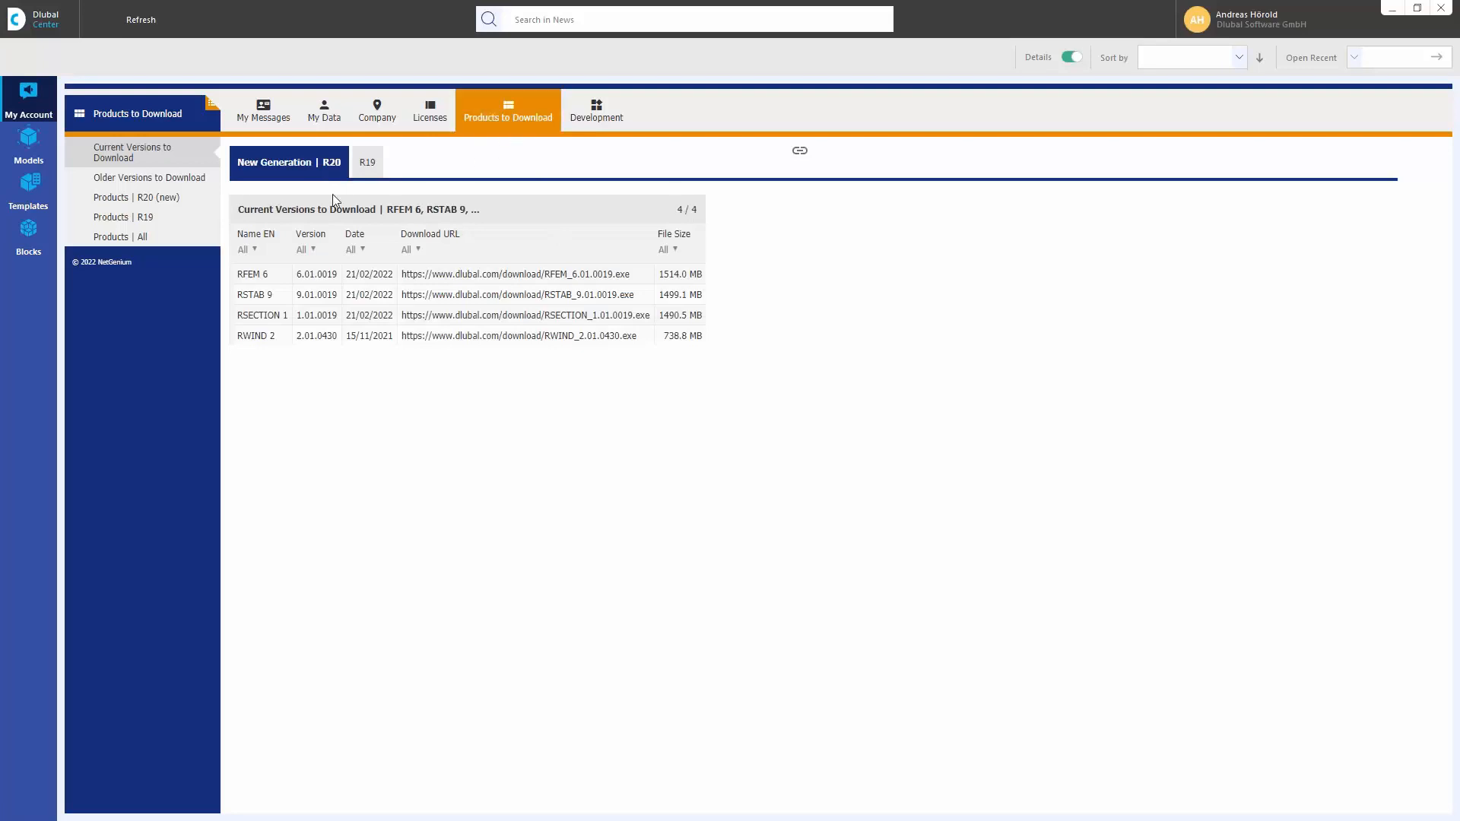
# Open the Feature Request form in the Development area, view its add-on product choices, and close Dlubal Center.
pyautogui.click(597, 110)
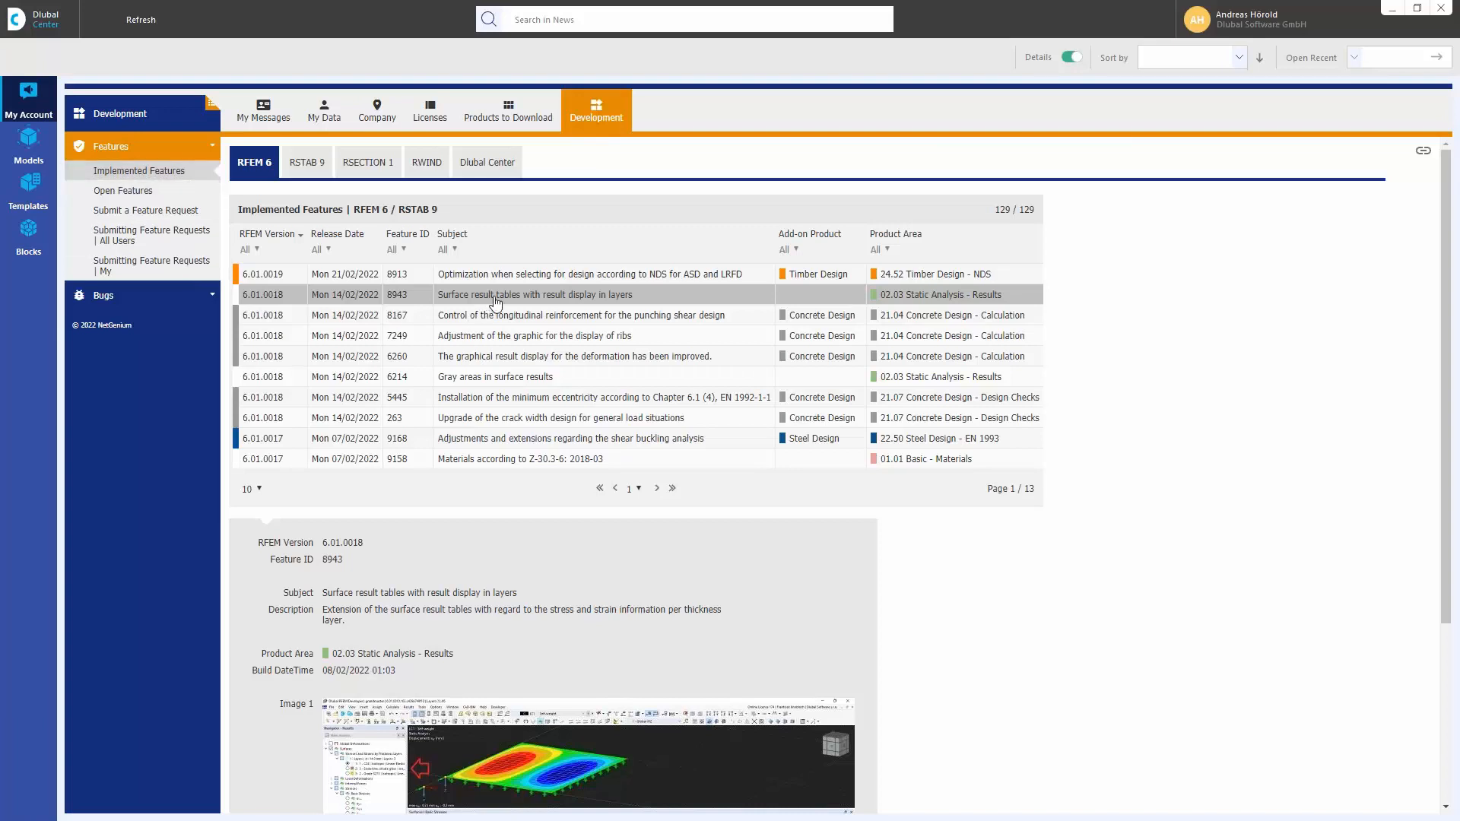
pyautogui.click(130, 215)
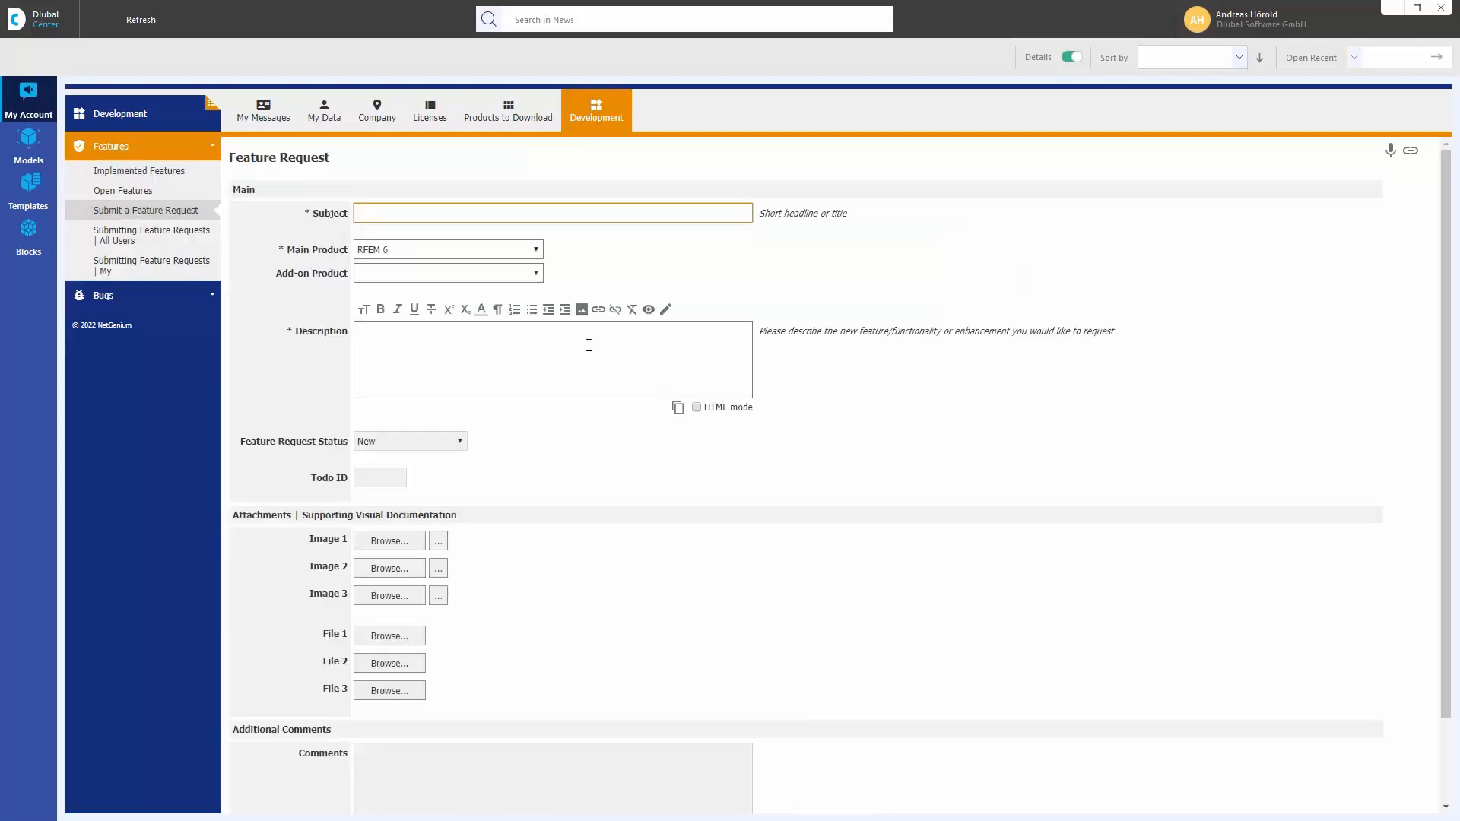
pyautogui.click(536, 272)
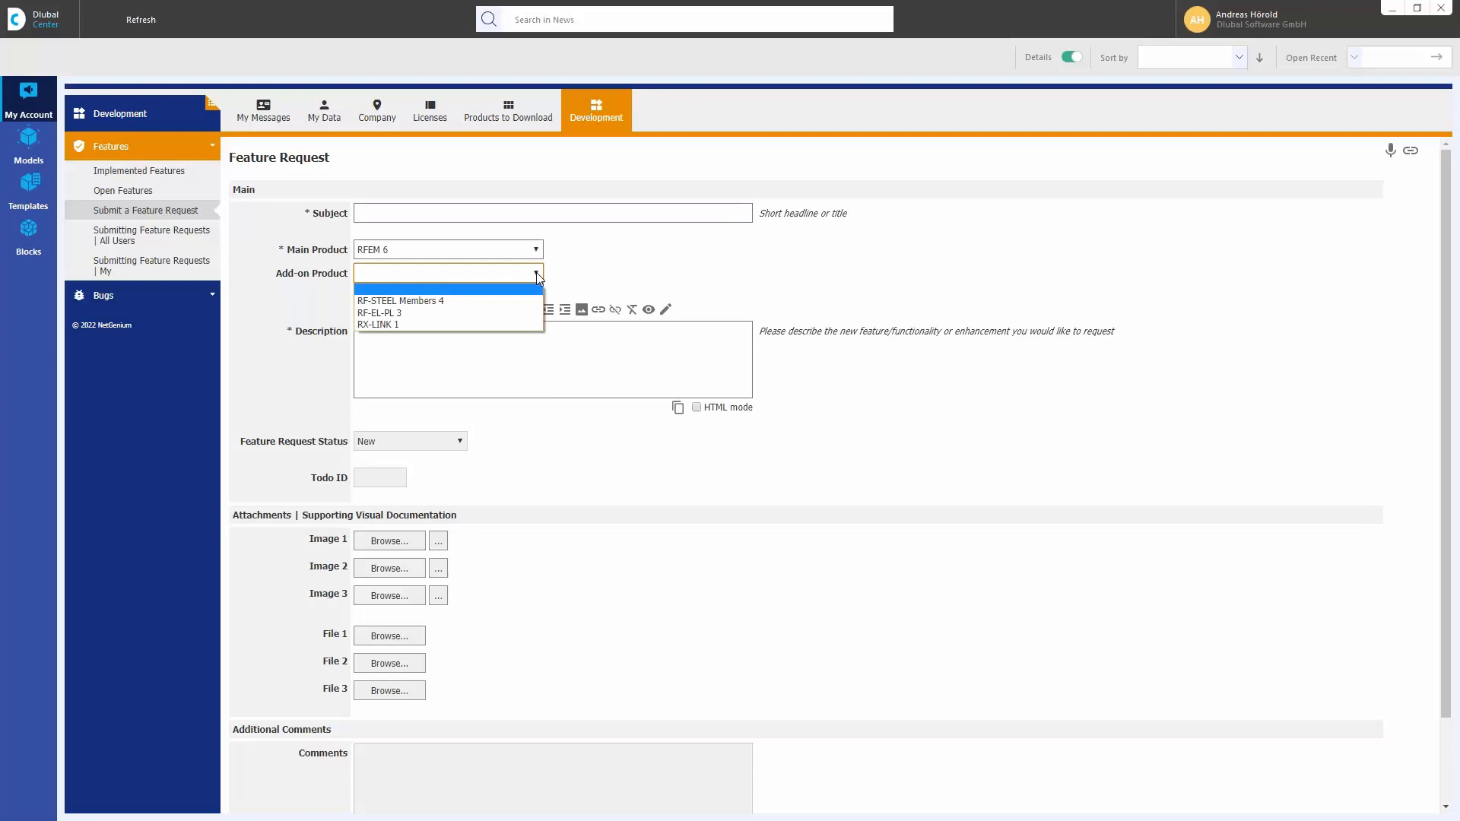
pyautogui.click(536, 273)
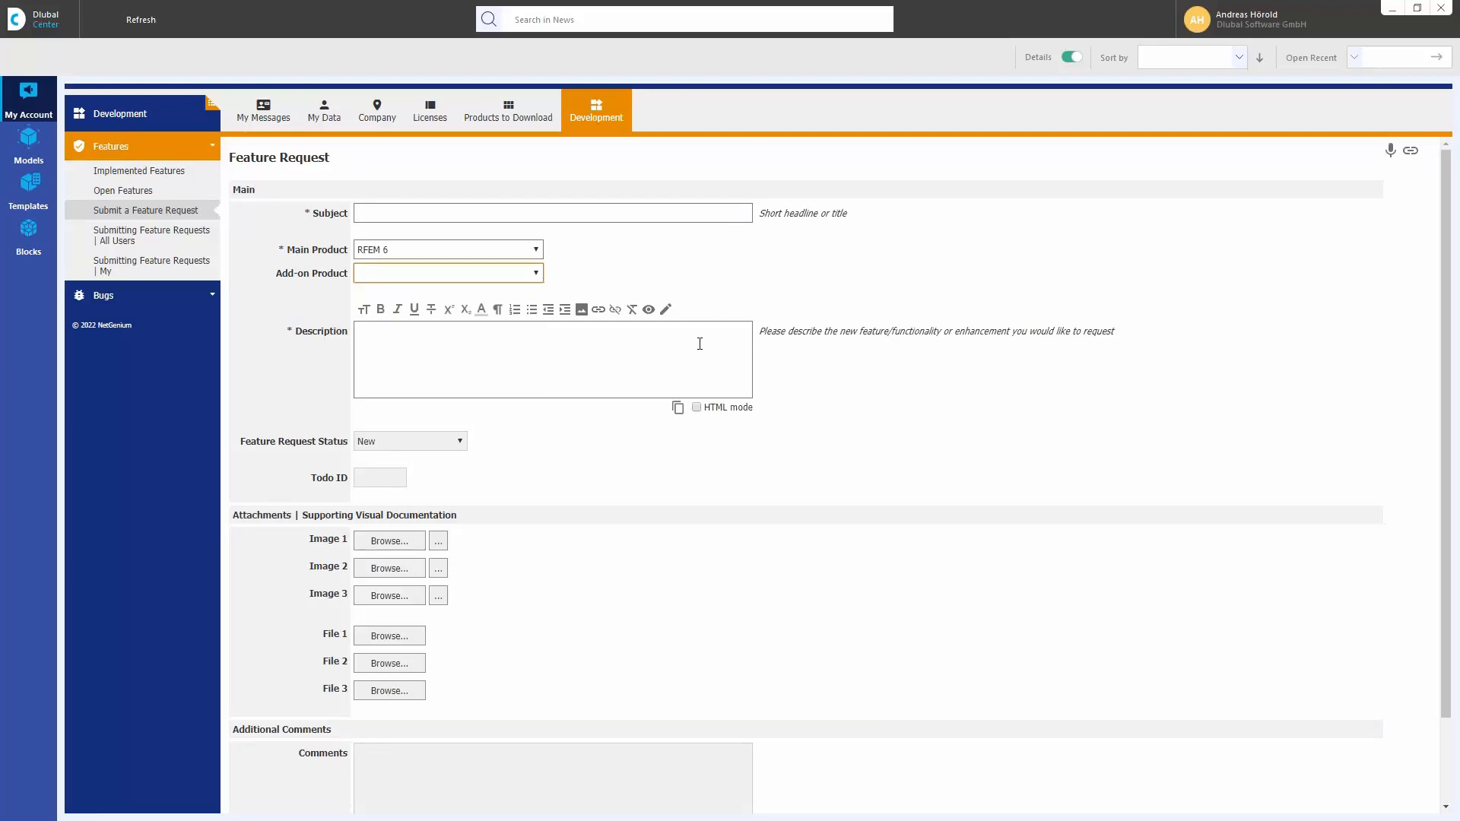
pyautogui.click(1442, 9)
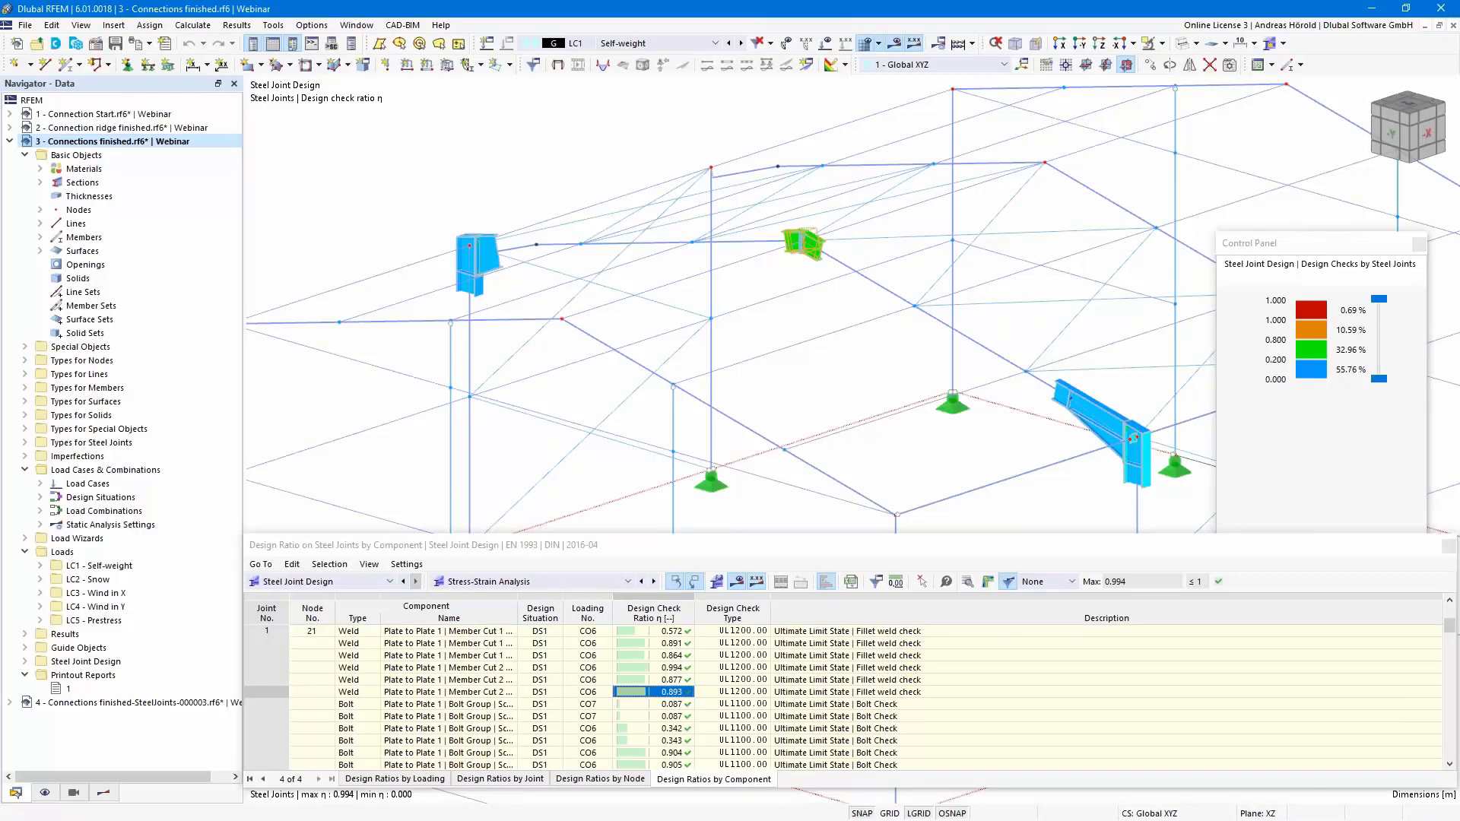
# Switch back to the browser and open the webinar page "Analysis of Steel Joints Using FE Model in RFEM 6".
pyautogui.hotkey('alt', 'Tab')
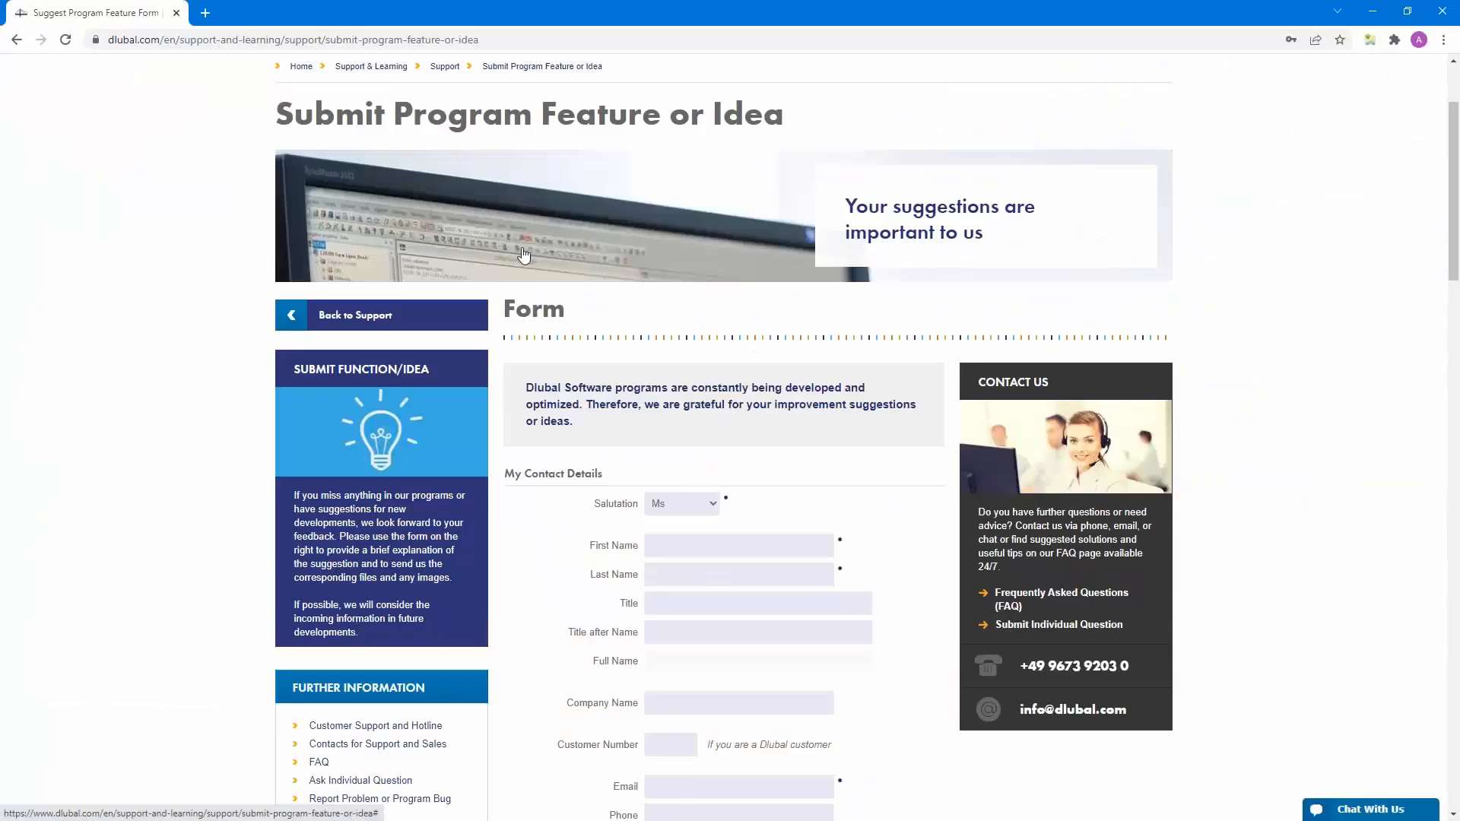
pyautogui.scroll(2, 526, 259)
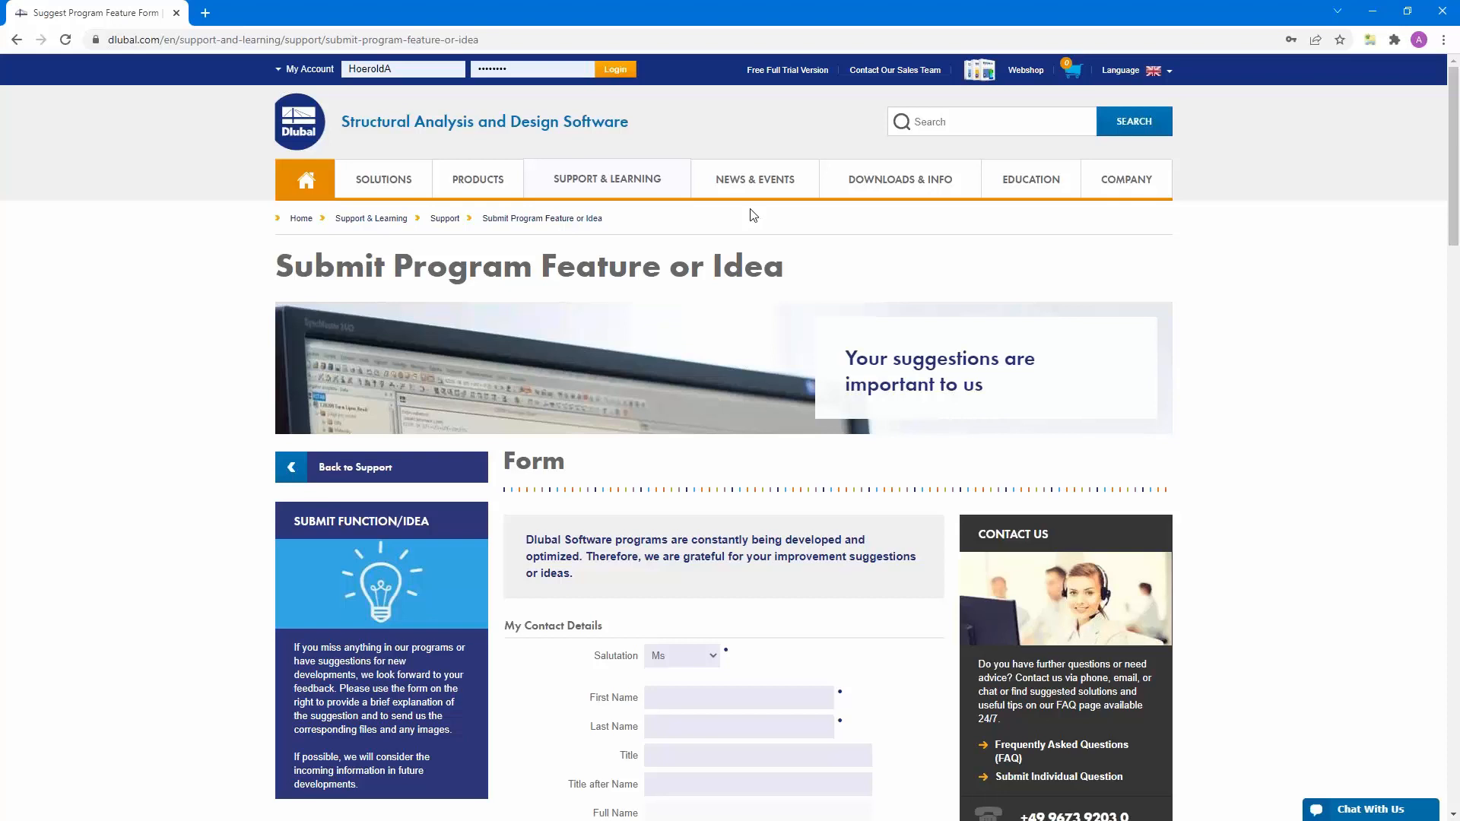
pyautogui.moveTo(749, 177)
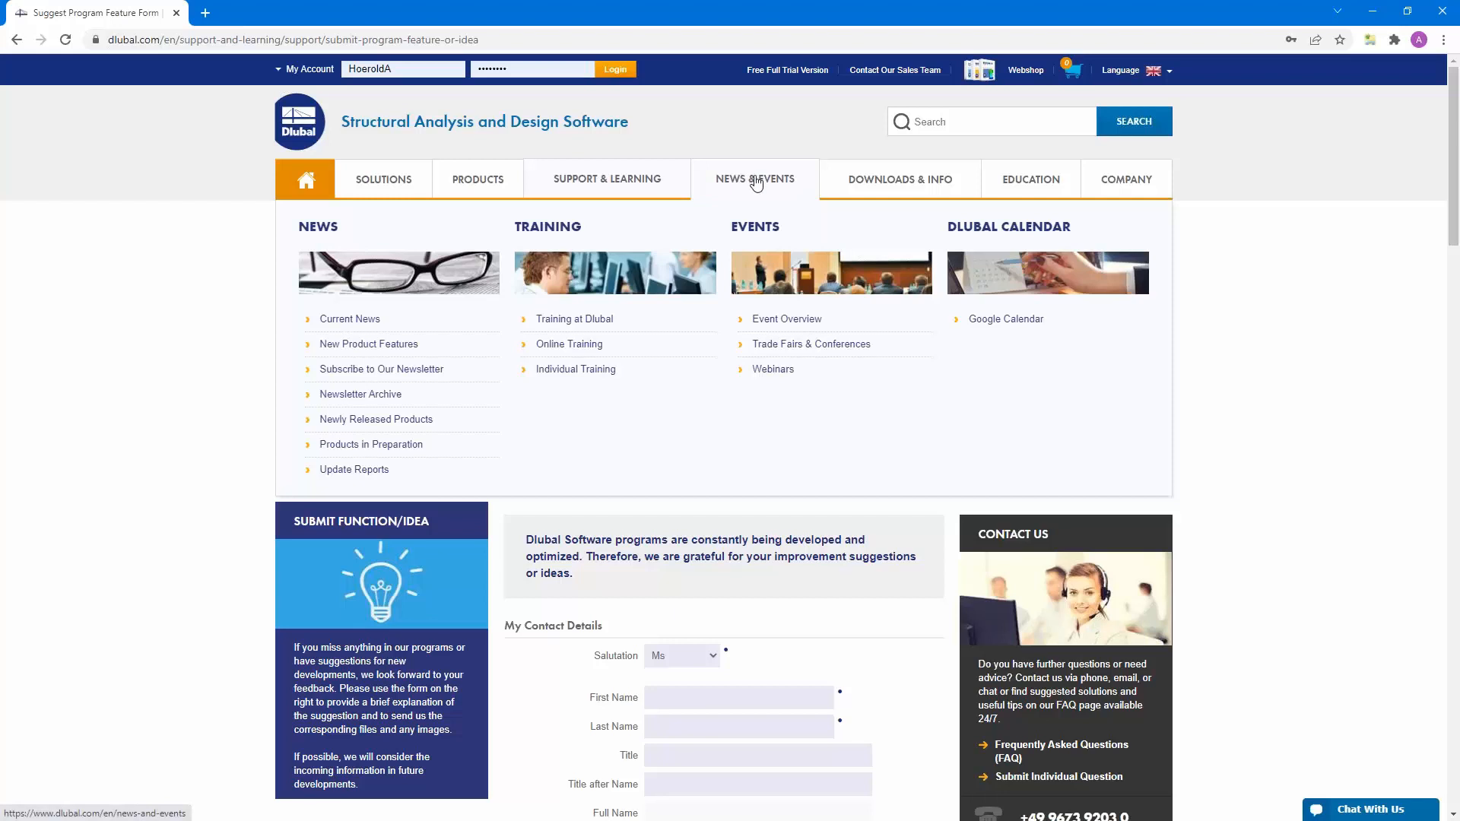
pyautogui.click(776, 372)
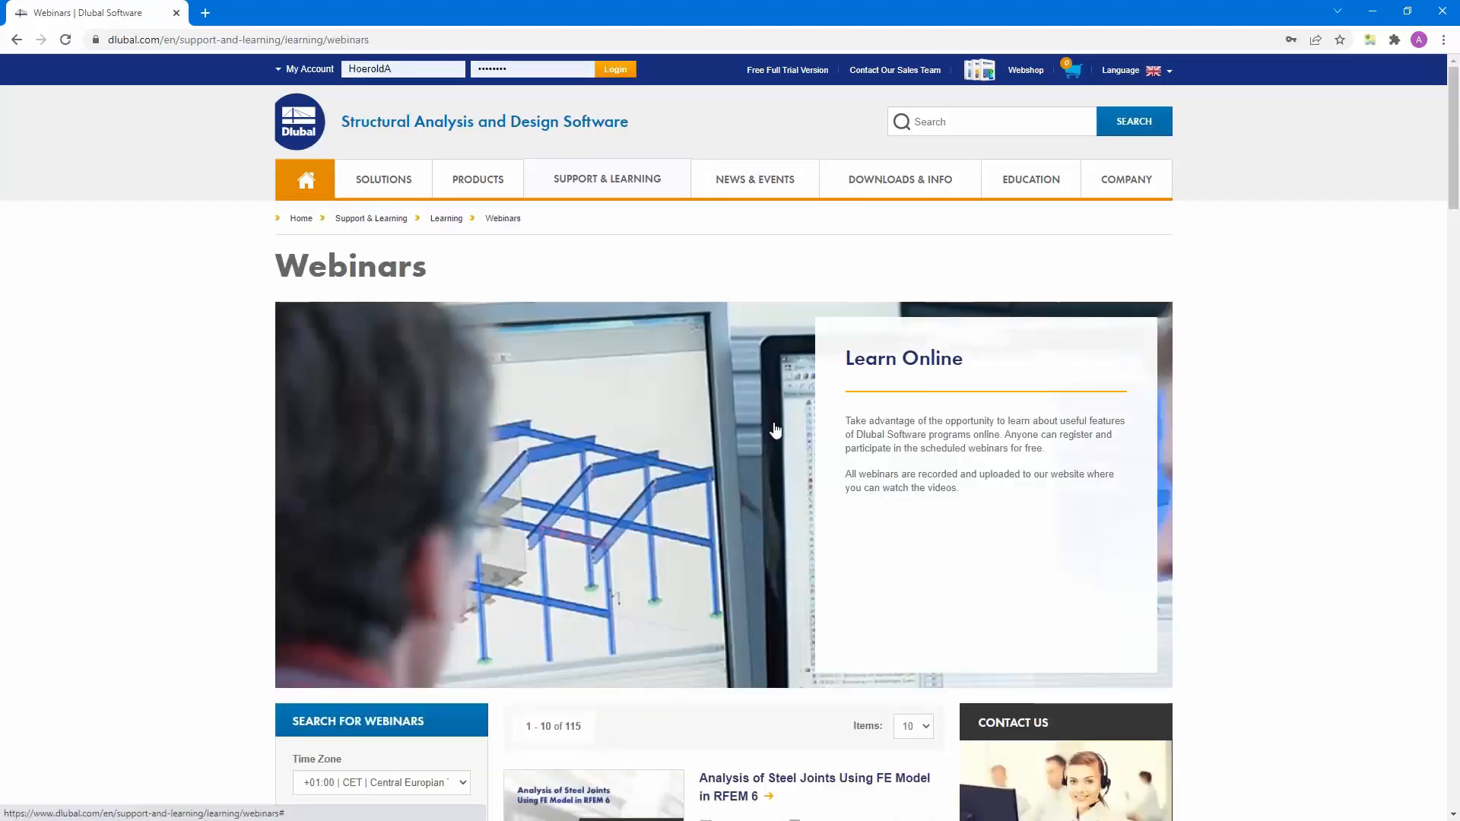
pyautogui.scroll(-6, 898, 513)
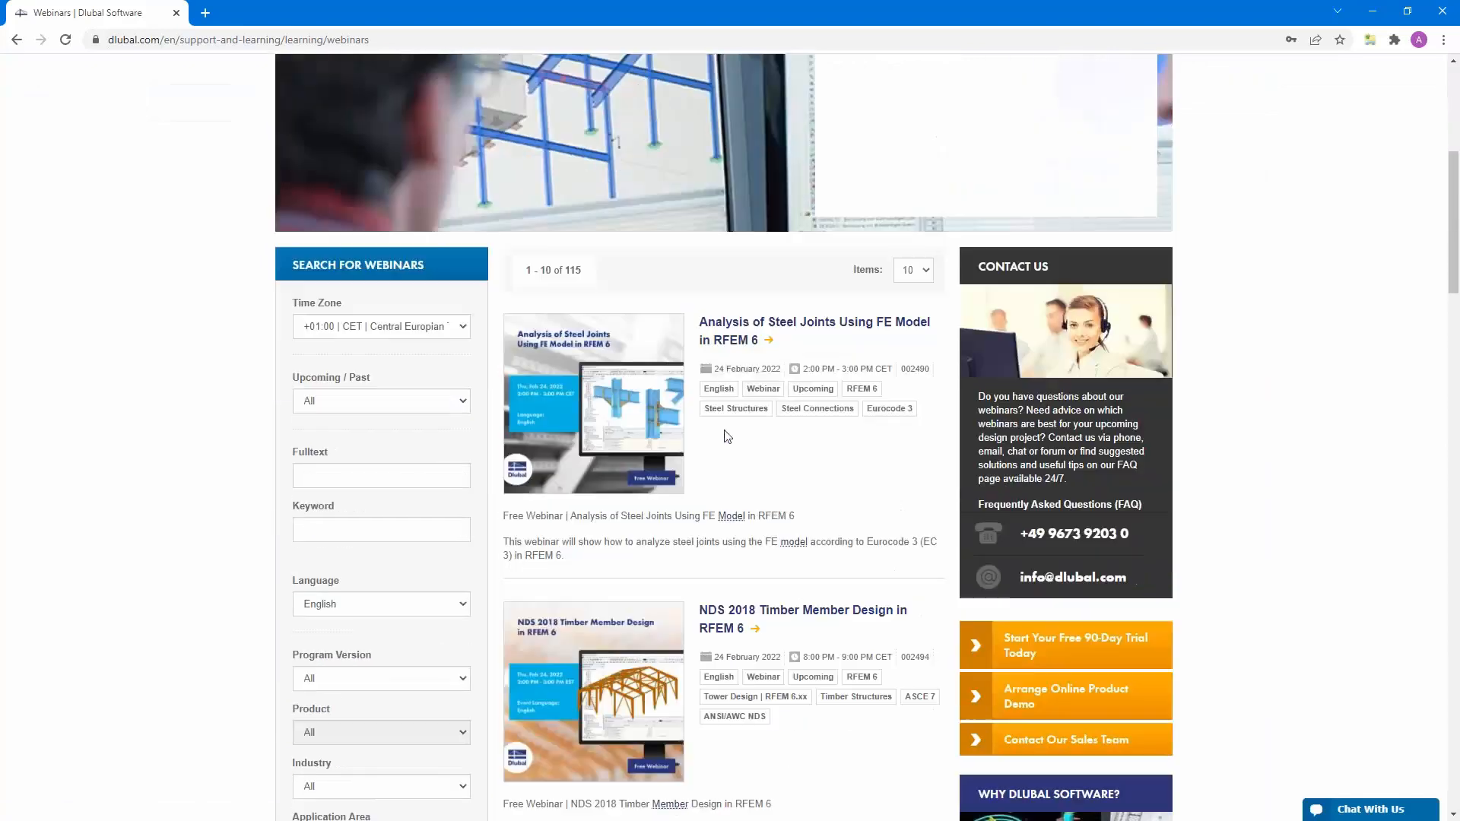
pyautogui.click(735, 335)
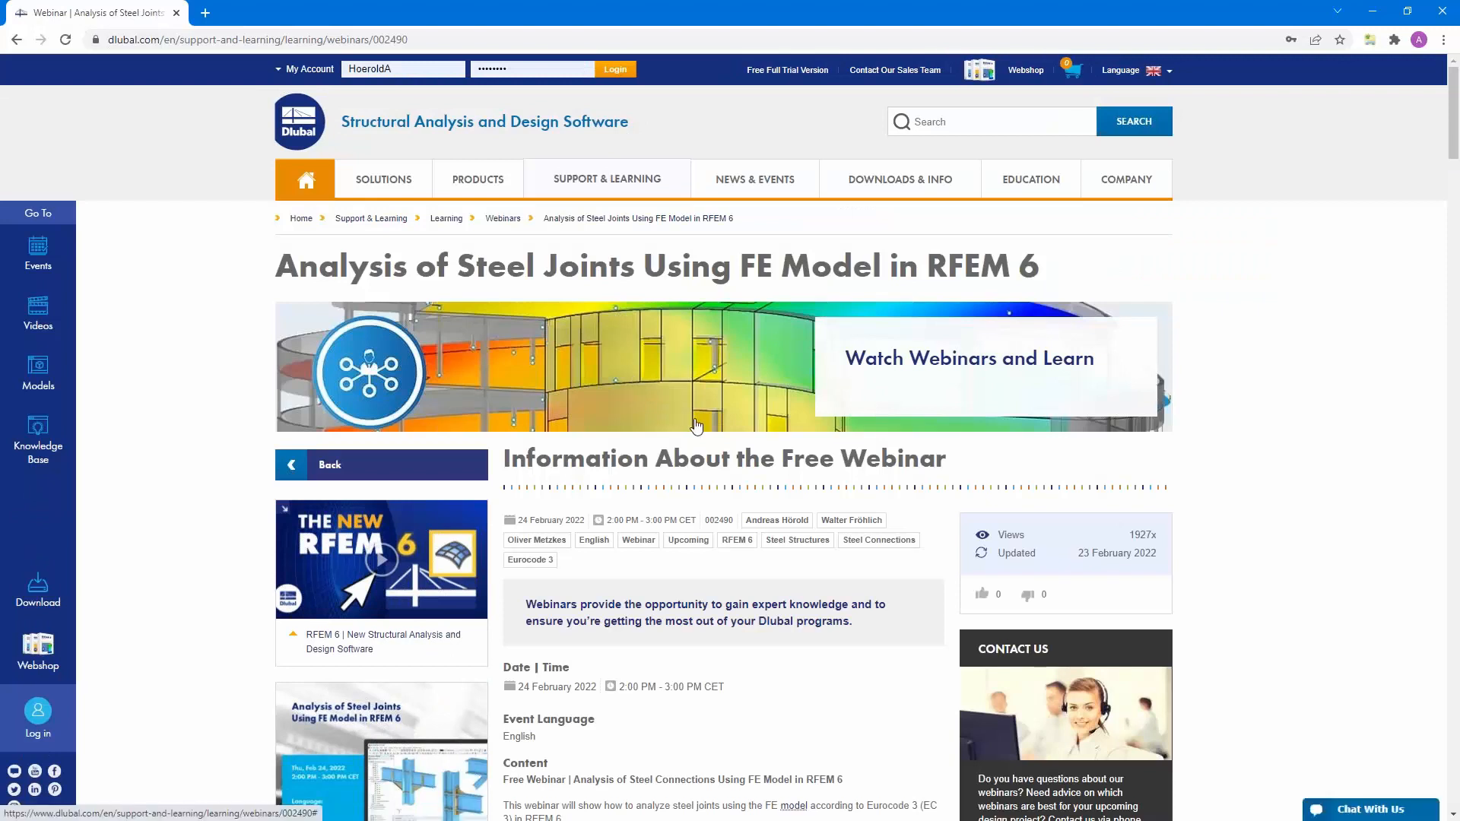
# Examine the webinar page's content, time schedule, speakers, recommended events, videos and Models to Download.
pyautogui.scroll(-2, 716, 513)
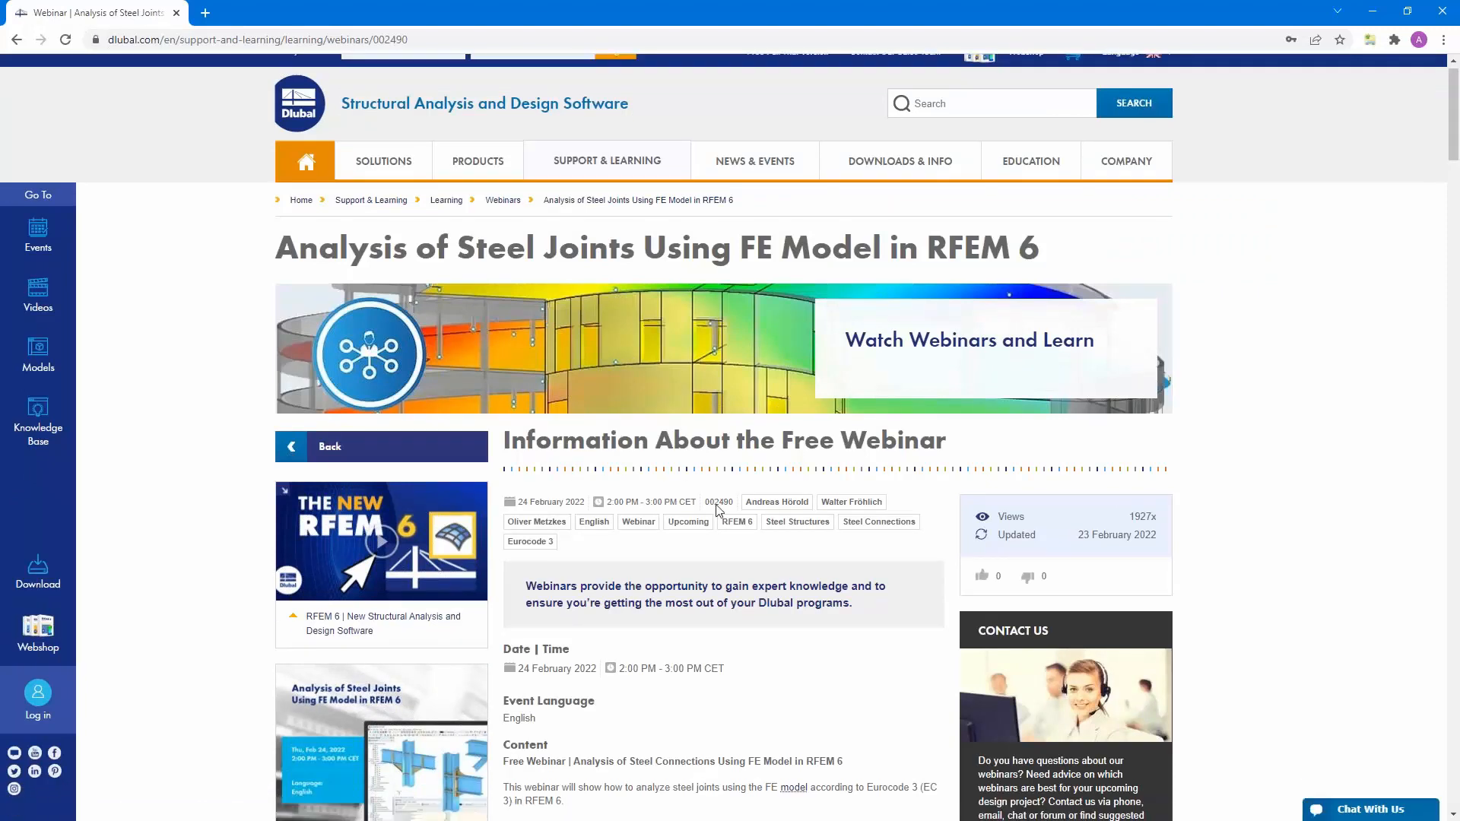
pyautogui.scroll(-2, 717, 511)
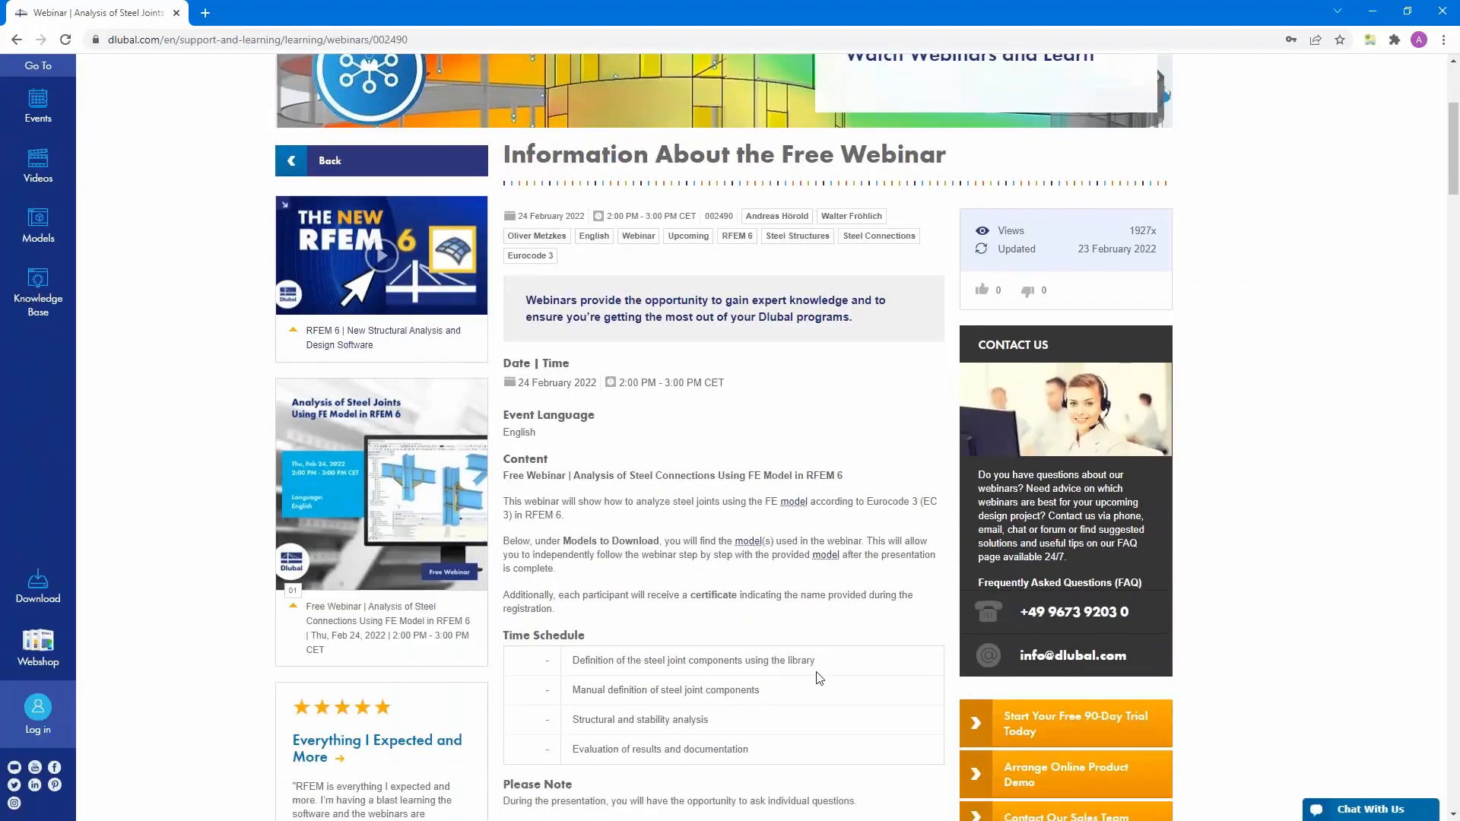
pyautogui.scroll(-7, 747, 499)
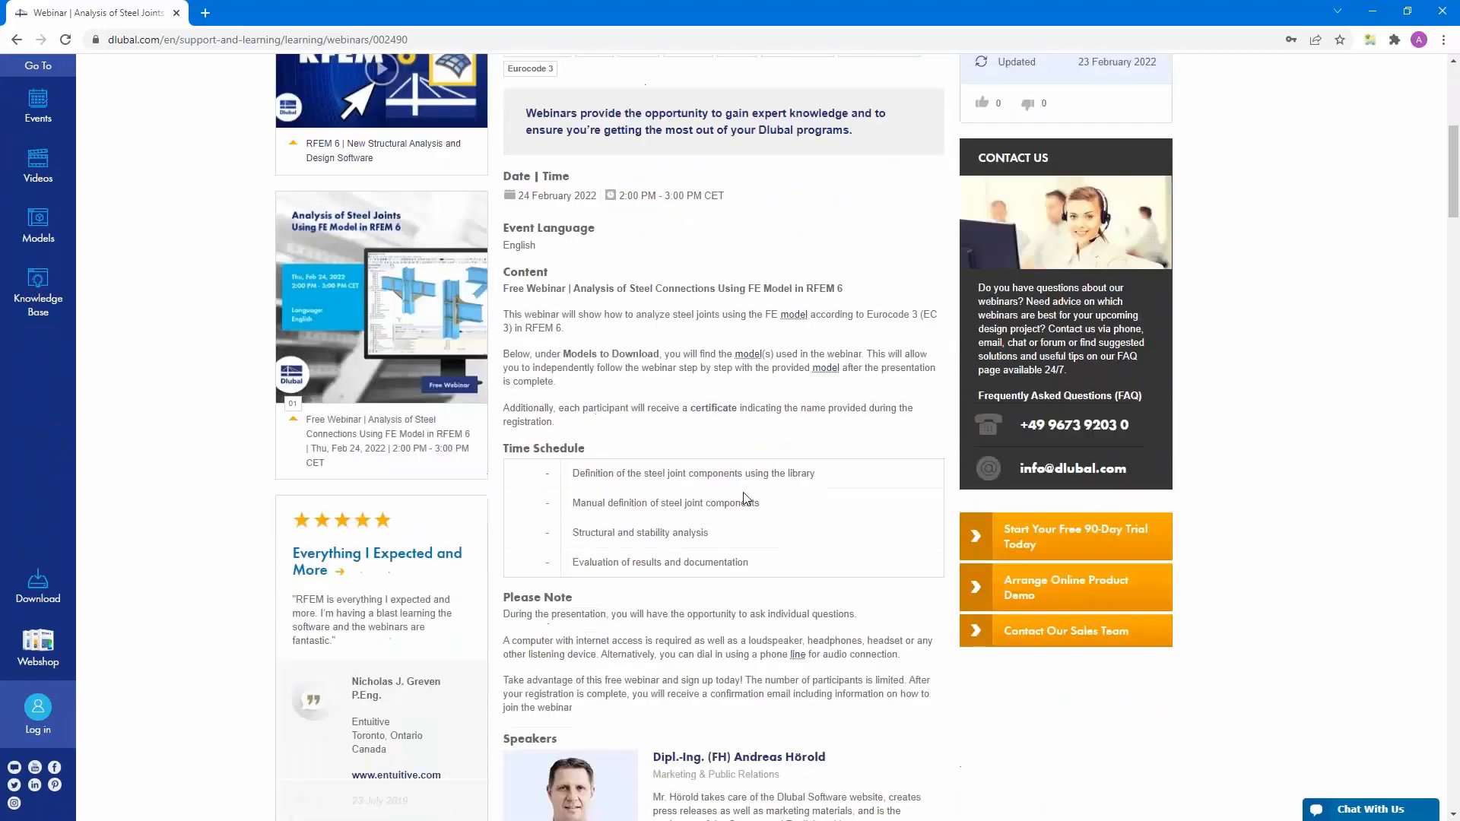
pyautogui.scroll(-9, 747, 499)
pyautogui.scroll(4, 747, 499)
pyautogui.scroll(-16, 748, 499)
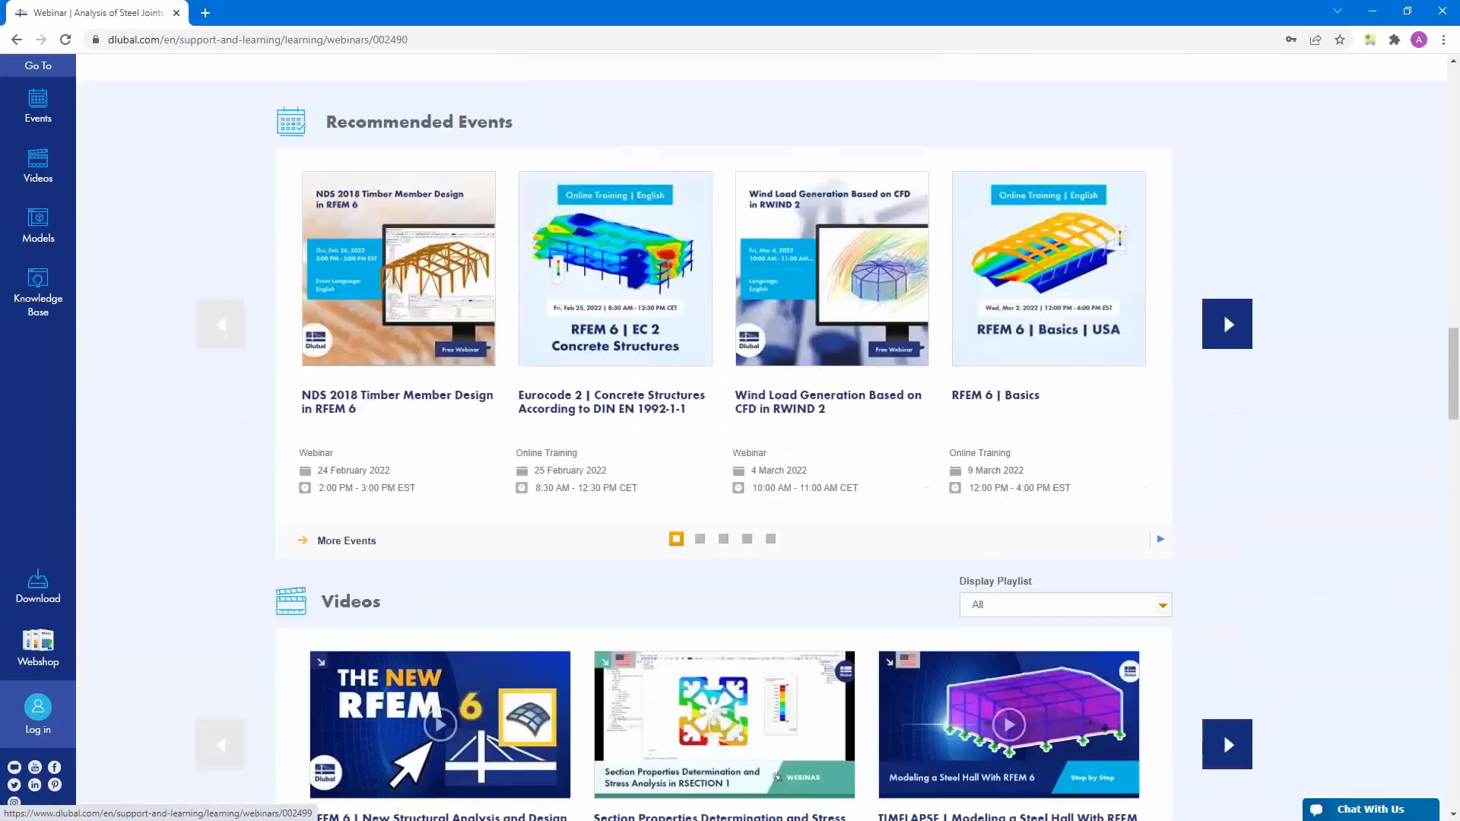
pyautogui.scroll(-3, 747, 499)
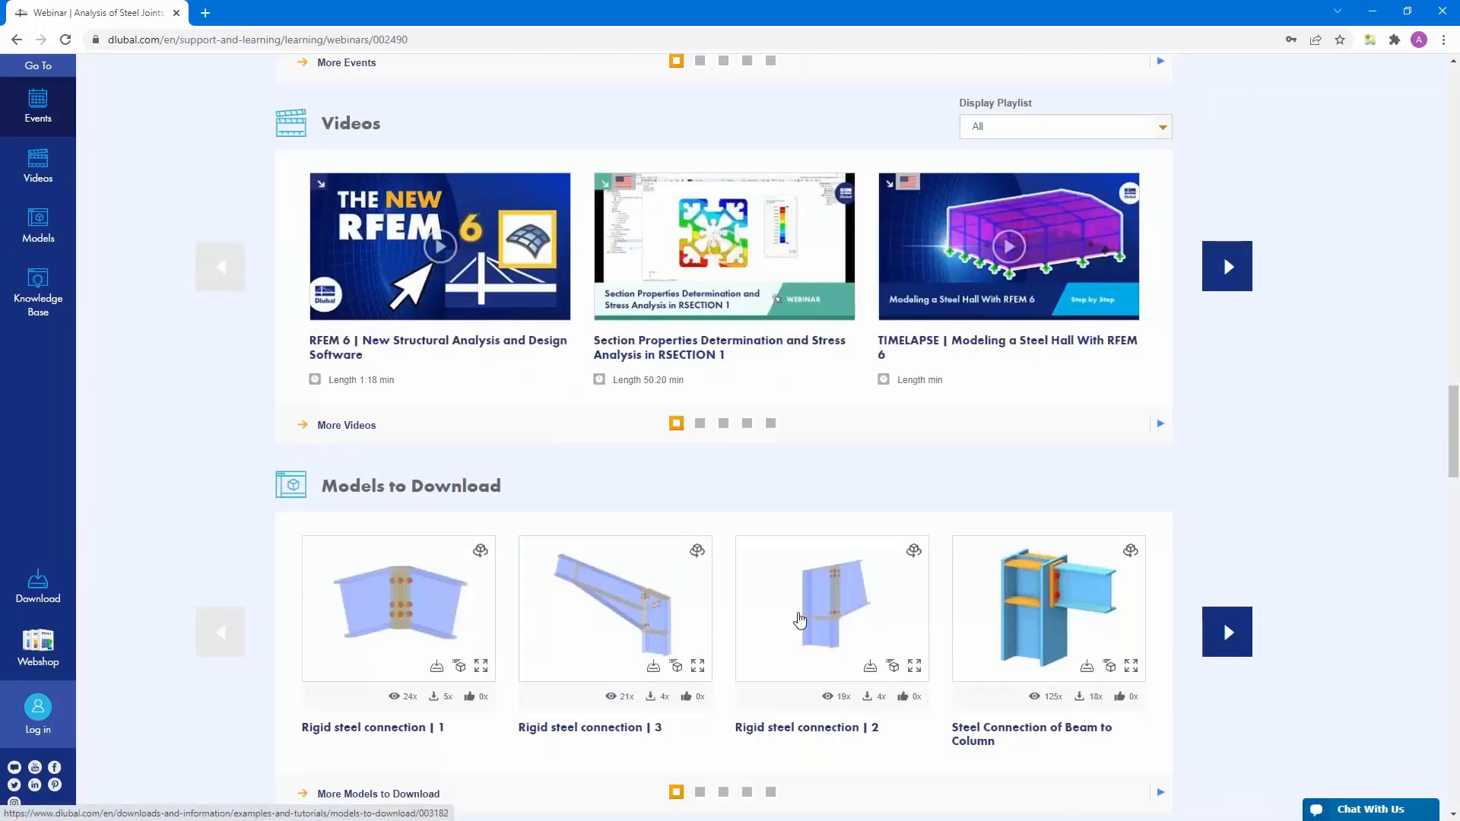
pyautogui.scroll(-4, 804, 612)
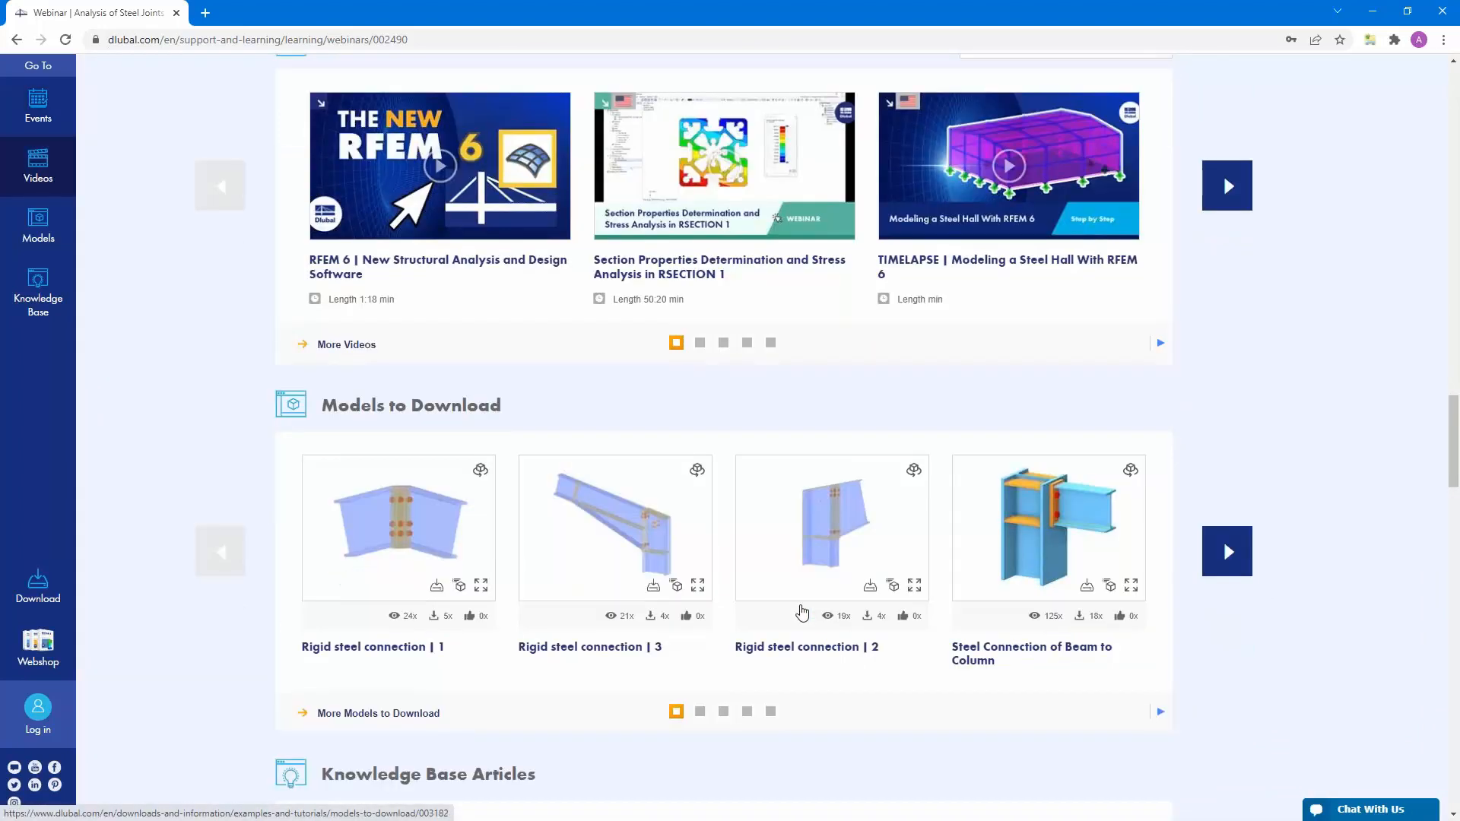
pyautogui.scroll(20, 1223, 323)
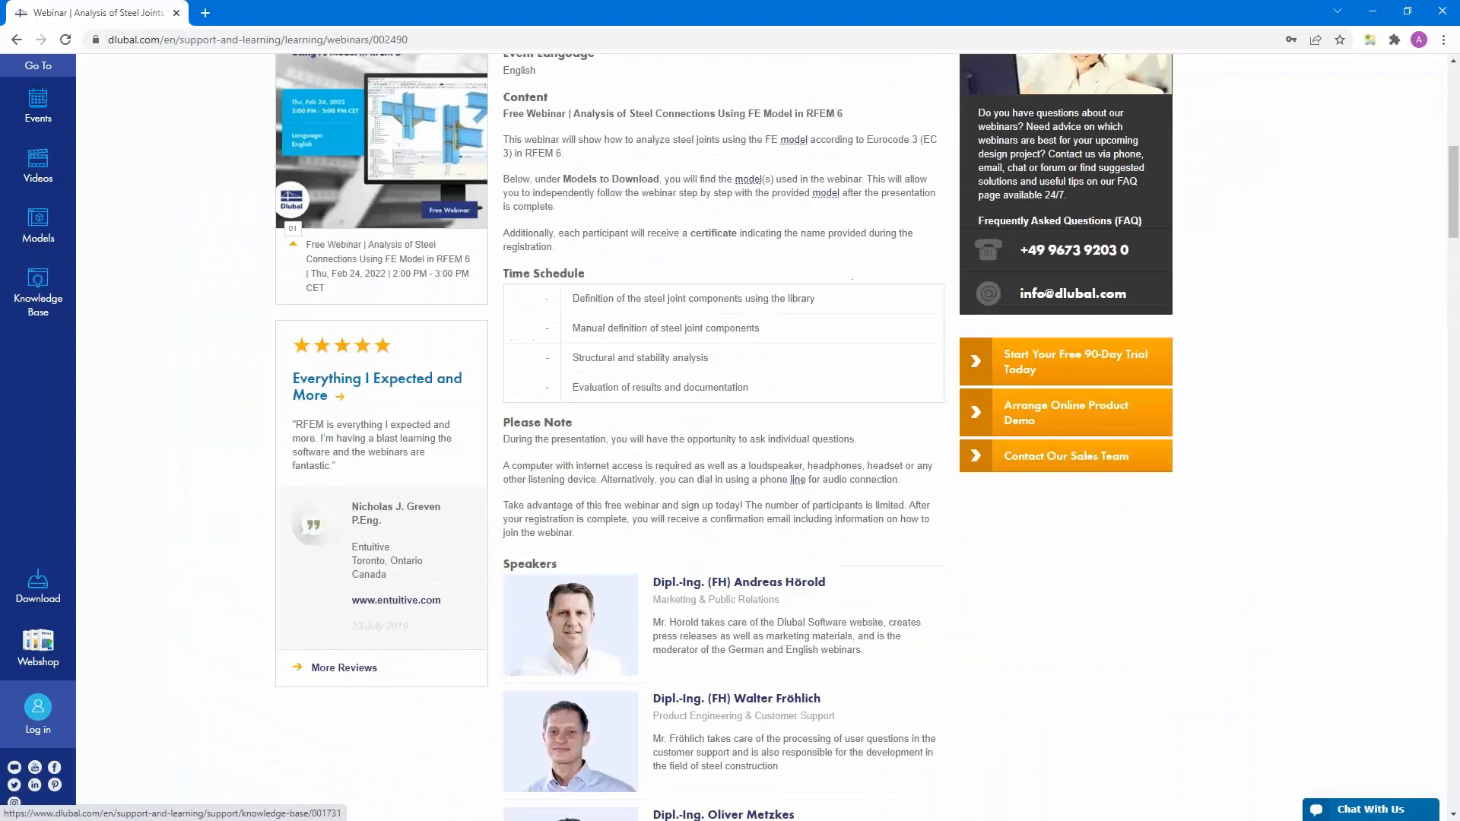